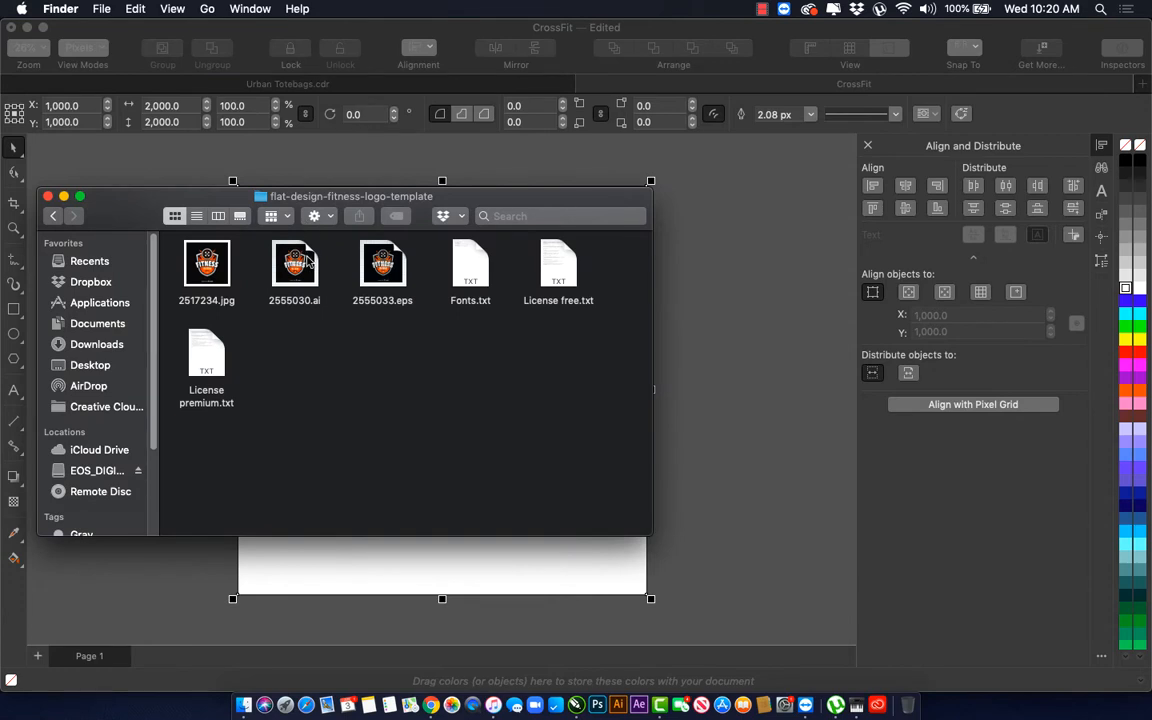
Step: Close the Urban Totebags document and import 2555030.ai into CrossFit, accepting the PANOSE suggested matches as permanent substitutes for missing fonts
{"action": "left_click", "coordinate": [676, 226]}
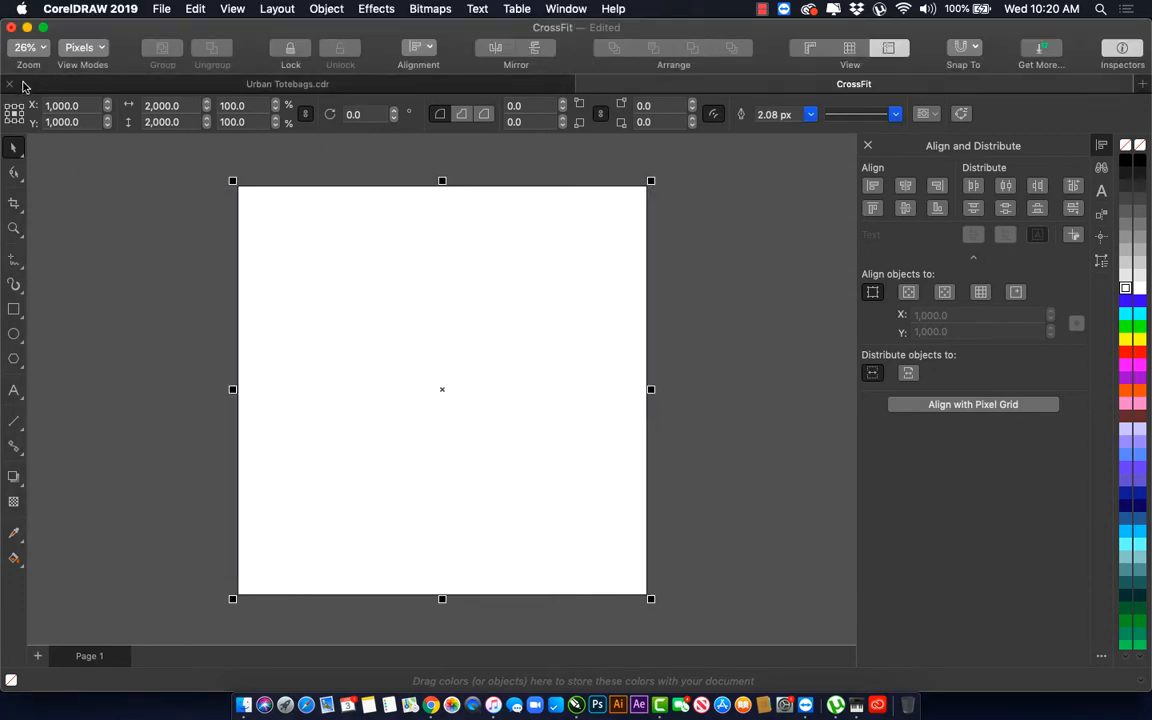
{"action": "left_click", "coordinate": [11, 87]}
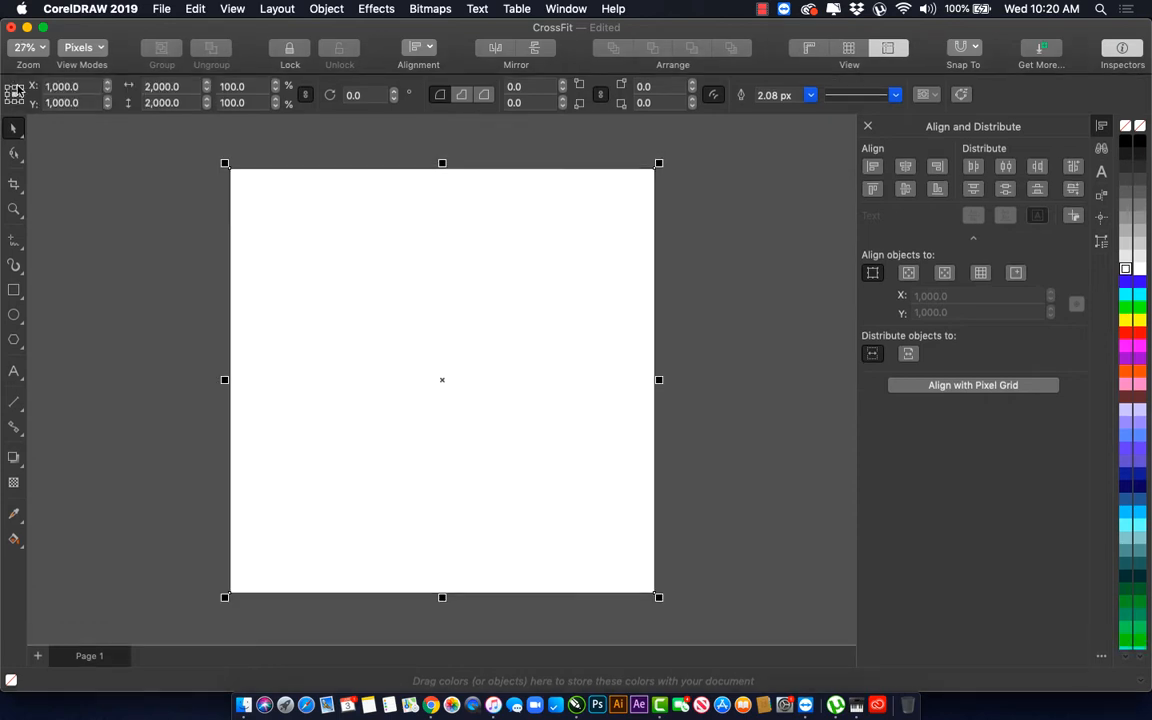
{"action": "key", "text": "super+Tab"}
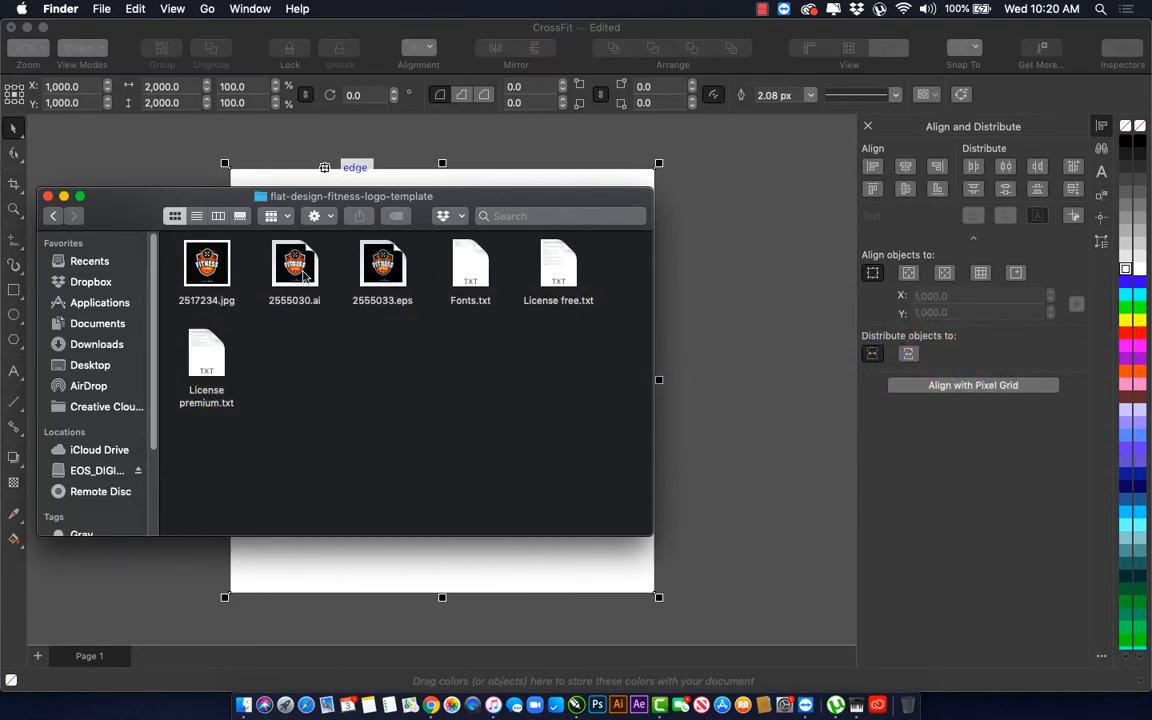
{"action": "left_click_drag", "start_coordinate": [272, 258], "coordinate": [756, 342]}
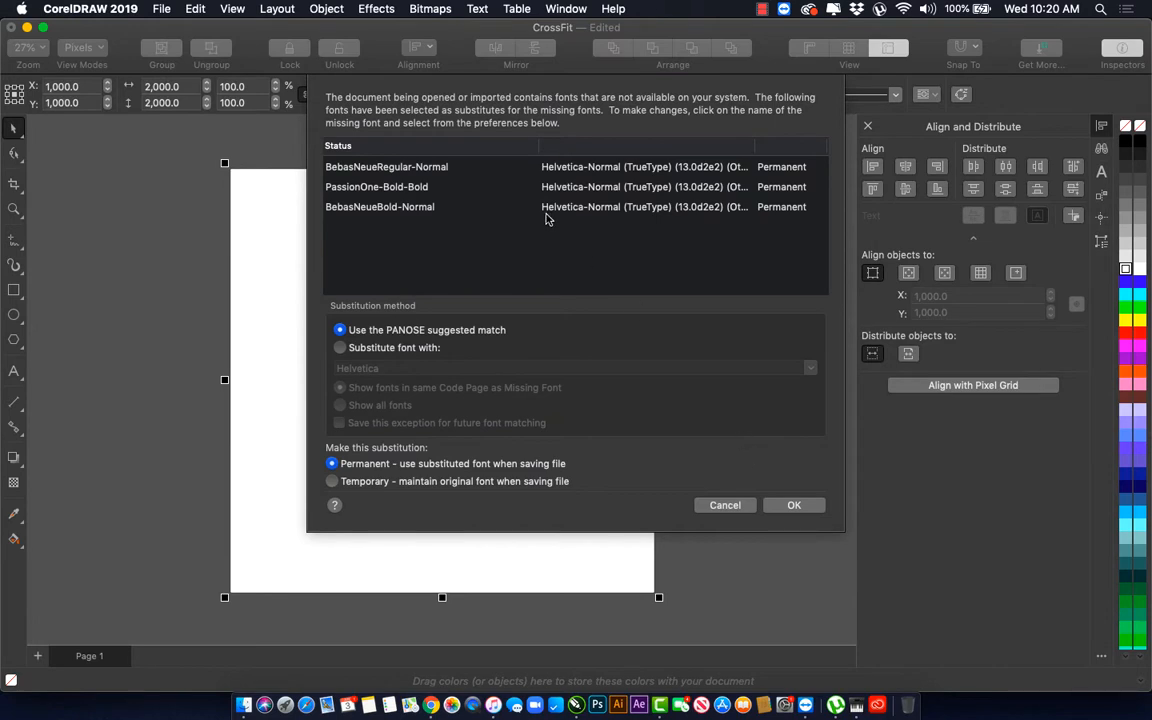
{"action": "left_click", "coordinate": [790, 506]}
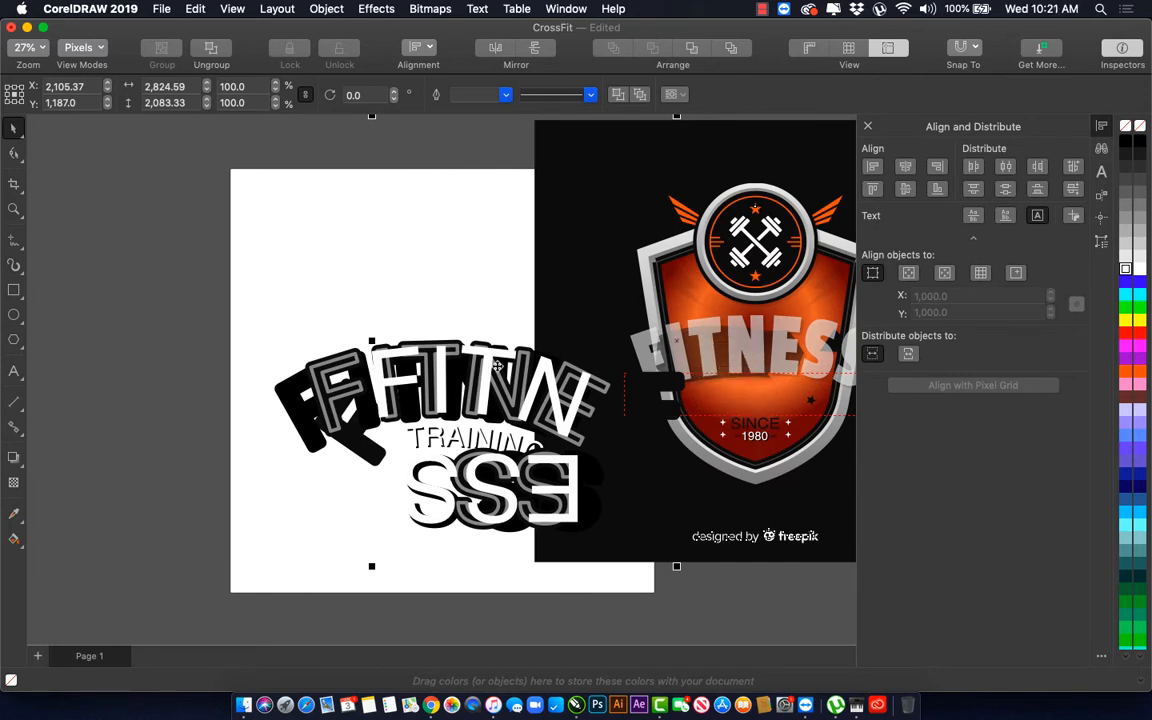
Step: Ungroup the imported logo artwork and shift it slightly right and down beside the white page
{"action": "key", "text": "super+u"}
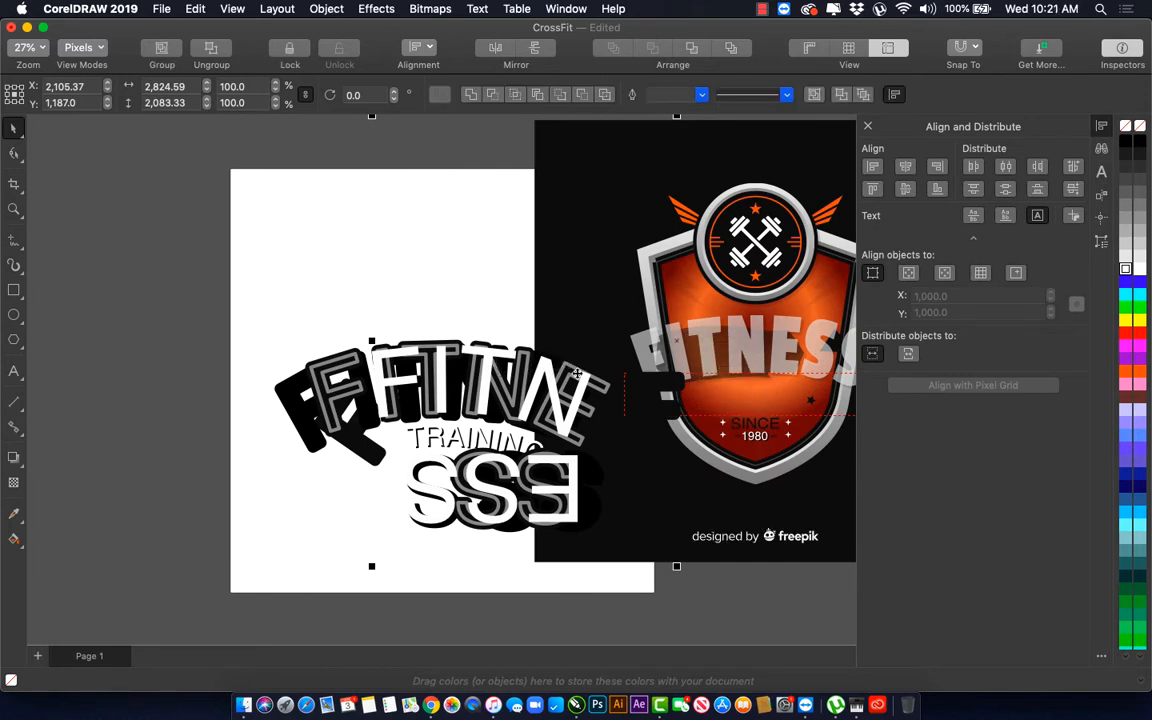
{"action": "scroll", "coordinate": [609, 355], "scroll_direction": "down", "scroll_amount": 1}
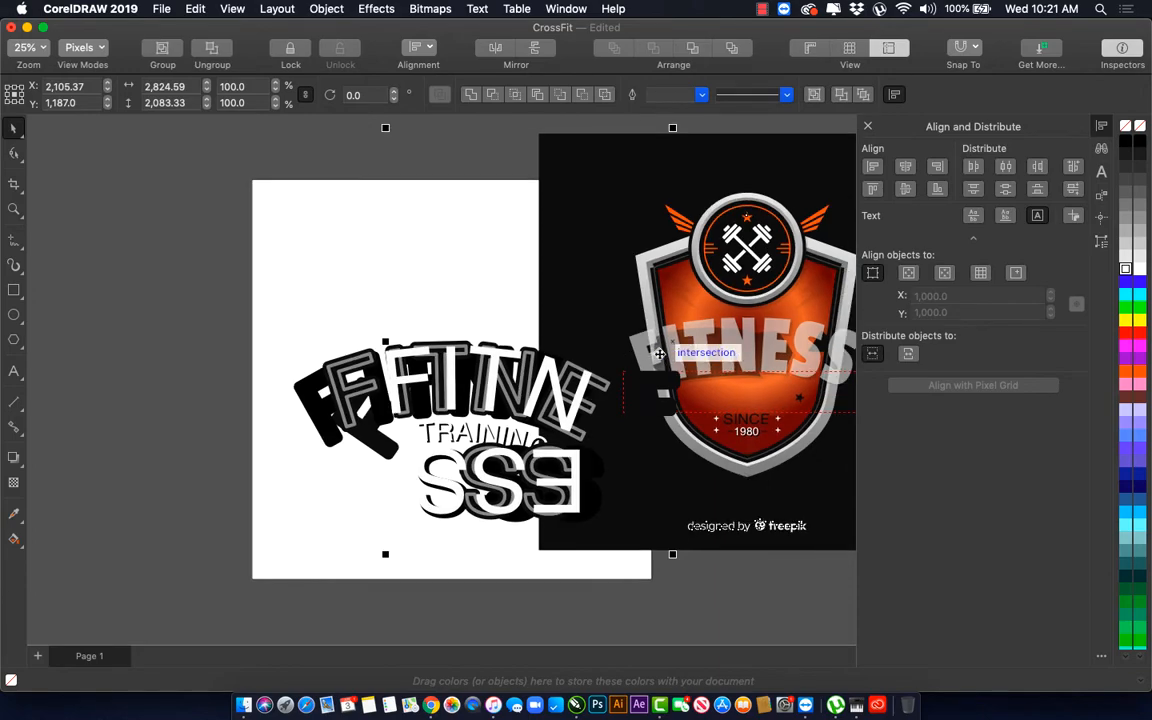
{"action": "left_click_drag", "start_coordinate": [658, 354], "coordinate": [584, 429]}
{"action": "scroll", "coordinate": [553, 432], "scroll_direction": "down", "scroll_amount": 2}
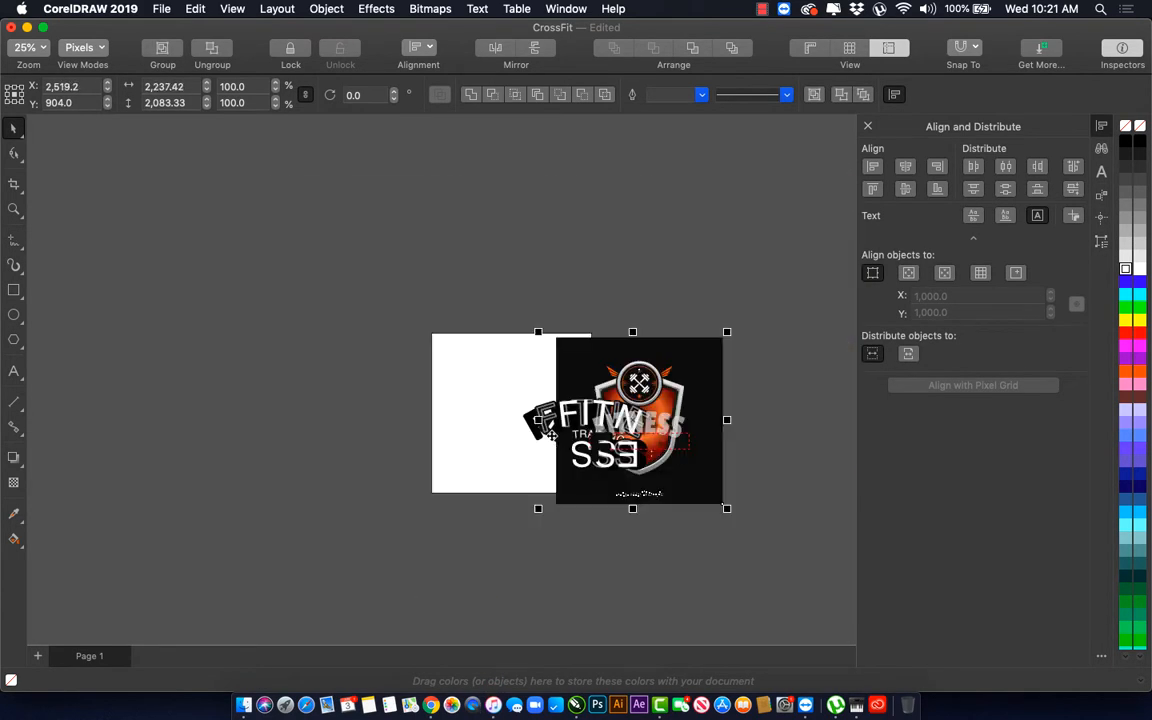
{"action": "scroll", "coordinate": [552, 430], "scroll_direction": "up", "scroll_amount": 2}
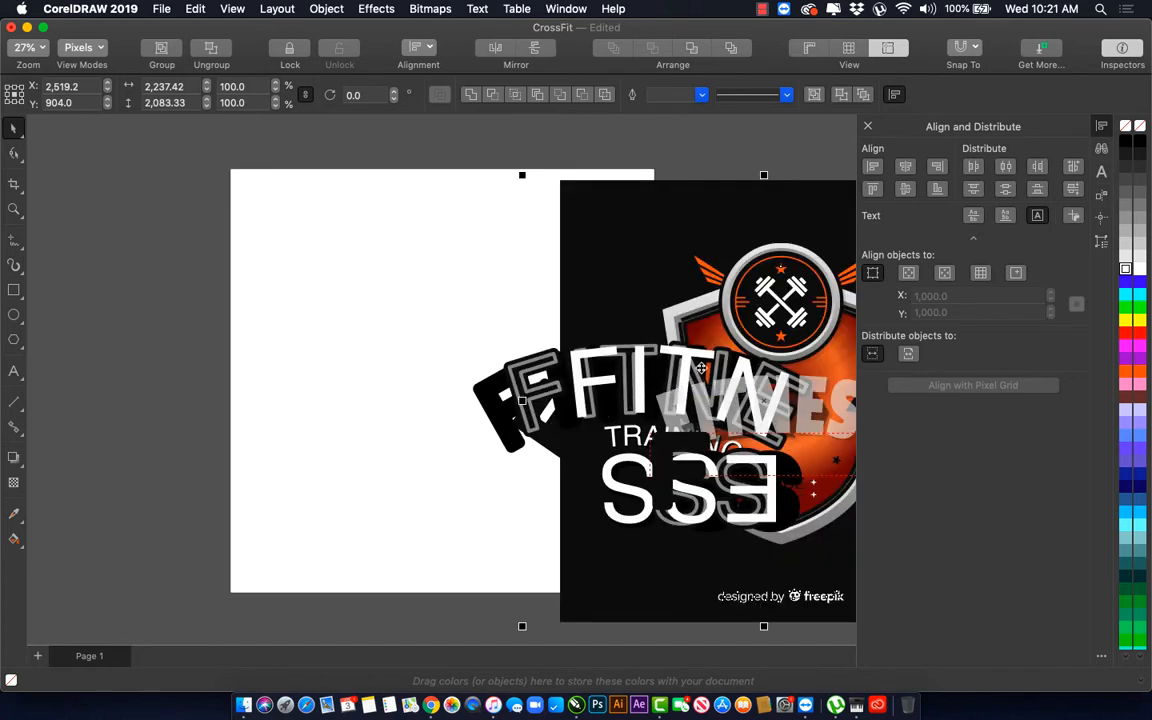
Step: Import 2517234.jpg from the logo template folder and place it over the page's left side as a reference
{"action": "key", "text": "F6"}
{"action": "key", "text": "super+Tab"}
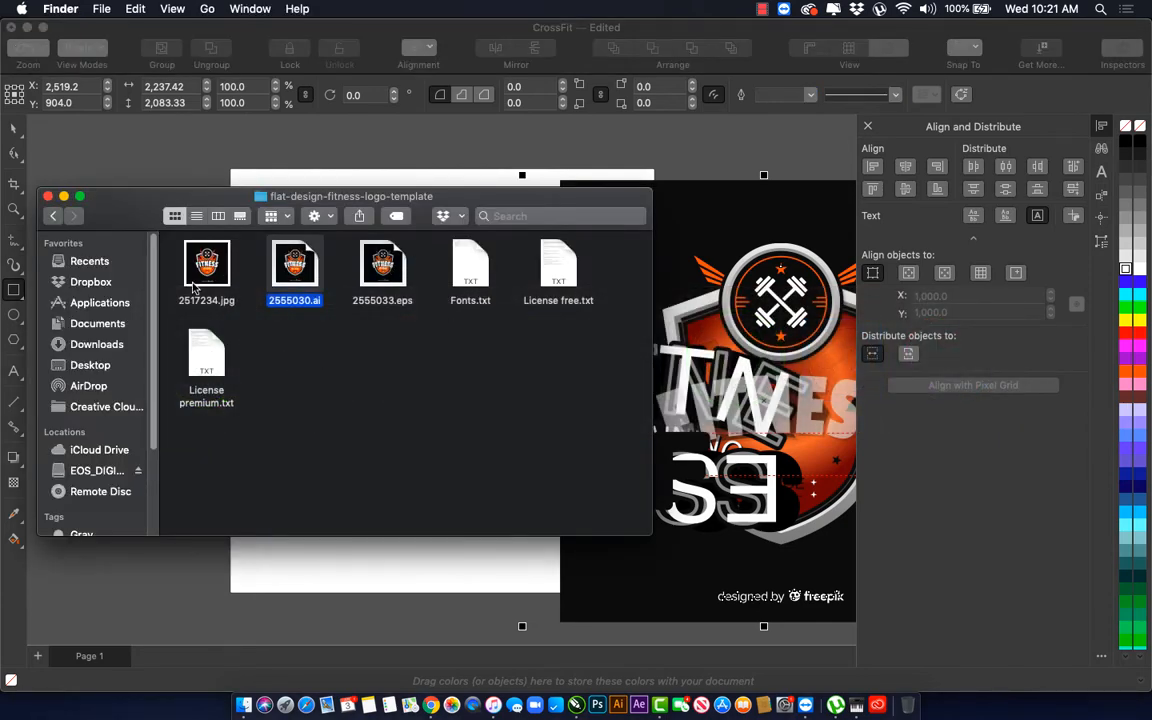
{"action": "left_click_drag", "start_coordinate": [200, 262], "coordinate": [172, 341]}
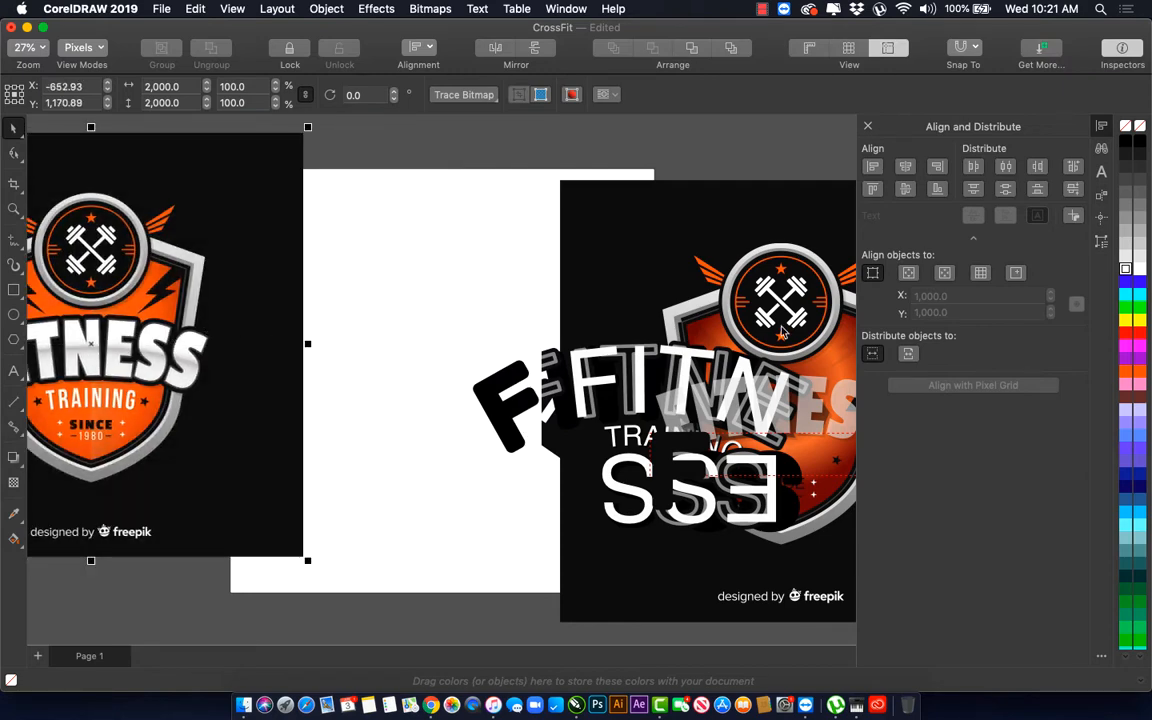
Step: Move the shield emblem group left, away from the loose lettering, and ungroup it
{"action": "left_click_drag", "start_coordinate": [790, 328], "coordinate": [629, 328]}
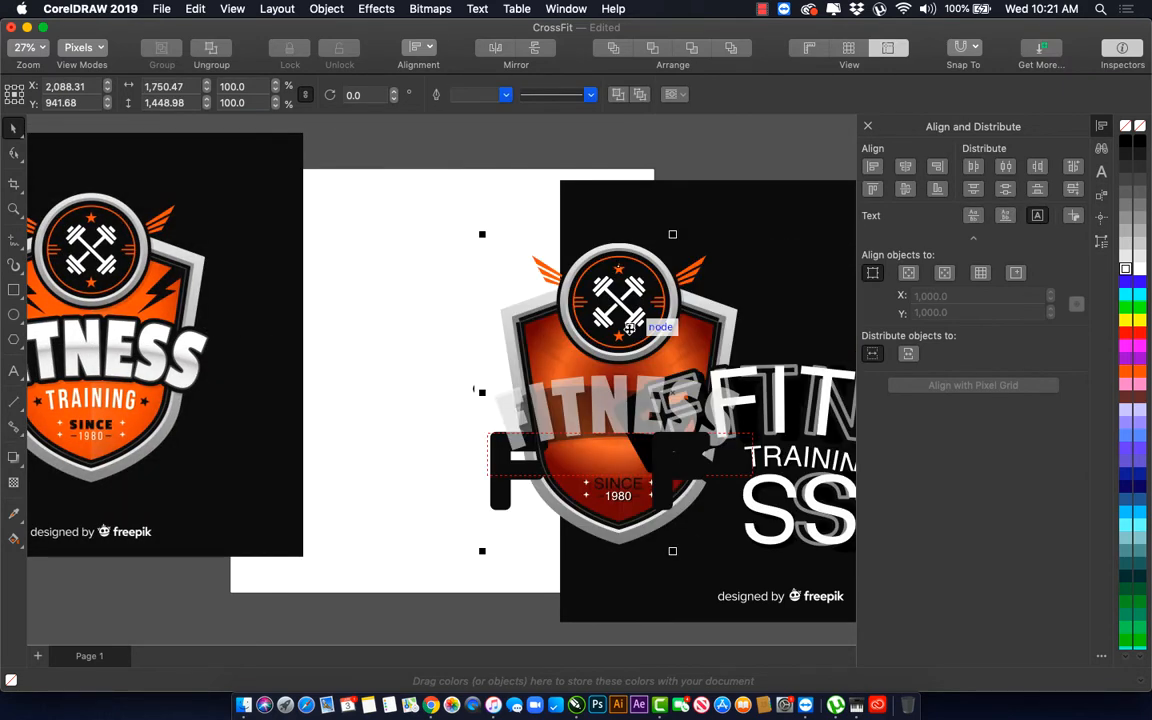
{"action": "key", "text": "super+u"}
{"action": "left_click", "coordinate": [669, 166]}
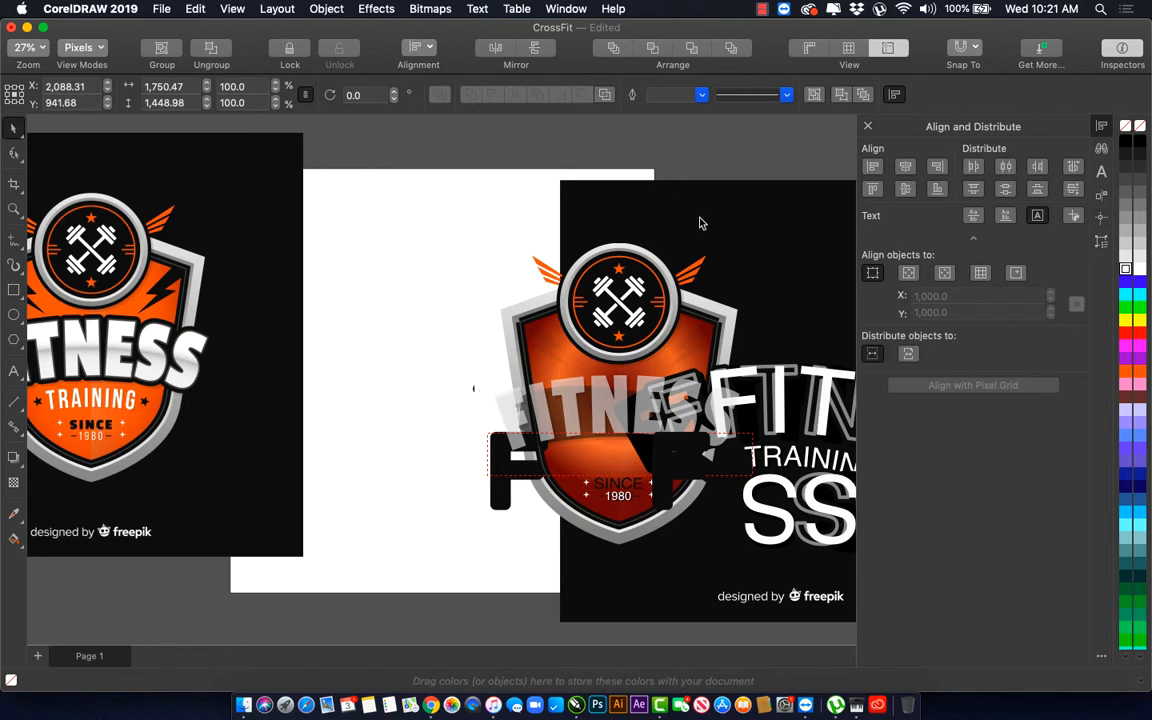
Step: Delete the black background along with the misplaced FITNESS and TRAINING lettering and the freepik credit
{"action": "left_click", "coordinate": [790, 370]}
{"action": "key", "text": "Delete"}
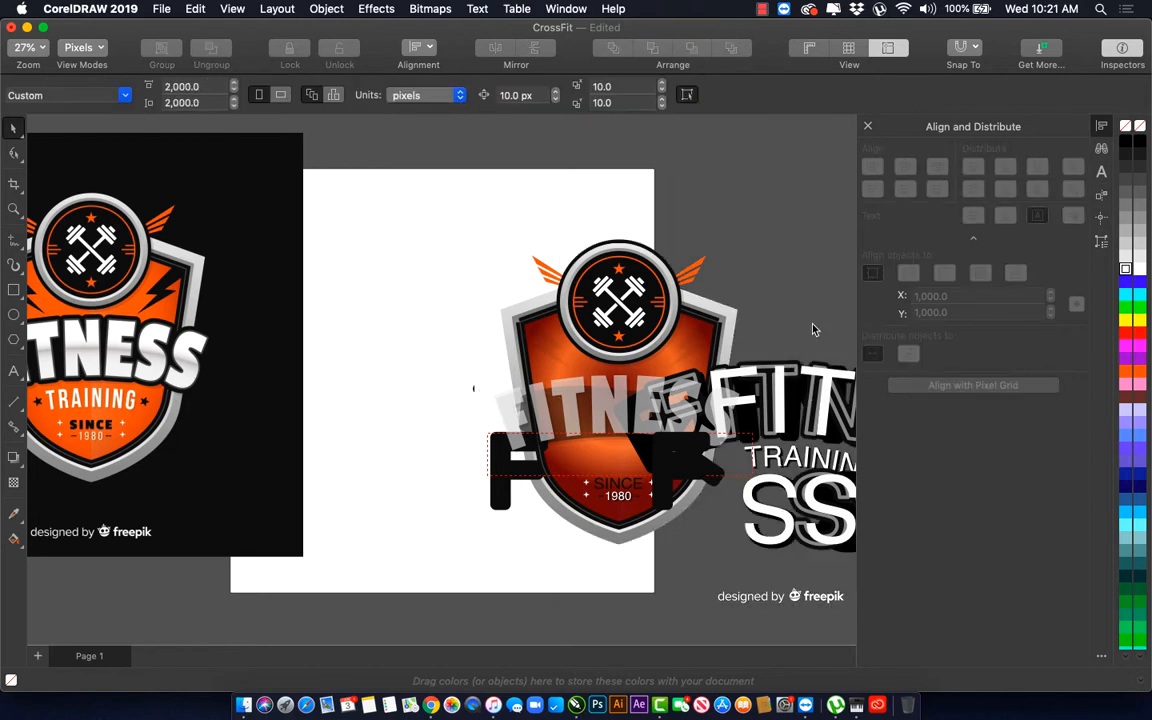
{"action": "left_click_drag", "start_coordinate": [797, 319], "coordinate": [730, 610]}
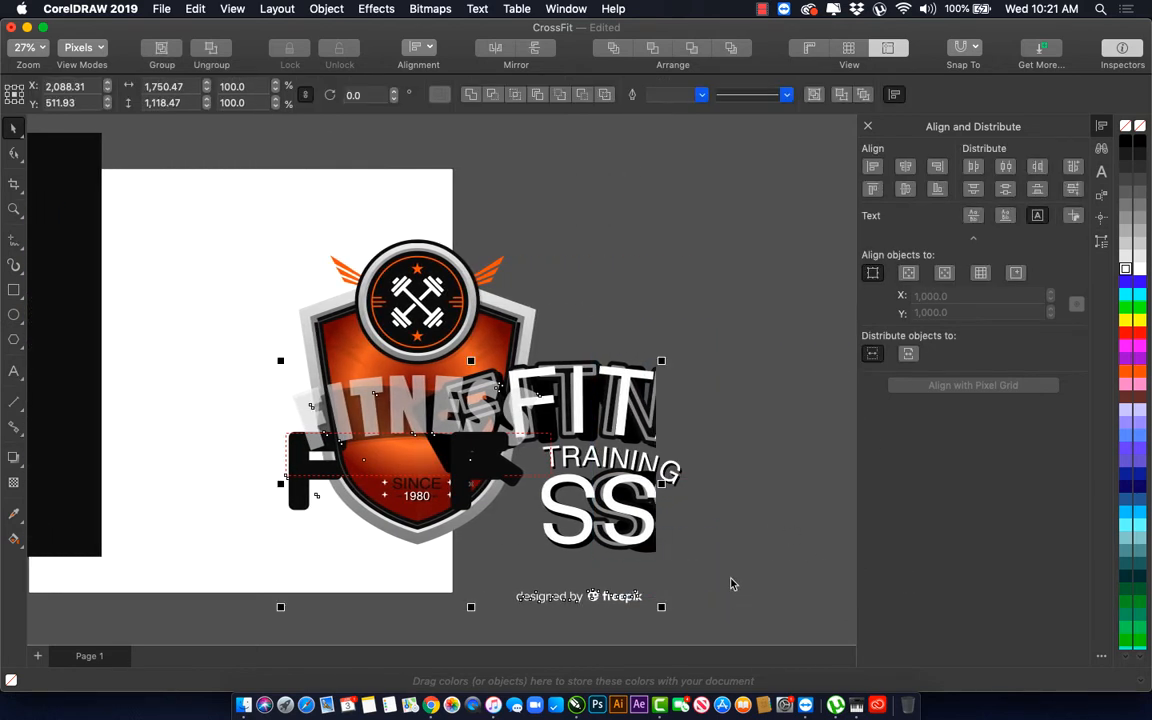
{"action": "key", "text": "Delete"}
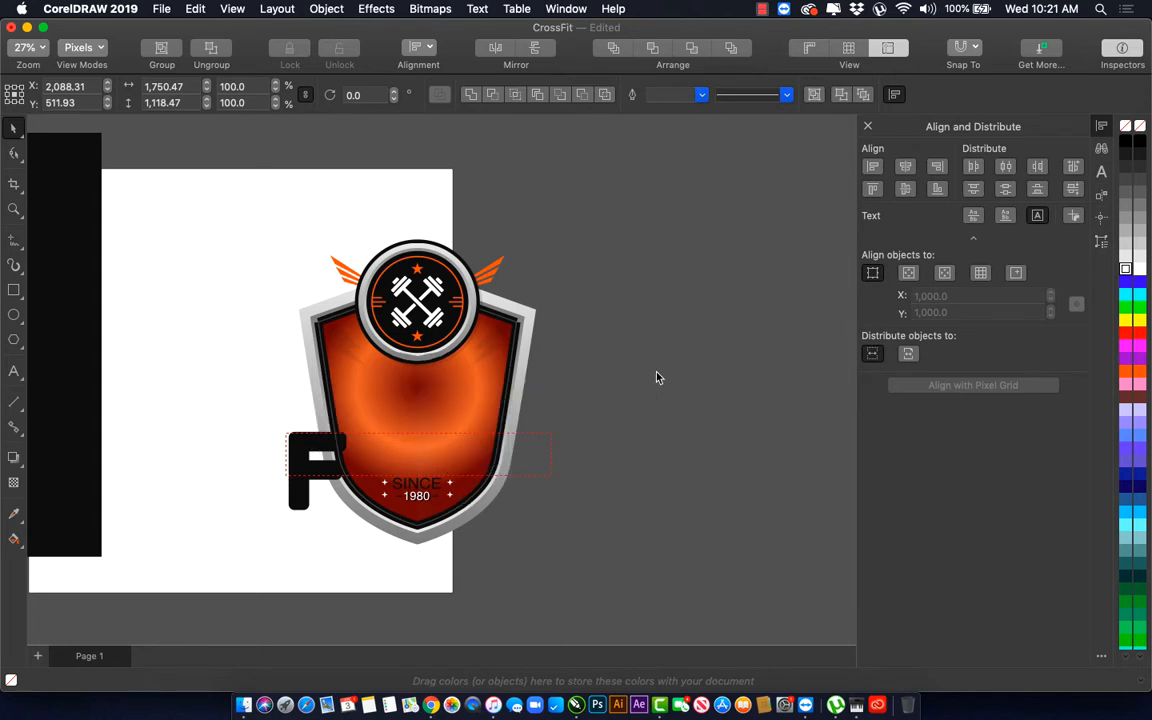
Step: Delete the leftover black letter and the SINCE 1980 text from the shield
{"action": "left_click", "coordinate": [529, 470]}
{"action": "key", "text": "Delete"}
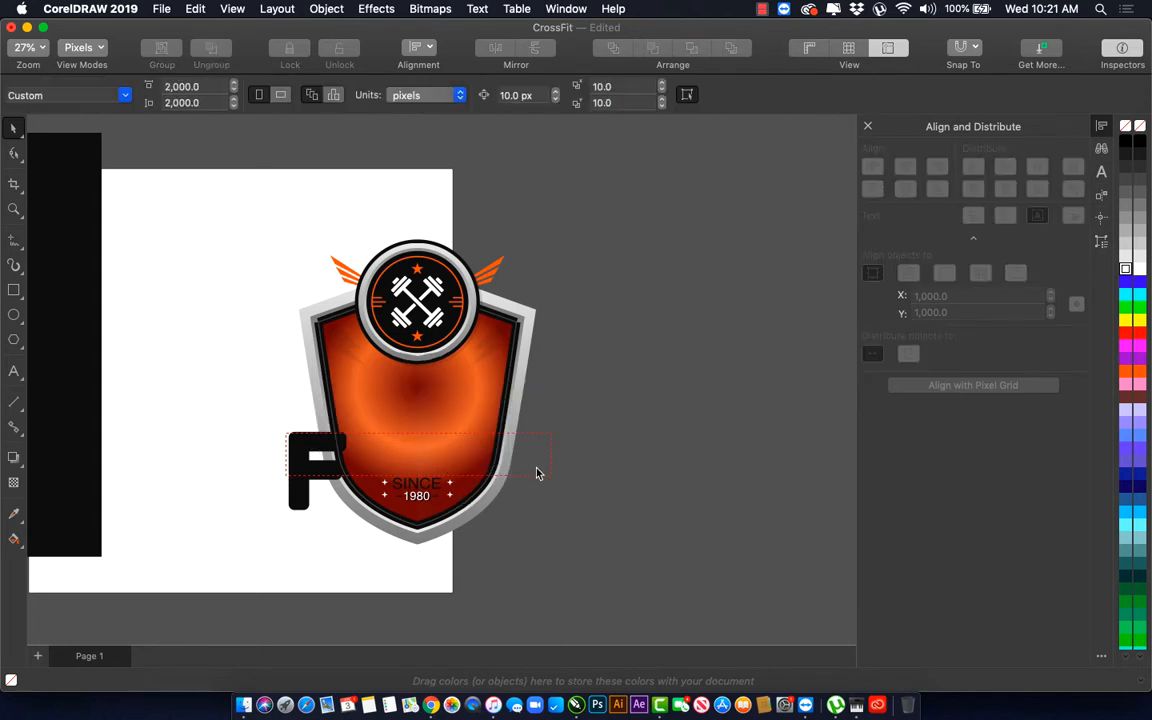
{"action": "left_click", "coordinate": [292, 490]}
{"action": "key", "text": "Delete"}
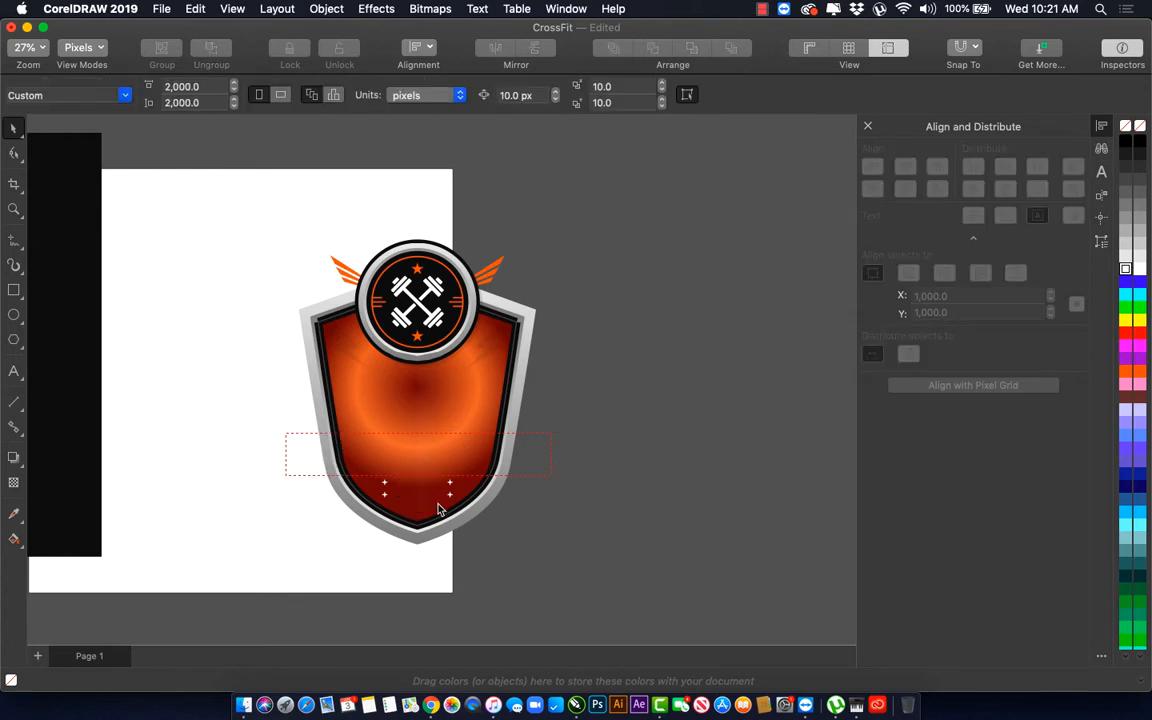
Step: Try narrowing the overlay on the shield's right half, and undo the change
{"action": "left_click", "coordinate": [427, 424]}
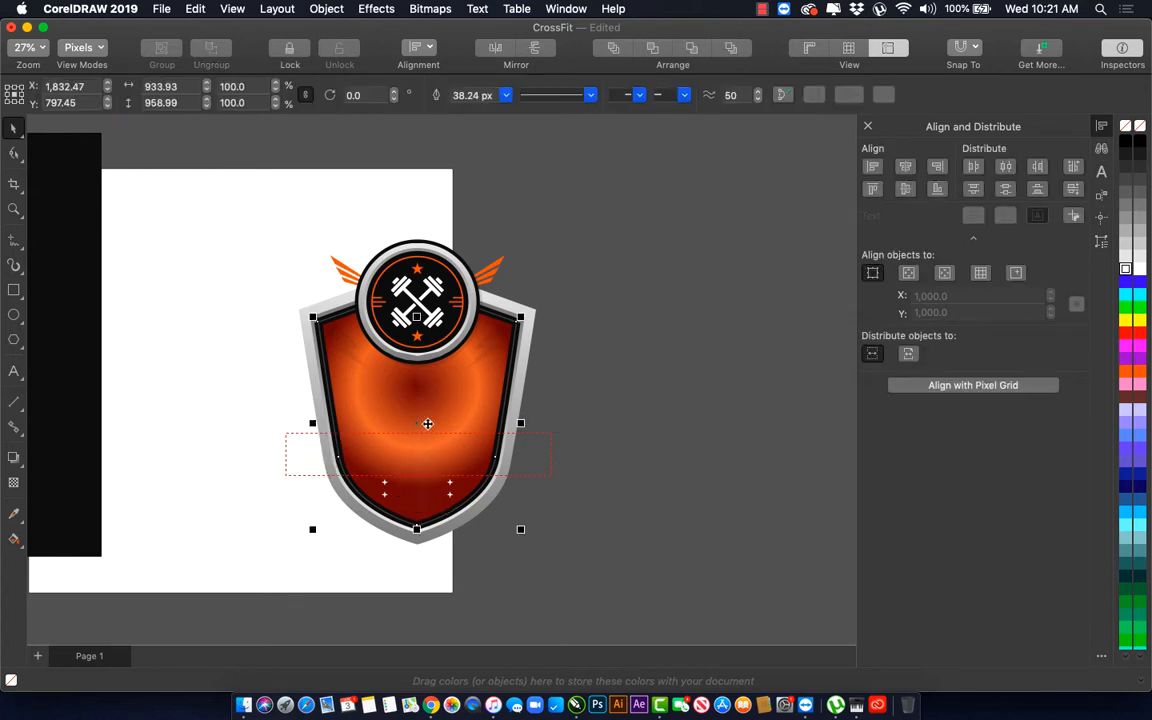
{"action": "key", "text": "F10"}
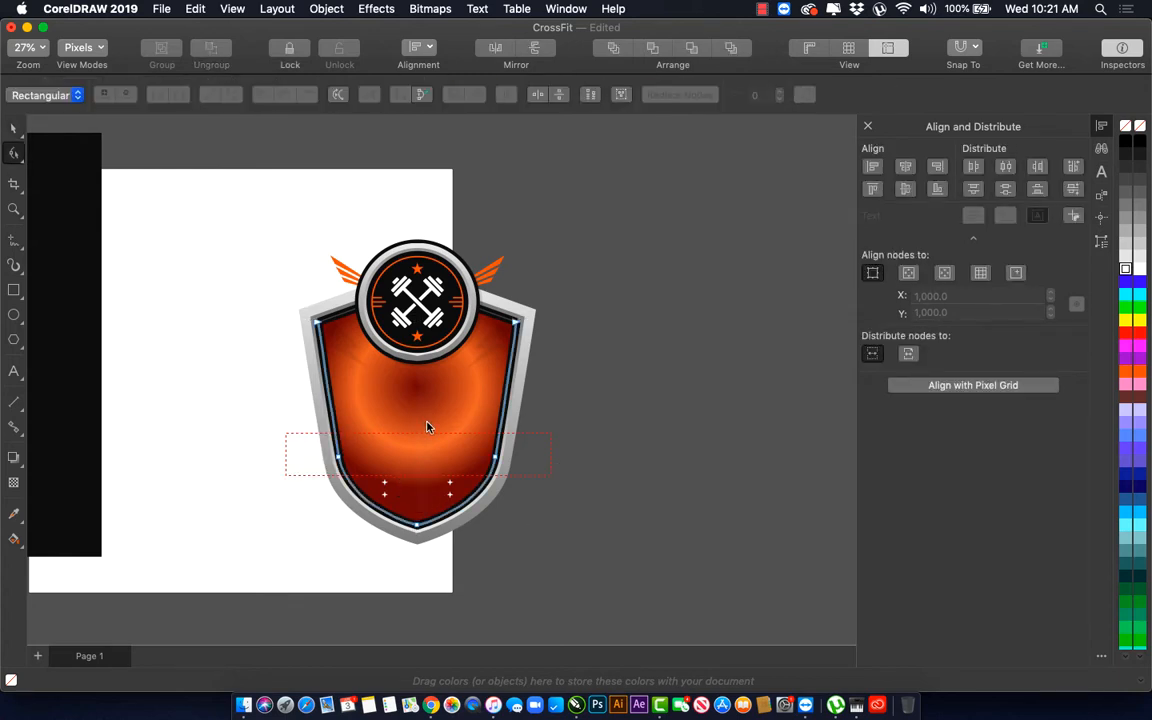
{"action": "key", "text": "space"}
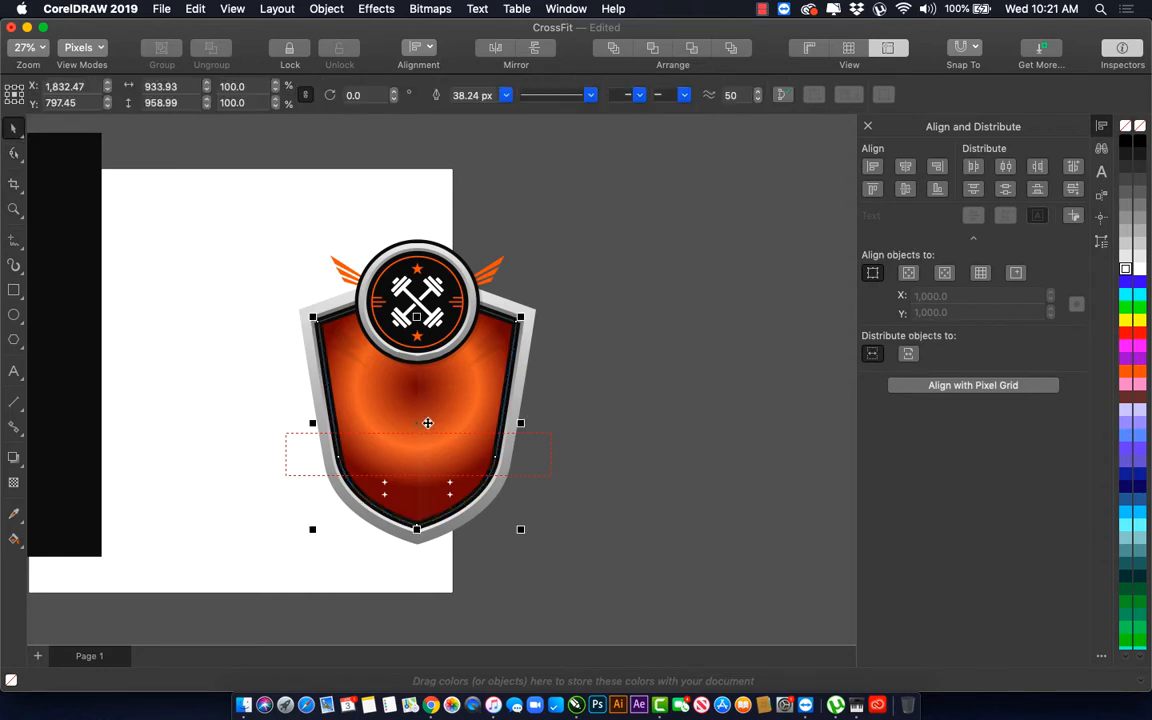
{"action": "left_click", "coordinate": [428, 420]}
{"action": "left_click", "coordinate": [434, 419]}
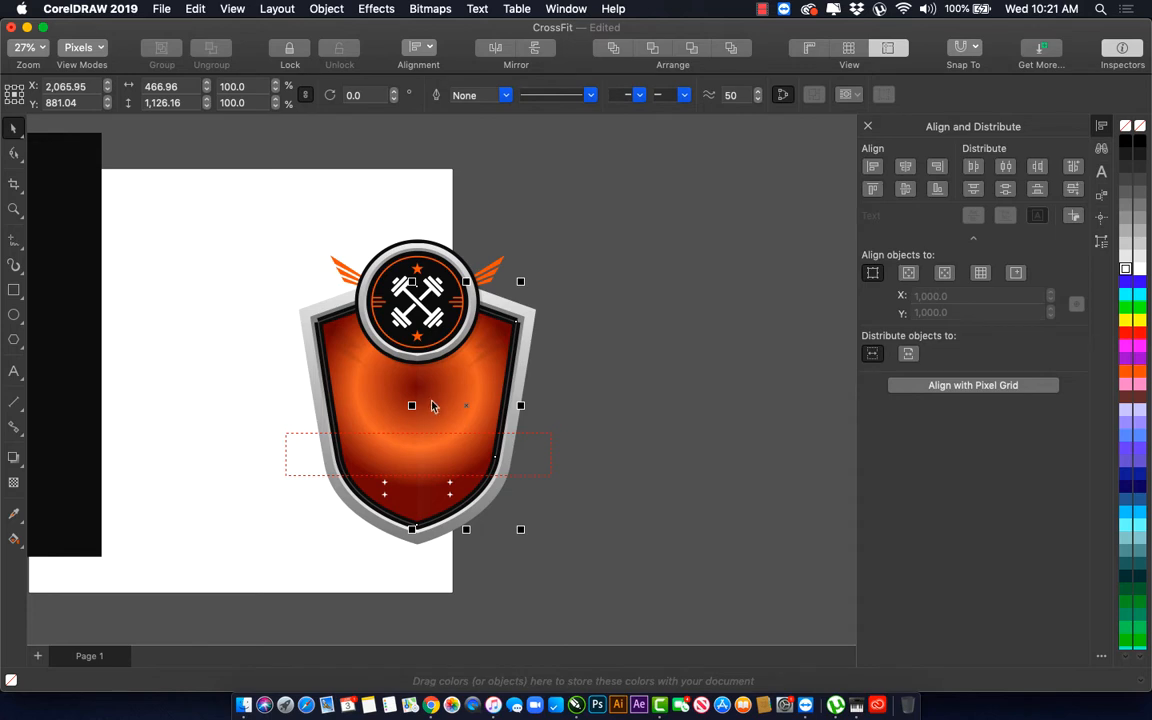
{"action": "left_click_drag", "start_coordinate": [412, 405], "coordinate": [497, 417]}
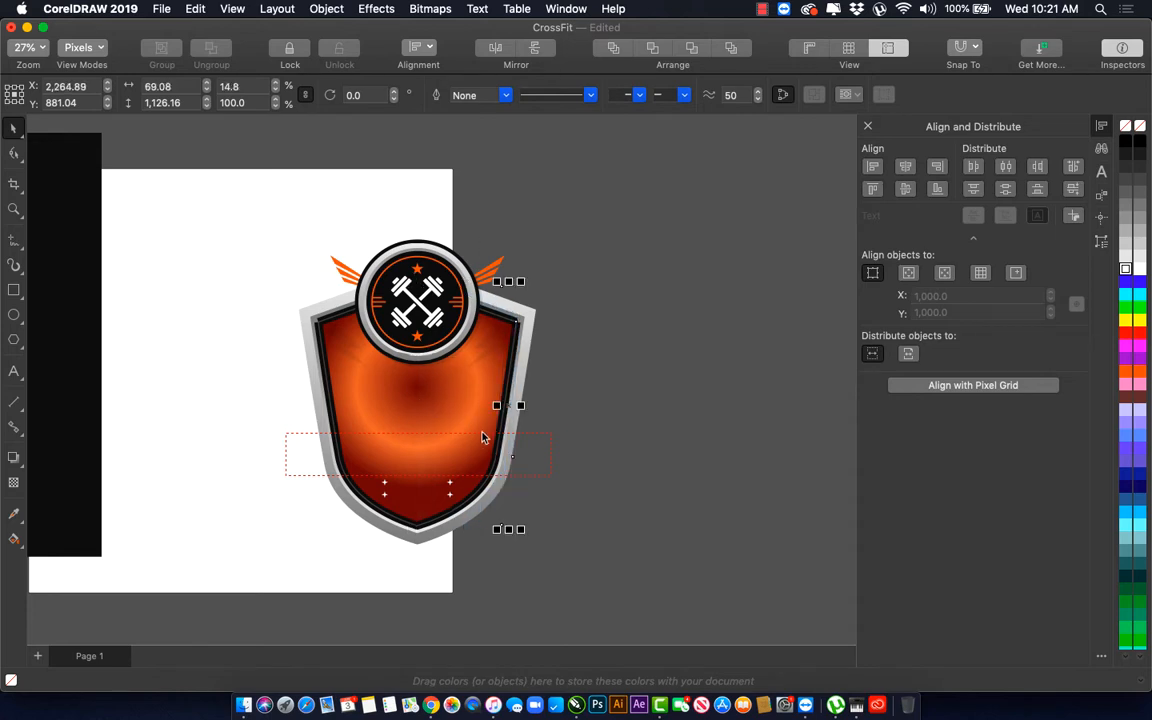
{"action": "key", "text": "ctrl+z"}
{"action": "key", "text": "super+z"}
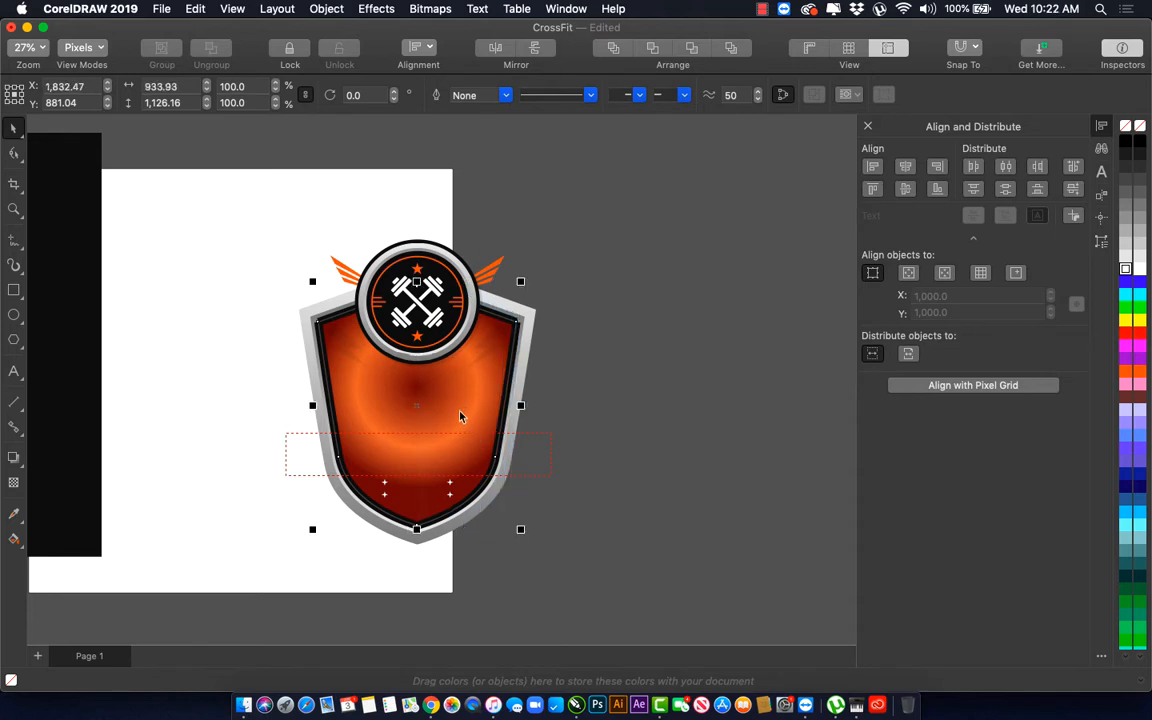
{"action": "key", "text": "super+z"}
{"action": "key", "text": "super+shift+z"}
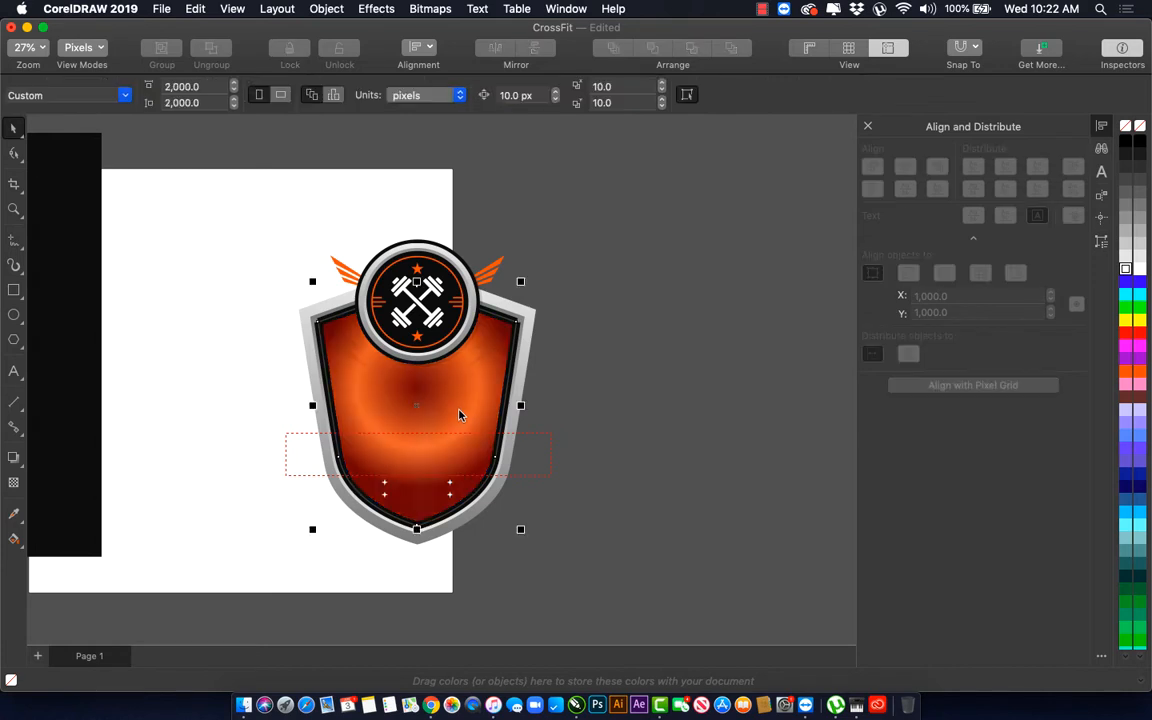
{"action": "key", "text": "g"}
{"action": "key", "text": "space"}
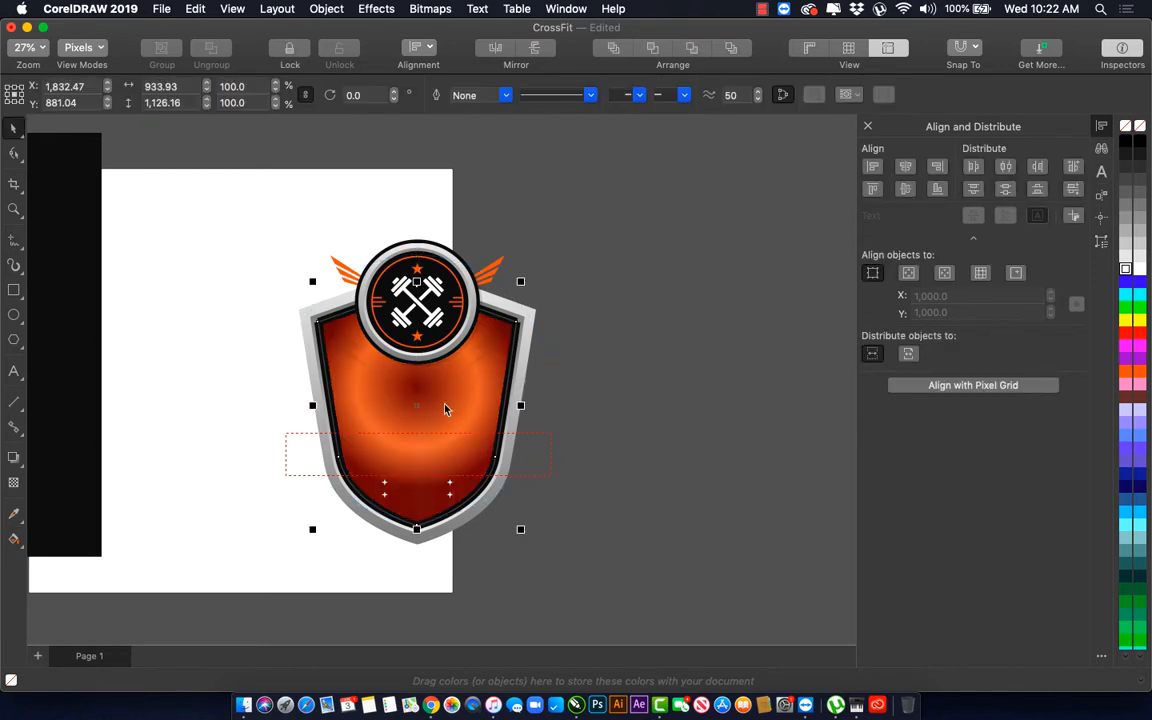
Step: Try deleting individual layers of the shield's orange interior and dark border, and undo each deletion
{"action": "left_click", "coordinate": [444, 407]}
{"action": "key", "text": "Delete"}
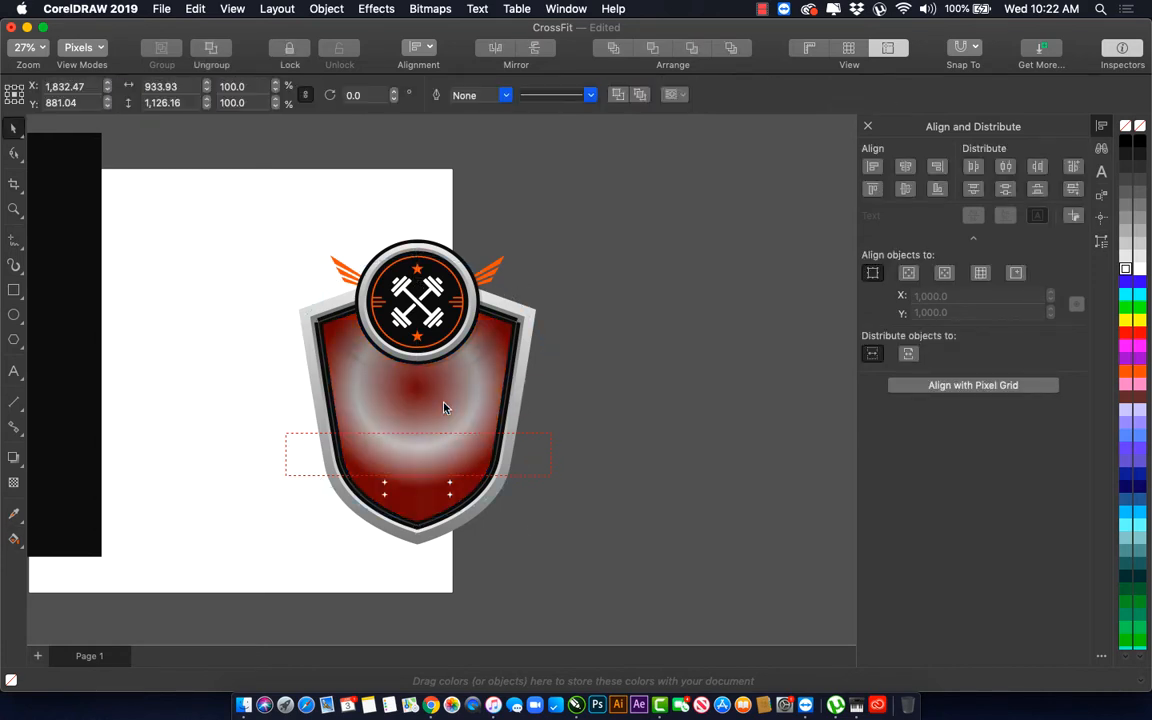
{"action": "key", "text": "super+z"}
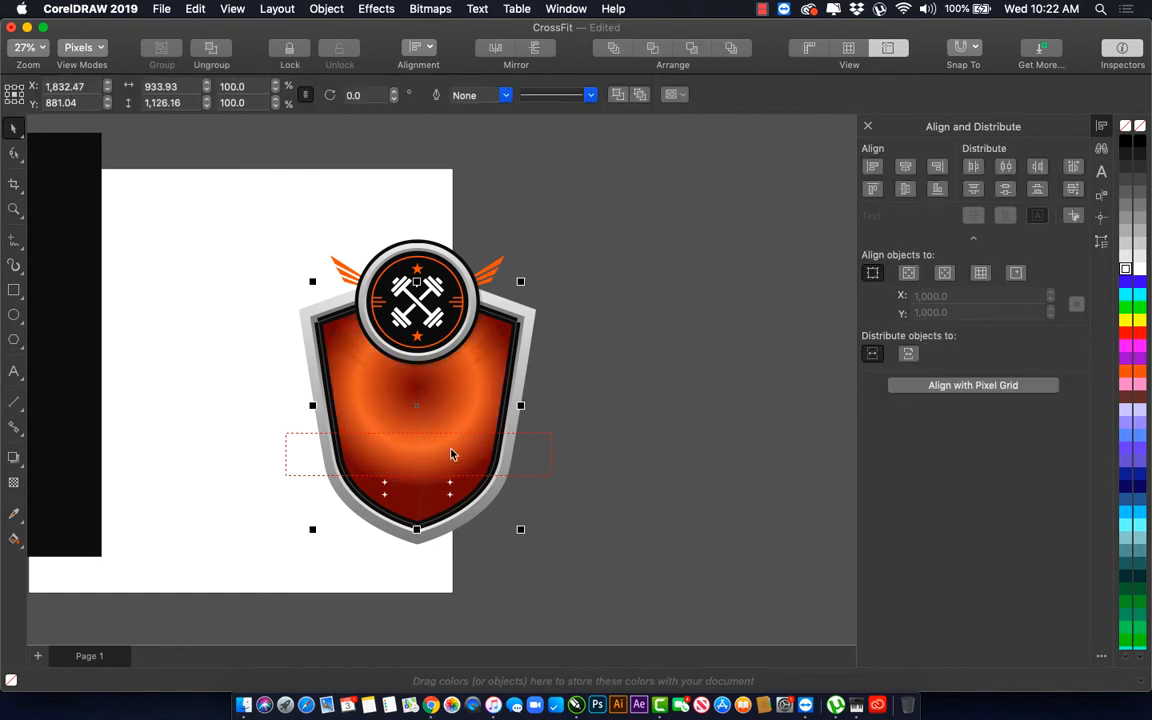
{"action": "key", "text": "Delete"}
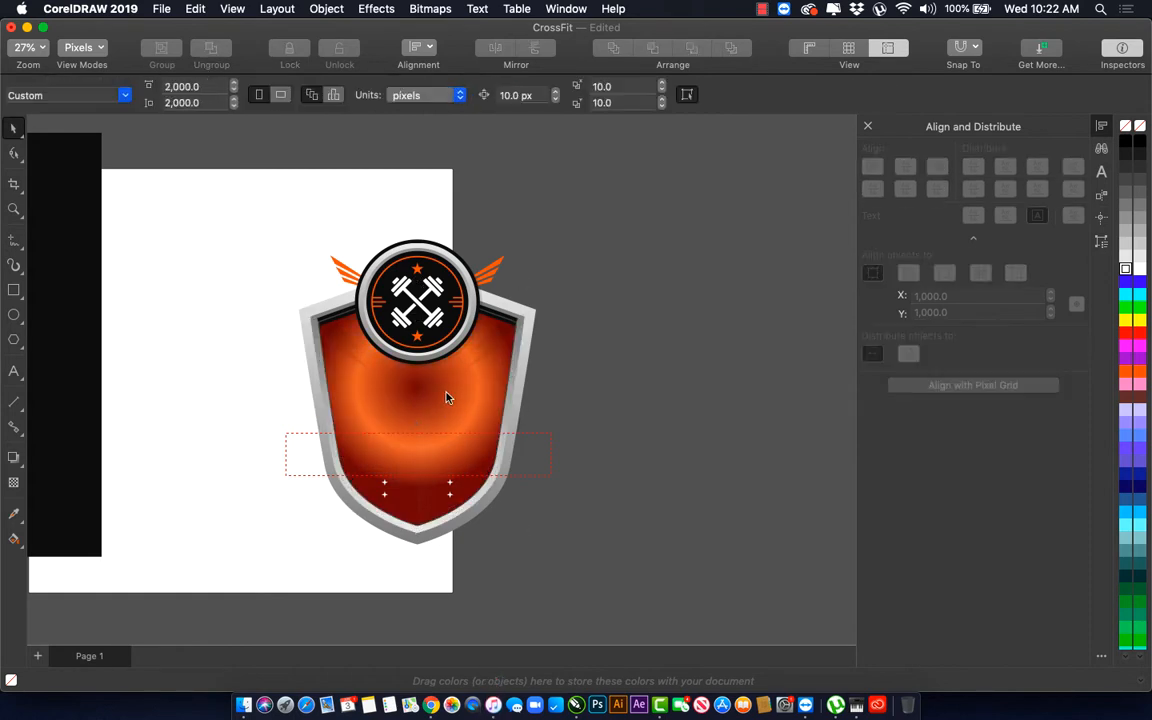
{"action": "key", "text": "super+z"}
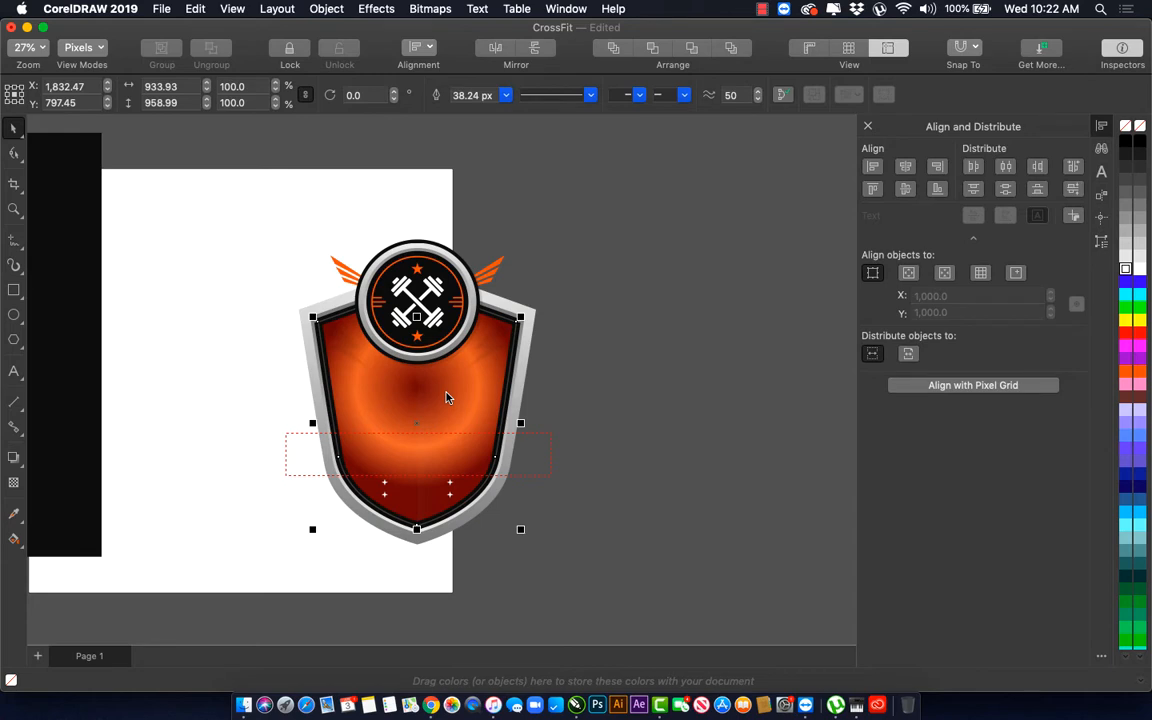
Step: Inspect the overlapping objects that make up the shield's interior by selecting them individually
{"action": "left_click", "coordinate": [450, 397]}
{"action": "left_click", "coordinate": [454, 392], "text": "alt"}
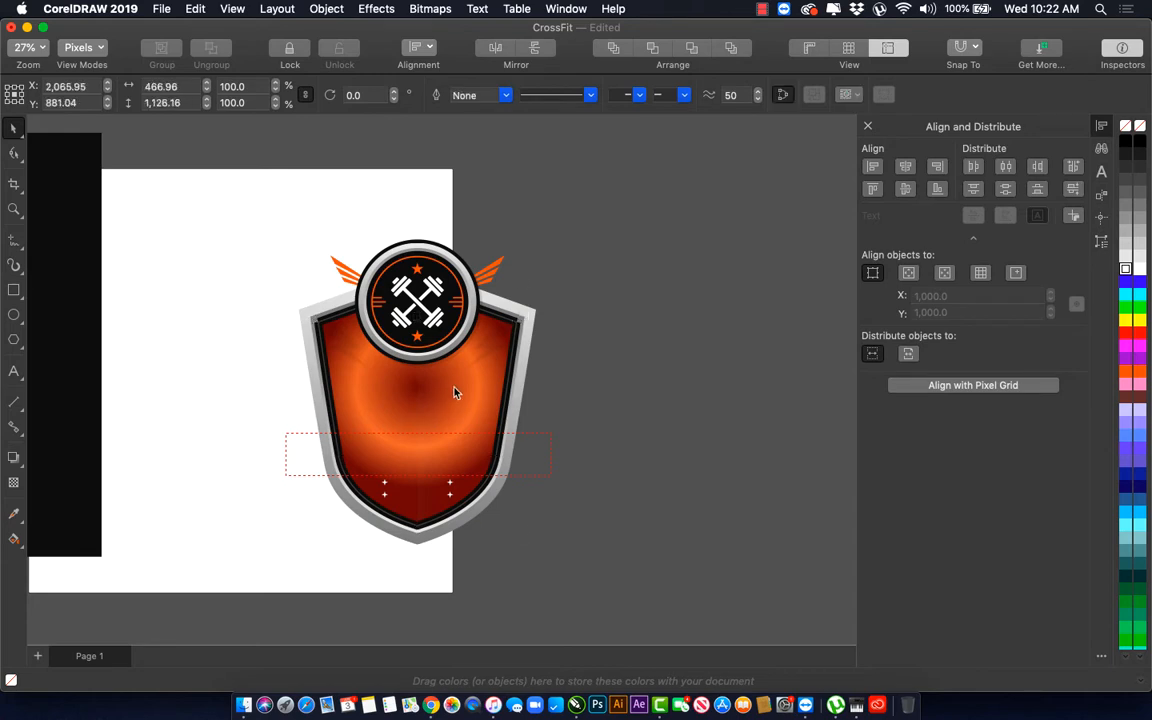
{"action": "key", "text": "Escape"}
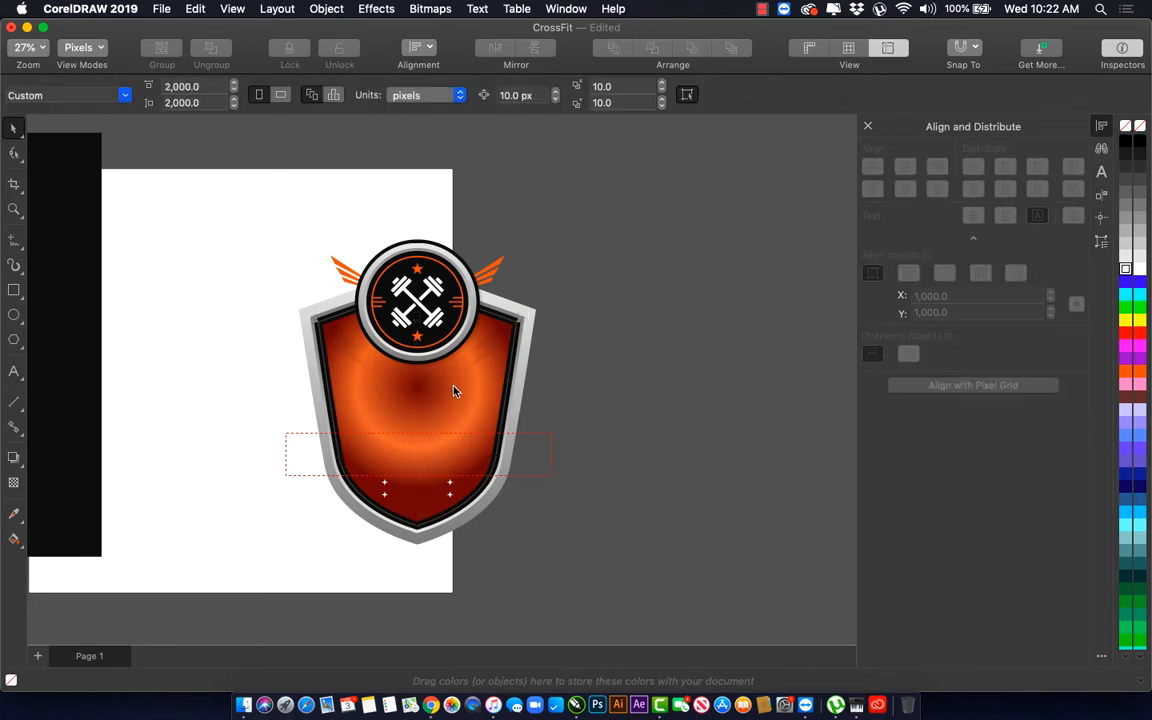
{"action": "left_click", "coordinate": [453, 391]}
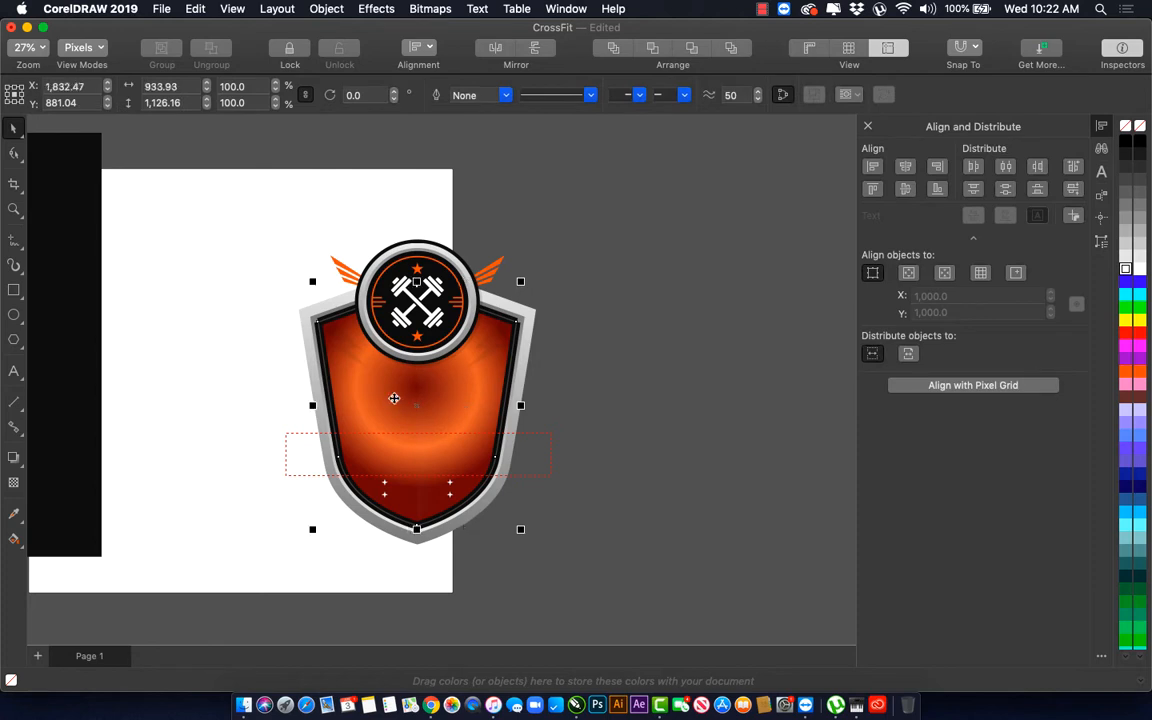
{"action": "key", "text": "Escape"}
{"action": "left_click", "coordinate": [394, 399]}
{"action": "left_click_drag", "start_coordinate": [566, 193], "coordinate": [462, 398]}
Step: Delete the empty dashed text frame crossing the shield and group all the remaining emblem objects
{"action": "left_click", "coordinate": [548, 461]}
{"action": "key", "text": "Escape"}
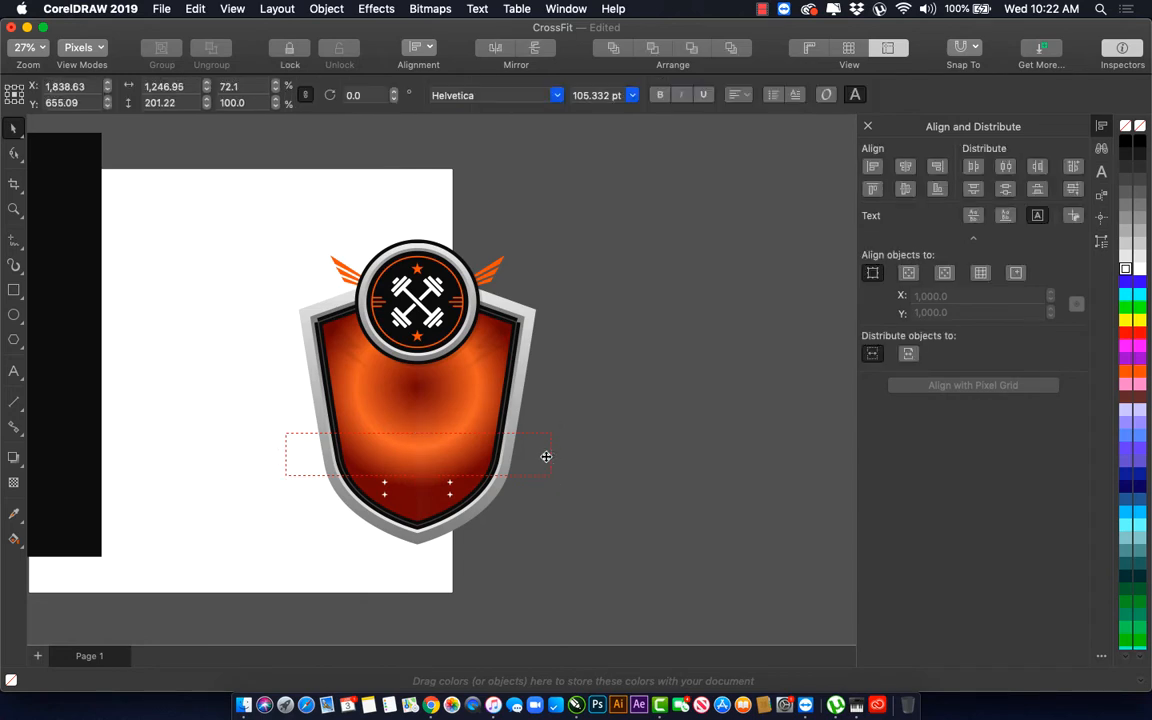
{"action": "left_click", "coordinate": [548, 468]}
{"action": "key", "text": "Escape"}
{"action": "left_click_drag", "start_coordinate": [578, 206], "coordinate": [206, 602]}
{"action": "key", "text": "super+g"}
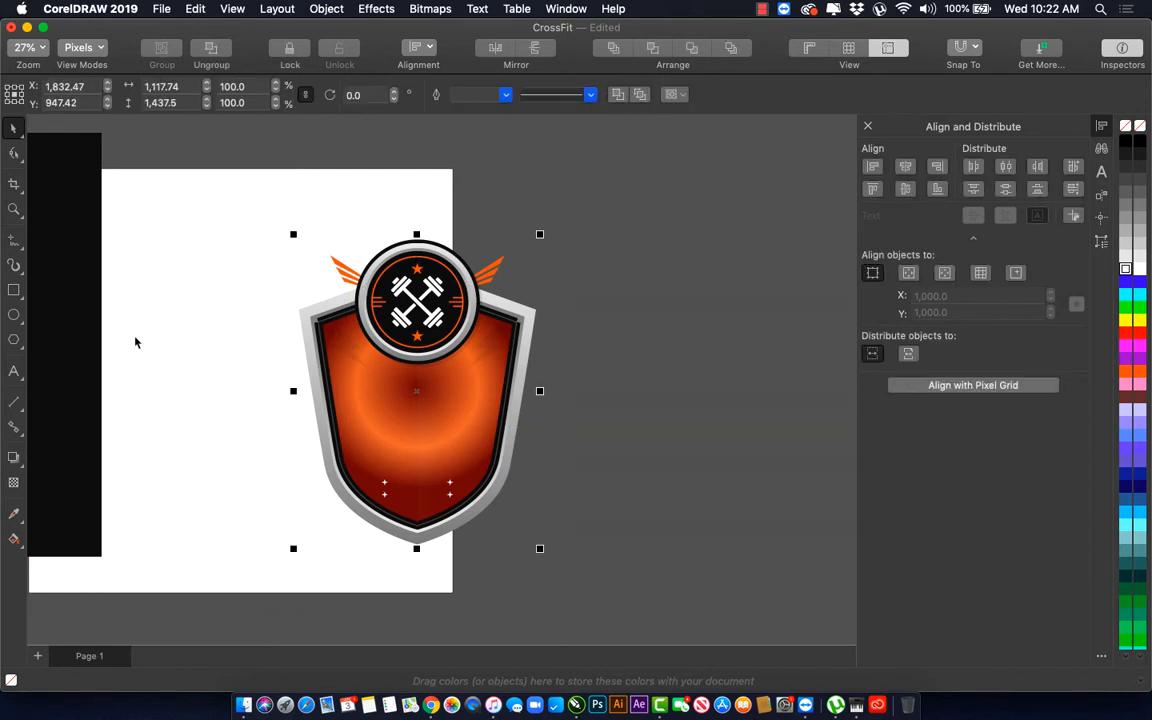
Step: Delete the black rectangle overlapping the left side of the page
{"action": "scroll", "coordinate": [150, 335], "scroll_direction": "down", "scroll_amount": 1}
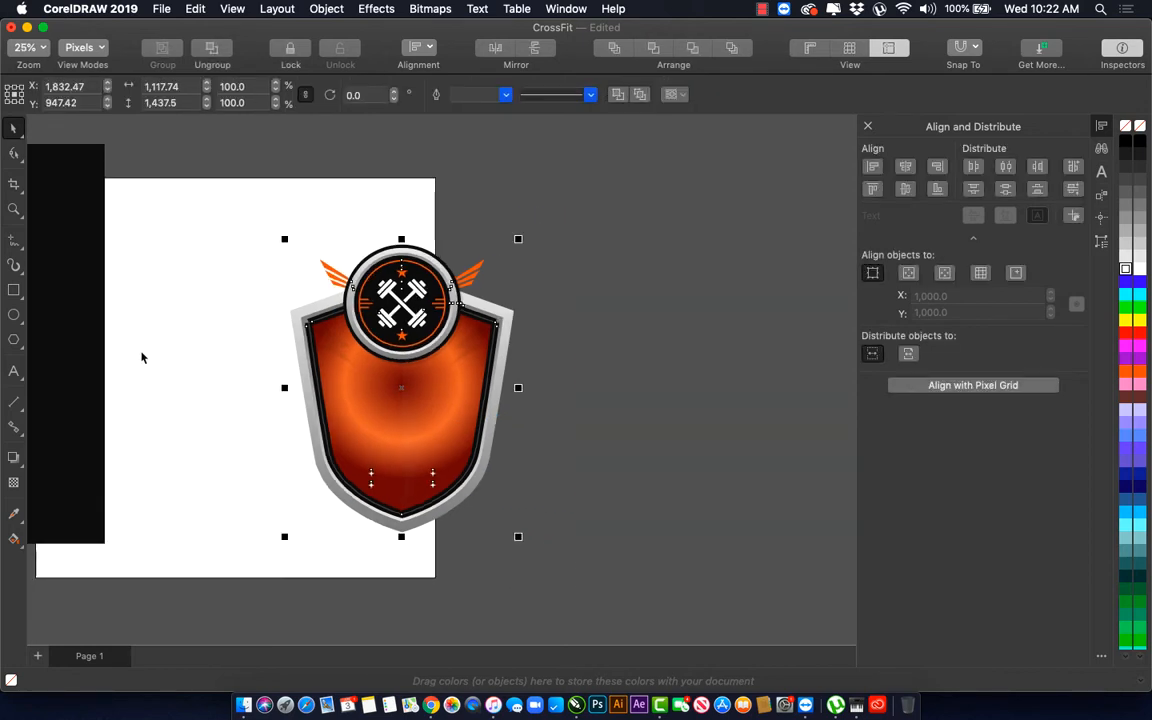
{"action": "left_click", "coordinate": [88, 350]}
{"action": "key", "text": "Delete"}
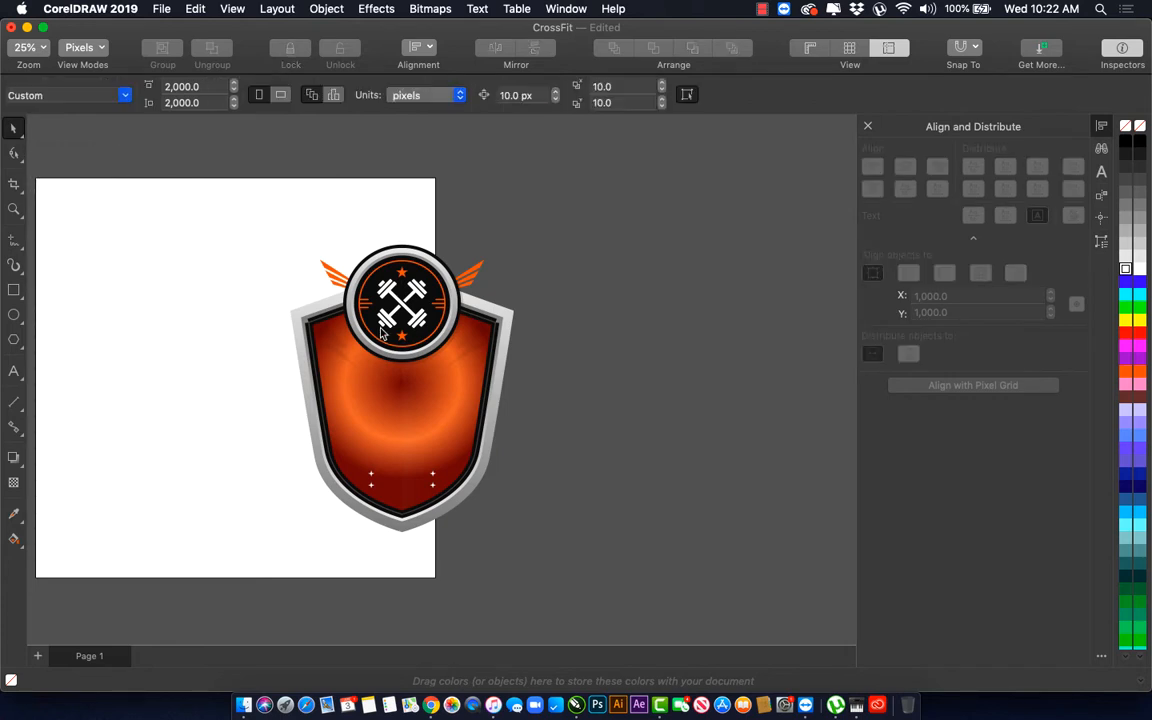
Step: Center the grouped shield emblem horizontally and vertically on the white page-sized square
{"action": "left_click", "coordinate": [100, 337]}
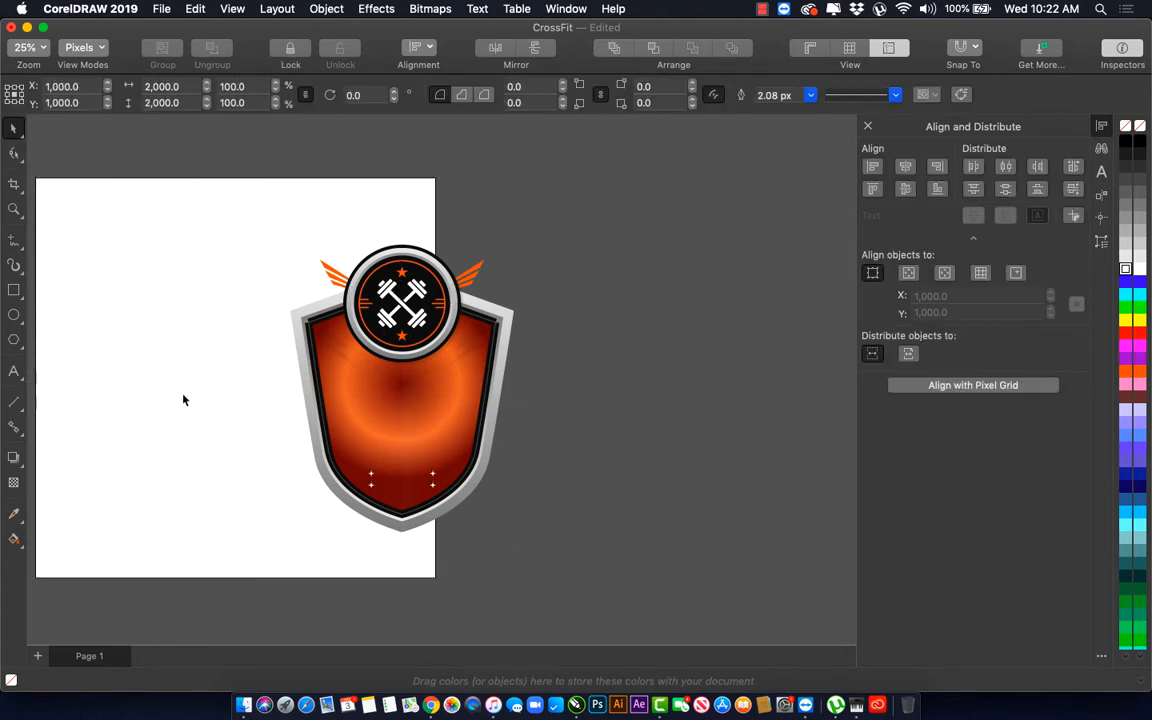
{"action": "key", "text": "super+a"}
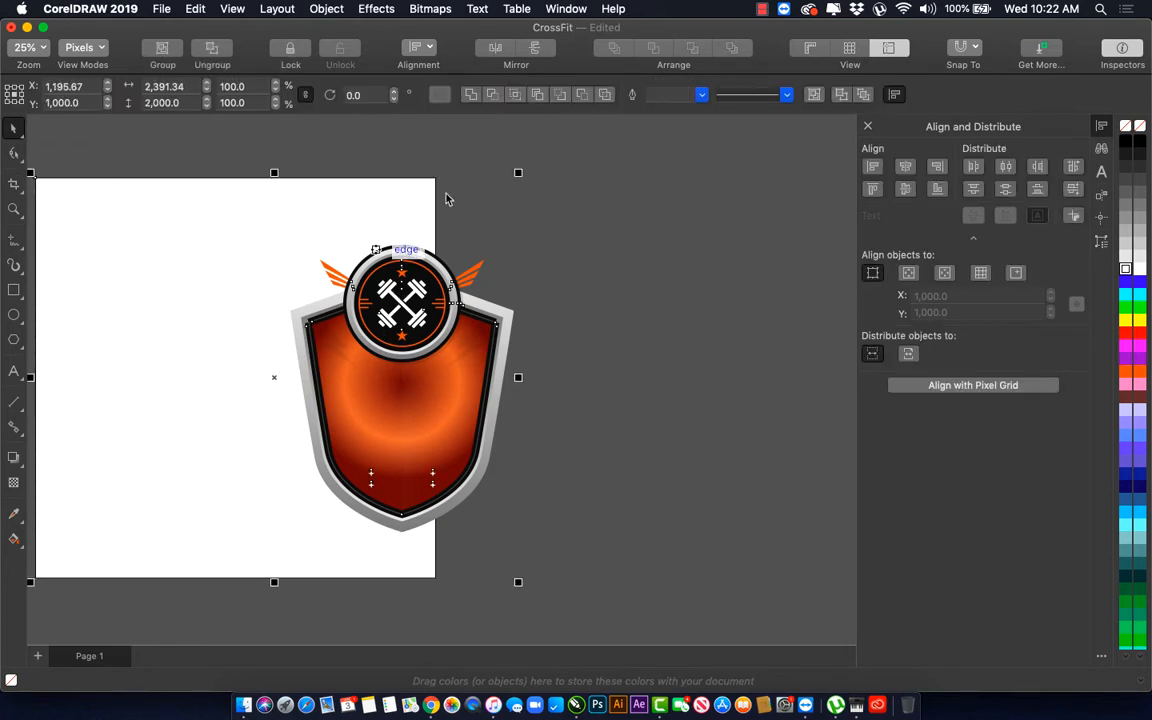
{"action": "left_click", "coordinate": [904, 167]}
{"action": "left_click", "coordinate": [905, 192]}
Step: Switch to Chrome, search Google Images for "superman logo" and open the 3D Deco Light Superman logo result
{"action": "key", "text": "super+Tab"}
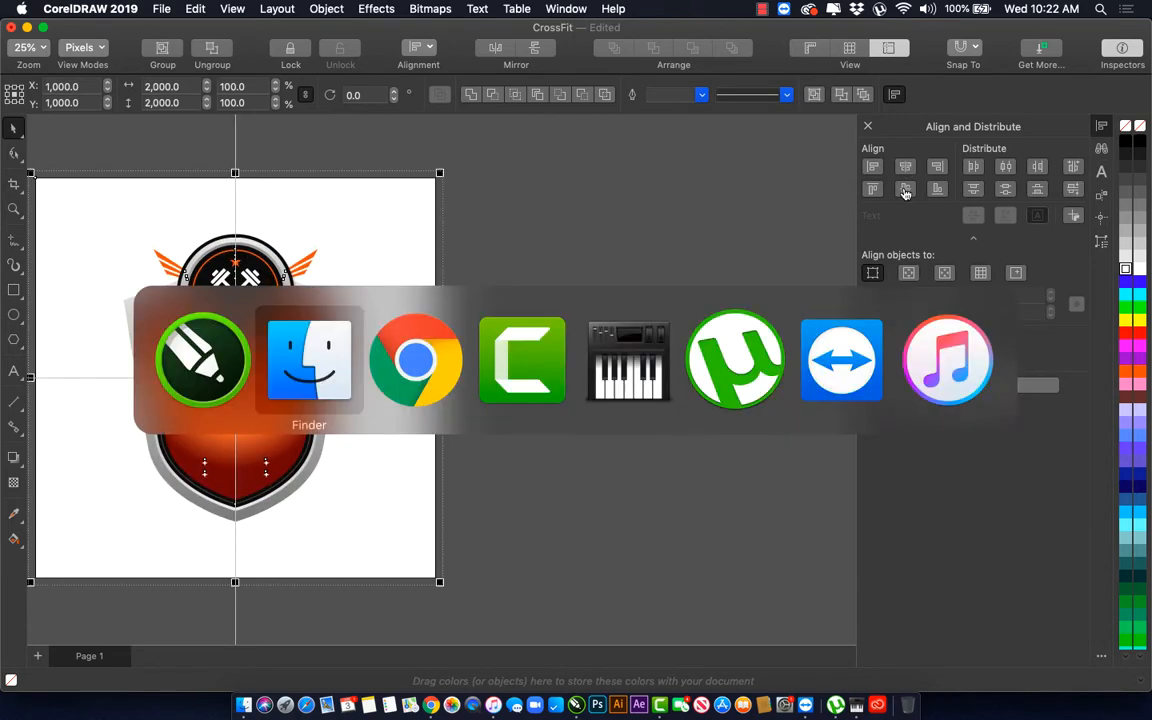
{"action": "key", "text": "super+Tab"}
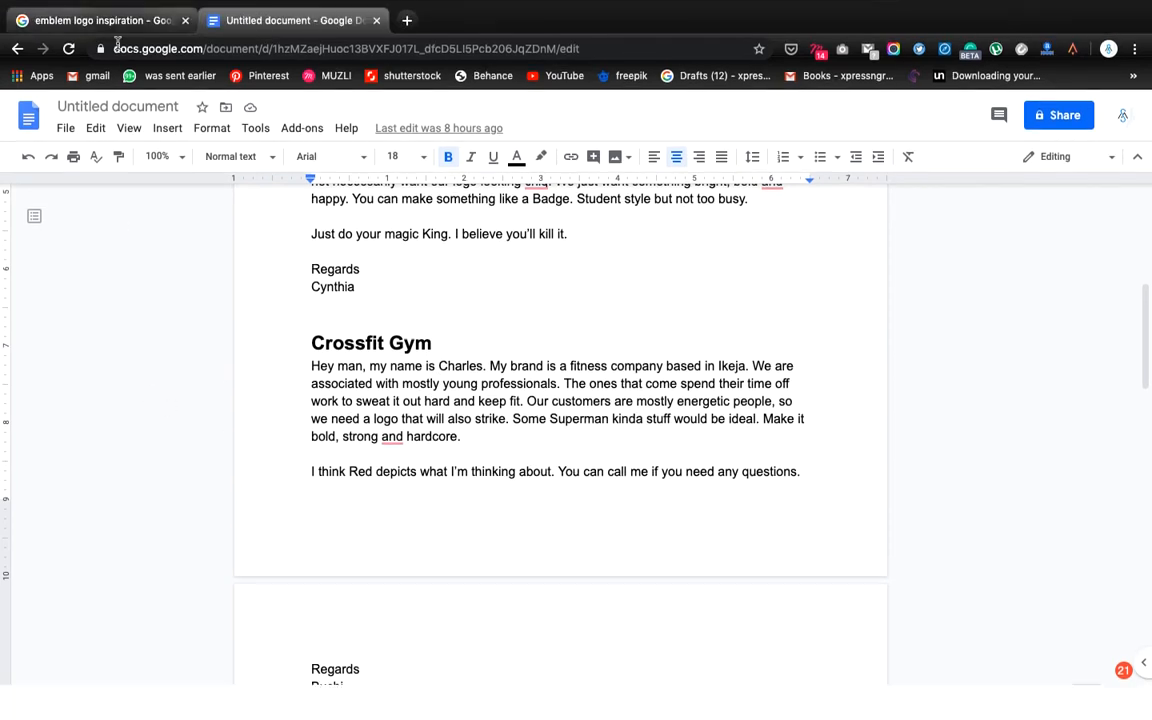
{"action": "left_click", "coordinate": [97, 22]}
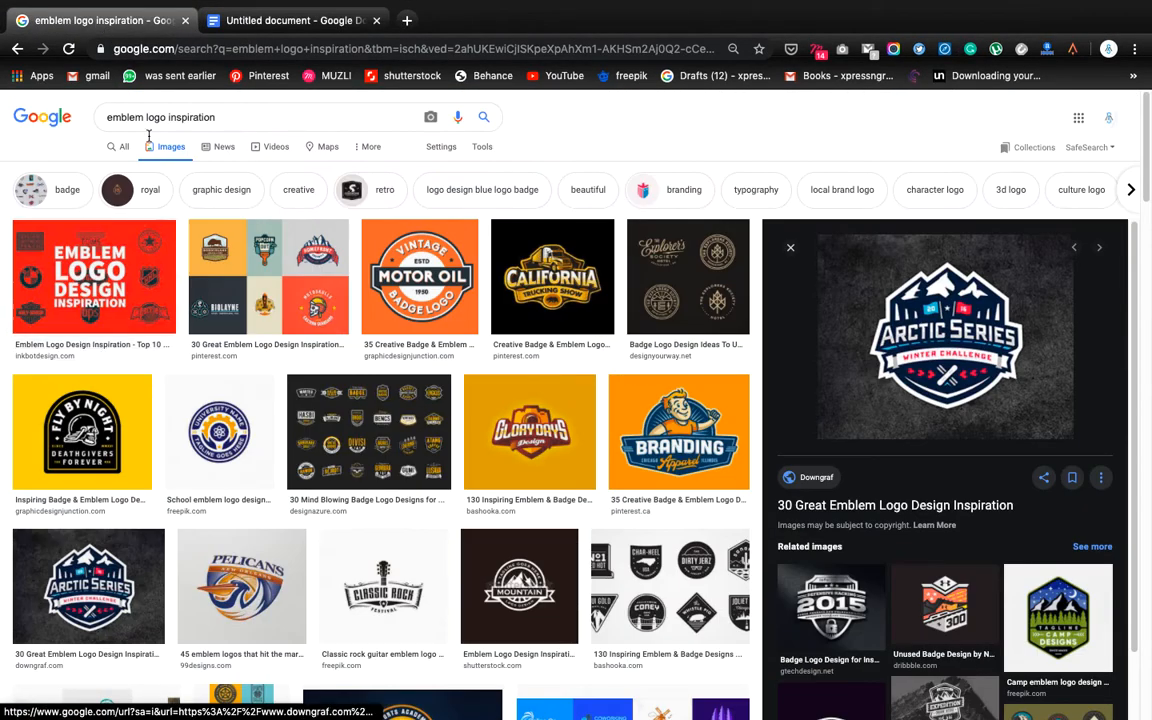
{"action": "left_click_drag", "start_coordinate": [138, 116], "coordinate": [204, 118]}
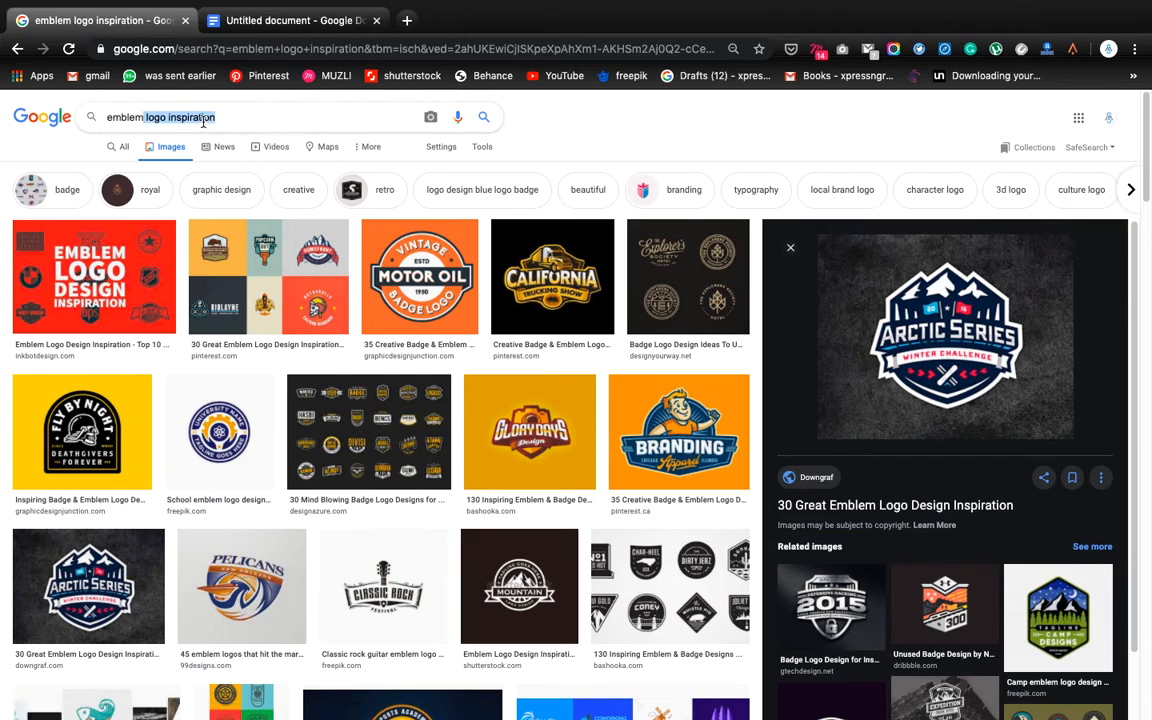
{"action": "key", "text": "super+a"}
{"action": "key", "text": "BackSpace"}
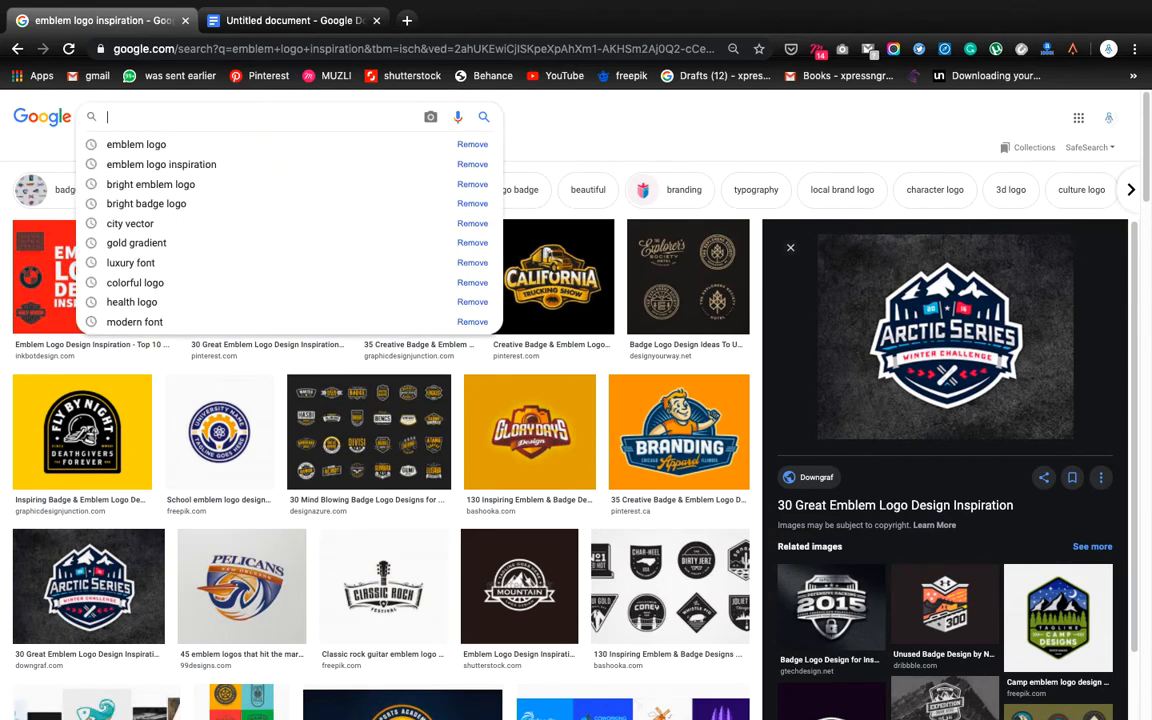
{"action": "type", "text": "su"}
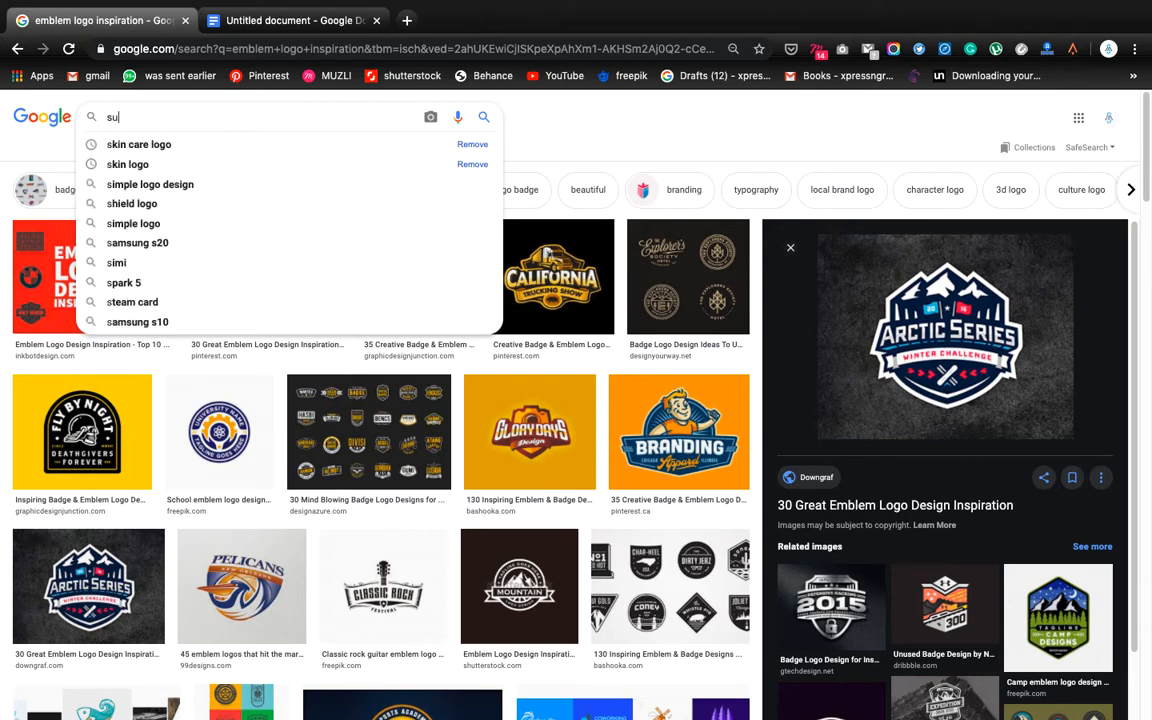
{"action": "type", "text": "perma"}
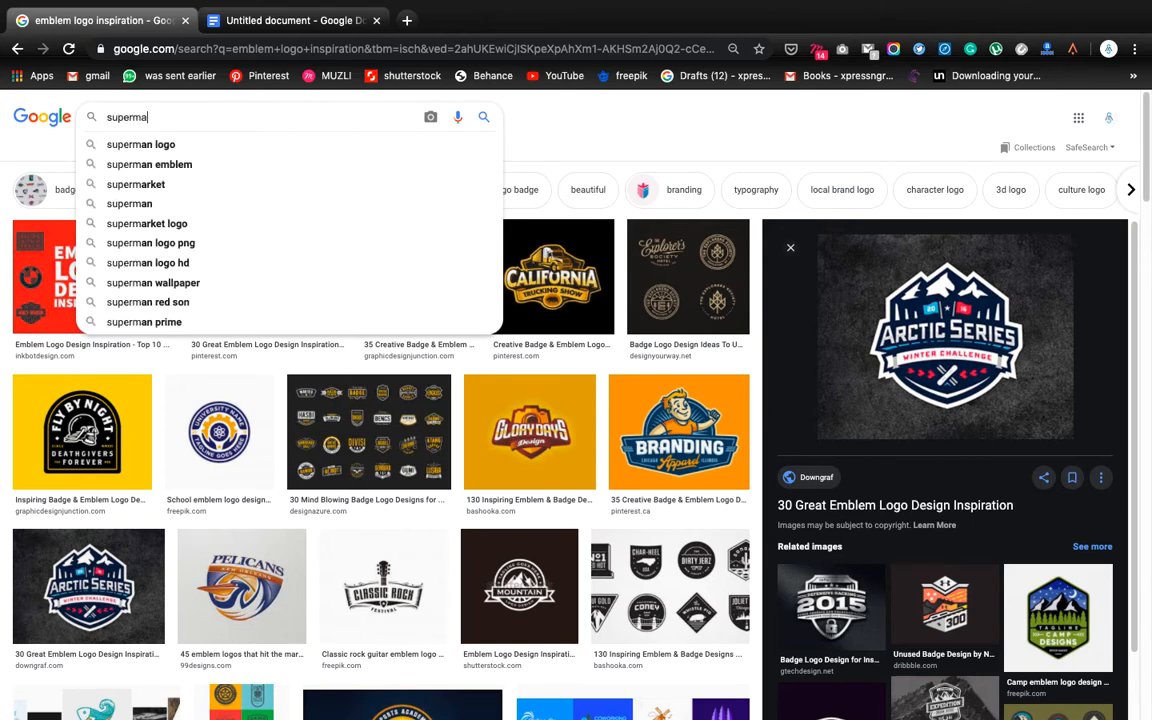
{"action": "type", "text": "n logo"}
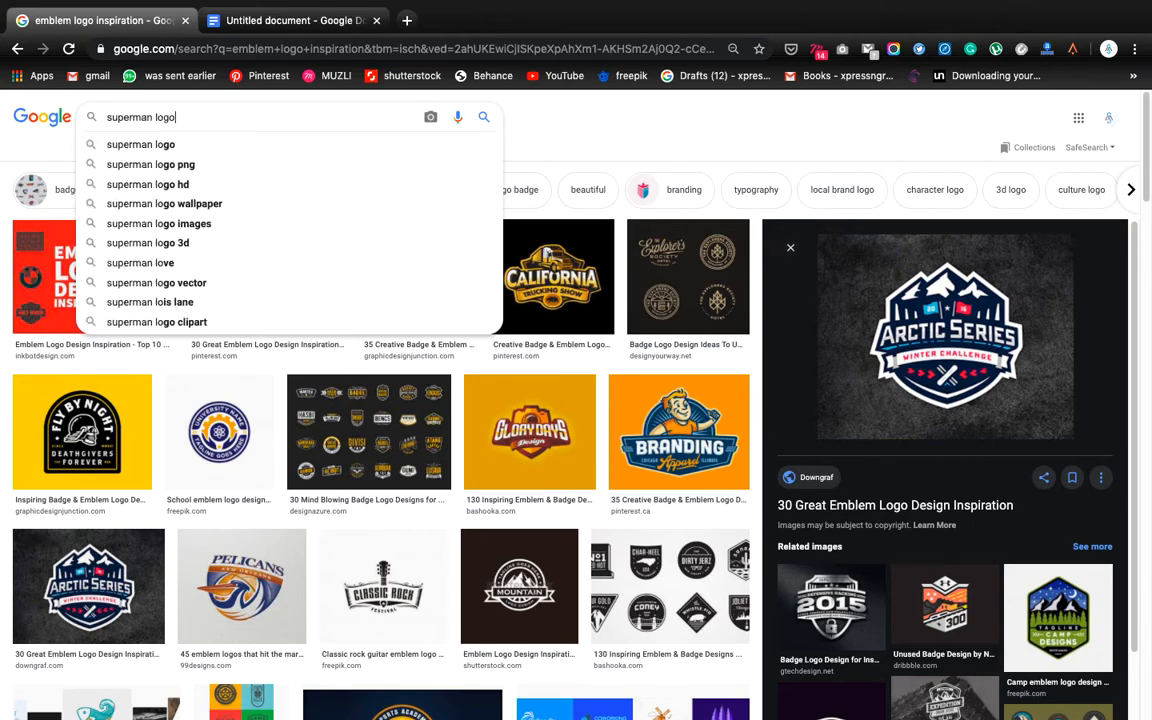
{"action": "key", "text": "Return"}
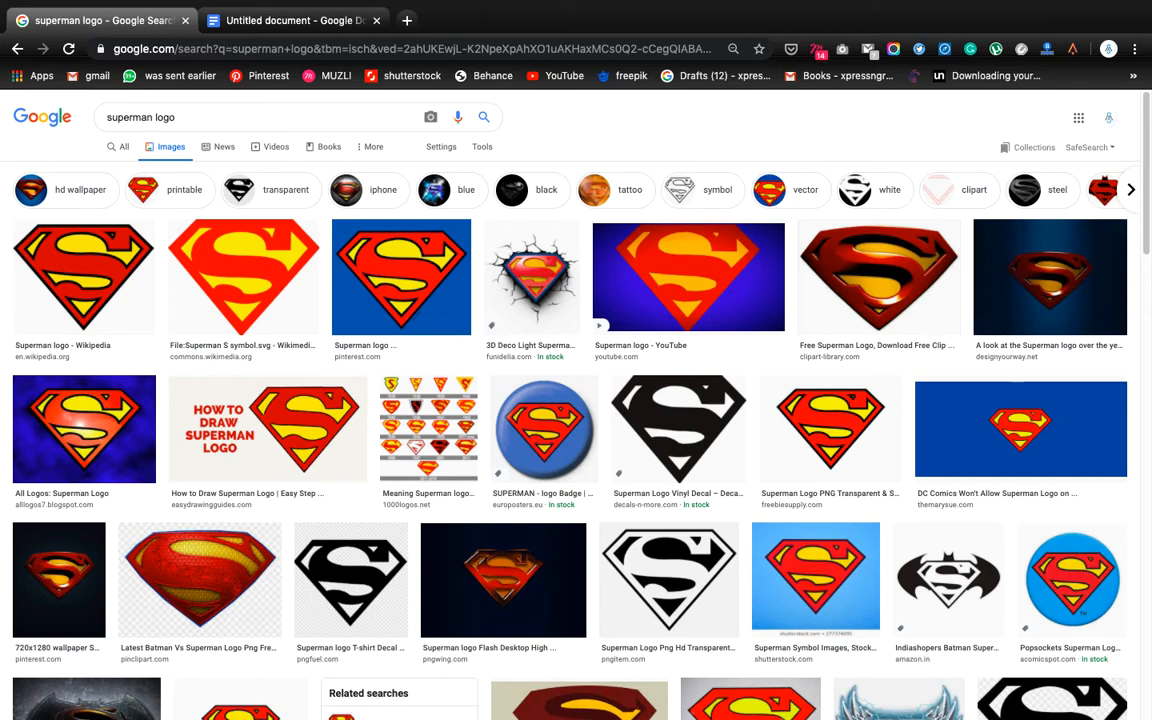
{"action": "left_click", "coordinate": [519, 287]}
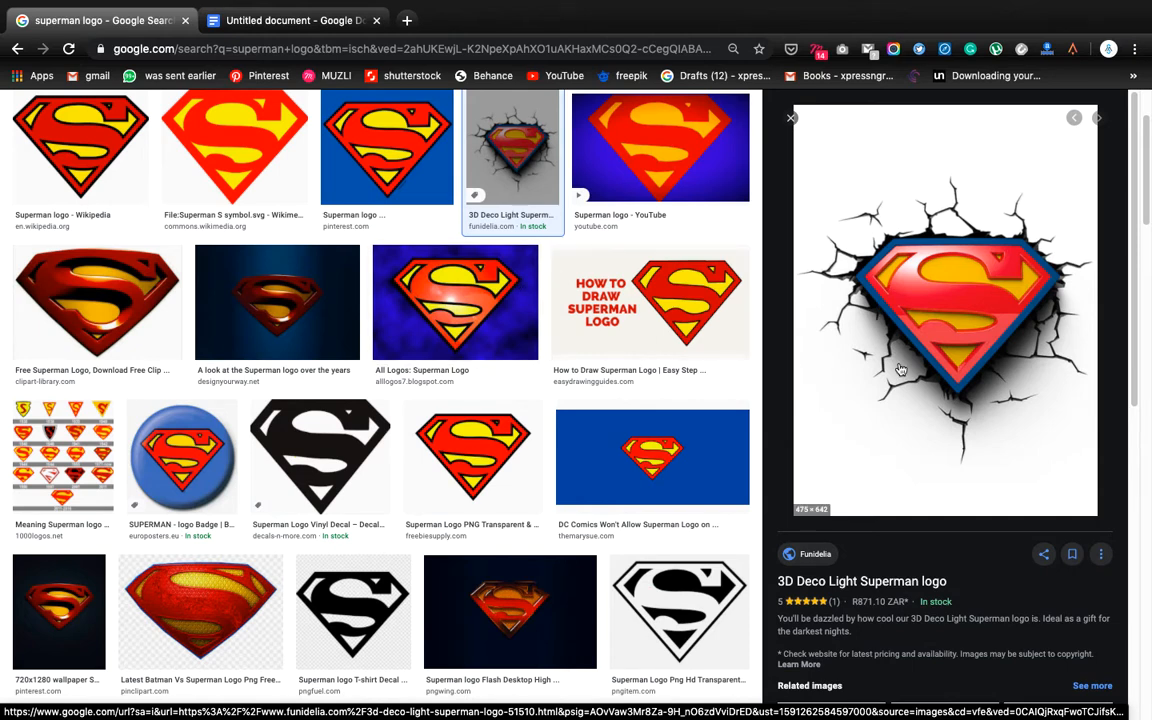
Step: Return to CorelDRAW and add the text "CROSS FIT" across the middle of the shield in 24 pt Helvetica
{"action": "key", "text": "super+Tab"}
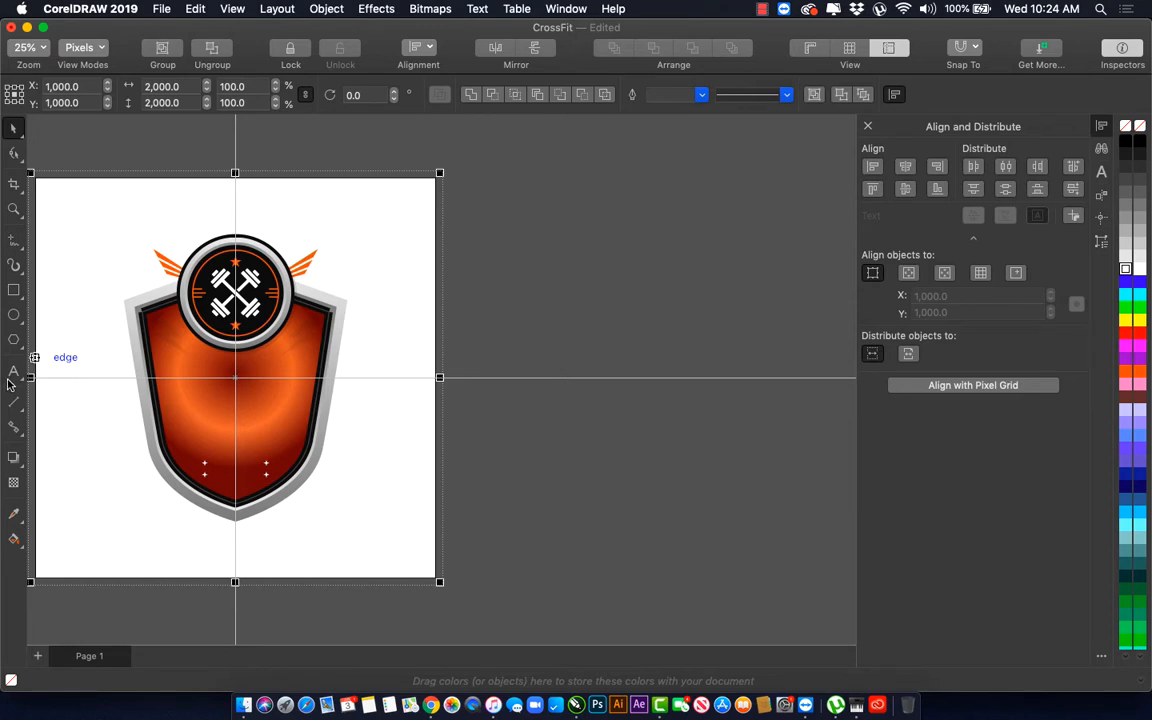
{"action": "left_click", "coordinate": [154, 340]}
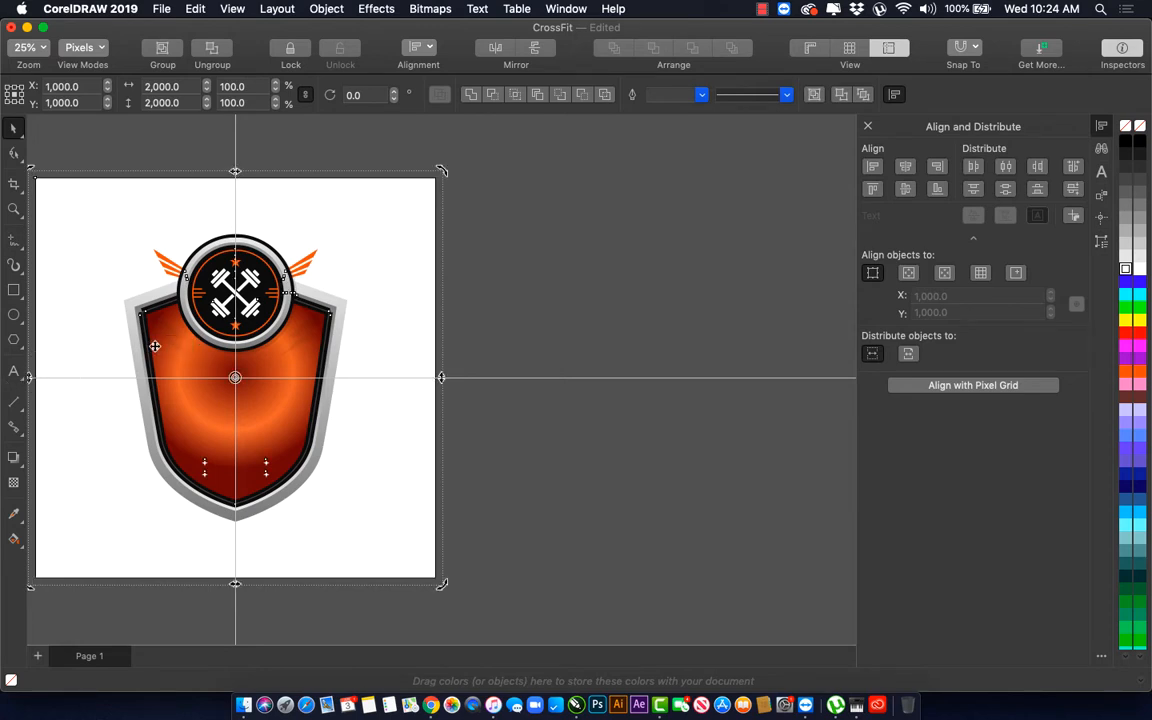
{"action": "key", "text": "super+Tab"}
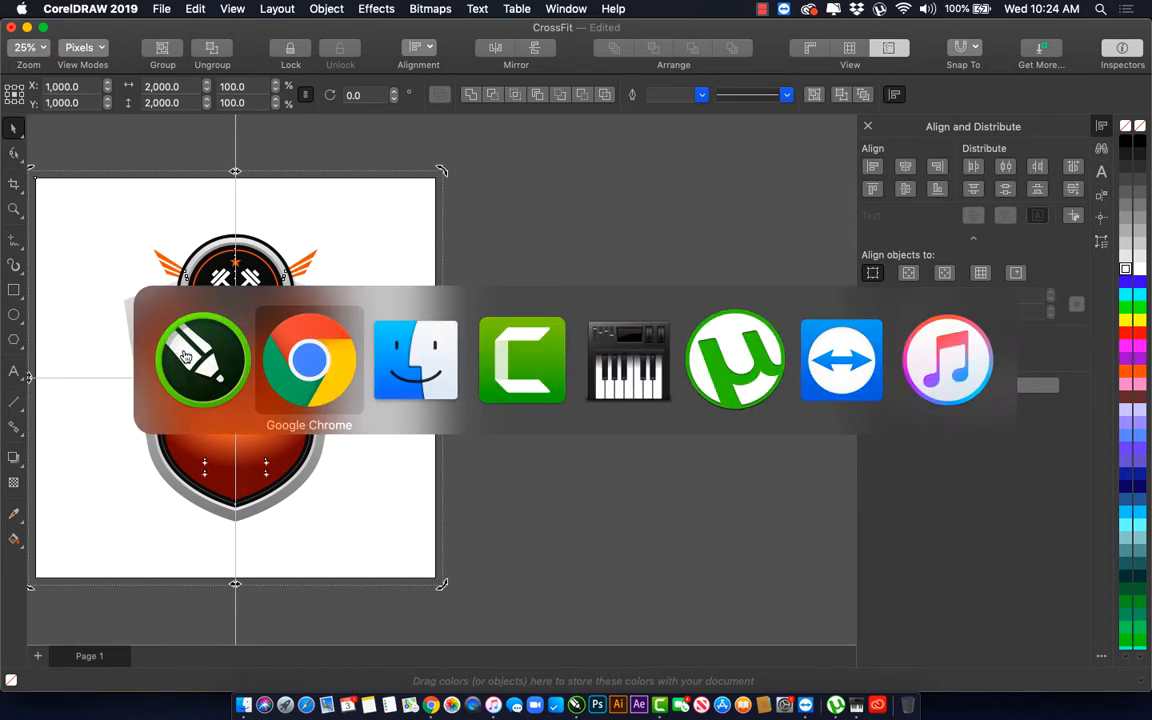
{"action": "key", "text": "z"}
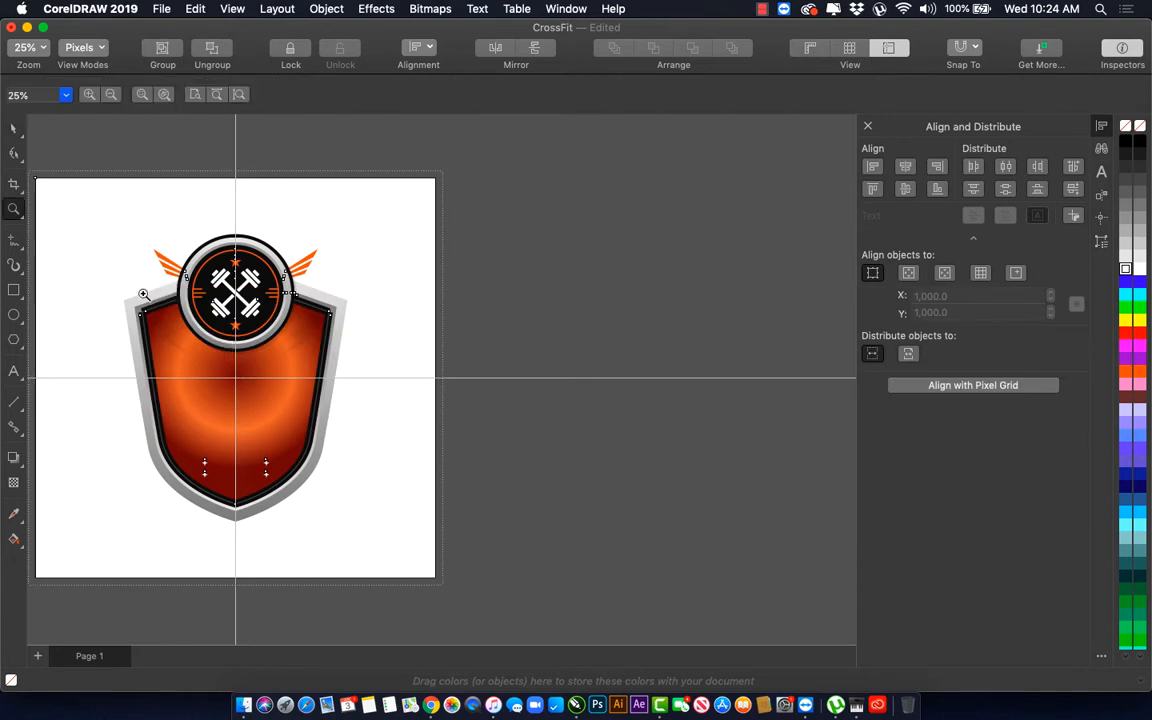
{"action": "left_click", "coordinate": [14, 372]}
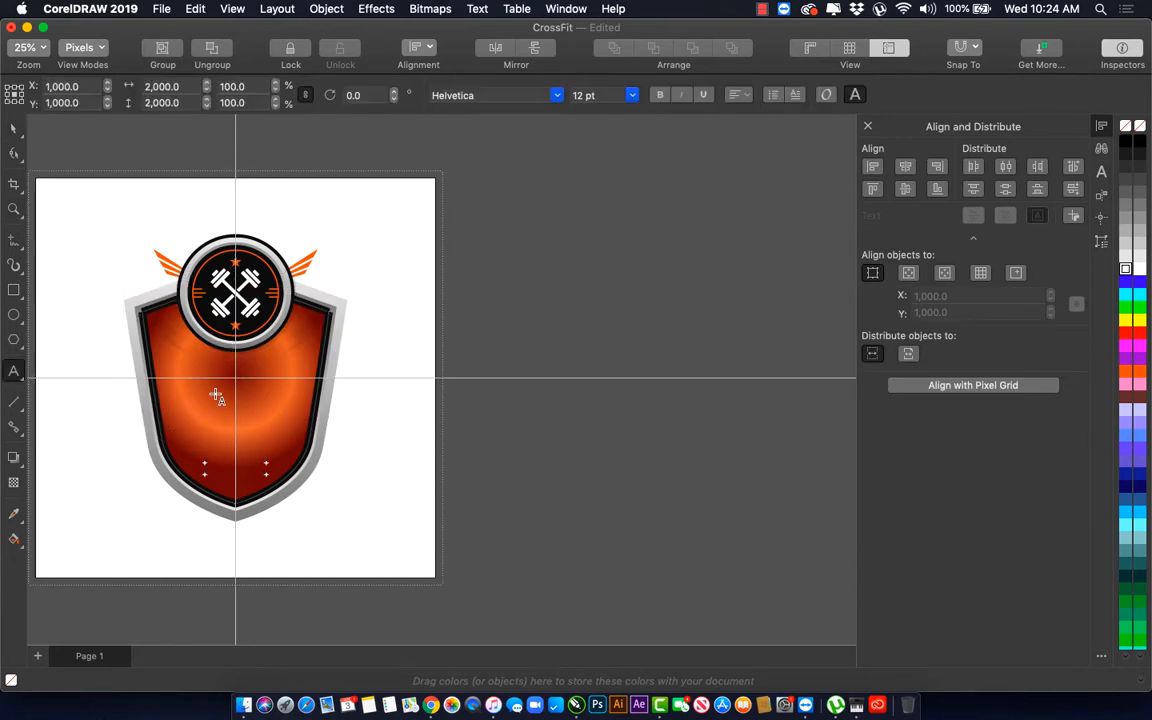
{"action": "left_click", "coordinate": [214, 390]}
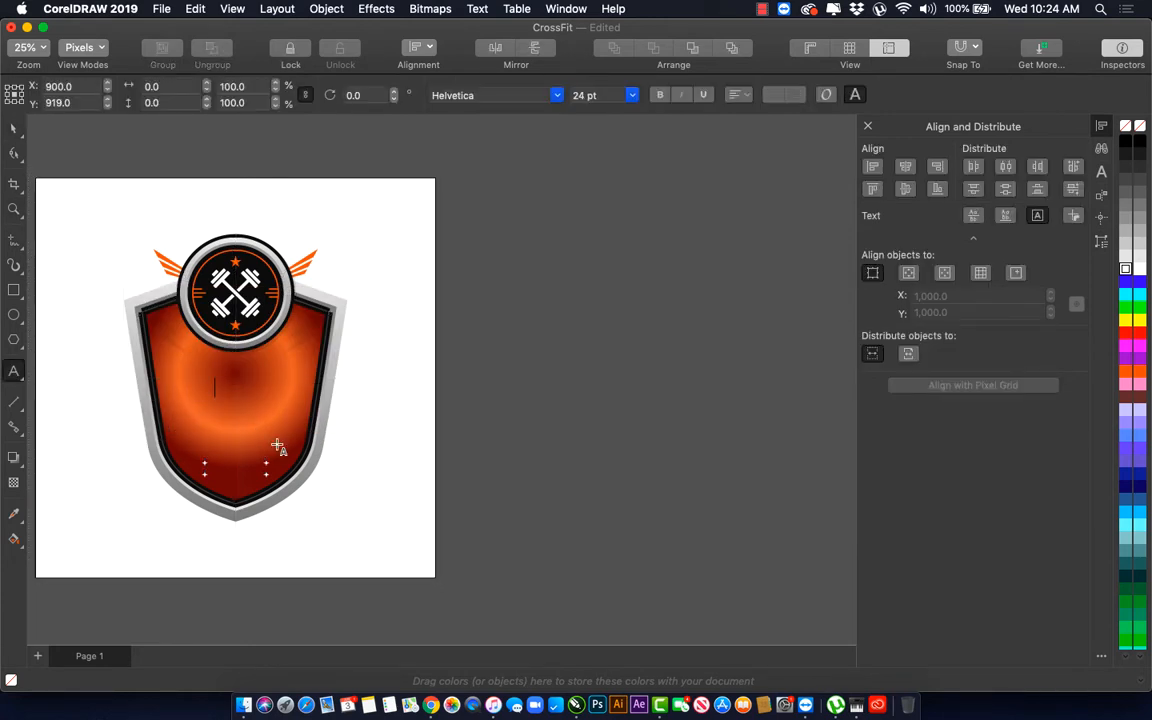
{"action": "type", "text": "CROSS FU"}
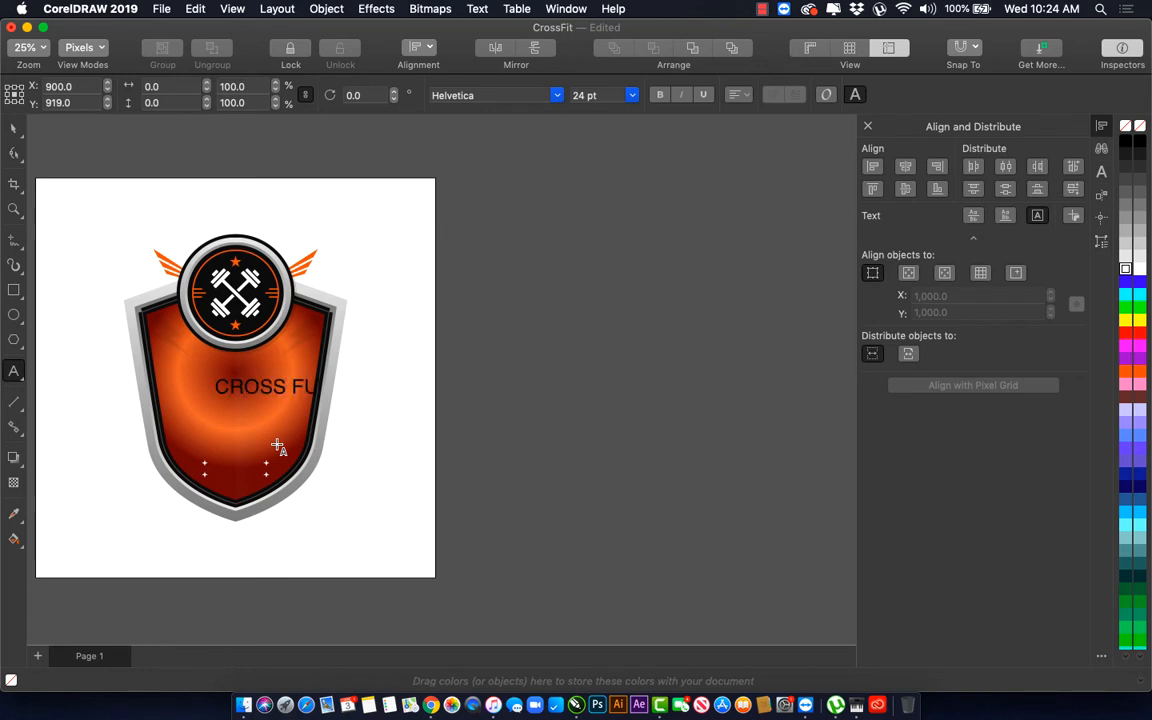
{"action": "key", "text": "ctrl+space"}
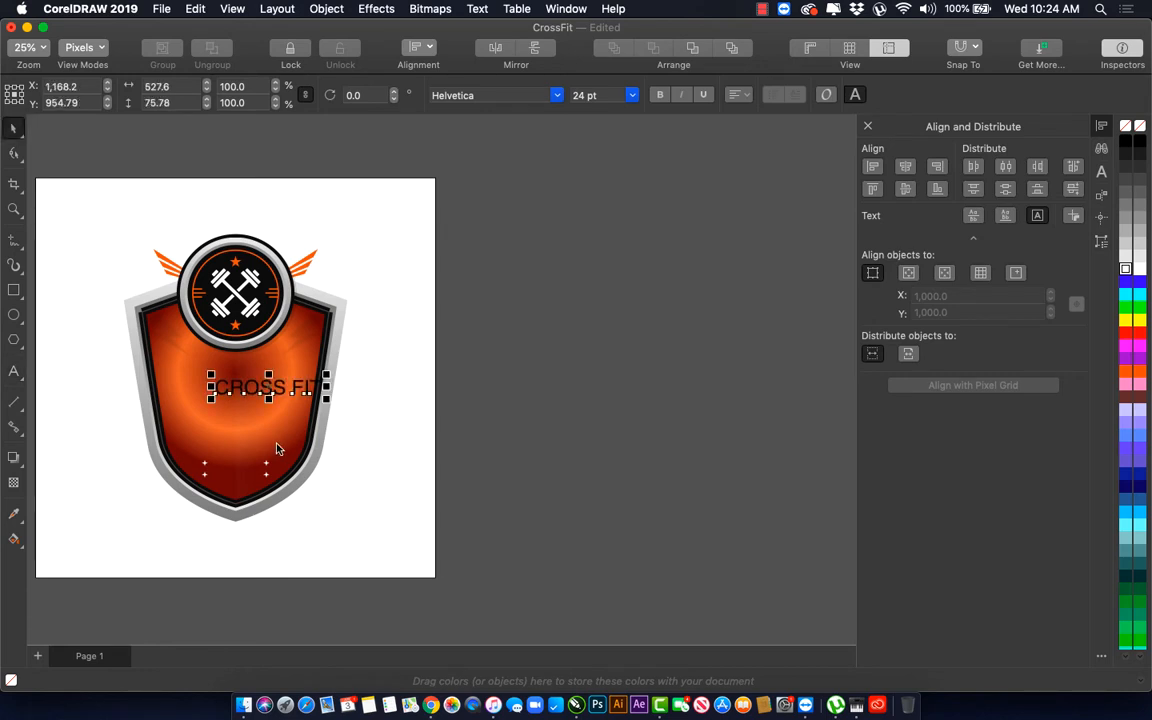
Step: Center the CROSS FIT text horizontally on the emblem and enlarge it to about 56 pt
{"action": "key", "text": "super+a"}
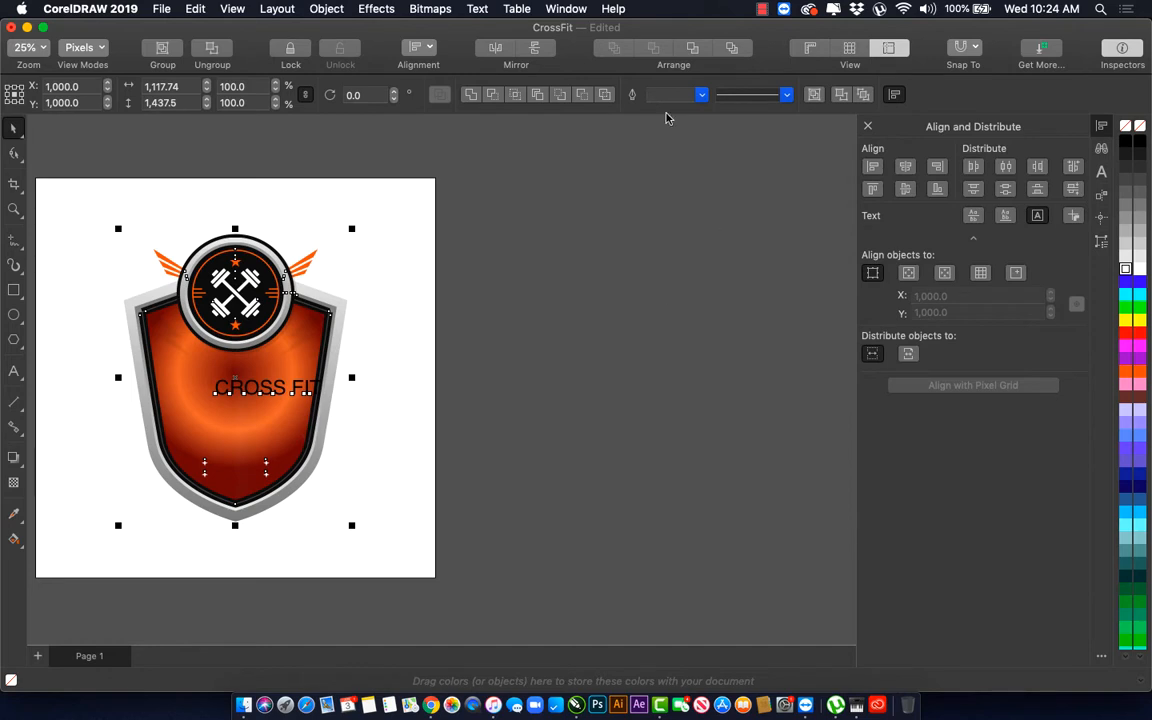
{"action": "left_click", "coordinate": [905, 167]}
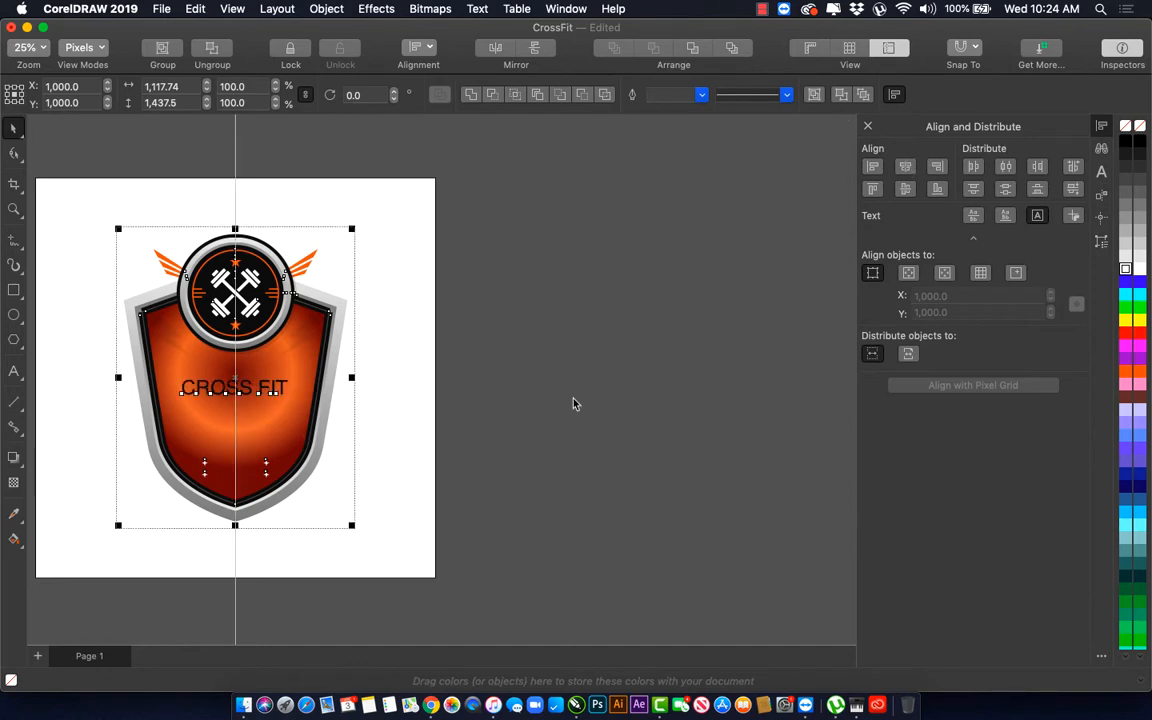
{"action": "left_click", "coordinate": [290, 392]}
{"action": "left_click_drag", "start_coordinate": [292, 395], "coordinate": [366, 485]}
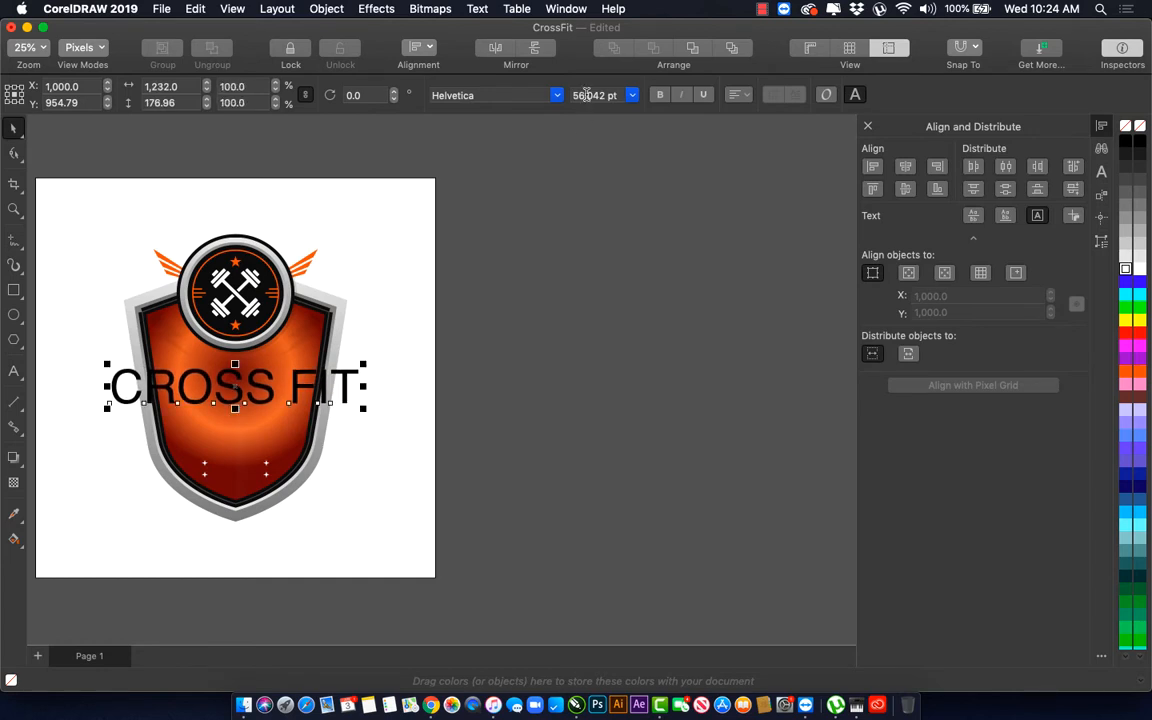
Step: Try the Nordin Free font on the CROSS FIT text and enlarge it to about 127 pt
{"action": "left_click", "coordinate": [555, 96]}
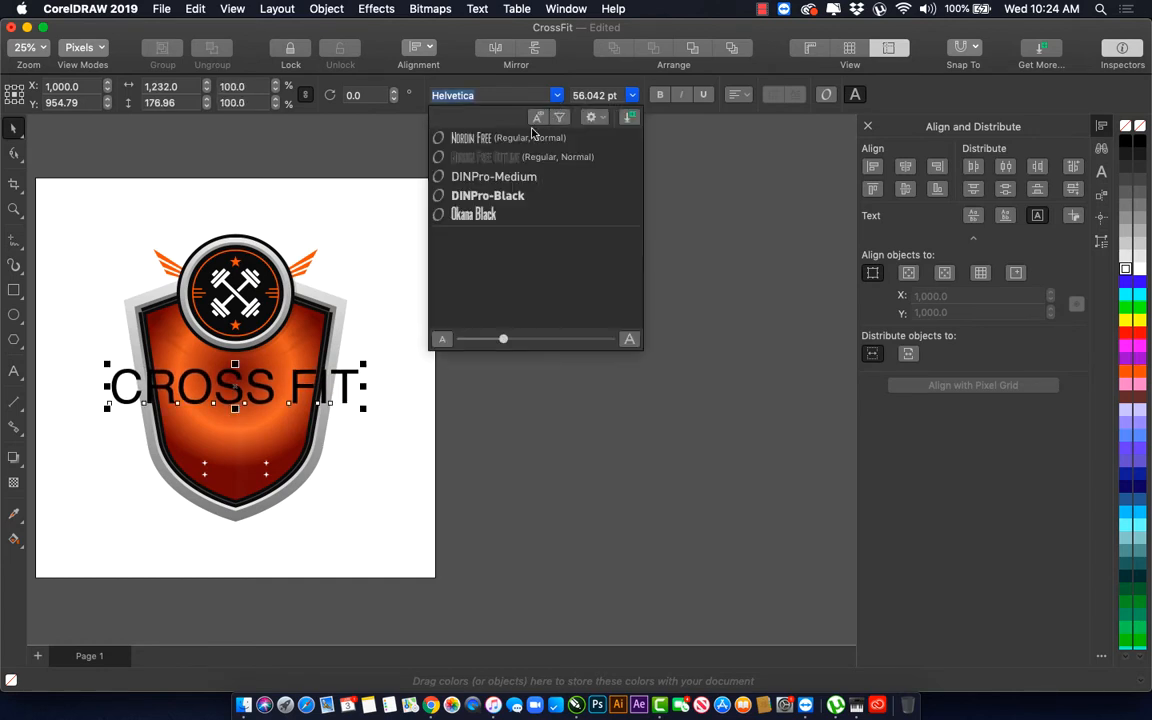
{"action": "left_click", "coordinate": [508, 148]}
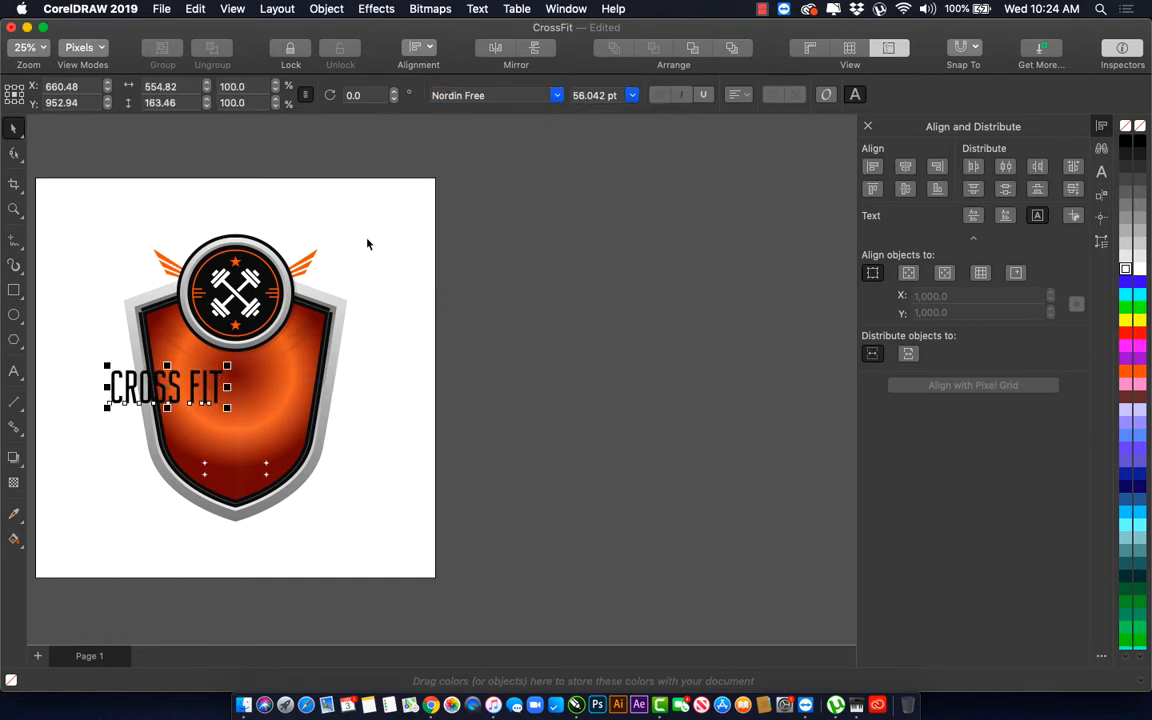
{"action": "left_click_drag", "start_coordinate": [236, 412], "coordinate": [366, 474]}
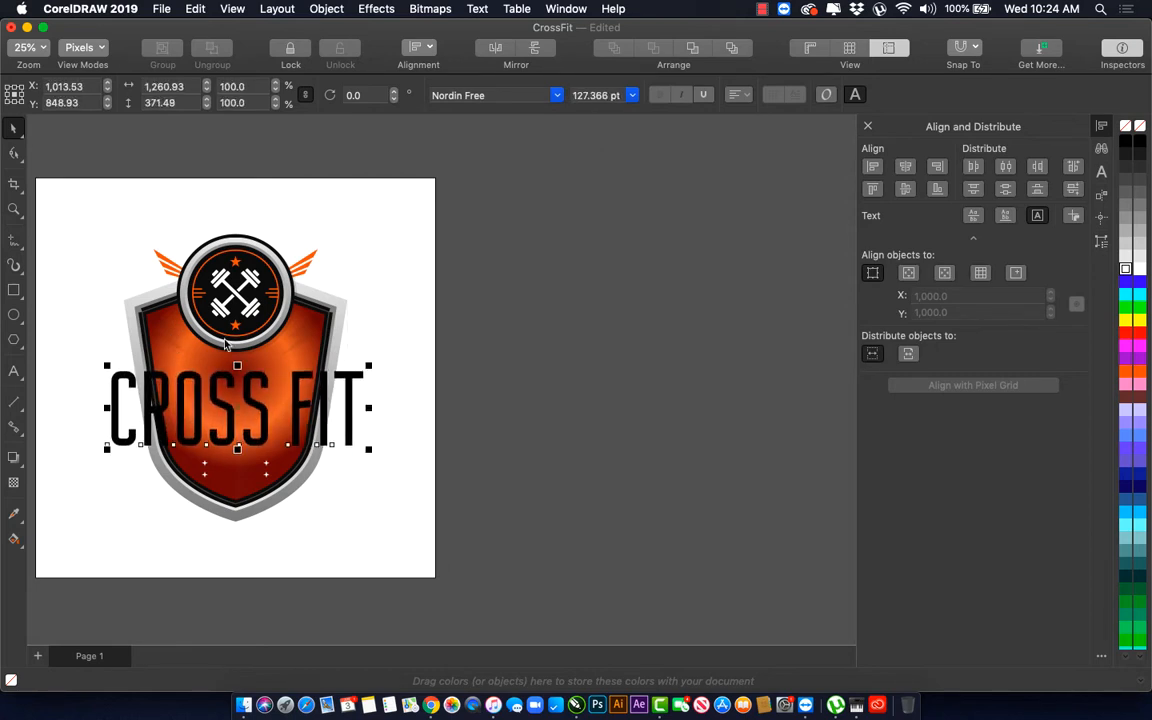
Step: Set the CROSS FIT text in Okana Black, scaled down to roughly the shield's width and centered horizontally on the emblem
{"action": "left_click", "coordinate": [558, 95]}
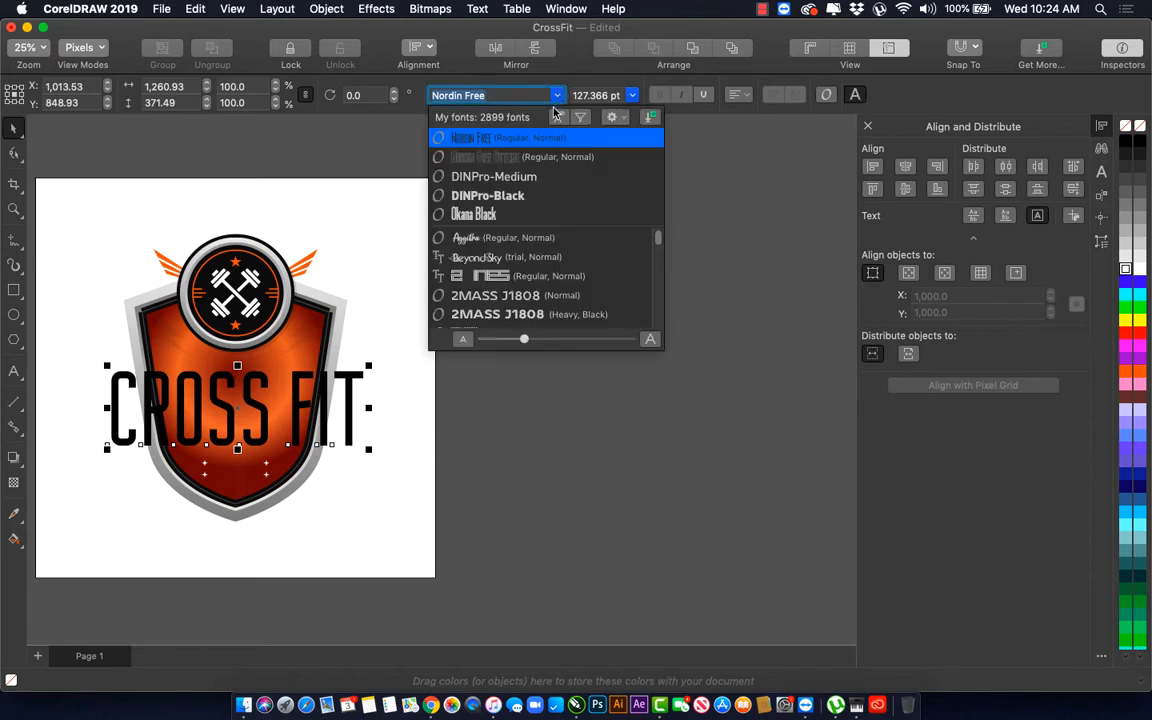
{"action": "left_click", "coordinate": [489, 216]}
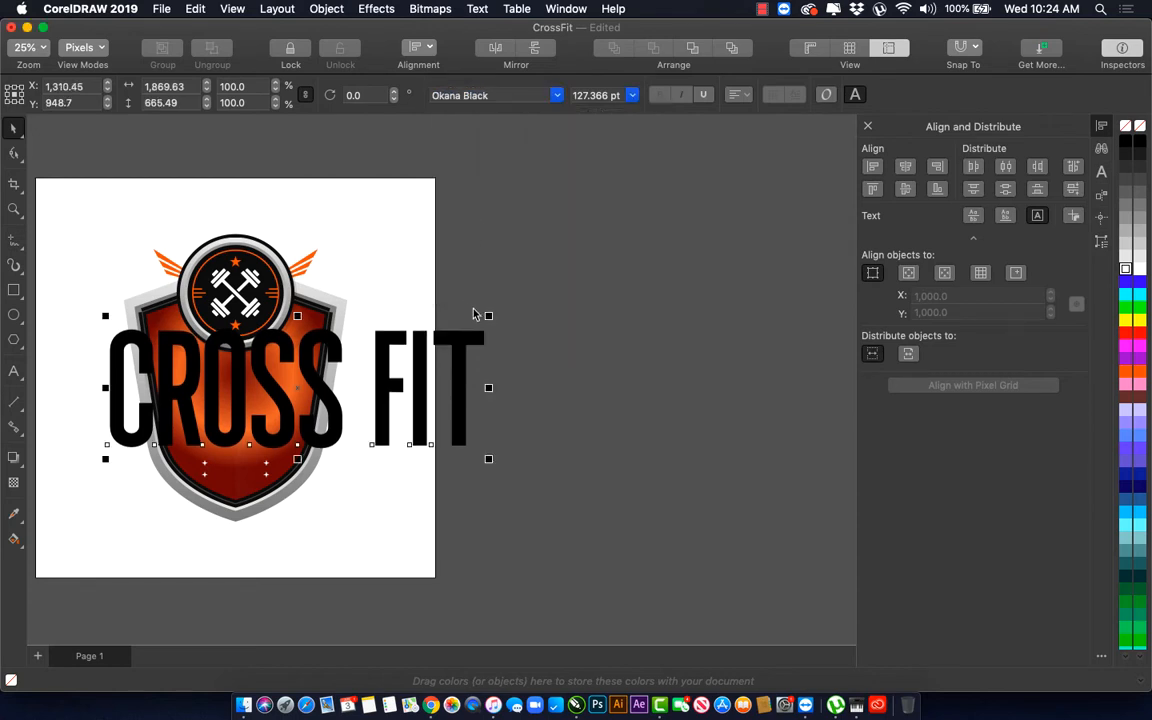
{"action": "left_click_drag", "start_coordinate": [487, 315], "coordinate": [297, 357]}
{"action": "left_click", "coordinate": [297, 357]}
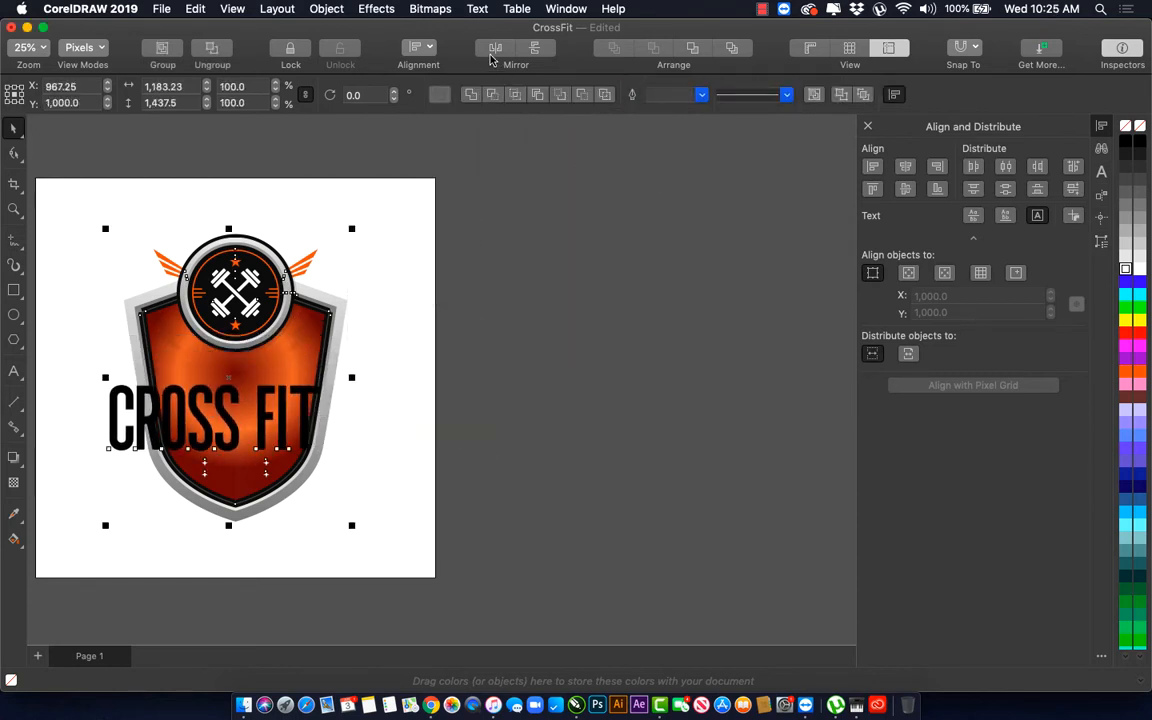
{"action": "left_click", "coordinate": [905, 166]}
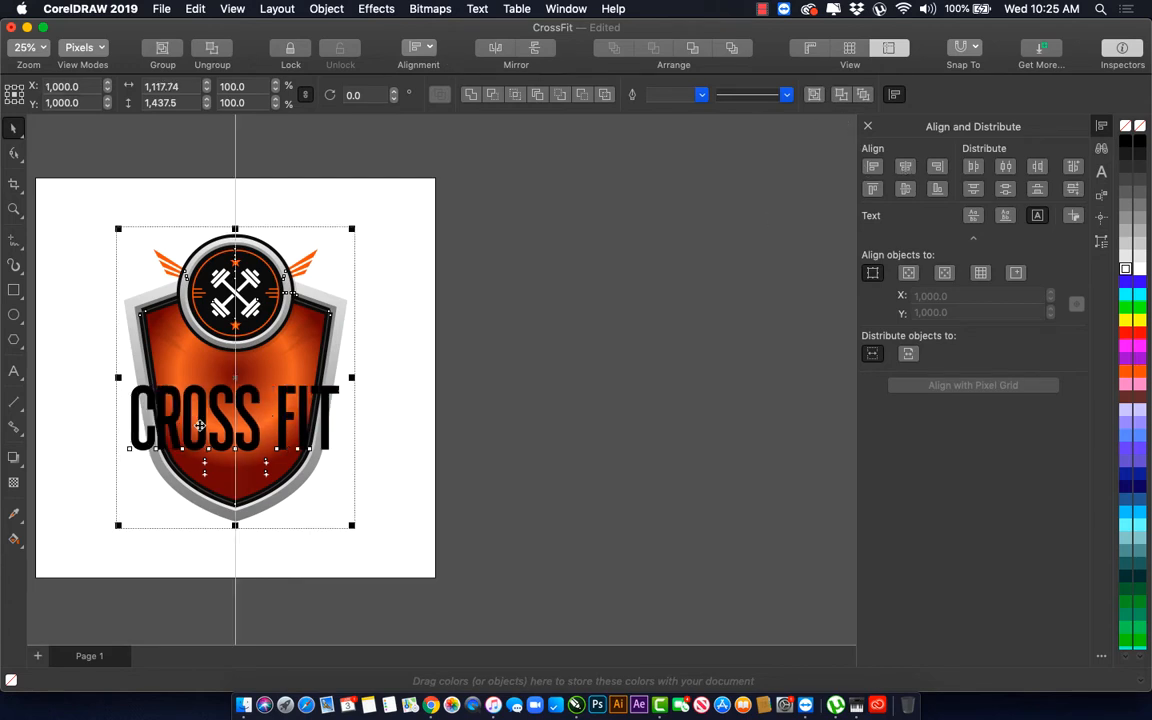
Step: Examine the CROSS FIT lettering on the shield, and switch to Chrome to compare it with the 3D Superman logo
{"action": "key", "text": "z"}
{"action": "left_click_drag", "start_coordinate": [95, 288], "coordinate": [386, 520]}
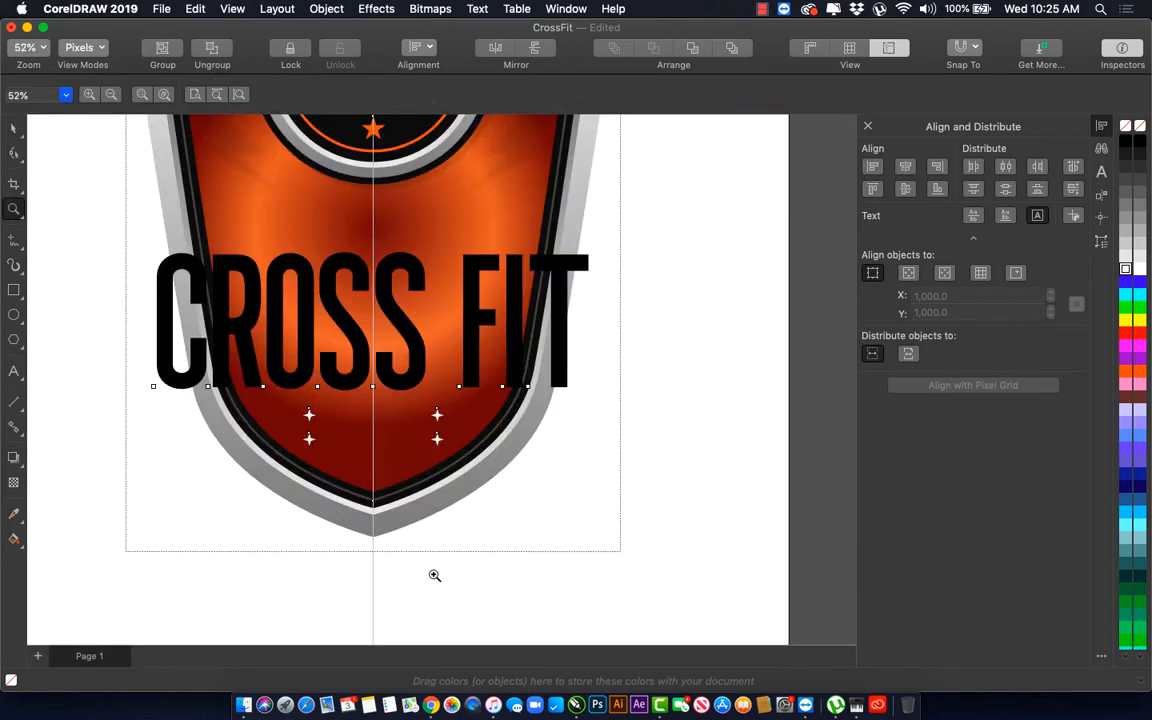
{"action": "key", "text": "space"}
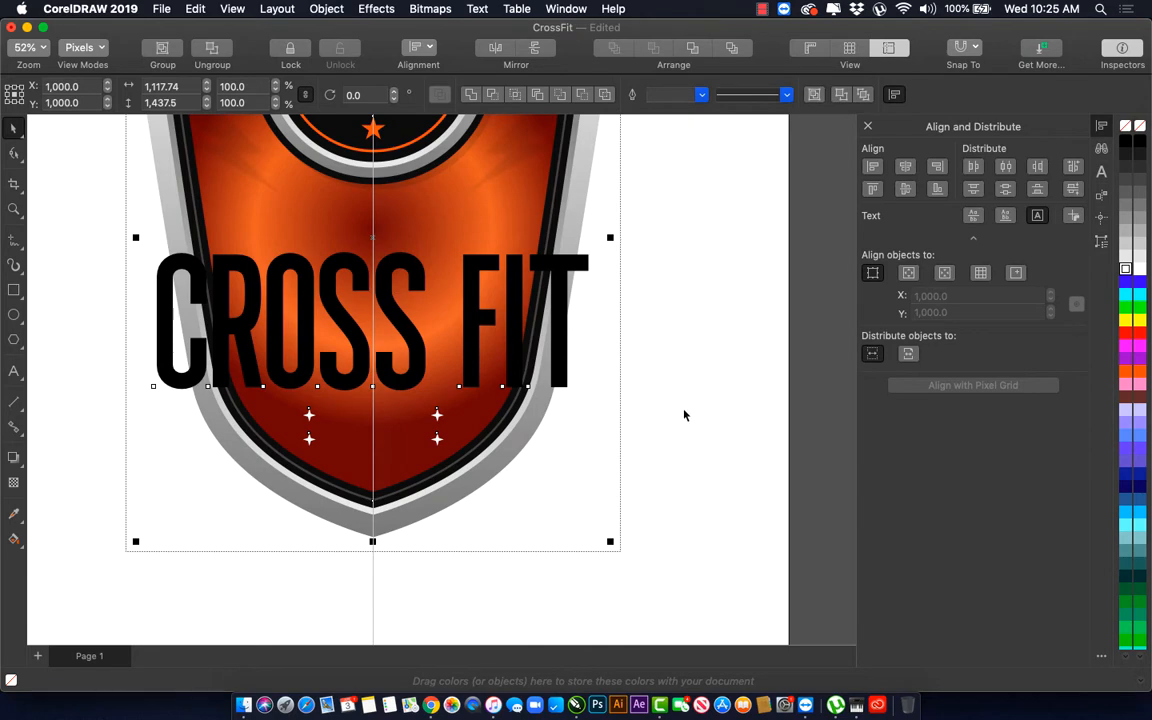
{"action": "left_click", "coordinate": [651, 409]}
{"action": "key", "text": "super+Tab"}
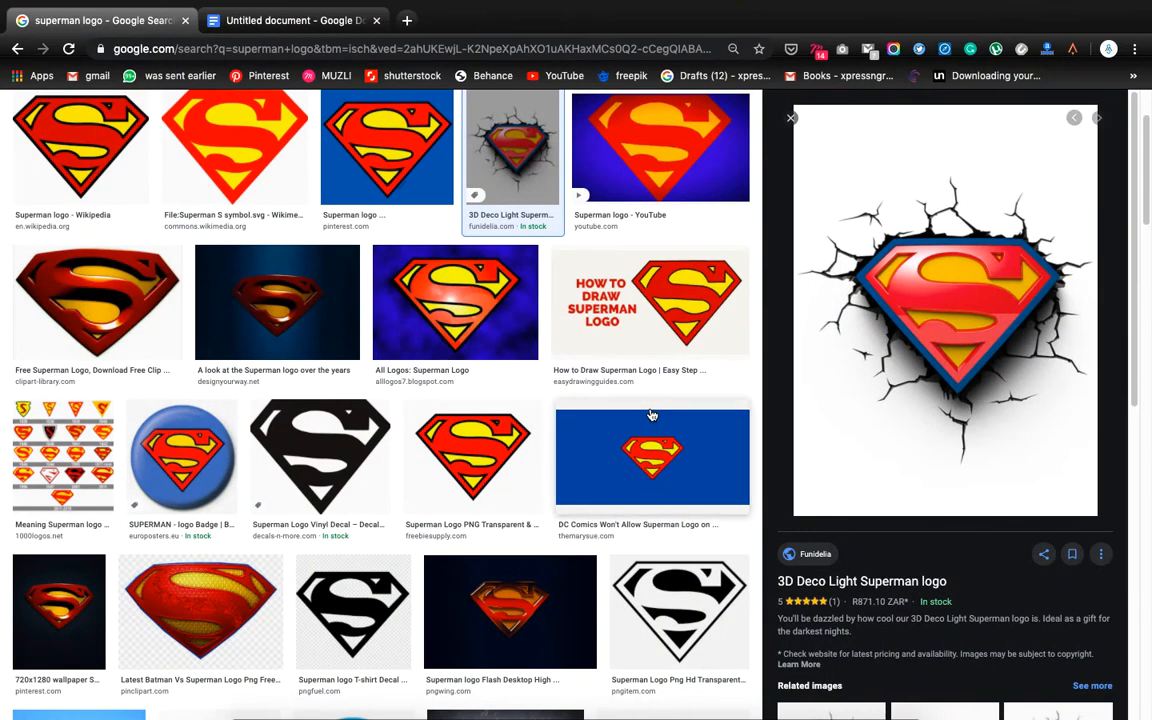
Step: Check the Crossfit Gym brief in Chrome, and back in CorelDRAW move the CROSS FIT text higher and enlarge it to about 76 pt
{"action": "left_click", "coordinate": [291, 22]}
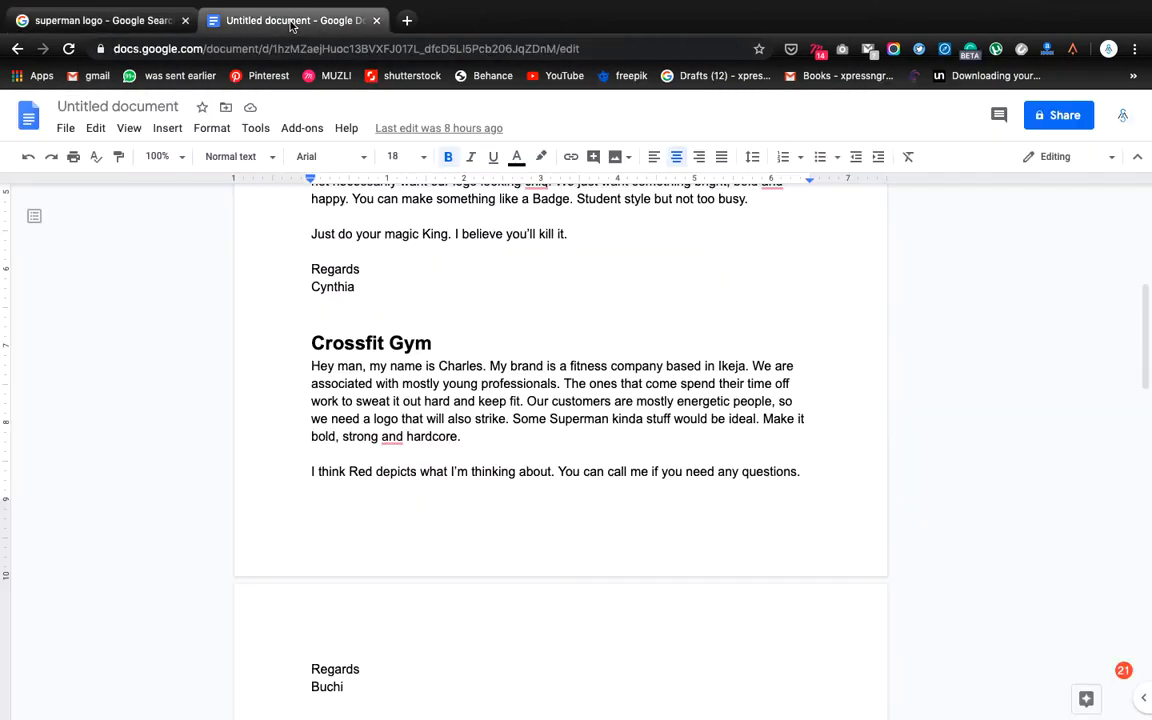
{"action": "key", "text": "super+Tab"}
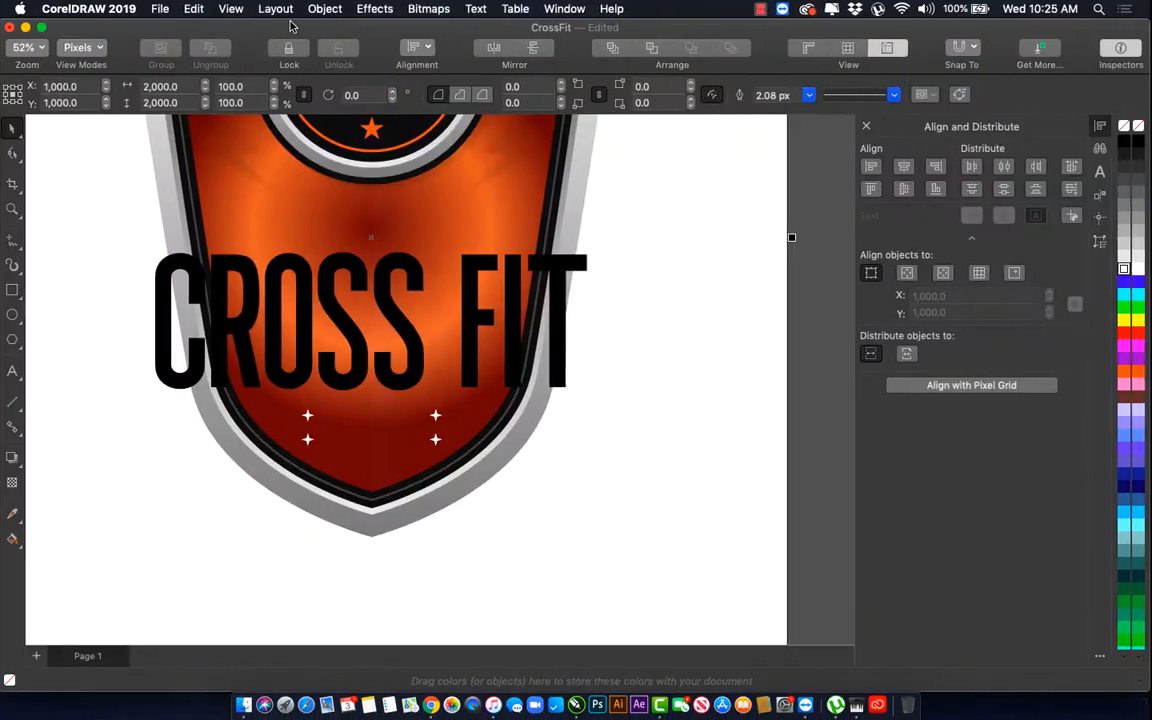
{"action": "left_click", "coordinate": [309, 287]}
{"action": "left_click_drag", "start_coordinate": [308, 287], "coordinate": [311, 262]}
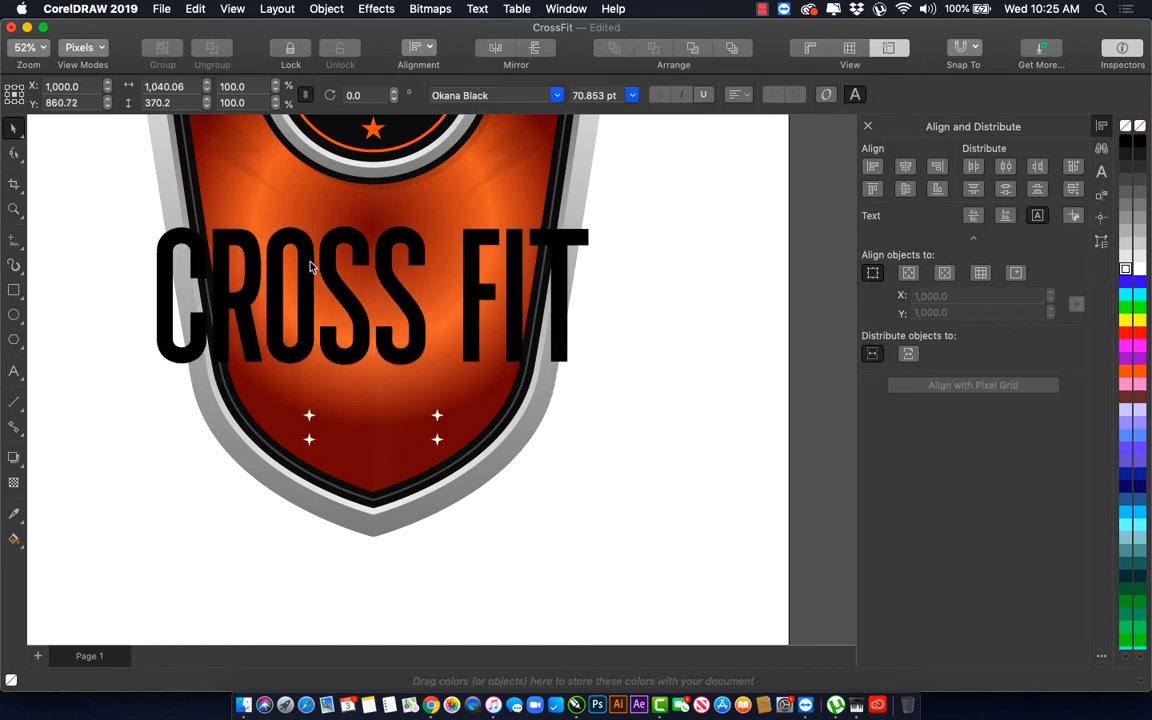
{"action": "left_click_drag", "start_coordinate": [151, 213], "coordinate": [137, 207]}
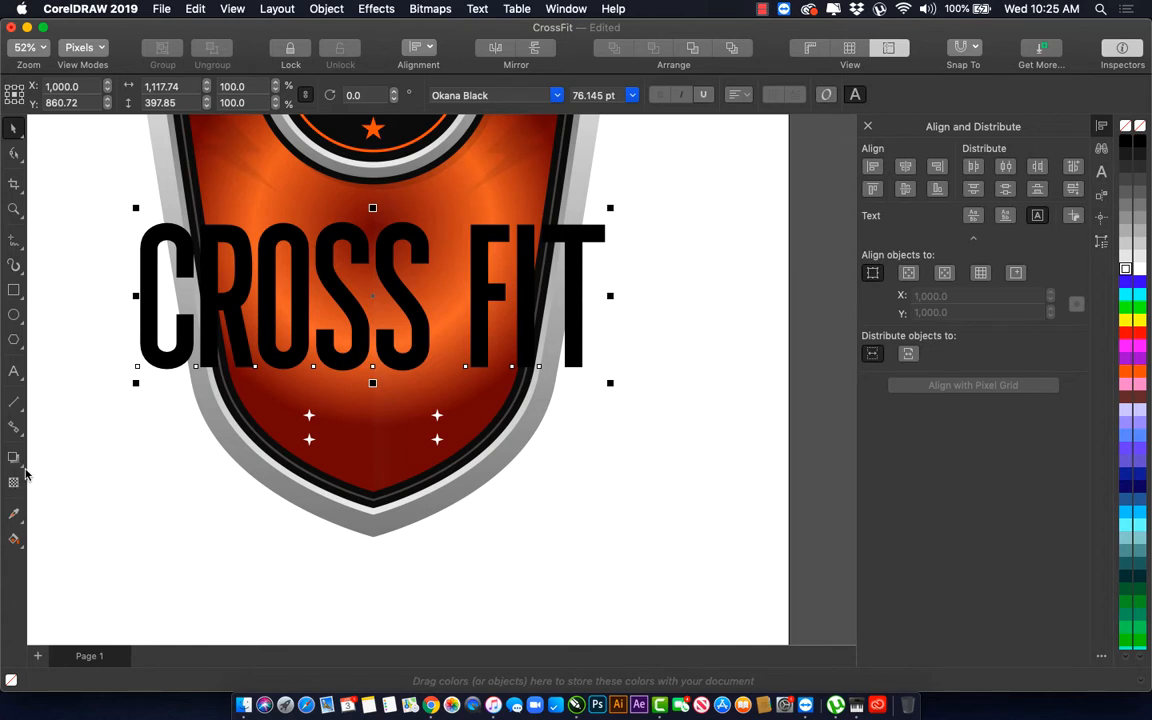
Step: Arch the CROSS FIT text with the Envelope tool, bowing both its upper and lower edges upward at the middle
{"action": "left_click", "coordinate": [24, 470]}
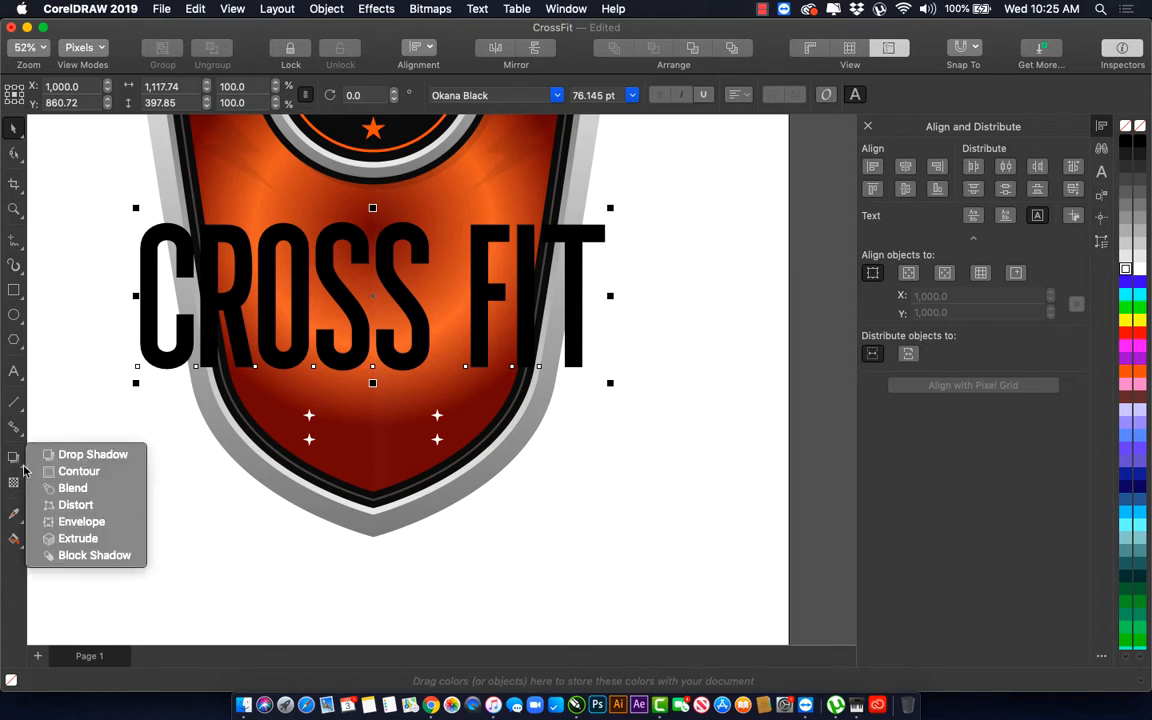
{"action": "left_click", "coordinate": [62, 525]}
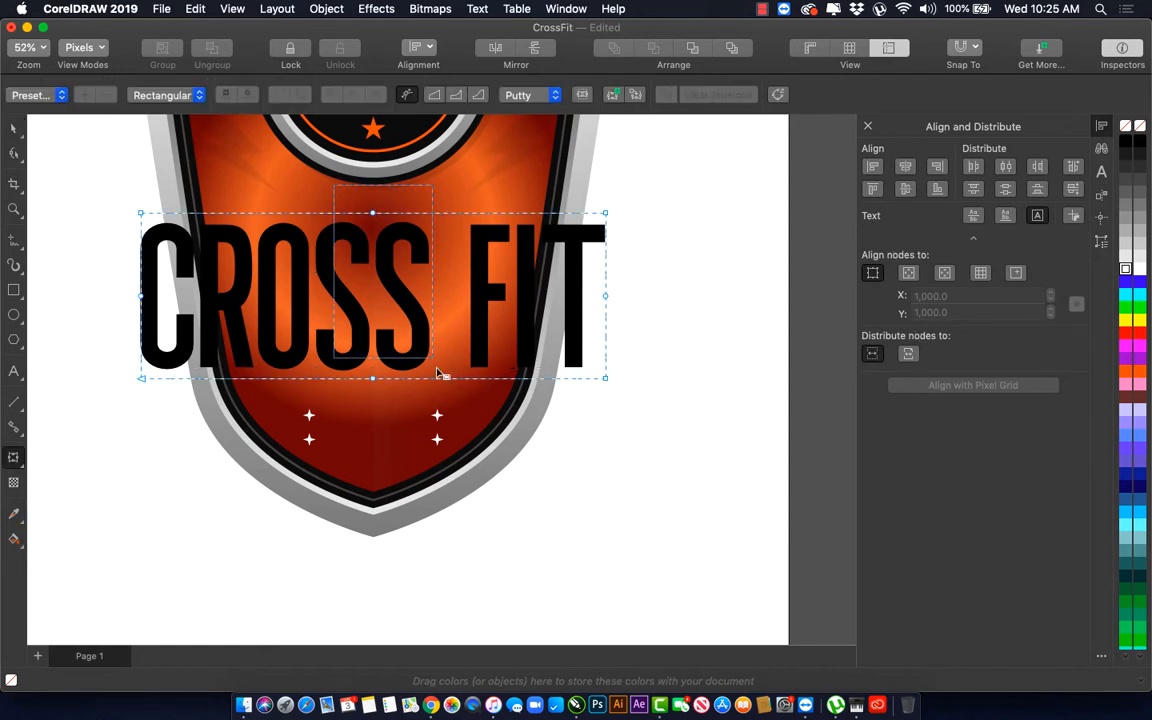
{"action": "key", "text": "Delete"}
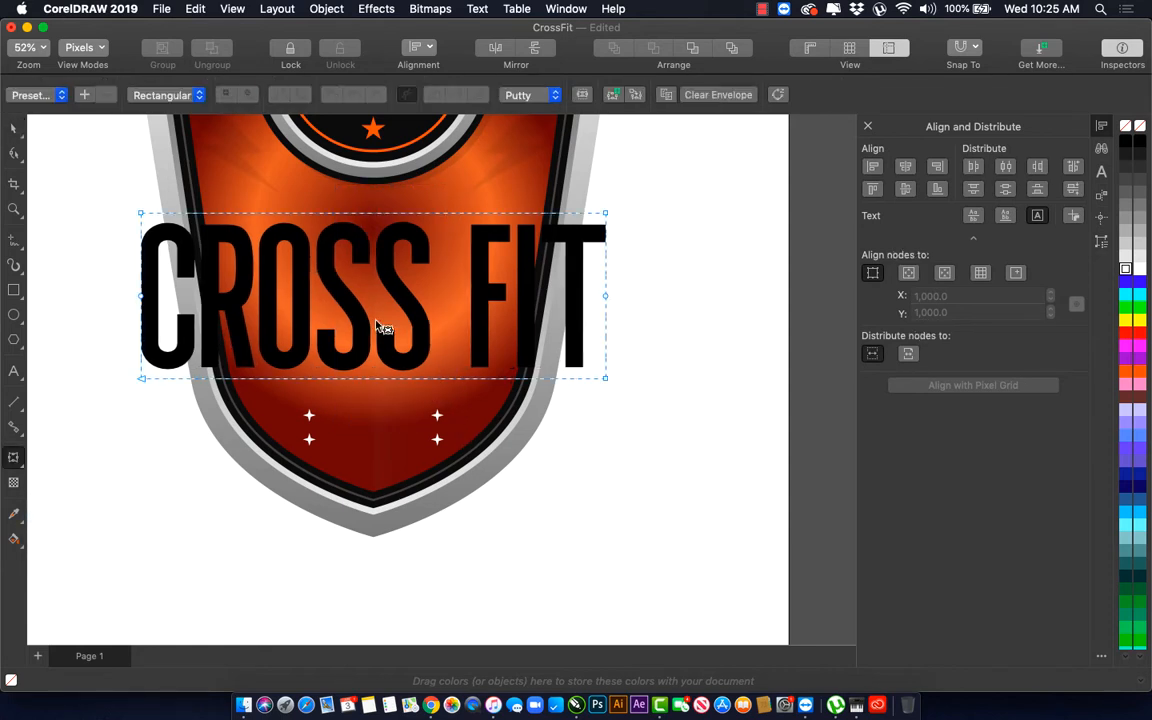
{"action": "left_click_drag", "start_coordinate": [117, 270], "coordinate": [645, 324]}
{"action": "left_click_drag", "start_coordinate": [393, 213], "coordinate": [391, 178]}
{"action": "left_click_drag", "start_coordinate": [378, 377], "coordinate": [377, 333]}
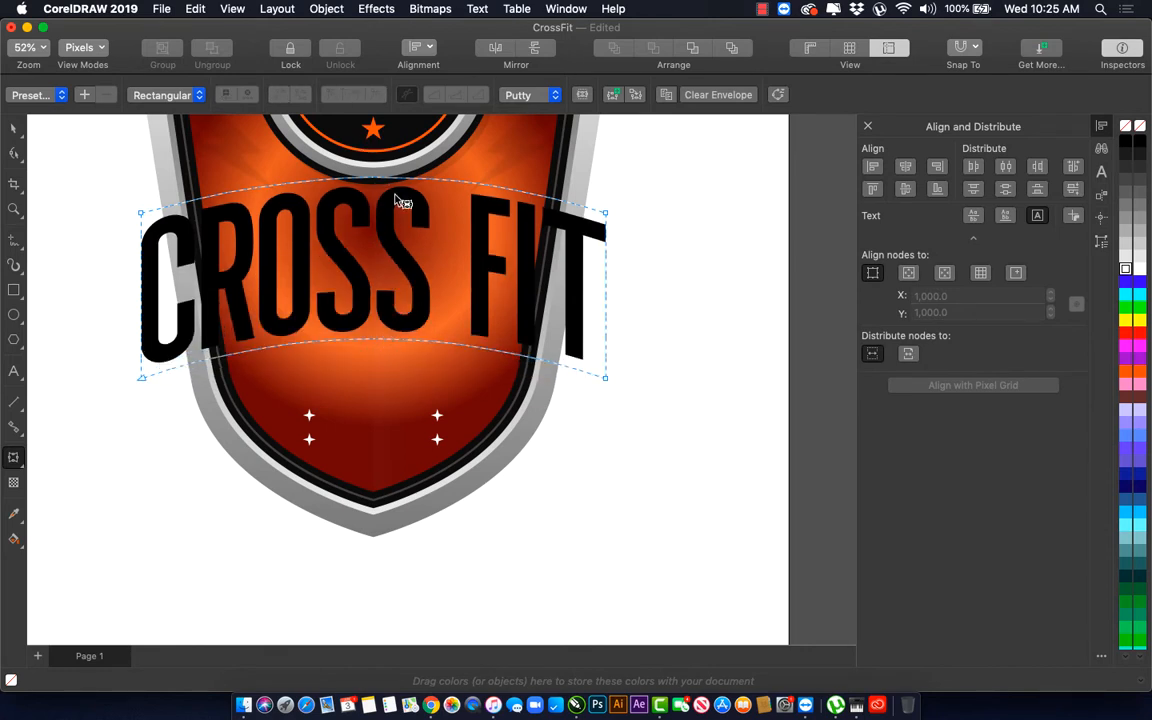
{"action": "left_click_drag", "start_coordinate": [381, 181], "coordinate": [381, 165]}
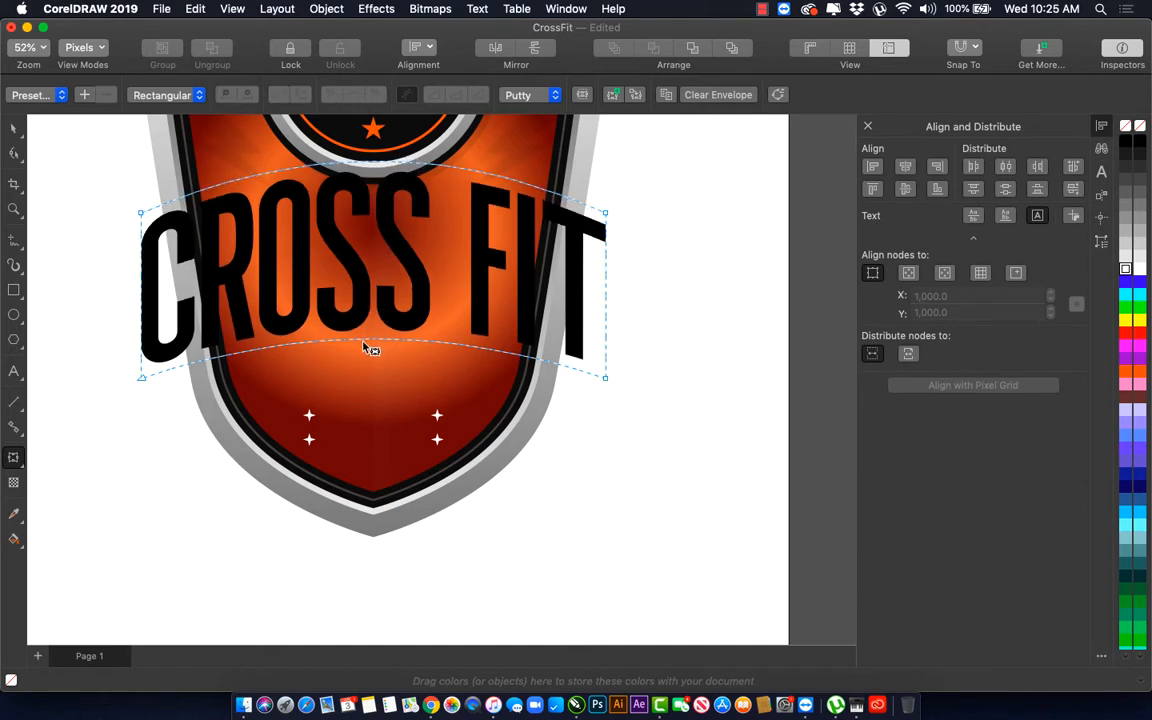
{"action": "left_click_drag", "start_coordinate": [364, 346], "coordinate": [365, 322]}
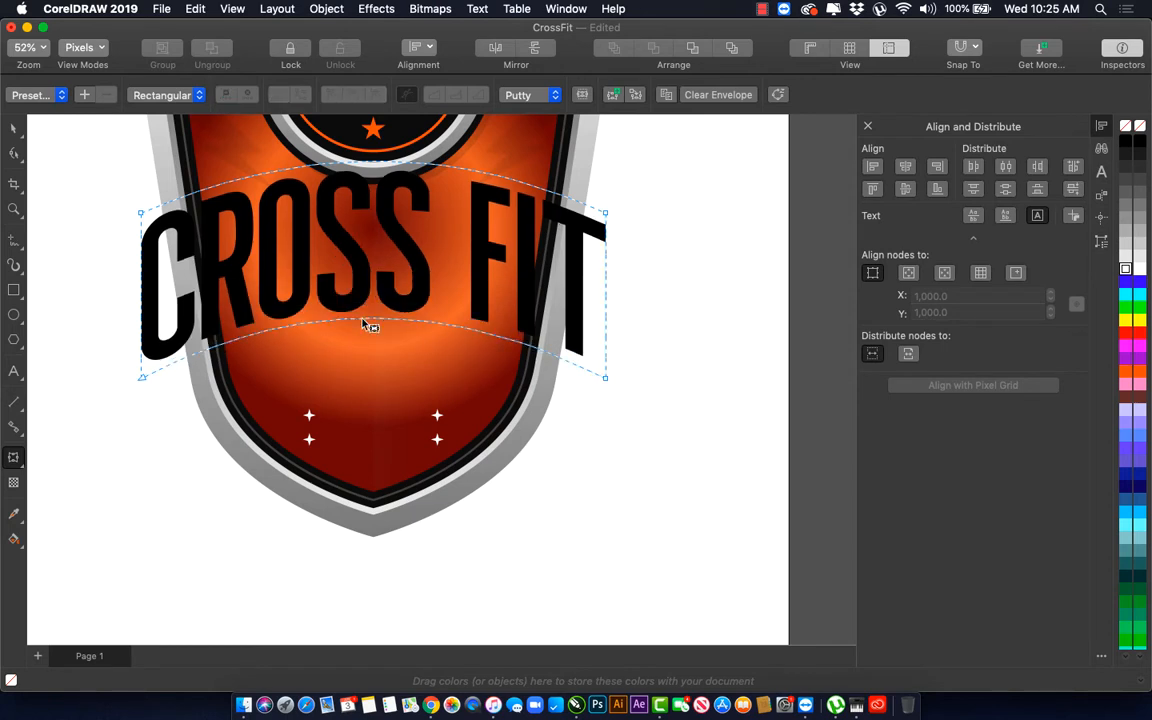
{"action": "key", "text": "space"}
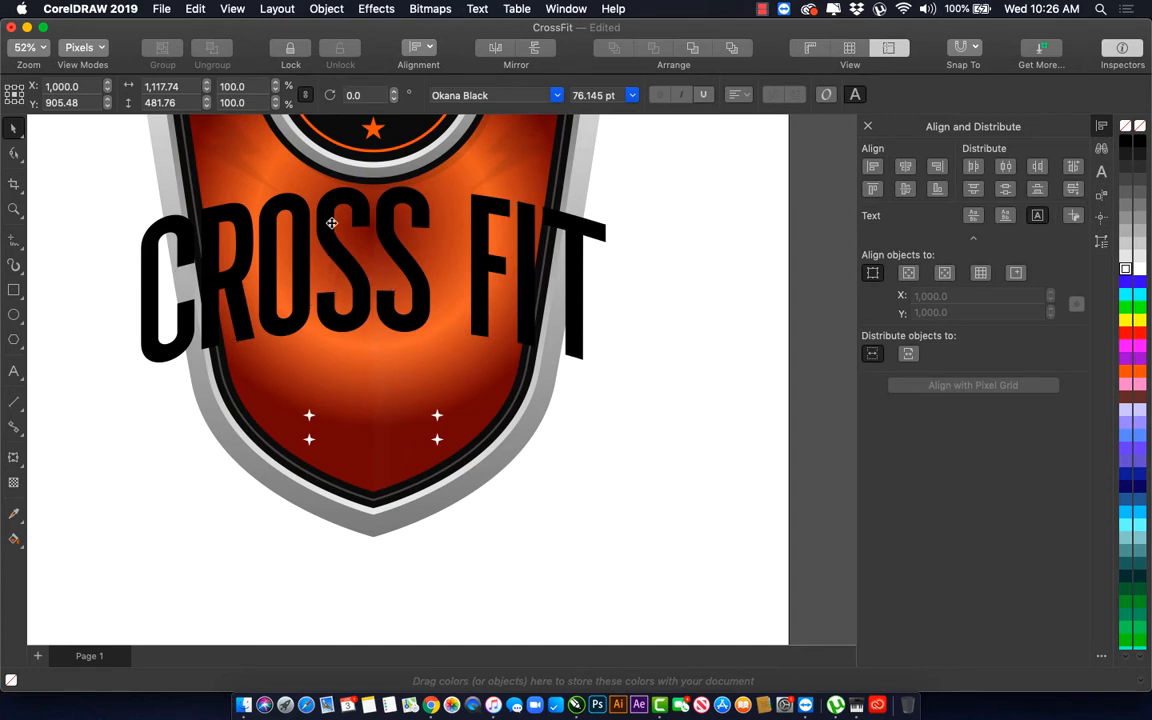
Step: Move the arched CROSS FIT text slightly lower on the shield and center it horizontally with the emblem
{"action": "left_click_drag", "start_coordinate": [330, 224], "coordinate": [331, 262]}
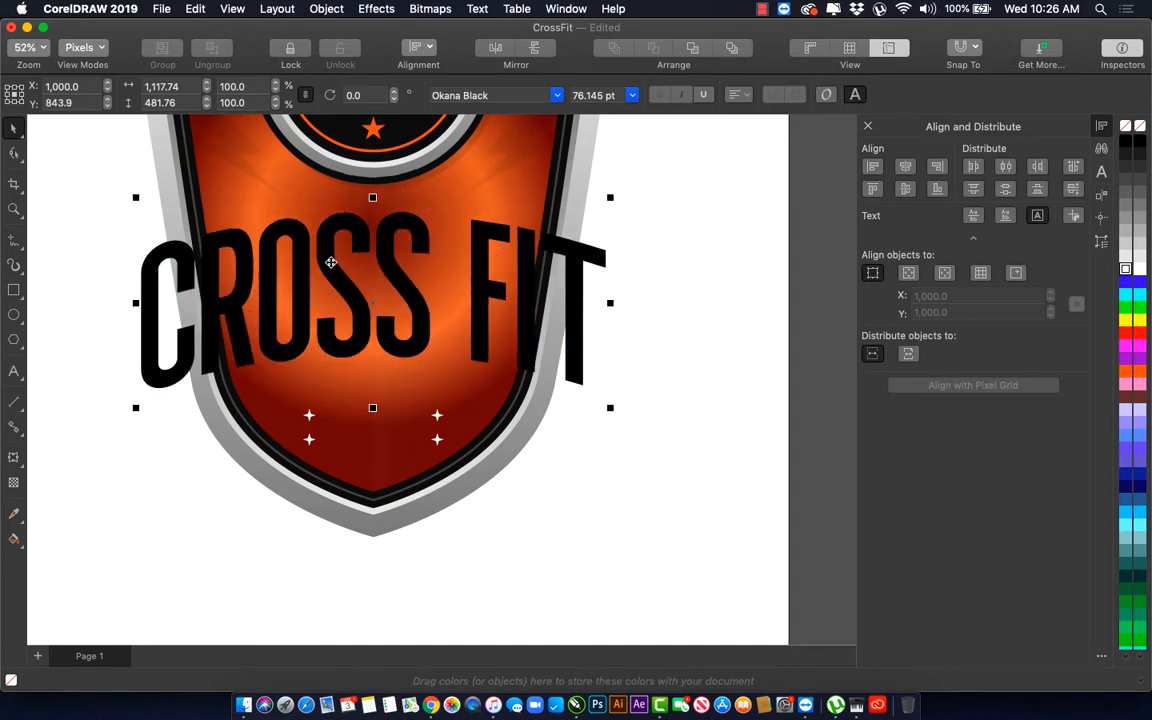
{"action": "left_click", "coordinate": [370, 390]}
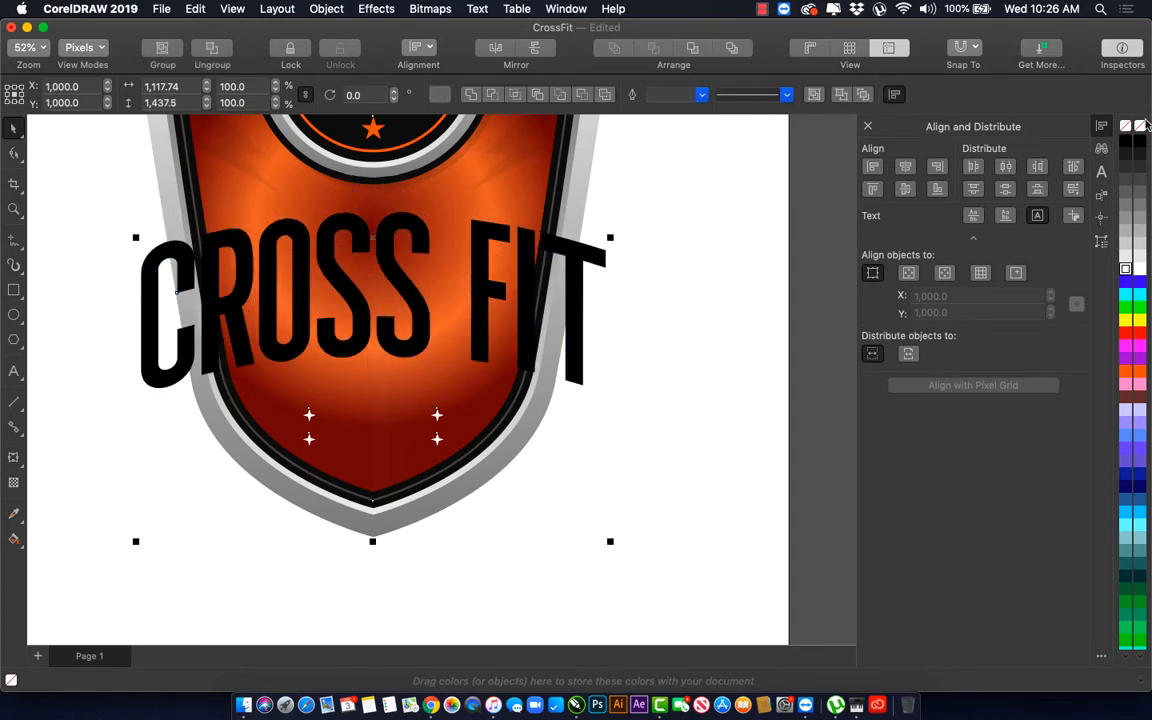
{"action": "left_click", "coordinate": [908, 167]}
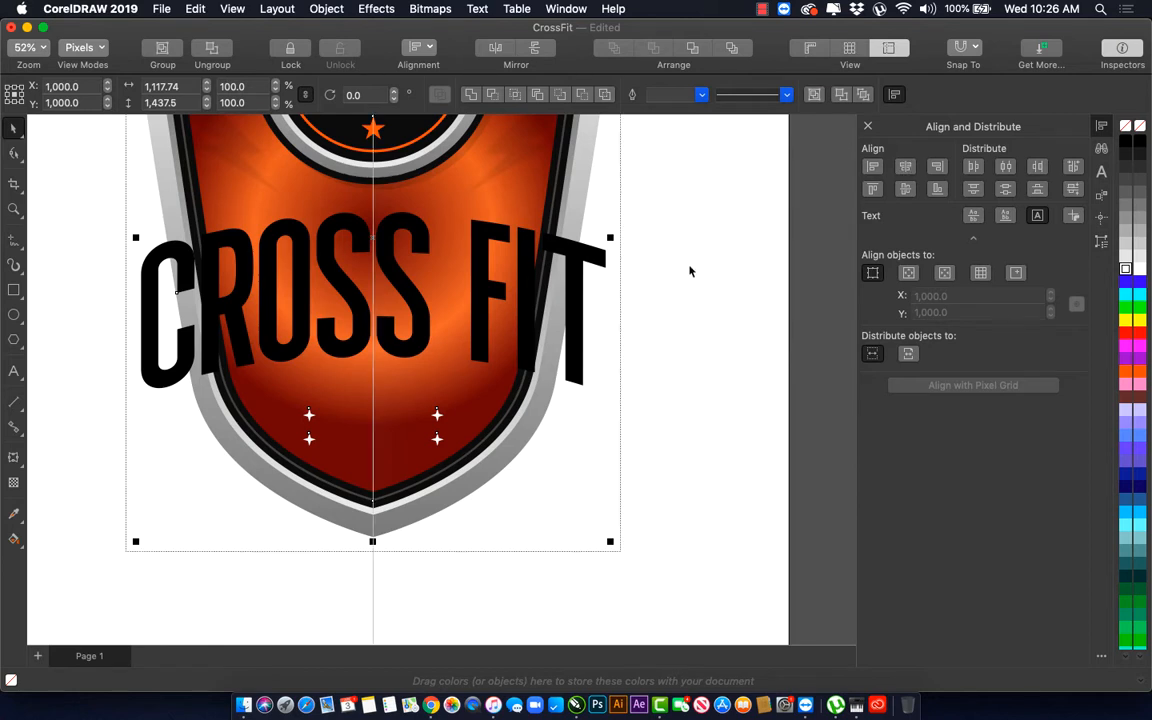
Step: Fill the arched CROSS FIT text with white
{"action": "left_click", "coordinate": [470, 275]}
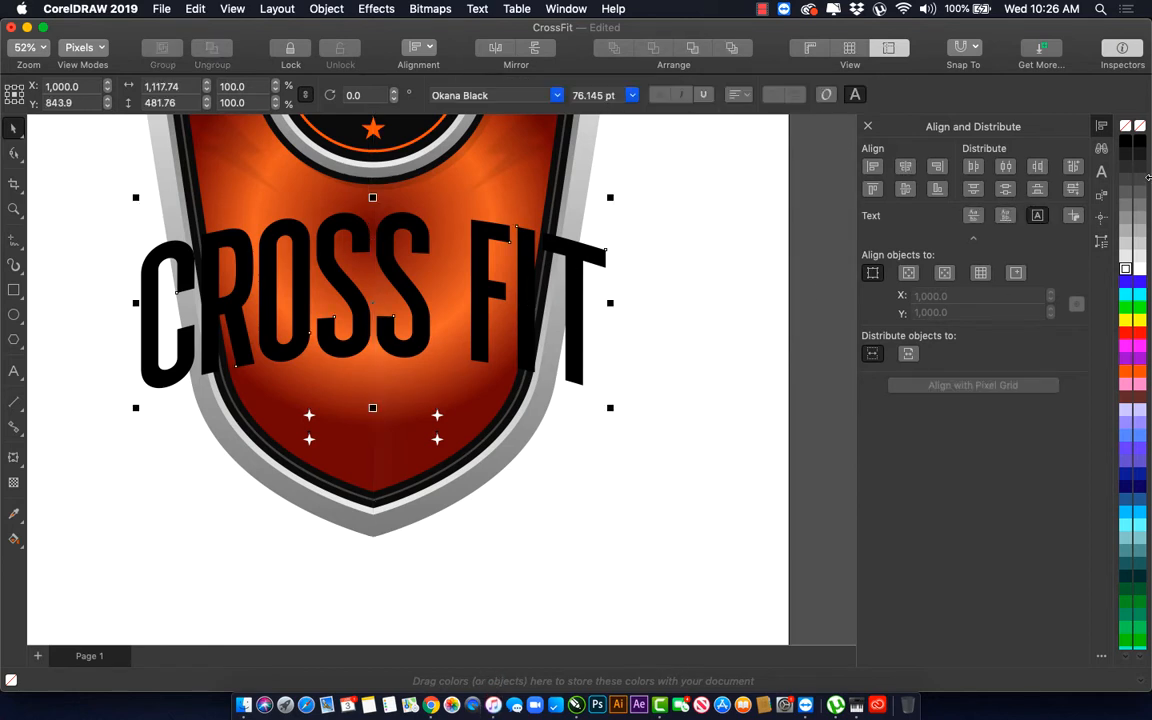
{"action": "left_click", "coordinate": [1125, 268]}
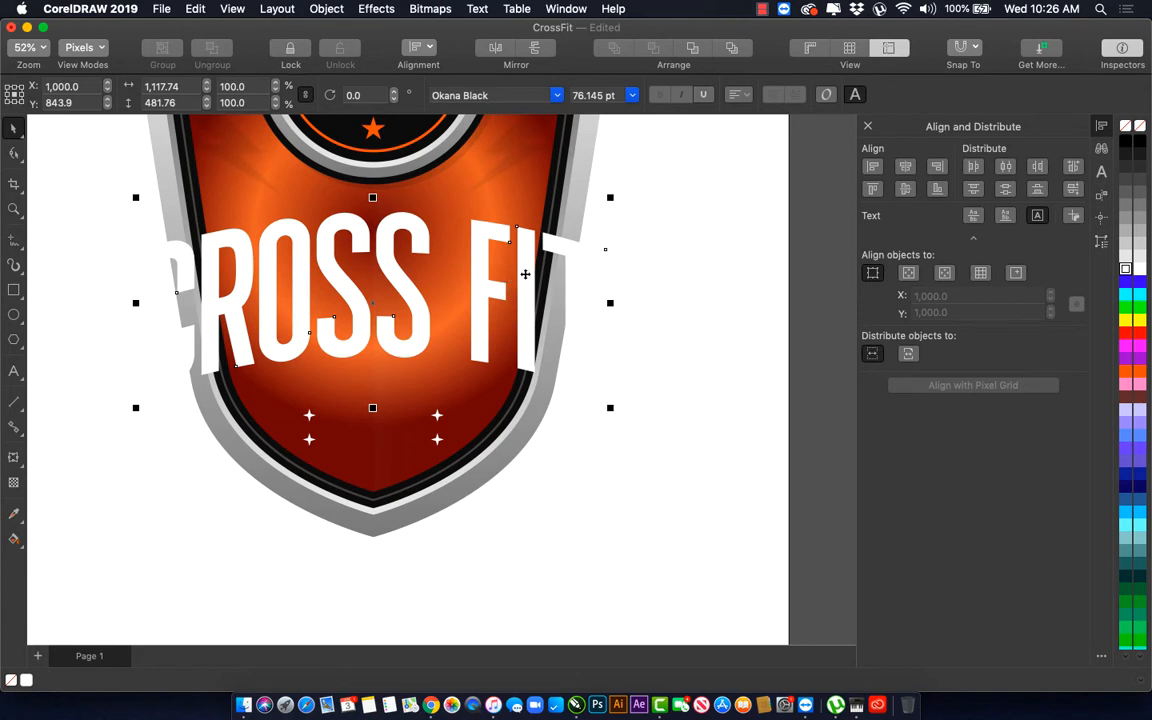
Step: Switch to Finder and bring the template preview image 2517234.jpg into the CorelDRAW document beside the page
{"action": "key", "text": "super+Tab"}
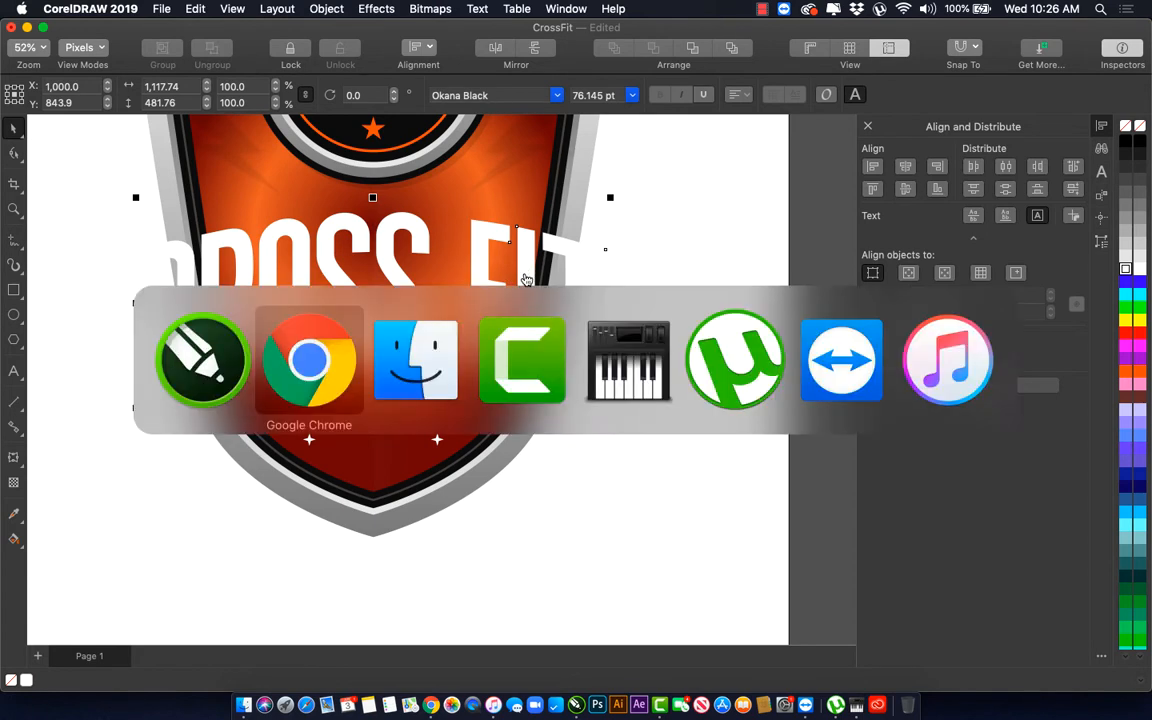
{"action": "key", "text": "super+Tab"}
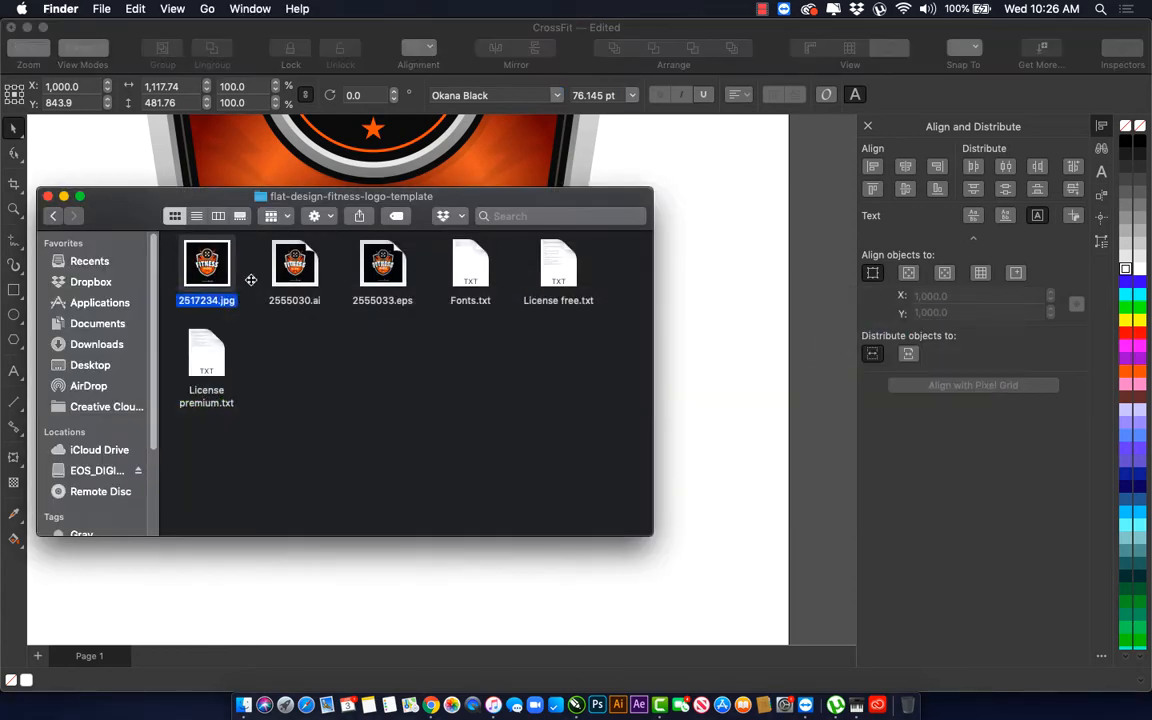
{"action": "left_click_drag", "start_coordinate": [190, 255], "coordinate": [448, 271]}
Step: Examine the outlines and shading of the FITNESS lettering in the reference image and compare it with the CROSS FIT emblem
{"action": "scroll", "coordinate": [692, 311], "scroll_direction": "down", "scroll_amount": 5}
{"action": "key", "text": "z"}
{"action": "left_click_drag", "start_coordinate": [355, 188], "coordinate": [700, 390]}
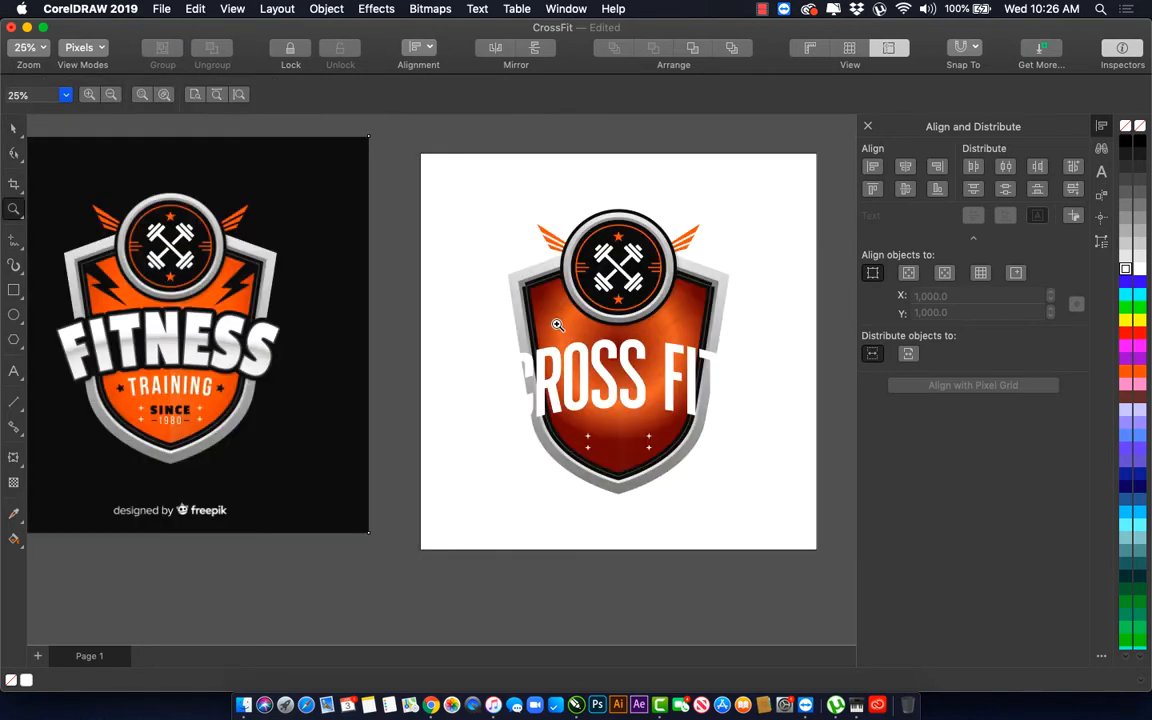
{"action": "left_click", "coordinate": [218, 298]}
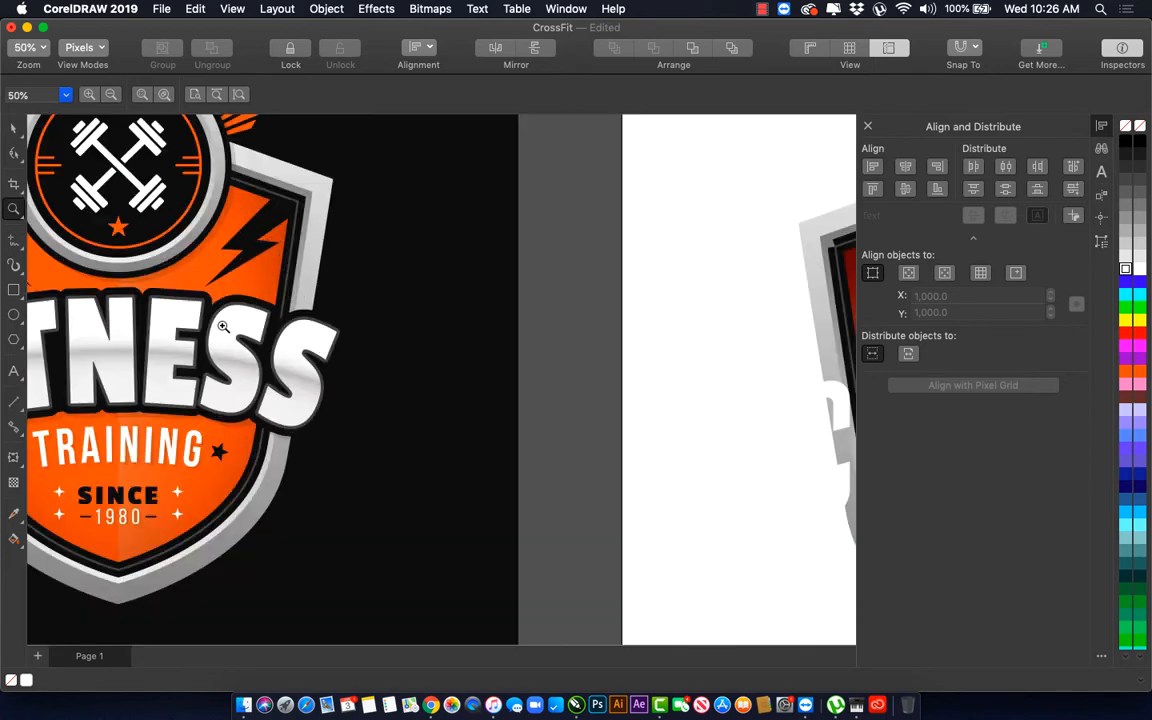
{"action": "left_click", "coordinate": [223, 326]}
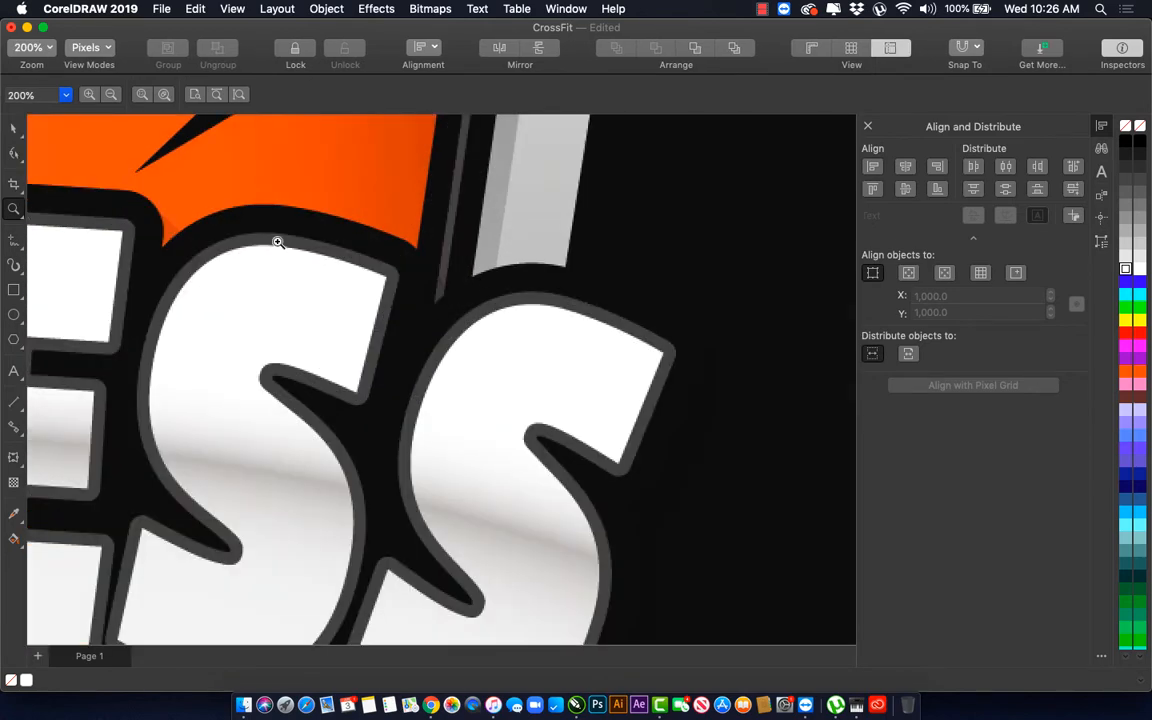
{"action": "right_click", "coordinate": [284, 304]}
{"action": "right_click", "coordinate": [284, 306]}
{"action": "right_click", "coordinate": [284, 306]}
{"action": "key", "text": "space"}
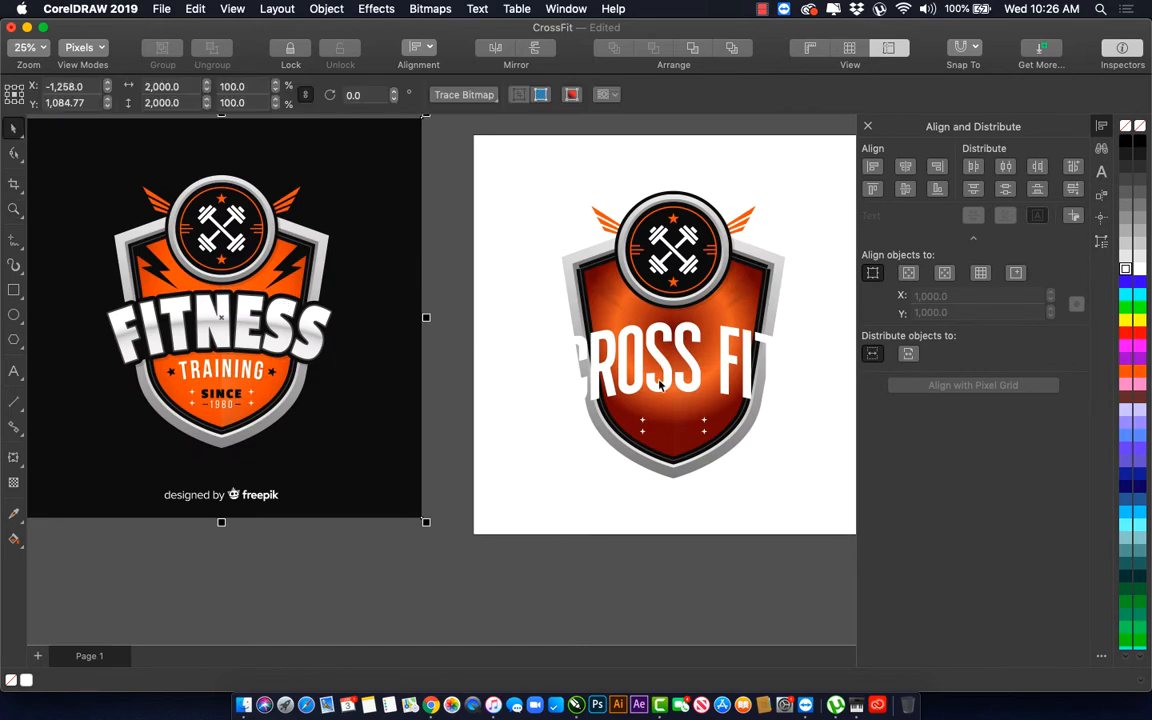
{"action": "key", "text": "space"}
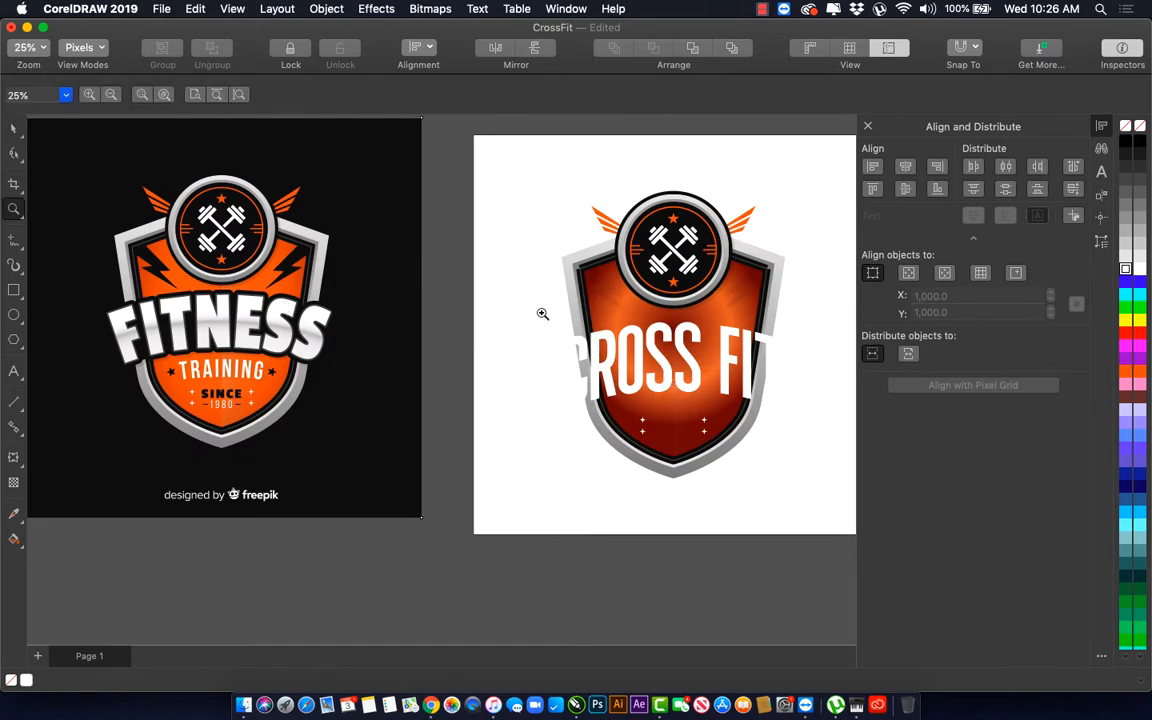
Step: Move the reference image onto the page so it overlaps the CROSS FIT emblem, and send it behind the emblem
{"action": "scroll", "coordinate": [760, 410], "scroll_direction": "right", "scroll_amount": 3}
{"action": "left_click_drag", "start_coordinate": [862, 452], "coordinate": [822, 450]}
{"action": "key", "text": "space"}
{"action": "left_click", "coordinate": [382, 303]}
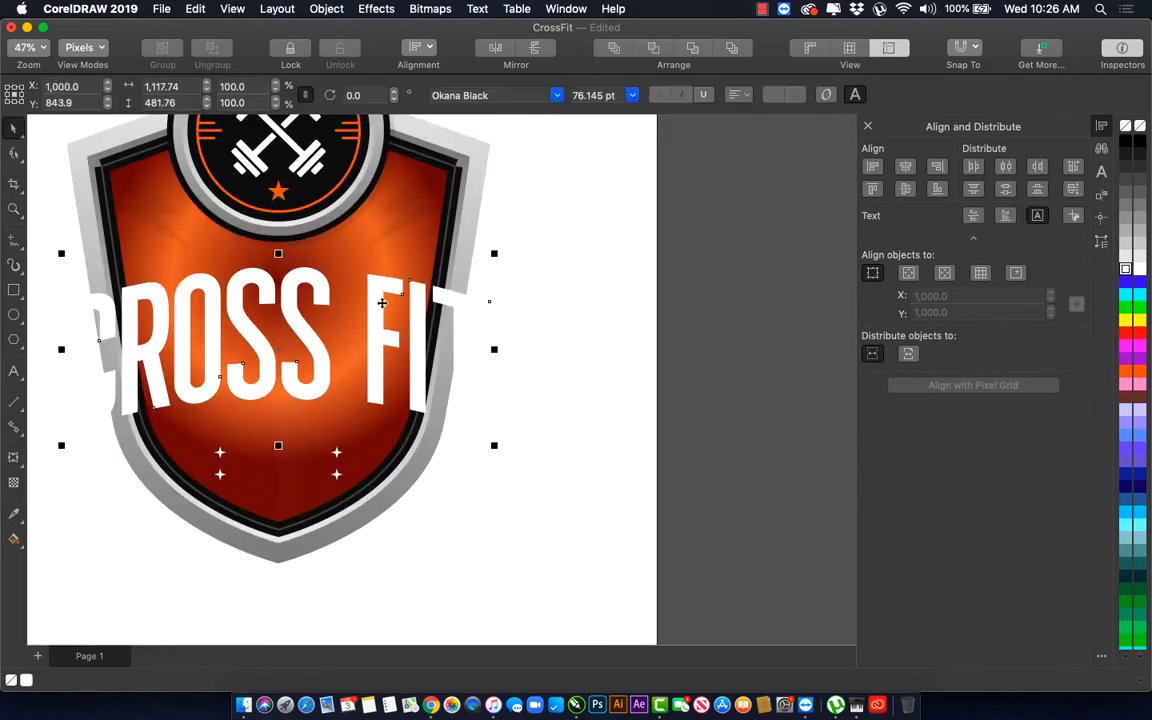
{"action": "scroll", "coordinate": [240, 308], "scroll_direction": "down", "scroll_amount": 3}
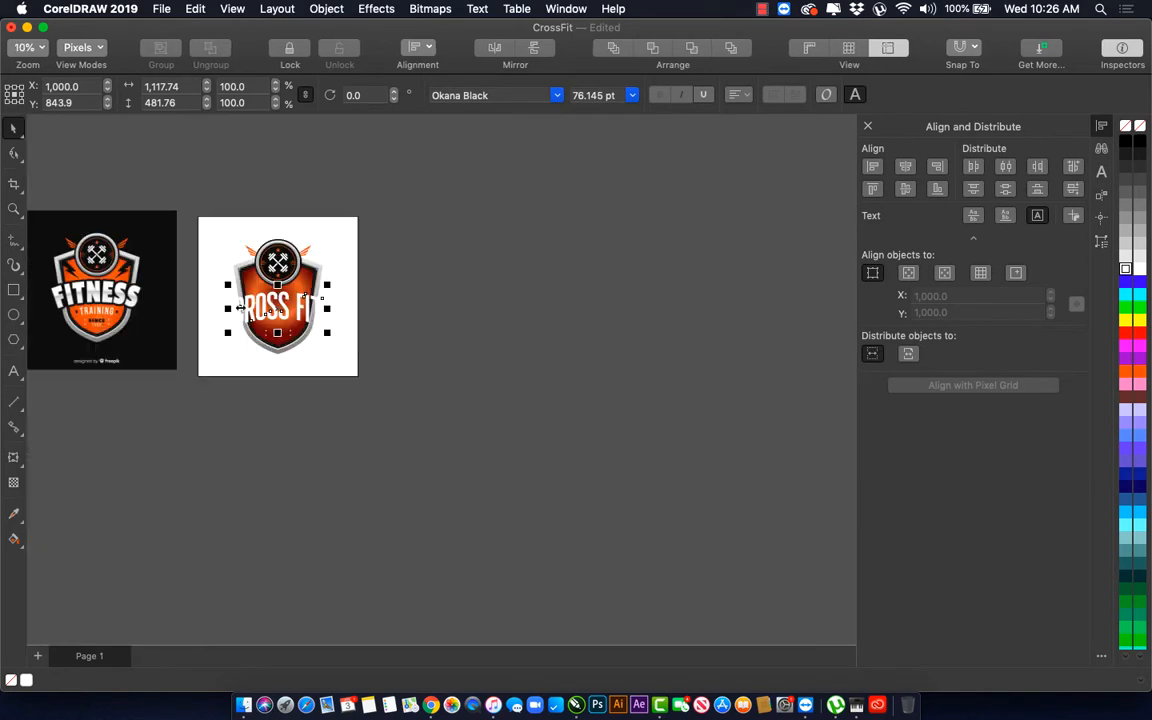
{"action": "left_click_drag", "start_coordinate": [131, 297], "coordinate": [273, 315]}
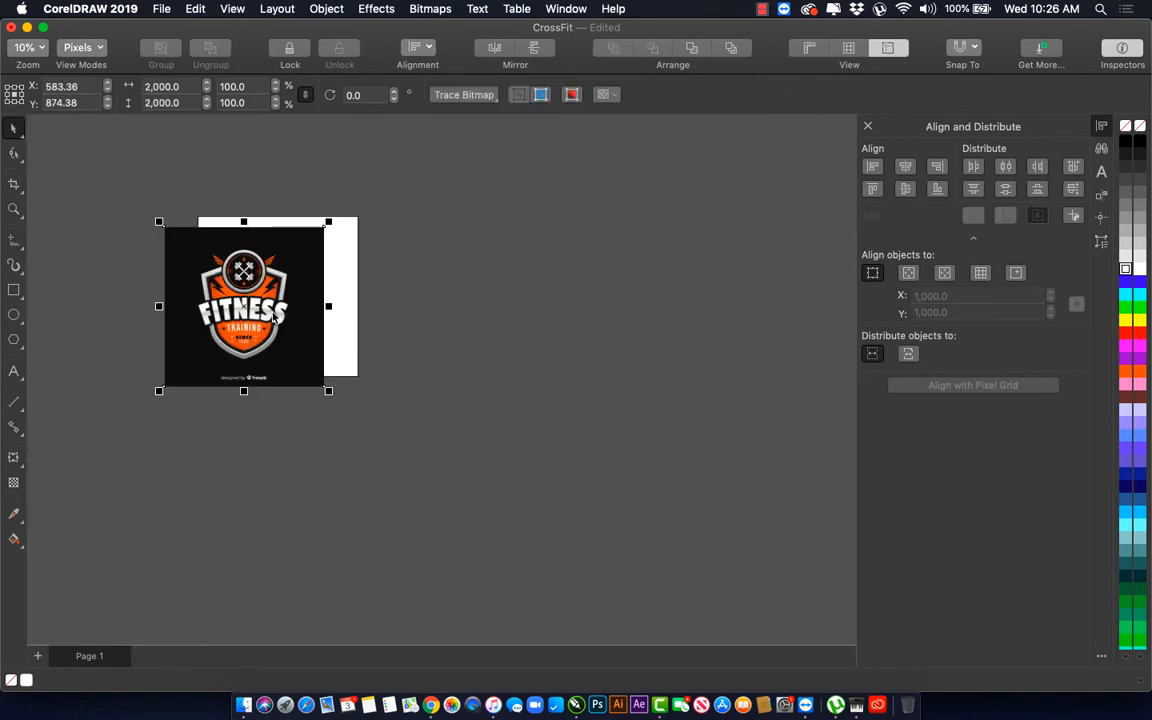
{"action": "key", "text": "shift+Page_Down"}
Step: Give the CROSS FIT text a black outline, trying 3.0 px and settling on 10.0 px
{"action": "key", "text": "z"}
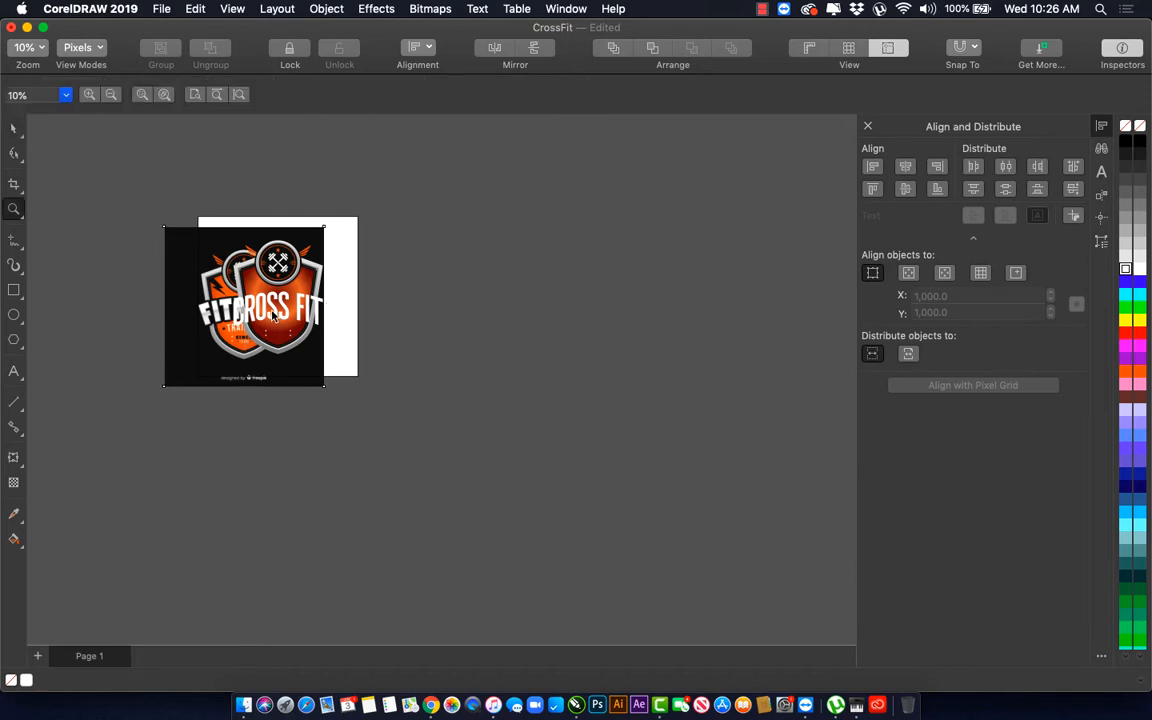
{"action": "left_click_drag", "start_coordinate": [206, 279], "coordinate": [320, 351]}
{"action": "key", "text": "space"}
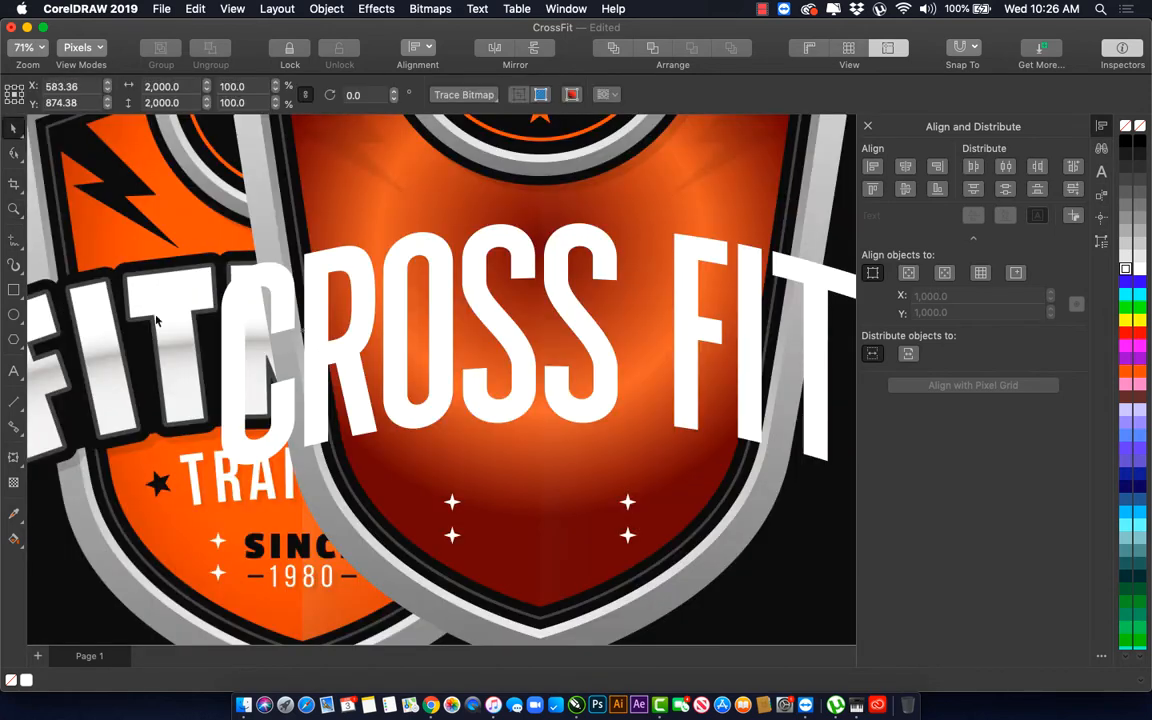
{"action": "left_click", "coordinate": [247, 258]}
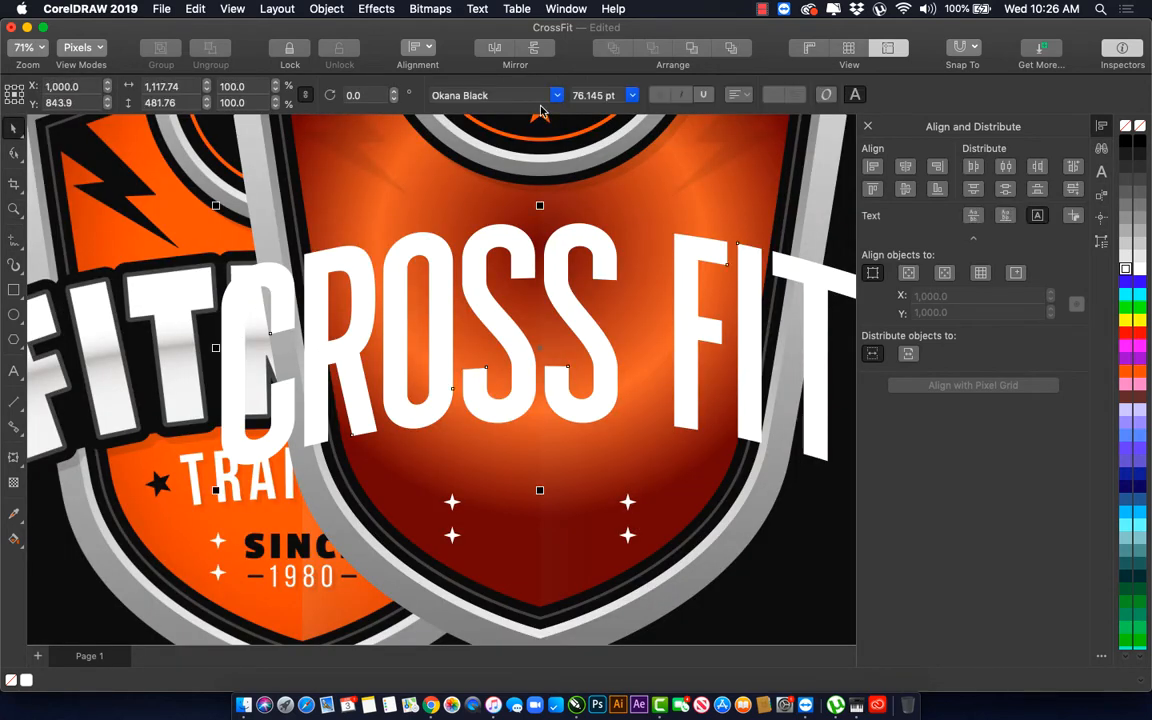
{"action": "left_click", "coordinate": [1101, 219]}
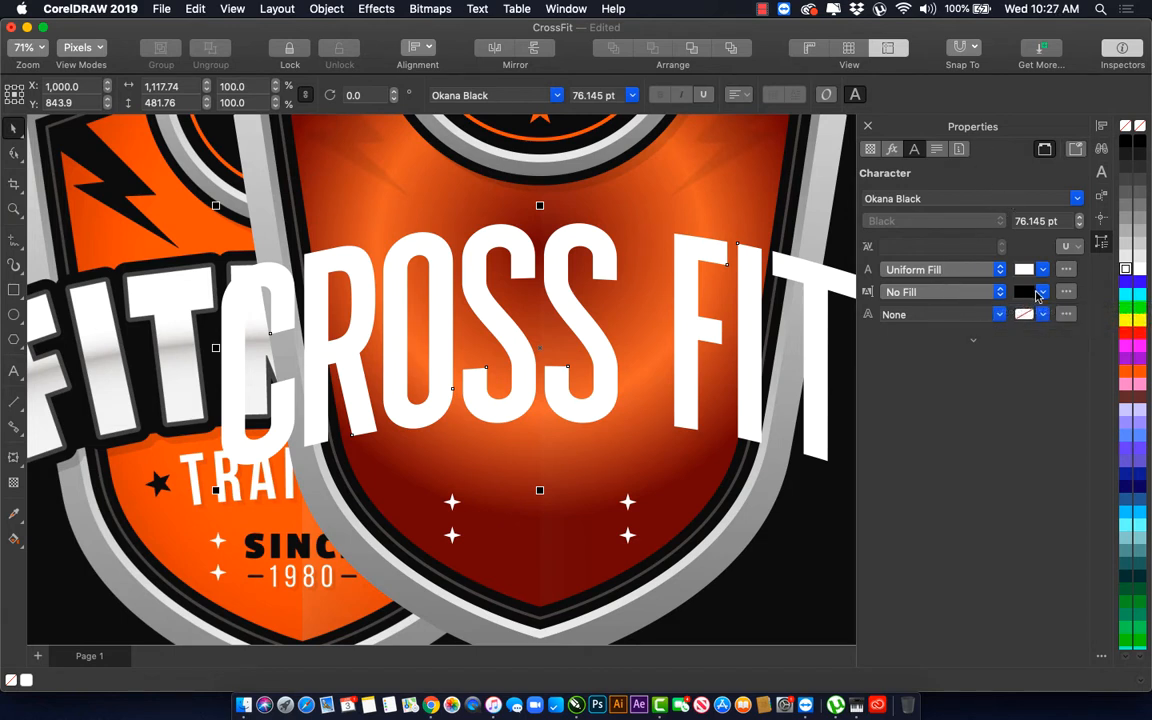
{"action": "left_click", "coordinate": [998, 315]}
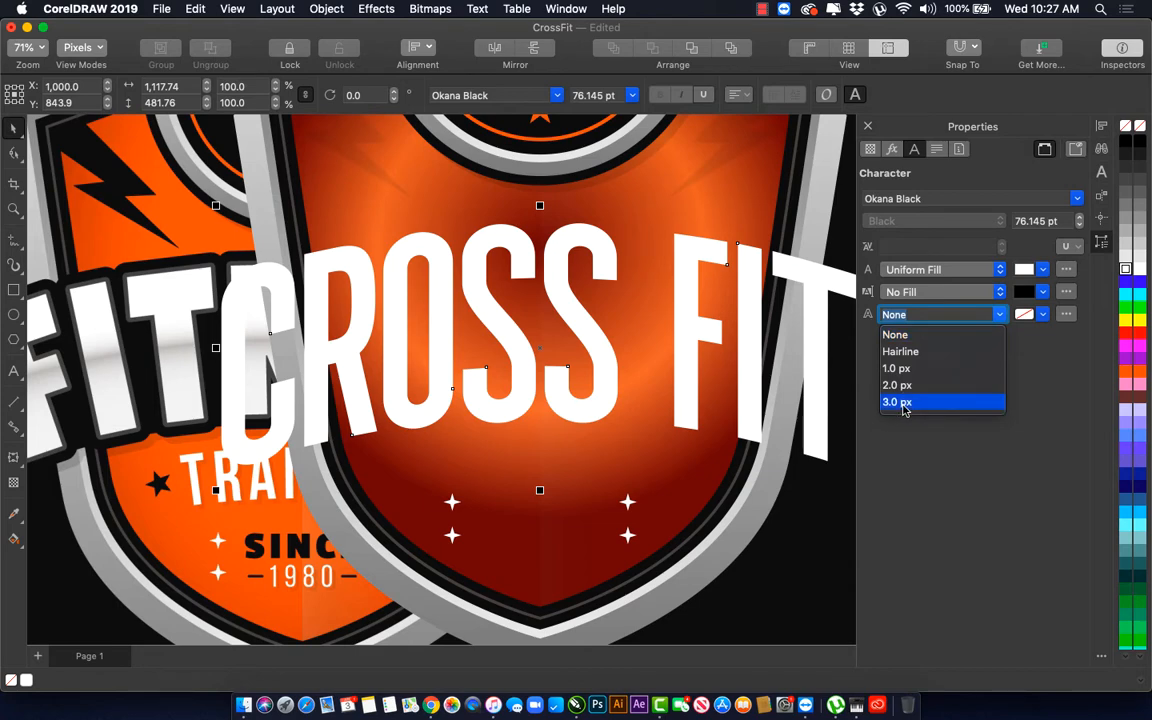
{"action": "left_click", "coordinate": [903, 402]}
{"action": "left_click", "coordinate": [1000, 315]}
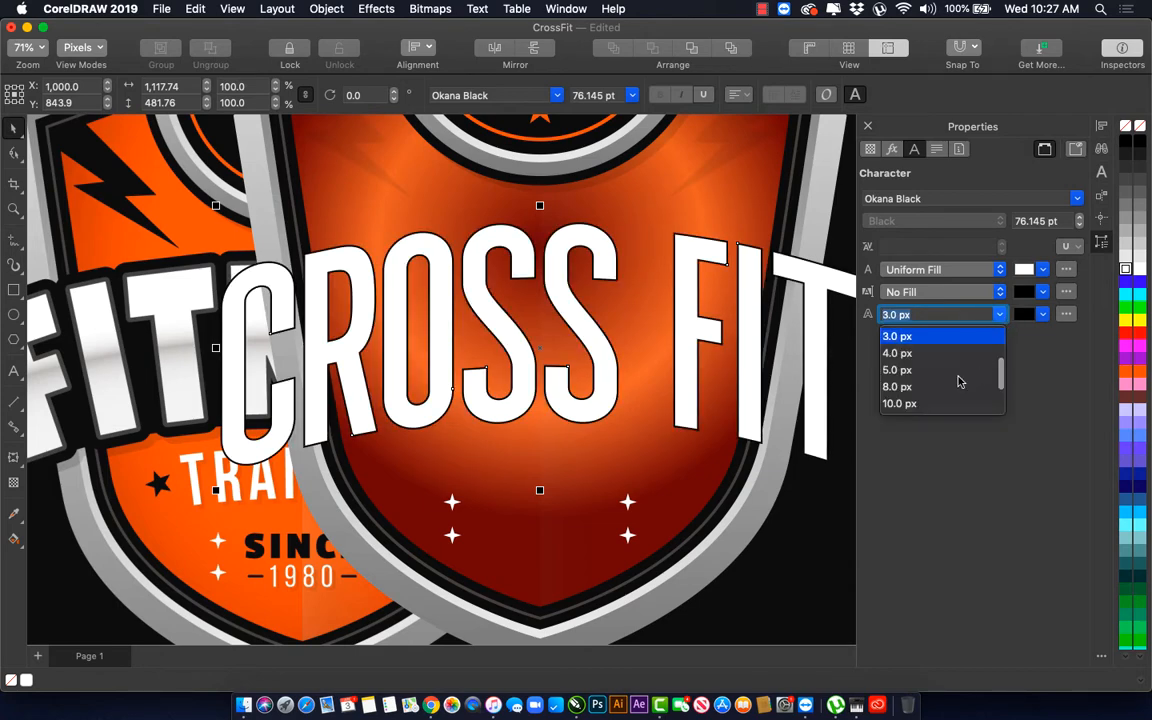
{"action": "left_click", "coordinate": [903, 404]}
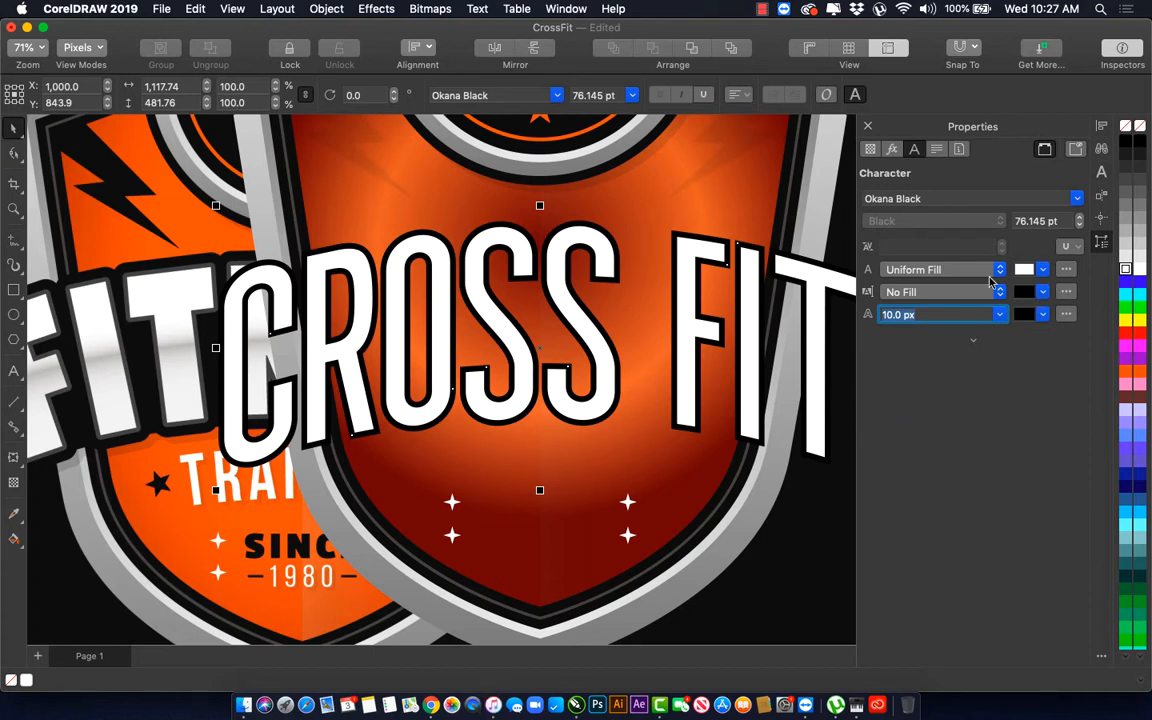
Step: Show the additional character options for the outlined CROSS FIT text and convert the text to curves
{"action": "left_click", "coordinate": [977, 345]}
{"action": "left_click", "coordinate": [975, 342]}
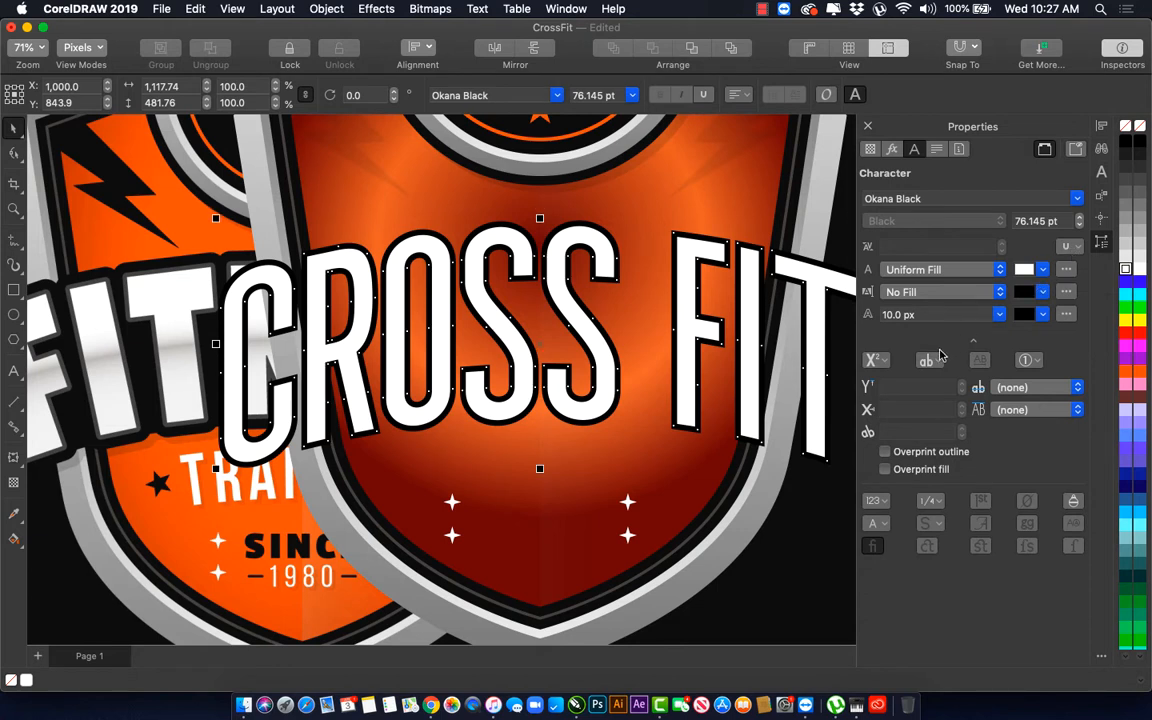
{"action": "key", "text": "ctrl+q"}
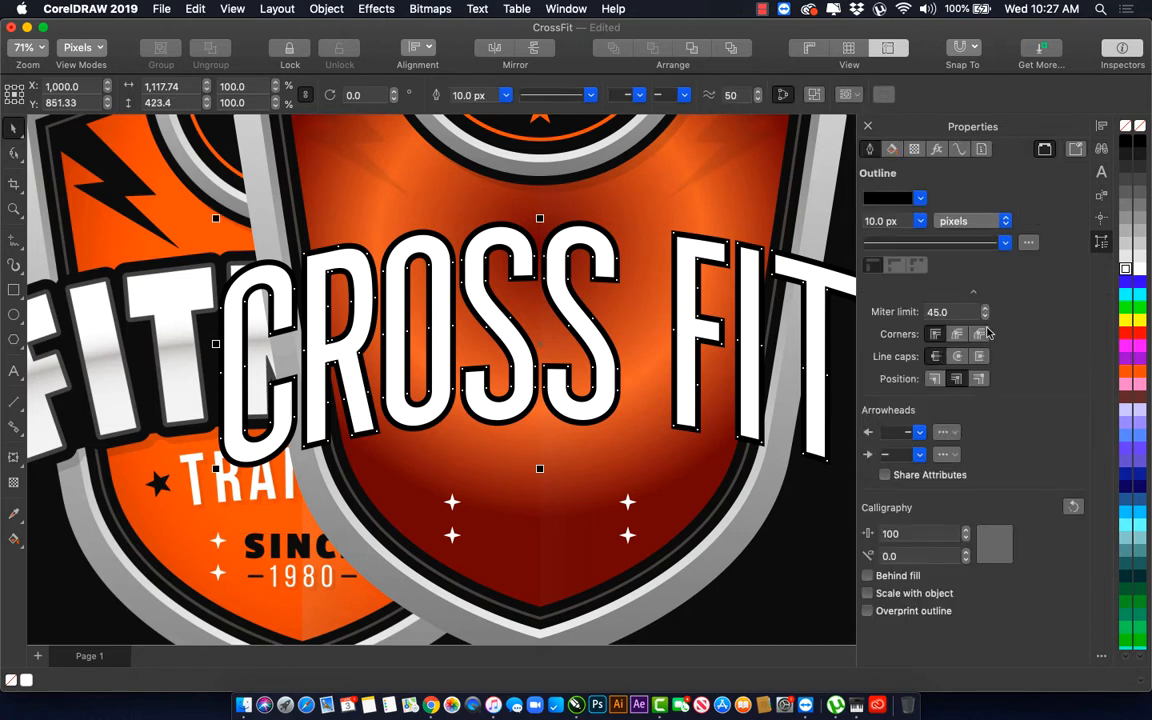
Step: Position the CROSS FIT outline outside the letters and set its width to 16.0 px
{"action": "left_click", "coordinate": [934, 381]}
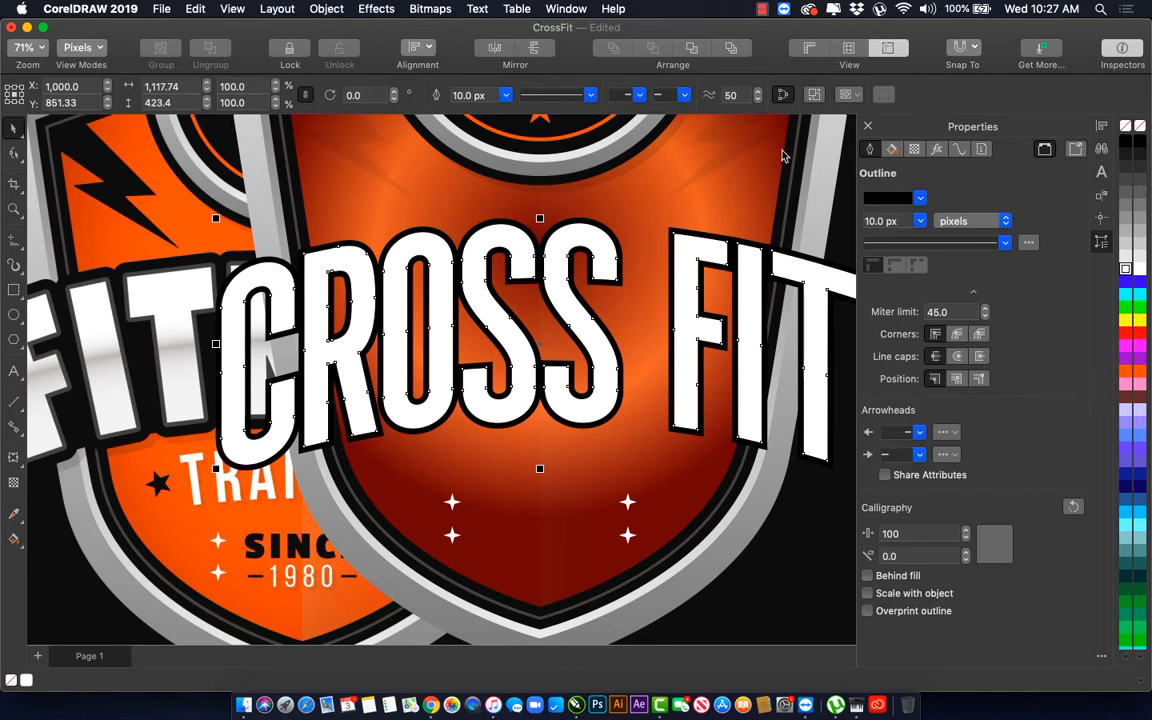
{"action": "left_click", "coordinate": [916, 226]}
{"action": "left_click", "coordinate": [887, 280]}
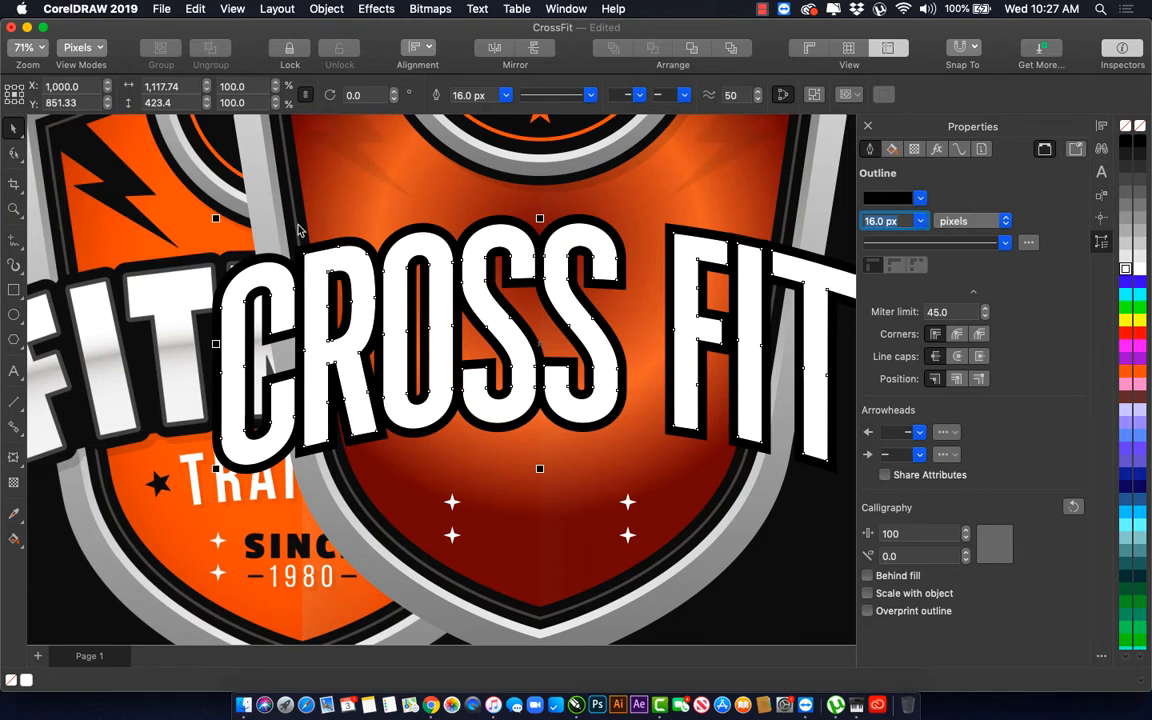
Step: Convert the outline of the CROSS FIT letters into a separate object and break it apart
{"action": "left_click", "coordinate": [306, 254]}
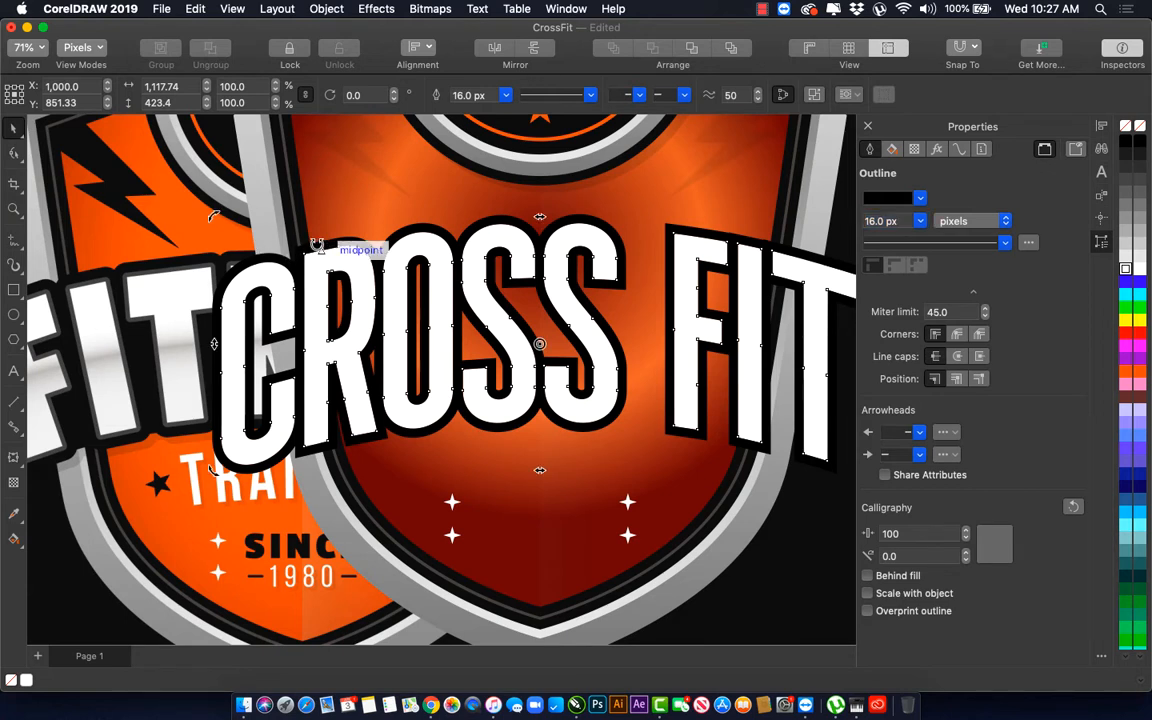
{"action": "left_click", "coordinate": [316, 248]}
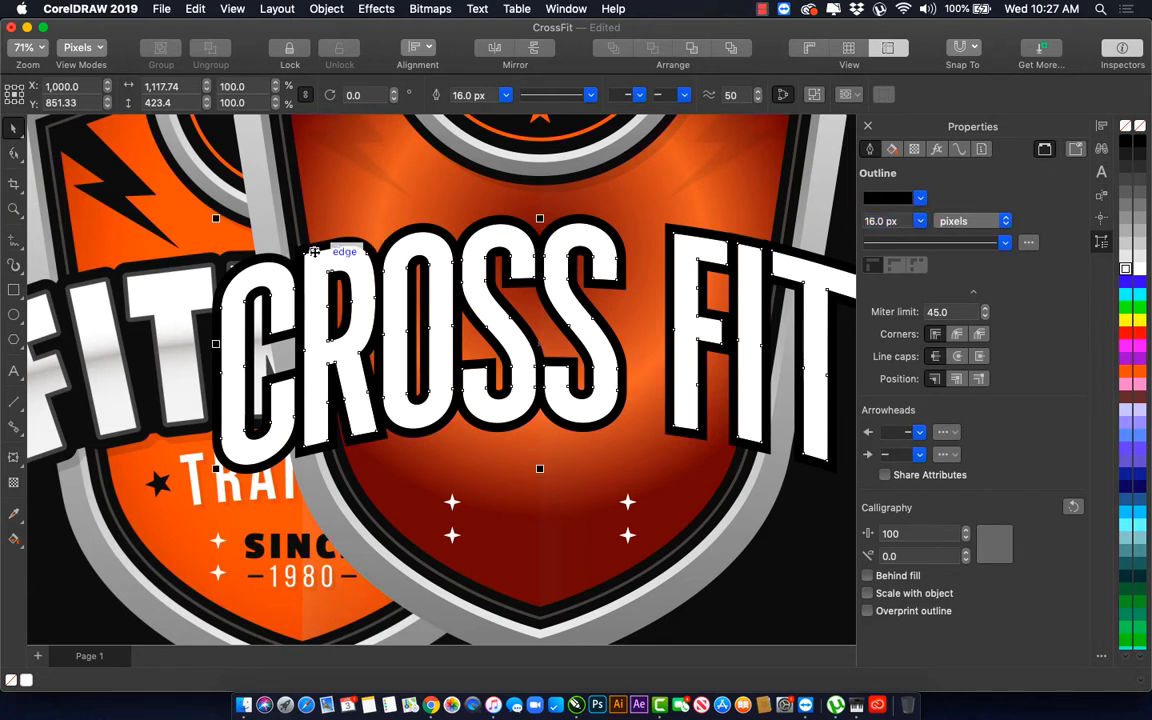
{"action": "left_click_drag", "start_coordinate": [314, 251], "coordinate": [379, 185]}
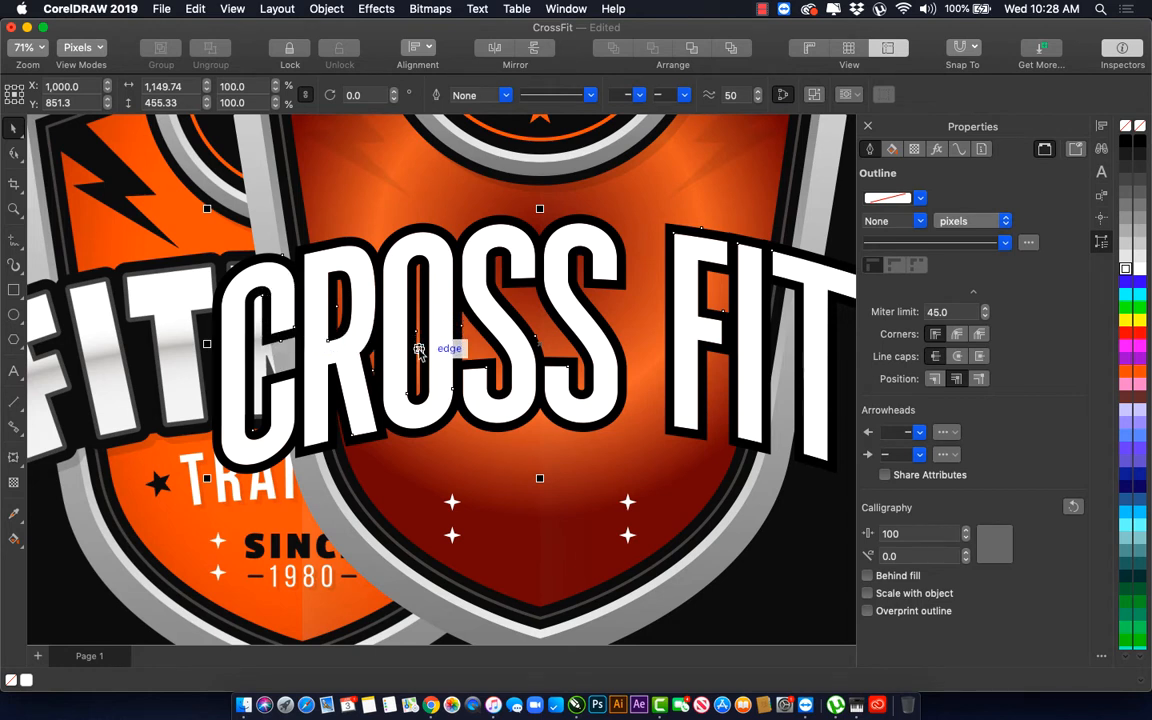
{"action": "key", "text": "super+shift+q"}
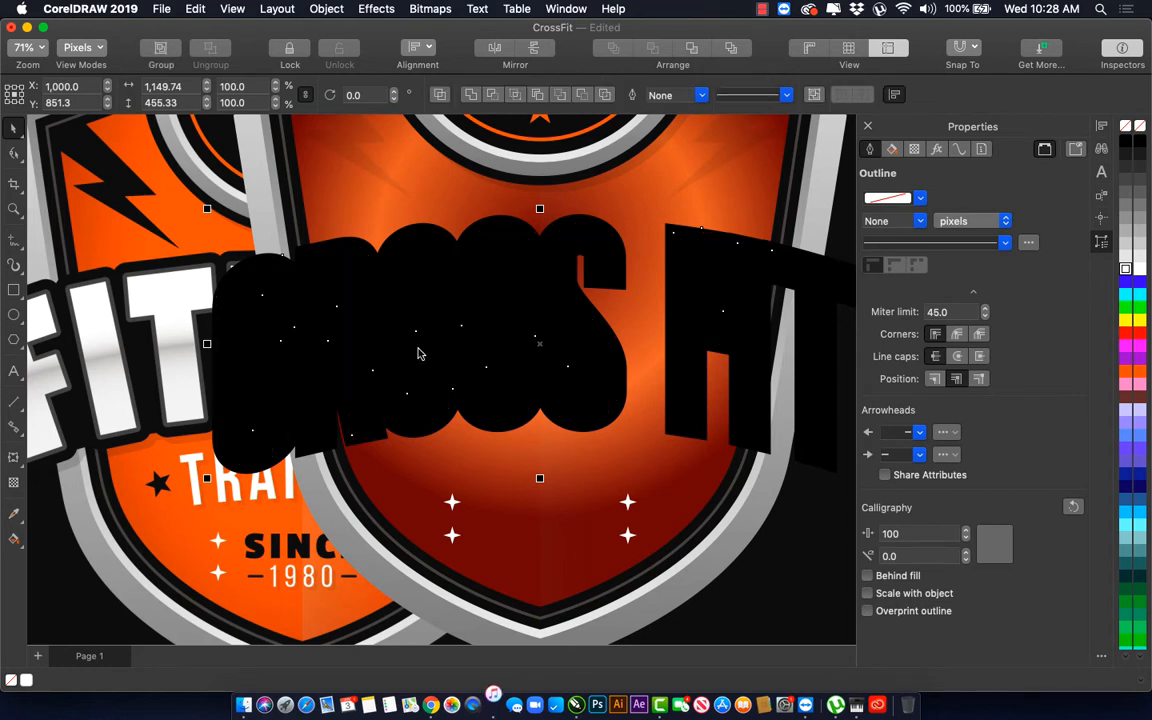
Step: Weld the broken-apart outline pieces into one solid black backing shape for the CROSS FIT letters
{"action": "left_click", "coordinate": [469, 95]}
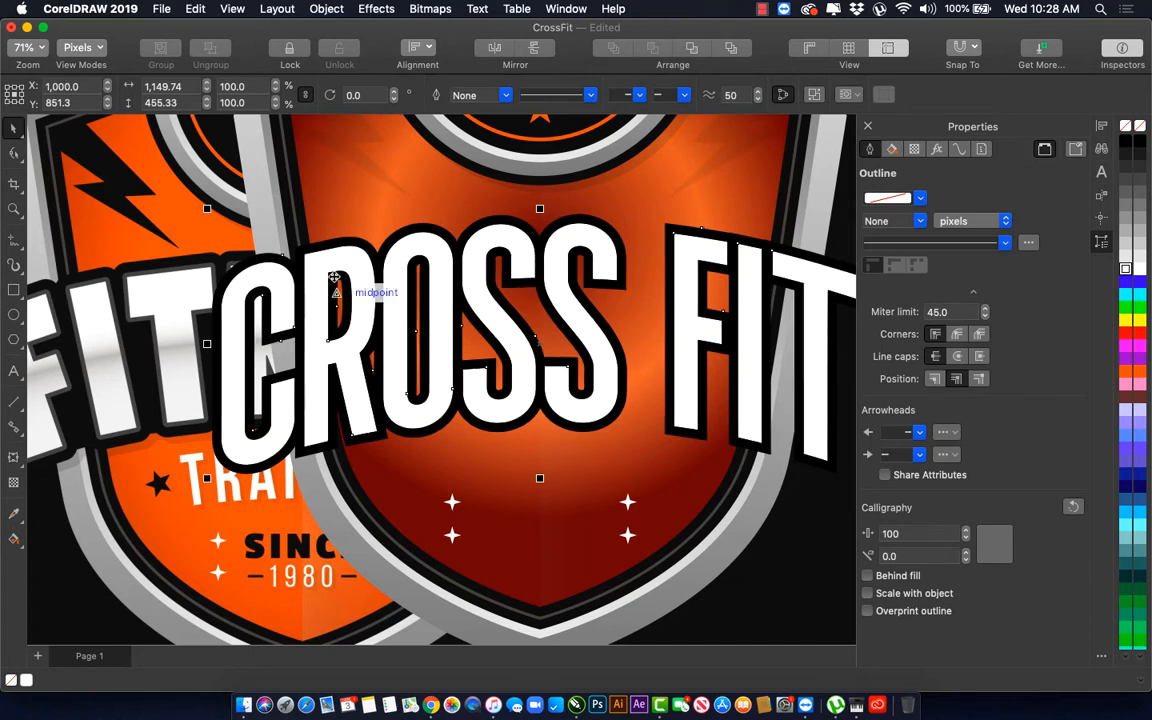
{"action": "left_click", "coordinate": [481, 218]}
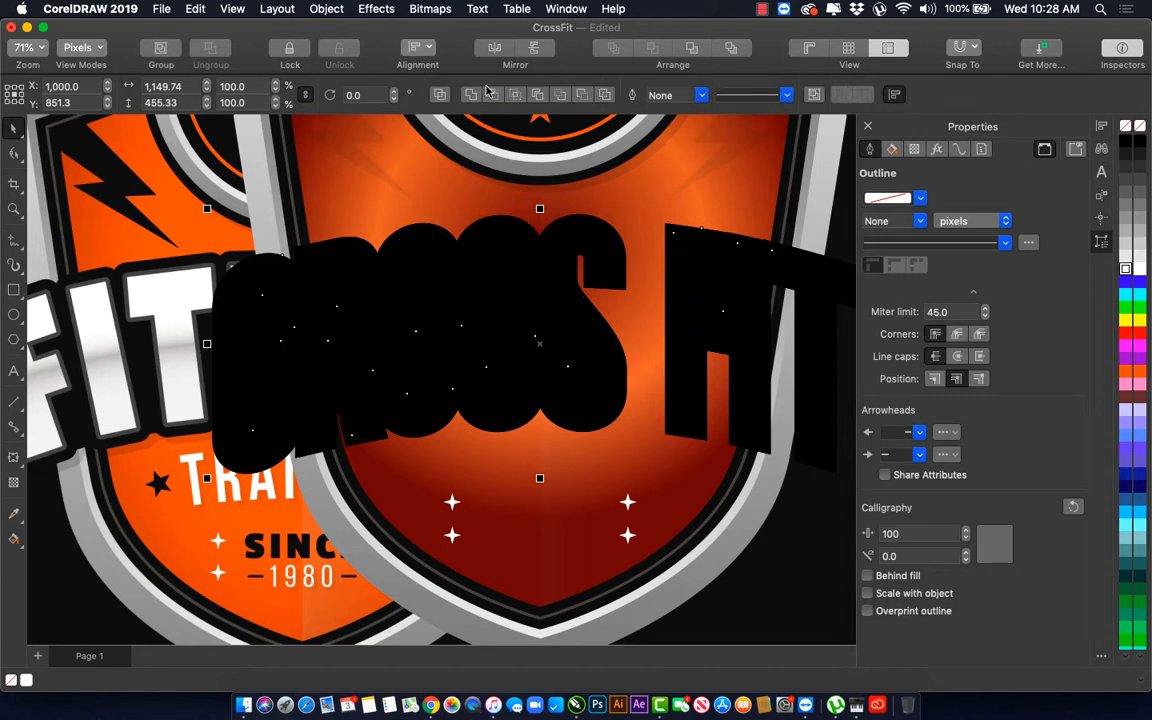
{"action": "left_click", "coordinate": [469, 95]}
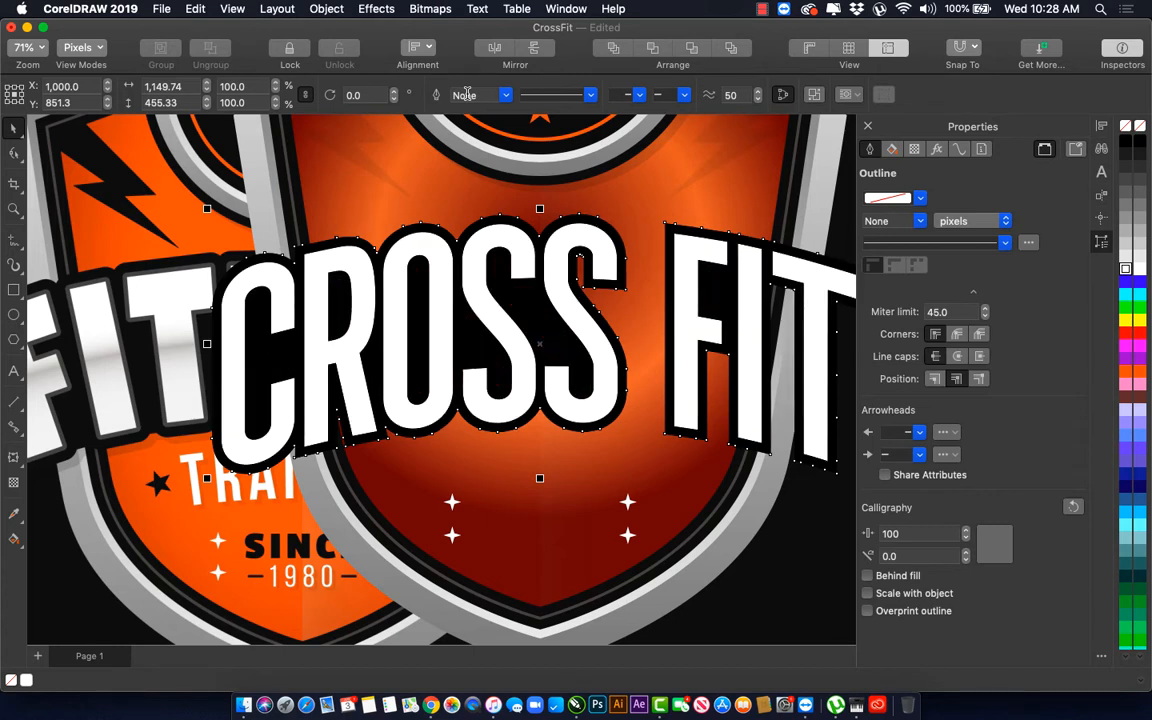
Step: Give the welded backing shape a magenta outline, trying 25.0 px and settling on 36.0 px
{"action": "left_click", "coordinate": [473, 95]}
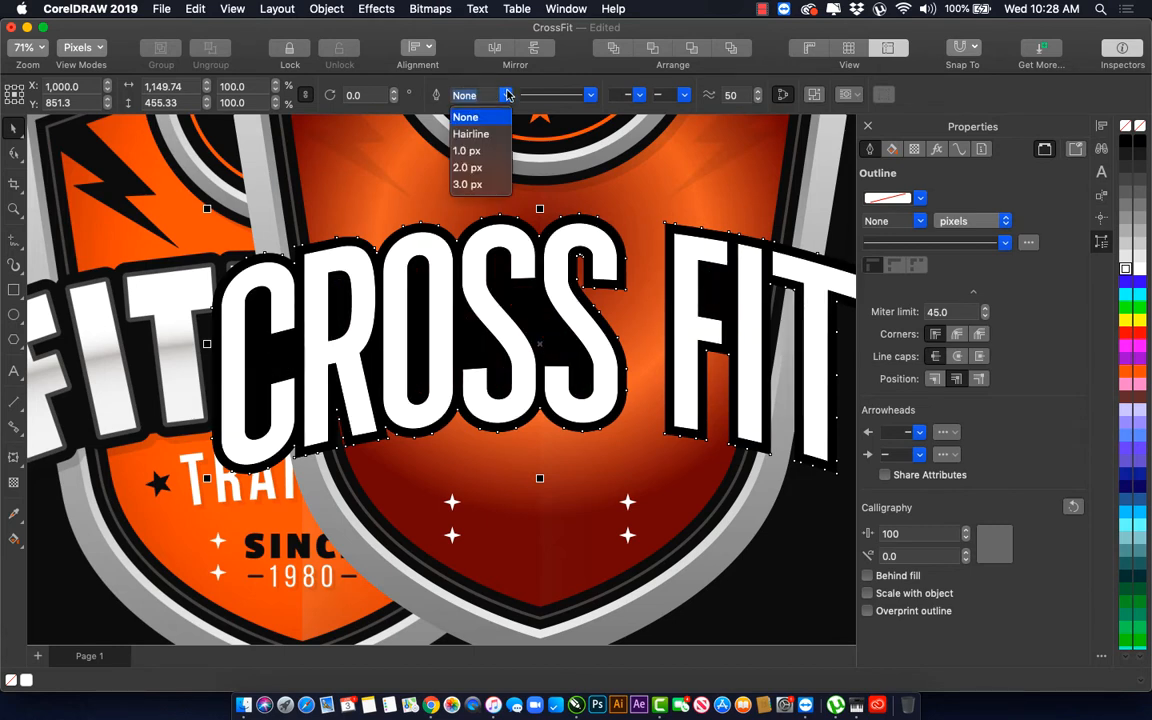
{"action": "scroll", "coordinate": [474, 163], "scroll_direction": "down", "scroll_amount": 3}
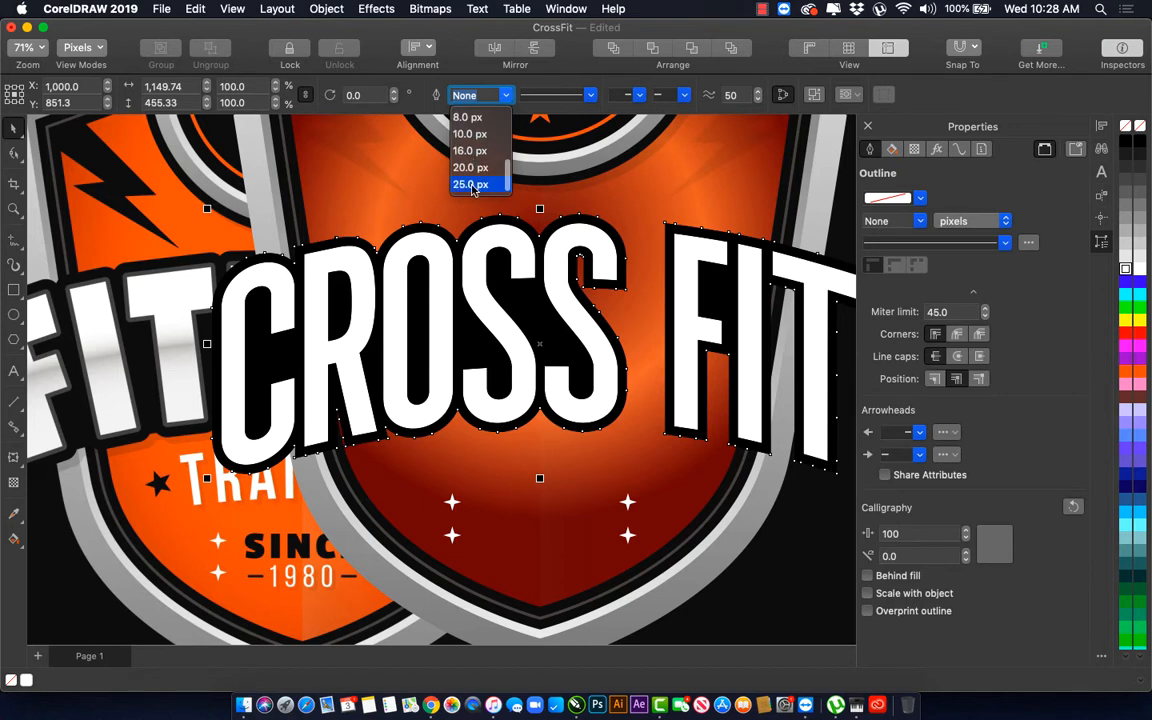
{"action": "left_click", "coordinate": [473, 186]}
{"action": "left_click", "coordinate": [463, 92]}
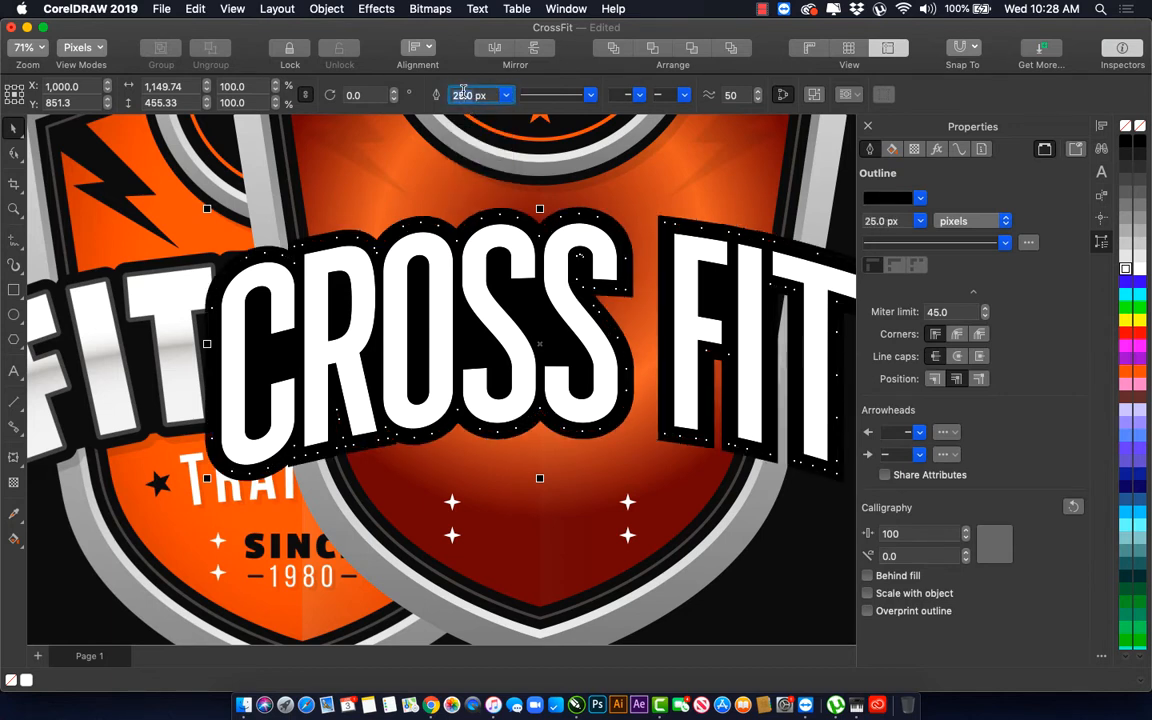
{"action": "type", "text": "36"}
{"action": "key", "text": "Return"}
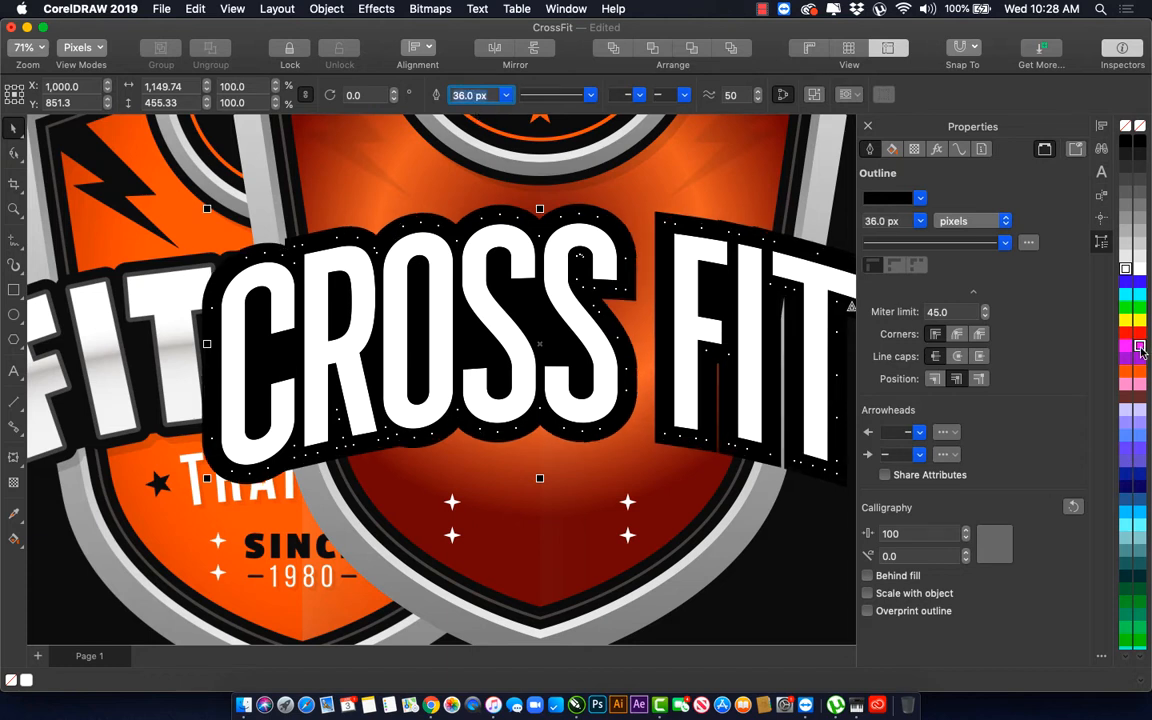
{"action": "right_click", "coordinate": [1140, 348]}
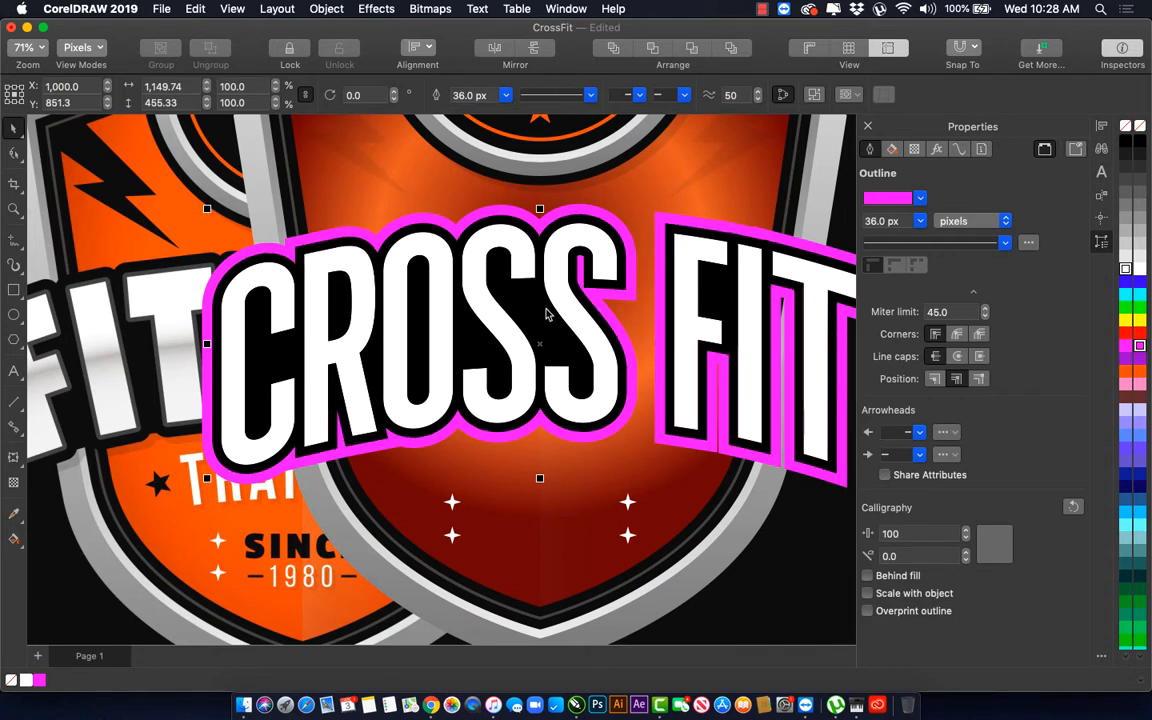
Step: Try a white fill on the magenta-outlined backing shape behind the CROSS FIT letters
{"action": "left_click", "coordinate": [546, 311]}
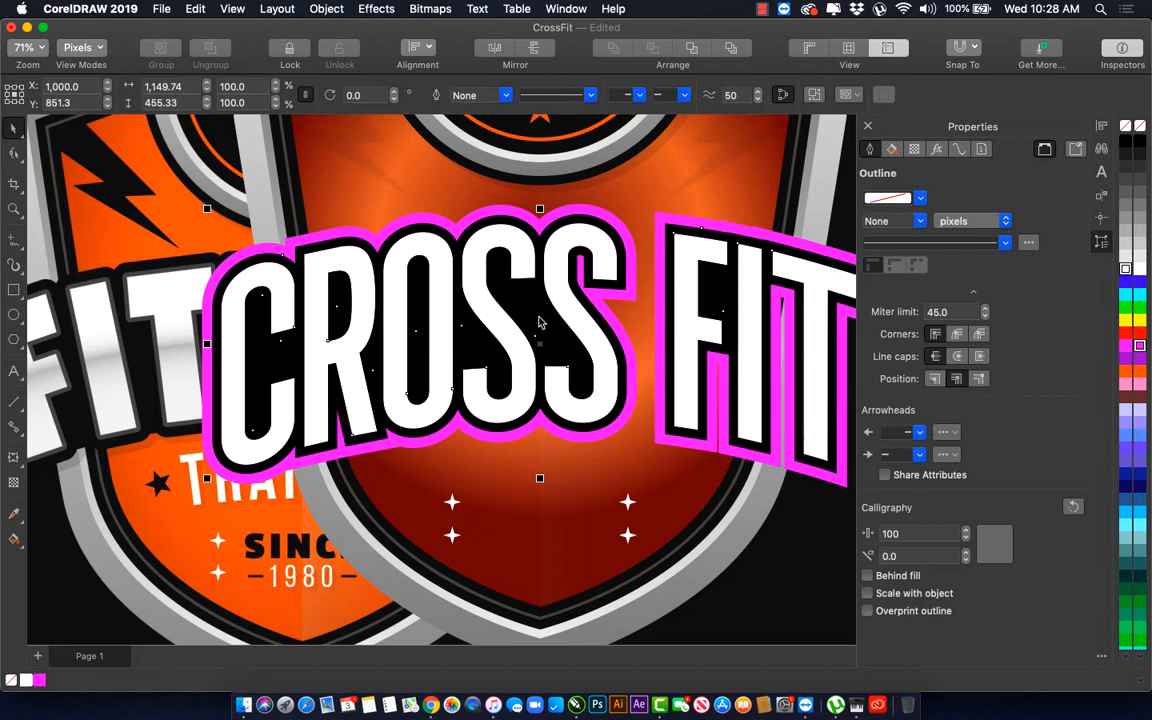
{"action": "left_click", "coordinate": [539, 322]}
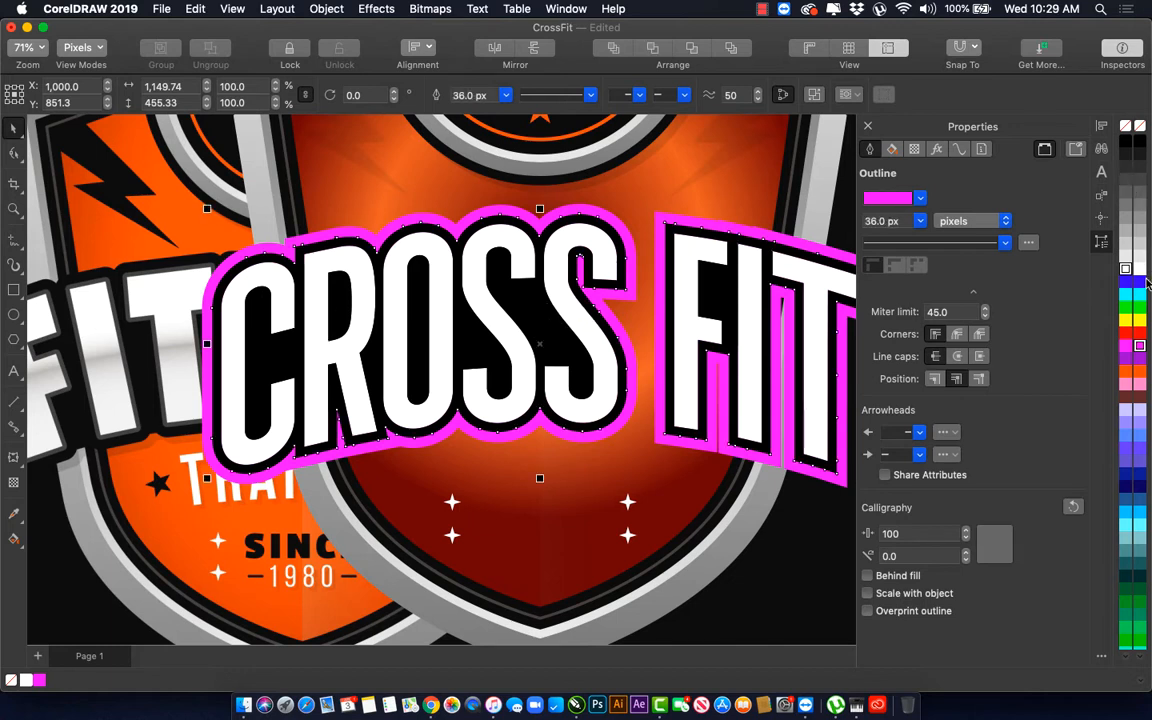
{"action": "left_click", "coordinate": [1141, 270]}
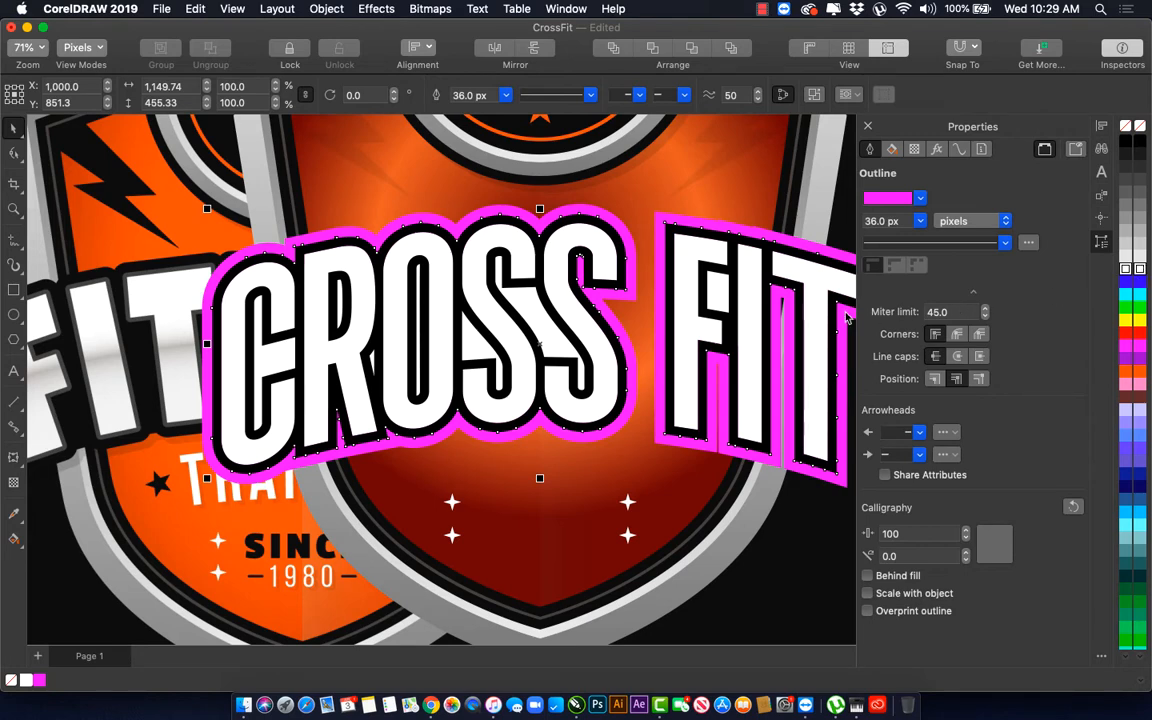
Step: Move the reference image off the CROSS FIT emblem so the two badges sit side by side
{"action": "scroll", "coordinate": [845, 318], "scroll_direction": "down", "scroll_amount": 5}
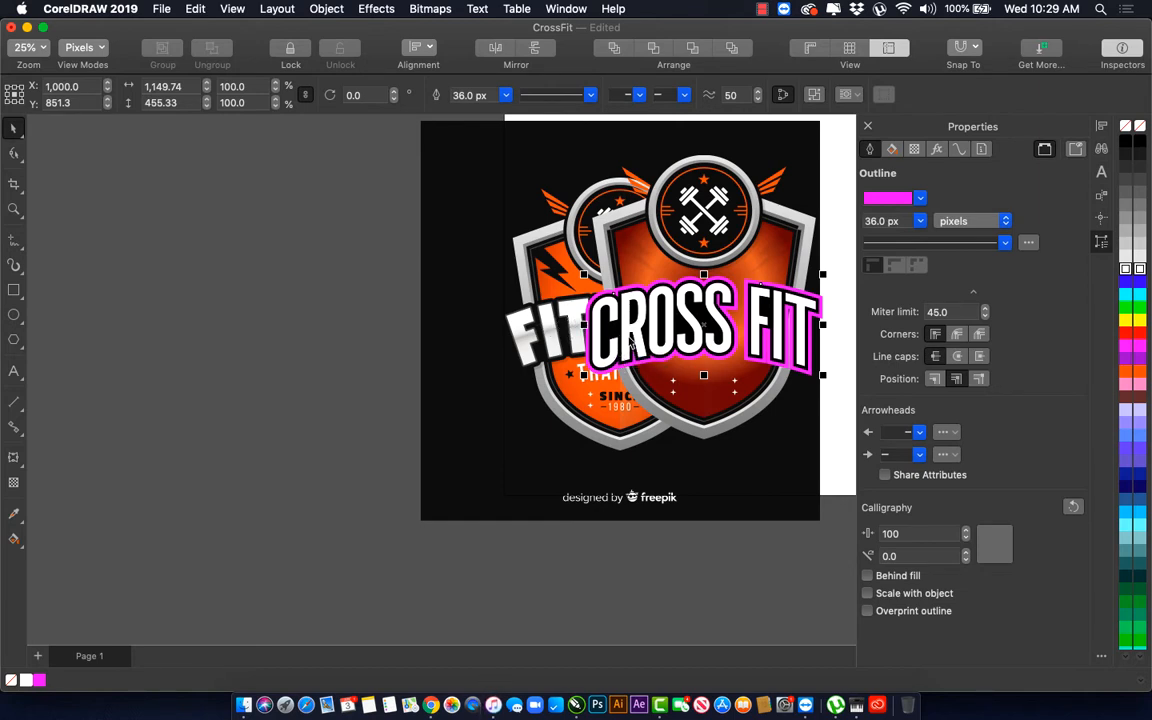
{"action": "left_click", "coordinate": [549, 302]}
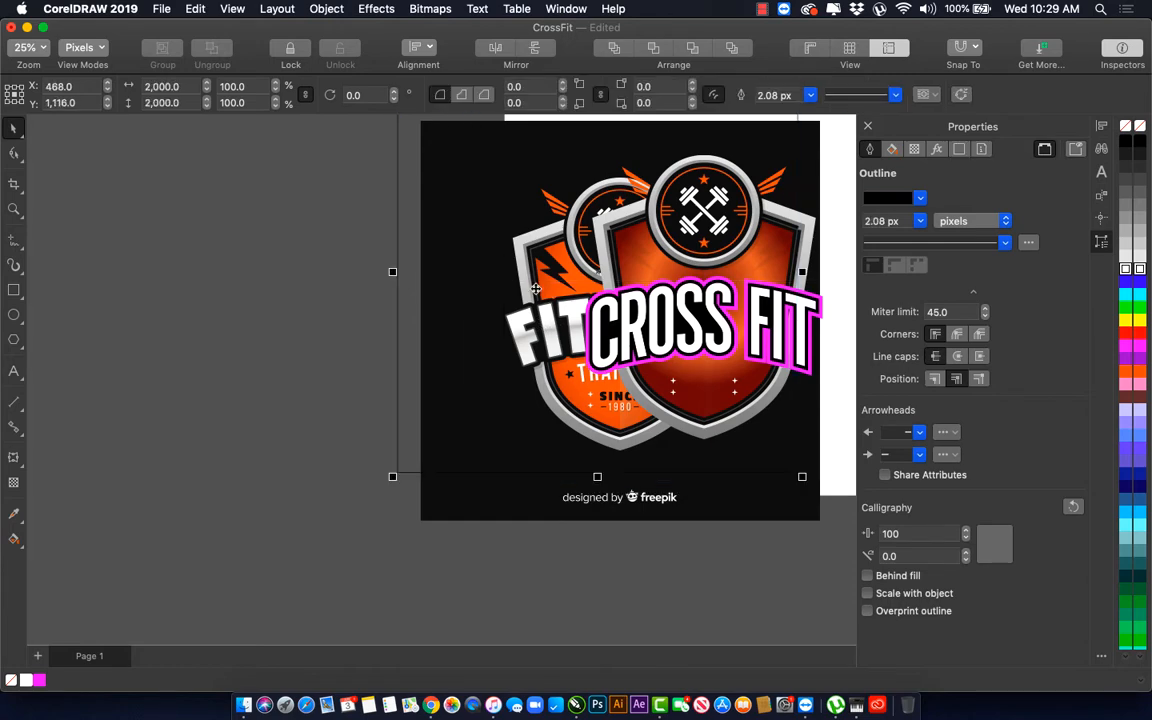
{"action": "left_click", "coordinate": [551, 300]}
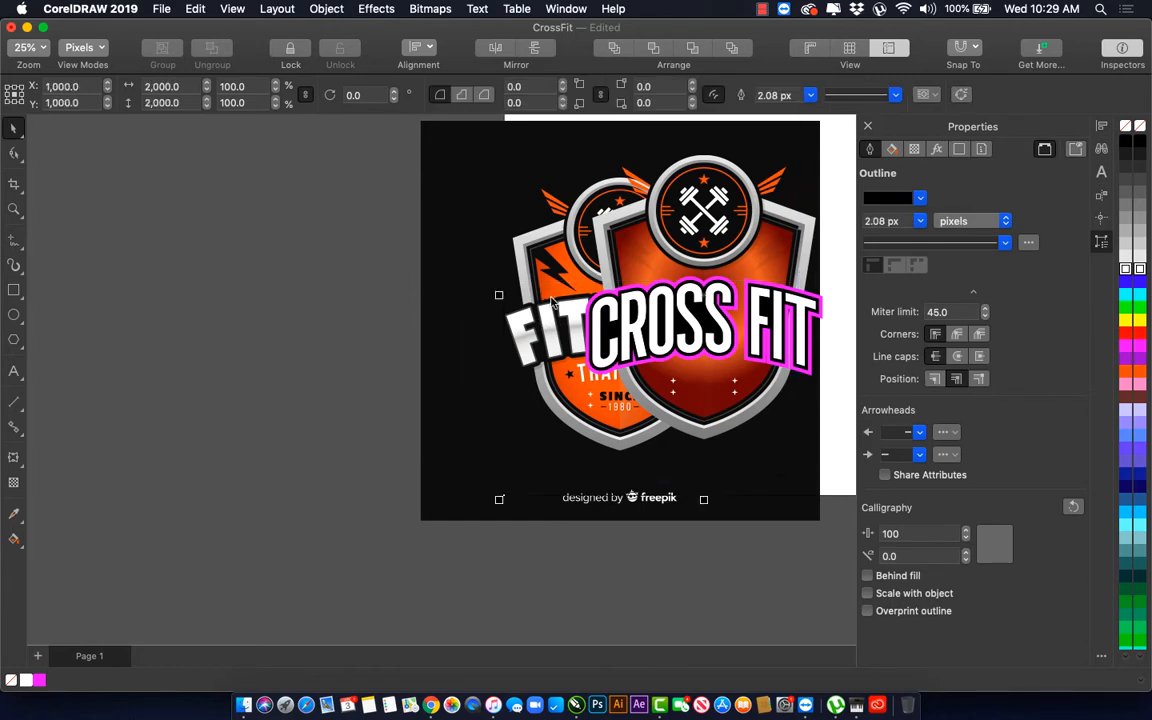
{"action": "key", "text": "Escape"}
{"action": "left_click_drag", "start_coordinate": [477, 348], "coordinate": [277, 338]}
{"action": "left_click_drag", "start_coordinate": [384, 345], "coordinate": [352, 329]}
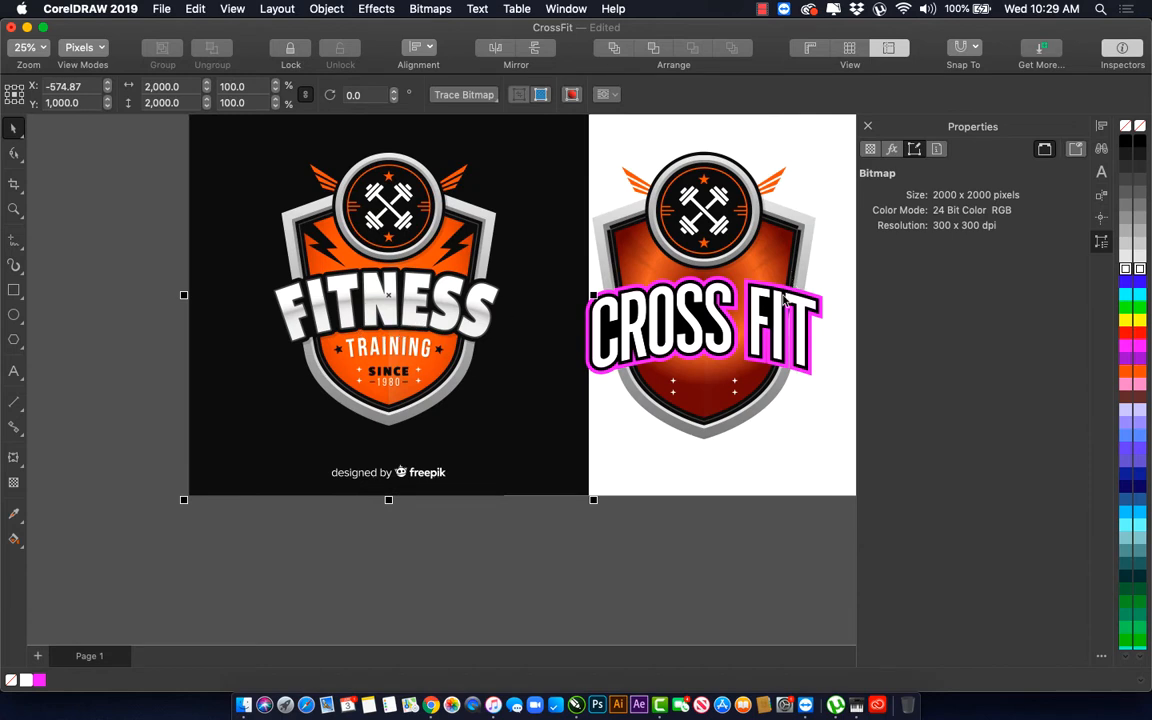
{"action": "key", "text": "Escape"}
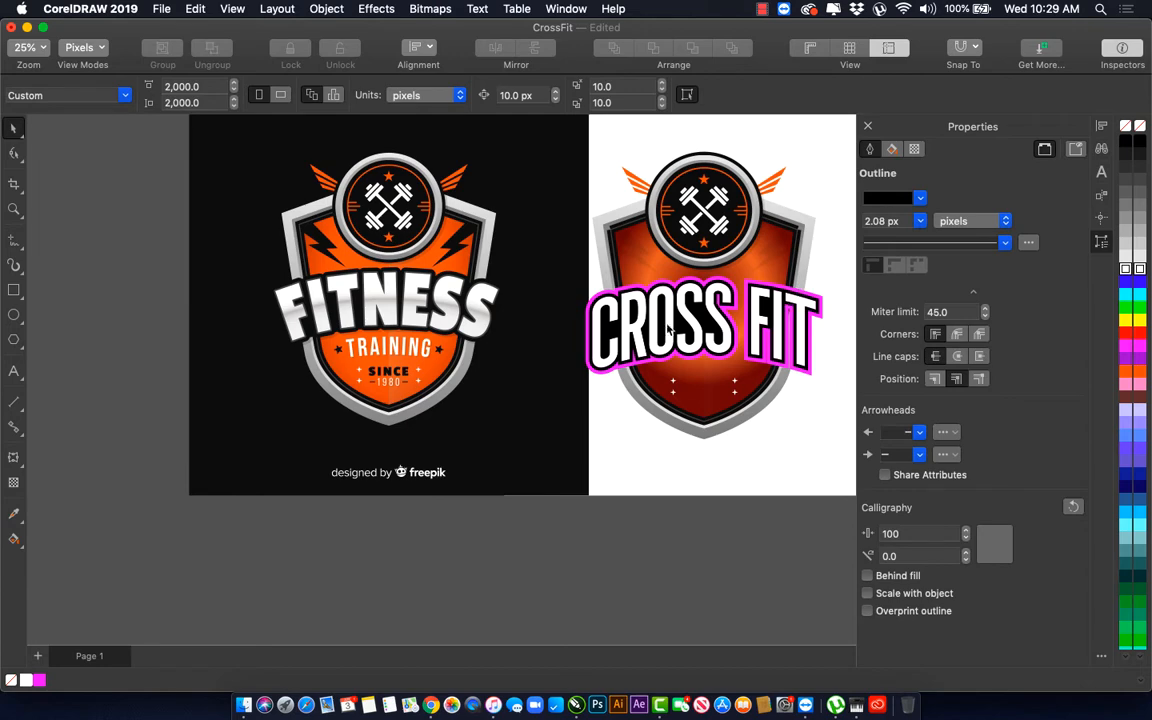
Step: Delete the black outline object and the magenta-outlined backing shape, keeping only the white CROSS FIT letters
{"action": "key", "text": "F2"}
{"action": "left_click_drag", "start_coordinate": [571, 275], "coordinate": [850, 446]}
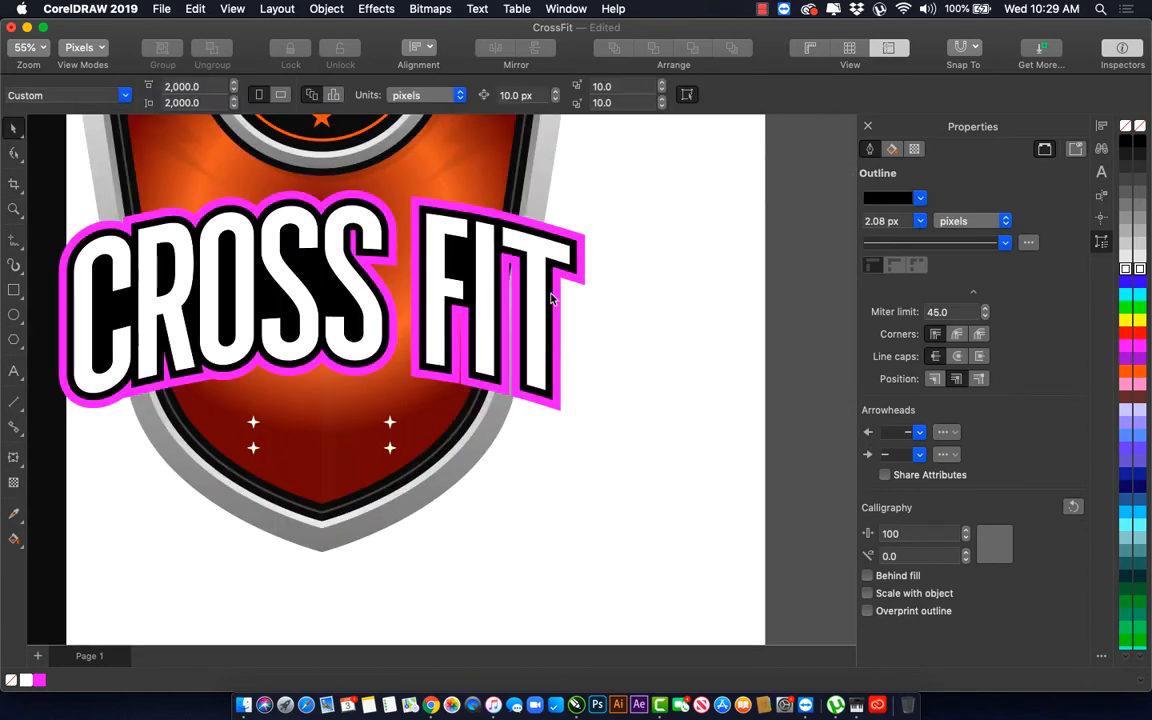
{"action": "double_click", "coordinate": [545, 401]}
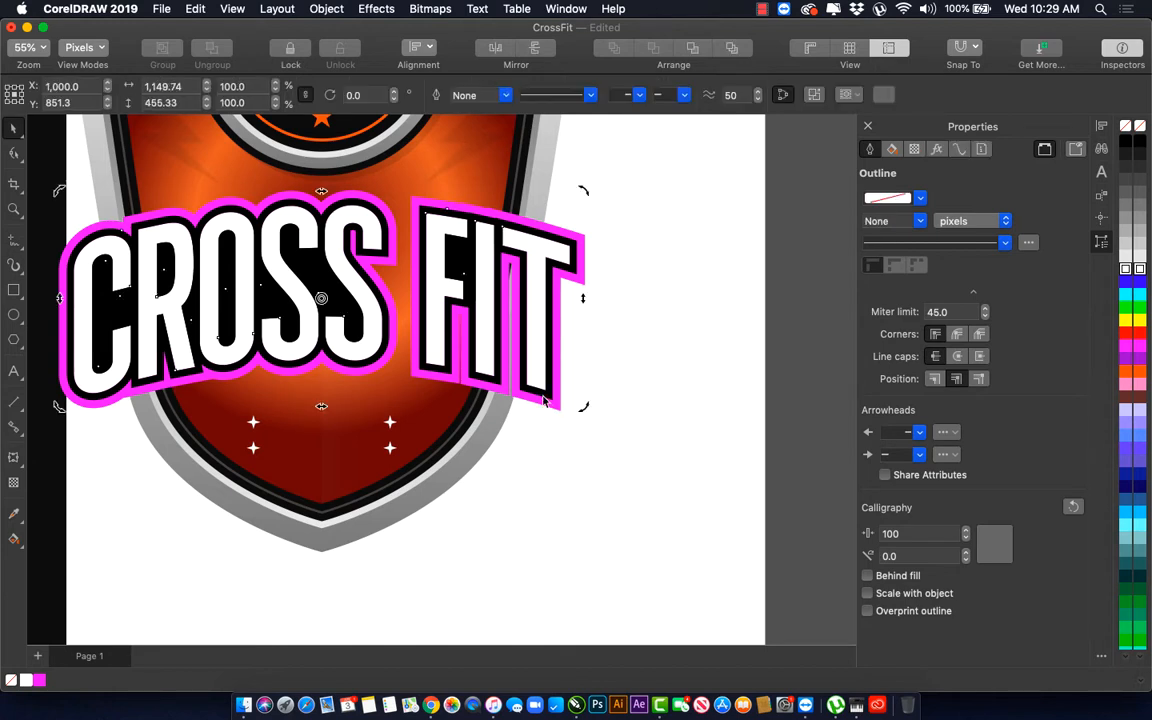
{"action": "left_click", "coordinate": [548, 408]}
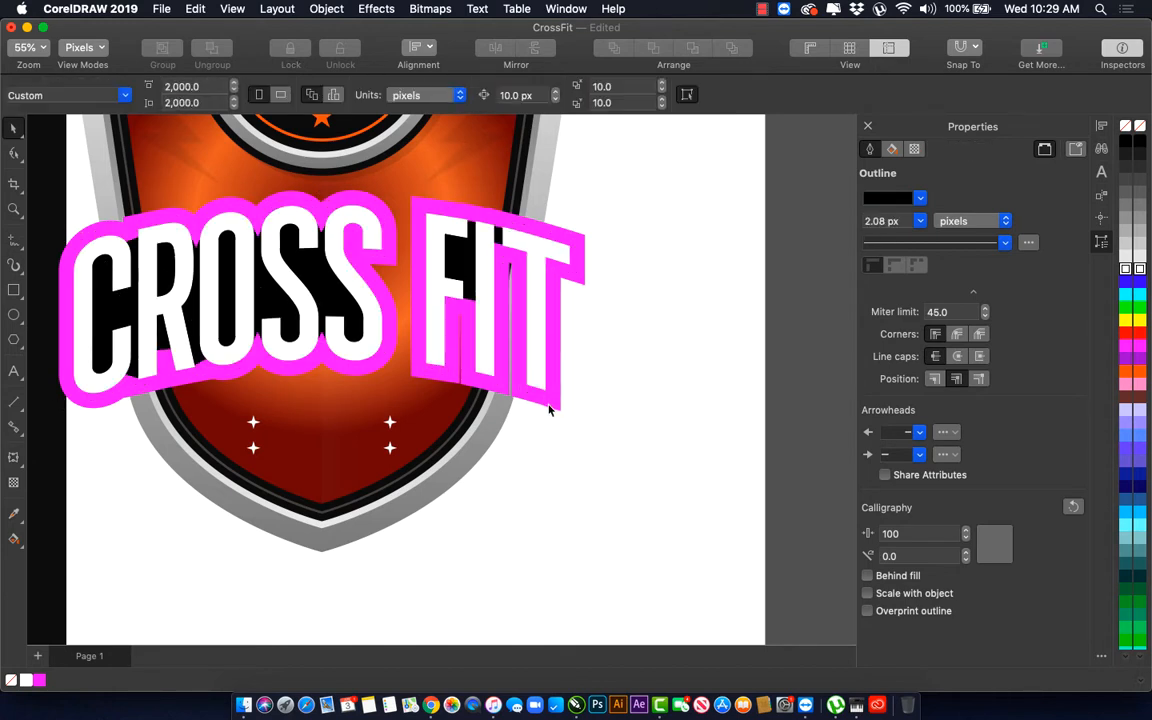
{"action": "left_click", "coordinate": [542, 395]}
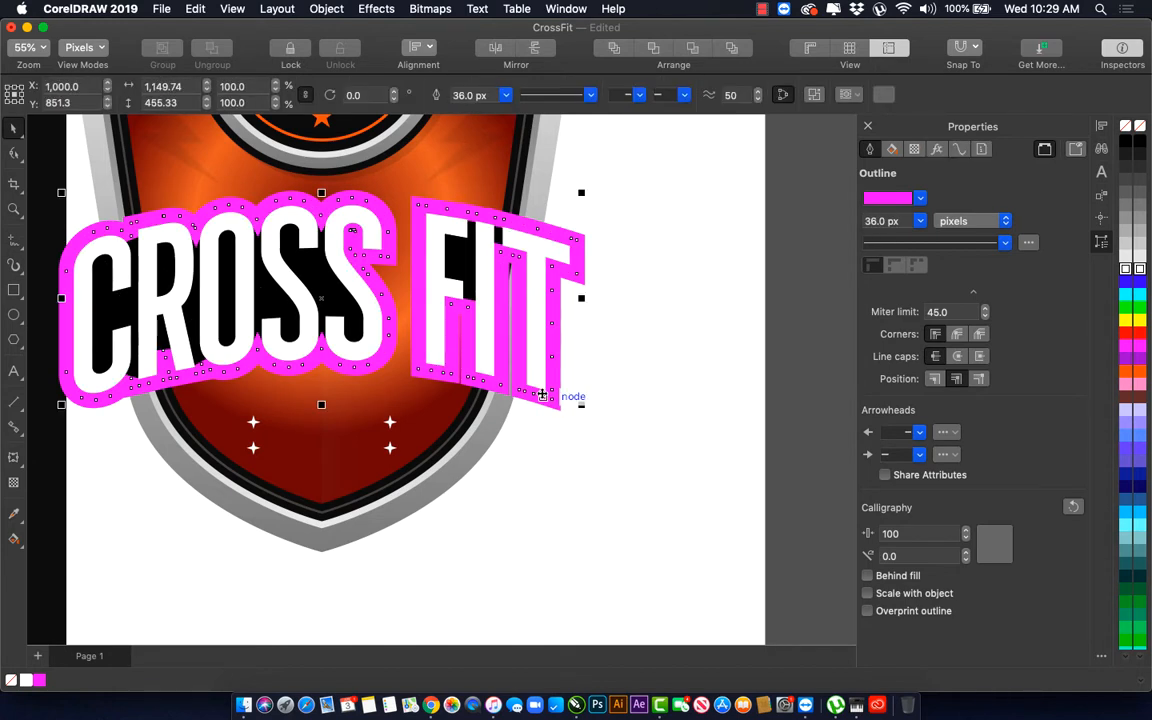
{"action": "key", "text": "Delete"}
{"action": "left_click", "coordinate": [489, 362]}
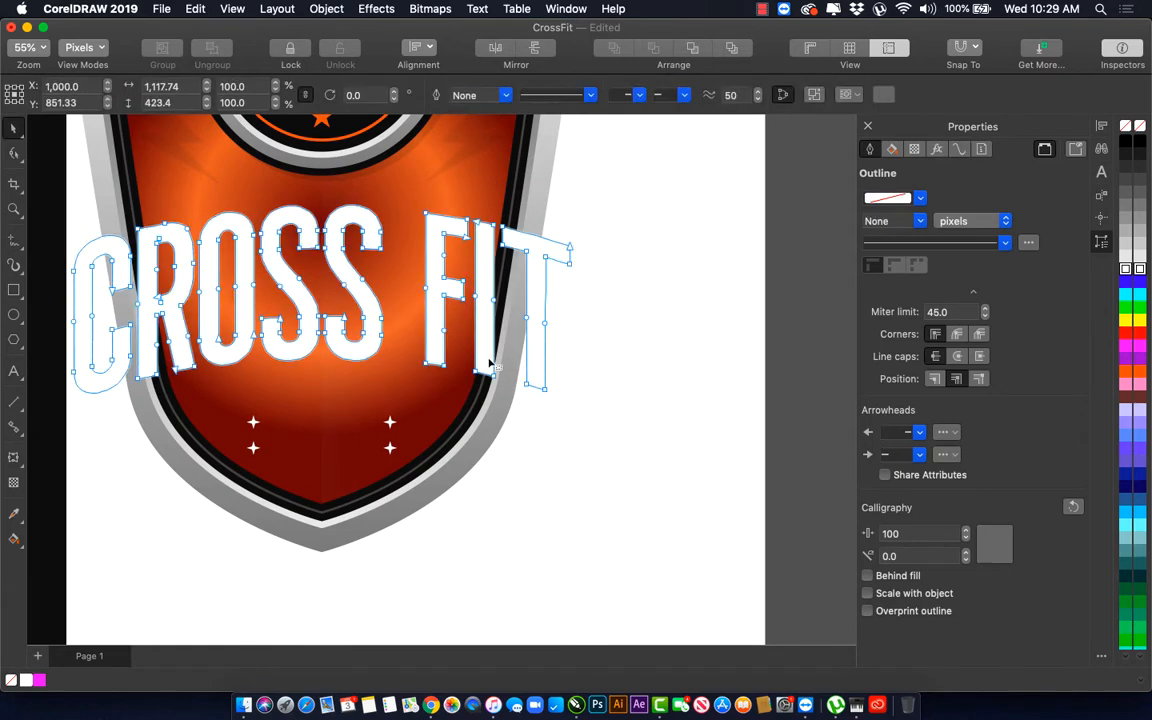
{"action": "key", "text": "space"}
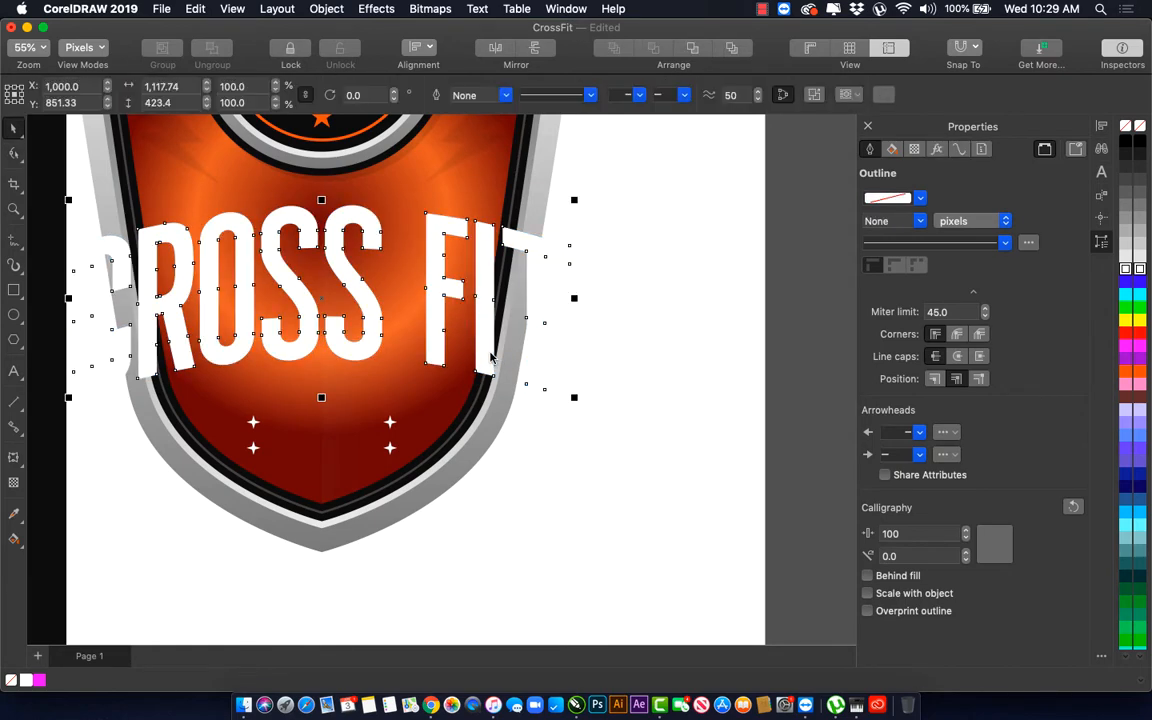
Step: Undo the outline and curve edits back to the editable black CROSS FIT text with both its upper and lower edges arched
{"action": "key", "text": "super+z"}
{"action": "key", "text": "super+z"}
{"action": "key", "text": "super+z"}
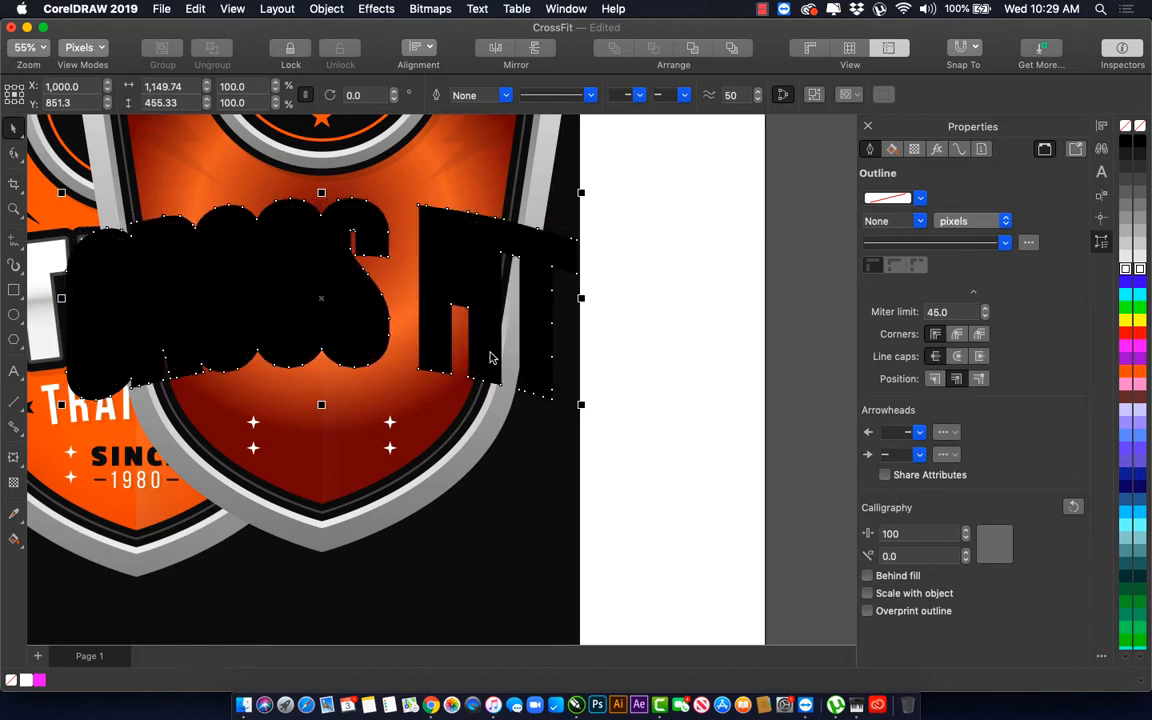
{"action": "key", "text": "super+z"}
{"action": "key", "text": "super+z"}
{"action": "key", "text": "super+z"}
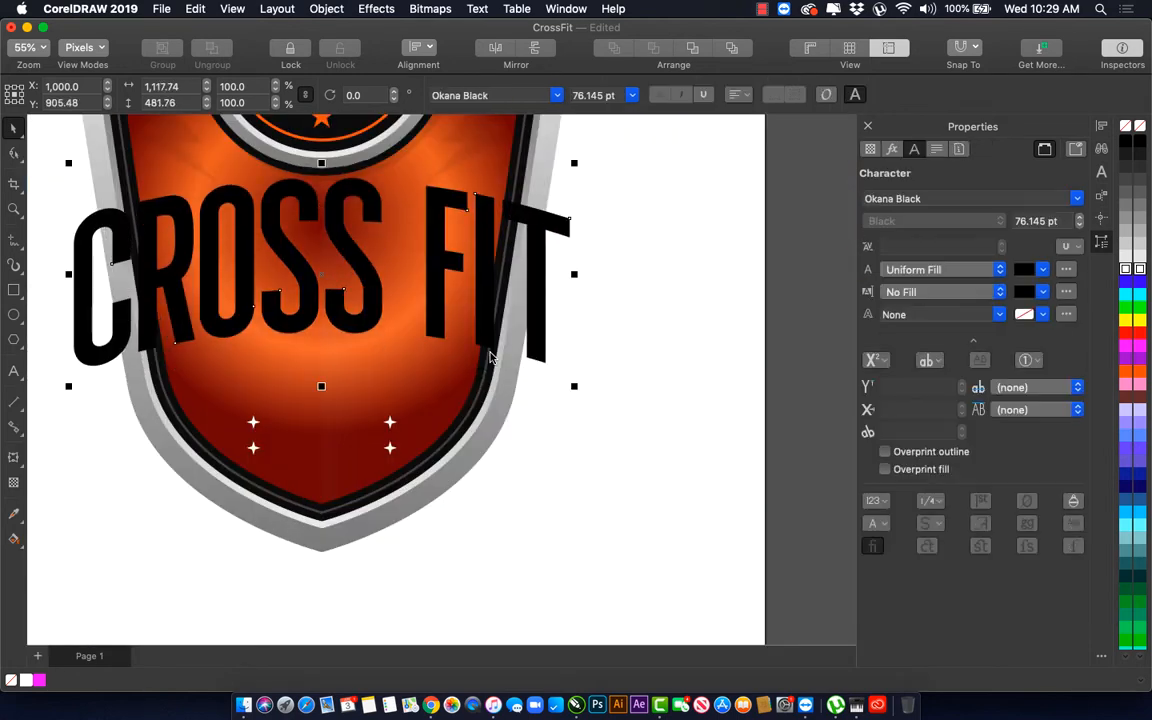
{"action": "key", "text": "super+z"}
{"action": "key", "text": "super+z"}
{"action": "key", "text": "super+z"}
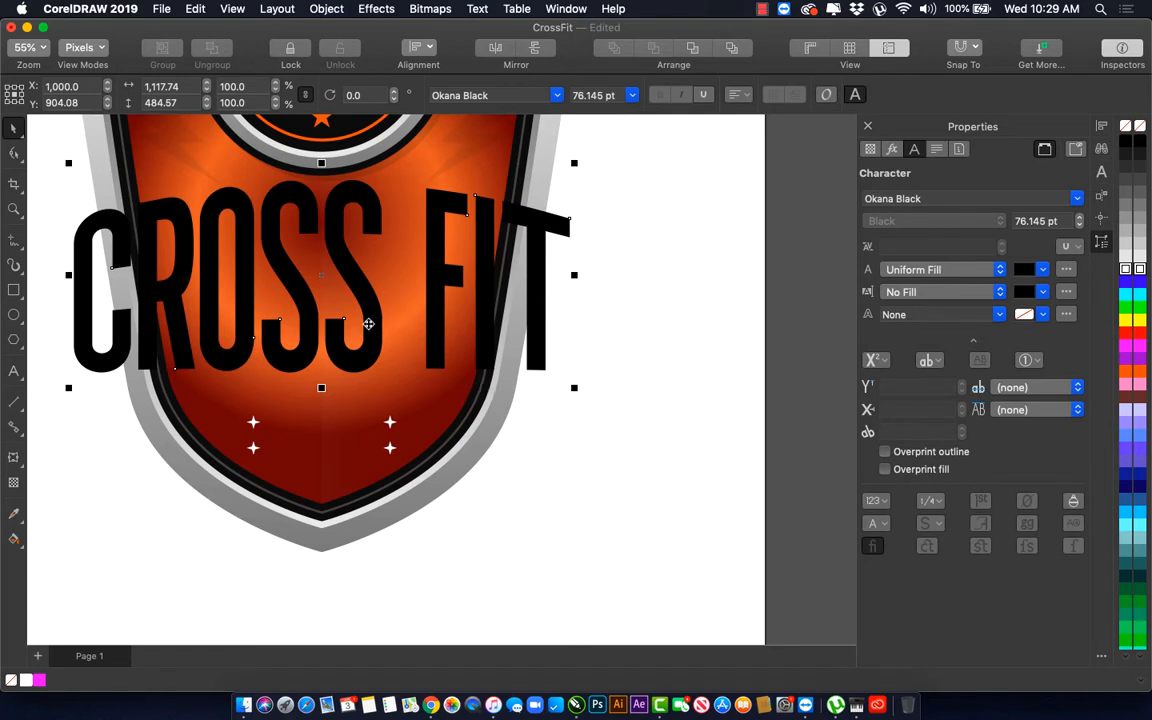
{"action": "left_click", "coordinate": [376, 330]}
{"action": "key", "text": "super+shift+z"}
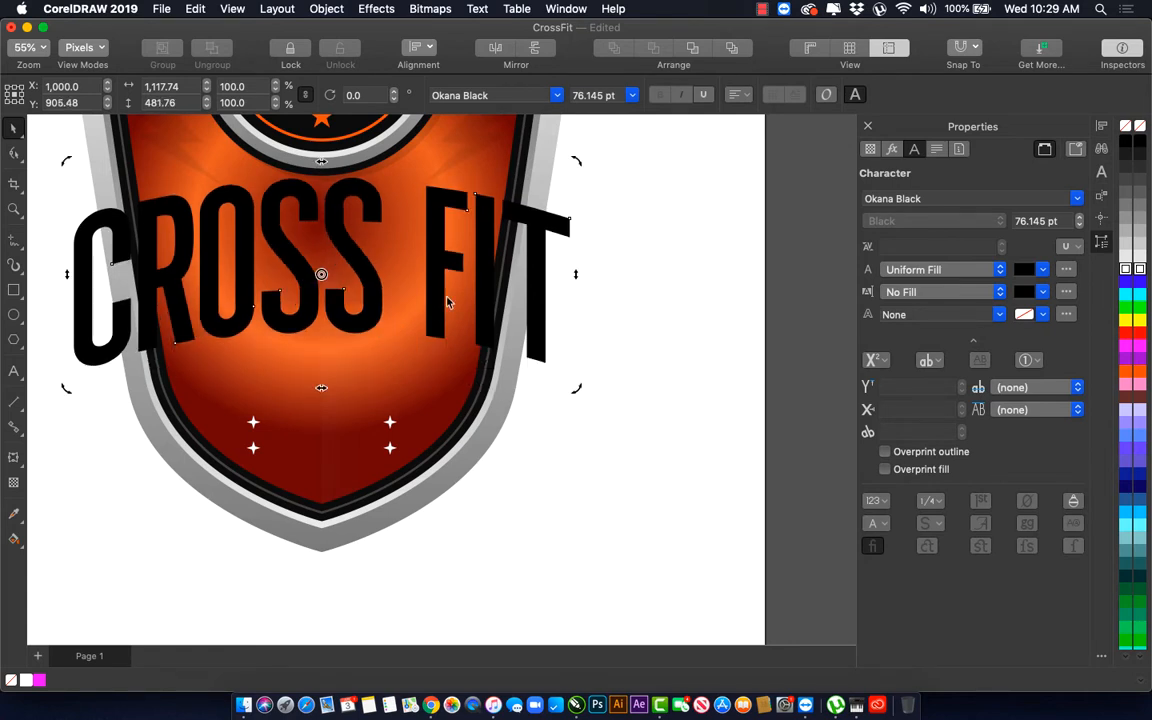
Step: Open the envelope of the CROSS FIT text and convert its two vertical side edges to straight lines
{"action": "double_click", "coordinate": [481, 253]}
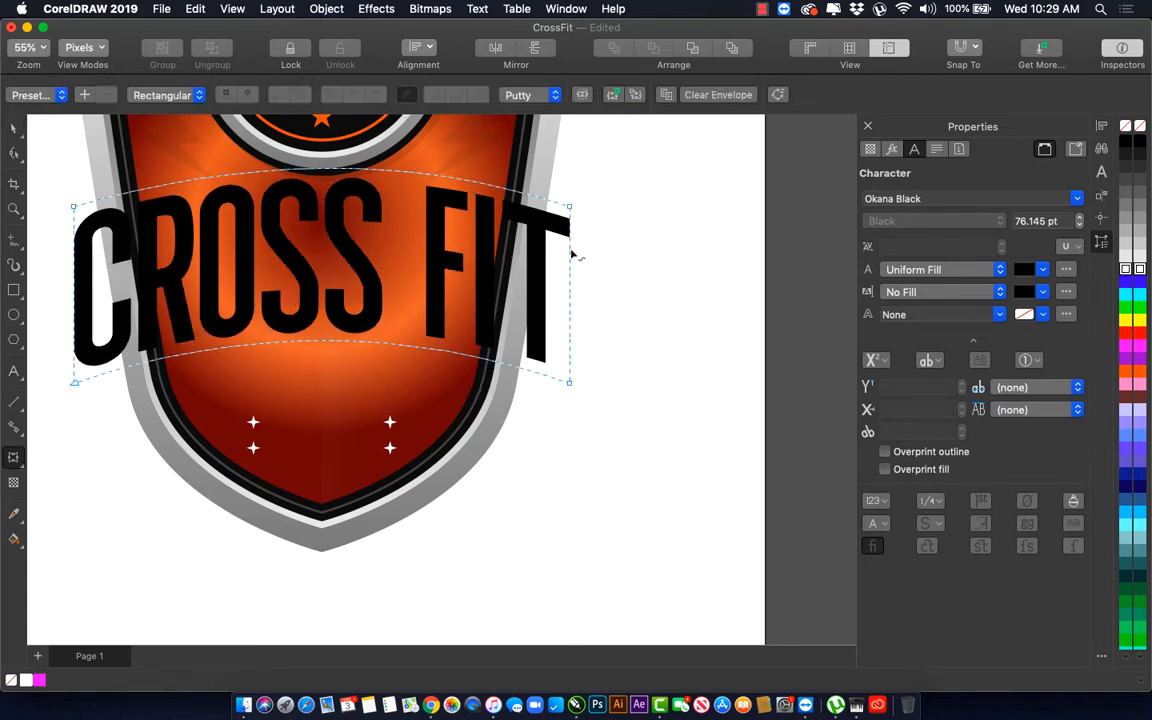
{"action": "right_click", "coordinate": [570, 248]}
{"action": "left_click", "coordinate": [585, 337]}
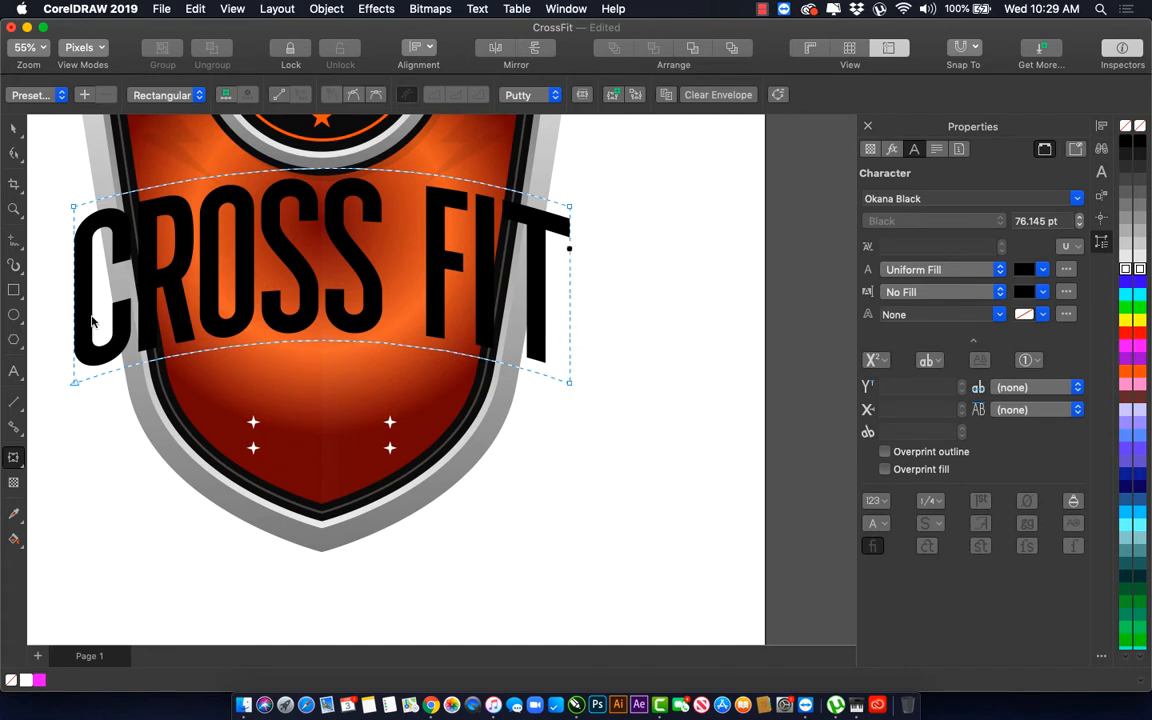
{"action": "right_click", "coordinate": [78, 305]}
{"action": "right_click", "coordinate": [73, 271]}
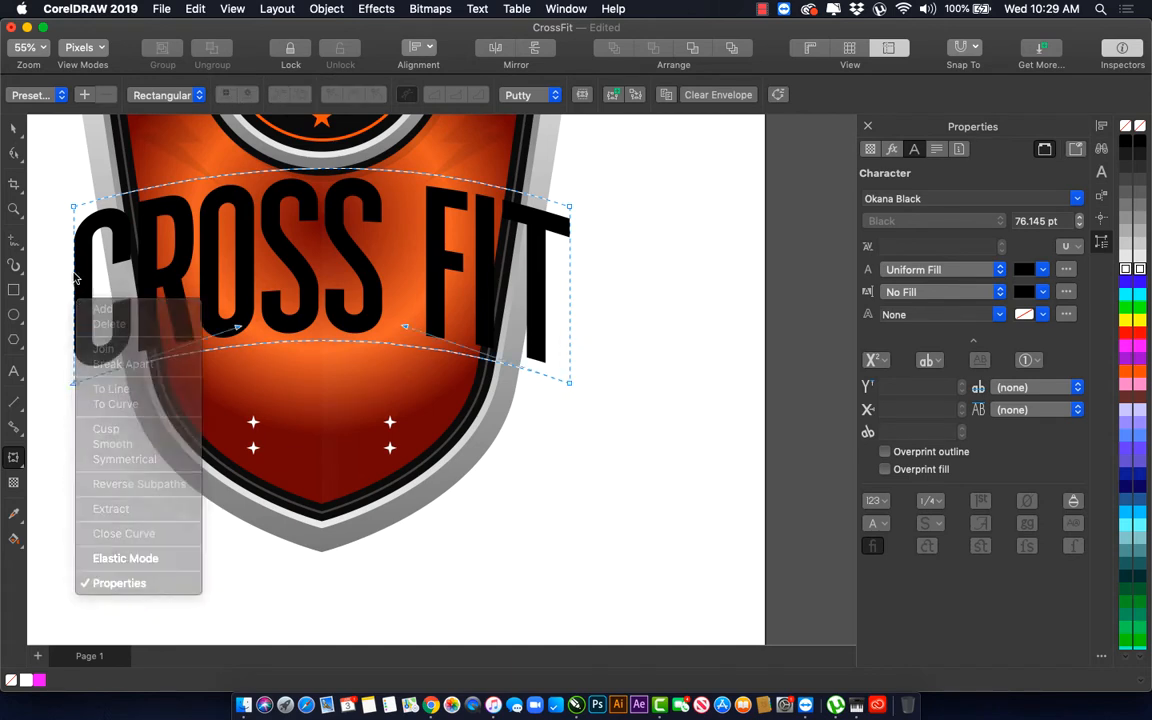
{"action": "left_click", "coordinate": [93, 360]}
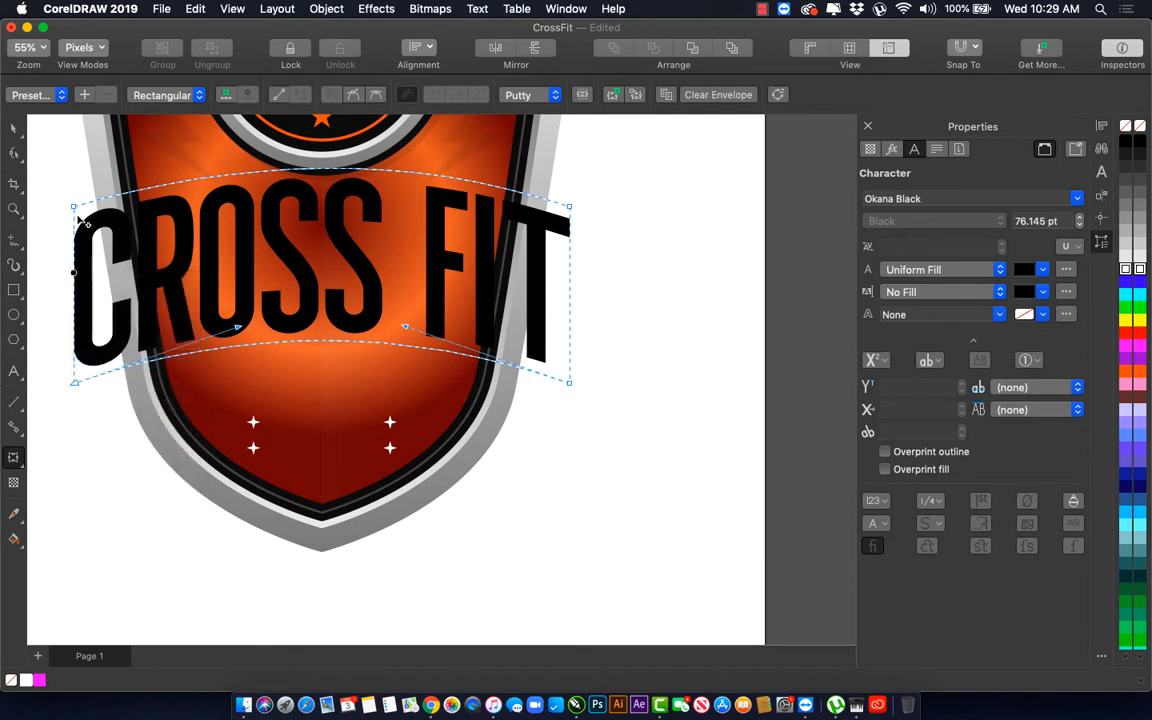
Step: Flare the CROSS FIT envelope's two upper corners outward and slightly raise the left part of its upper arch
{"action": "left_click", "coordinate": [64, 208]}
{"action": "left_click_drag", "start_coordinate": [64, 208], "coordinate": [38, 215]}
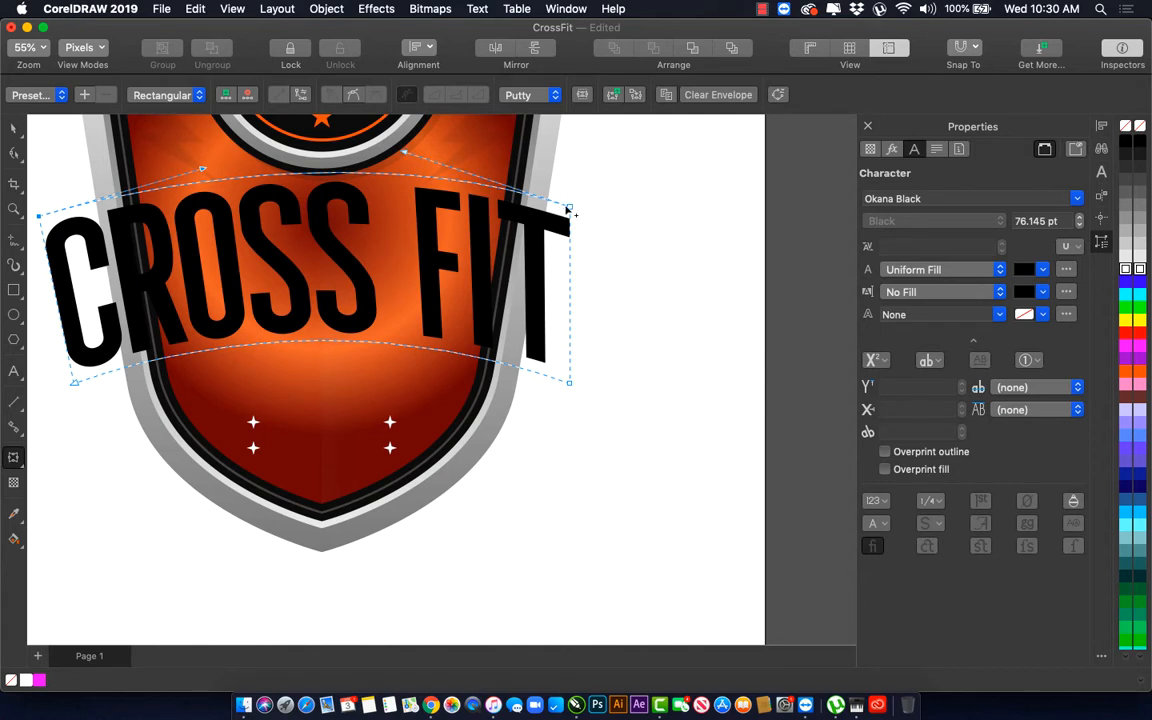
{"action": "left_click_drag", "start_coordinate": [568, 210], "coordinate": [607, 216]}
{"action": "key", "text": "ctrl+z"}
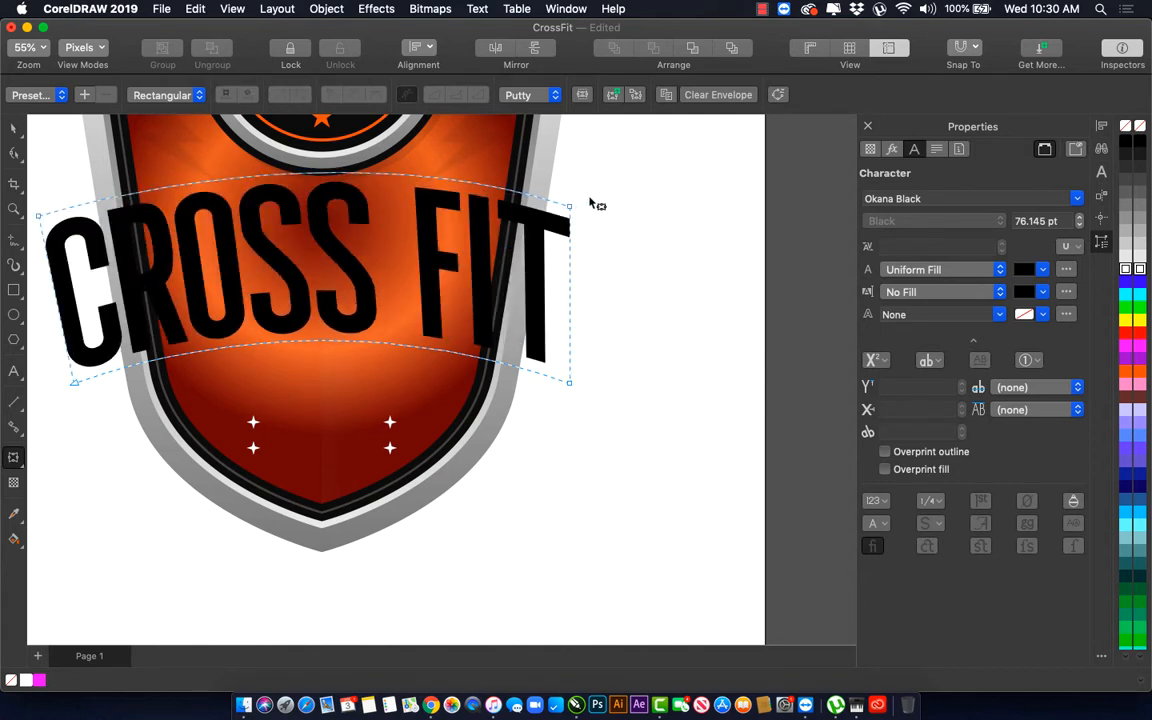
{"action": "left_click", "coordinate": [570, 207]}
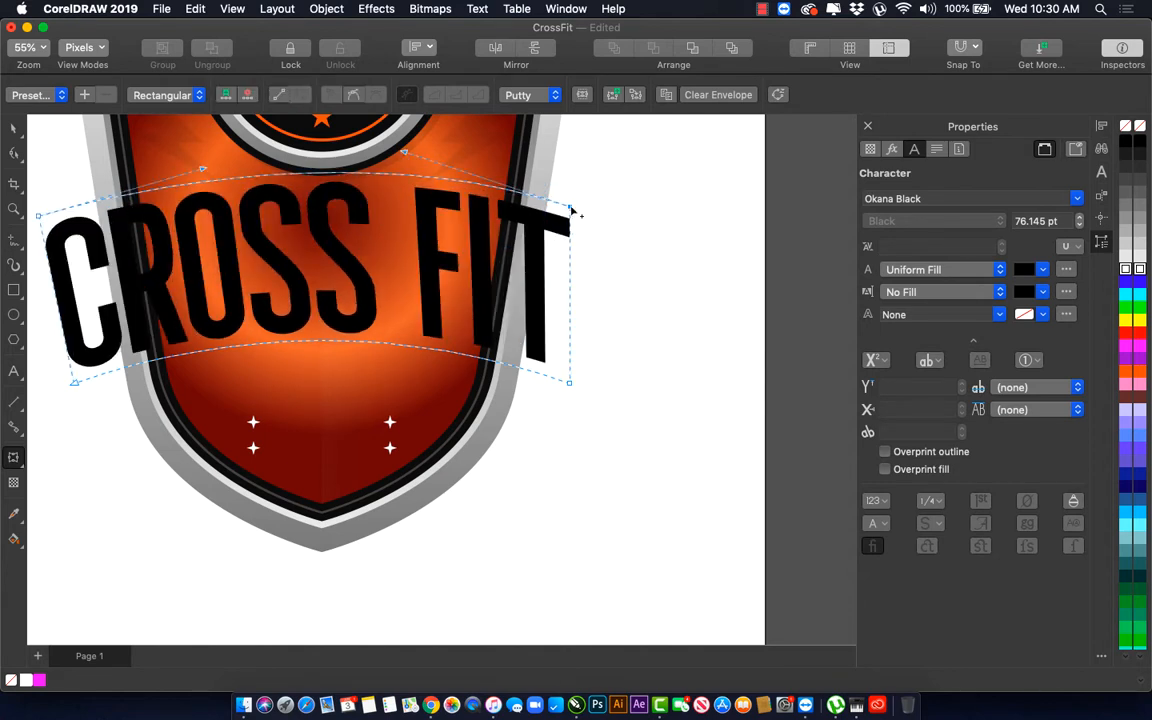
{"action": "left_click_drag", "start_coordinate": [572, 210], "coordinate": [624, 214]}
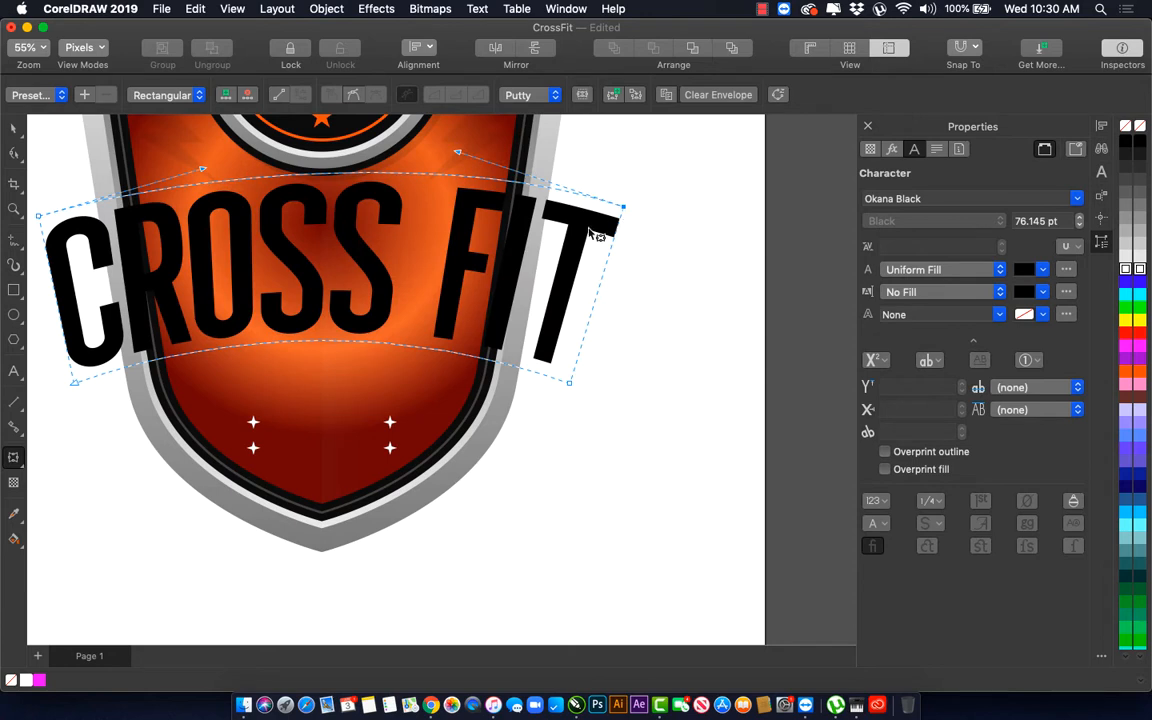
{"action": "mouse_move", "coordinate": [204, 171]}
{"action": "left_mouse_down"}
{"action": "mouse_move", "coordinate": [181, 164]}
{"action": "mouse_move", "coordinate": [193, 160]}
{"action": "left_mouse_up"}
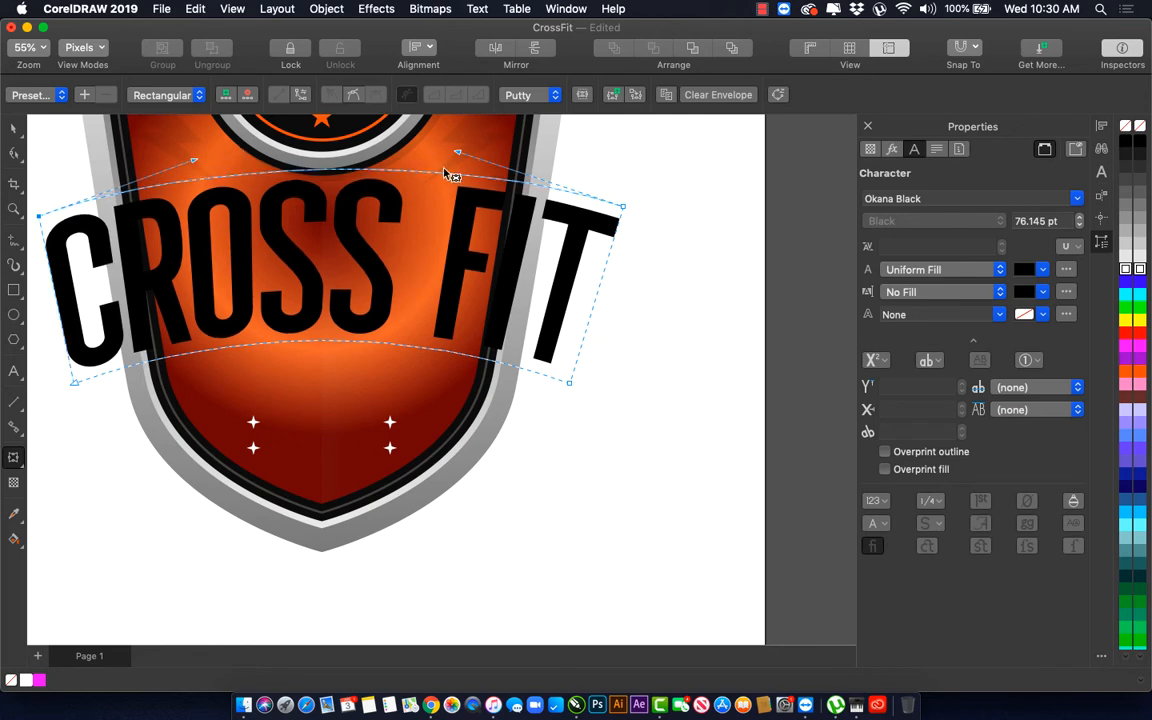
Step: Give the CROSS FIT text a 16 px outline
{"action": "key", "text": "space"}
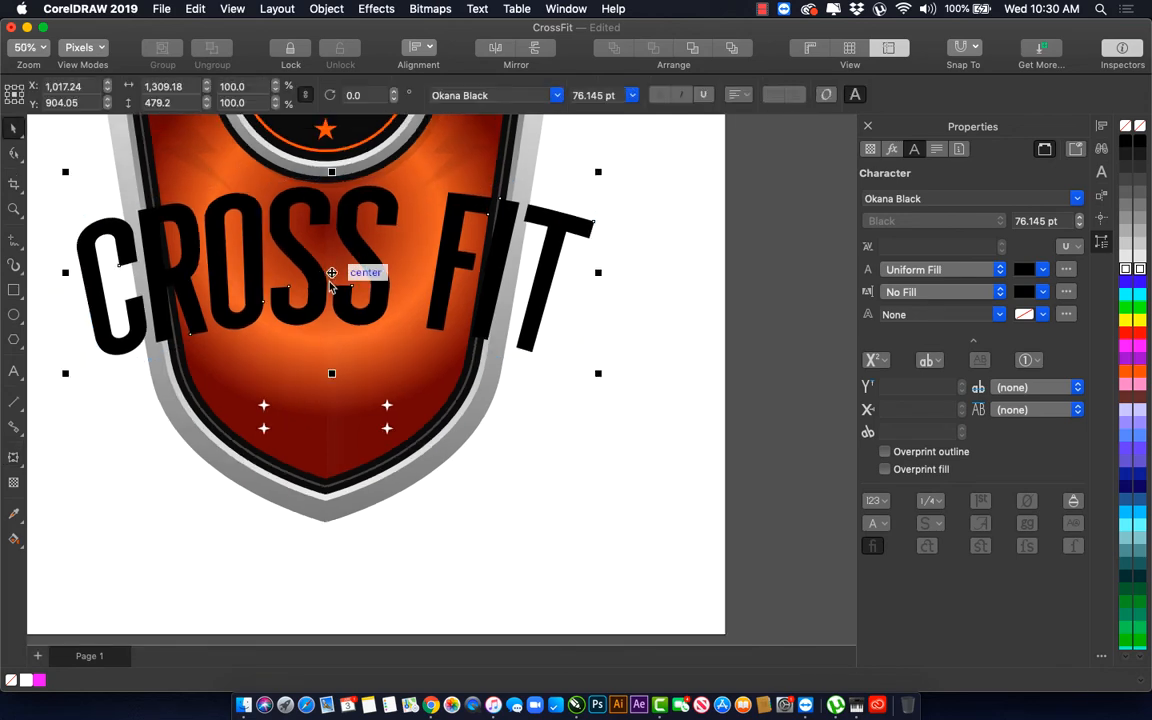
{"action": "scroll", "coordinate": [335, 275], "scroll_direction": "down", "scroll_amount": 5}
{"action": "key", "text": "z"}
{"action": "left_click_drag", "start_coordinate": [249, 237], "coordinate": [526, 299]}
{"action": "key", "text": "space"}
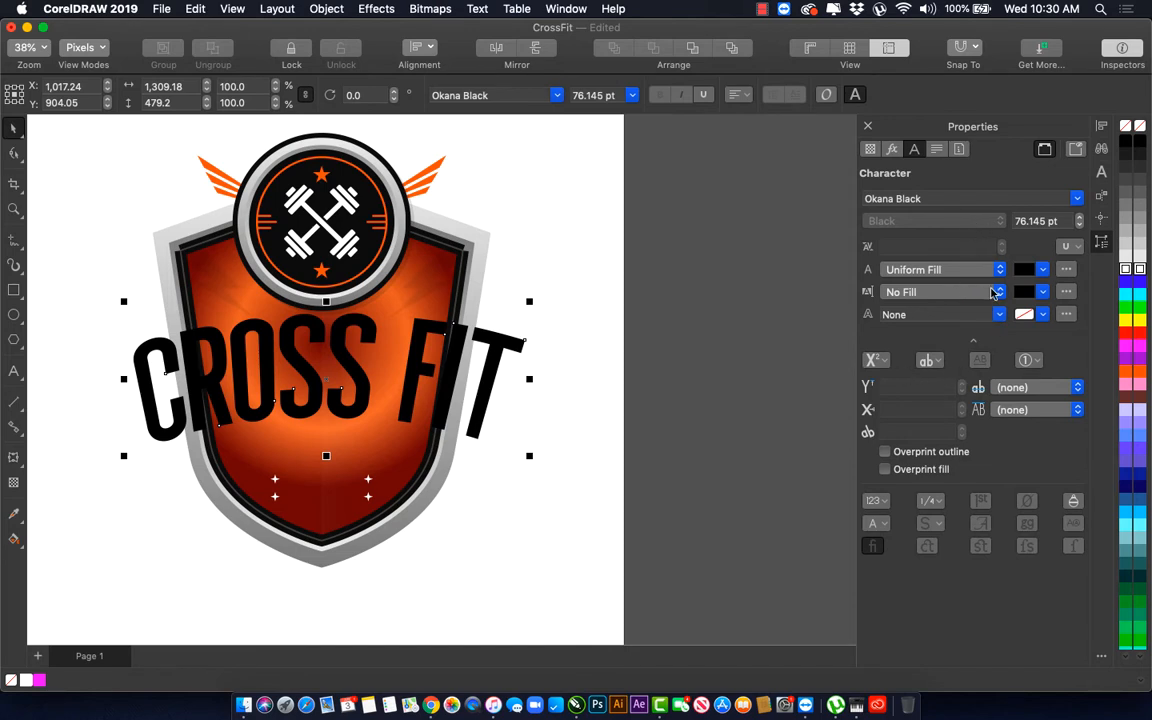
{"action": "left_click", "coordinate": [990, 314]}
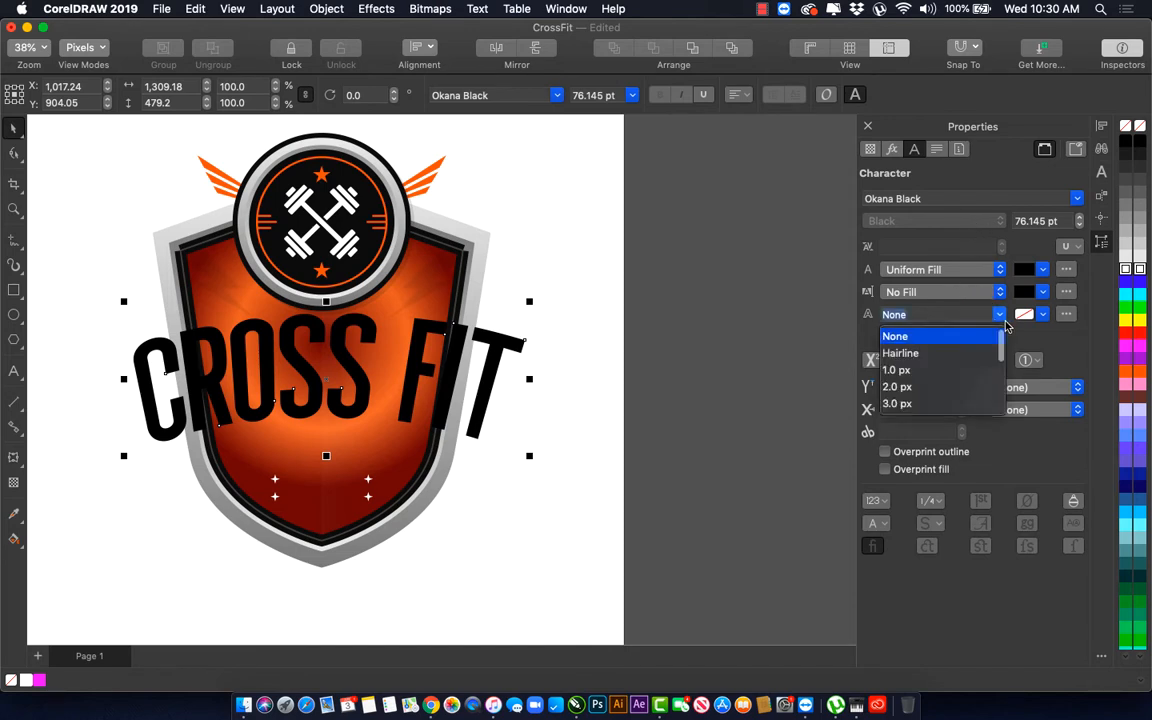
{"action": "scroll", "coordinate": [967, 391], "scroll_direction": "down", "scroll_amount": 5}
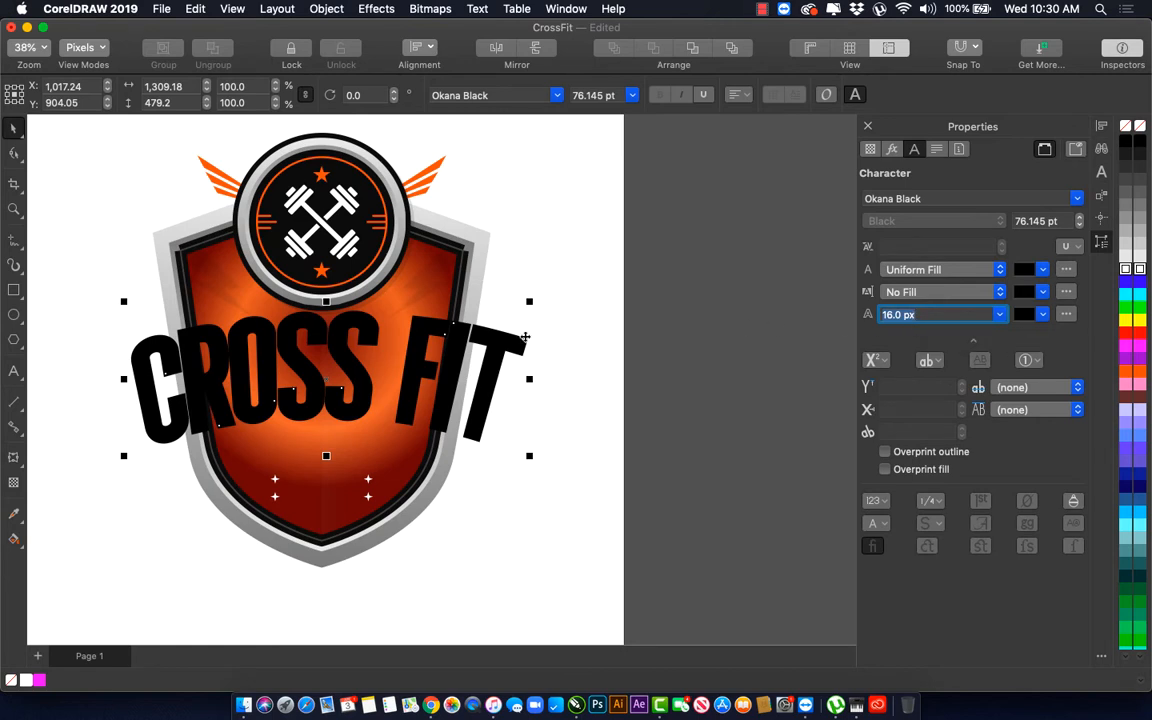
{"action": "left_click", "coordinate": [451, 349]}
Step: Convert the CROSS FIT text to curves and place its outline outside the letters in white
{"action": "key", "text": "ctrl+q"}
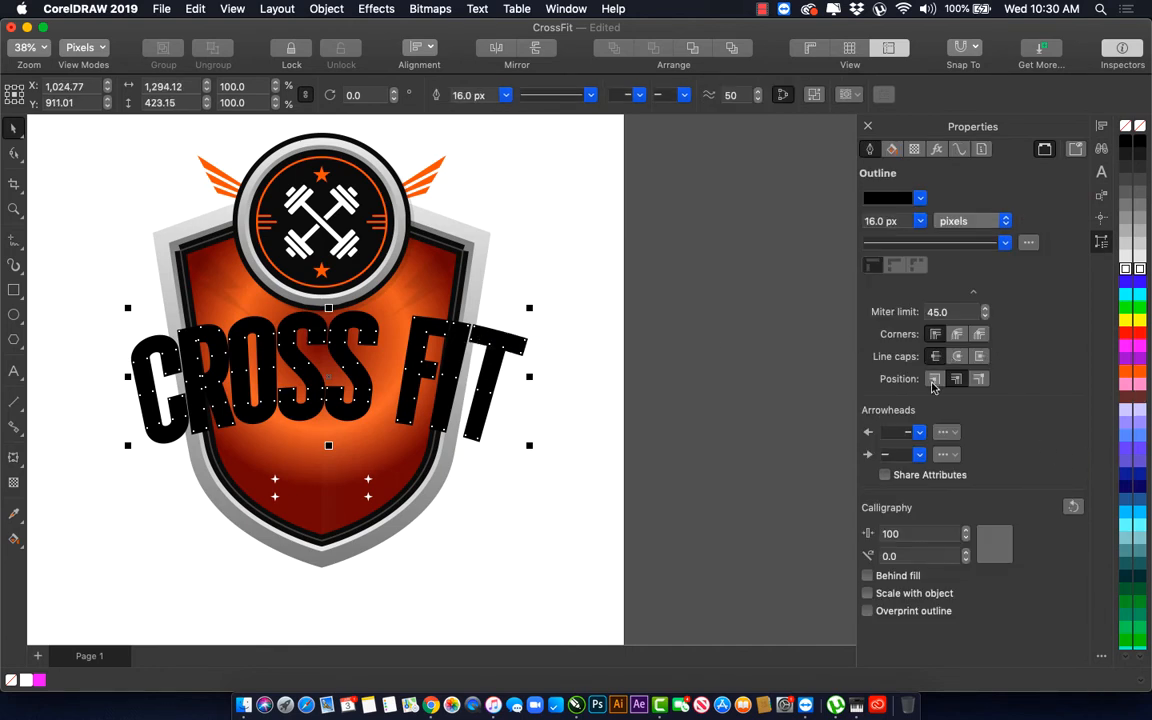
{"action": "left_click", "coordinate": [979, 379]}
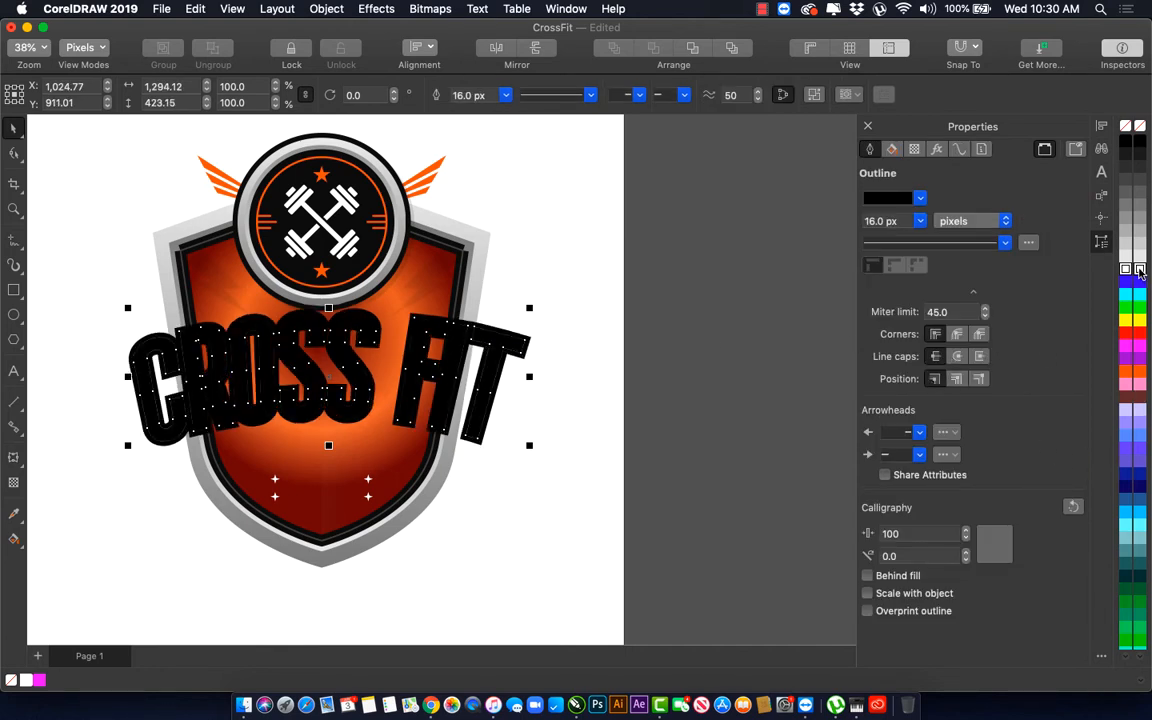
{"action": "right_click", "coordinate": [1139, 270]}
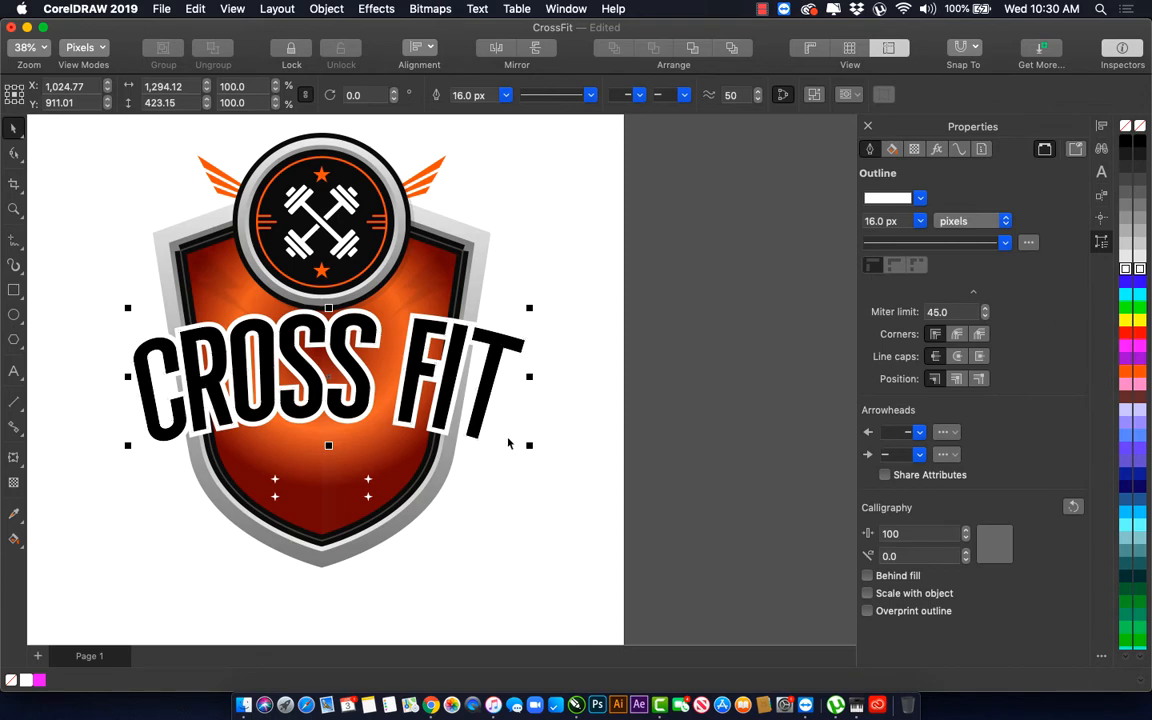
Step: Give the CROSS FIT letters a white fill and a black outline
{"action": "scroll", "coordinate": [510, 441], "scroll_direction": "up", "scroll_amount": 3}
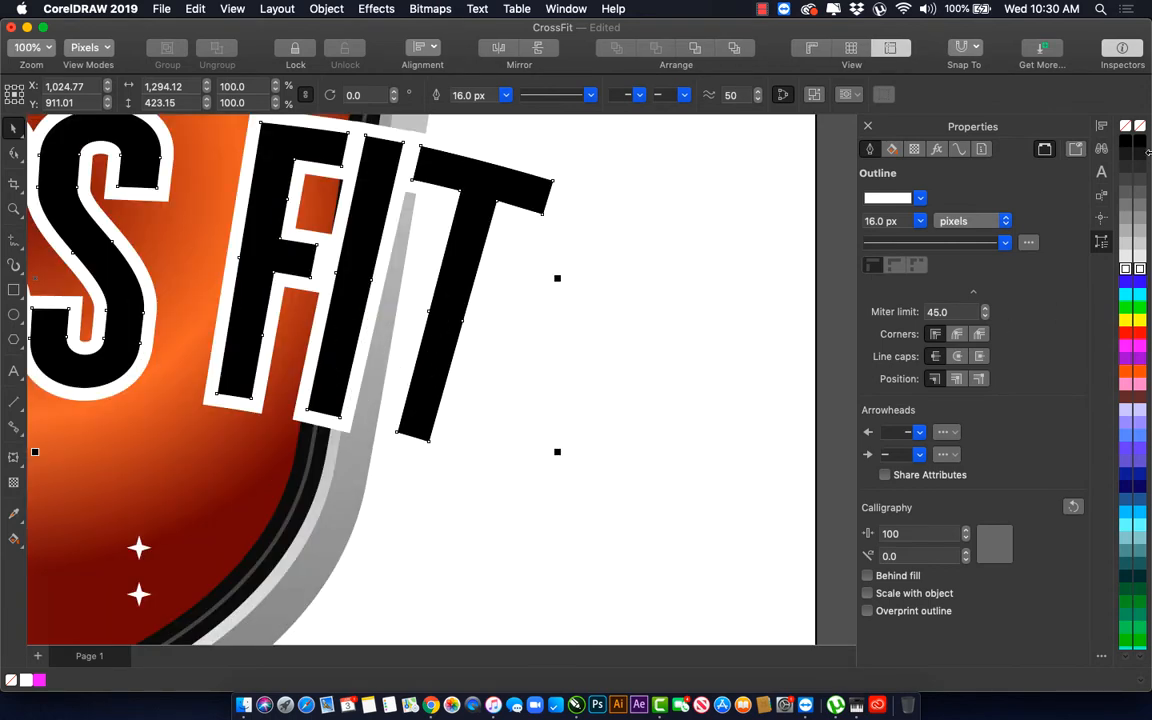
{"action": "left_click", "coordinate": [1126, 270]}
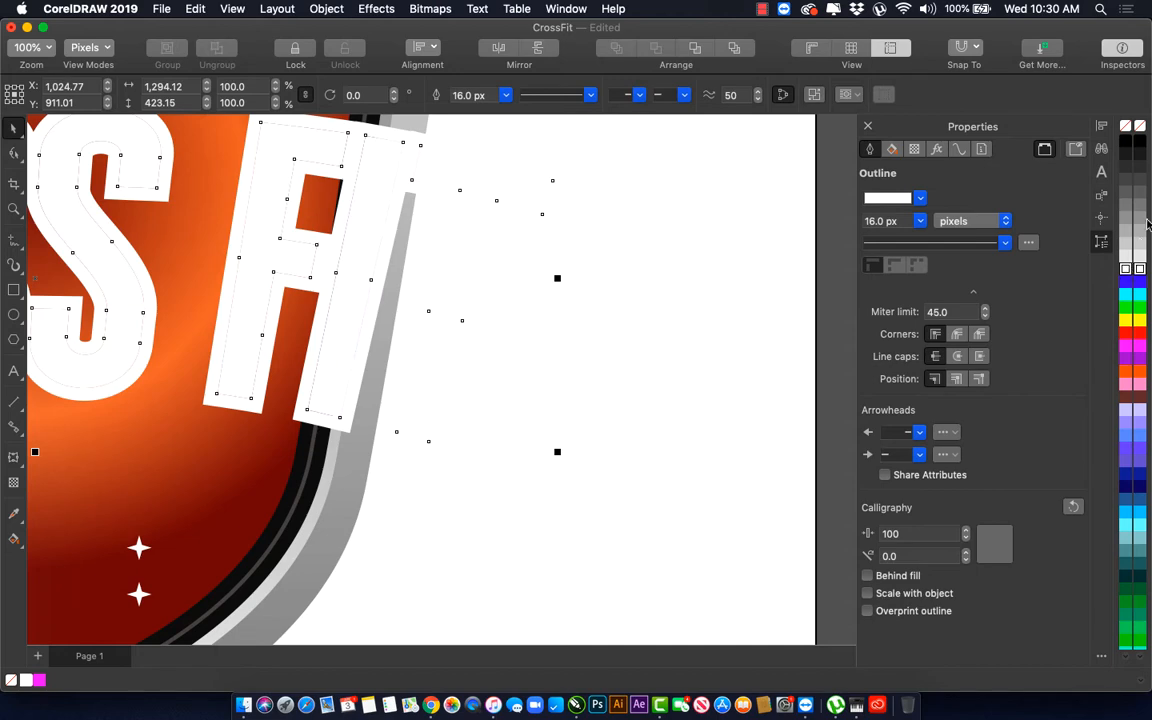
{"action": "right_click", "coordinate": [1126, 143]}
Step: Convert the black outline to a separate object, break it apart and weld the pieces into a solid backing behind the letters
{"action": "scroll", "coordinate": [375, 484], "scroll_direction": "down", "scroll_amount": 2}
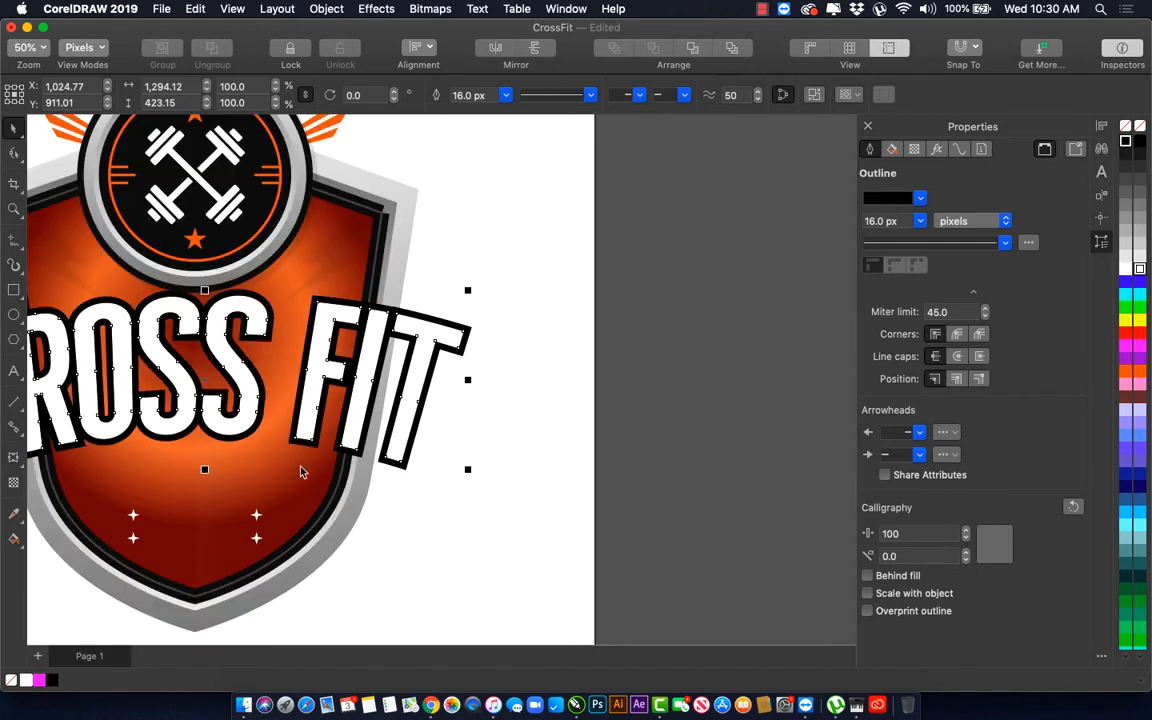
{"action": "key", "text": "h"}
{"action": "left_click_drag", "start_coordinate": [239, 437], "coordinate": [428, 392]}
{"action": "key", "text": "space"}
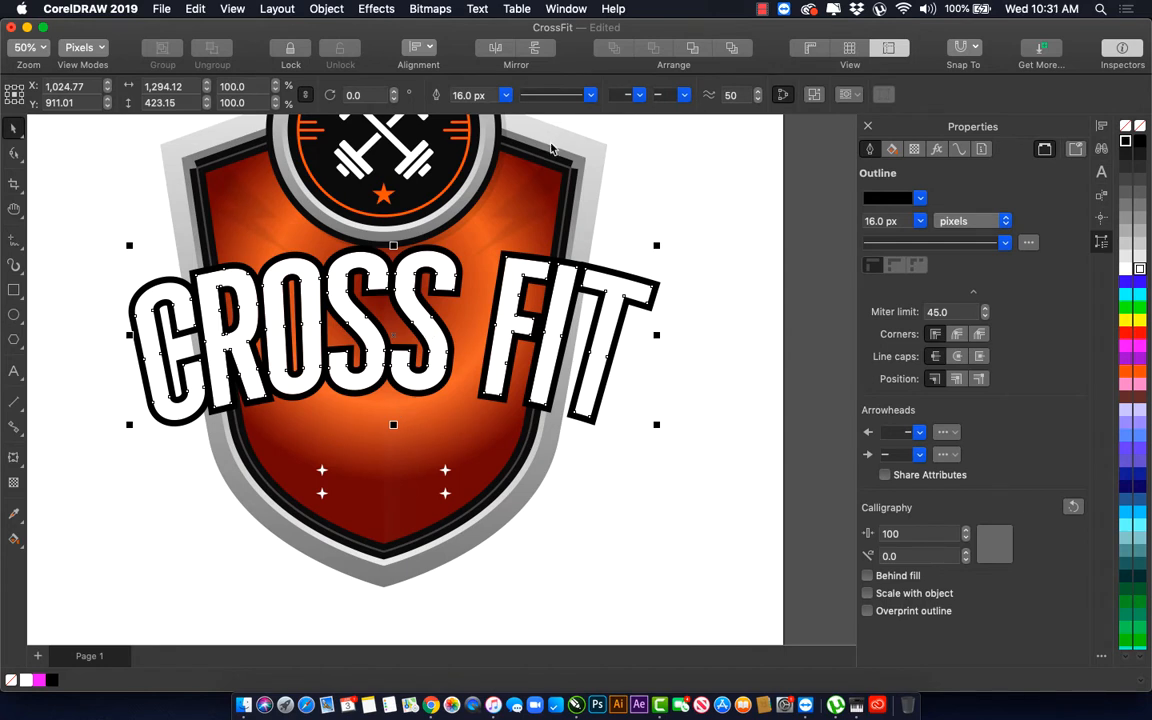
{"action": "key", "text": "super+shift+q"}
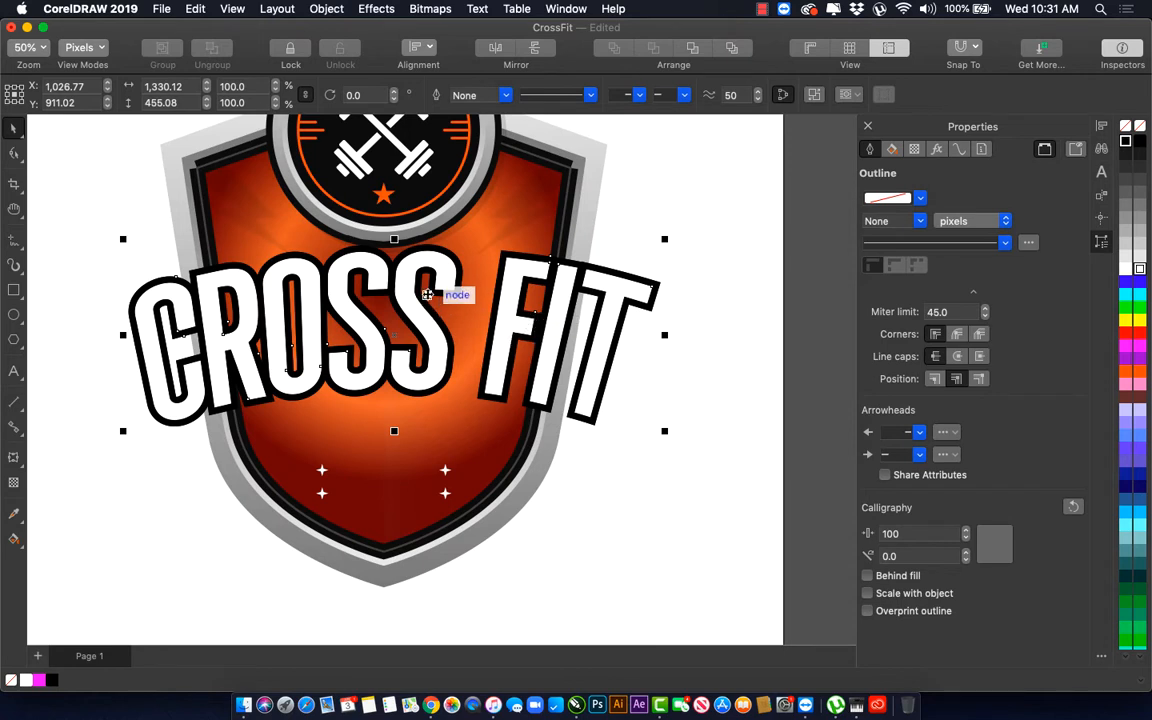
{"action": "key", "text": "super+k"}
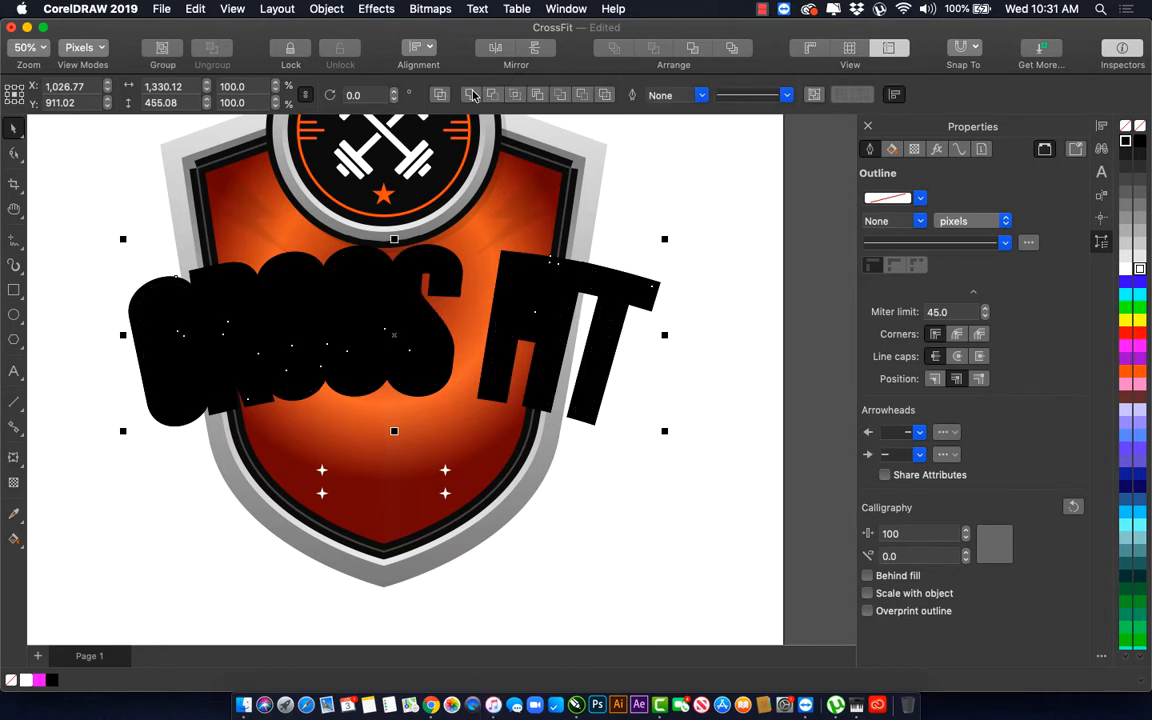
{"action": "left_click", "coordinate": [474, 95]}
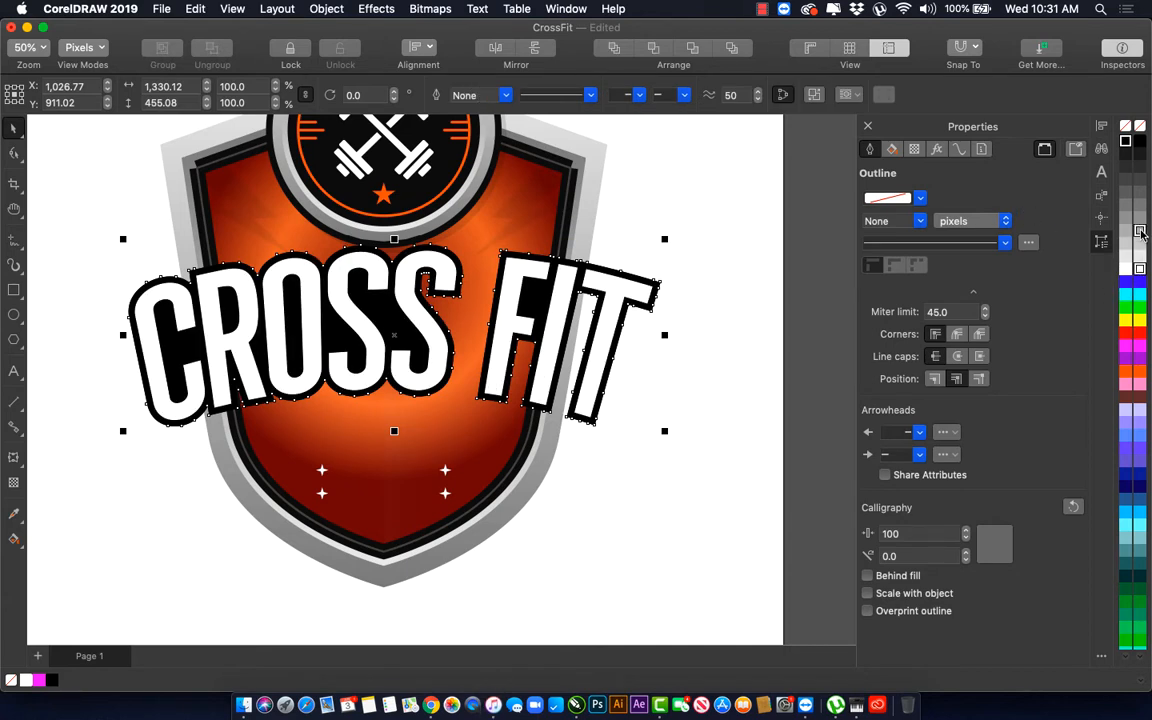
Step: Add a red 36 px outline to the black backing shape behind the CROSS FIT letters
{"action": "right_click", "coordinate": [1138, 337]}
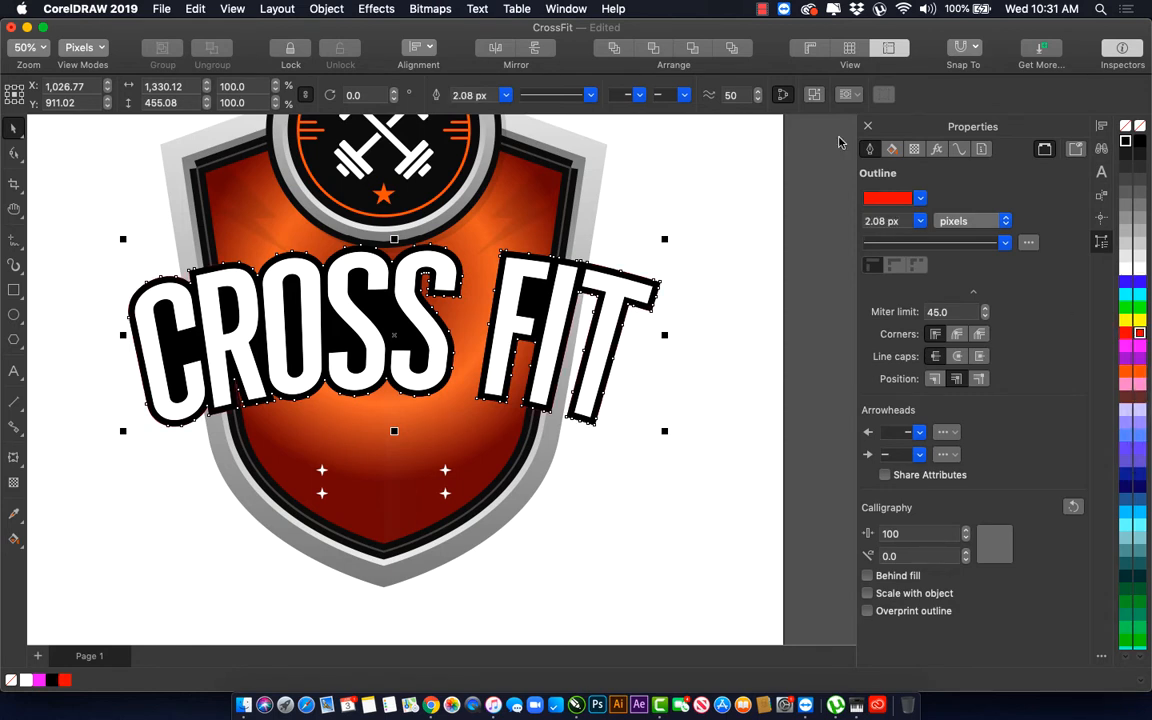
{"action": "left_click", "coordinate": [505, 96]}
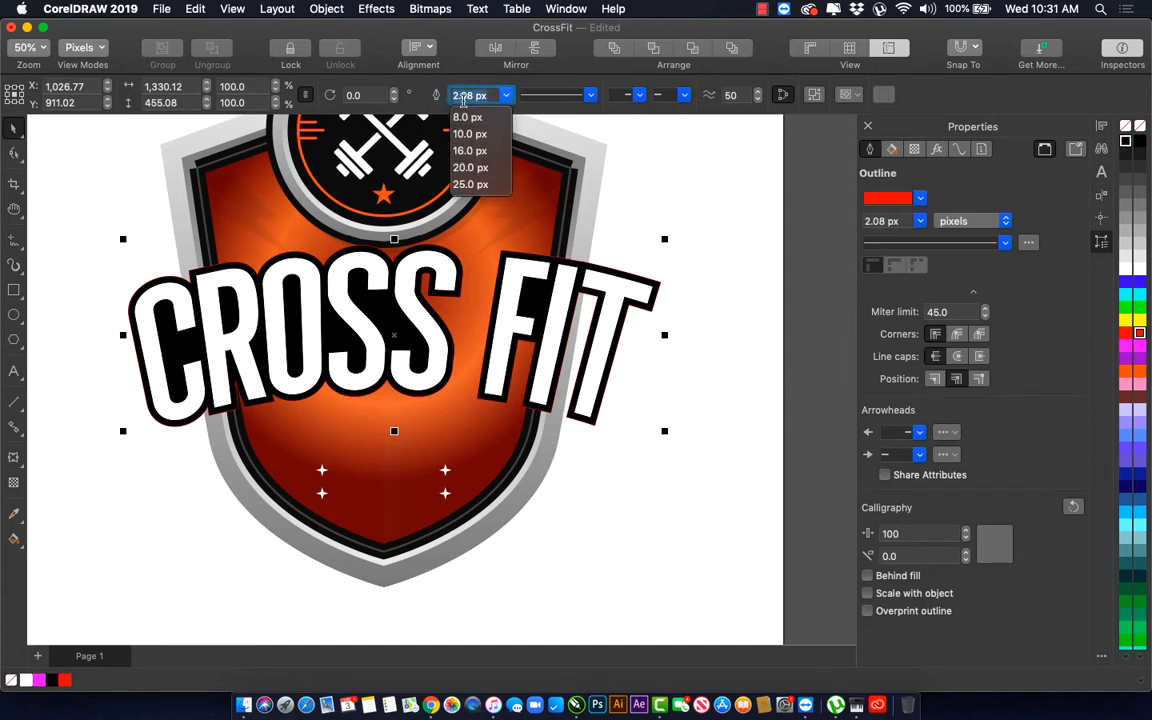
{"action": "type", "text": "36"}
{"action": "key", "text": "Return"}
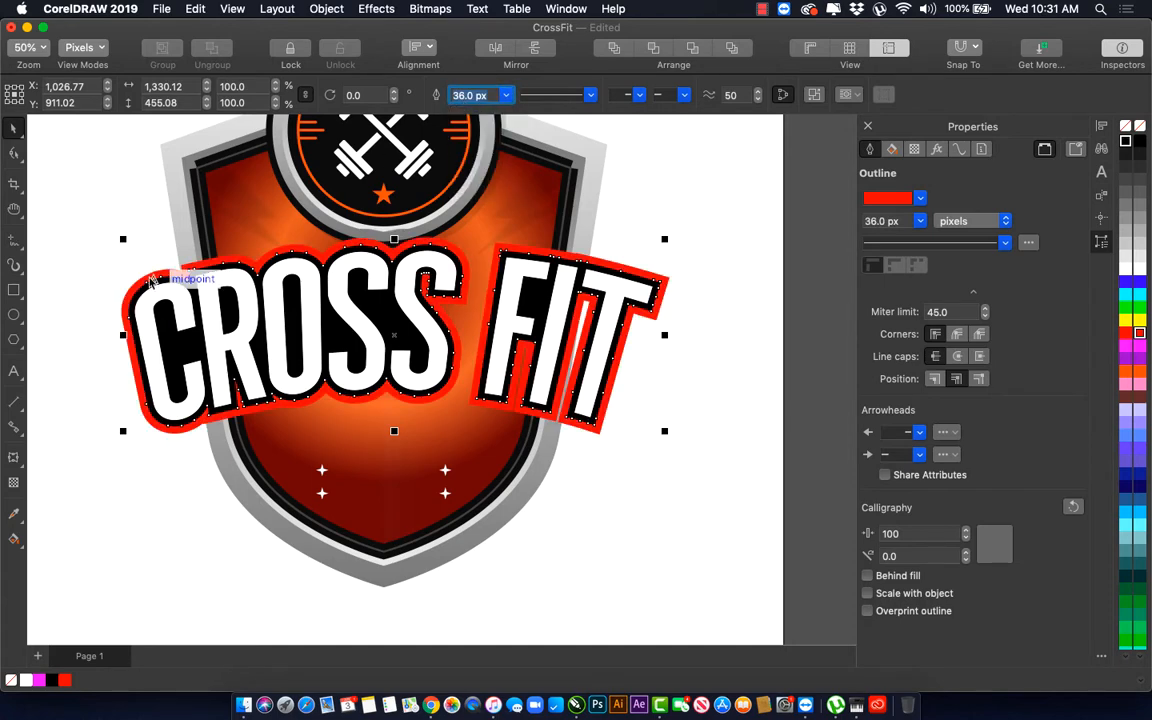
Step: Switch to the Enhanced view mode and check the red outline's edge around the letter C
{"action": "scroll", "coordinate": [145, 253], "scroll_direction": "up", "scroll_amount": 2}
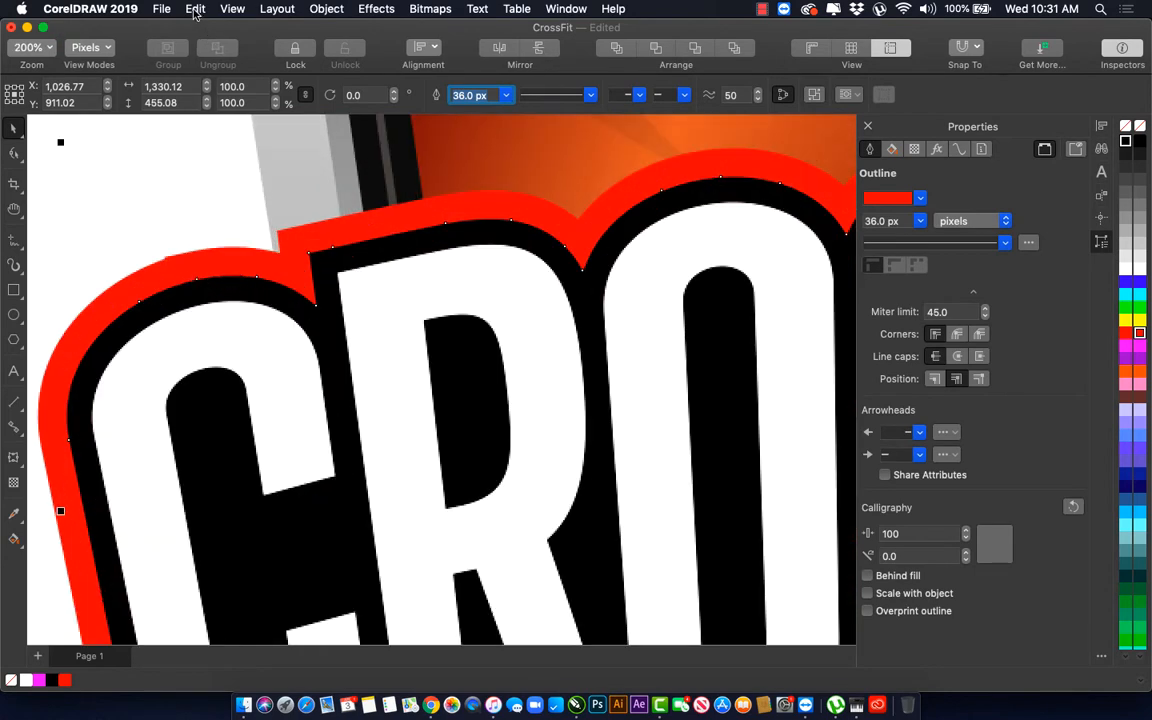
{"action": "left_click", "coordinate": [232, 8]}
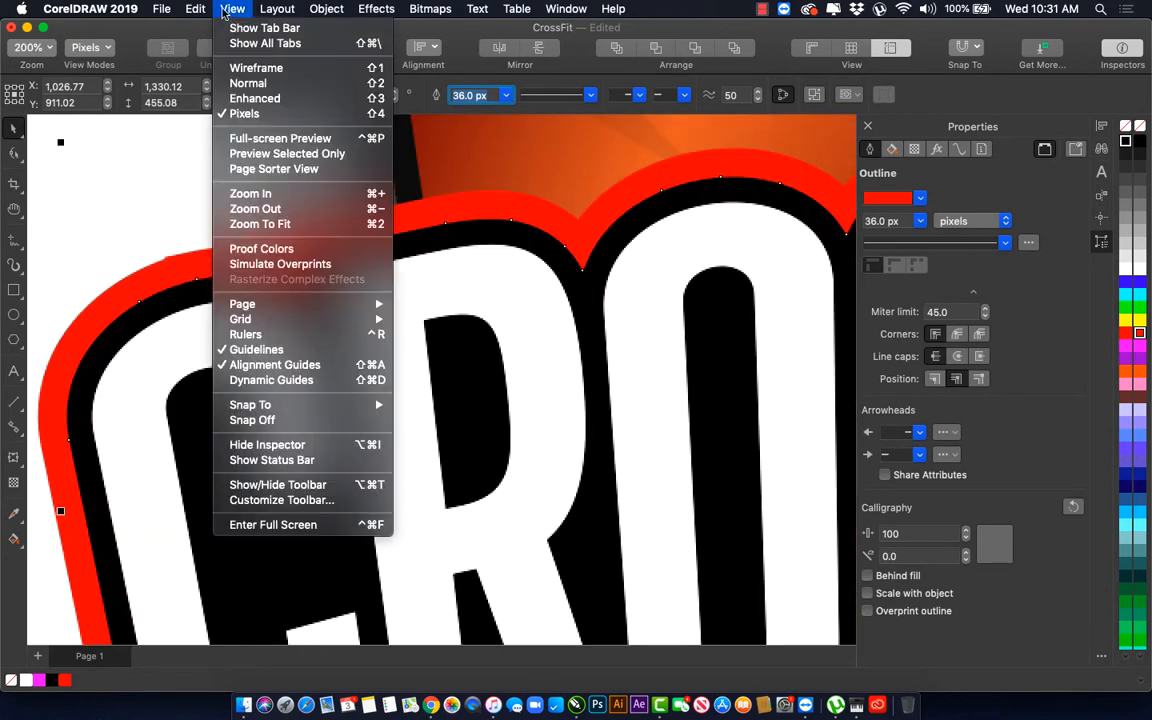
{"action": "left_click", "coordinate": [255, 98]}
{"action": "left_click", "coordinate": [199, 259]}
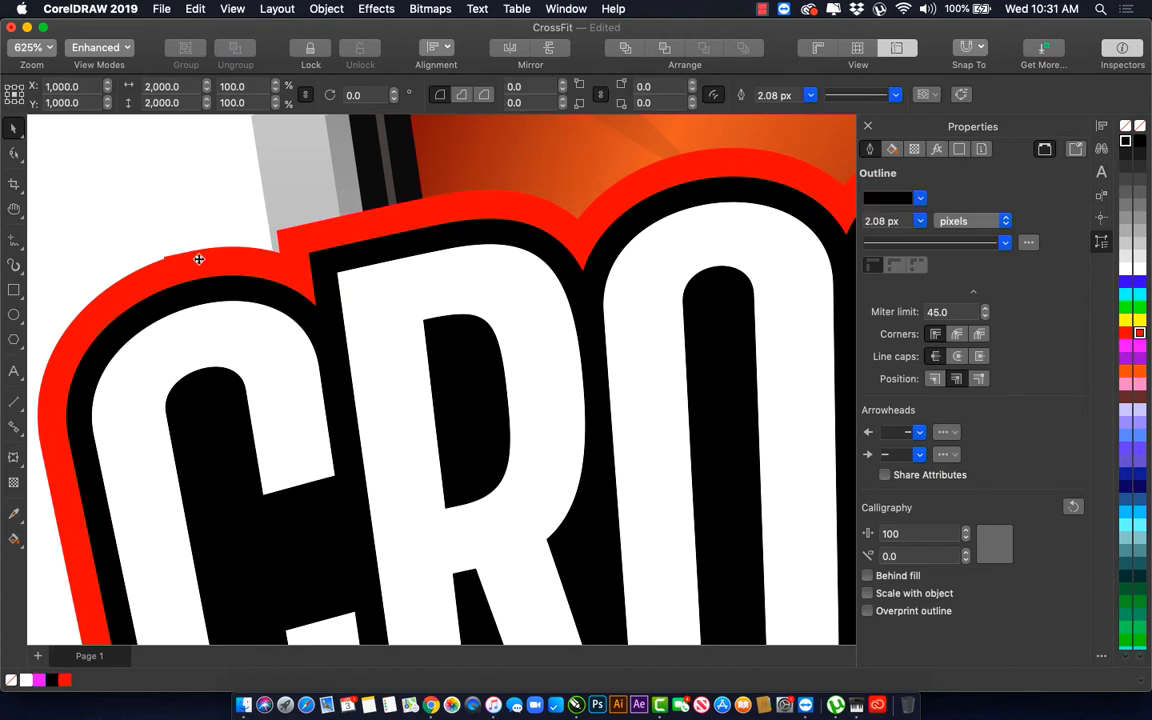
{"action": "scroll", "coordinate": [199, 259], "scroll_direction": "down", "scroll_amount": 2}
{"action": "scroll", "coordinate": [205, 260], "scroll_direction": "down", "scroll_amount": 2}
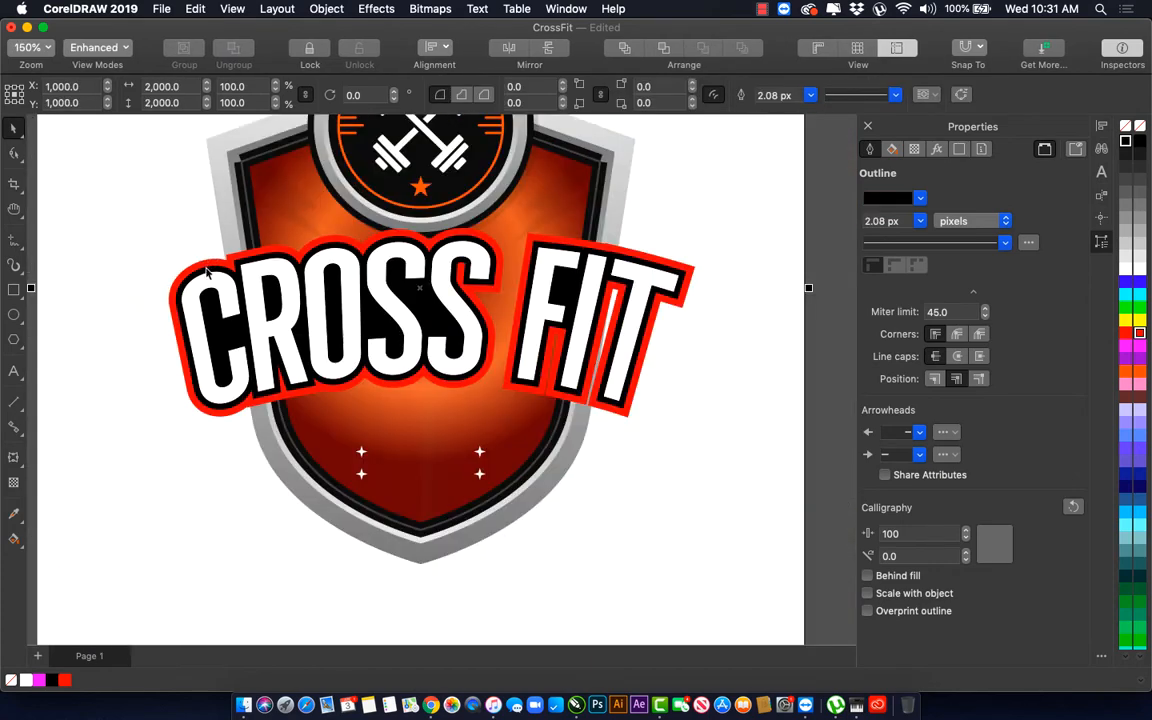
Step: Select the black backing shape again and set its red outline to round corners
{"action": "left_click", "coordinate": [199, 270]}
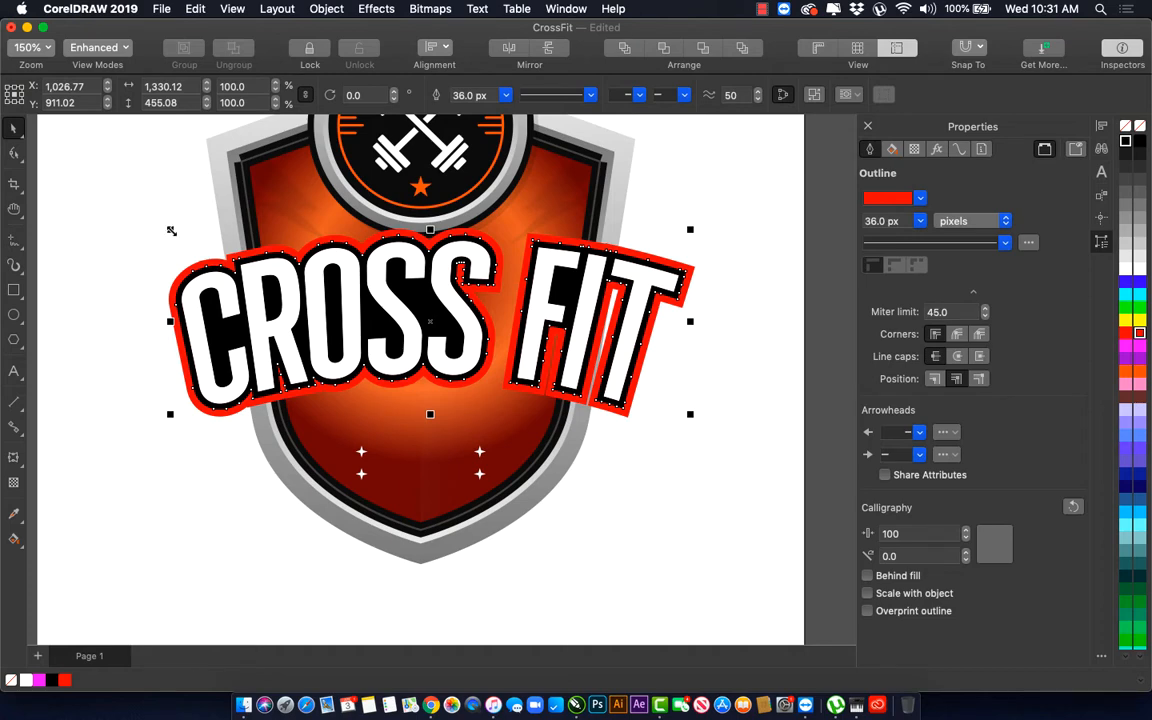
{"action": "scroll", "coordinate": [171, 231], "scroll_direction": "up", "scroll_amount": 2}
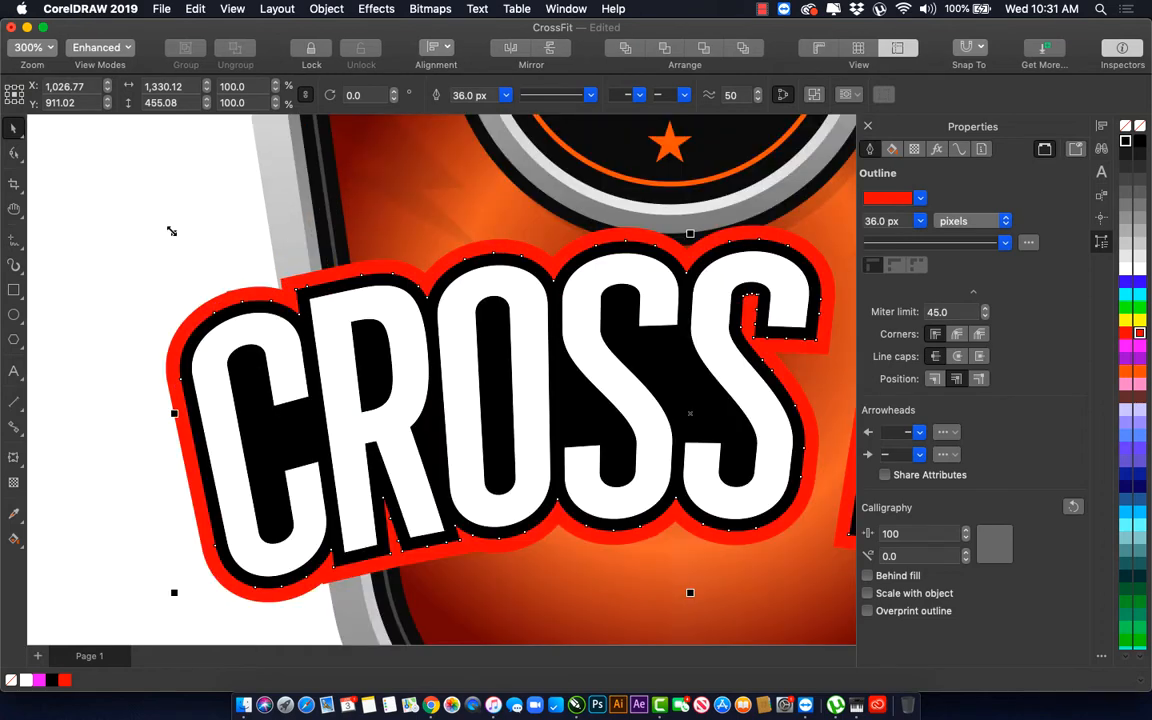
{"action": "scroll", "coordinate": [171, 231], "scroll_direction": "down", "scroll_amount": 4}
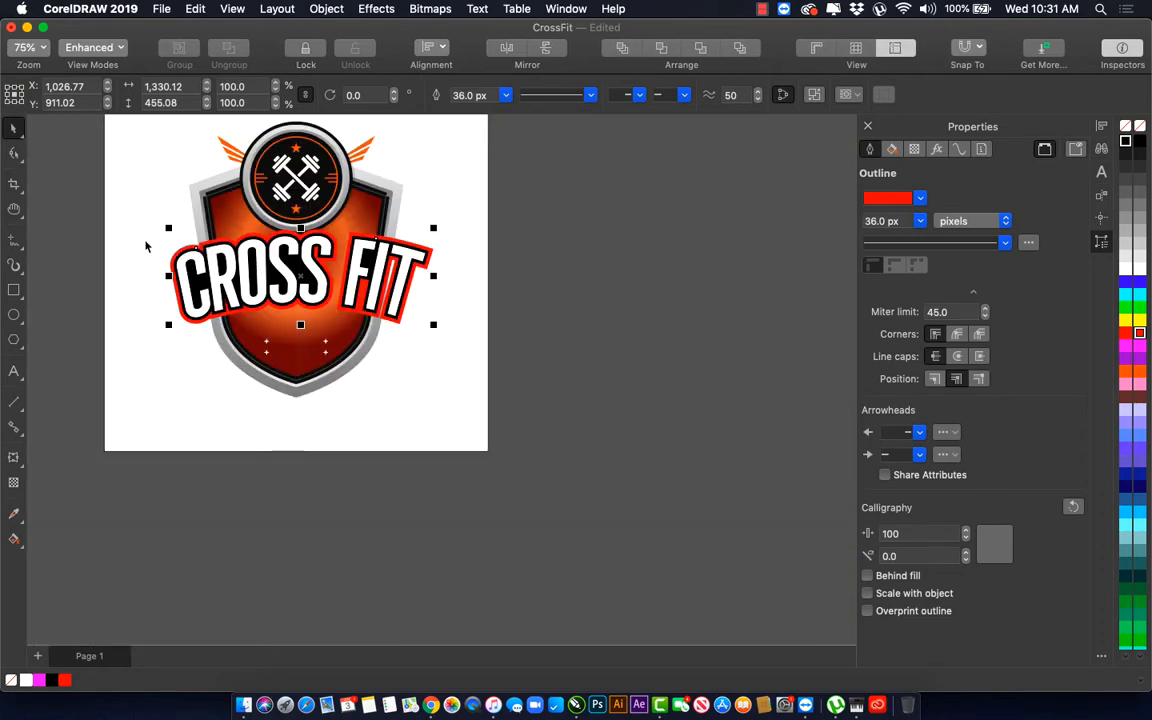
{"action": "key", "text": "z"}
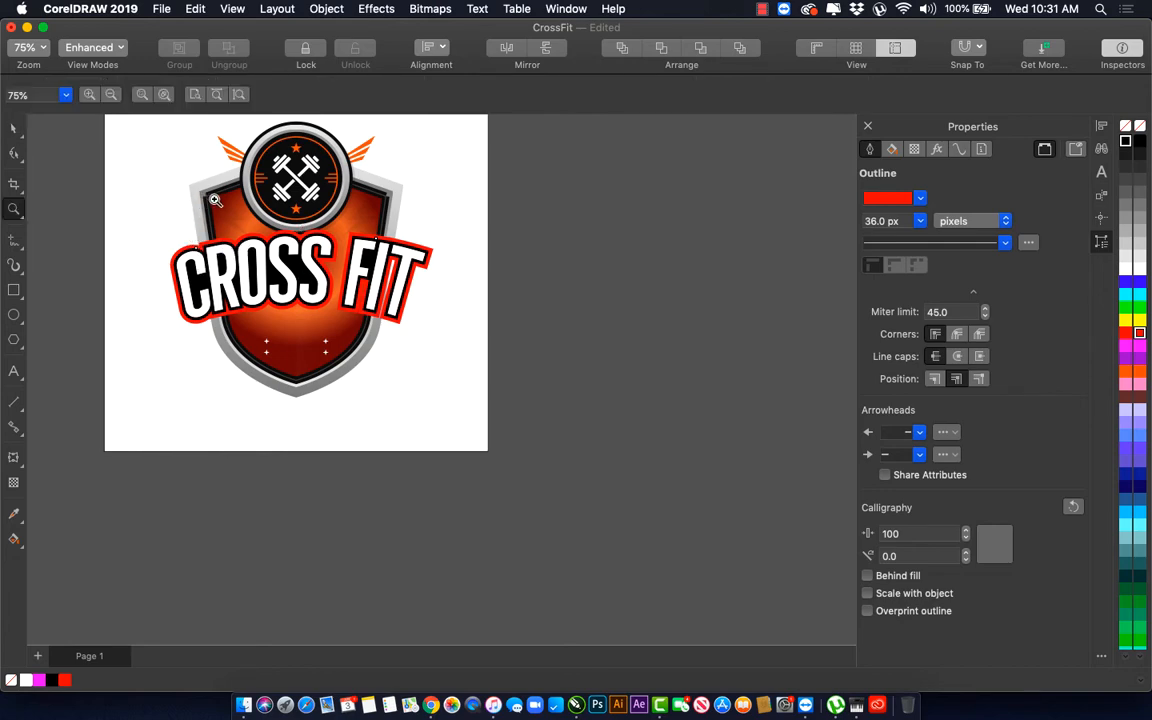
{"action": "left_click", "coordinate": [170, 248]}
{"action": "key", "text": "space"}
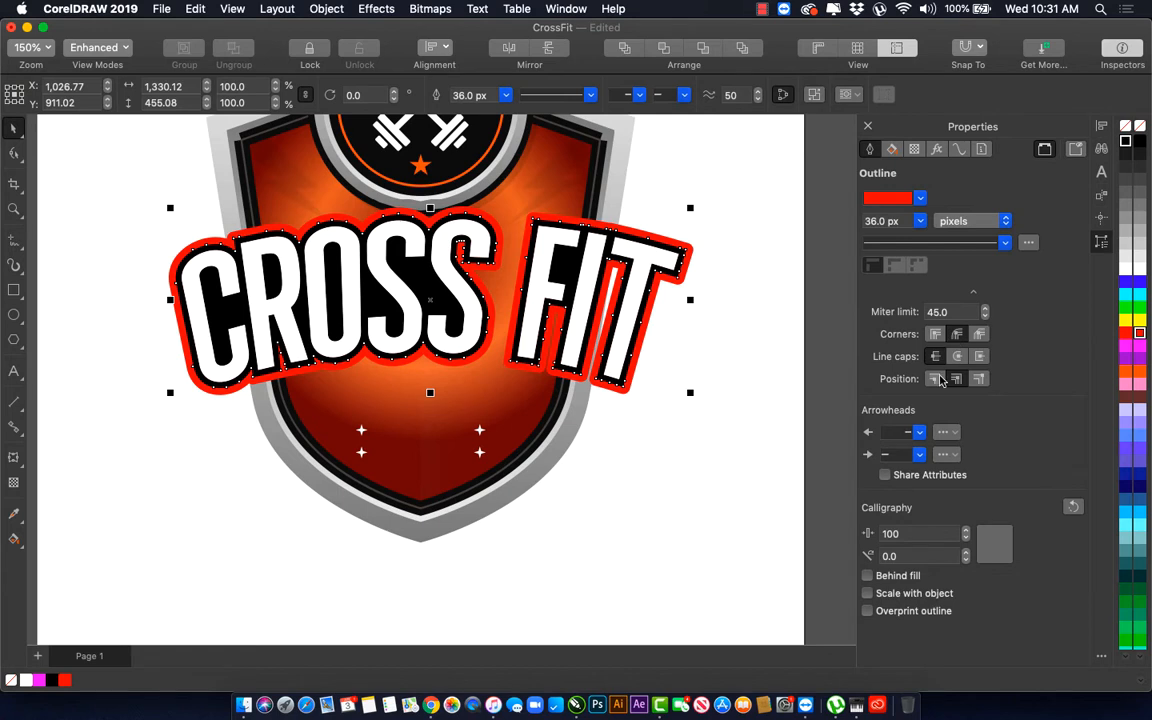
Step: Position the red outline fully outside the black backing shape and check its edge around the letters
{"action": "left_click", "coordinate": [933, 379]}
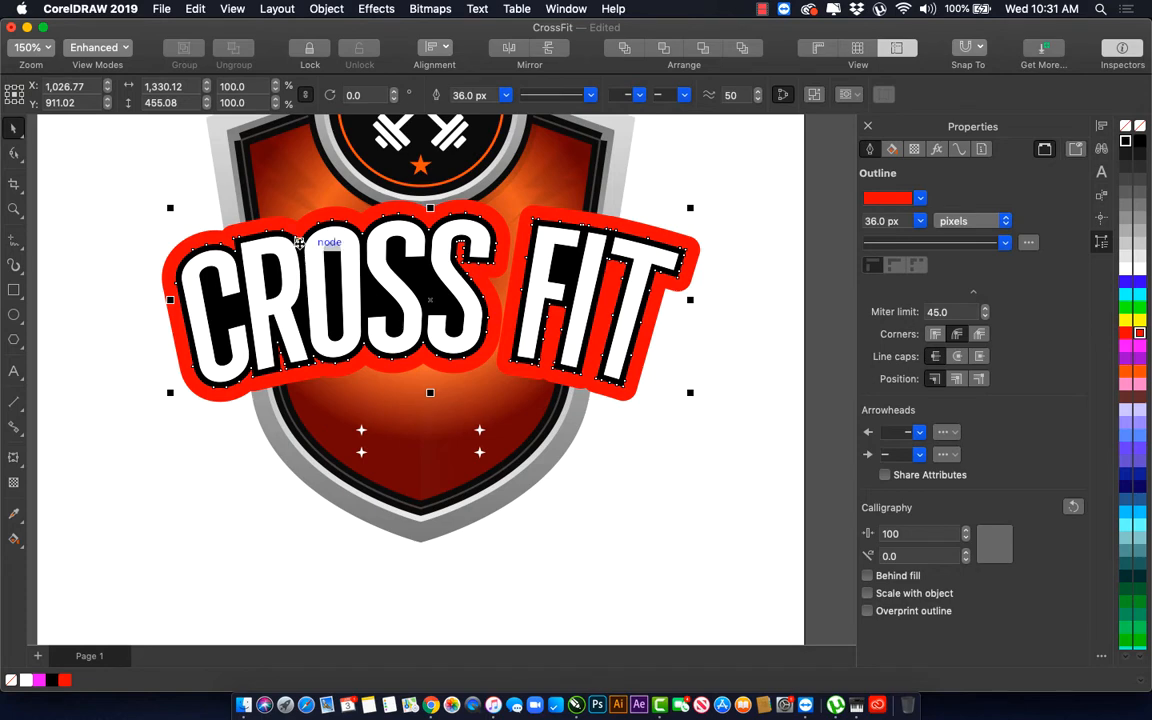
{"action": "scroll", "coordinate": [298, 243], "scroll_direction": "up", "scroll_amount": 5}
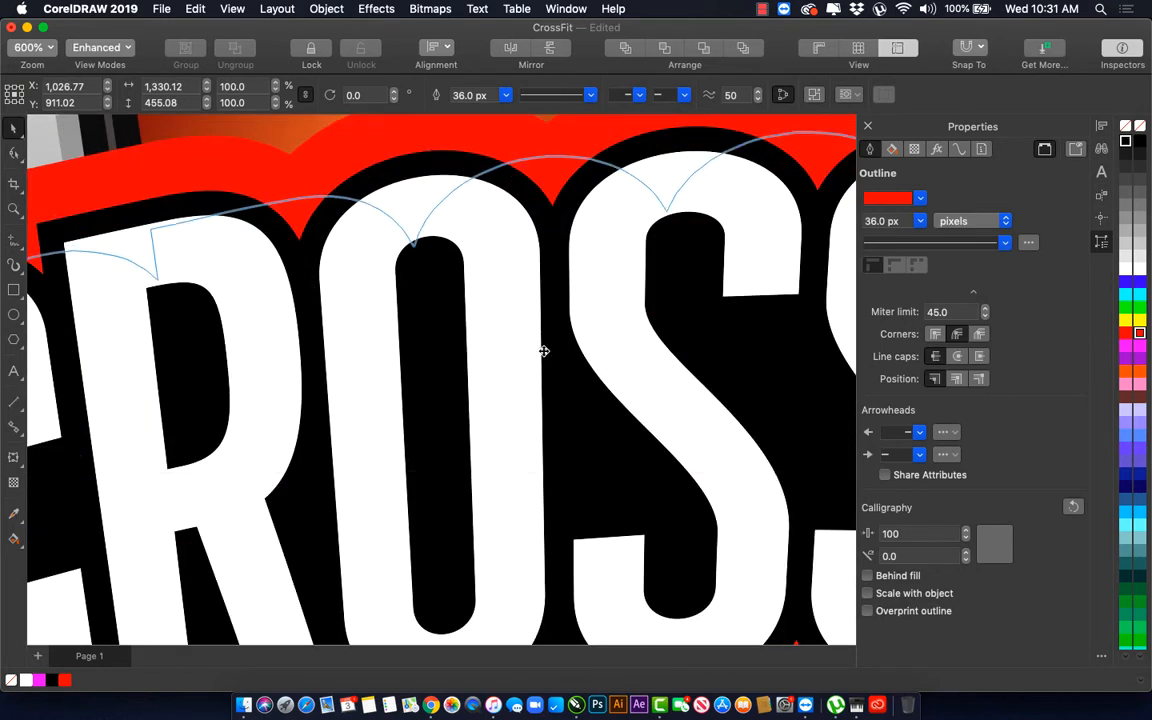
{"action": "left_click", "coordinate": [370, 248]}
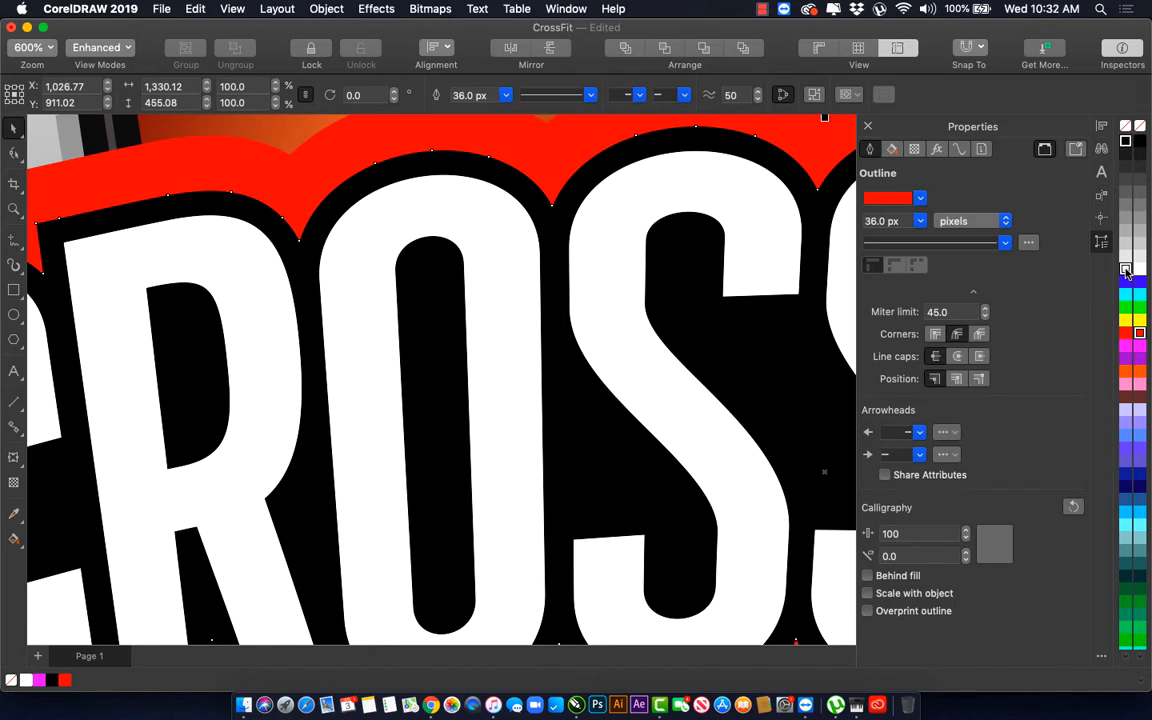
{"action": "left_click", "coordinate": [1125, 270]}
{"action": "scroll", "coordinate": [553, 257], "scroll_direction": "down", "scroll_amount": 5}
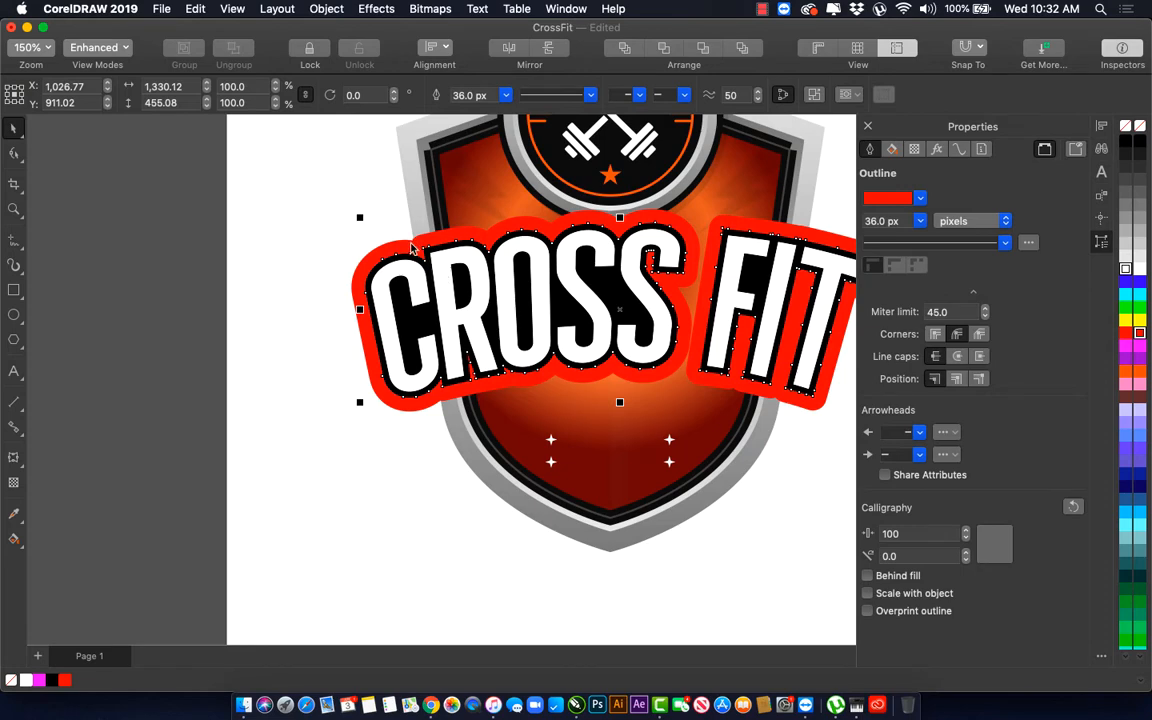
{"action": "scroll", "coordinate": [411, 248], "scroll_direction": "up", "scroll_amount": 2}
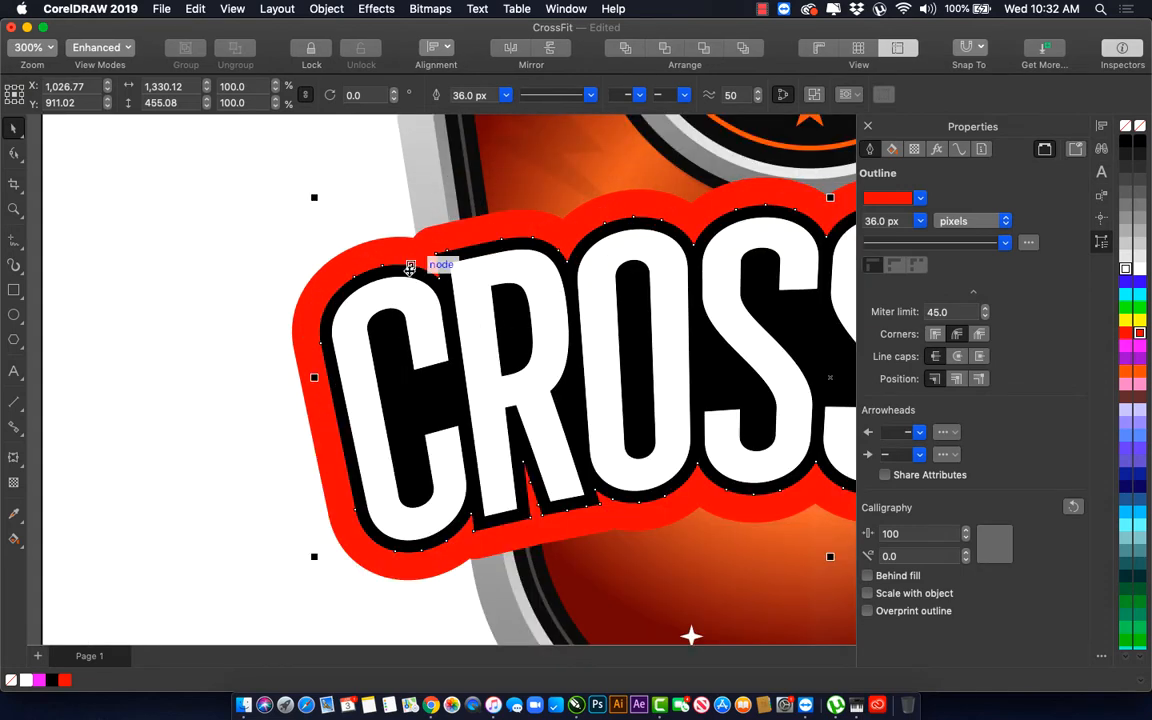
Step: Undo the red outline on the black backing shape, including its width, corner and position settings
{"action": "key", "text": "super+z"}
{"action": "key", "text": "super+z"}
{"action": "key", "text": "super+z"}
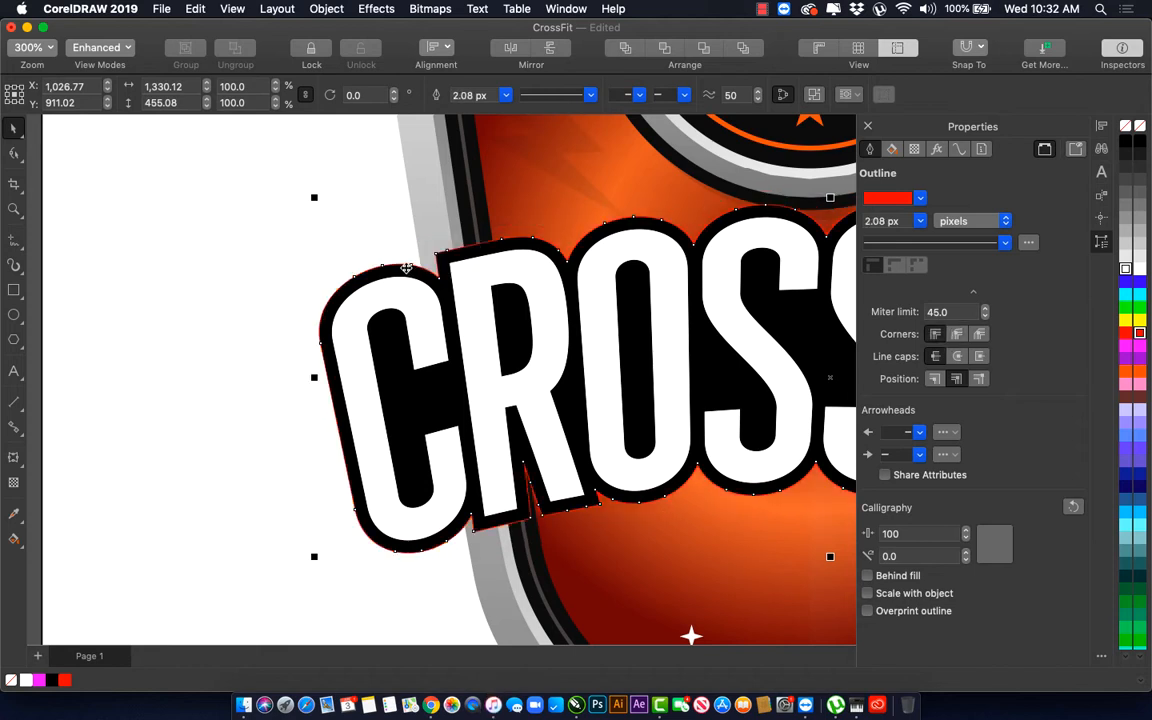
{"action": "key", "text": "super+z"}
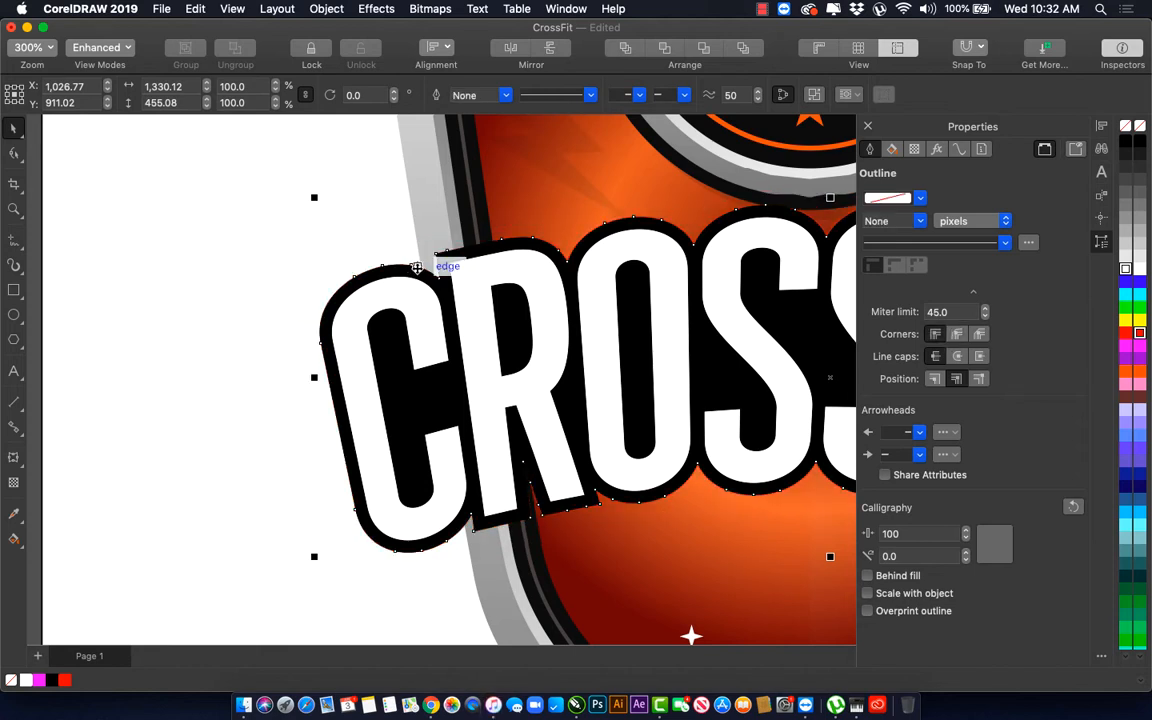
Step: Add a black 22 px outline to the backing shape and convert it to a separate object
{"action": "left_click", "coordinate": [465, 95]}
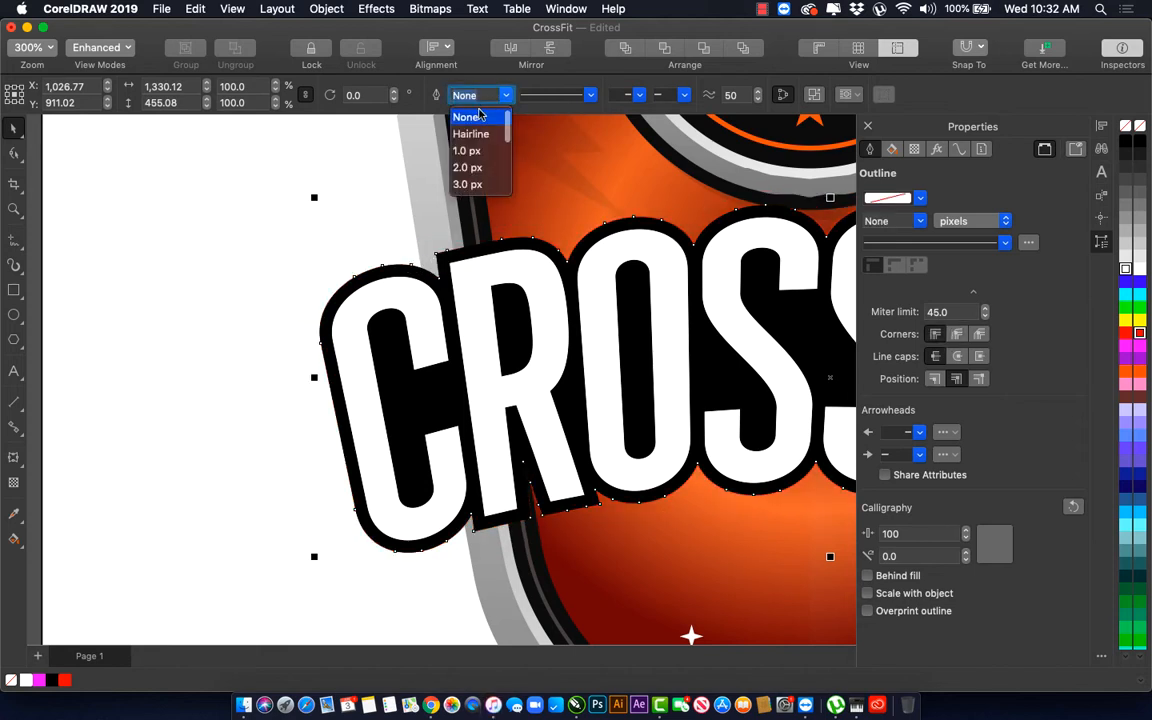
{"action": "type", "text": "22"}
{"action": "key", "text": "Return"}
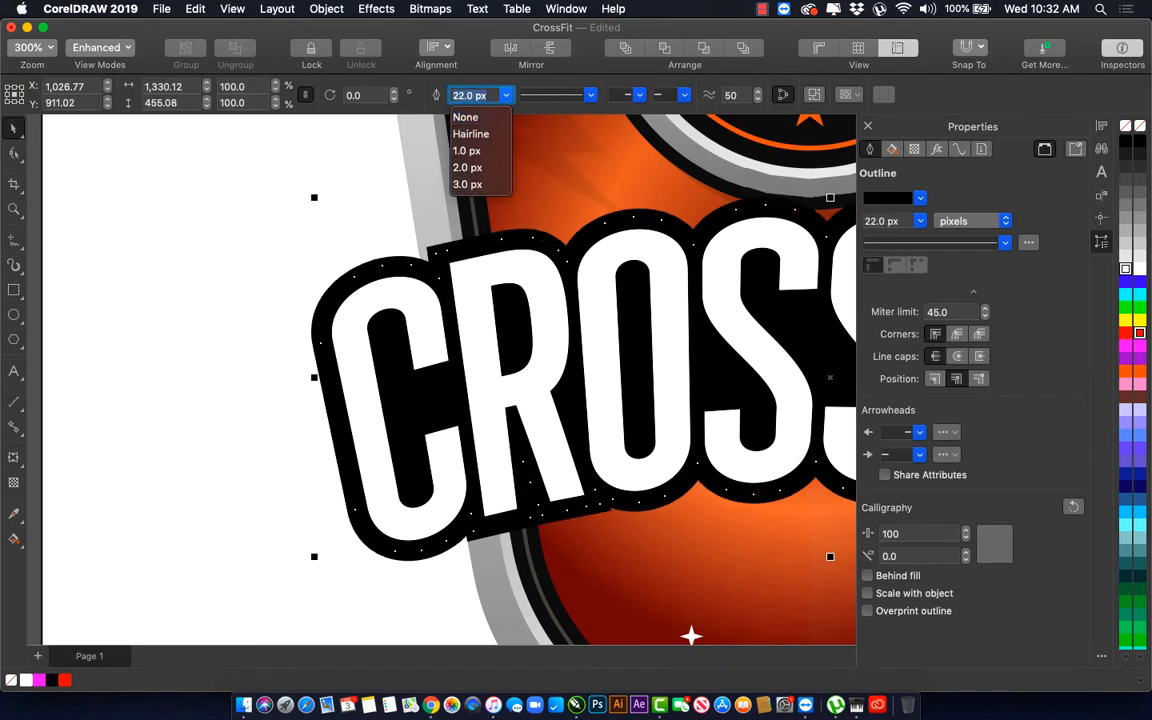
{"action": "left_click", "coordinate": [350, 276]}
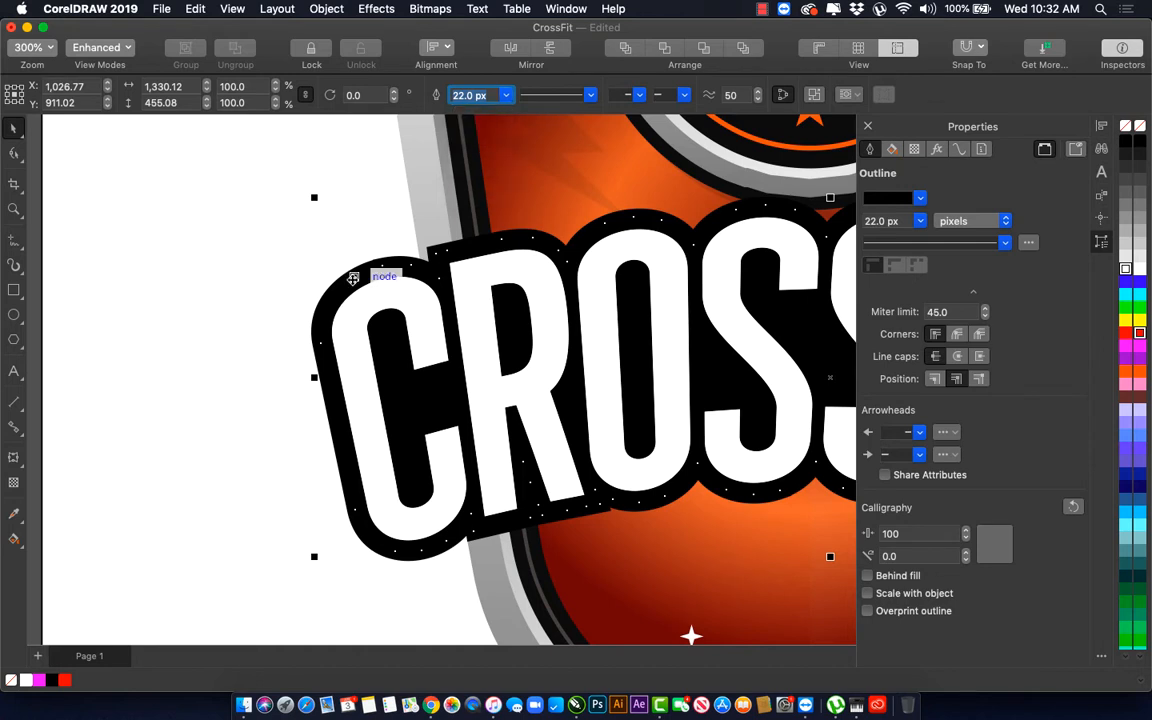
{"action": "left_click", "coordinate": [352, 282]}
{"action": "left_click", "coordinate": [352, 284]}
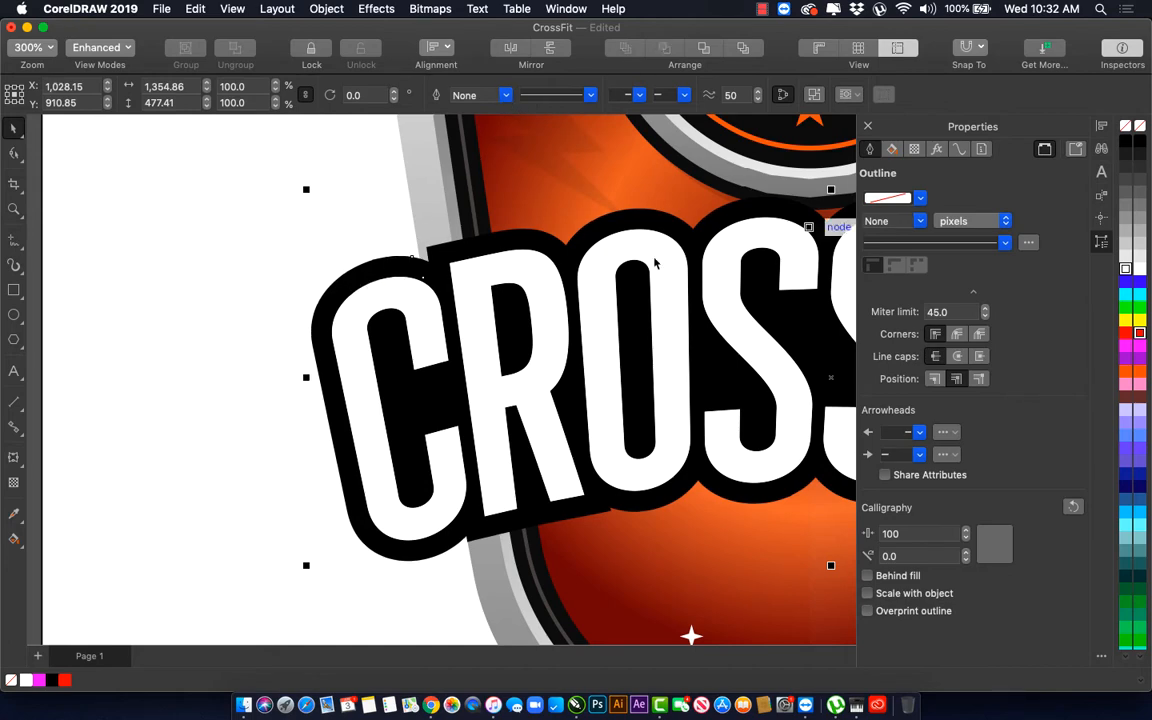
Step: Break the converted black outline apart and weld the pieces into one solid shape
{"action": "left_click_drag", "start_coordinate": [548, 244], "coordinate": [612, 316]}
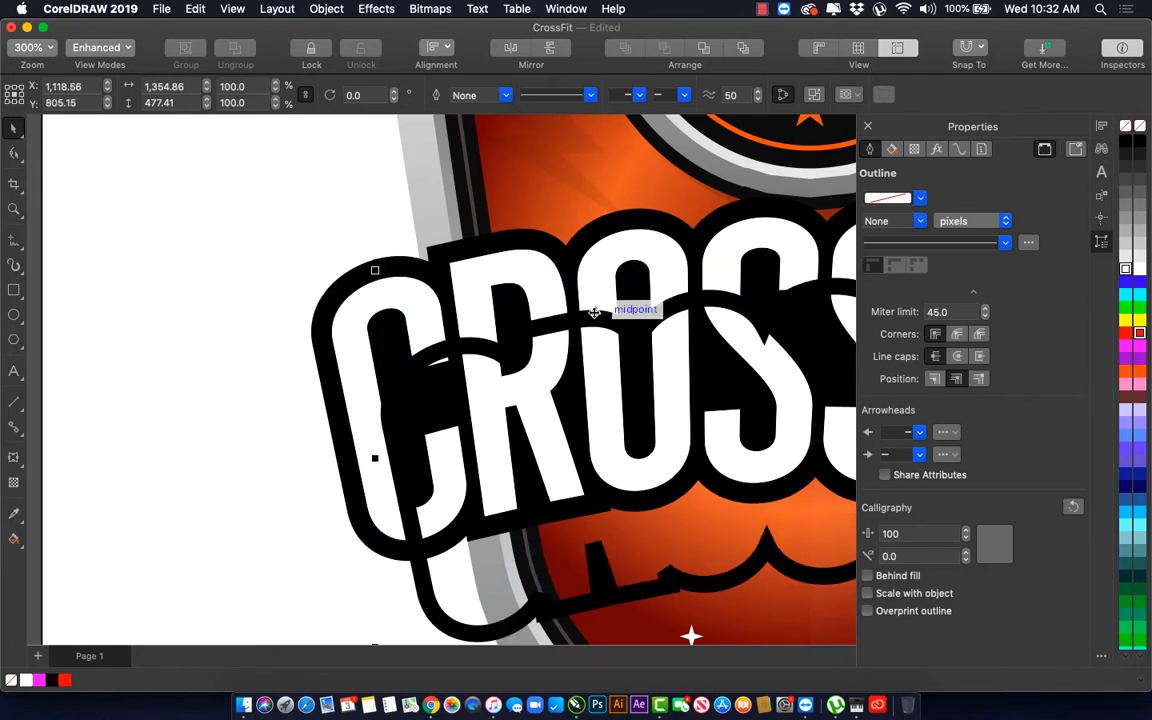
{"action": "key", "text": "super+z"}
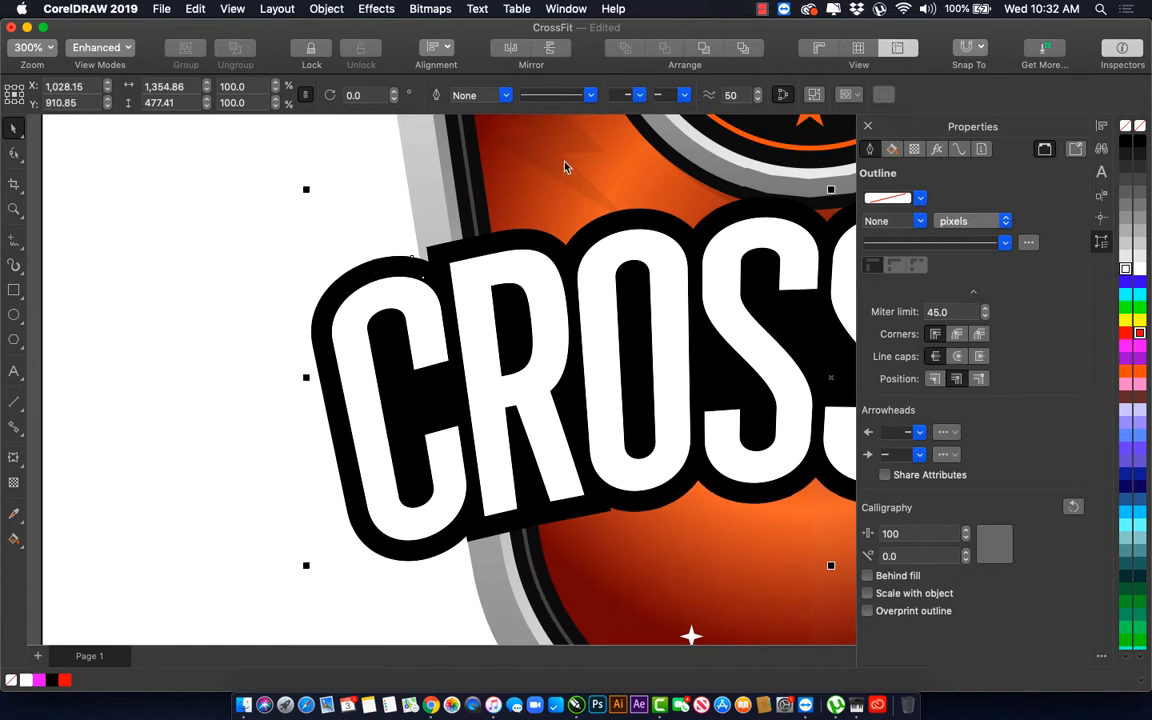
{"action": "key", "text": "super+k"}
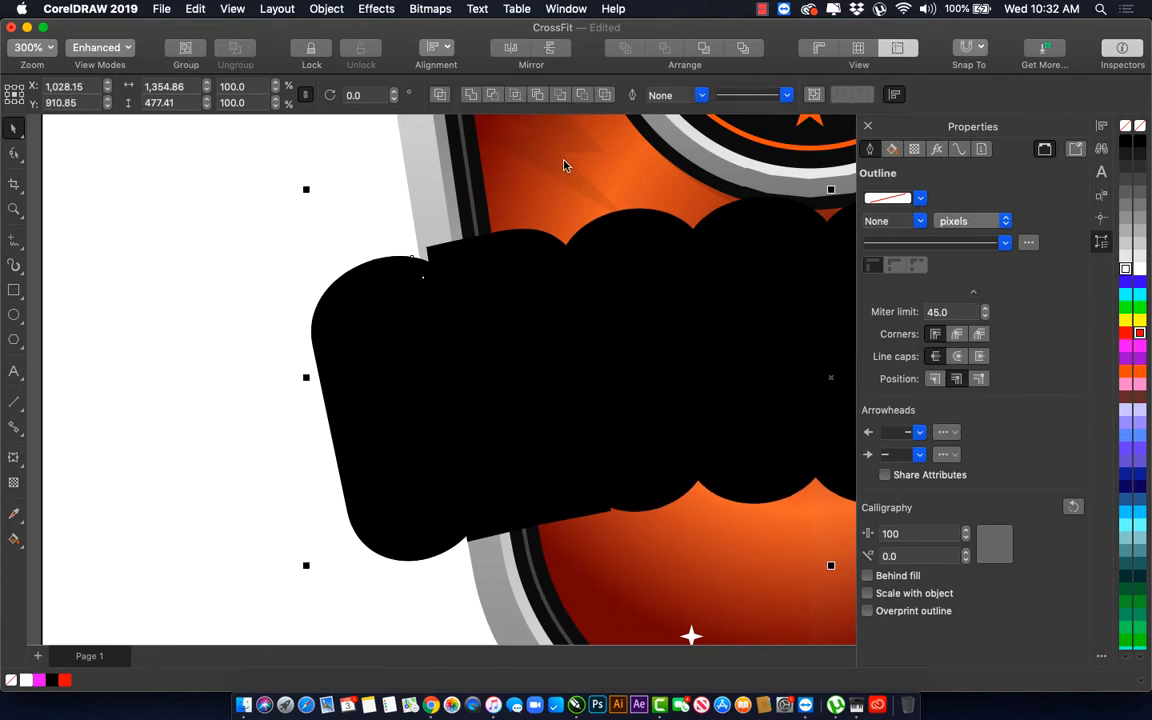
{"action": "left_click", "coordinate": [470, 96]}
Step: Give the welded black shape a red 24 px outline and send it behind the white CROSS FIT letters
{"action": "left_click", "coordinate": [480, 96]}
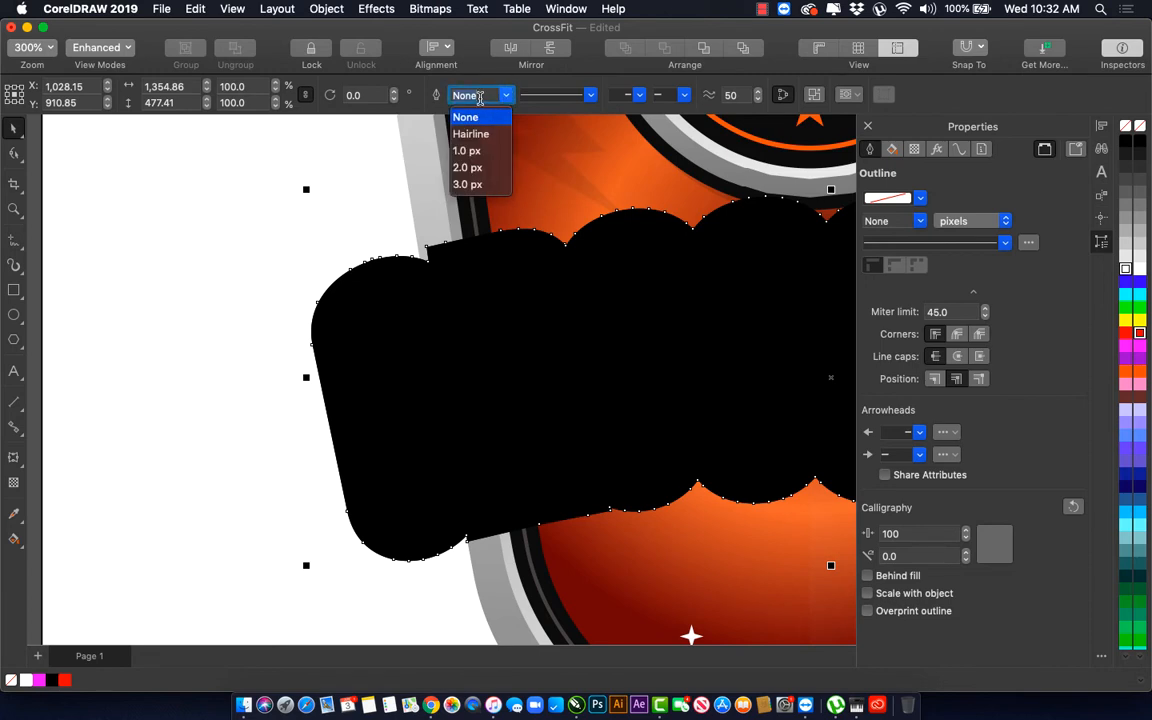
{"action": "type", "text": "24"}
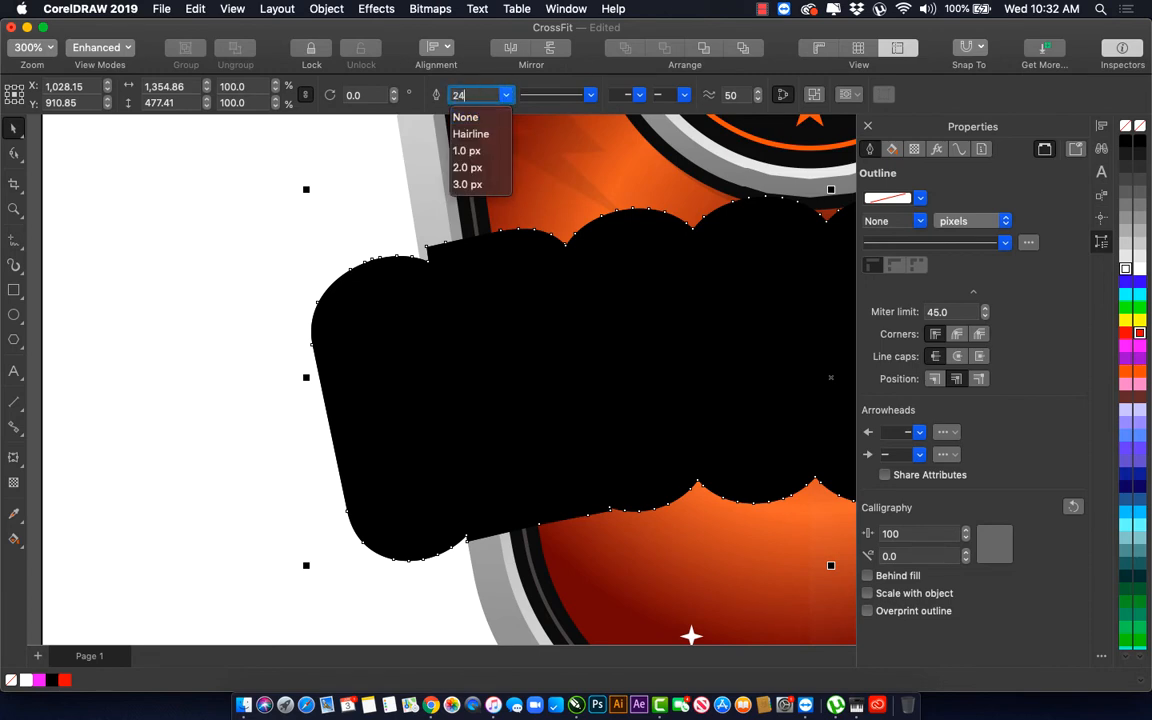
{"action": "key", "text": "Return"}
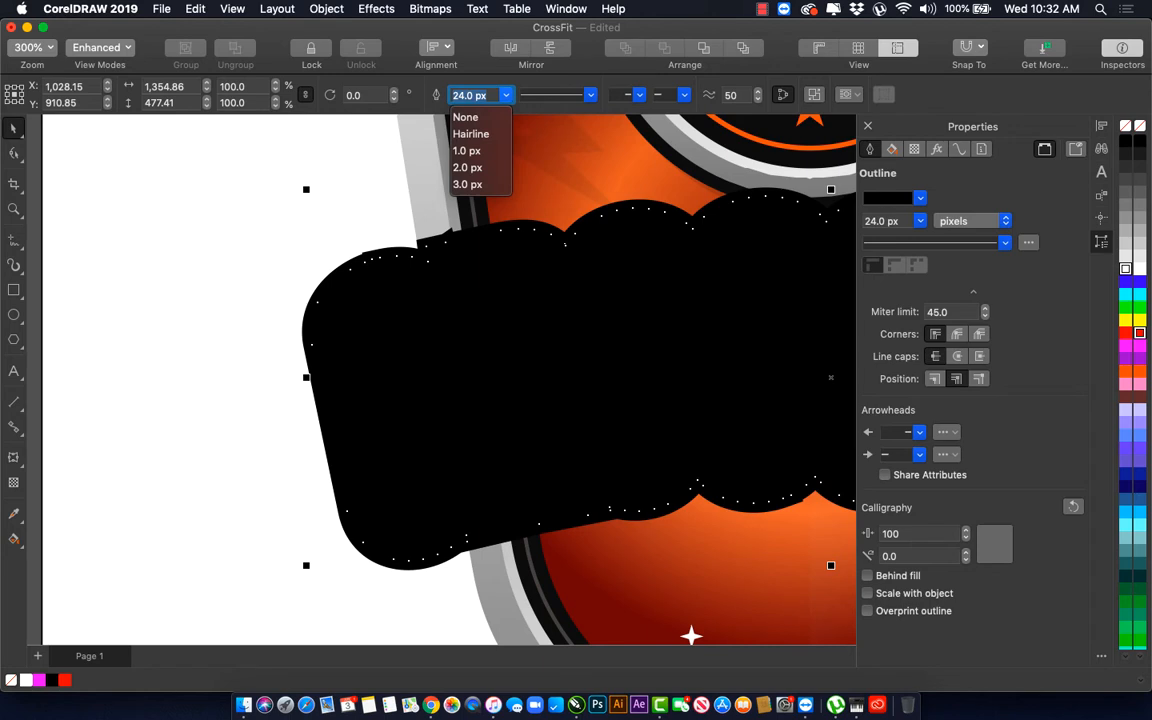
{"action": "left_click", "coordinate": [591, 349]}
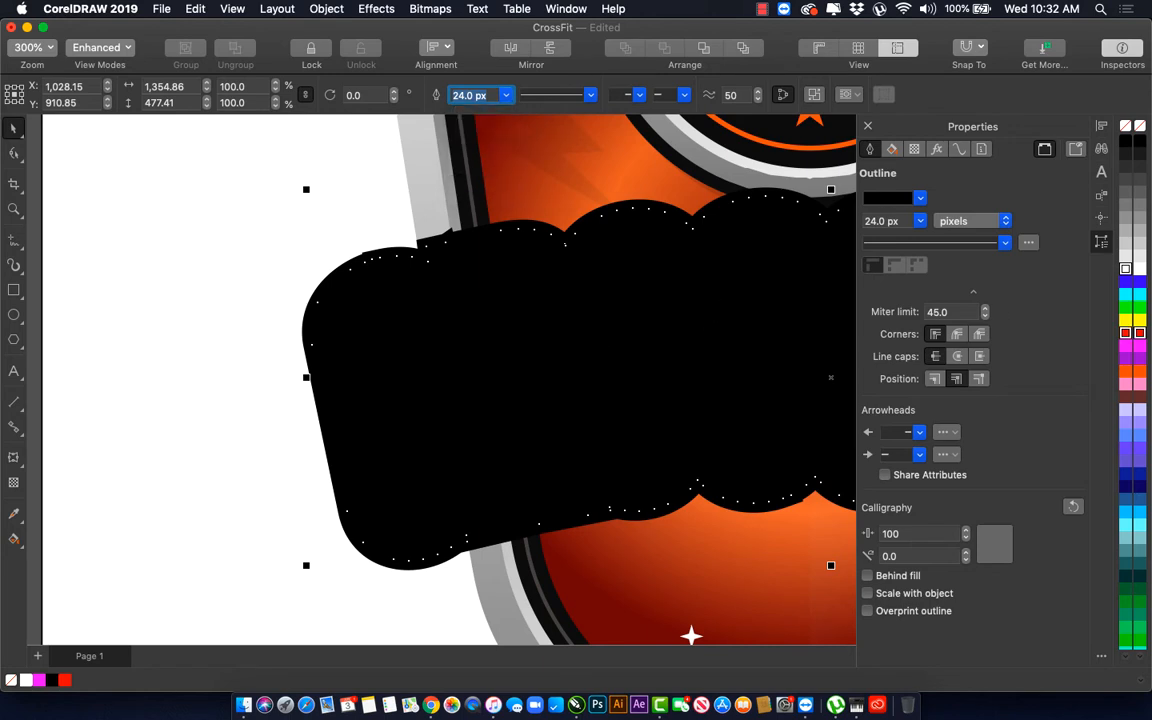
{"action": "left_click", "coordinate": [663, 276]}
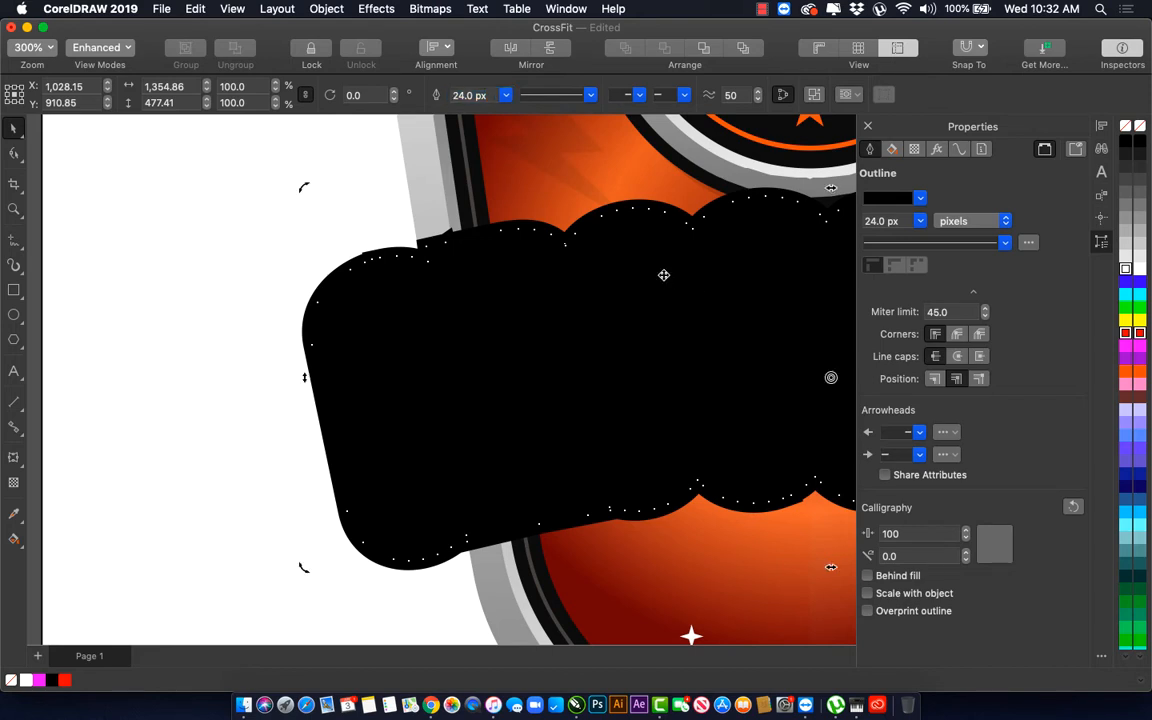
{"action": "key", "text": "shift+Page_Down"}
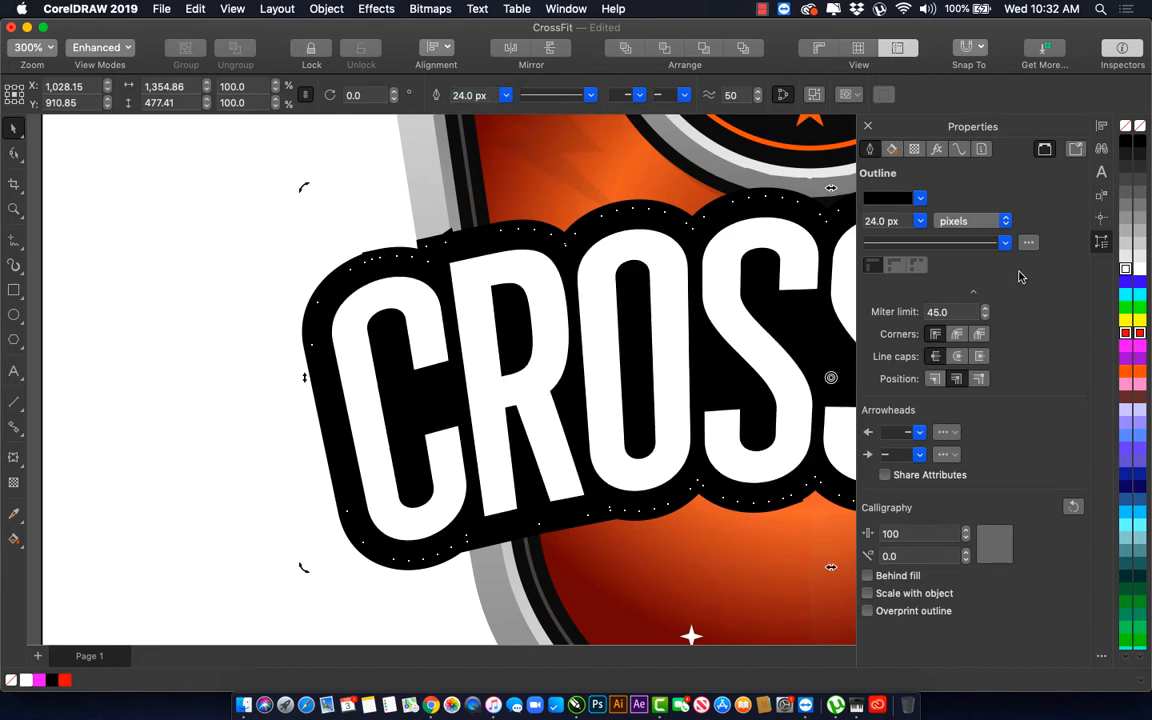
{"action": "right_click", "coordinate": [1140, 334]}
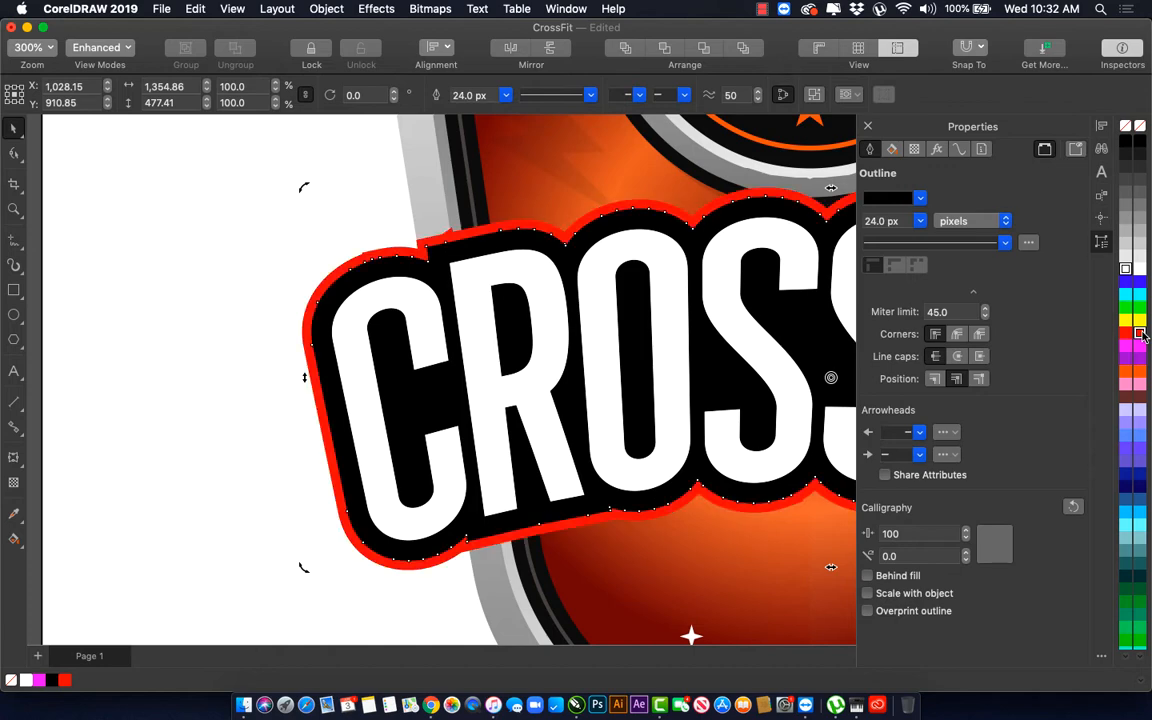
Step: Delete the stray nodes along the top edge of the black backing above the word FIT
{"action": "scroll", "coordinate": [570, 338], "scroll_direction": "down", "scroll_amount": 5}
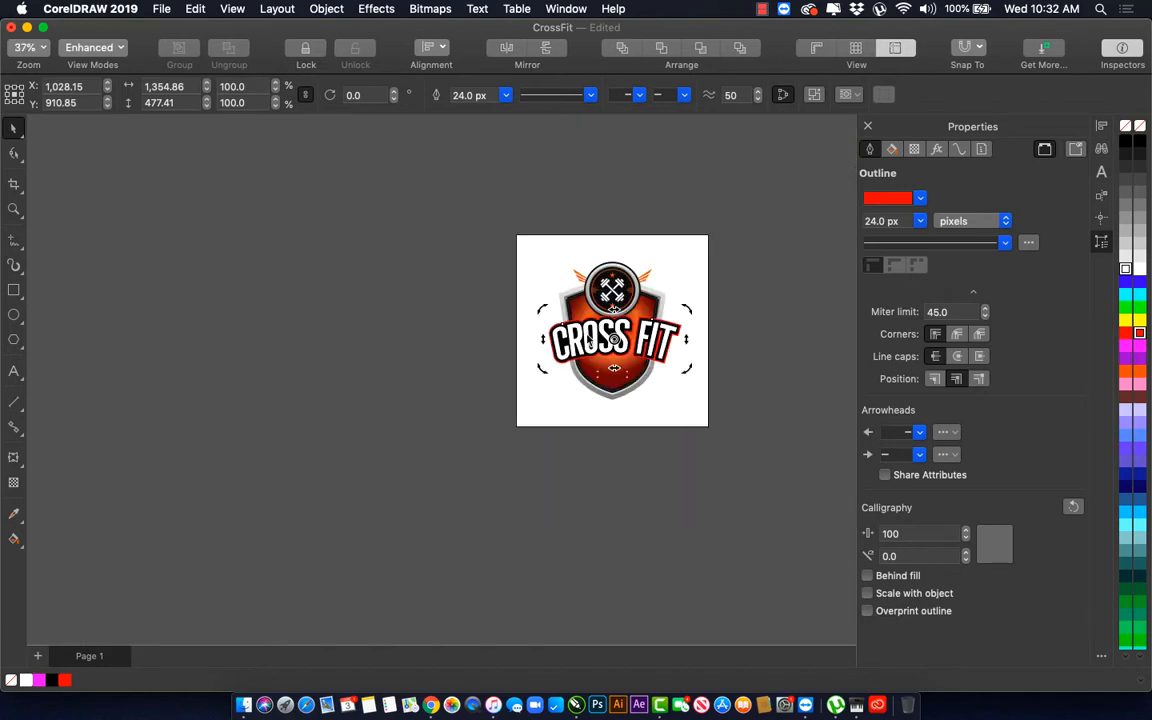
{"action": "scroll", "coordinate": [600, 340], "scroll_direction": "up", "scroll_amount": 2}
{"action": "left_click_drag", "start_coordinate": [468, 285], "coordinate": [503, 303]}
{"action": "key", "text": "super+z"}
{"action": "key", "text": "z"}
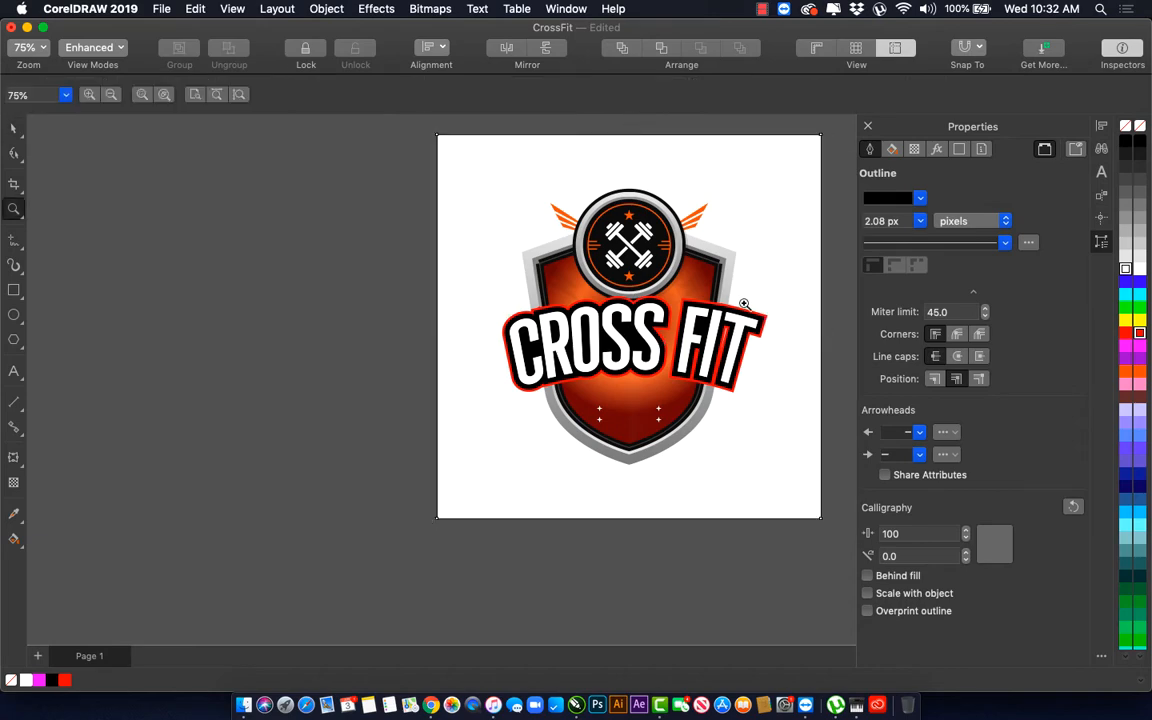
{"action": "left_click_drag", "start_coordinate": [706, 294], "coordinate": [767, 375]}
{"action": "key", "text": "space"}
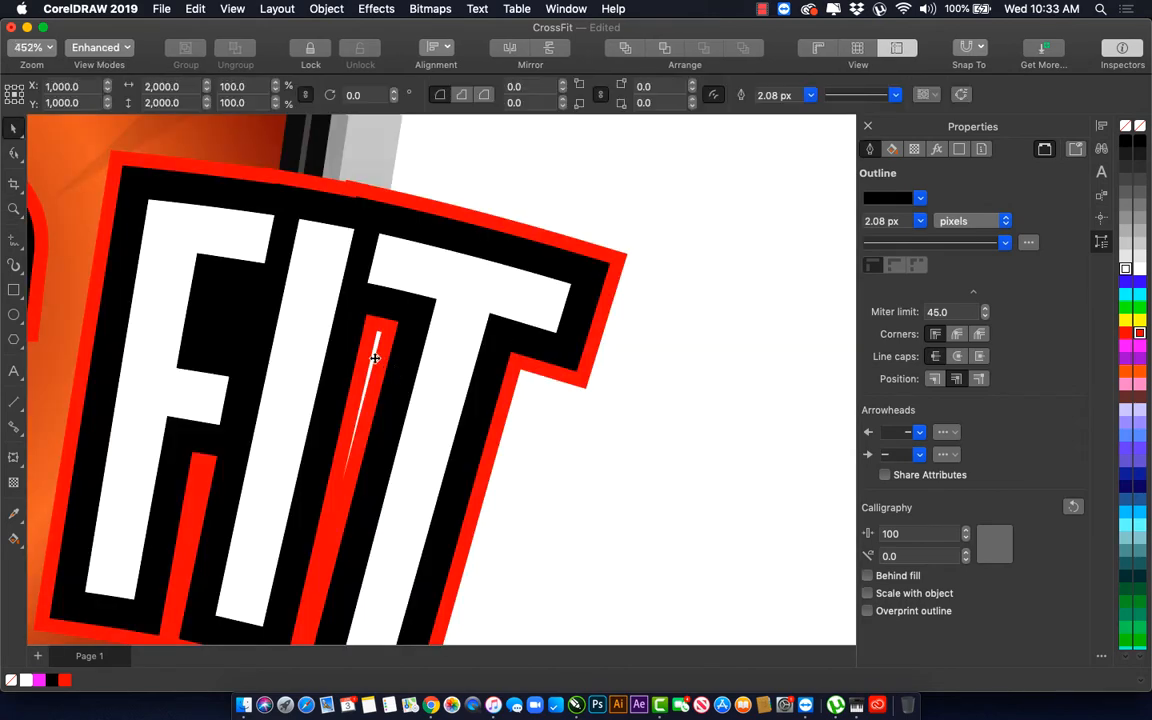
{"action": "double_click", "coordinate": [320, 180]}
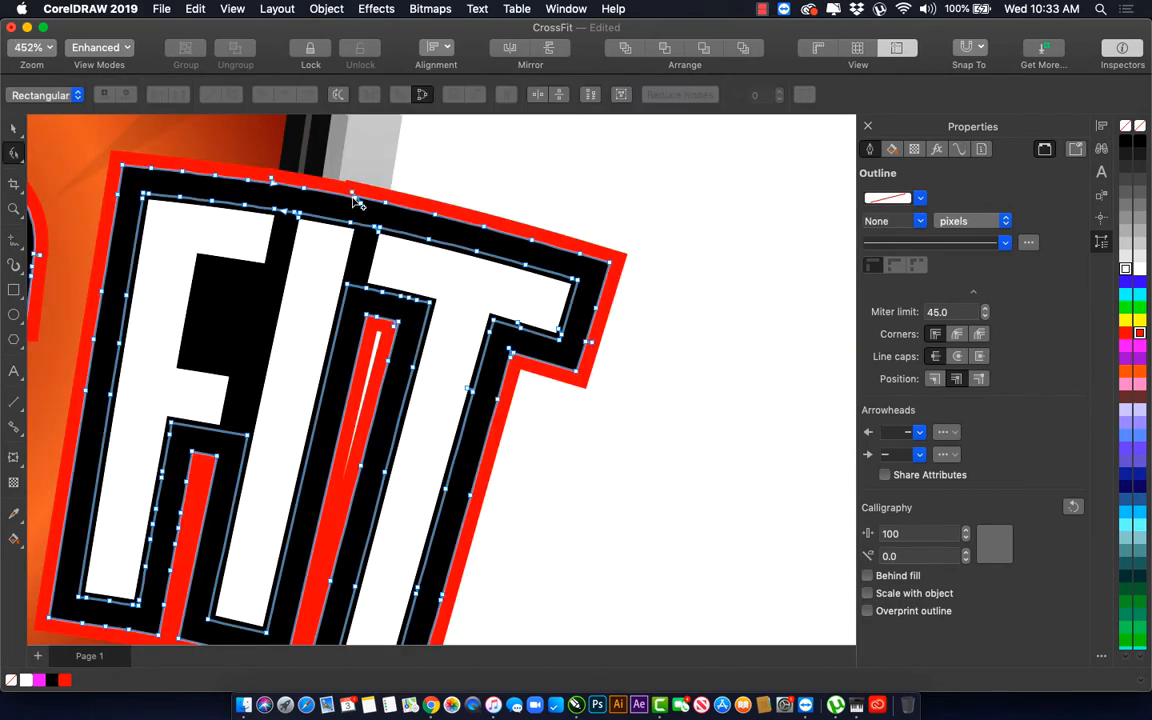
{"action": "left_click", "coordinate": [386, 203]}
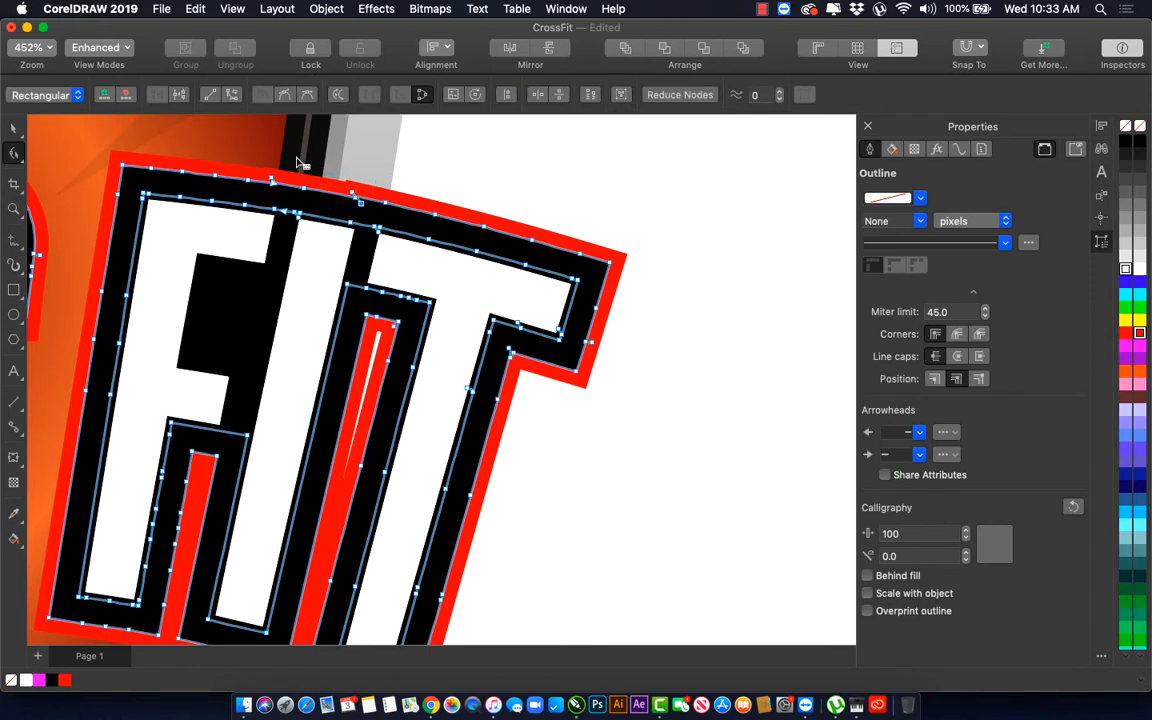
{"action": "left_click_drag", "start_coordinate": [270, 146], "coordinate": [386, 265]}
{"action": "key", "text": "Delete"}
{"action": "left_click_drag", "start_coordinate": [342, 165], "coordinate": [380, 237]}
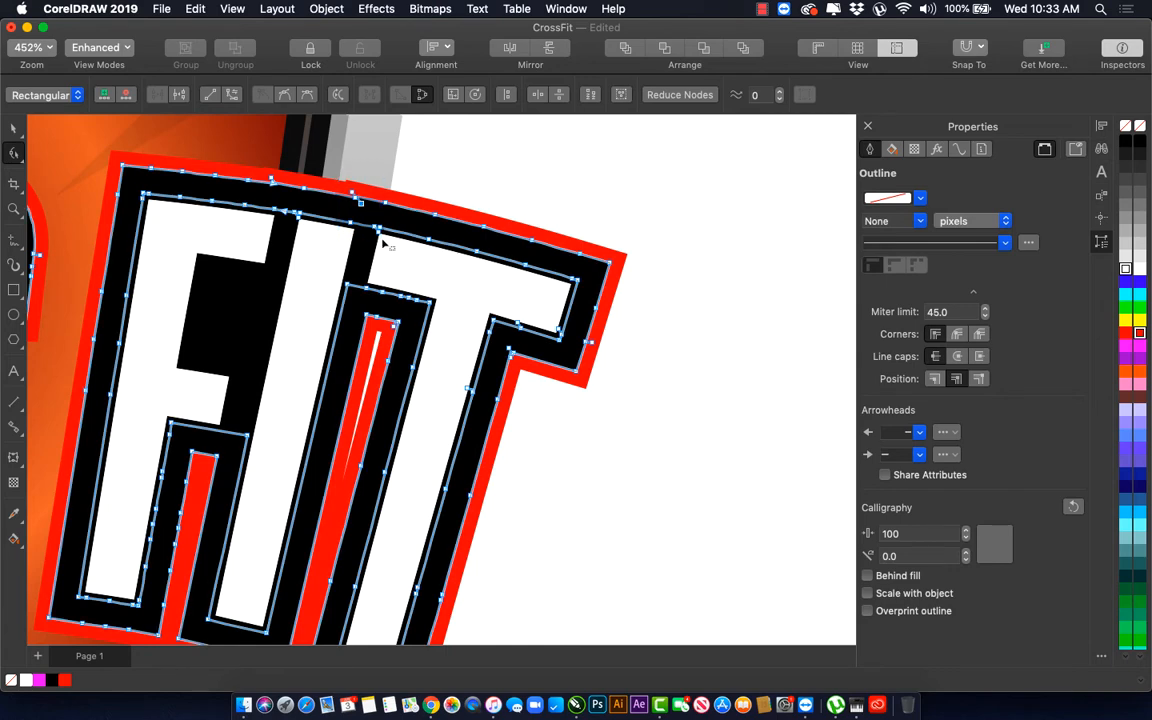
{"action": "left_click_drag", "start_coordinate": [301, 137], "coordinate": [385, 244]}
{"action": "key", "text": "Delete"}
{"action": "key", "text": "Escape"}
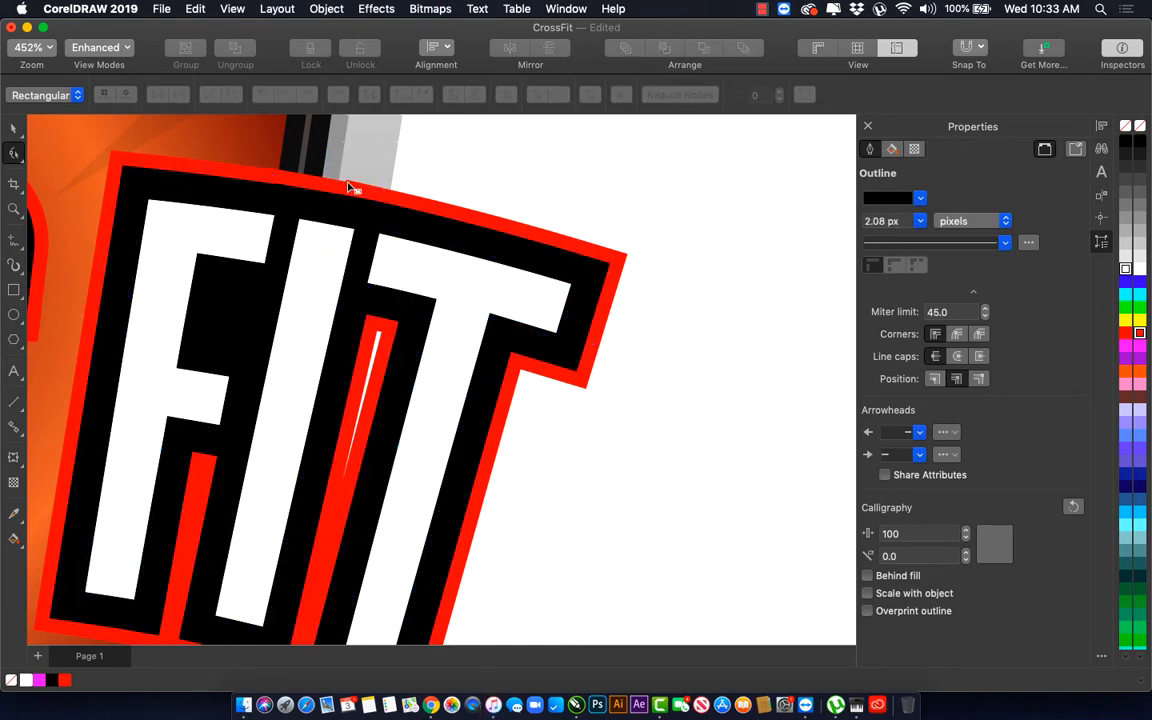
{"action": "key", "text": "space"}
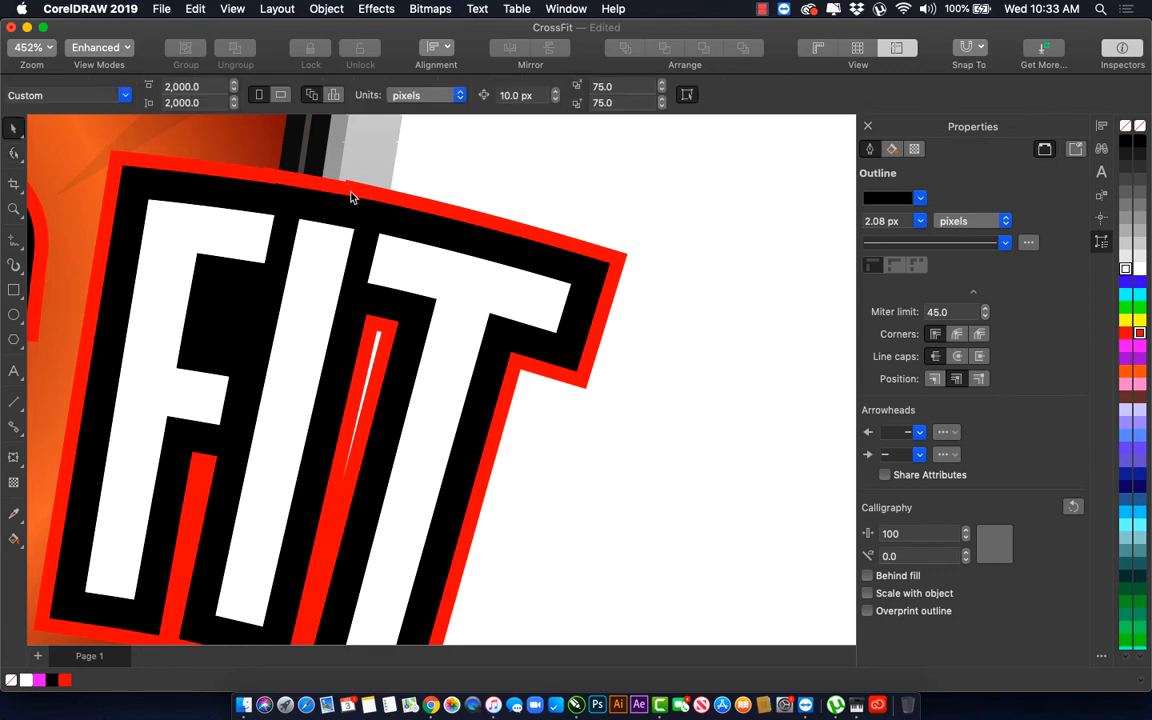
{"action": "left_click", "coordinate": [356, 209]}
{"action": "left_click_drag", "start_coordinate": [365, 198], "coordinate": [406, 296]}
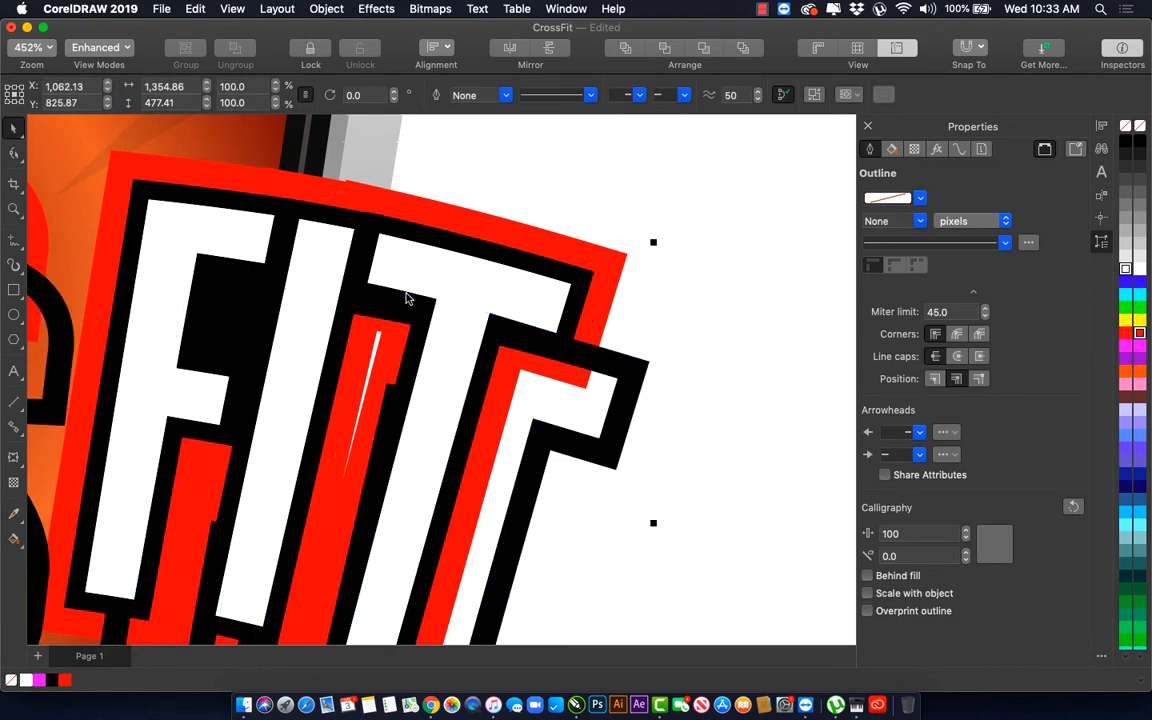
{"action": "key", "text": "super+z"}
{"action": "left_click", "coordinate": [385, 200]}
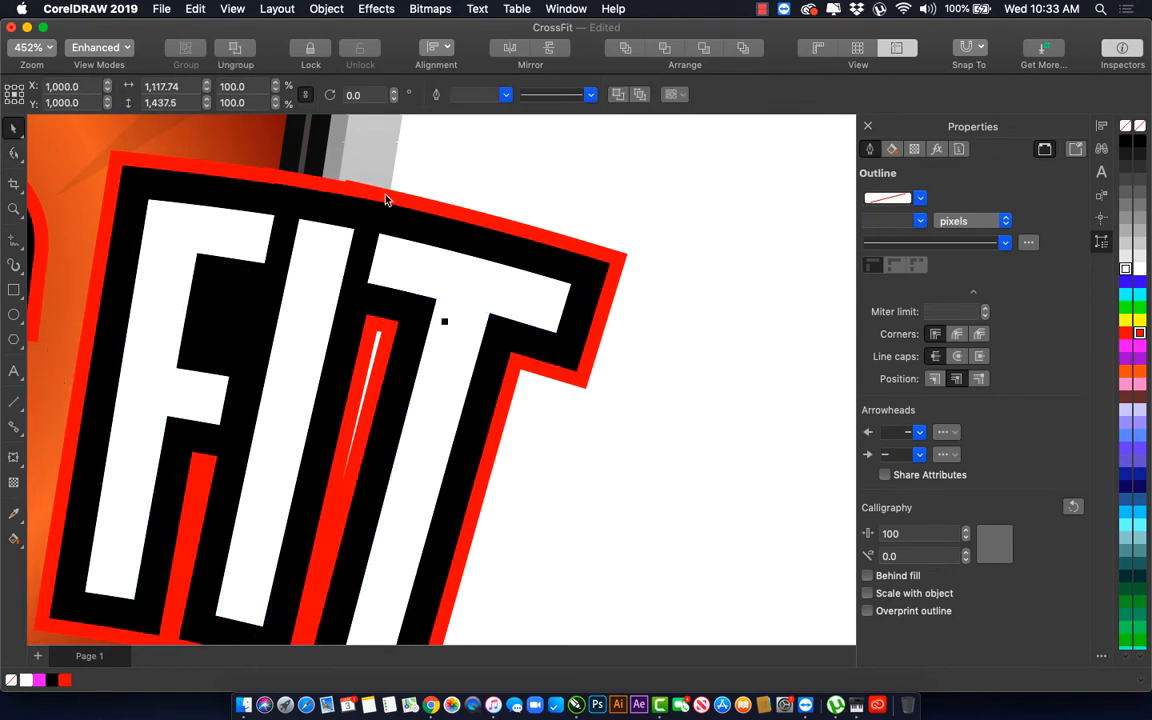
Step: Convert the red 24 px outline to a separate object, break it apart and weld the pieces into a solid red backing
{"action": "left_click", "coordinate": [367, 213]}
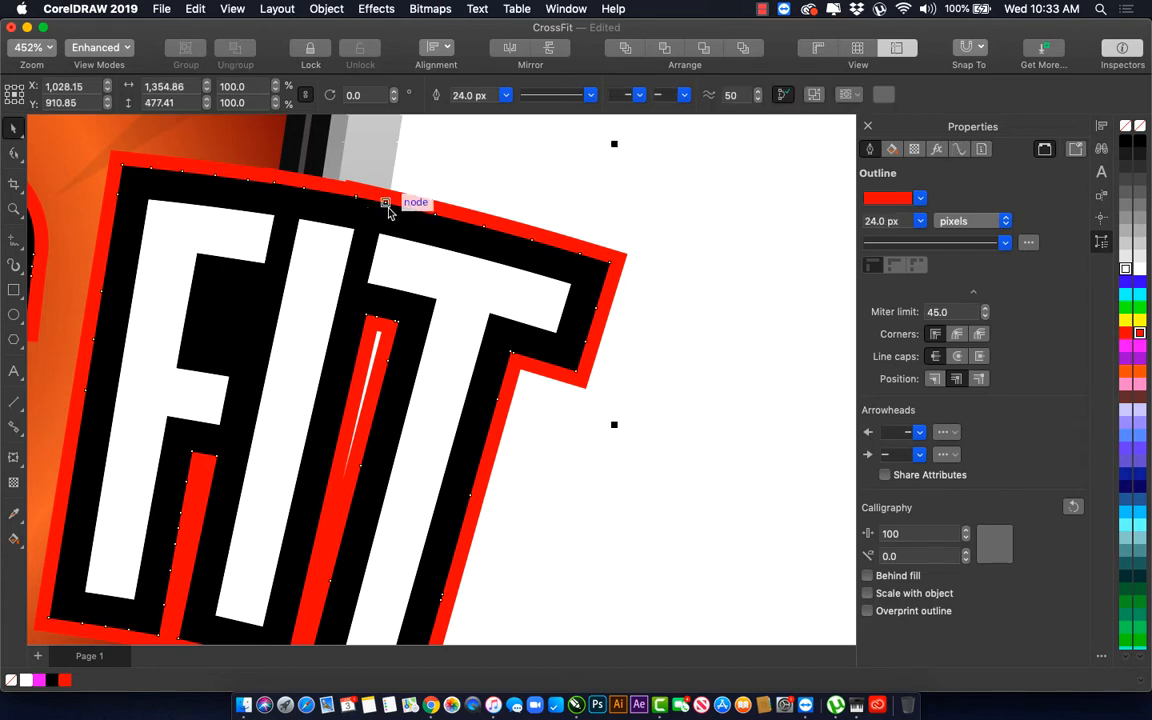
{"action": "left_click", "coordinate": [387, 200]}
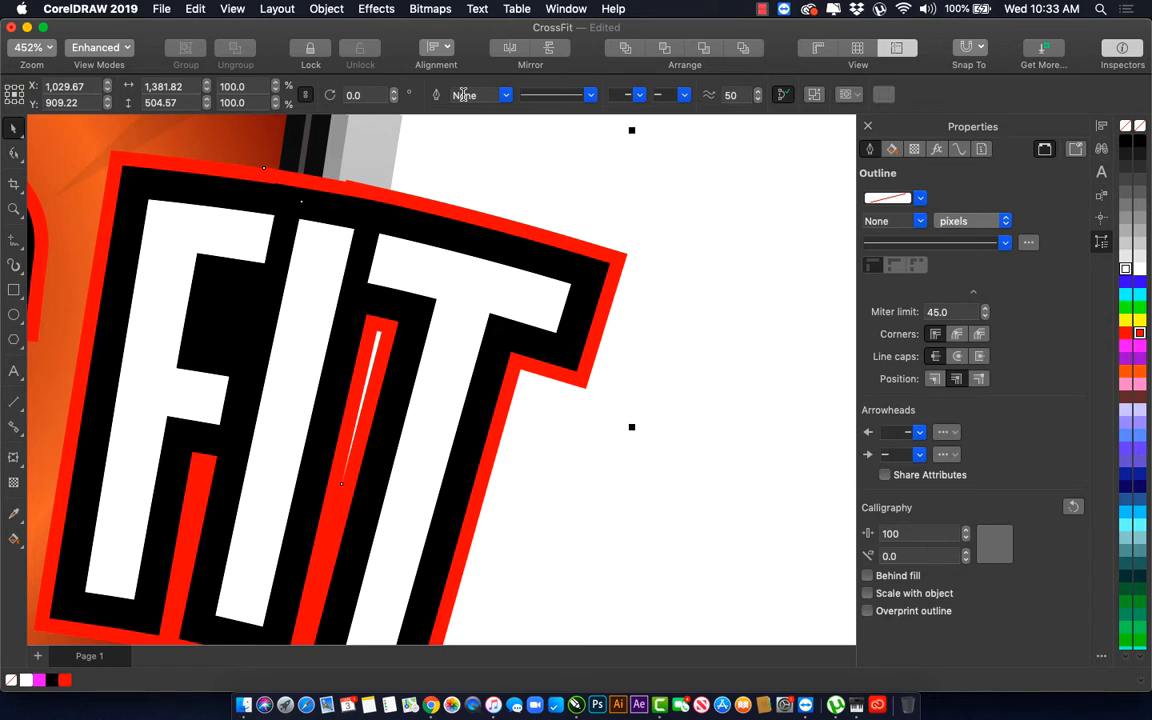
{"action": "key", "text": "super+k"}
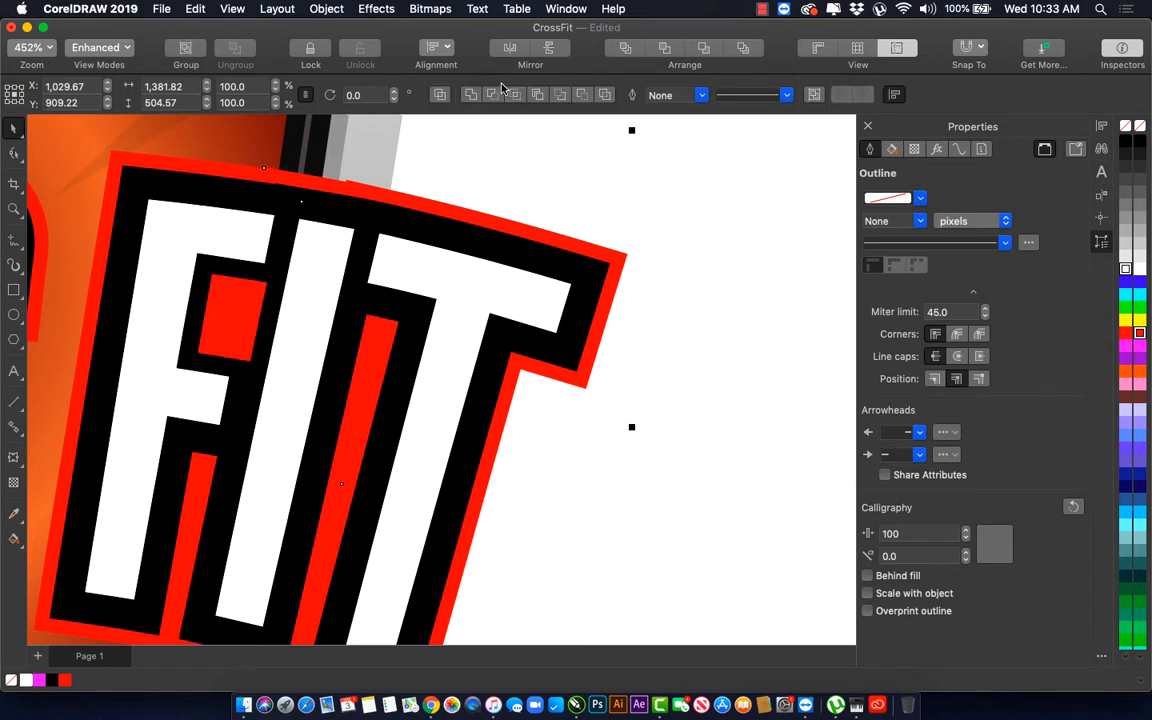
{"action": "left_click", "coordinate": [472, 95]}
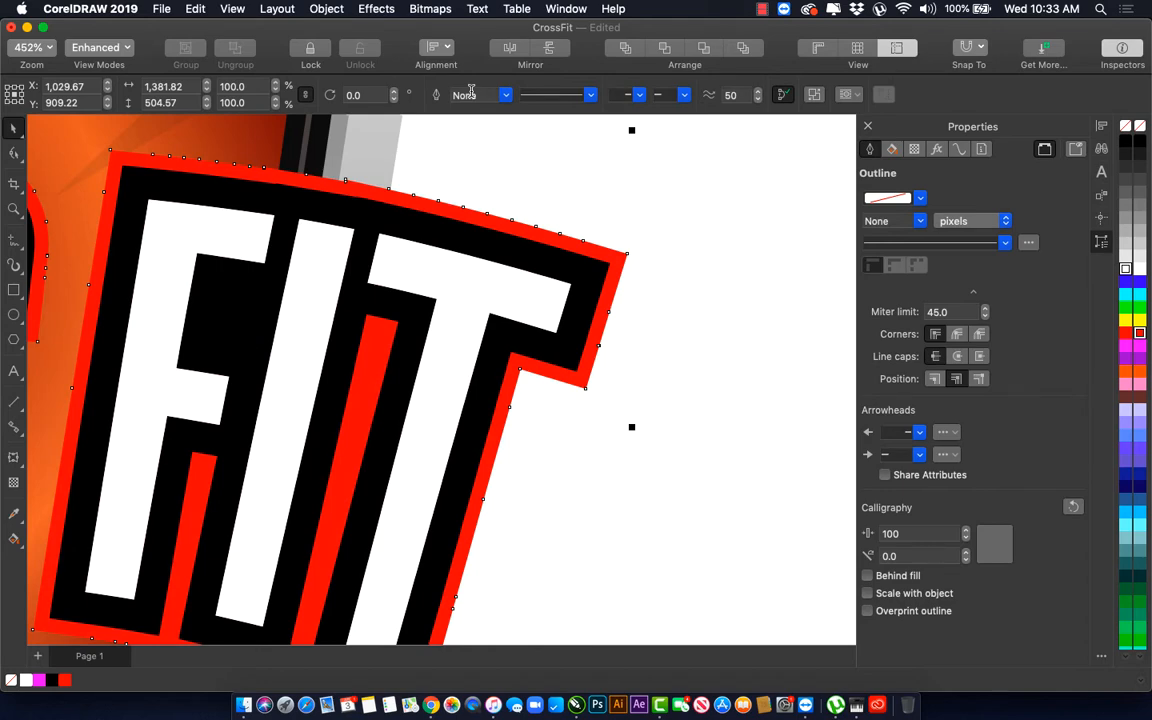
Step: Try to close the red gap between the I and T by moving the top nodes of the gap in the black backing downward
{"action": "key", "text": "F10"}
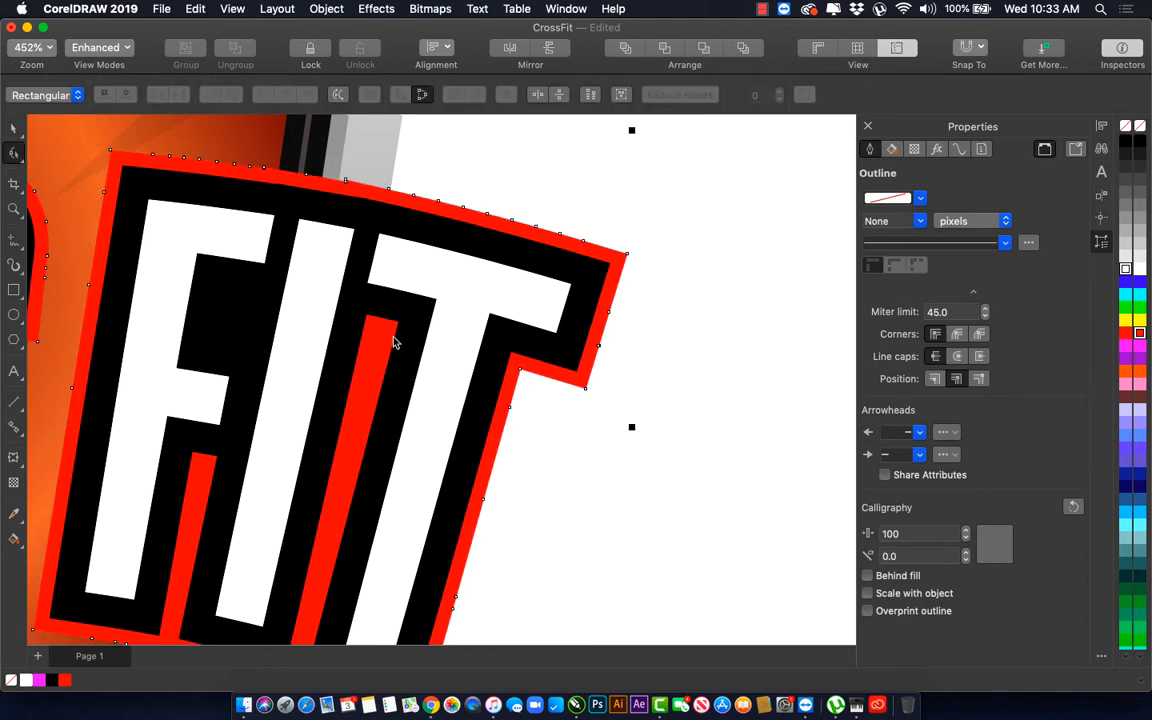
{"action": "key", "text": "space"}
{"action": "left_click", "coordinate": [413, 329]}
{"action": "key", "text": "F10"}
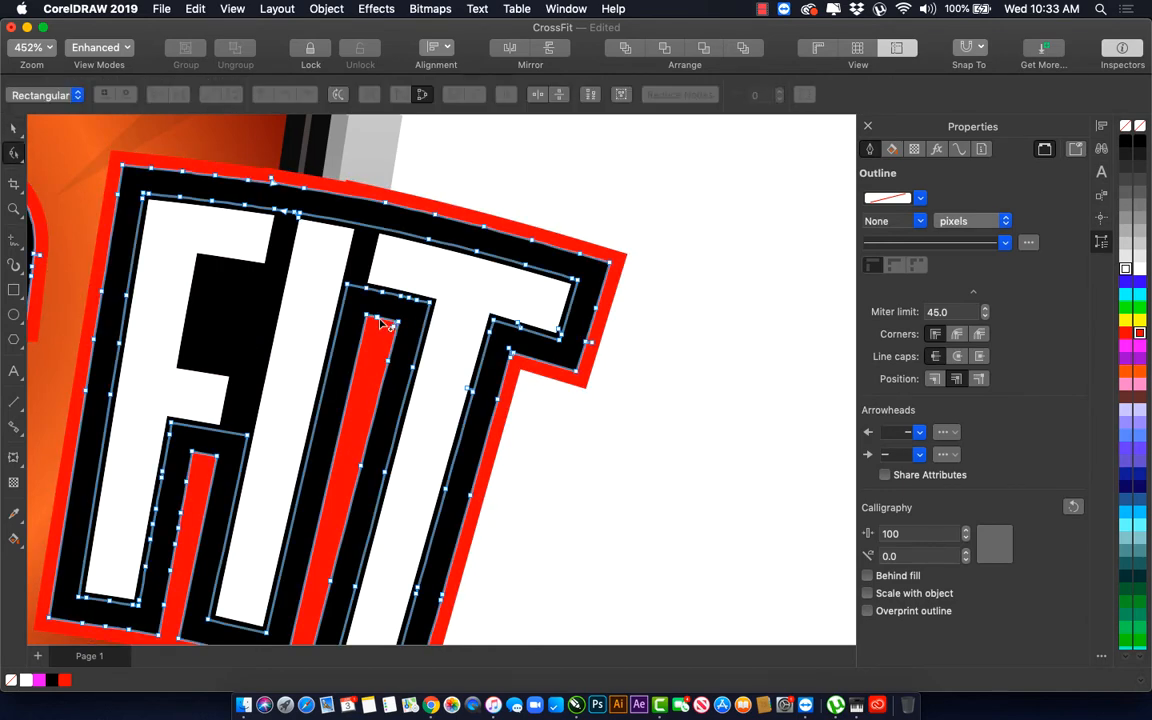
{"action": "mouse_move", "coordinate": [358, 308]}
{"action": "left_mouse_down"}
{"action": "mouse_move", "coordinate": [404, 349]}
{"action": "mouse_move", "coordinate": [370, 313]}
{"action": "mouse_move", "coordinate": [452, 364]}
{"action": "mouse_move", "coordinate": [450, 355]}
{"action": "left_mouse_up"}
{"action": "left_click_drag", "start_coordinate": [437, 305], "coordinate": [347, 528]}
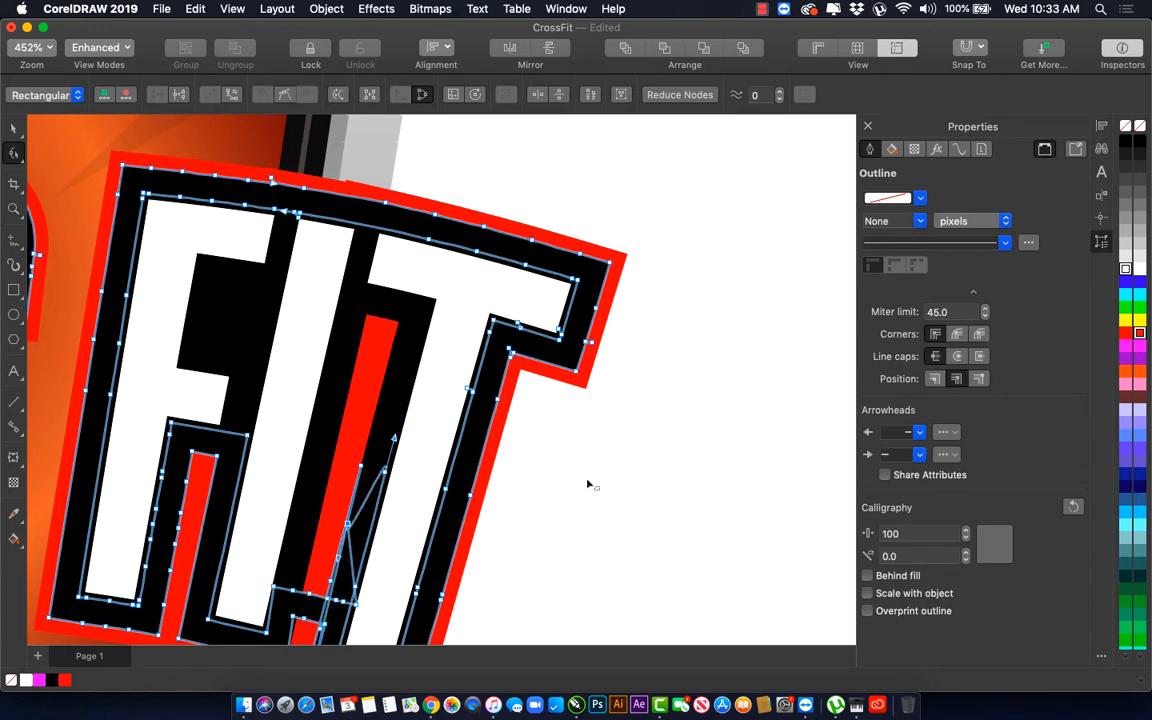
{"action": "key", "text": "h"}
{"action": "left_click_drag", "start_coordinate": [348, 452], "coordinate": [458, 289]}
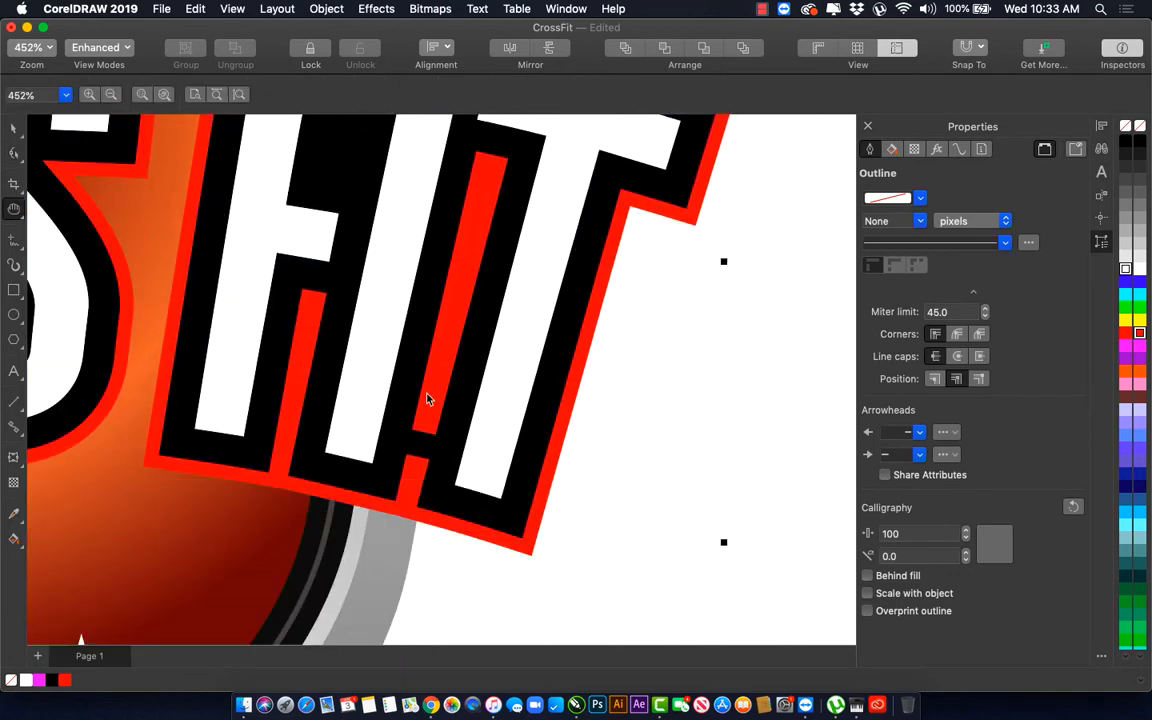
{"action": "key", "text": "space"}
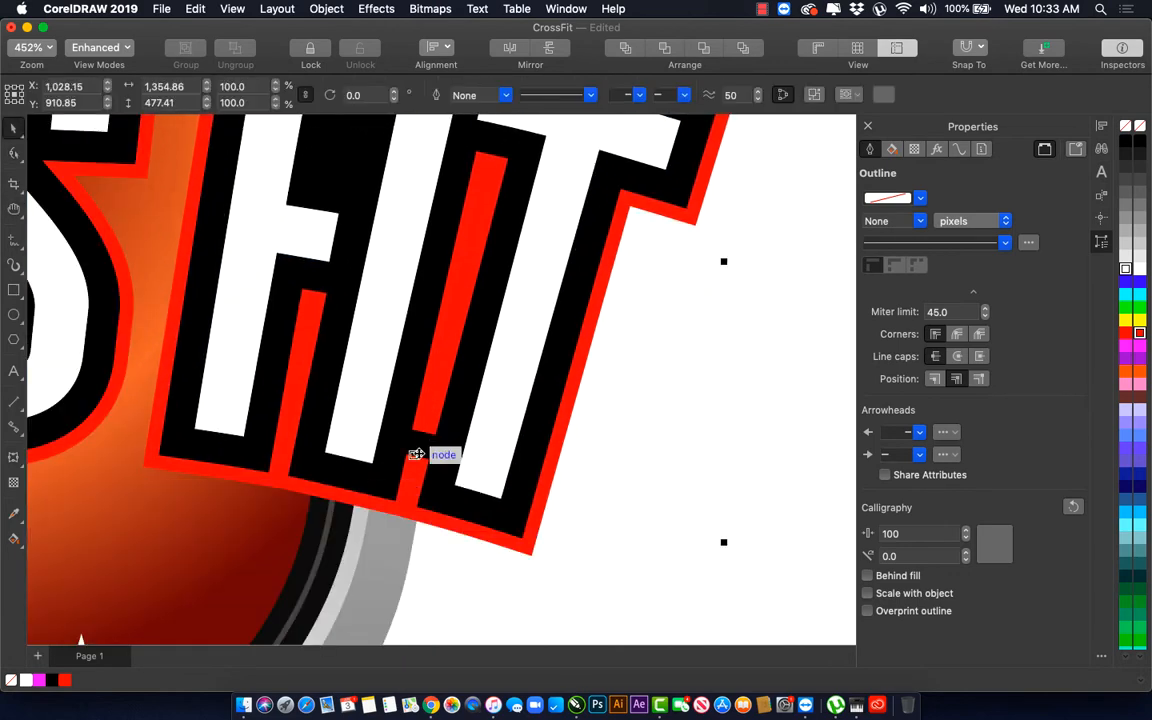
{"action": "key", "text": "super+z"}
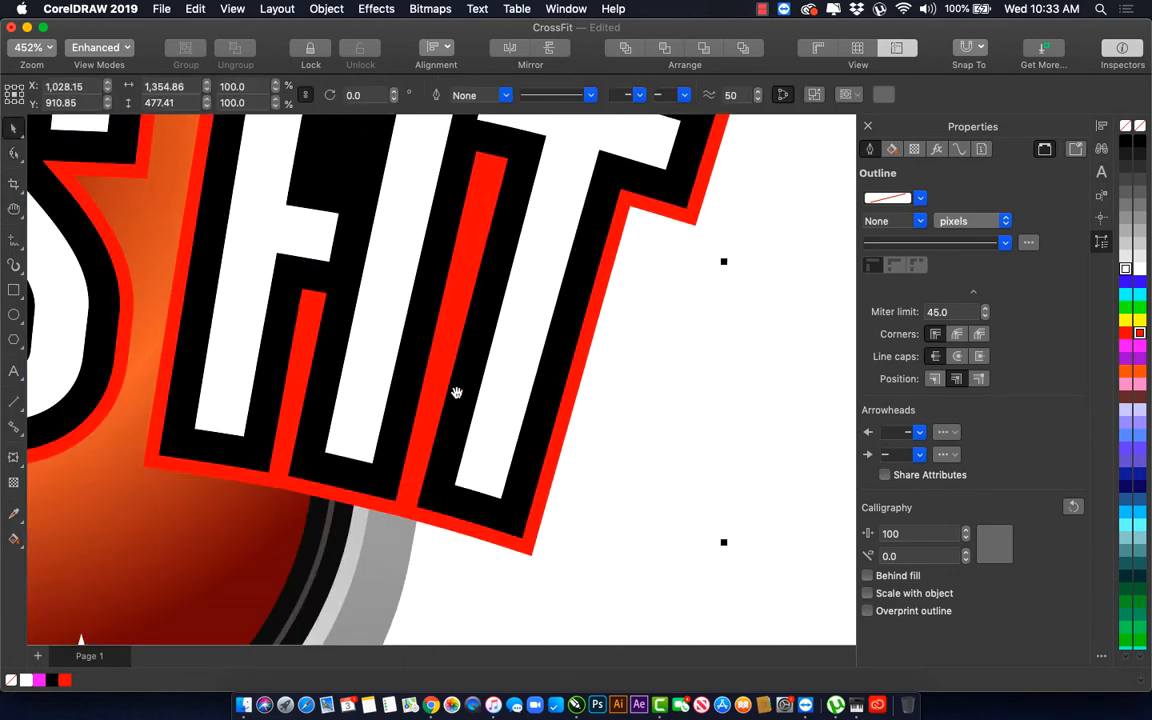
Step: Move the nodes of the red gap between the I and T down to the bottom edge, filling the gap with black
{"action": "key", "text": "h"}
{"action": "left_click_drag", "start_coordinate": [456, 392], "coordinate": [388, 519]}
{"action": "key", "text": "space"}
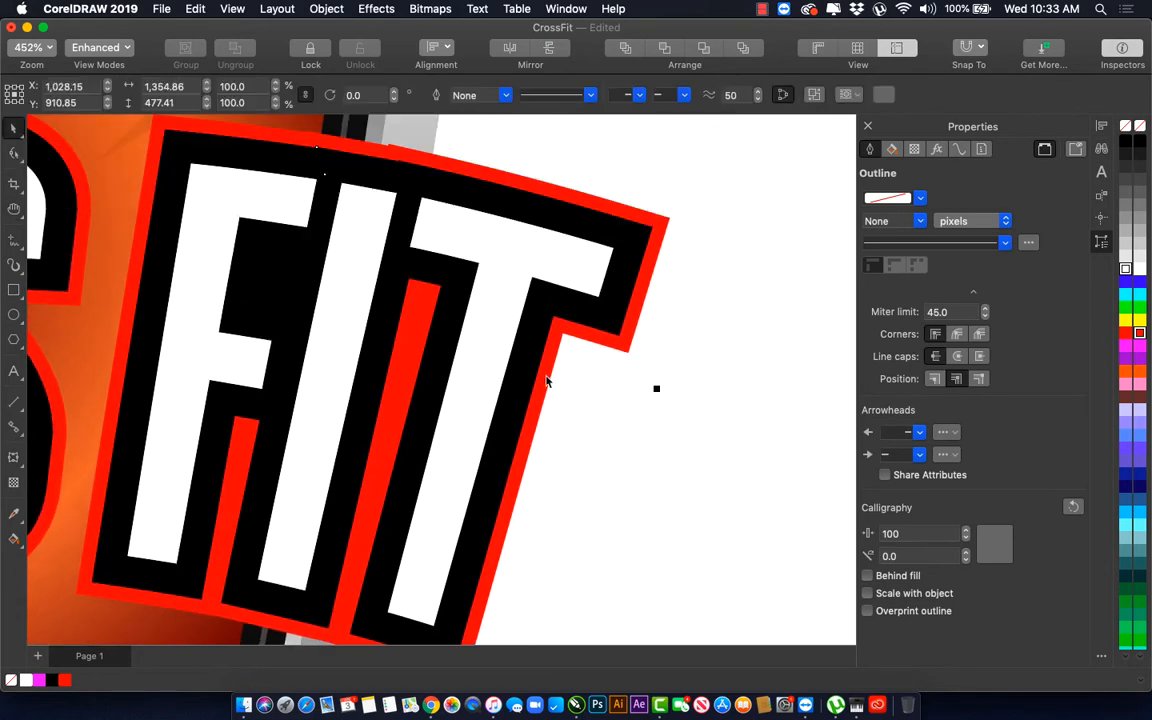
{"action": "left_click_drag", "start_coordinate": [547, 376], "coordinate": [649, 354]}
{"action": "key", "text": "super+z"}
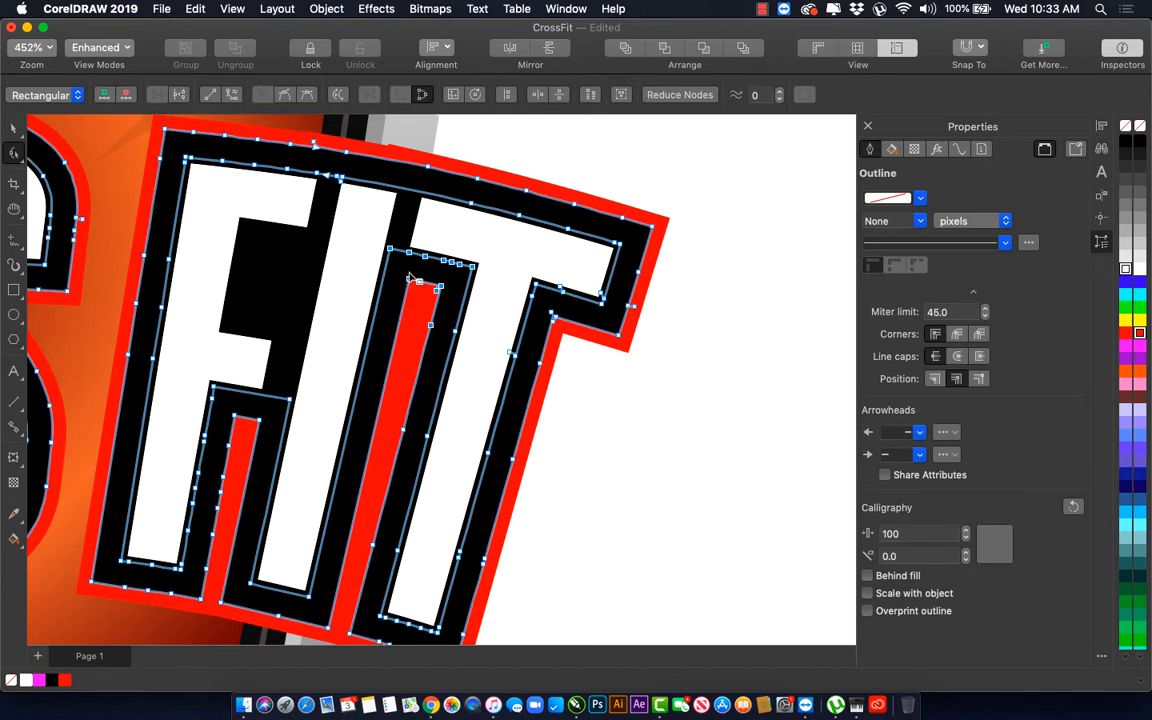
{"action": "left_click_drag", "start_coordinate": [409, 274], "coordinate": [457, 311]}
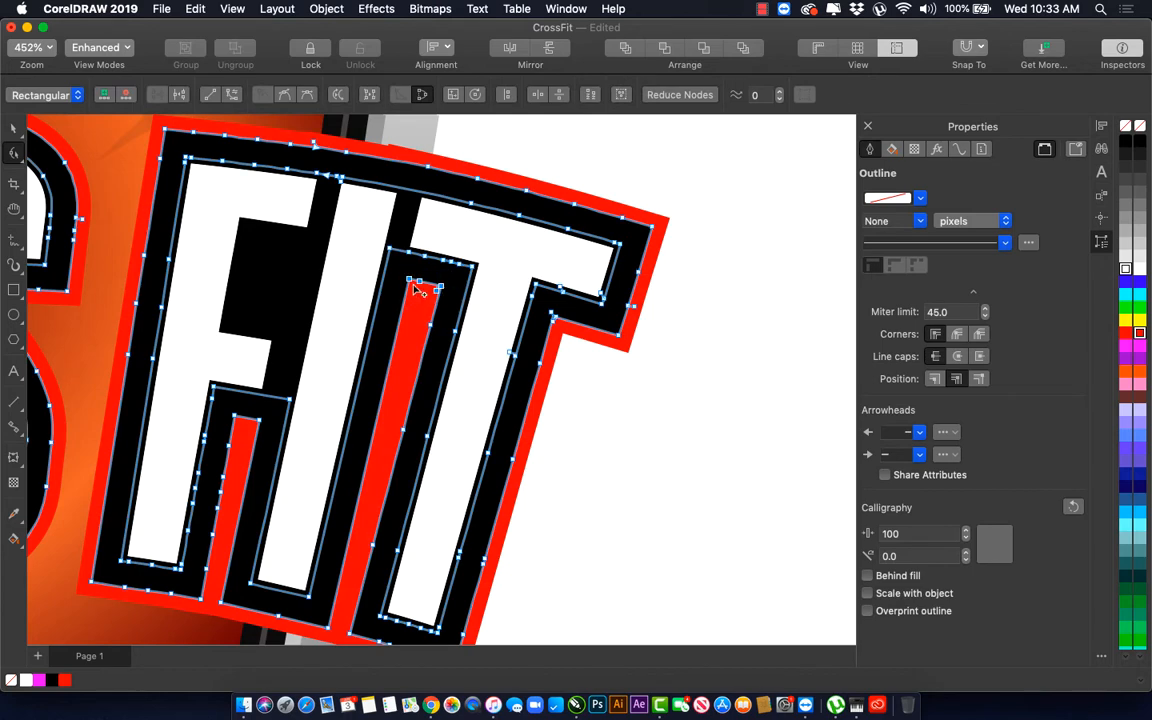
{"action": "left_click_drag", "start_coordinate": [399, 274], "coordinate": [470, 337]}
{"action": "left_click_drag", "start_coordinate": [443, 290], "coordinate": [362, 542]}
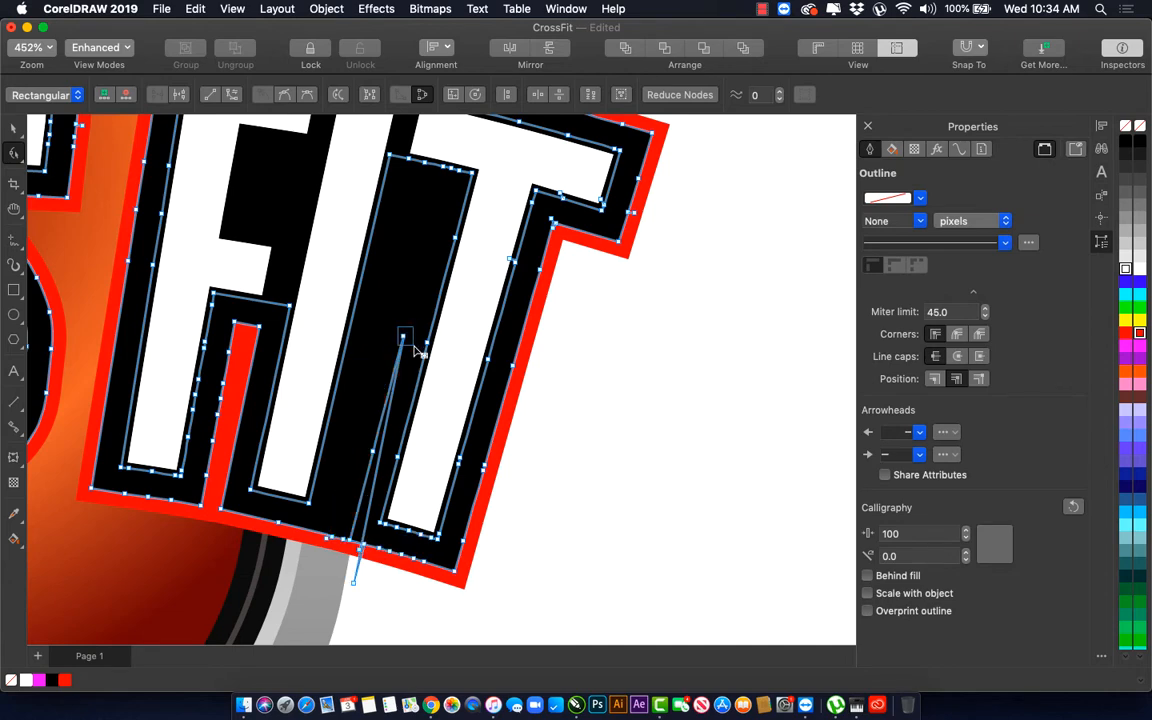
{"action": "left_click_drag", "start_coordinate": [405, 340], "coordinate": [352, 540]}
{"action": "left_click_drag", "start_coordinate": [385, 415], "coordinate": [345, 540]}
Step: Try to delete the crossing stray nodes on the black backing's bottom edge between the I and T
{"action": "scroll", "coordinate": [345, 540], "scroll_direction": "up", "scroll_amount": 6}
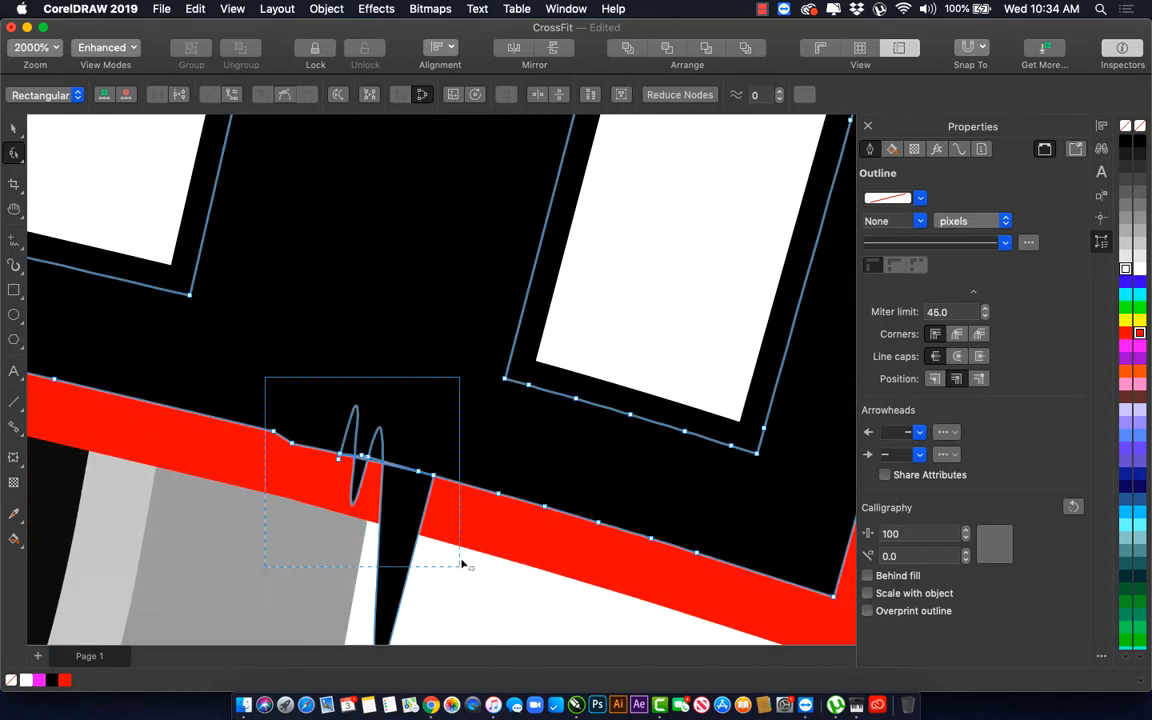
{"action": "key", "text": "Delete"}
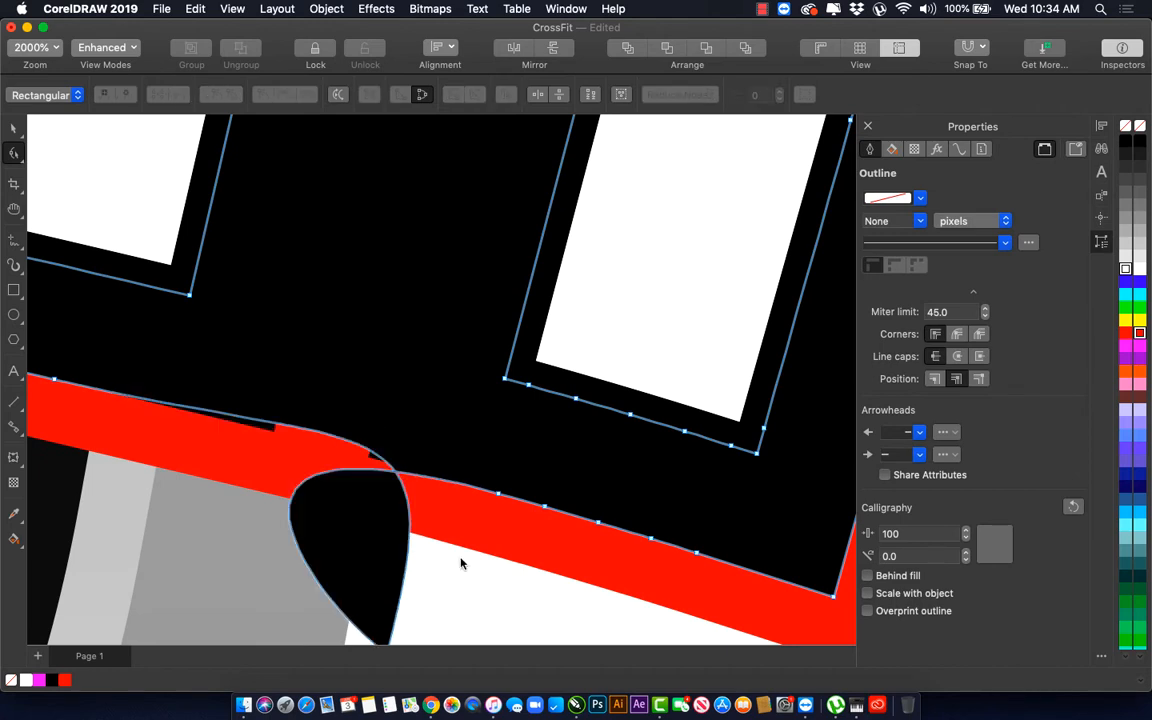
{"action": "scroll", "coordinate": [484, 531], "scroll_direction": "down", "scroll_amount": 2}
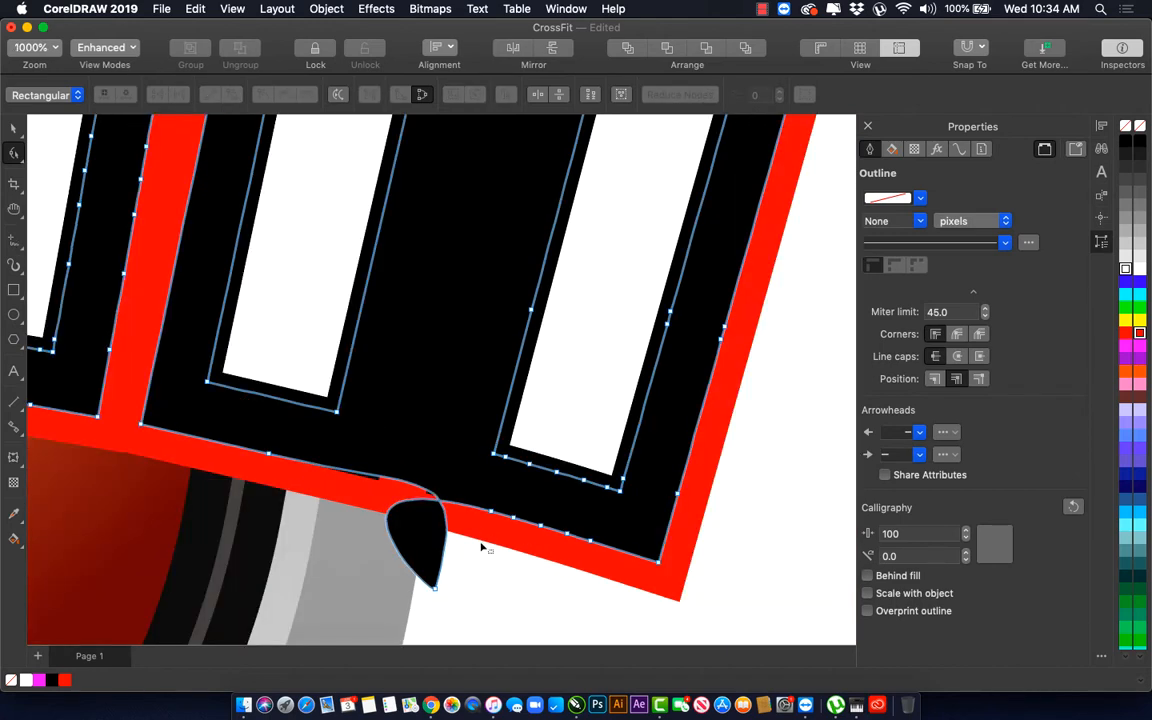
{"action": "key", "text": "super+z"}
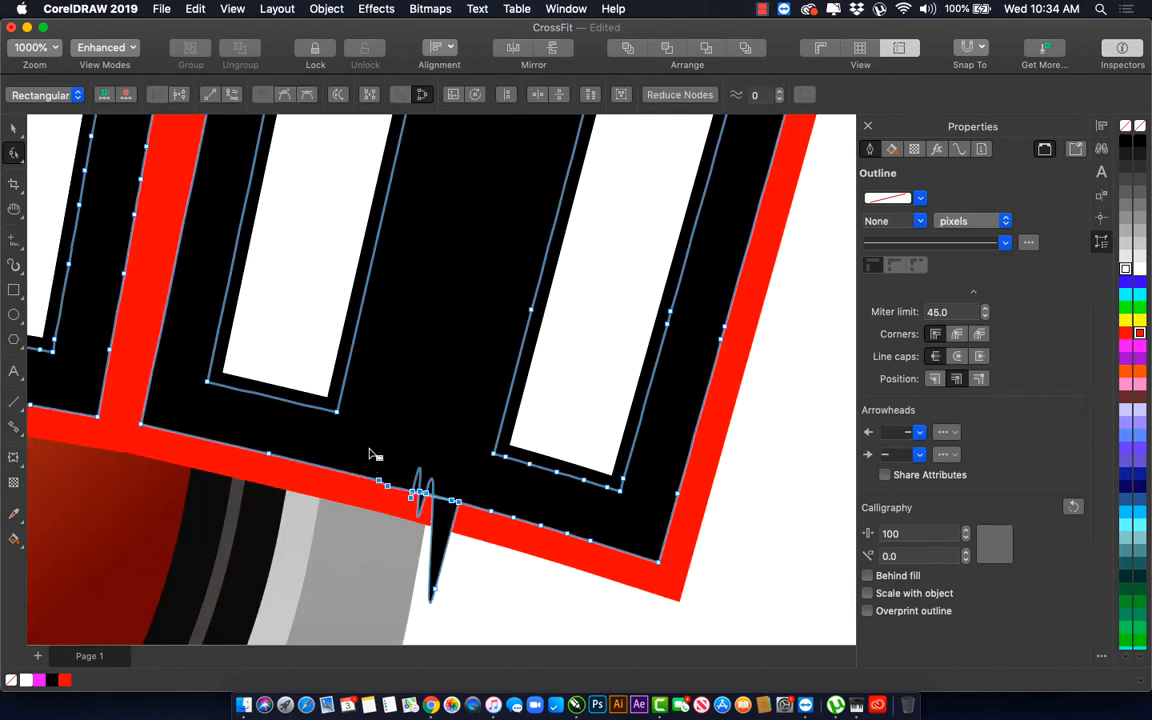
Step: Delete the stray nodes and spike tip below the gap between the I and T, and straighten the black backing's bottom edge with the curve handles
{"action": "left_click_drag", "start_coordinate": [370, 455], "coordinate": [475, 576]}
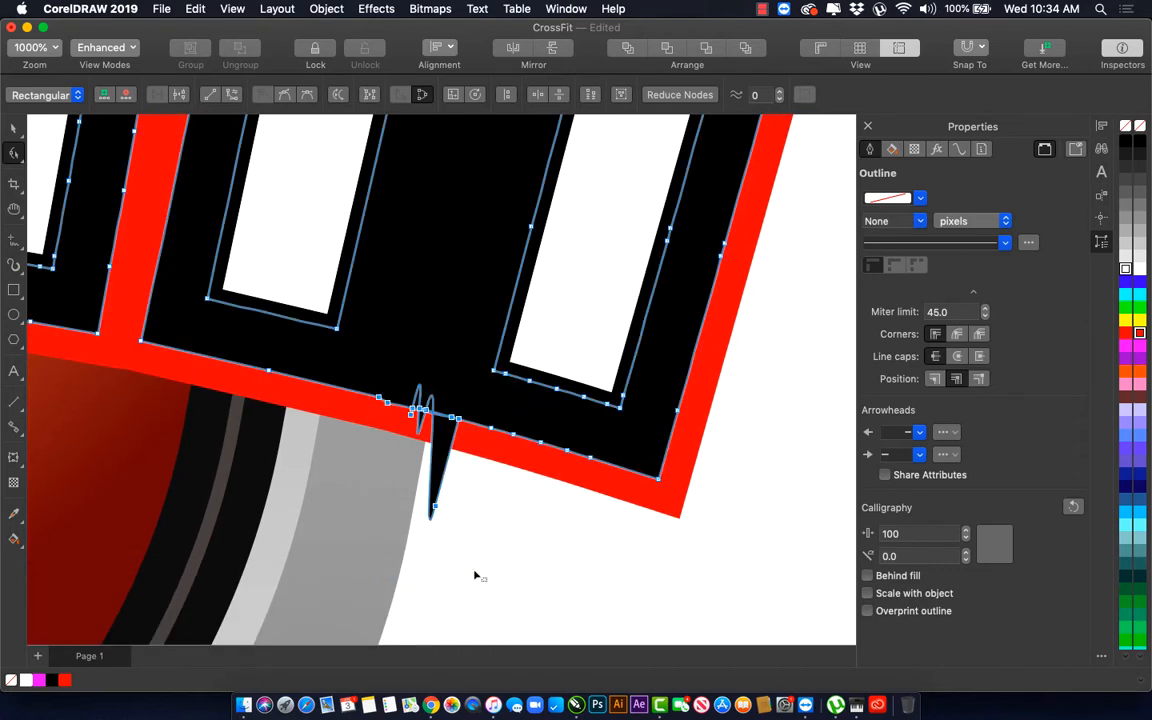
{"action": "key", "text": "Delete"}
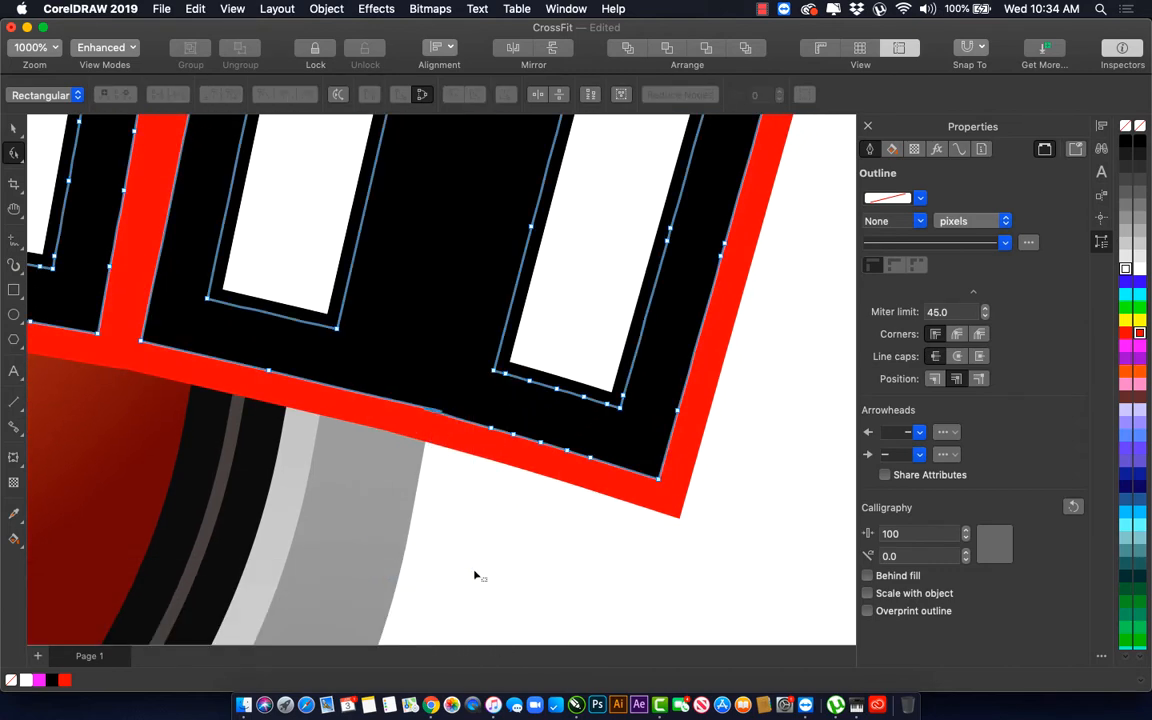
{"action": "left_click", "coordinate": [492, 432]}
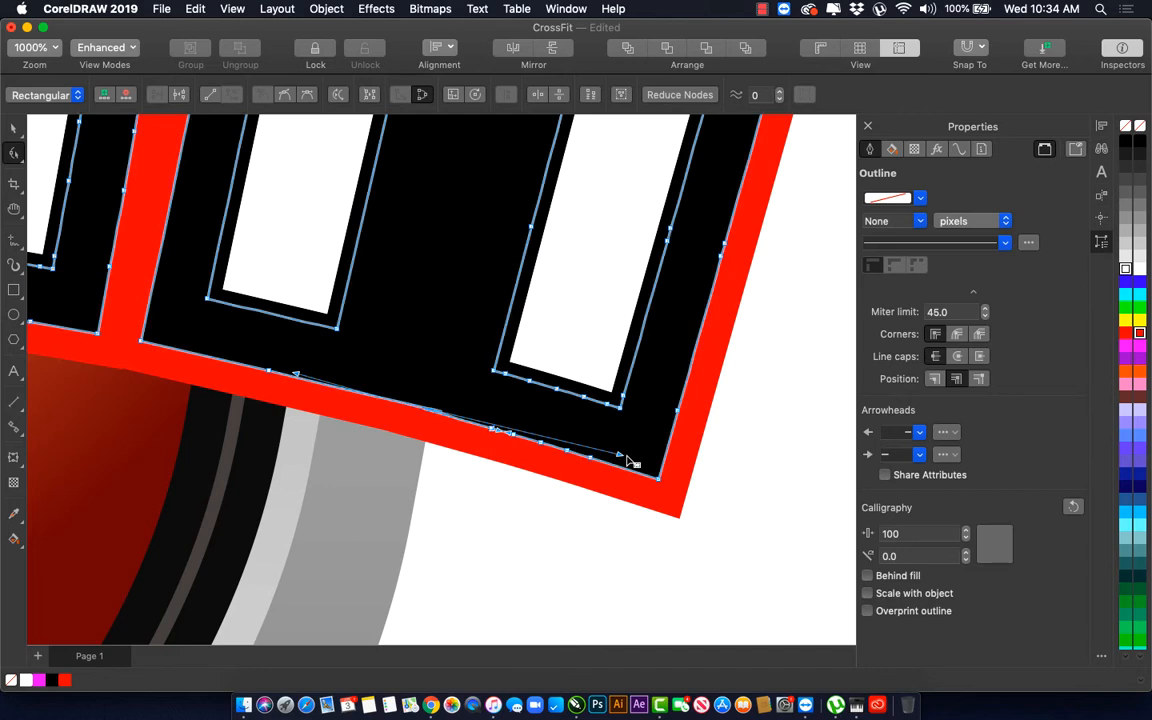
{"action": "left_click_drag", "start_coordinate": [627, 455], "coordinate": [401, 414]}
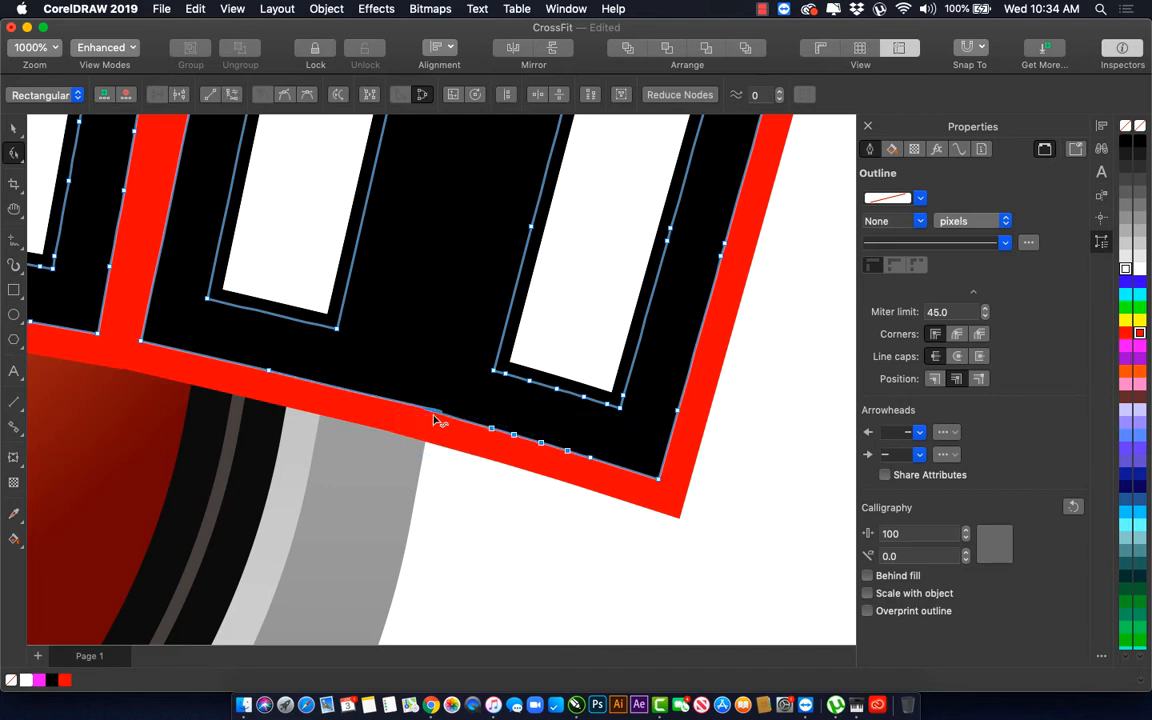
{"action": "left_click", "coordinate": [491, 427]}
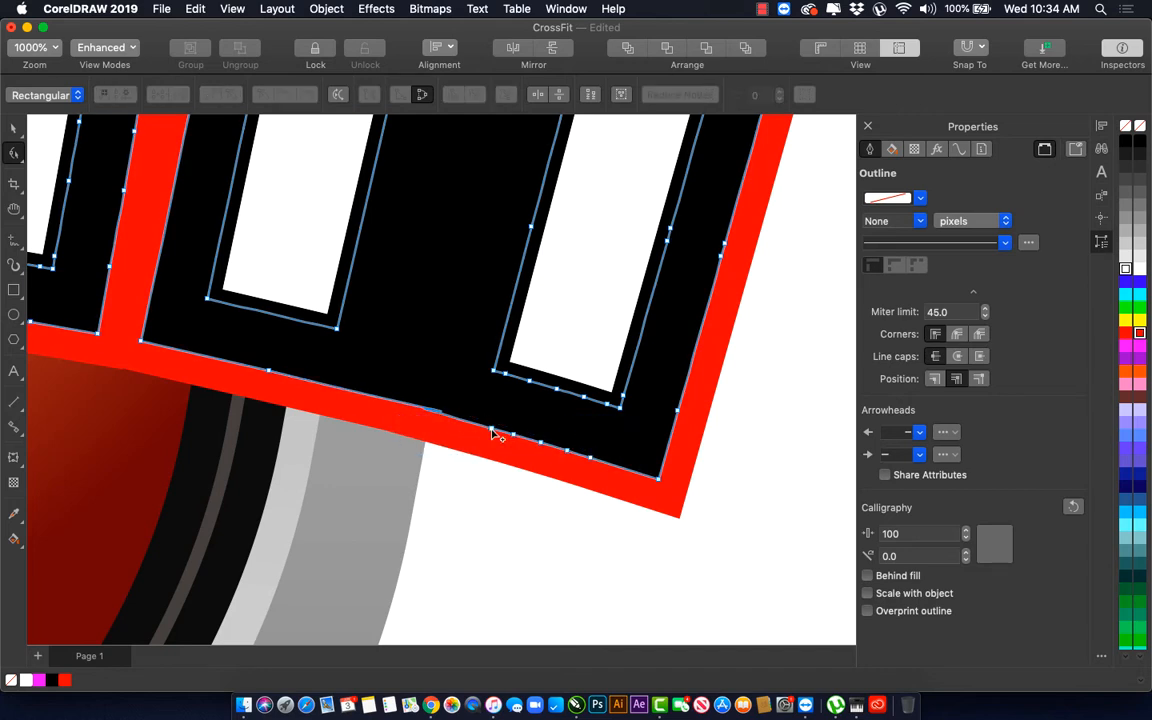
{"action": "left_click_drag", "start_coordinate": [620, 458], "coordinate": [417, 407]}
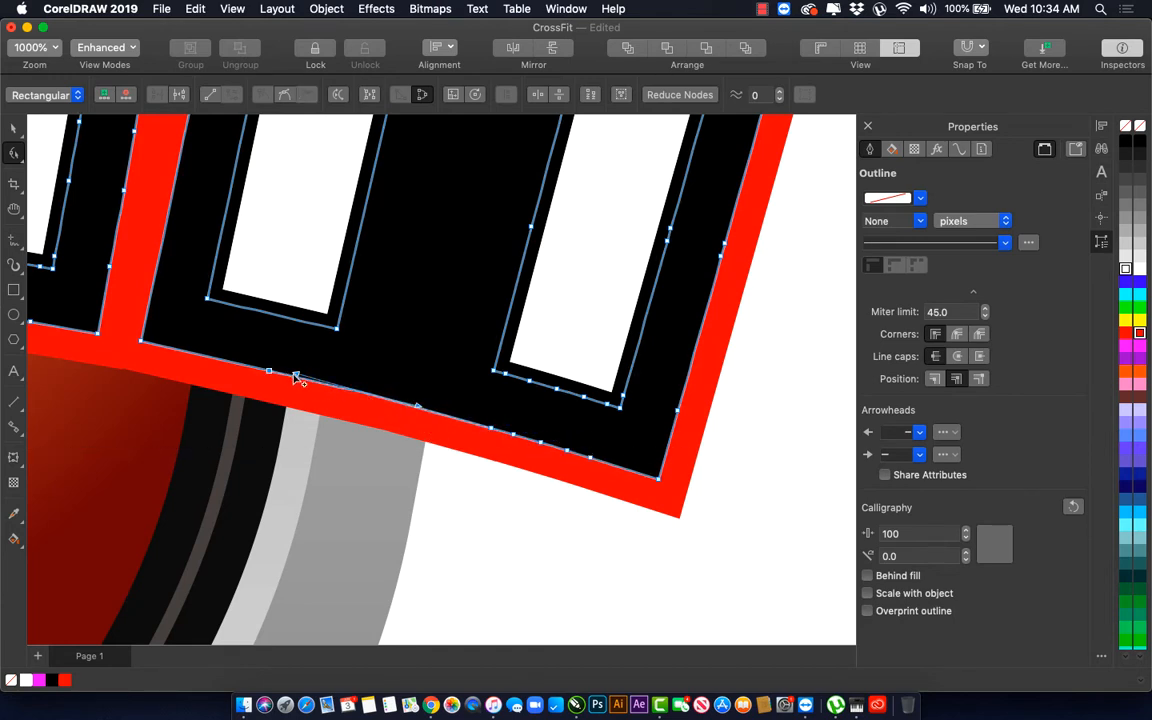
Step: Delete the black backing's nodes along the top and side of the red gap between the F and I
{"action": "key", "text": "h"}
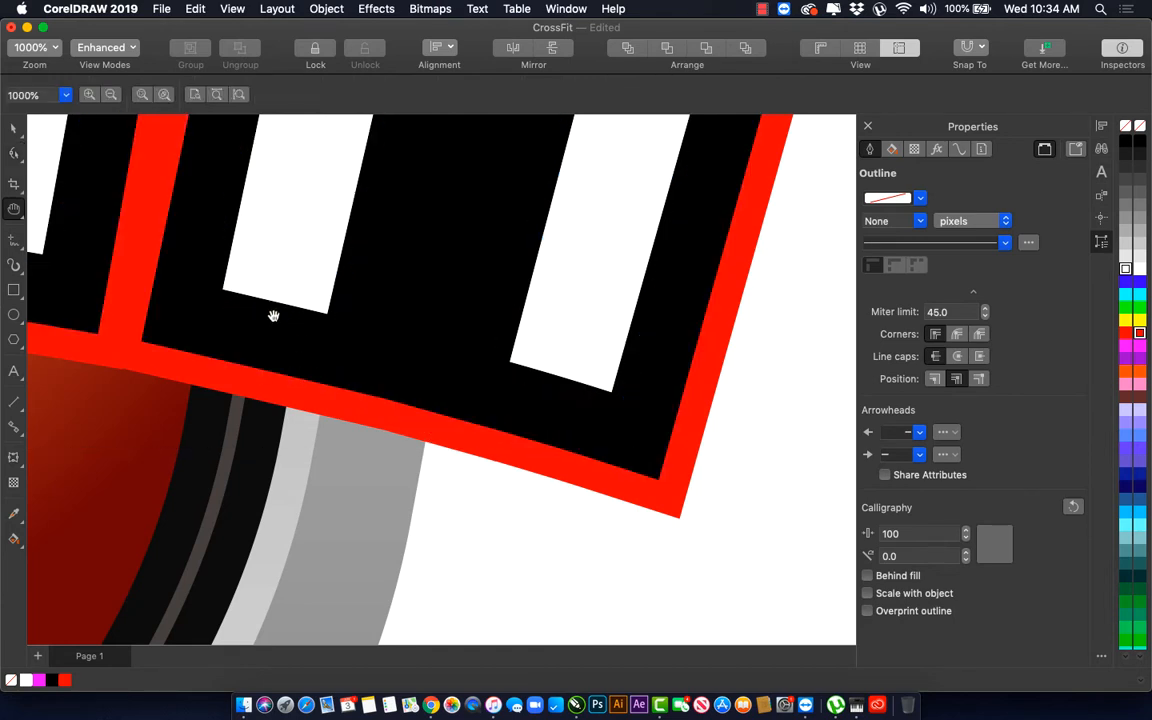
{"action": "left_click_drag", "start_coordinate": [273, 316], "coordinate": [597, 586]}
{"action": "key", "text": "F10"}
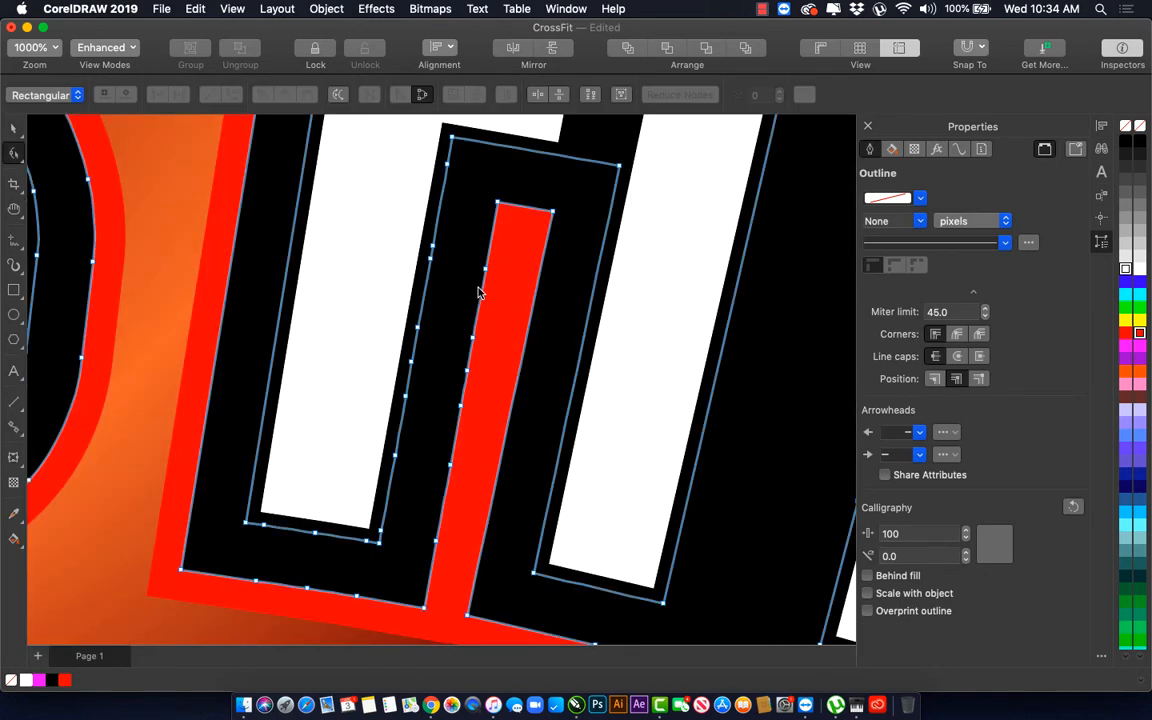
{"action": "left_click_drag", "start_coordinate": [490, 197], "coordinate": [499, 330]}
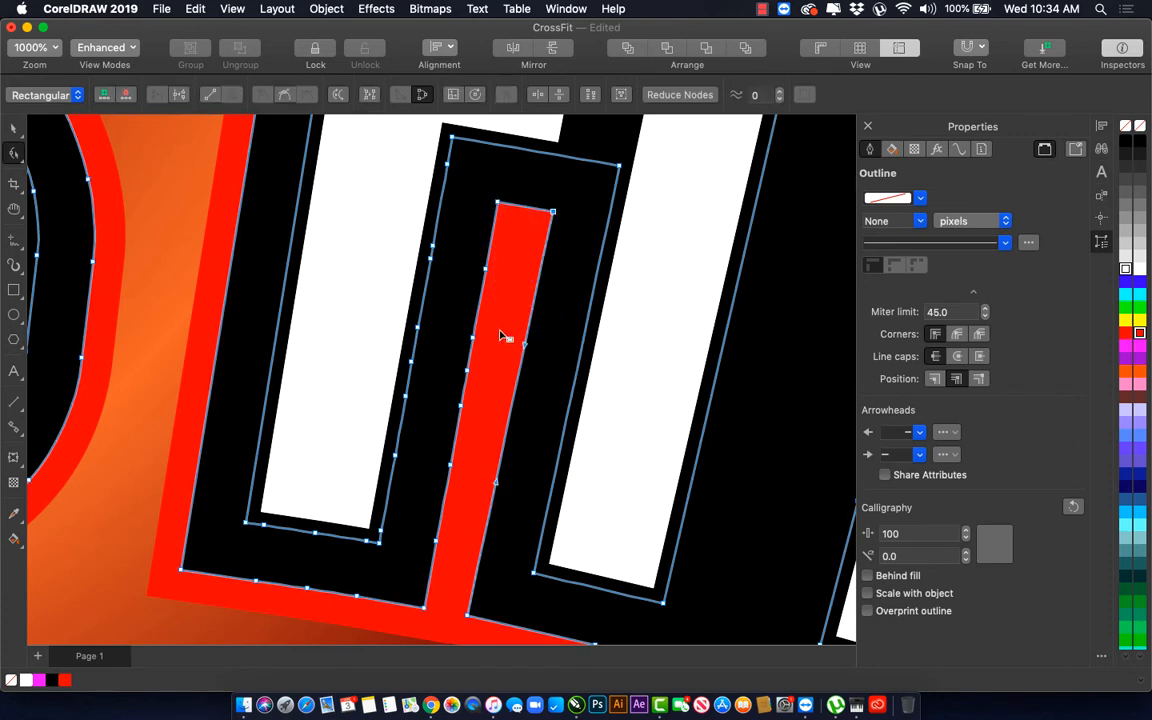
{"action": "left_click_drag", "start_coordinate": [565, 185], "coordinate": [438, 600]}
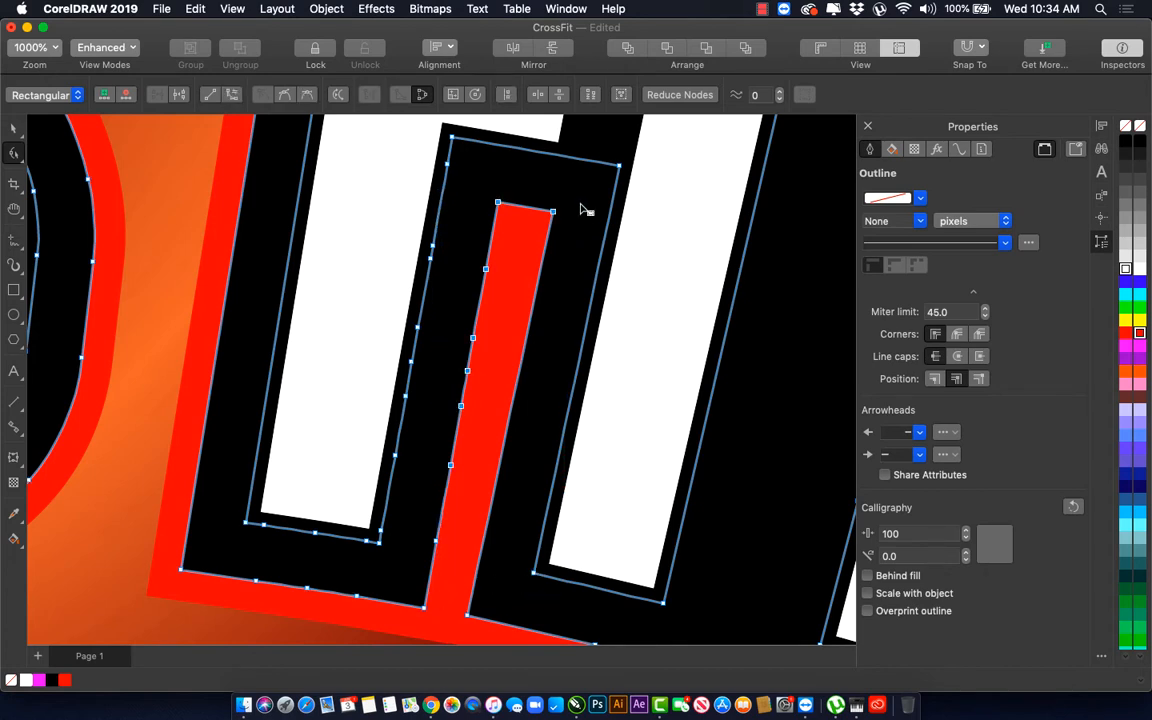
{"action": "key", "text": "Delete"}
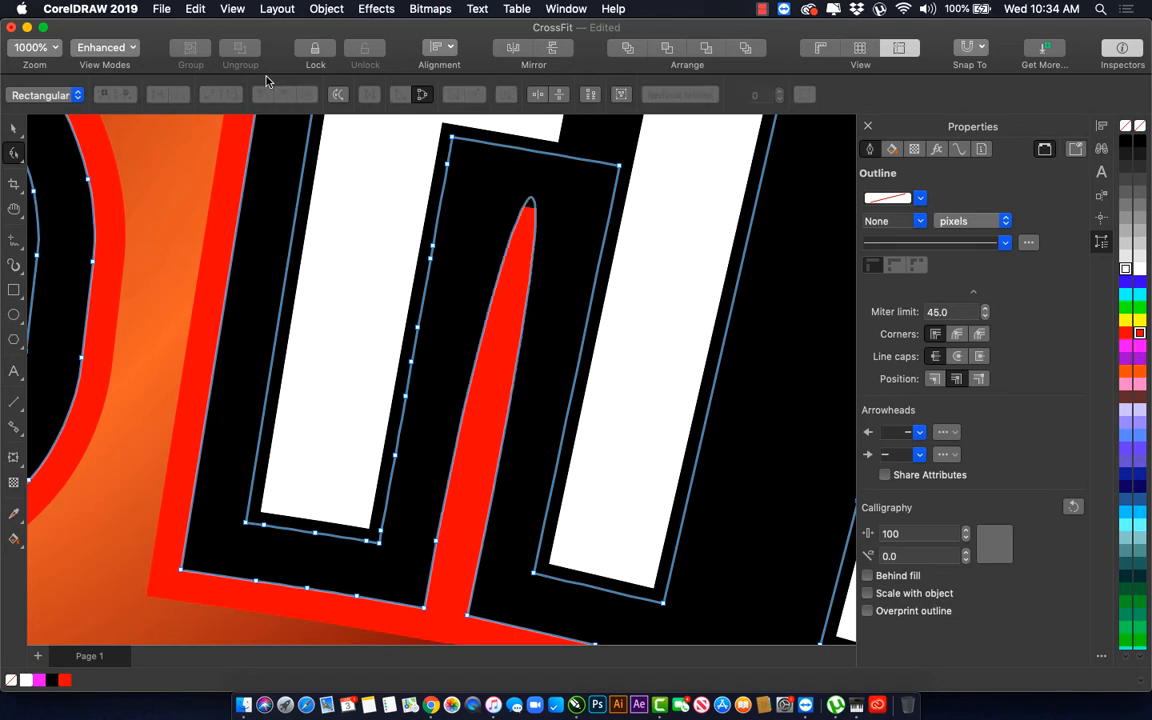
Step: Pull the remaining curve handles of the gap between the F and I down to the bottom edge, filling the gap with black
{"action": "left_click", "coordinate": [436, 543]}
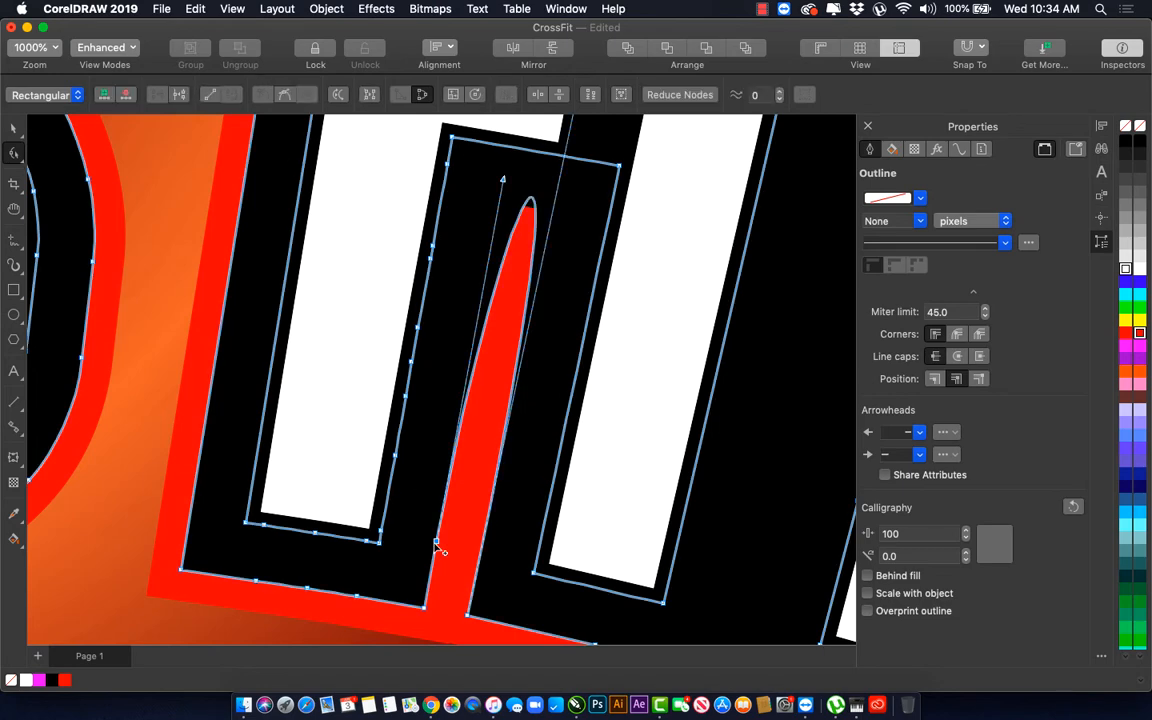
{"action": "scroll", "coordinate": [436, 543], "scroll_direction": "down", "scroll_amount": 2}
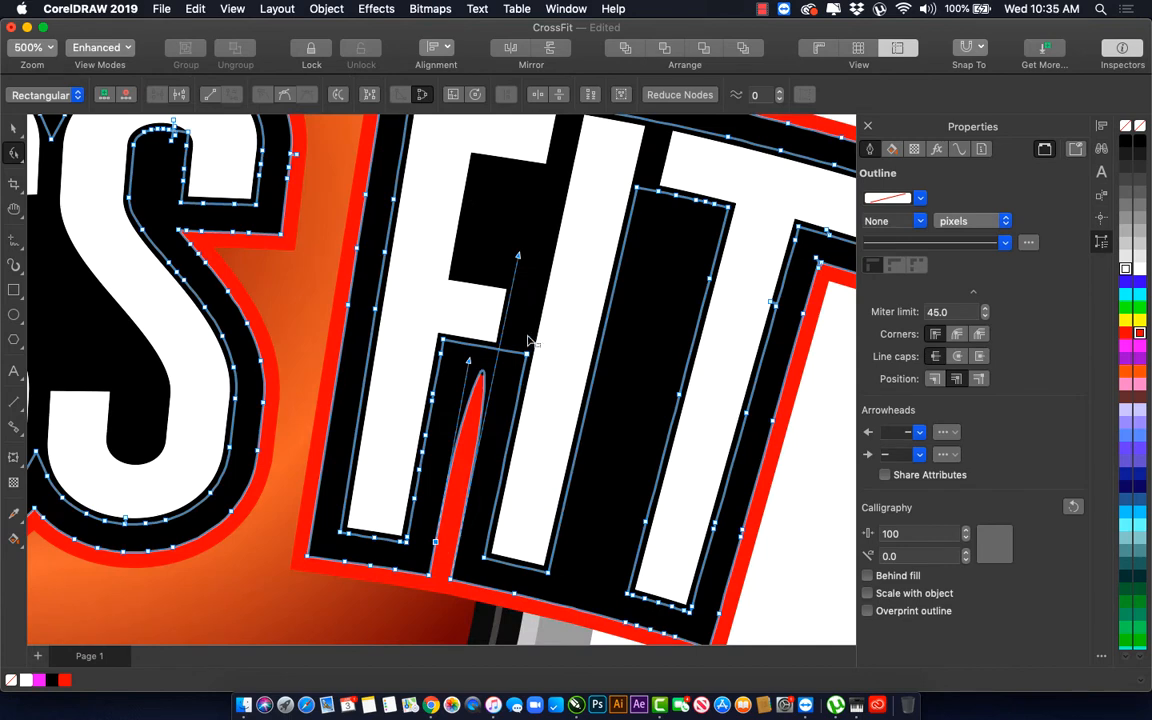
{"action": "left_click", "coordinate": [503, 307]}
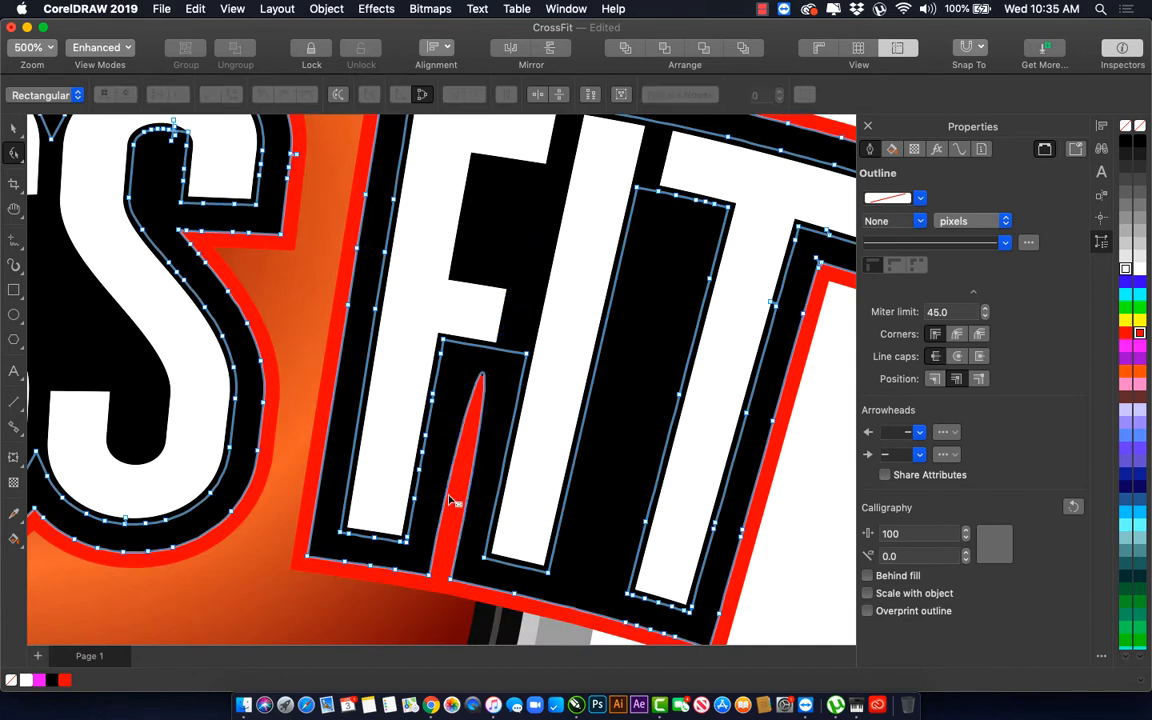
{"action": "left_click", "coordinate": [454, 578]}
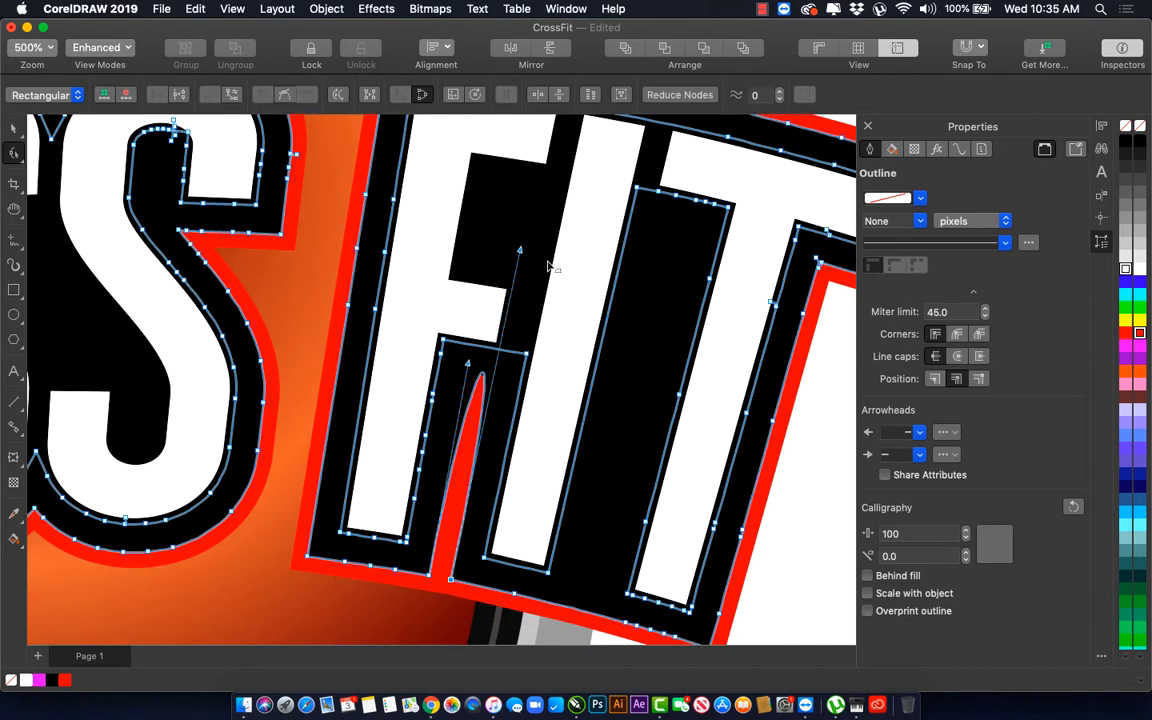
{"action": "left_click_drag", "start_coordinate": [521, 251], "coordinate": [451, 579]}
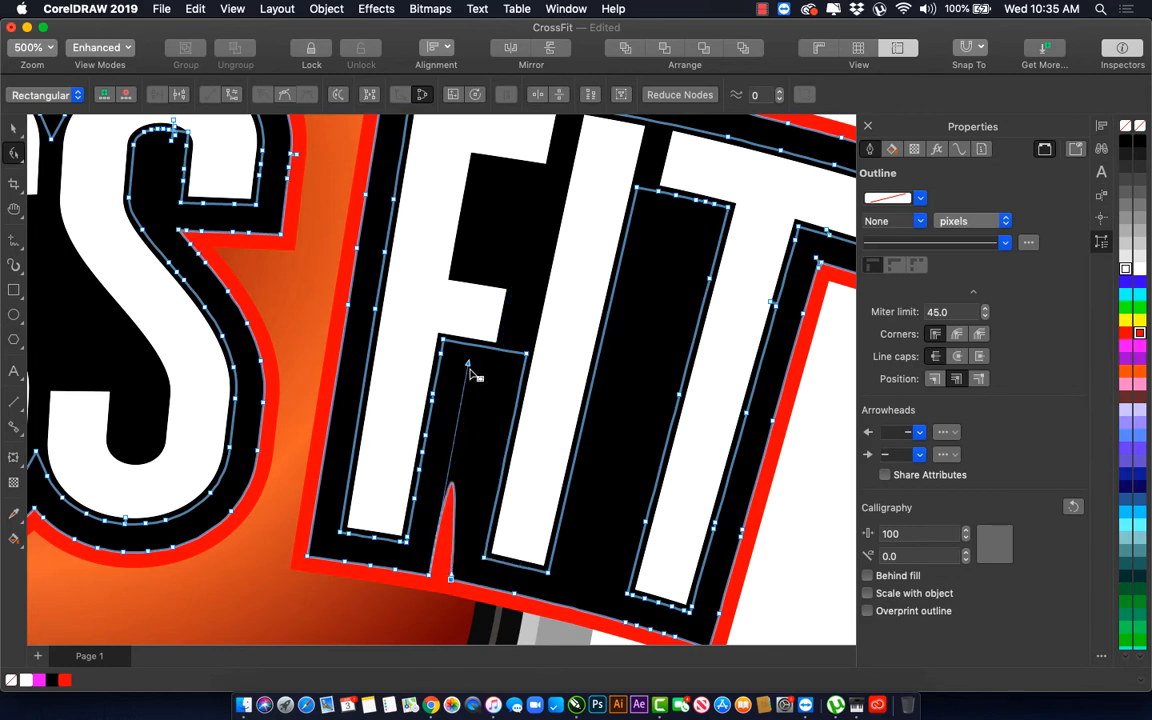
{"action": "left_click_drag", "start_coordinate": [468, 363], "coordinate": [434, 580]}
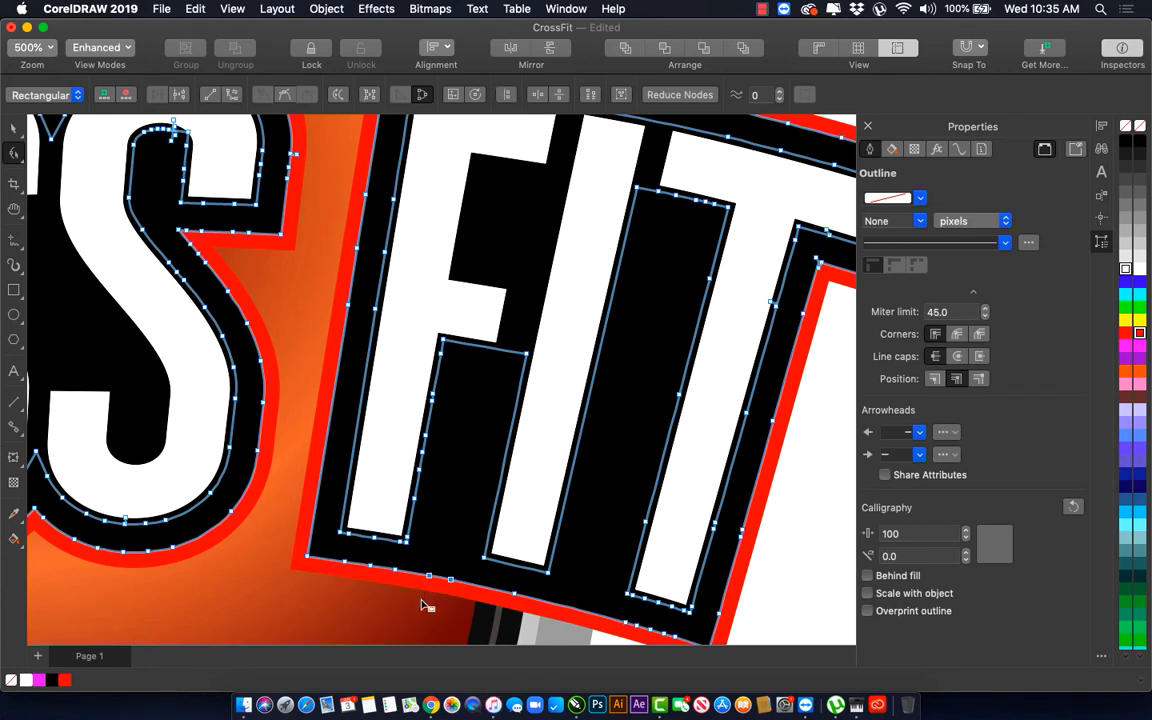
{"action": "scroll", "coordinate": [424, 604], "scroll_direction": "down", "scroll_amount": 1}
{"action": "key", "text": "space"}
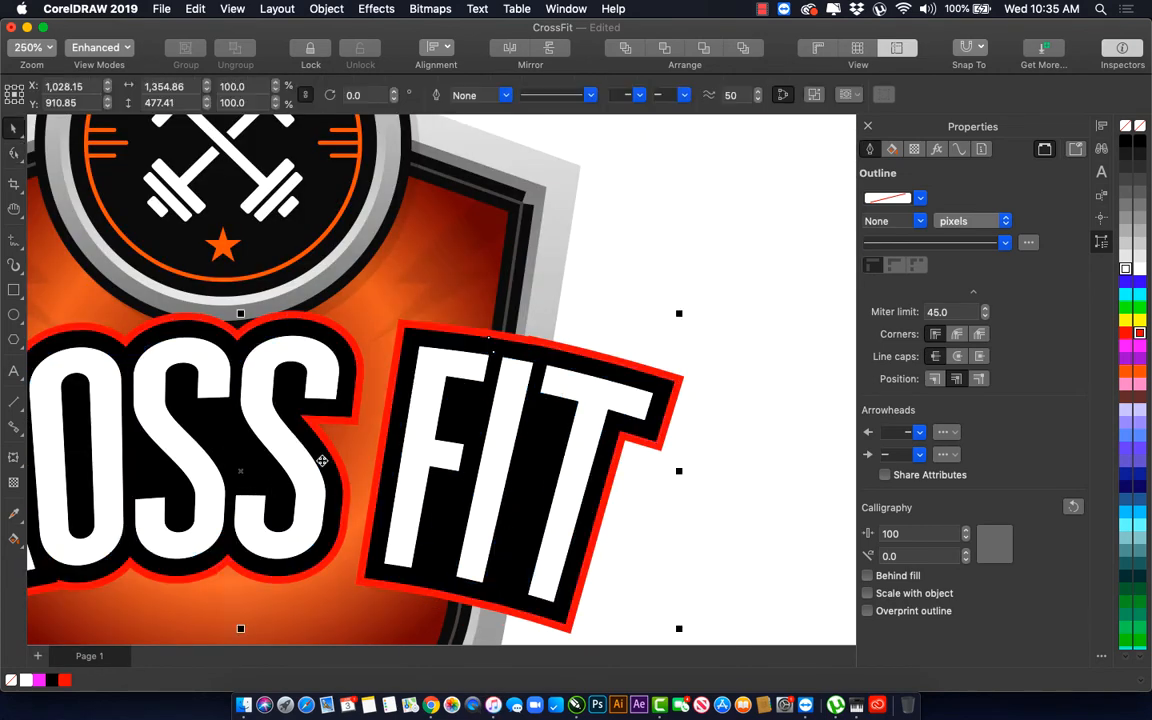
Step: Remove the stray nodes forming the notch in the red backing's top edge above the word FIT
{"action": "key", "text": "space"}
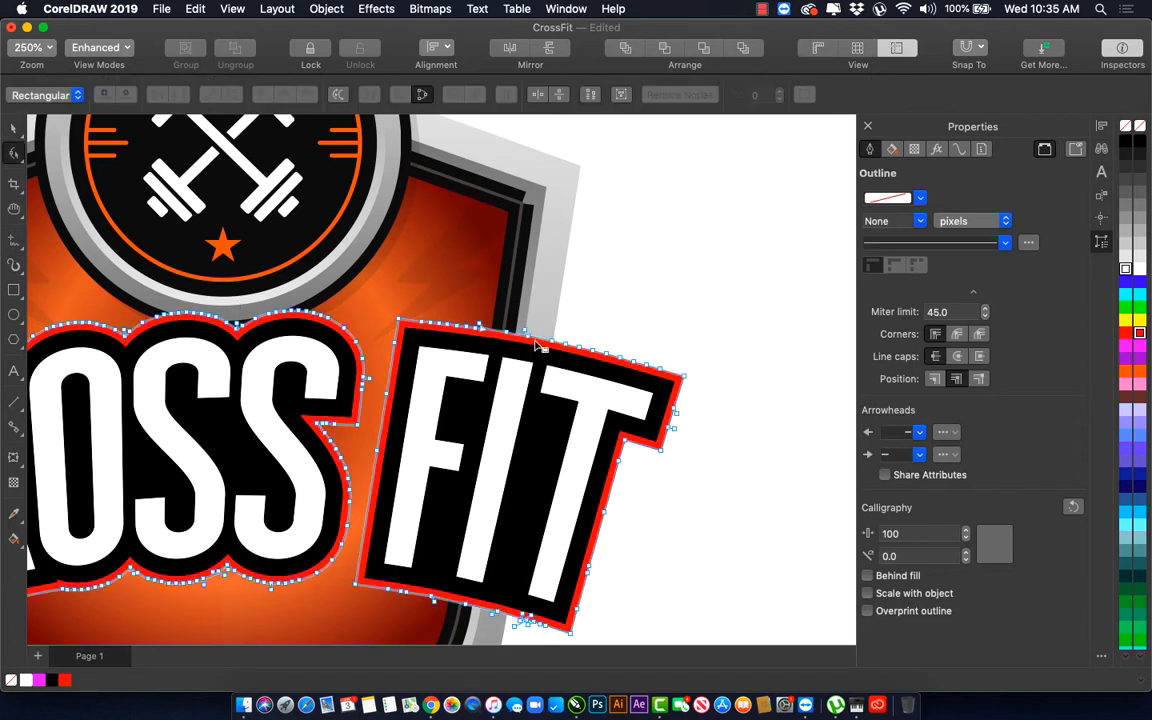
{"action": "left_click_drag", "start_coordinate": [509, 323], "coordinate": [538, 351]}
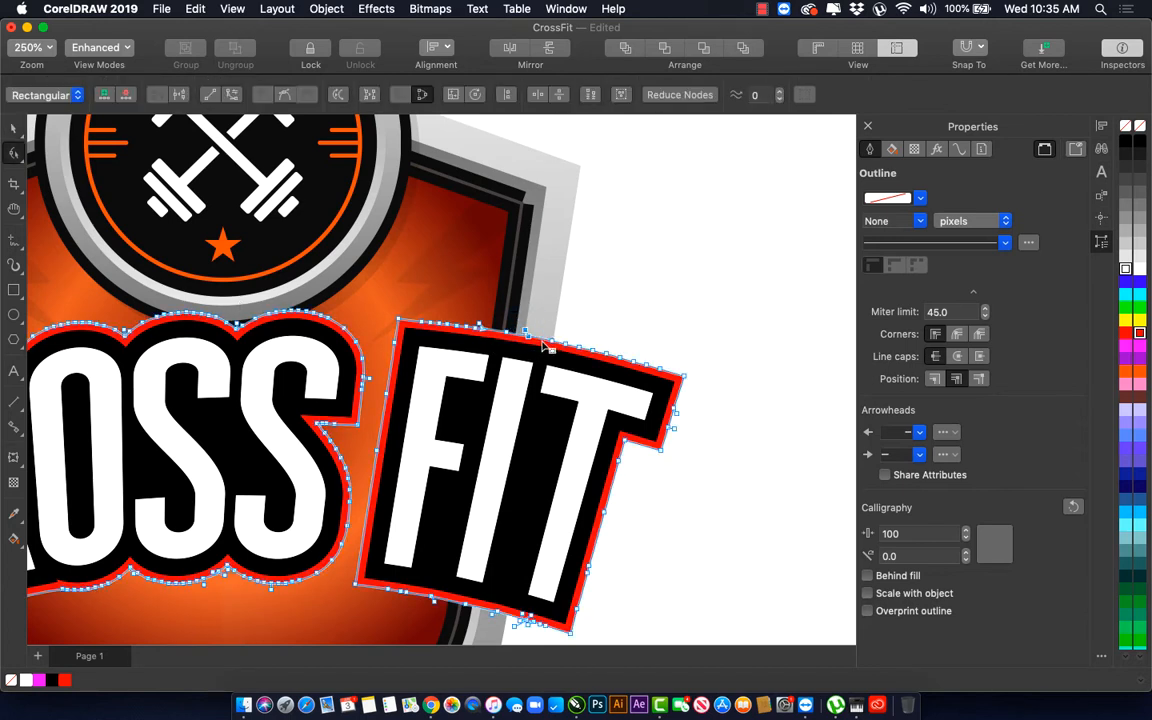
{"action": "key", "text": "space"}
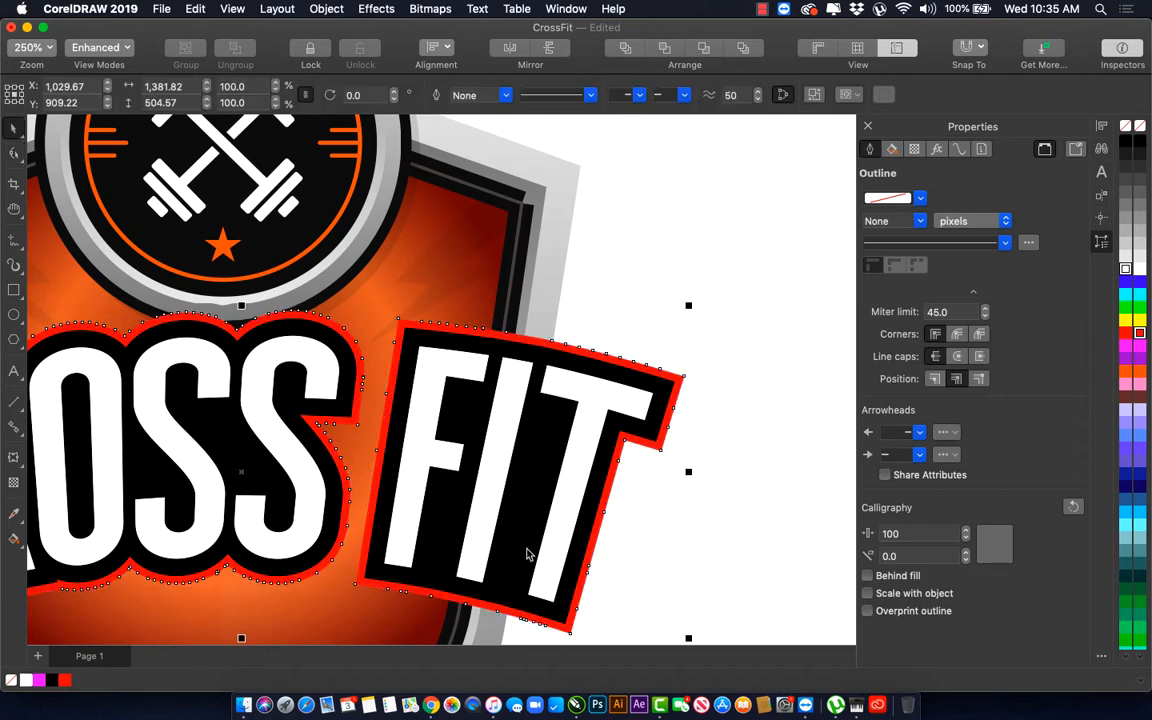
Step: Delete the spike nodes on the red backing's top edge above the letter R, leaving a straight edge
{"action": "key", "text": "h"}
{"action": "left_click_drag", "start_coordinate": [166, 538], "coordinate": [738, 450]}
{"action": "key", "text": "space"}
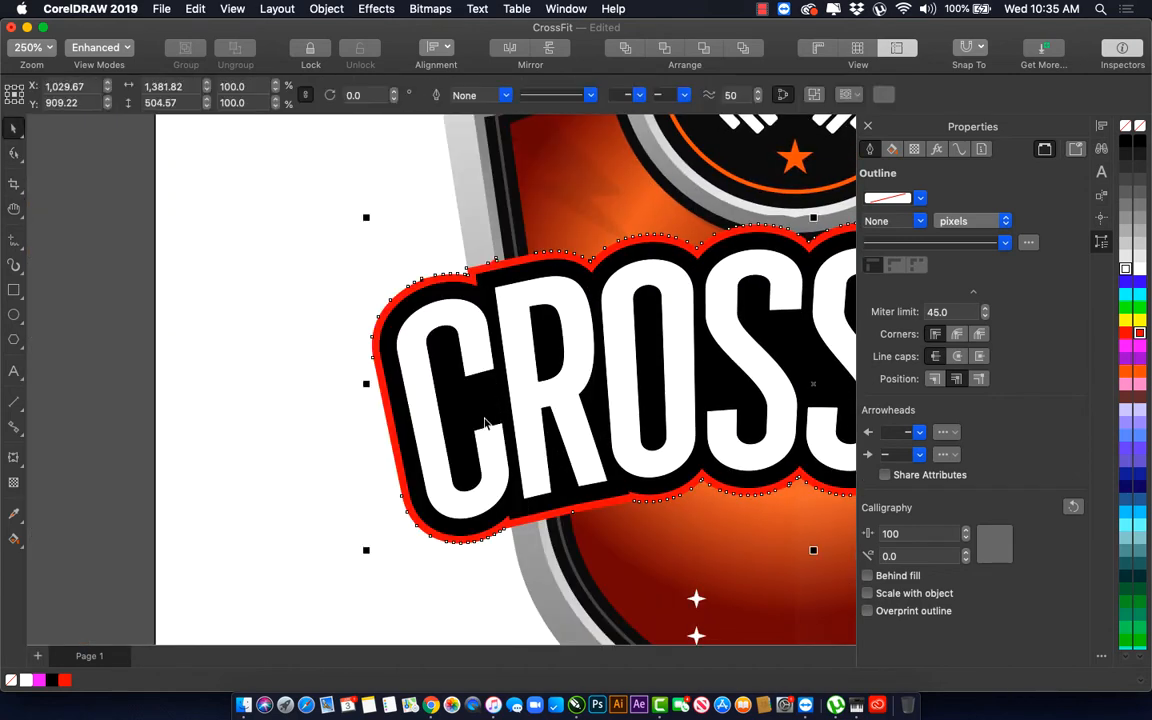
{"action": "left_click", "coordinate": [343, 408]}
{"action": "scroll", "coordinate": [483, 301], "scroll_direction": "up", "scroll_amount": 2}
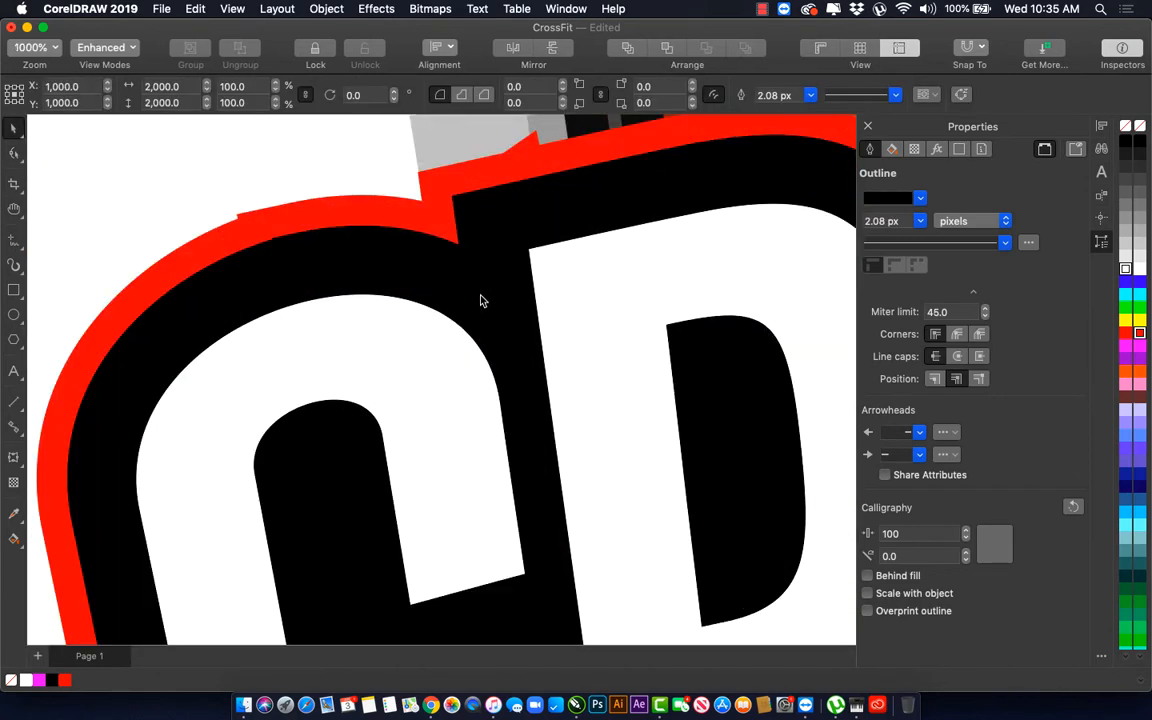
{"action": "key", "text": "h"}
{"action": "left_click_drag", "start_coordinate": [481, 300], "coordinate": [433, 435]}
{"action": "key", "text": "space"}
{"action": "left_click", "coordinate": [481, 294]}
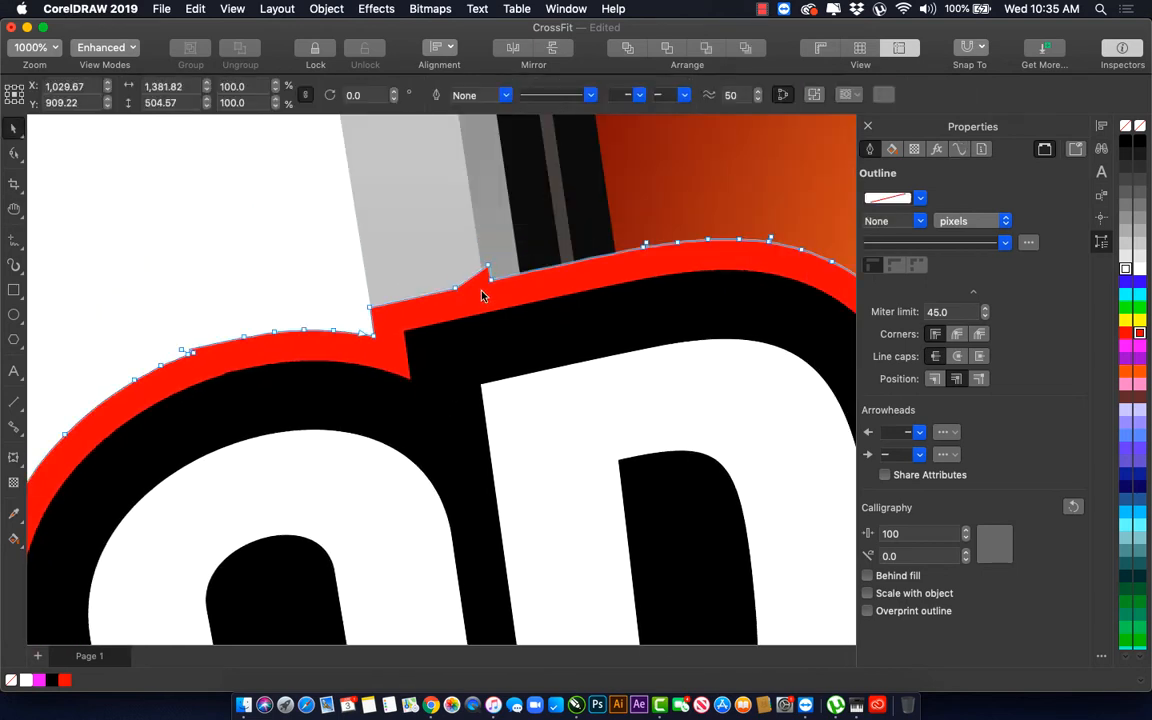
{"action": "key", "text": "F10"}
{"action": "left_click_drag", "start_coordinate": [405, 200], "coordinate": [515, 330]}
{"action": "key", "text": "Delete"}
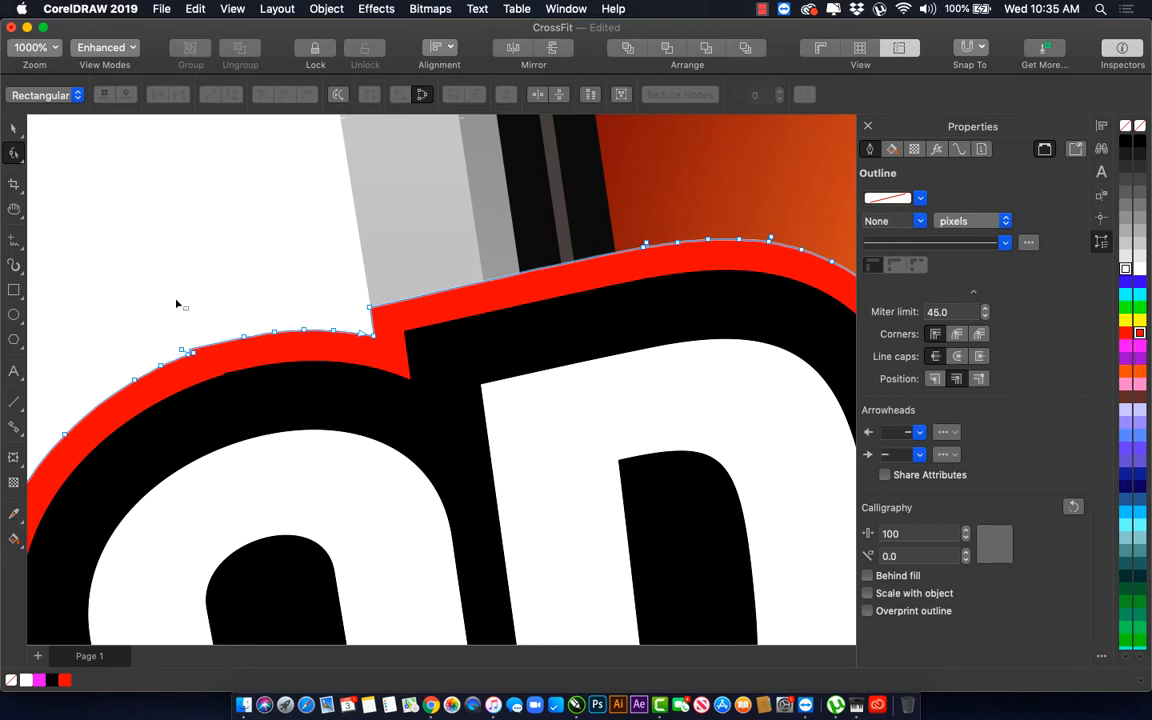
Step: Delete the stray overlapping nodes on the red backing's outer curve above the letter C
{"action": "left_click_drag", "start_coordinate": [126, 308], "coordinate": [212, 391]}
{"action": "key", "text": "Delete"}
{"action": "left_click_drag", "start_coordinate": [177, 304], "coordinate": [231, 402]}
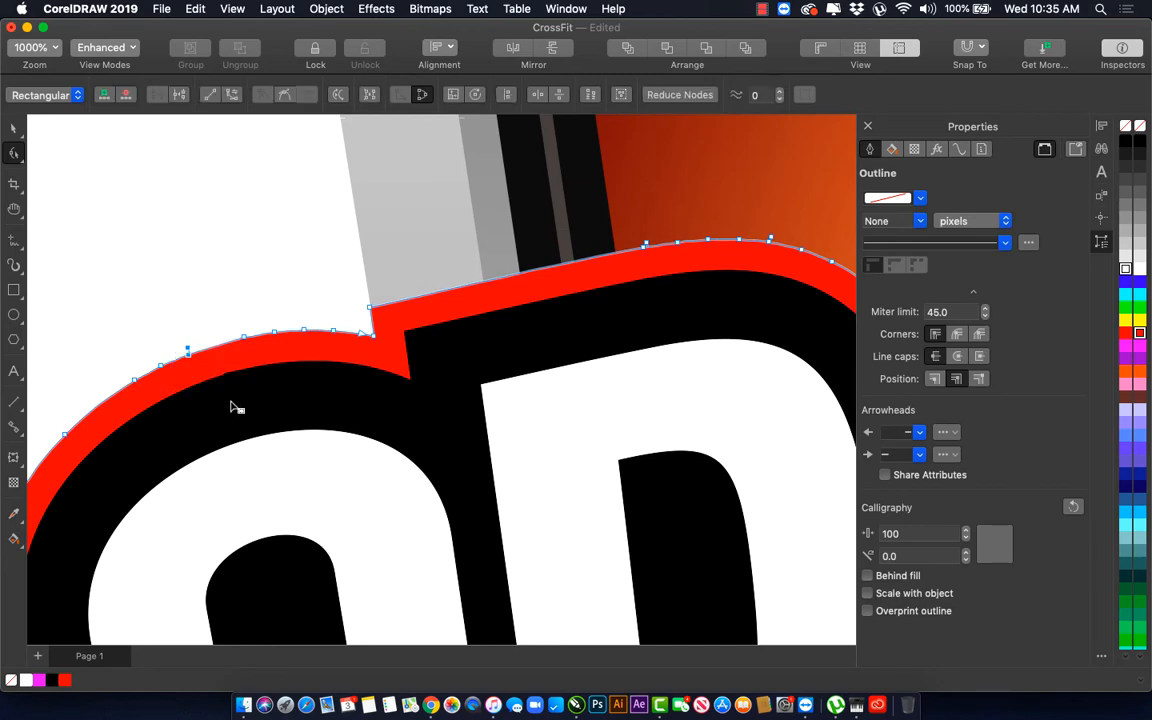
{"action": "key", "text": "Delete"}
{"action": "scroll", "coordinate": [231, 352], "scroll_direction": "down", "scroll_amount": 2}
{"action": "scroll", "coordinate": [238, 358], "scroll_direction": "down", "scroll_amount": 2}
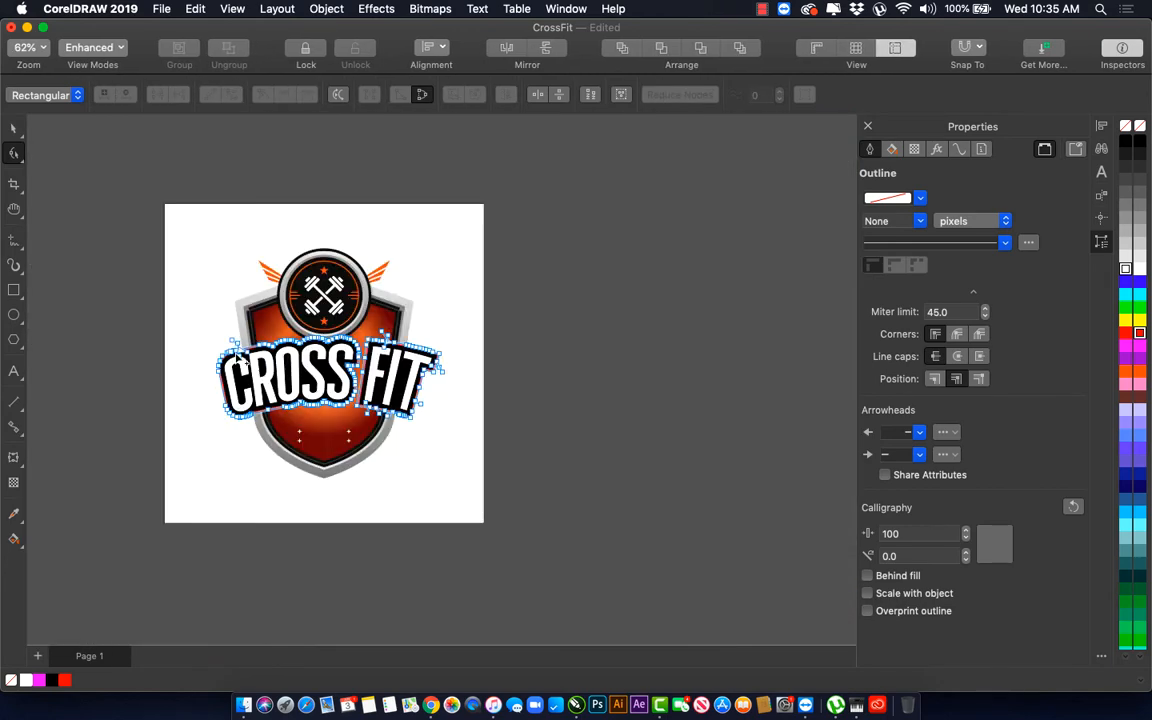
Step: Group the CROSS FIT letters with their black and red backings and move them straight down the shield to Y about 828
{"action": "key", "text": "space"}
{"action": "key", "text": "z"}
{"action": "left_click_drag", "start_coordinate": [184, 329], "coordinate": [503, 470]}
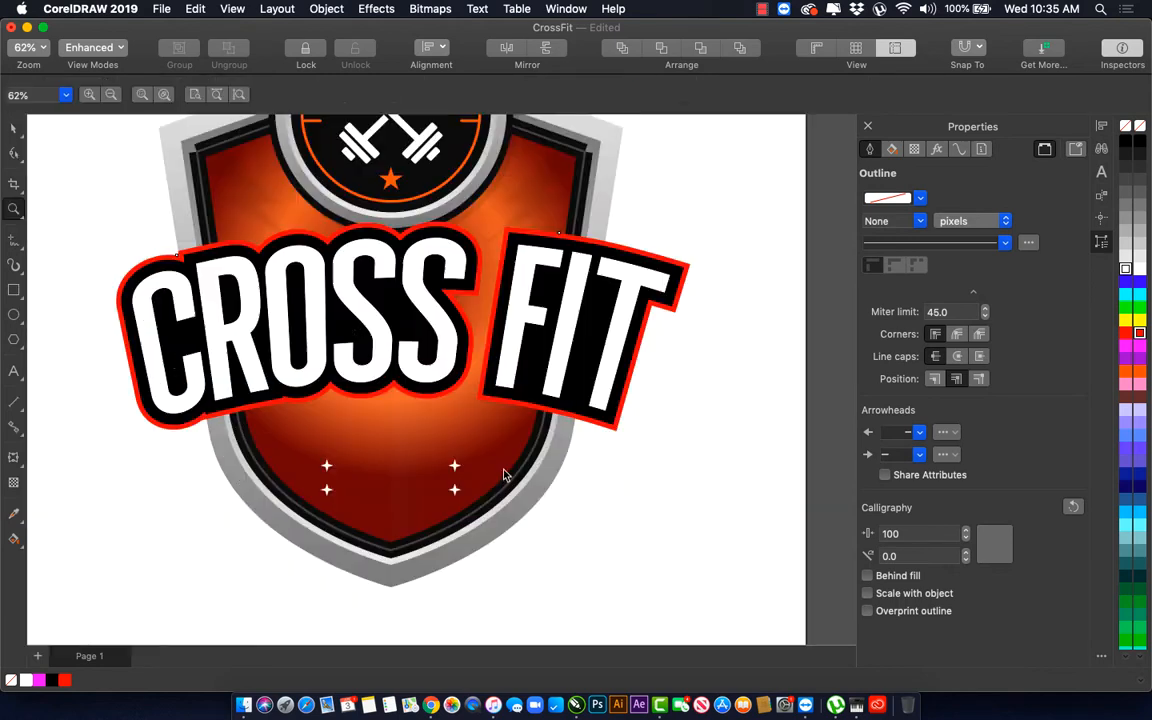
{"action": "key", "text": "space"}
{"action": "left_click_drag", "start_coordinate": [33, 207], "coordinate": [774, 463]}
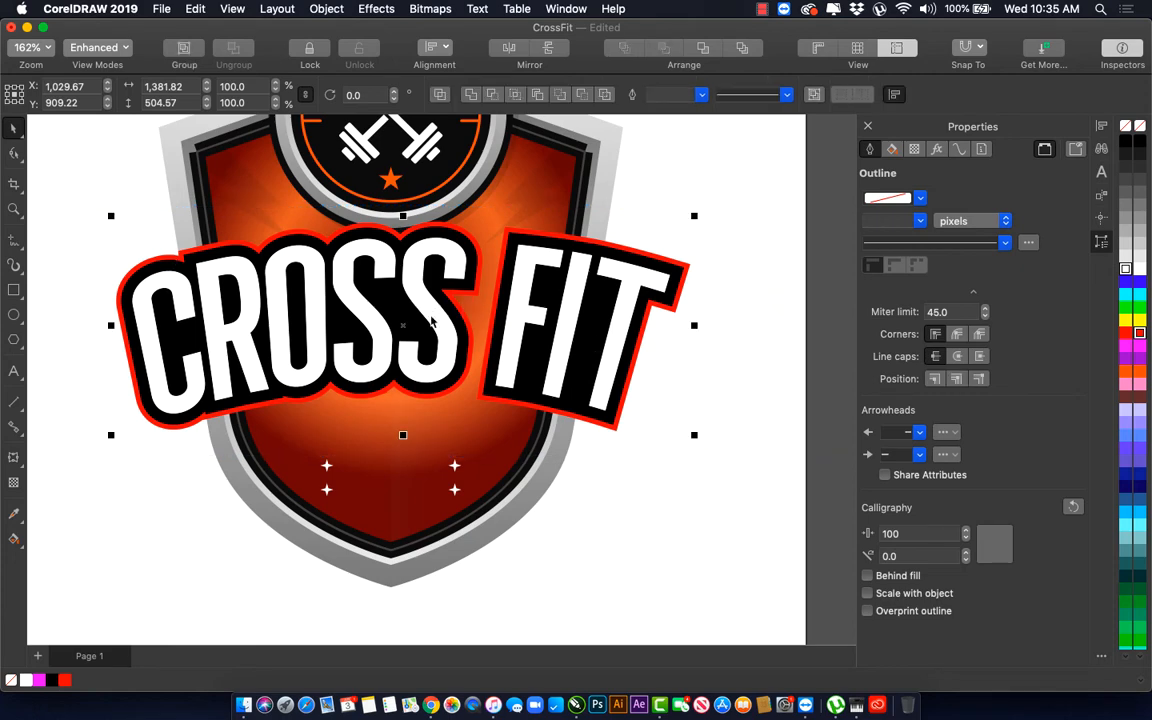
{"action": "mouse_move", "coordinate": [432, 322]}
{"action": "left_mouse_down"}
{"action": "mouse_move", "coordinate": [415, 305]}
{"action": "mouse_move", "coordinate": [421, 344]}
{"action": "left_mouse_up"}
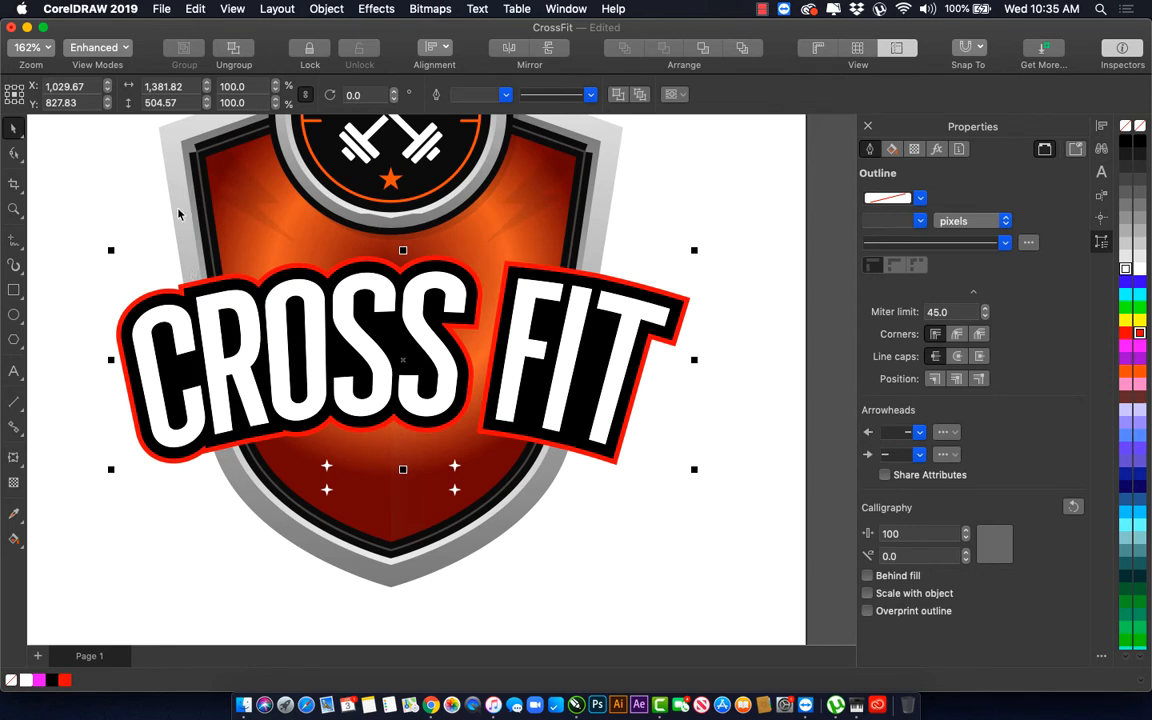
Step: Align the CROSS FIT group's center horizontally with the shield emblem
{"action": "left_click", "coordinate": [208, 172]}
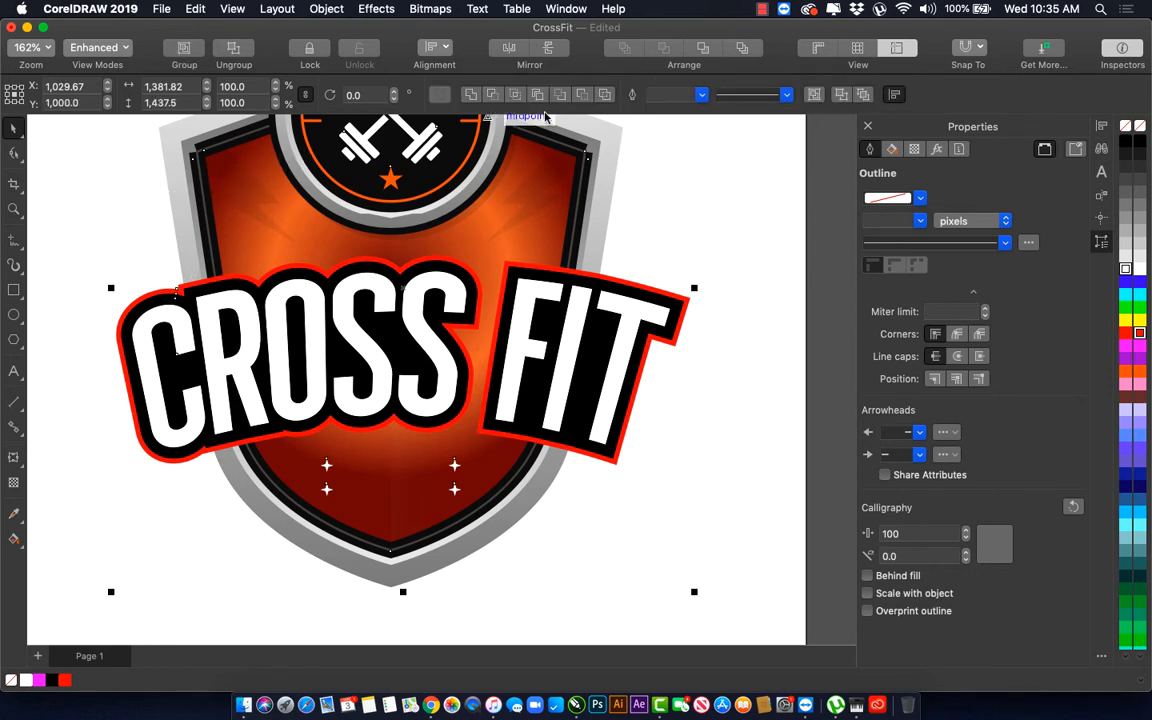
{"action": "left_click", "coordinate": [432, 47]}
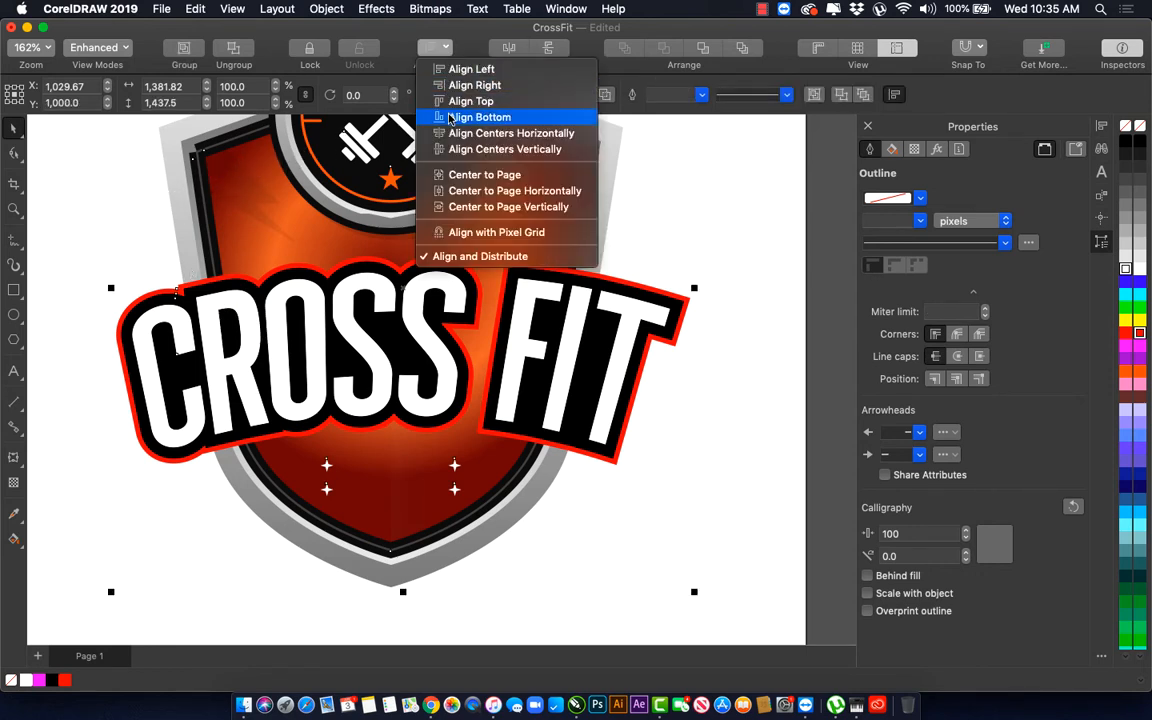
{"action": "left_click", "coordinate": [450, 138]}
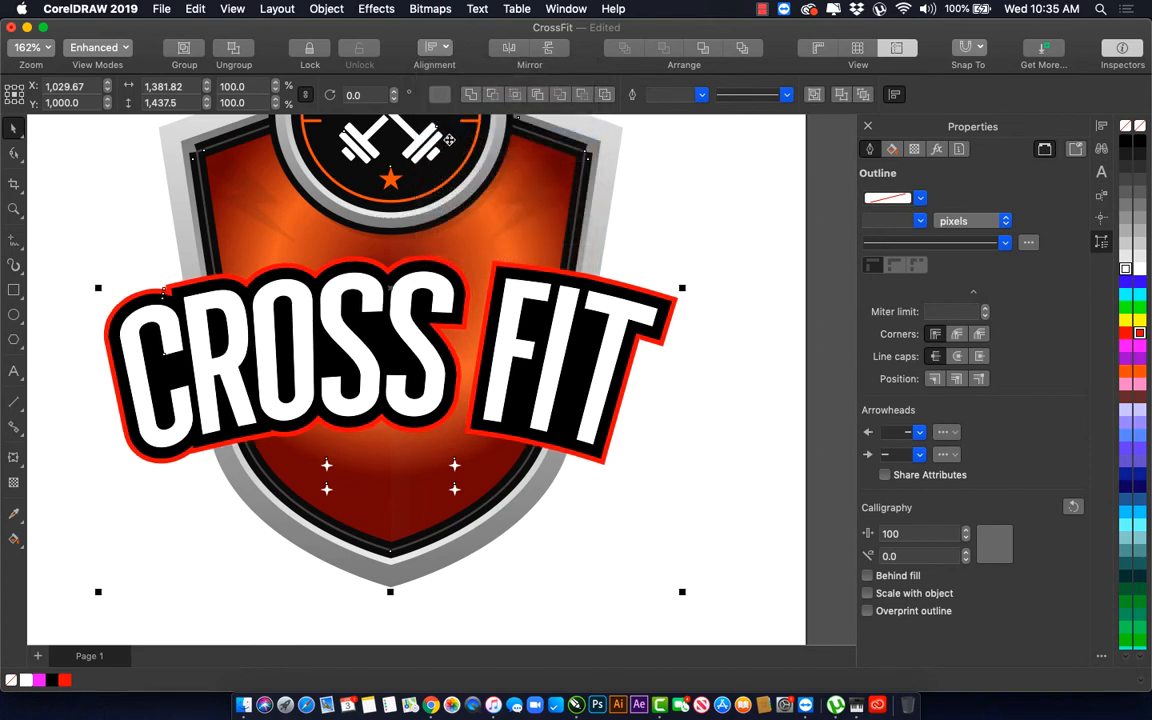
Step: Ungroup the CROSS FIT lettering and select its black backing on its own
{"action": "scroll", "coordinate": [427, 247], "scroll_direction": "down", "scroll_amount": 3}
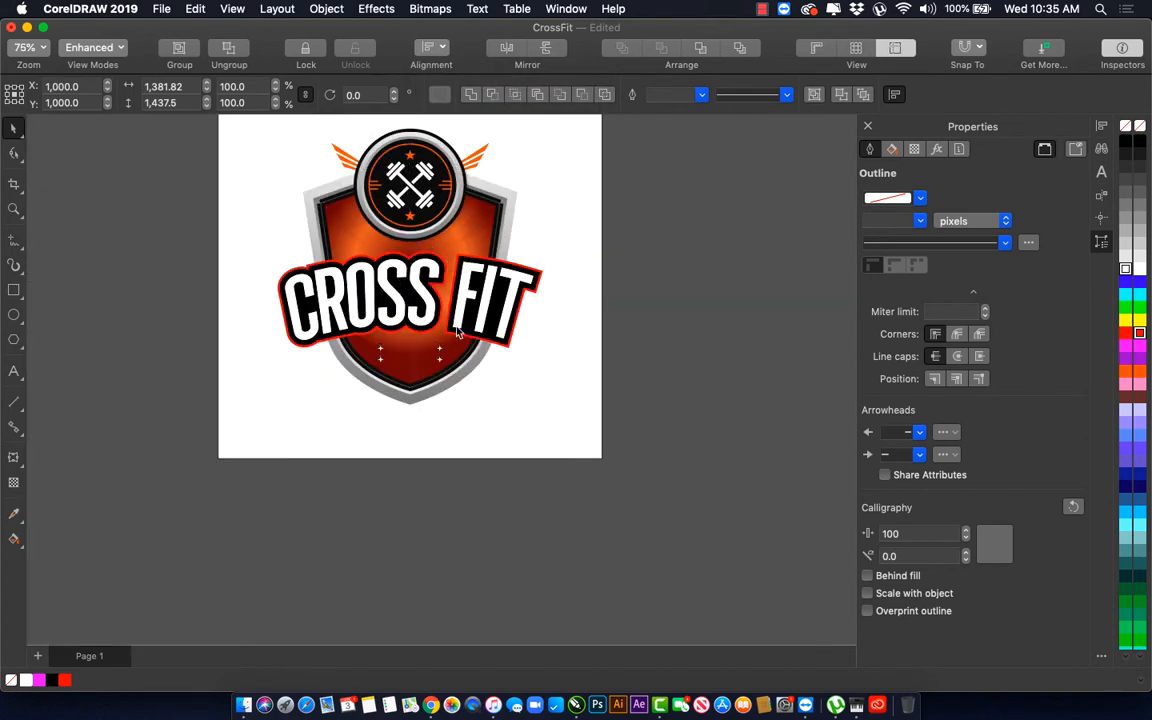
{"action": "key", "text": "z"}
{"action": "left_click_drag", "start_coordinate": [277, 204], "coordinate": [512, 370]}
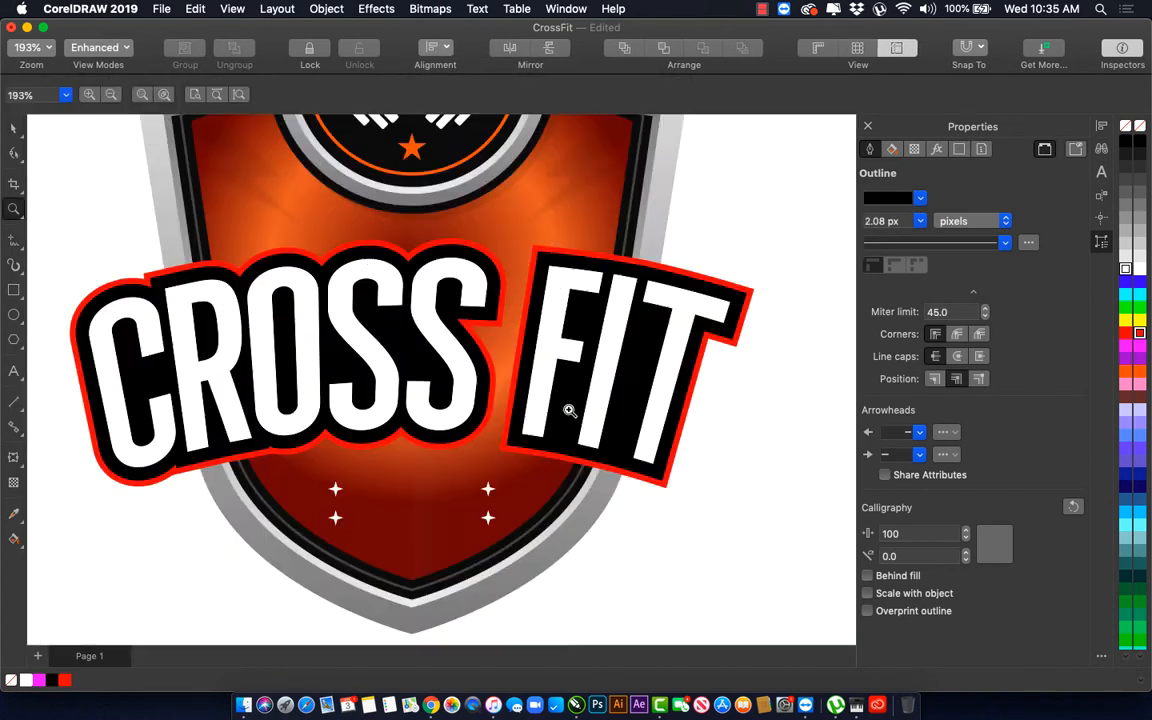
{"action": "key", "text": "space"}
{"action": "left_click", "coordinate": [433, 312]}
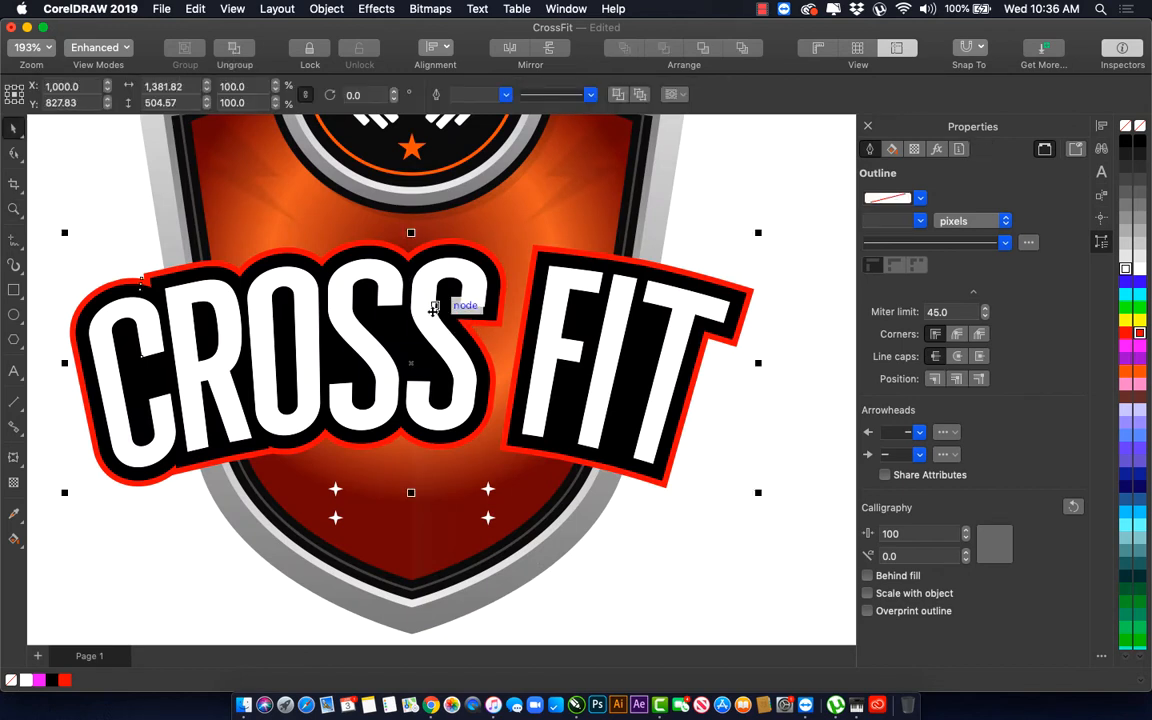
{"action": "left_click", "coordinate": [637, 267]}
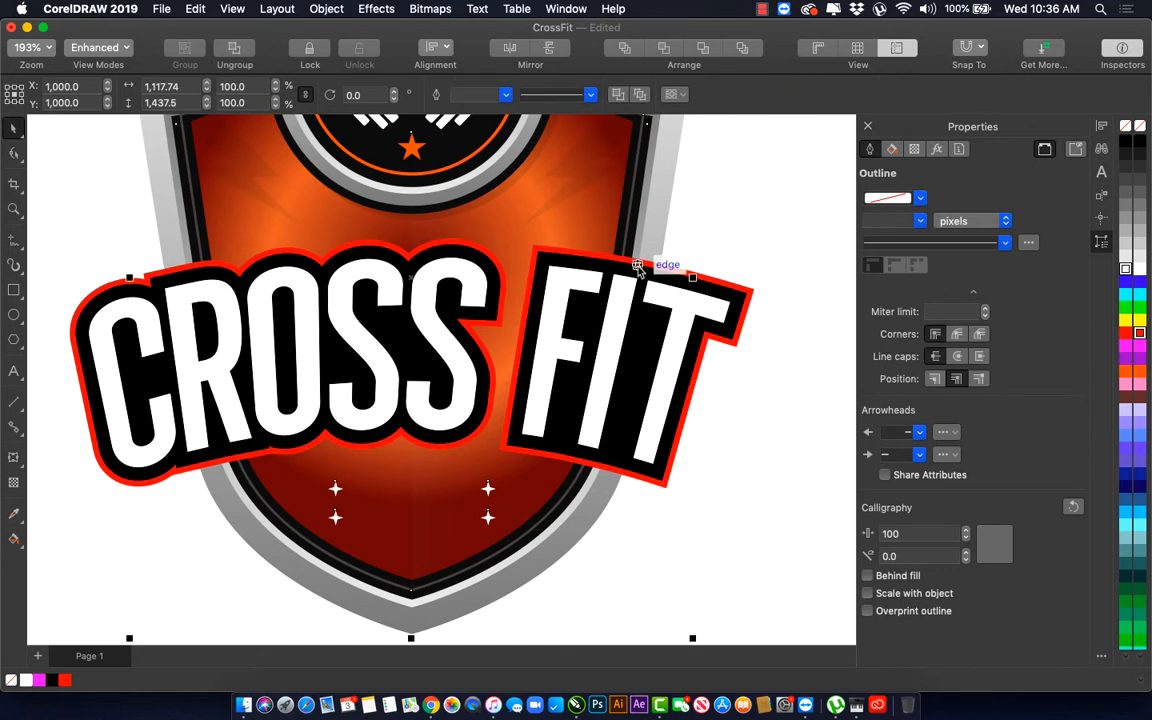
{"action": "left_click", "coordinate": [597, 267]}
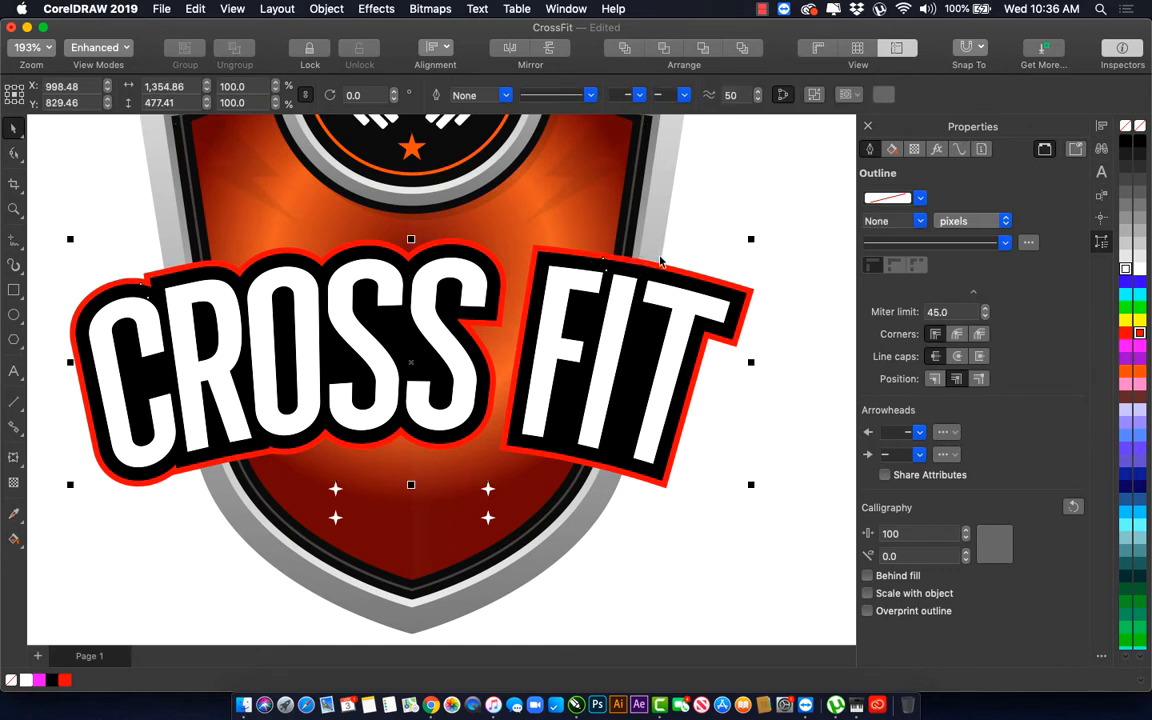
Step: Try a vertical linear gradient fill on the black backing and undo it
{"action": "left_click_drag", "start_coordinate": [432, 420], "coordinate": [465, 375]}
{"action": "key", "text": "super+z"}
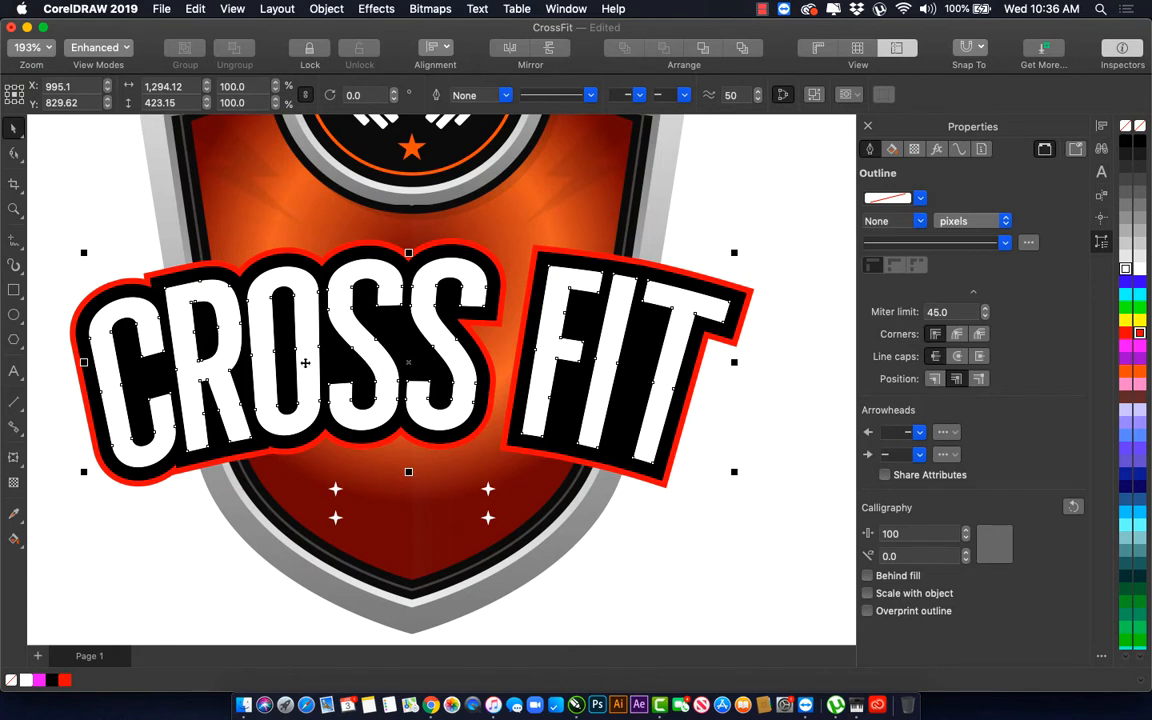
{"action": "left_click", "coordinate": [329, 363]}
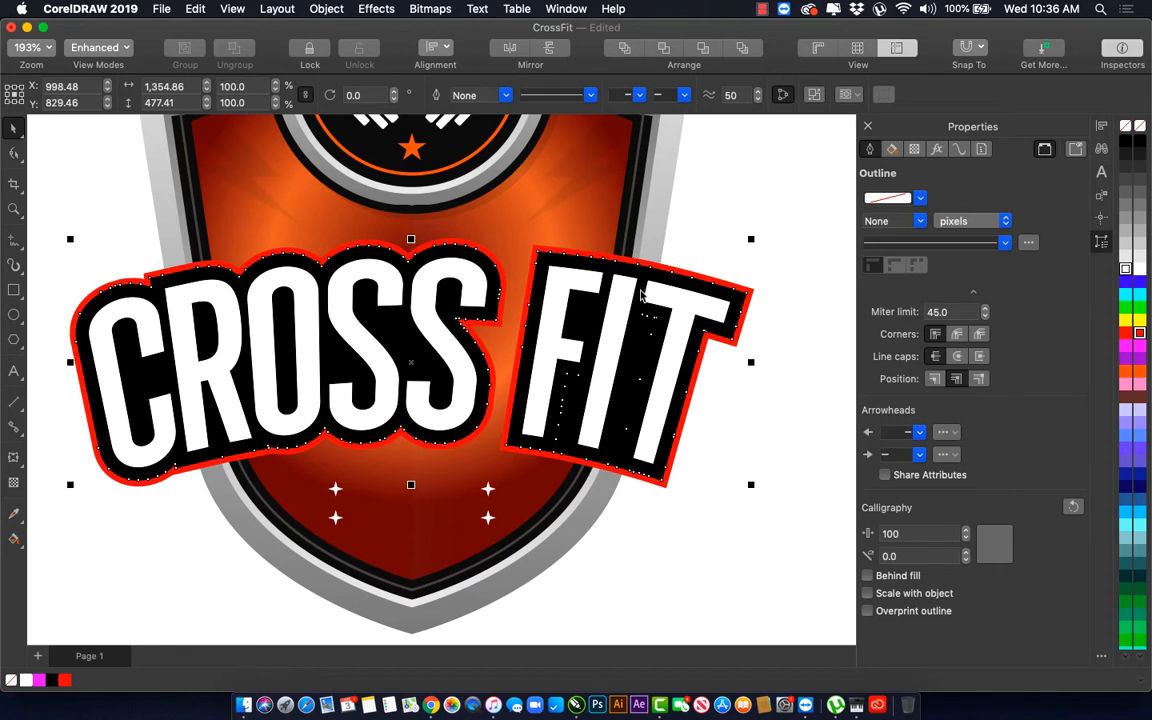
{"action": "scroll", "coordinate": [484, 356], "scroll_direction": "down", "scroll_amount": 3}
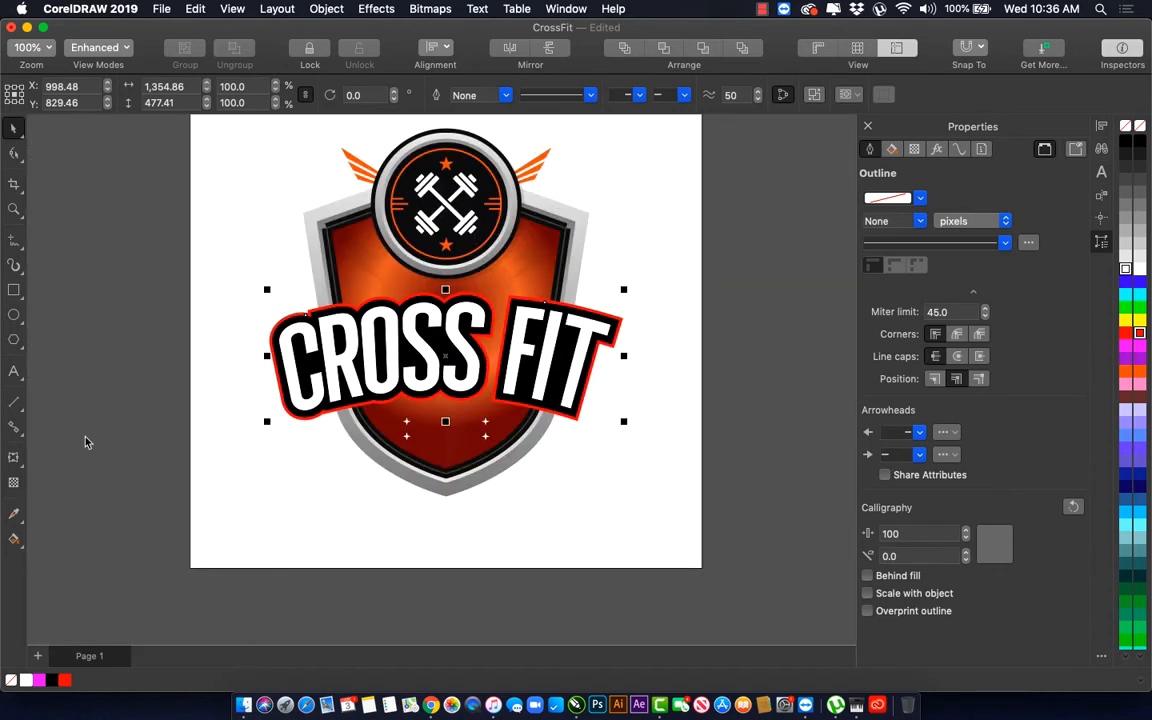
{"action": "scroll", "coordinate": [270, 411], "scroll_direction": "up", "scroll_amount": 3}
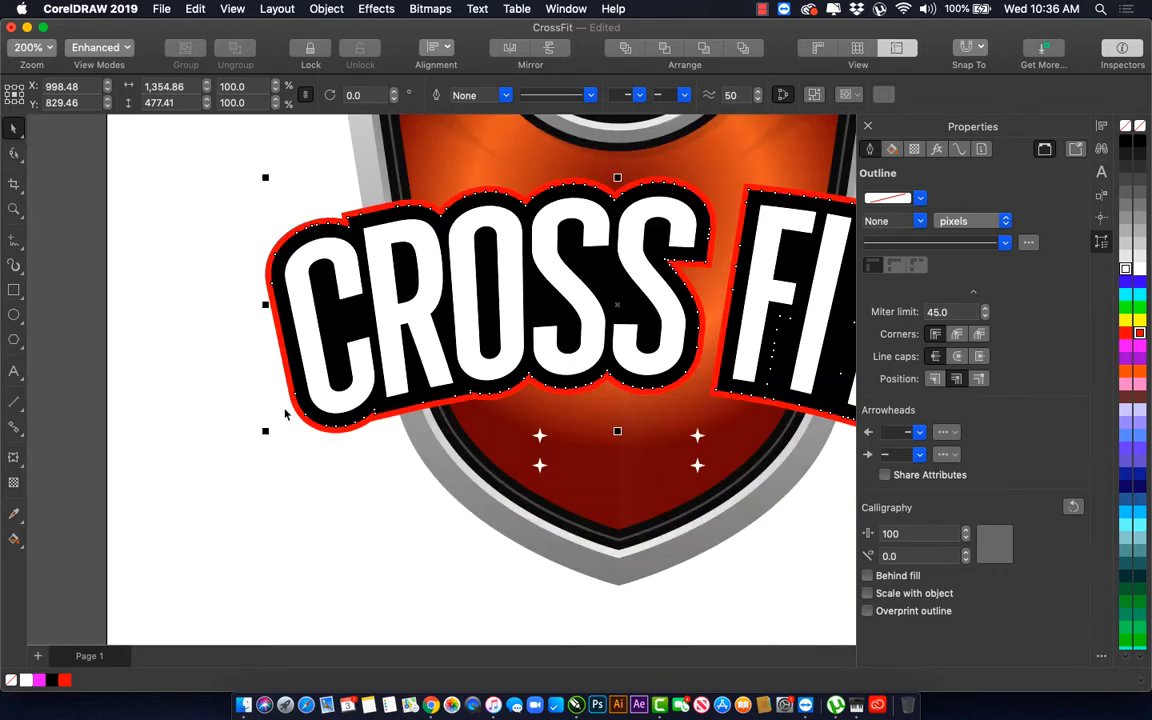
{"action": "left_click", "coordinate": [13, 539]}
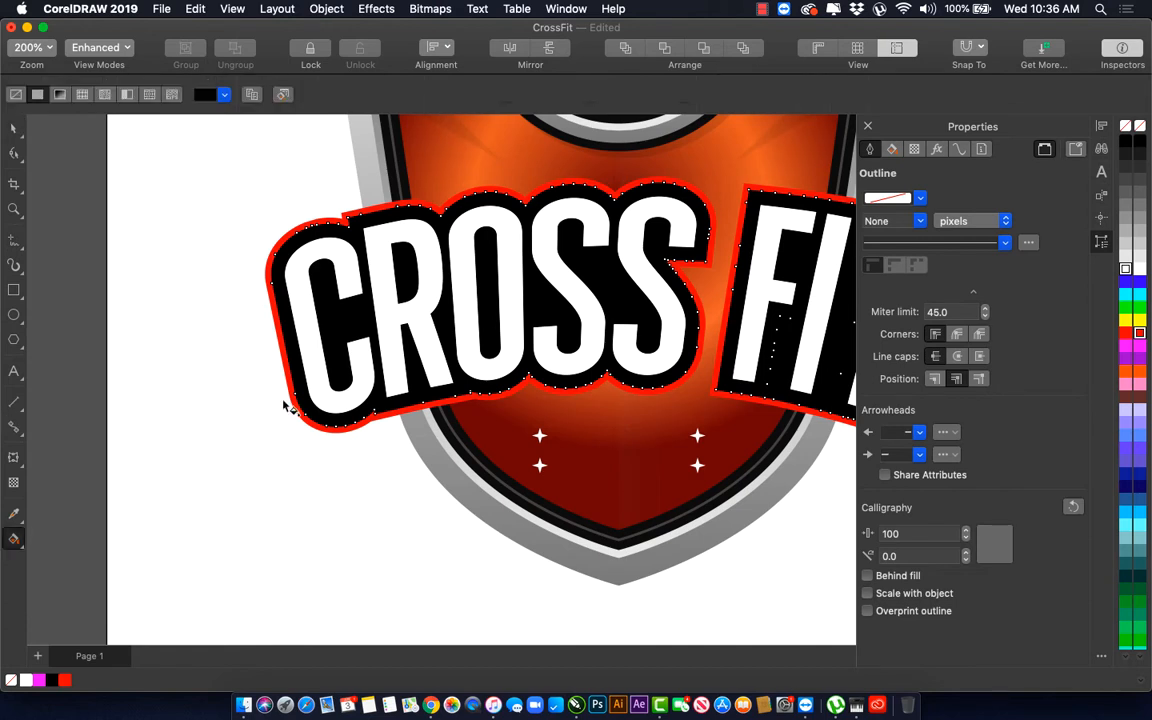
{"action": "left_click_drag", "start_coordinate": [652, 388], "coordinate": [655, 238]}
{"action": "key", "text": "space"}
{"action": "key", "text": "super+z"}
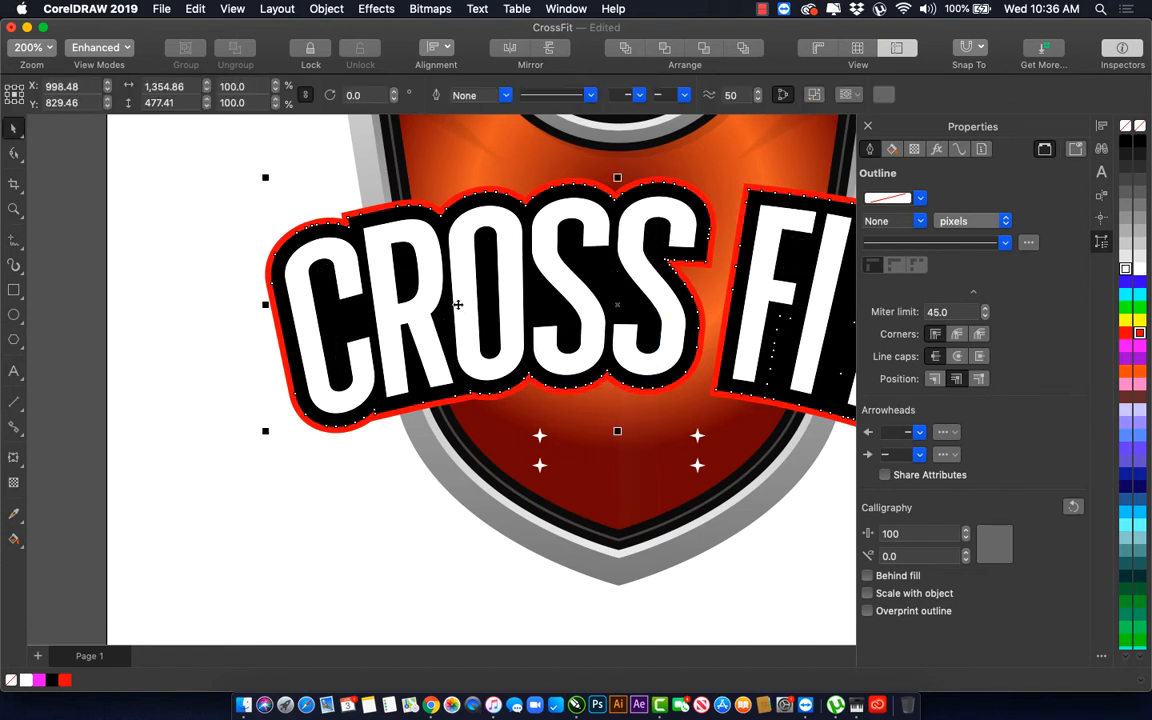
Step: Try a vertical gradient on the white CROSS FIT letters, with magenta and with red at the lower end, and undo it
{"action": "key", "text": "space"}
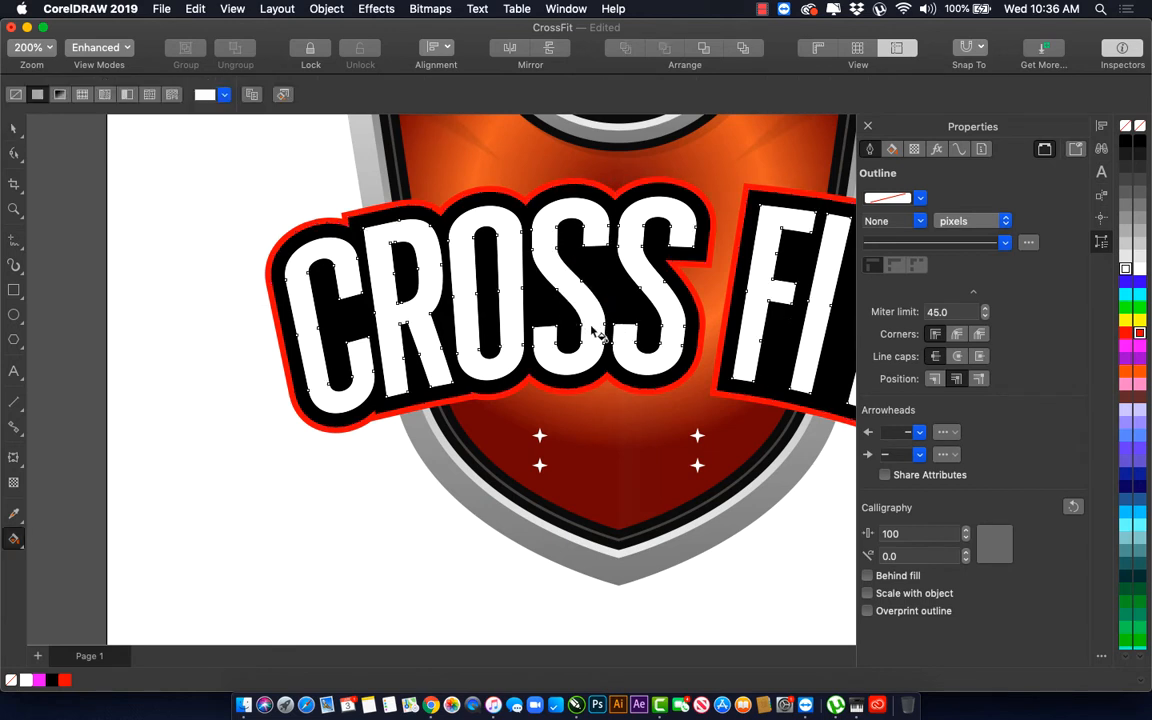
{"action": "left_click_drag", "start_coordinate": [656, 375], "coordinate": [656, 222]}
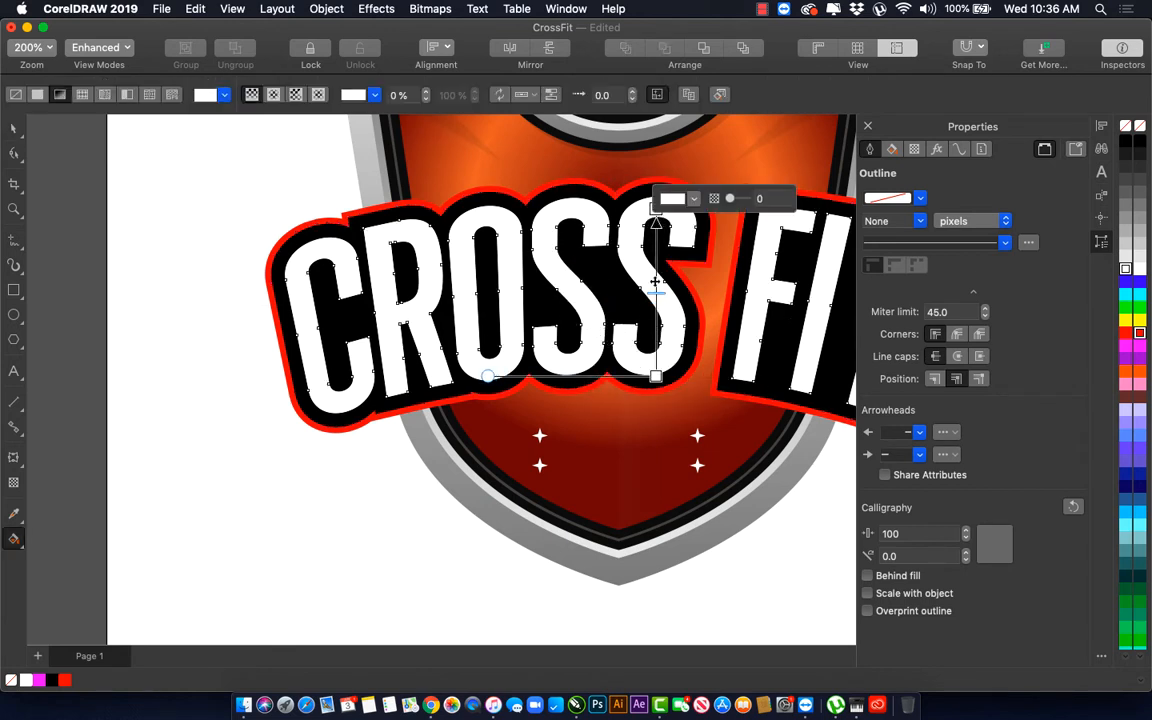
{"action": "left_click", "coordinate": [656, 377]}
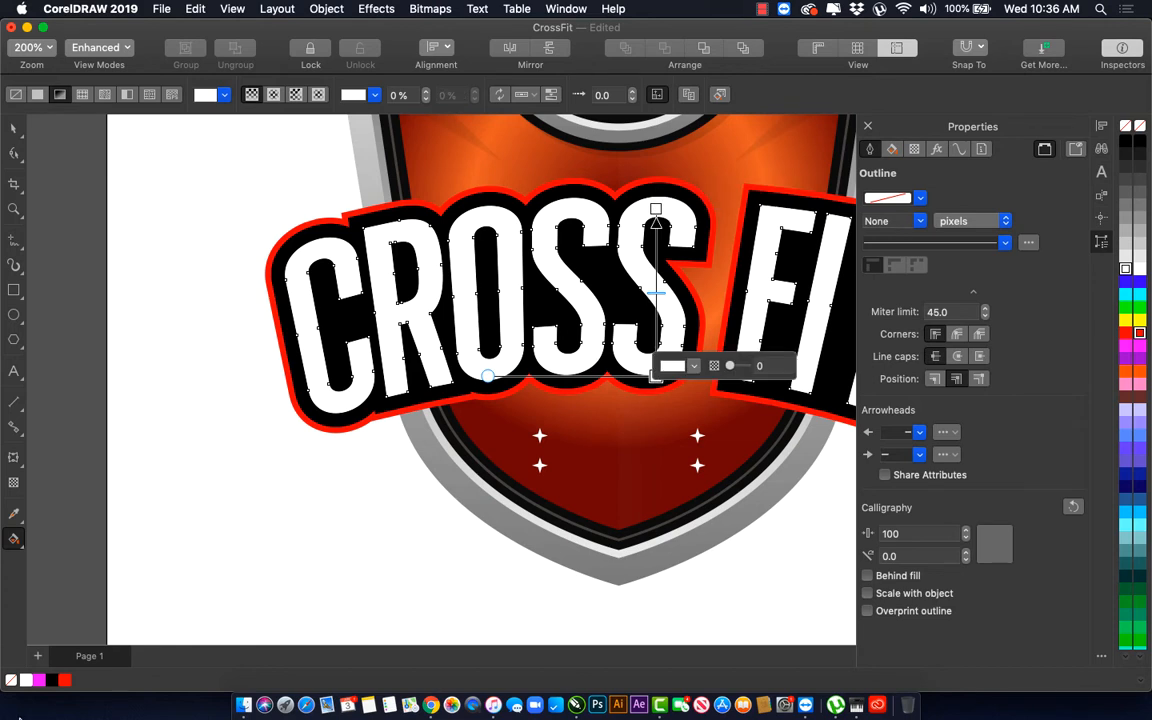
{"action": "left_click", "coordinate": [40, 681]}
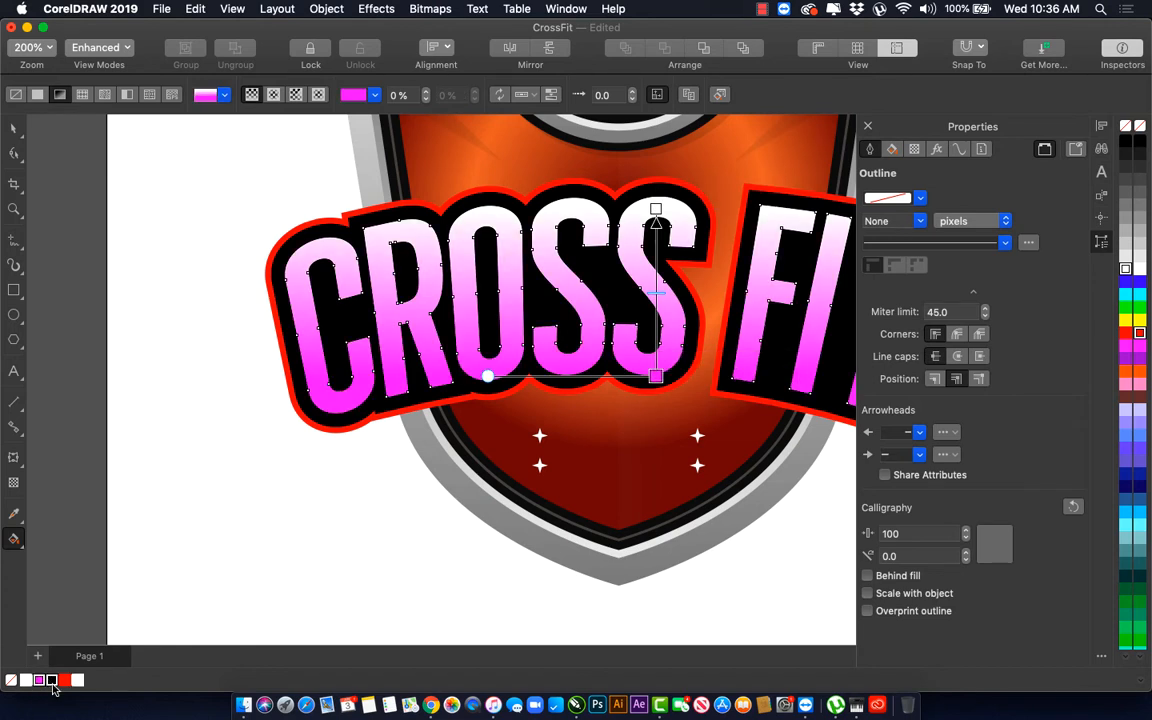
{"action": "left_click", "coordinate": [64, 681]}
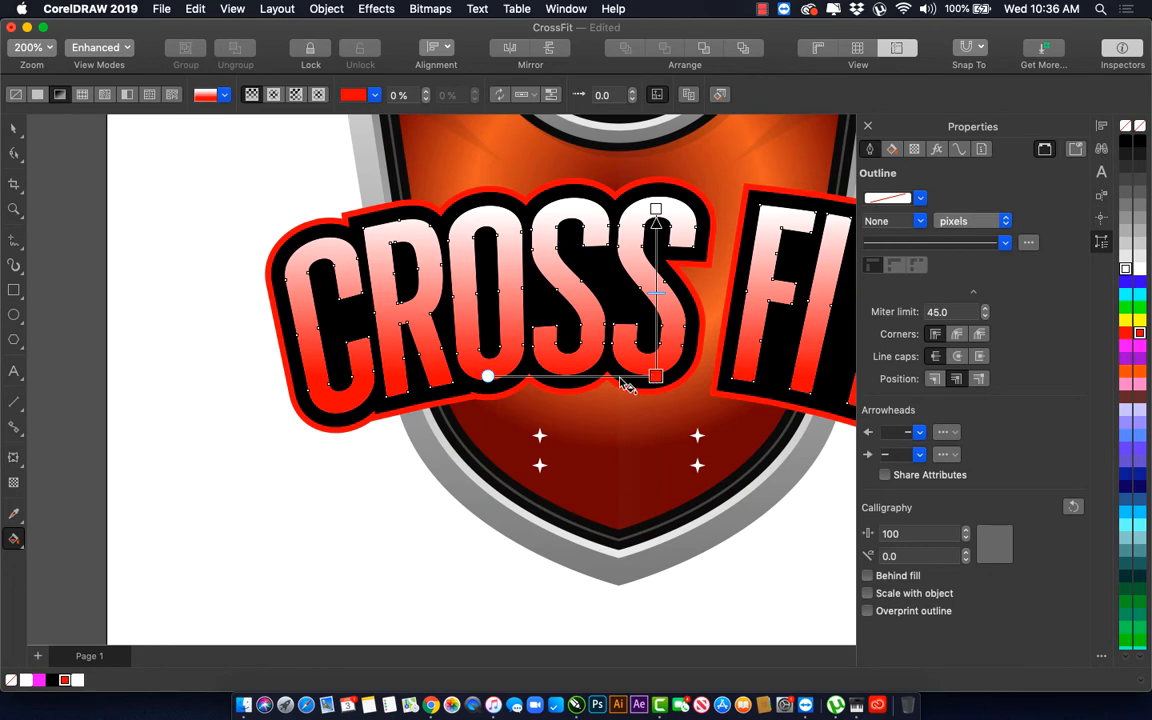
{"action": "scroll", "coordinate": [609, 378], "scroll_direction": "down", "scroll_amount": 1}
{"action": "key", "text": "space"}
{"action": "key", "text": "super+z"}
{"action": "key", "text": "super+z"}
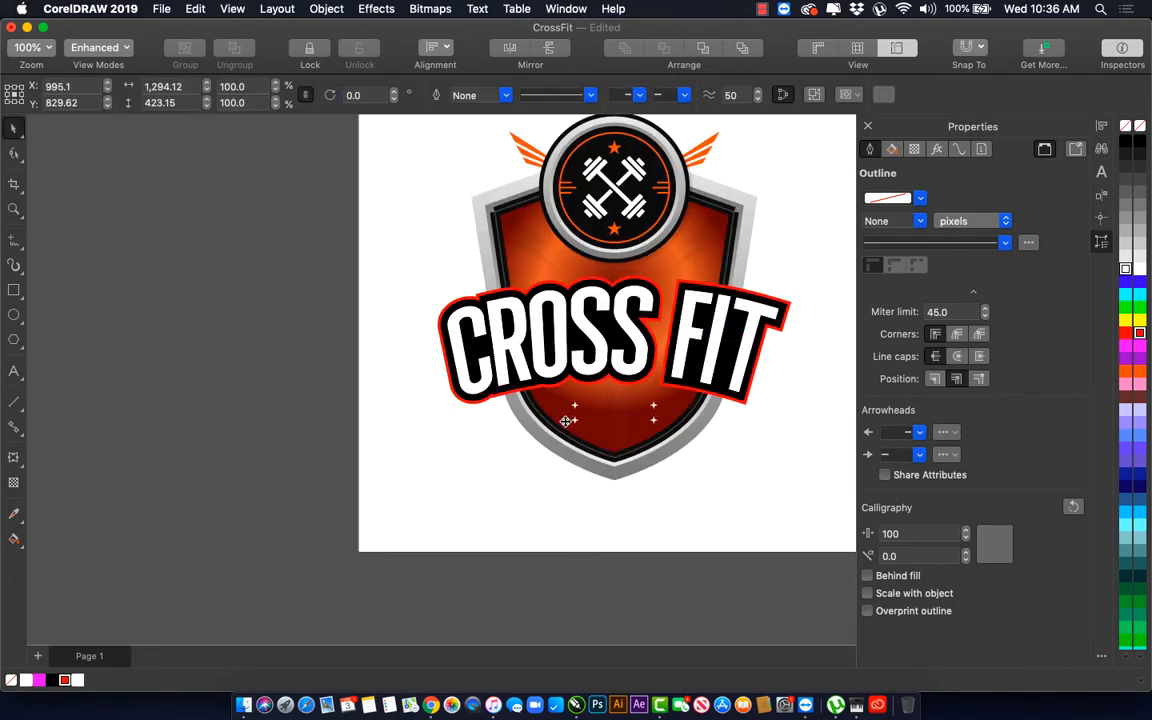
Step: Add the text GYM in the empty area beside the page
{"action": "left_click", "coordinate": [512, 383]}
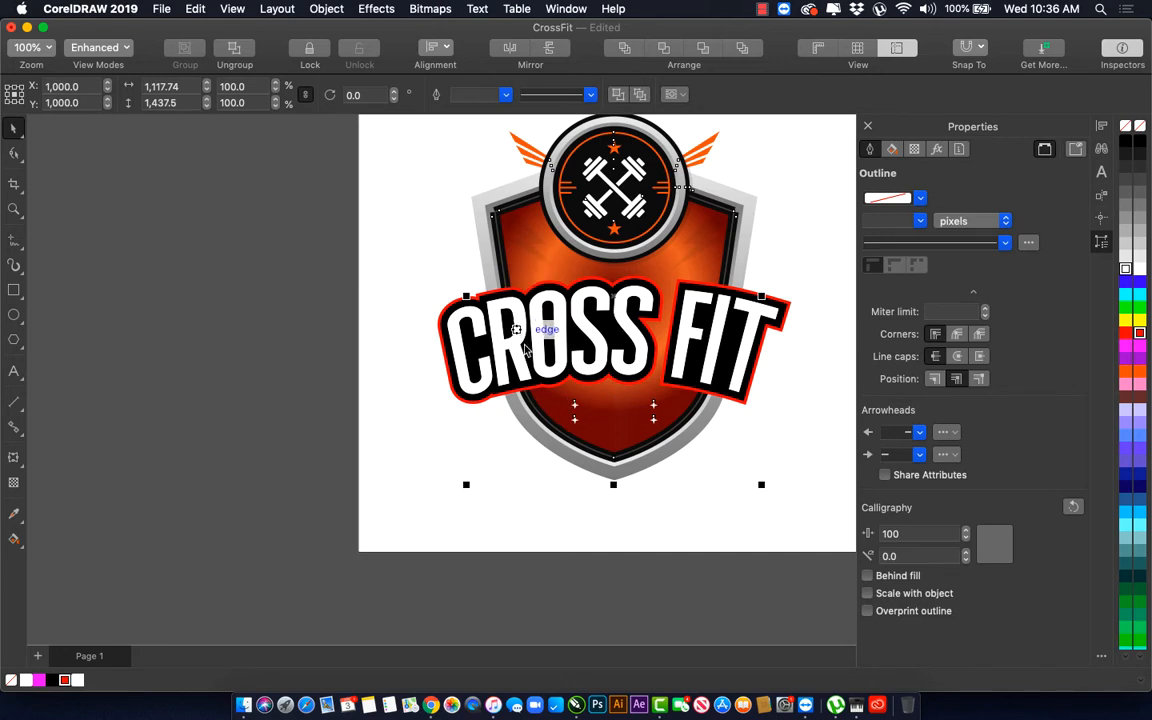
{"action": "left_click", "coordinate": [14, 374]}
{"action": "left_click", "coordinate": [280, 434]}
{"action": "type", "text": "GYM"}
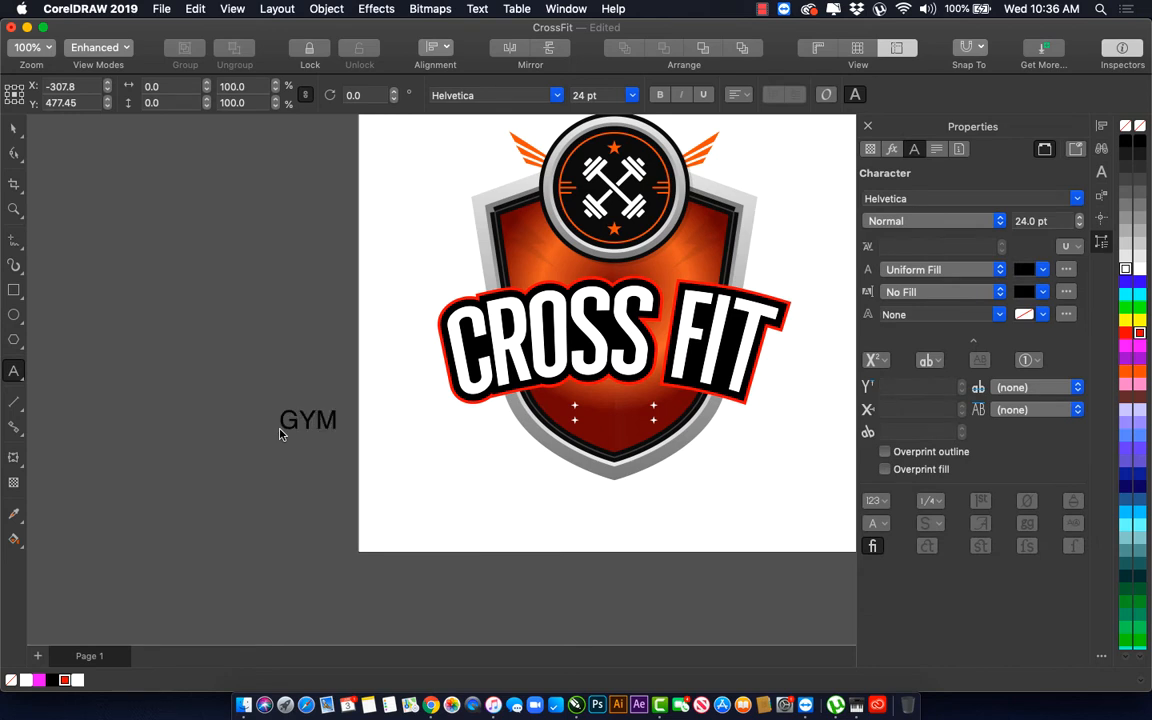
{"action": "key", "text": "ctrl+space"}
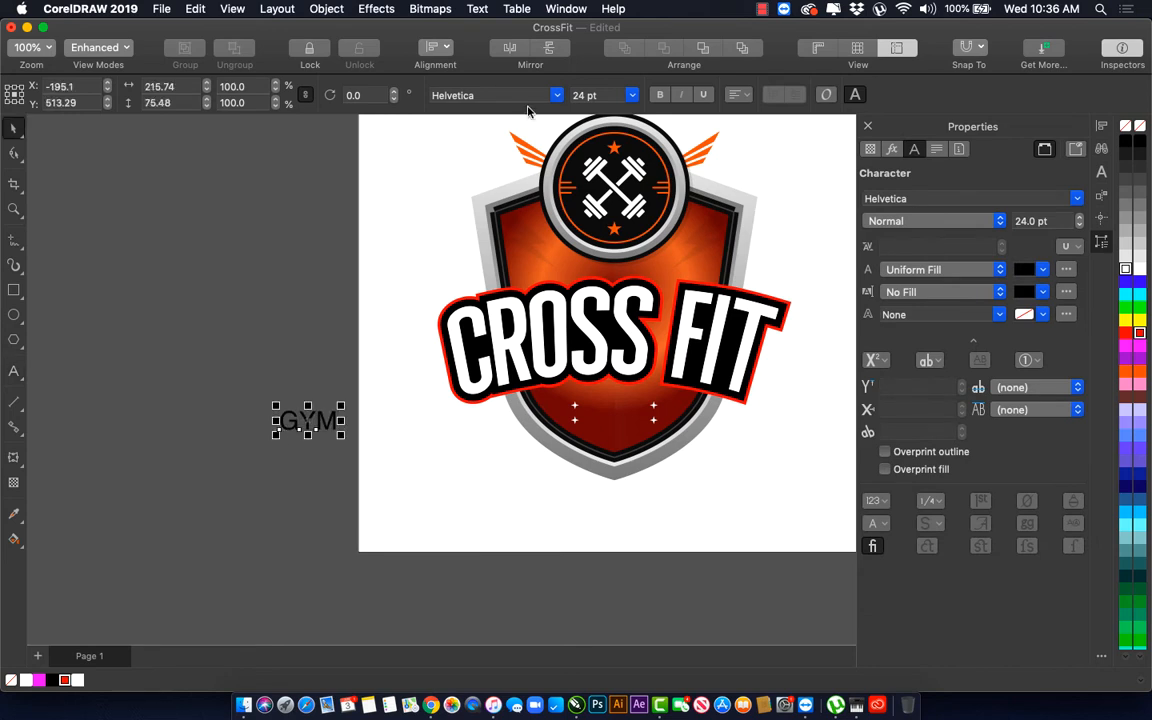
Step: Set the GYM text in Okana Black and move it onto the shield below CROSS FIT, between the white stars
{"action": "left_click", "coordinate": [556, 96]}
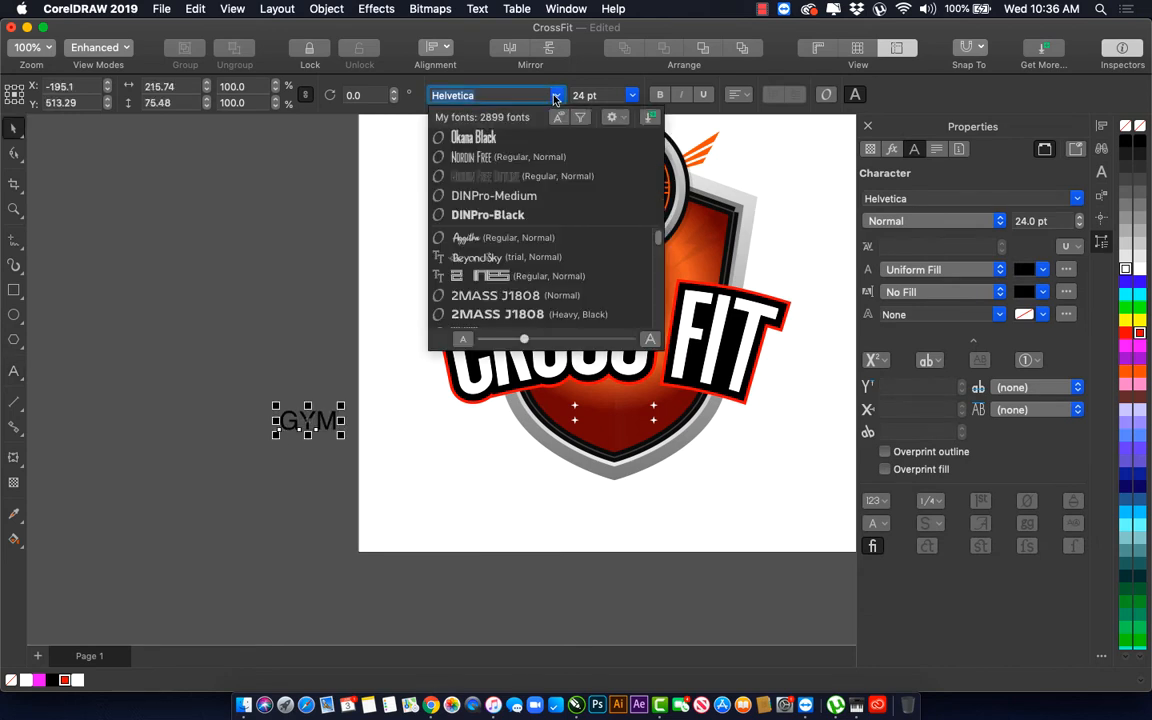
{"action": "left_click", "coordinate": [498, 140]}
{"action": "left_click_drag", "start_coordinate": [305, 420], "coordinate": [621, 402]}
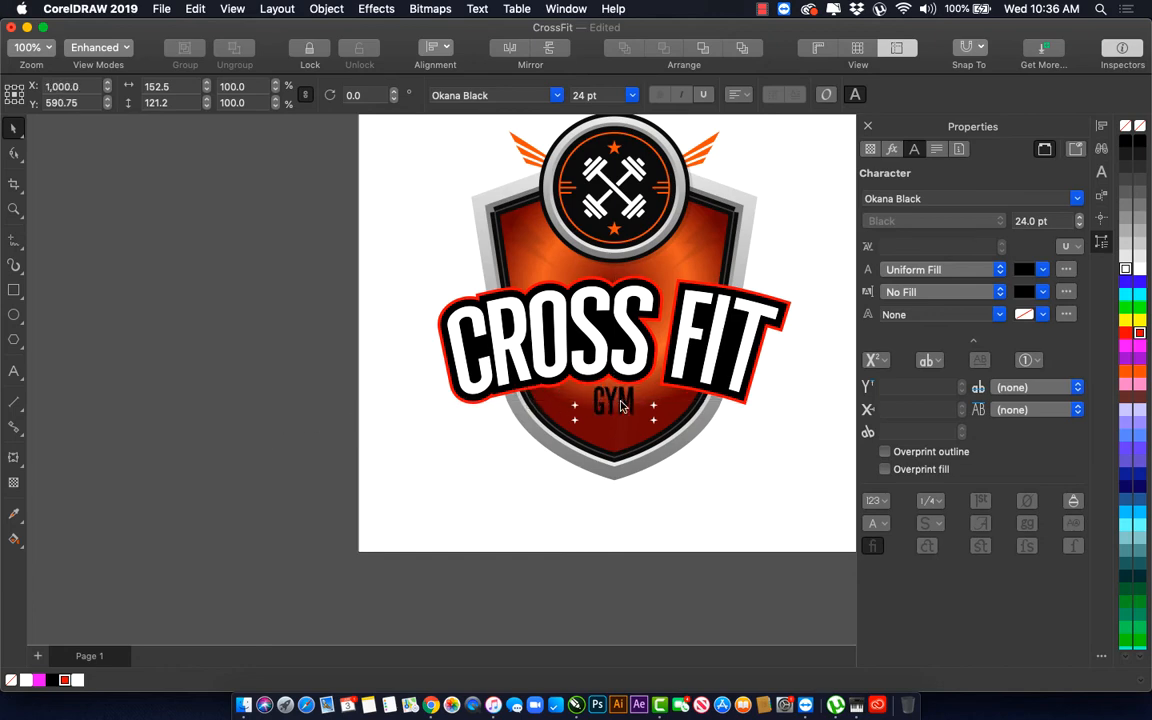
Step: Align the GYM text and the shield emblem with Align Centers Horizontally
{"action": "key", "text": "z"}
{"action": "left_click_drag", "start_coordinate": [517, 398], "coordinate": [730, 478]}
{"action": "key", "text": "space"}
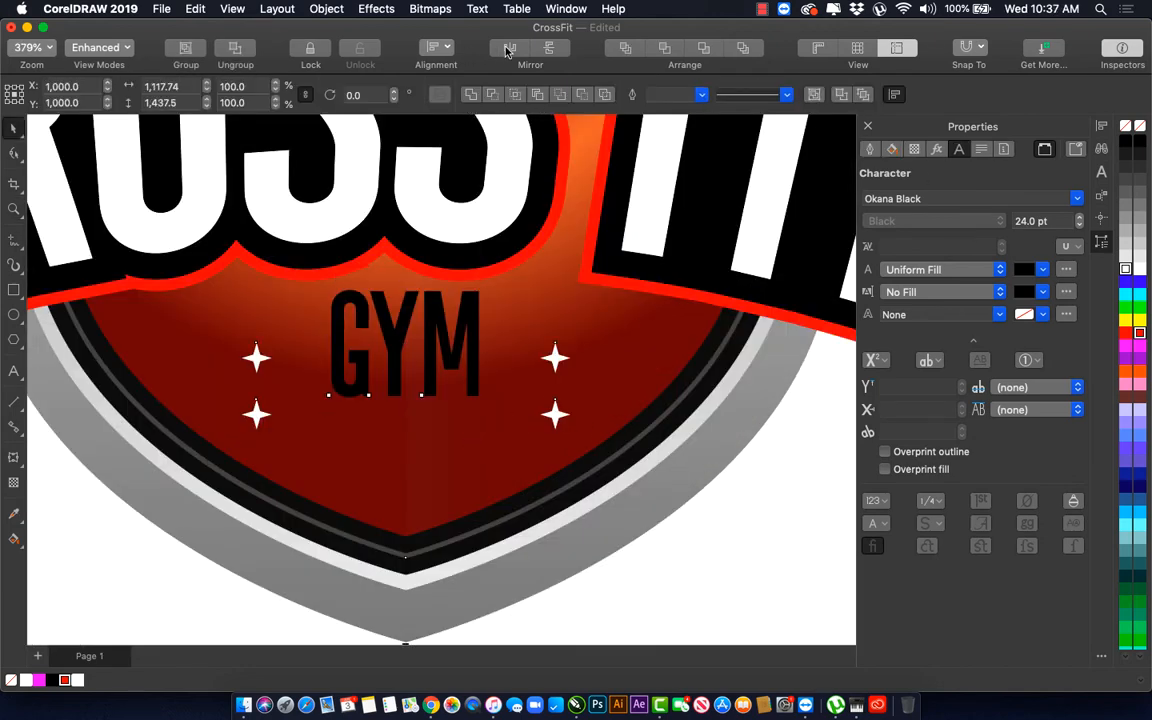
{"action": "left_click", "coordinate": [443, 52]}
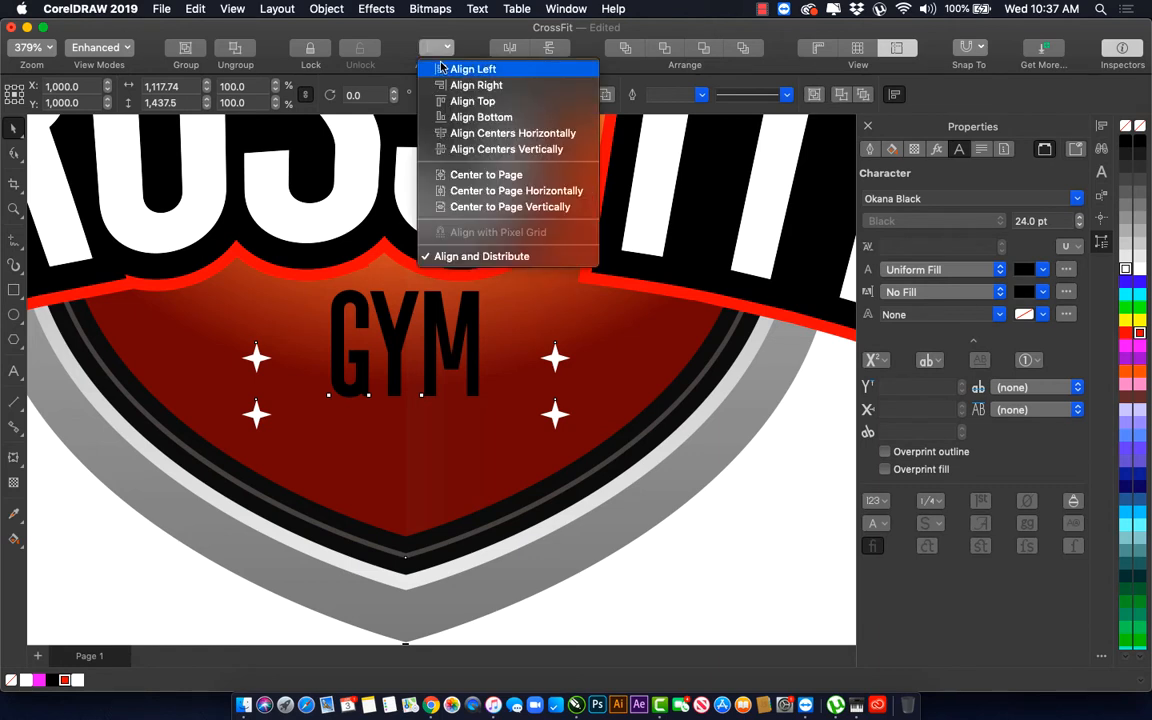
{"action": "left_click", "coordinate": [455, 133]}
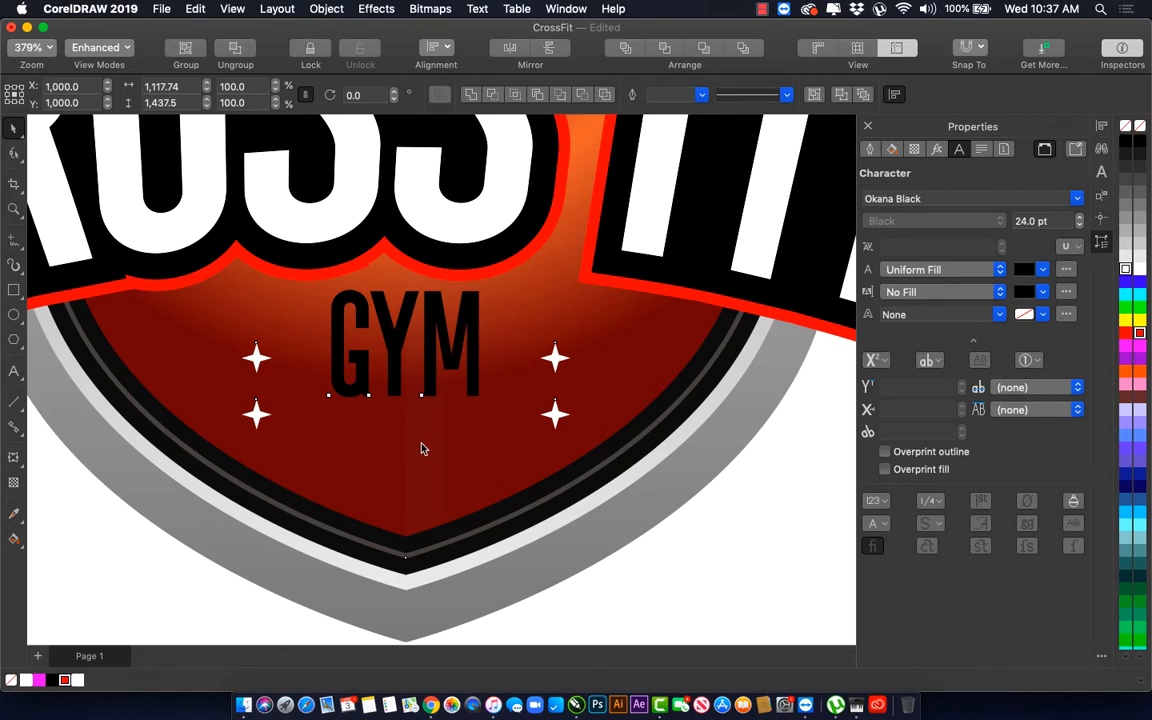
Step: Move the GYM text down so it sits between the four stars, and fill it white
{"action": "left_click", "coordinate": [435, 336]}
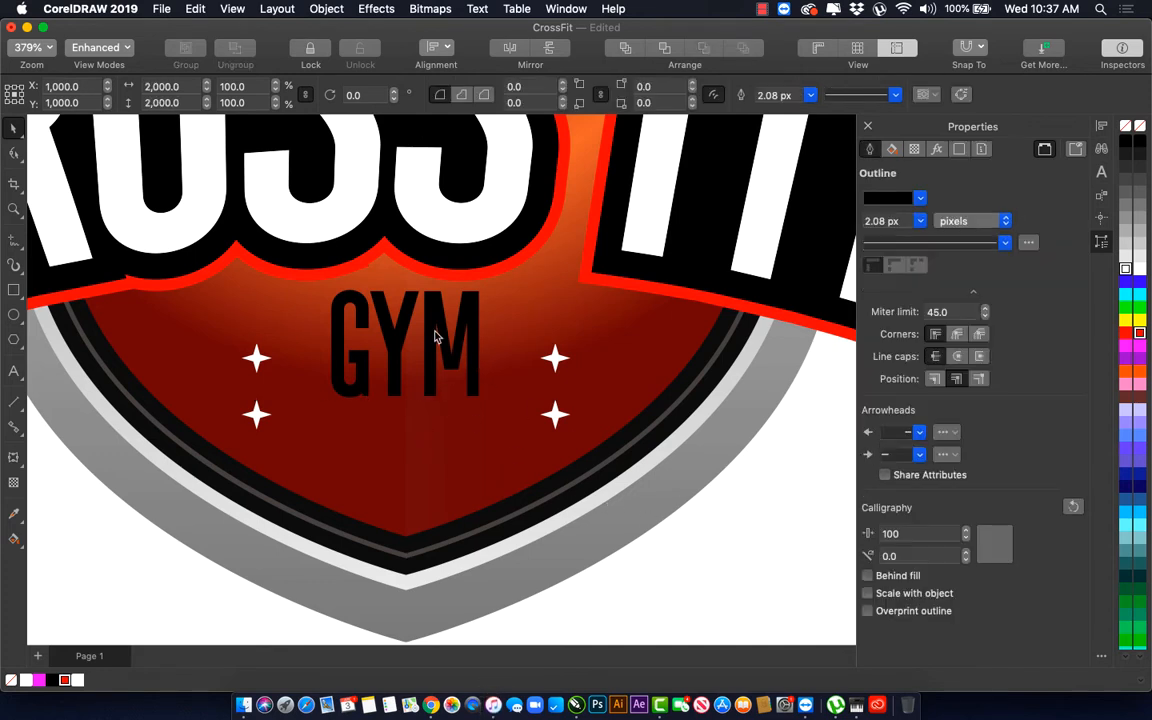
{"action": "left_click", "coordinate": [437, 378]}
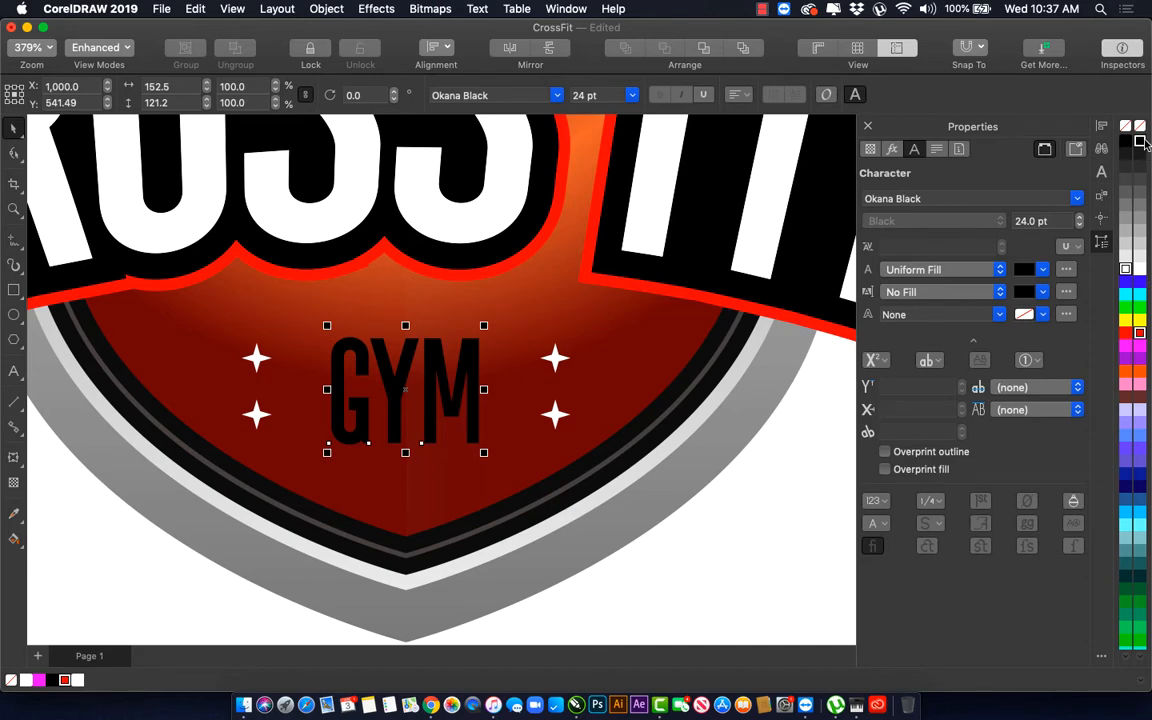
{"action": "left_click", "coordinate": [1139, 270]}
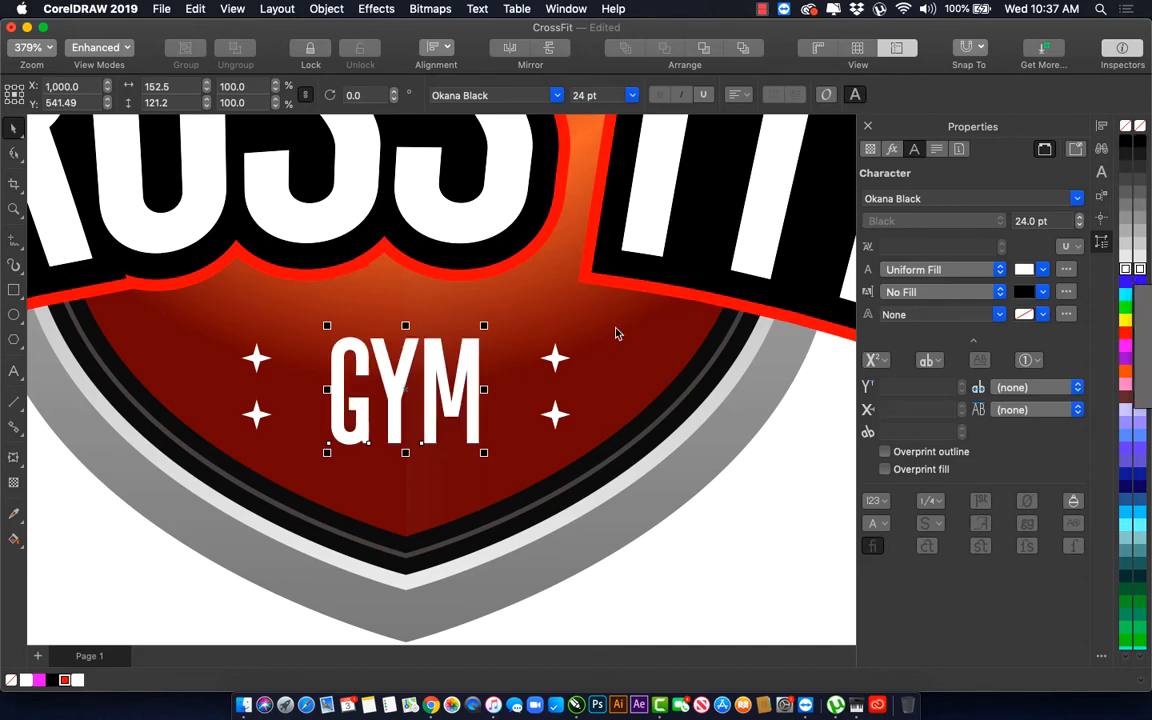
Step: Ungroup the shield emblem so its parts can be edited separately
{"action": "scroll", "coordinate": [424, 296], "scroll_direction": "down", "scroll_amount": 5}
{"action": "left_click_drag", "start_coordinate": [322, 176], "coordinate": [583, 318]}
{"action": "left_click", "coordinate": [425, 325]}
{"action": "key", "text": "super+z"}
{"action": "key", "text": "super+u"}
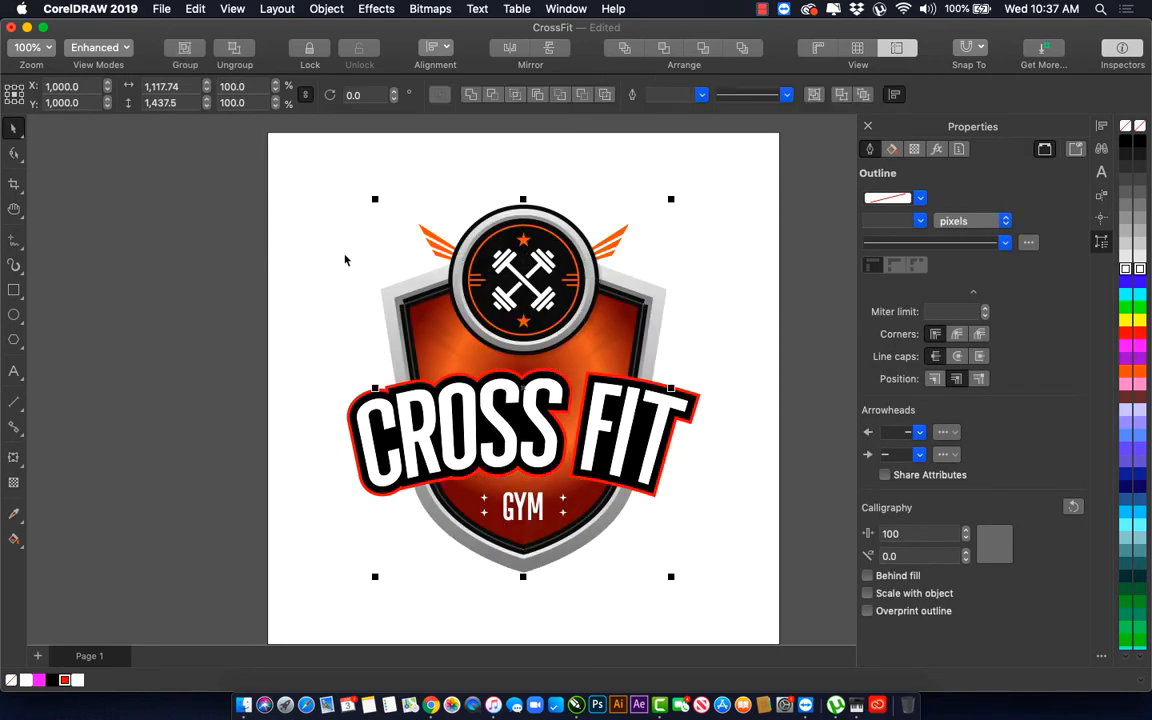
Step: Remove the transparency from the lightning bolts in the shield's upper corners, making them solid white
{"action": "left_click", "coordinate": [345, 260]}
{"action": "left_click", "coordinate": [440, 333]}
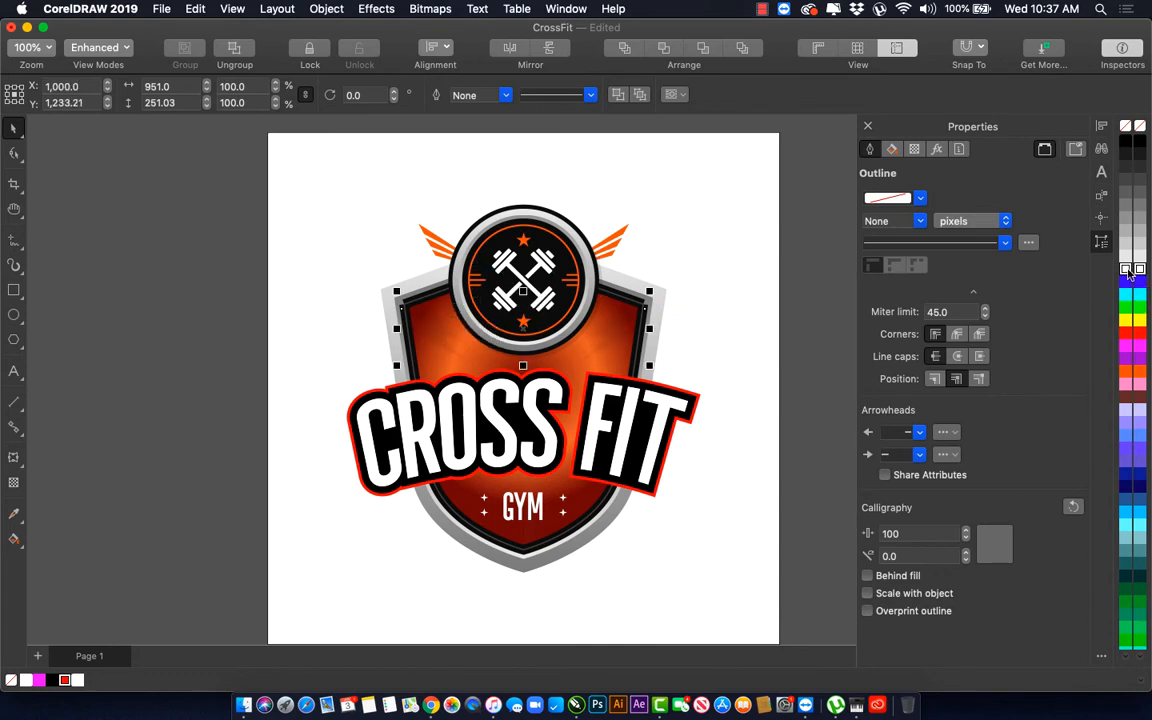
{"action": "left_click", "coordinate": [13, 485]}
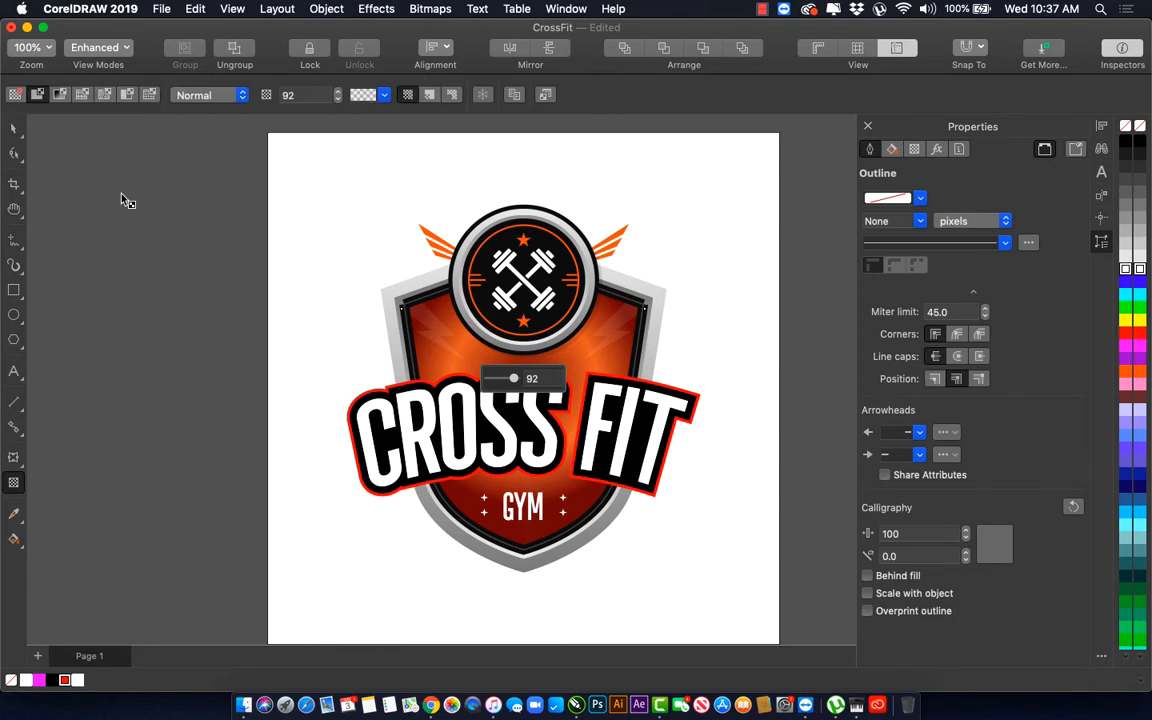
{"action": "left_click", "coordinate": [16, 95]}
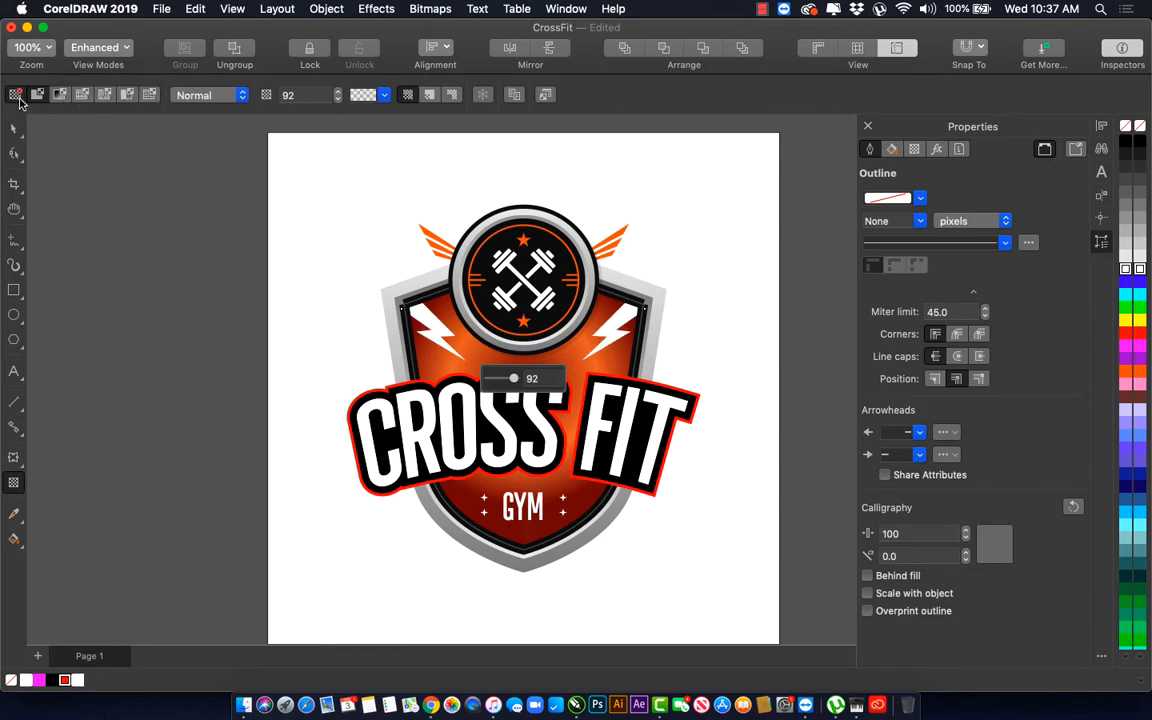
{"action": "key", "text": "space"}
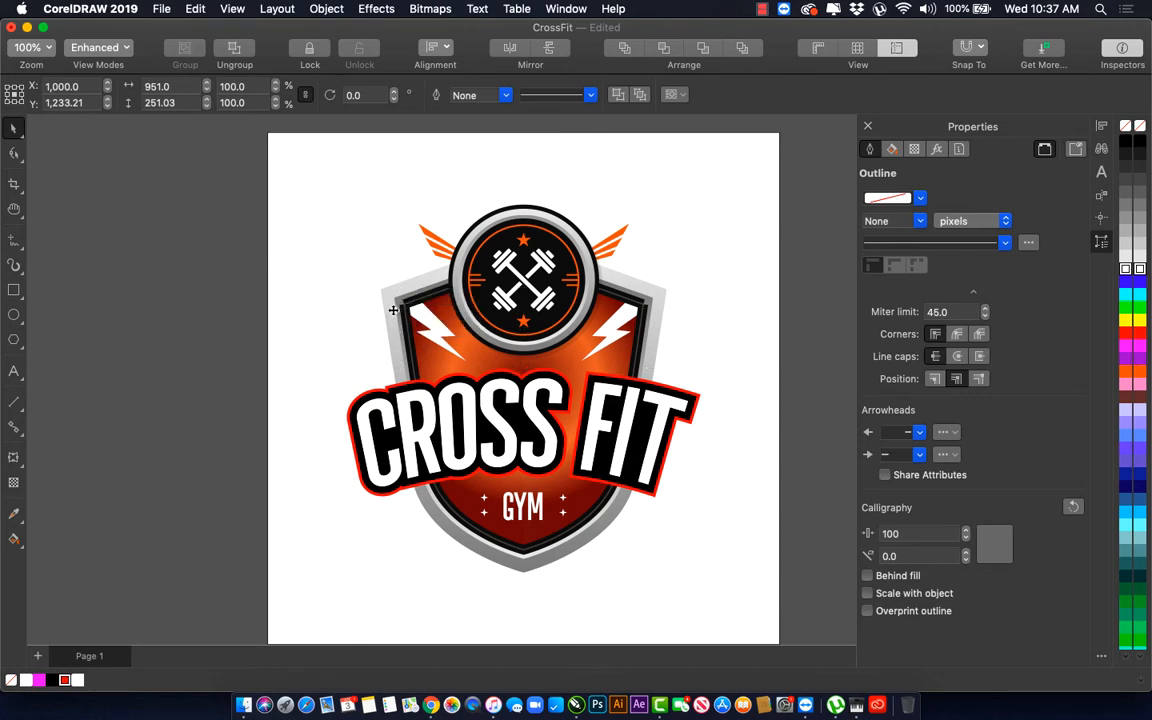
{"action": "left_click", "coordinate": [391, 300]}
{"action": "left_click_drag", "start_coordinate": [385, 328], "coordinate": [424, 314]}
{"action": "key", "text": "super+z"}
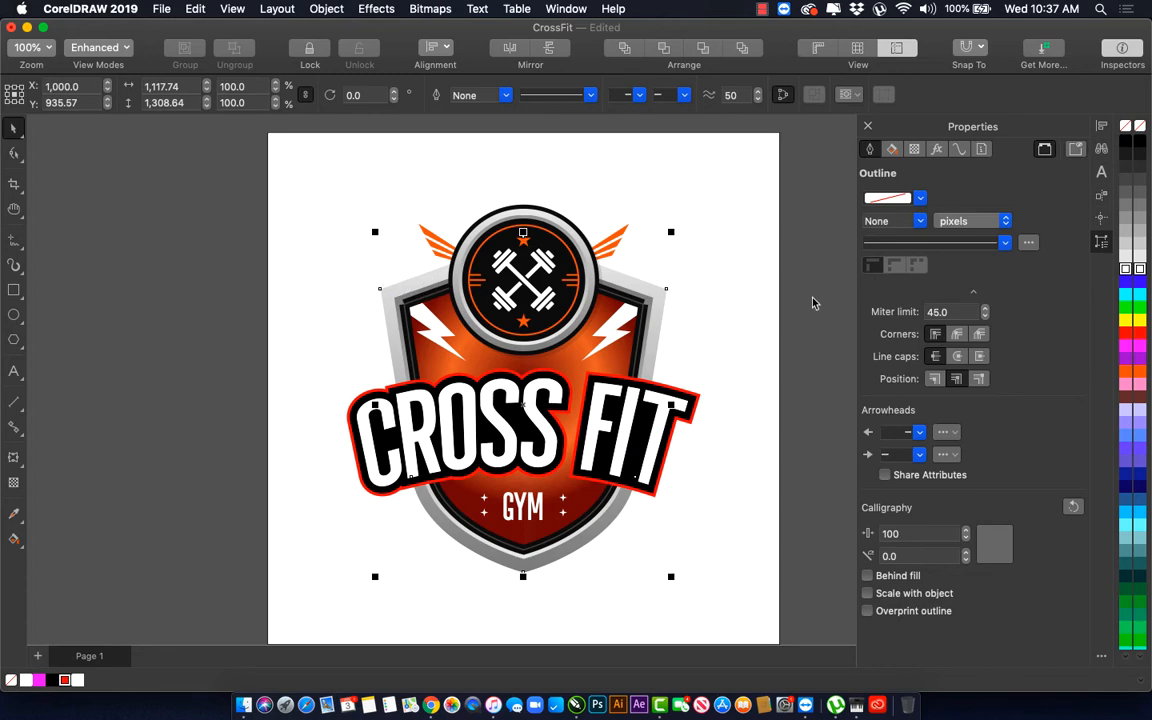
Step: Fill the red outer contour around CROSS FIT with black and the shield's outer border with dark grey
{"action": "scroll", "coordinate": [680, 276], "scroll_direction": "up", "scroll_amount": 2}
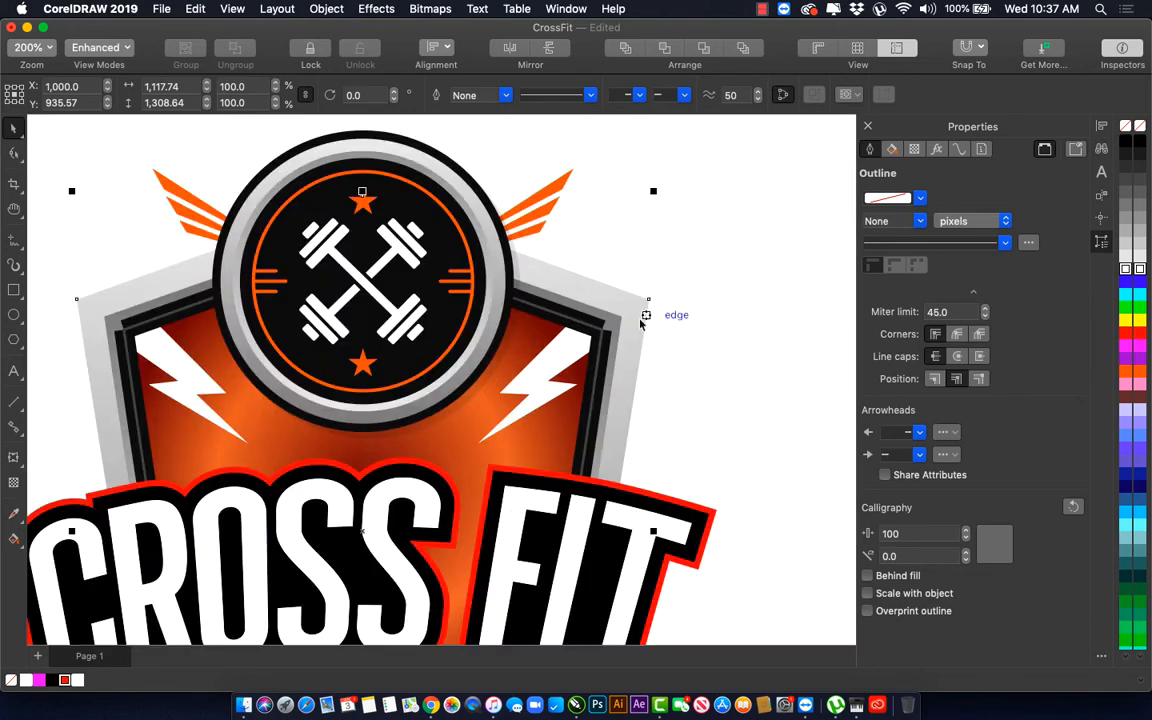
{"action": "left_click", "coordinate": [598, 485]}
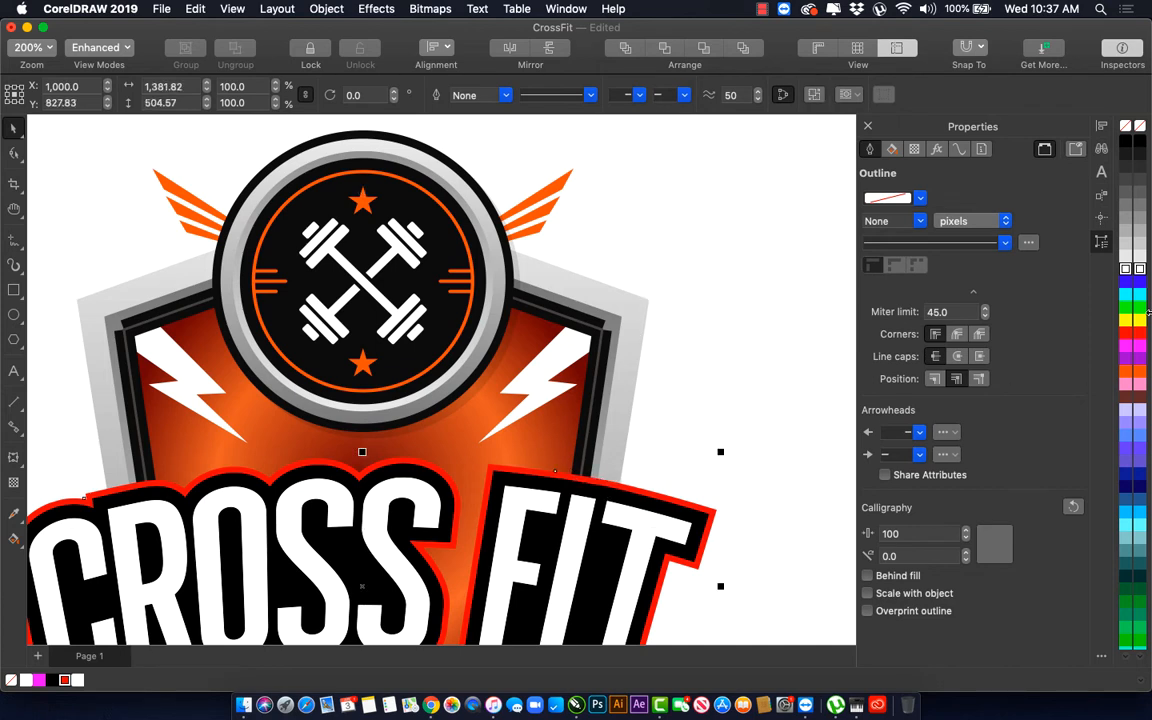
{"action": "right_click", "coordinate": [1142, 143]}
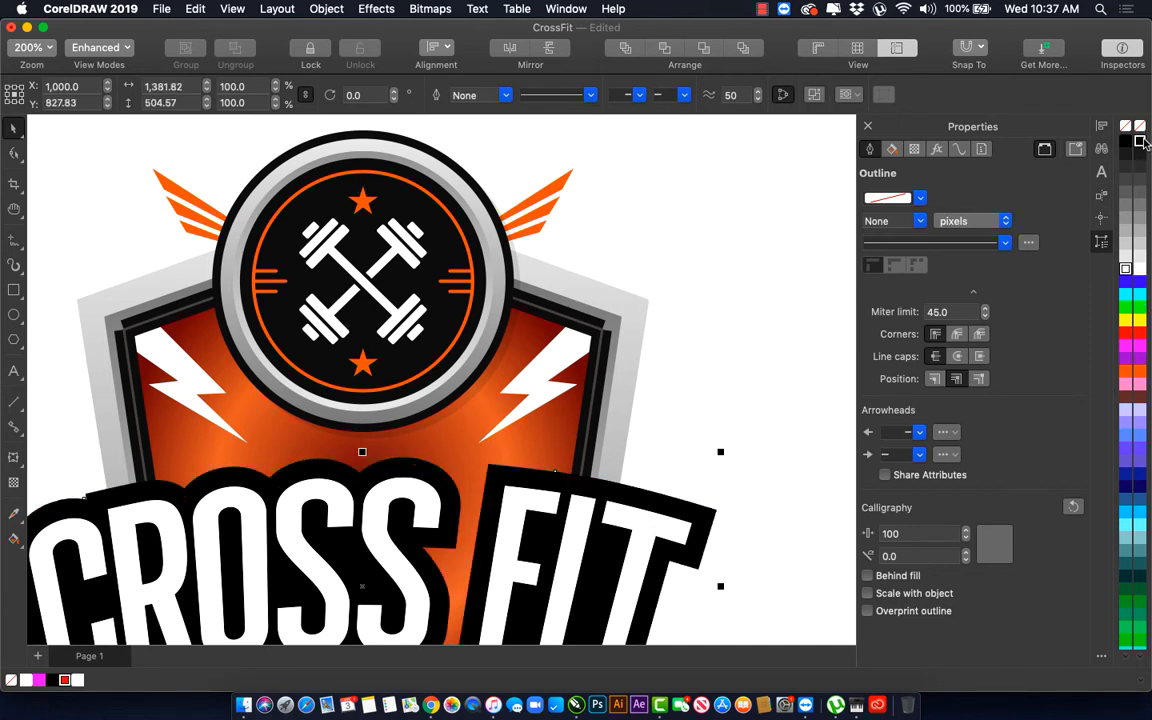
{"action": "left_click", "coordinate": [620, 337]}
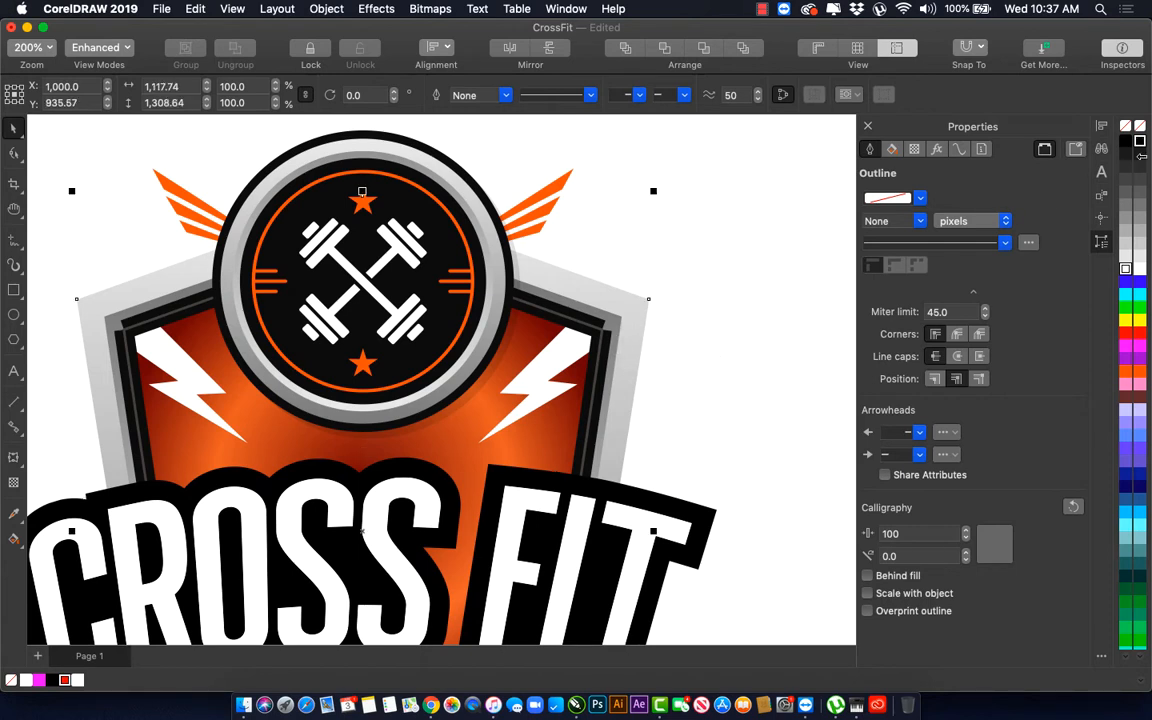
{"action": "left_click", "coordinate": [1141, 168]}
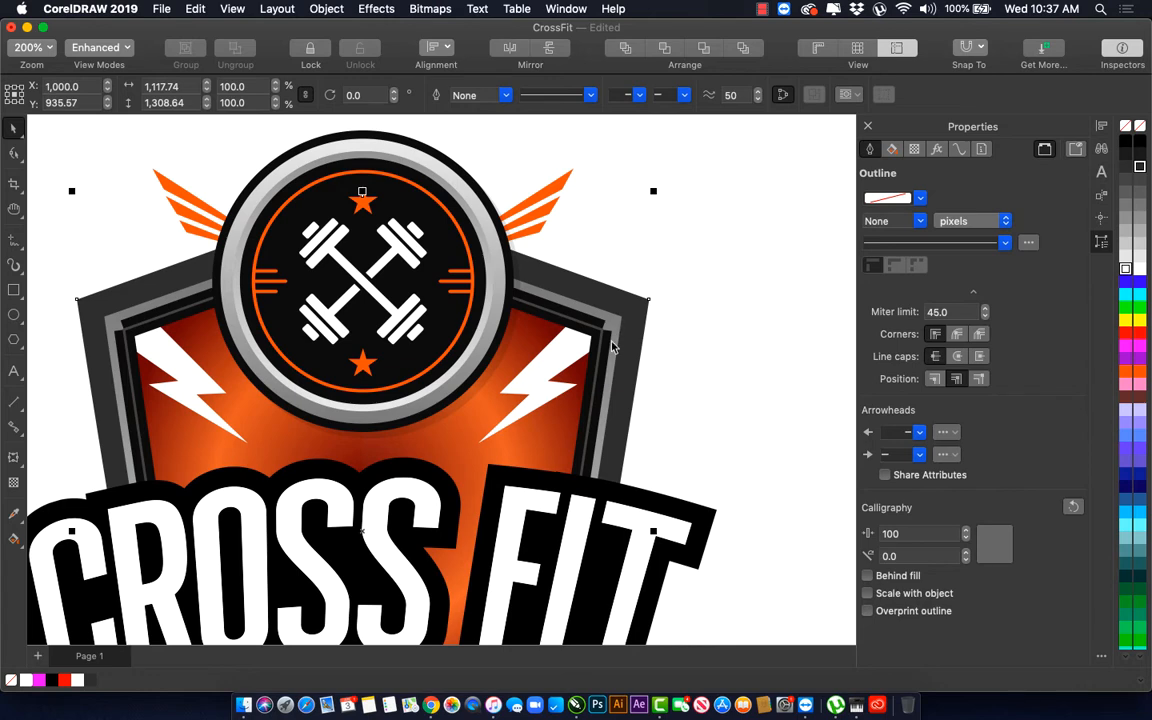
Step: Fill the square page background behind the logo with red
{"action": "scroll", "coordinate": [604, 352], "scroll_direction": "down", "scroll_amount": 2}
{"action": "left_click", "coordinate": [323, 350]}
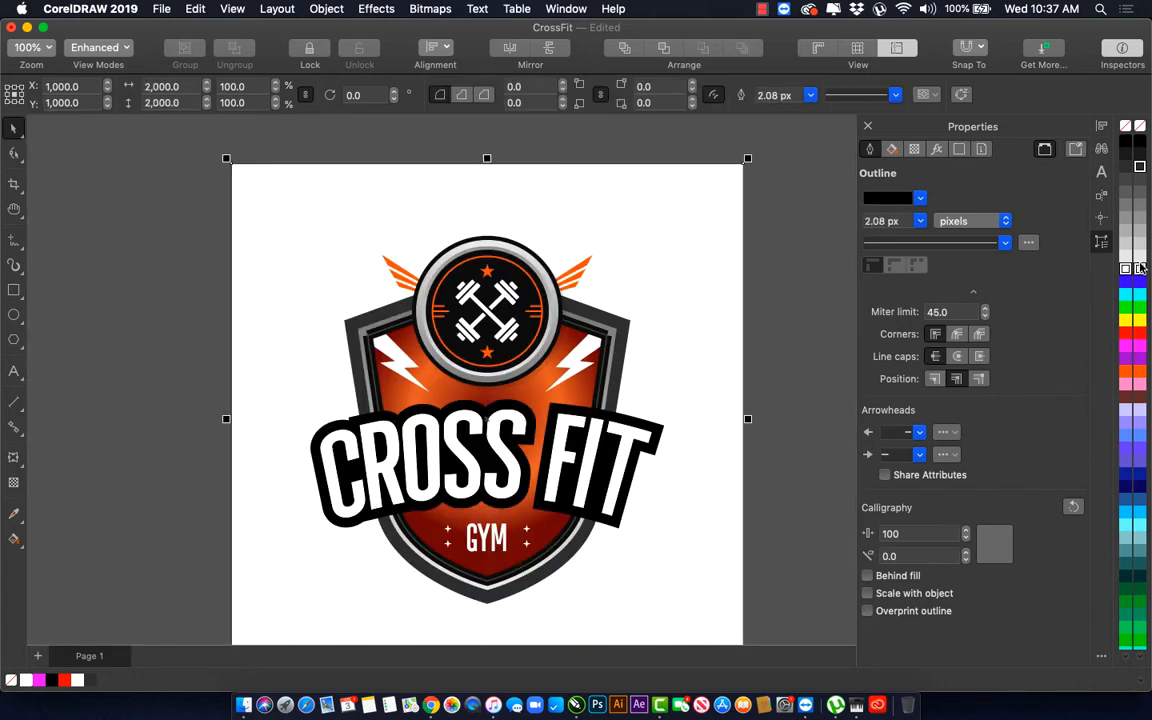
{"action": "left_click", "coordinate": [1141, 335]}
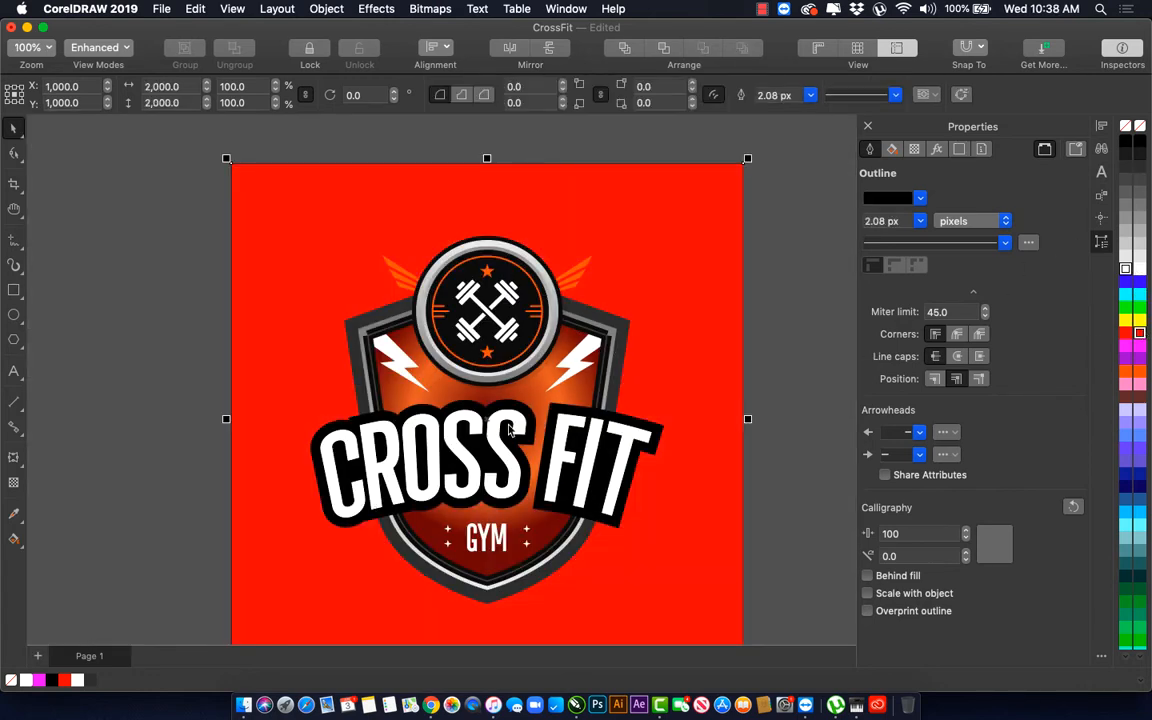
Step: Select the shield's dark grey outer border
{"action": "scroll", "coordinate": [387, 398], "scroll_direction": "up", "scroll_amount": 2}
{"action": "scroll", "coordinate": [387, 398], "scroll_direction": "down", "scroll_amount": 2}
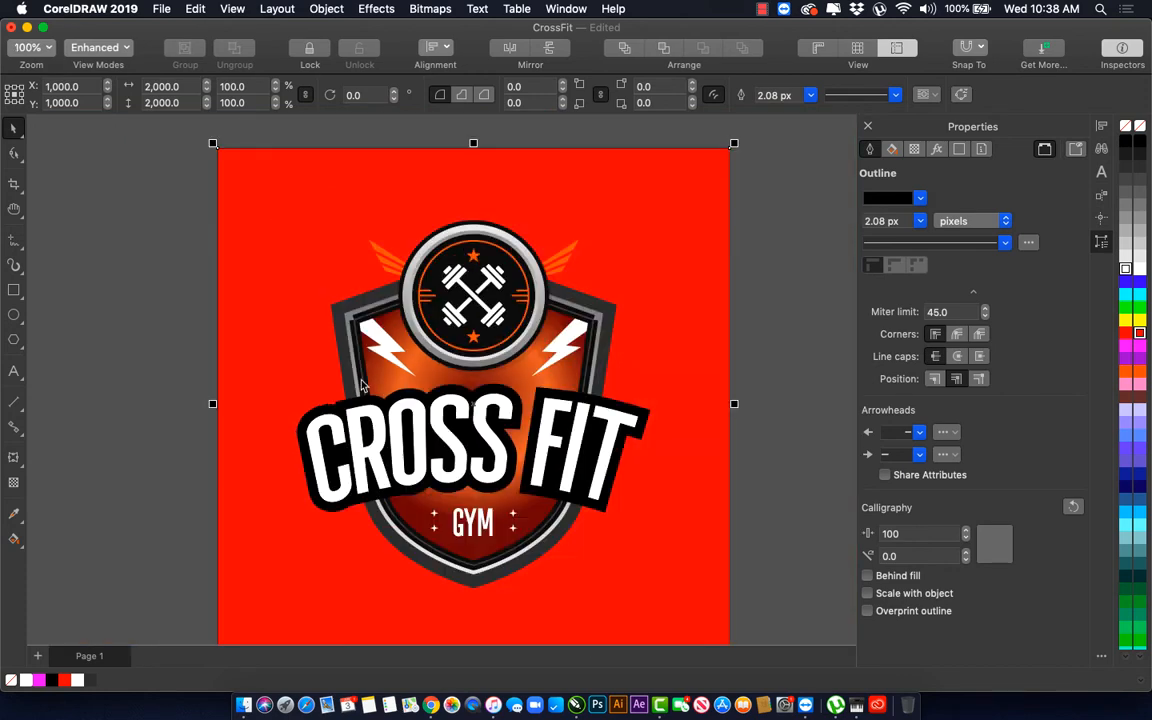
{"action": "left_click", "coordinate": [337, 321]}
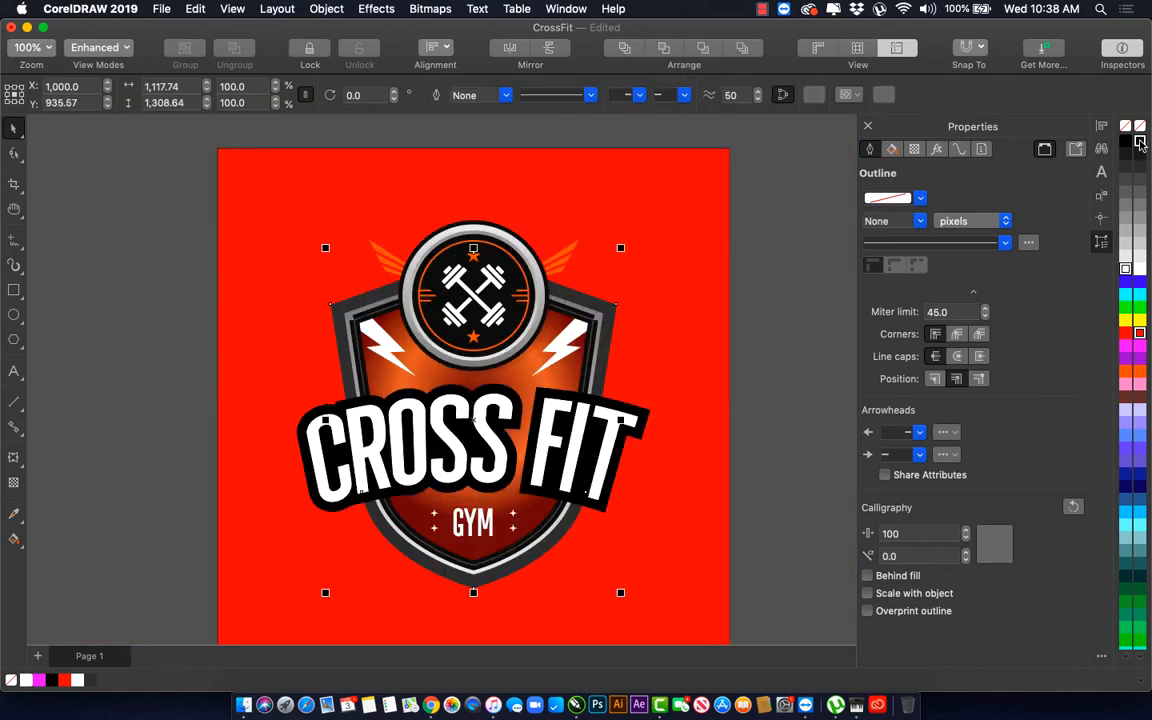
Step: Fill the outer shield shape black and the inner contour around the CROSS FIT lettering white
{"action": "right_click", "coordinate": [1140, 141]}
{"action": "left_click", "coordinate": [297, 427]}
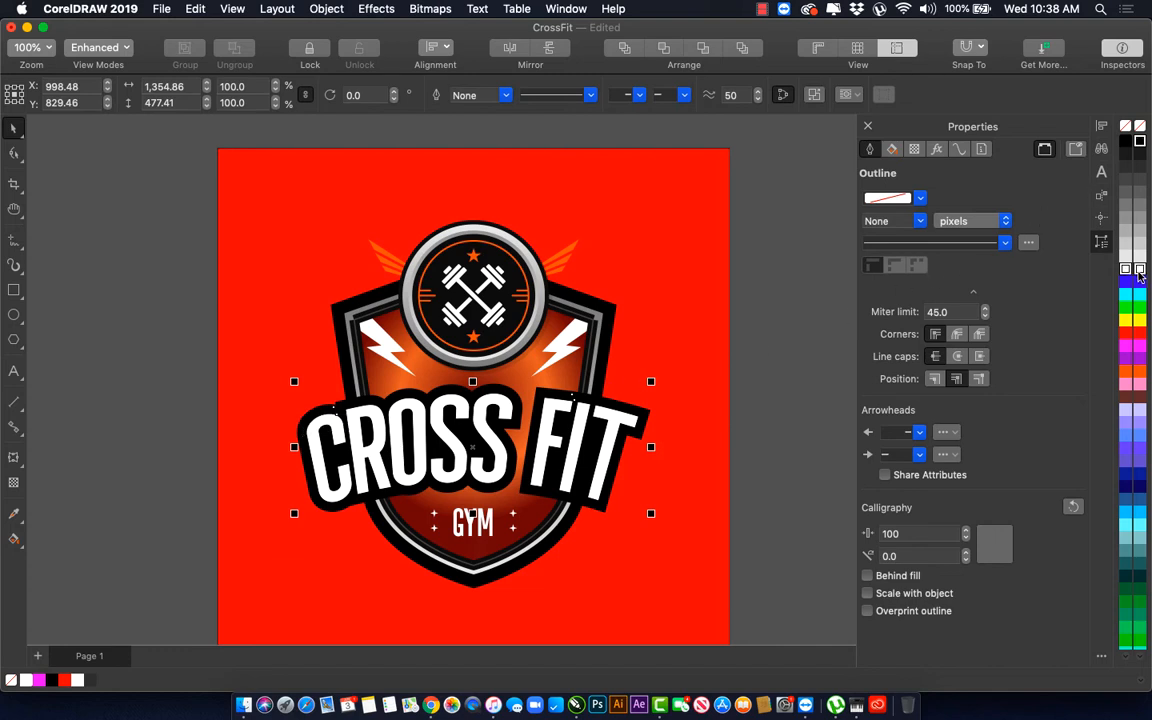
{"action": "right_click", "coordinate": [1127, 270]}
{"action": "left_click", "coordinate": [631, 383]}
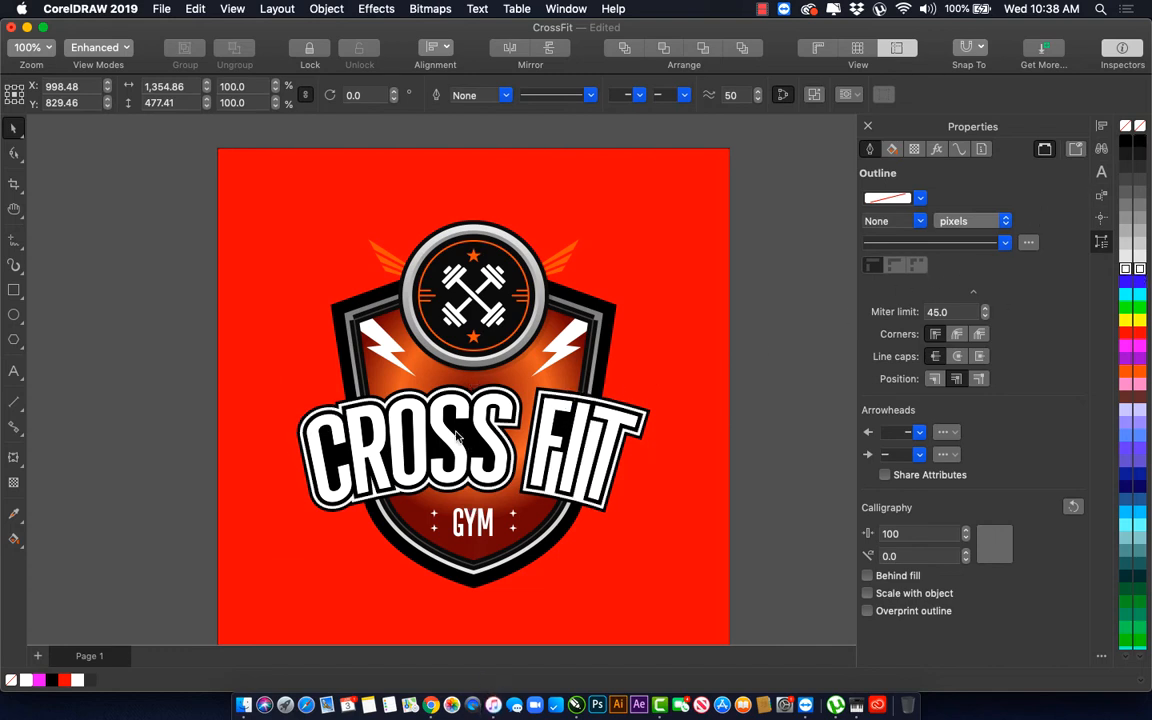
Step: Try moving the white contour of the CROSS FIT lettering out of place and undo the move
{"action": "left_click", "coordinate": [472, 437]}
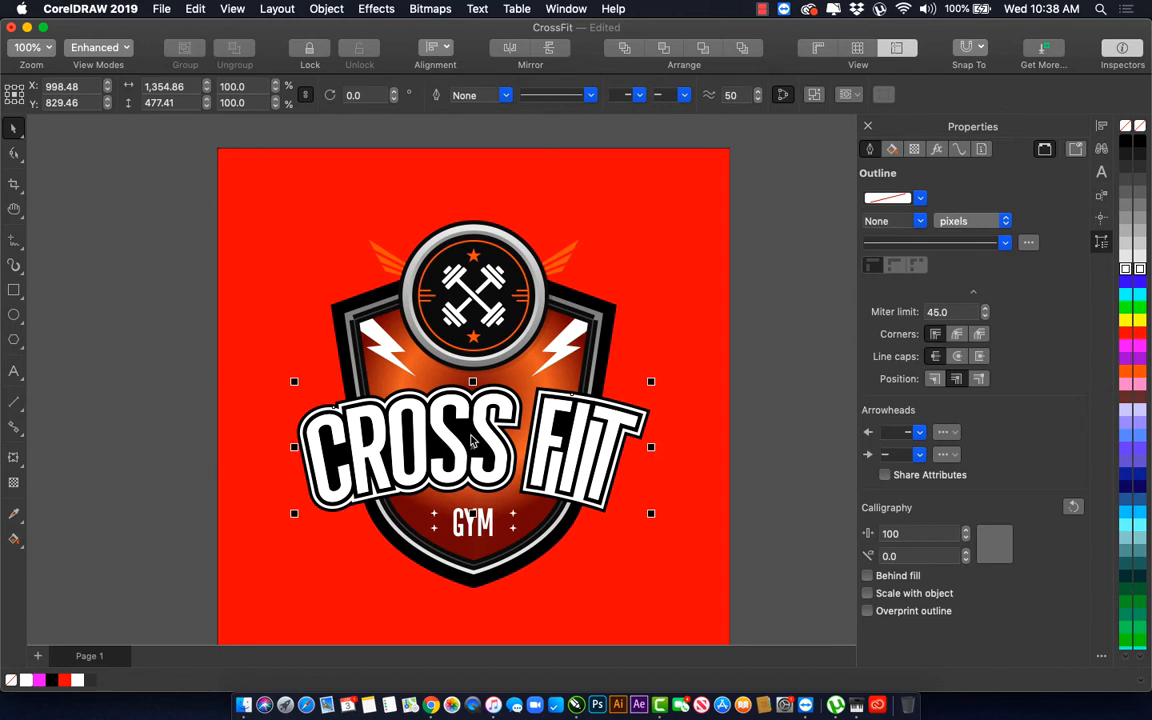
{"action": "left_click", "coordinate": [450, 443]}
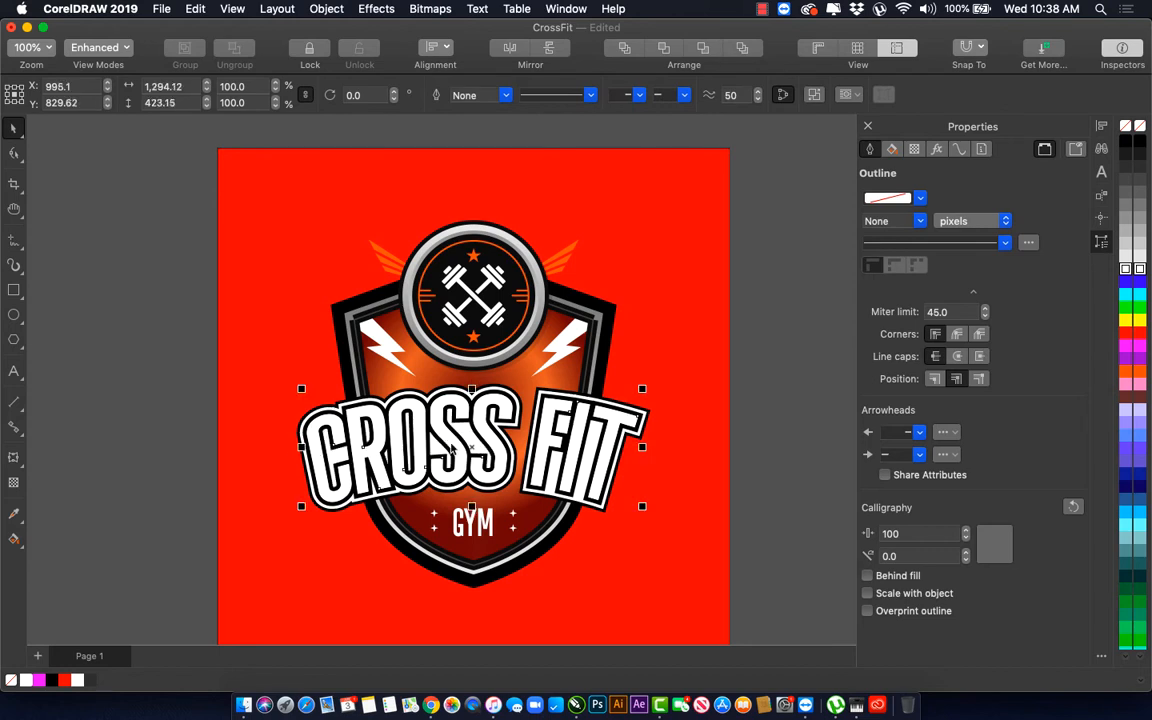
{"action": "left_click", "coordinate": [434, 450]}
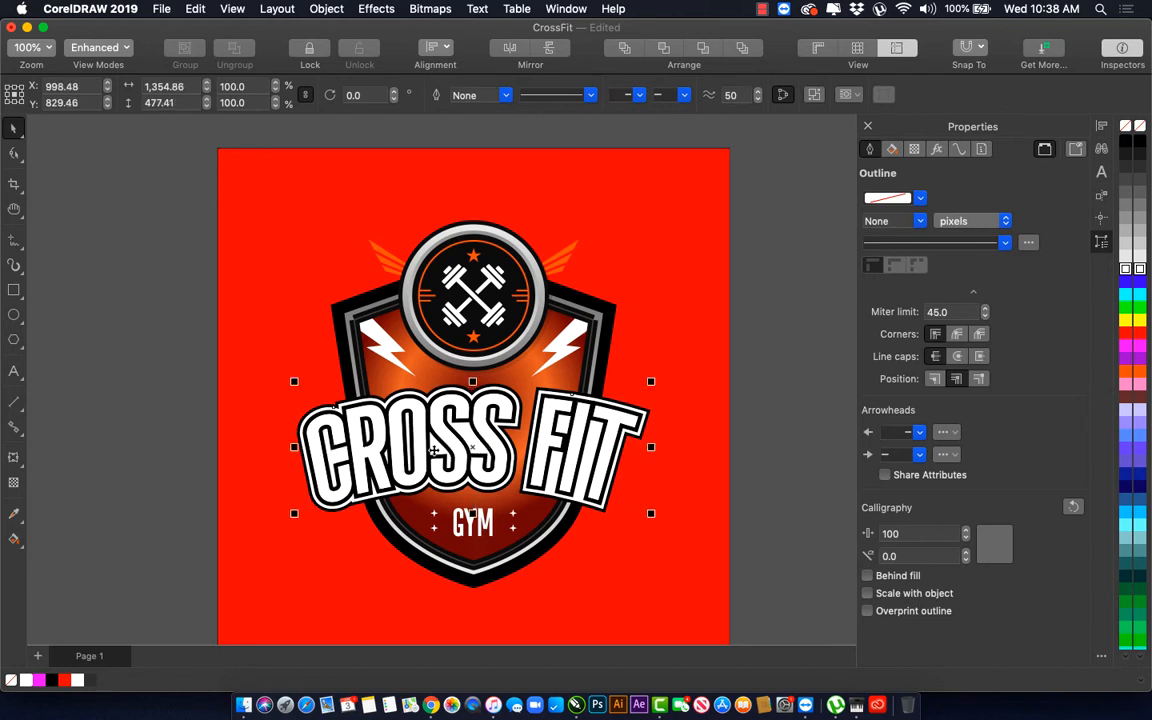
{"action": "left_click_drag", "start_coordinate": [433, 434], "coordinate": [468, 459]}
{"action": "key", "text": "super+z"}
{"action": "scroll", "coordinate": [336, 464], "scroll_direction": "up", "scroll_amount": 2}
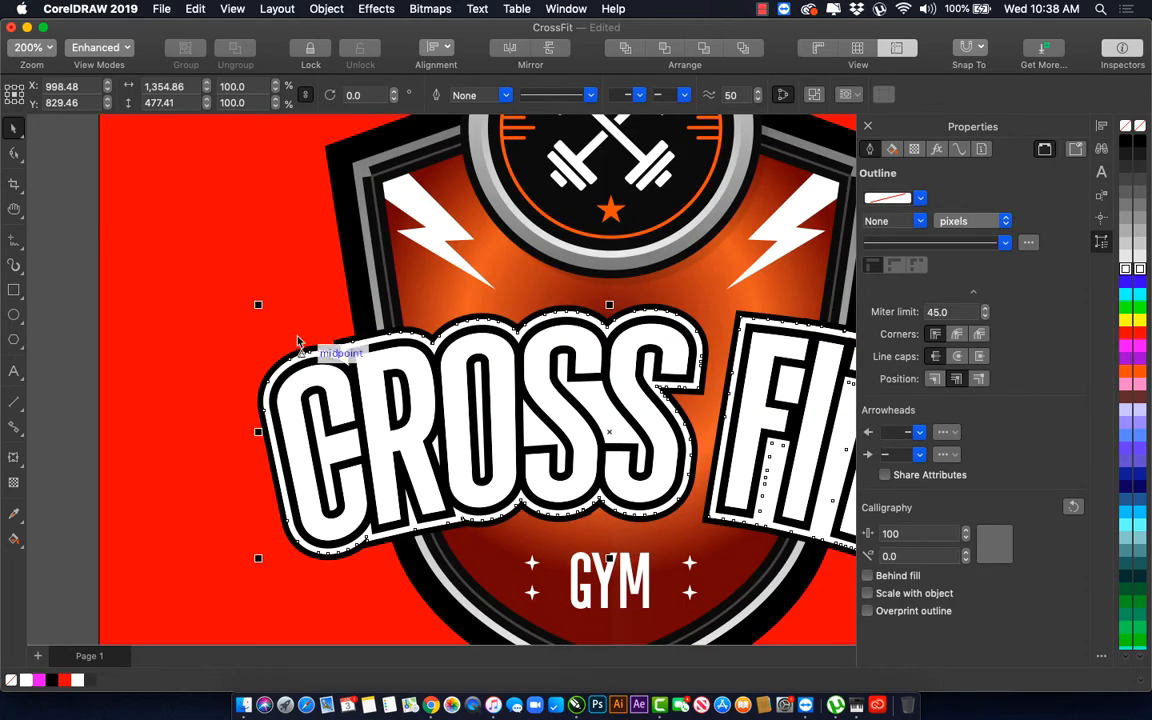
Step: Try moving the outermost contour of the CROSS FIT lettering aside, undo the move, and fill that contour red
{"action": "left_click", "coordinate": [299, 335]}
{"action": "left_click_drag", "start_coordinate": [306, 351], "coordinate": [221, 316]}
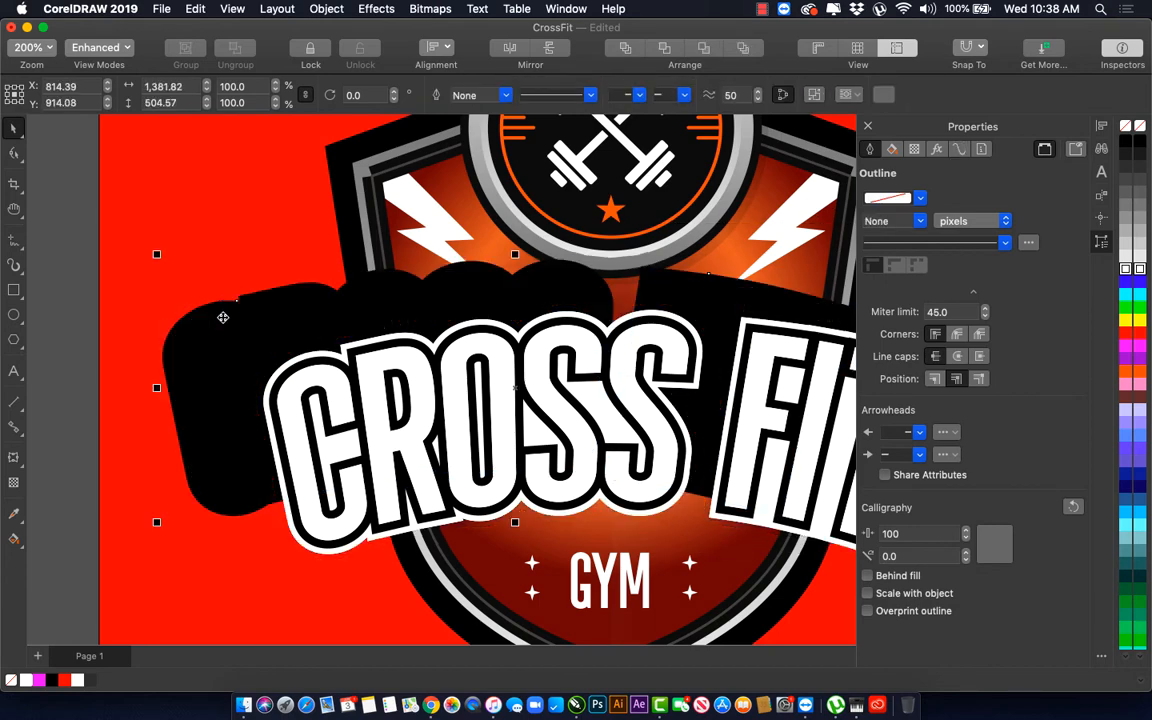
{"action": "key", "text": "super+z"}
{"action": "key", "text": "super+shift+z"}
{"action": "key", "text": "super+z"}
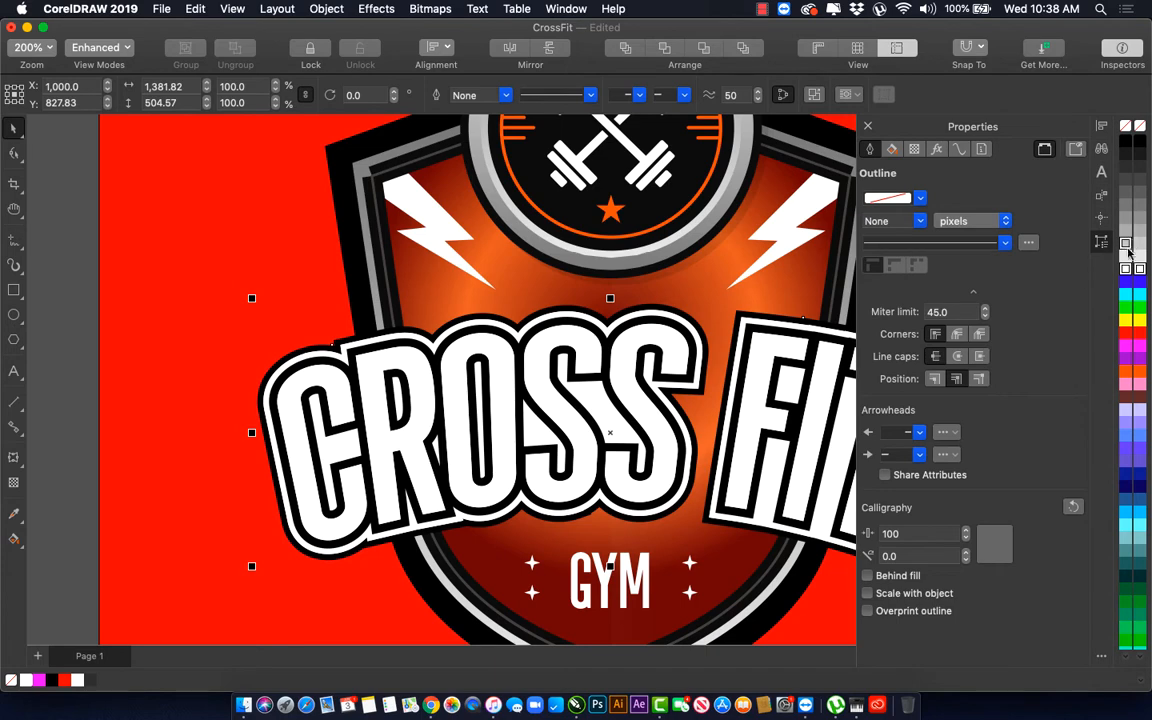
{"action": "right_click", "coordinate": [1139, 320]}
{"action": "right_click", "coordinate": [1139, 335]}
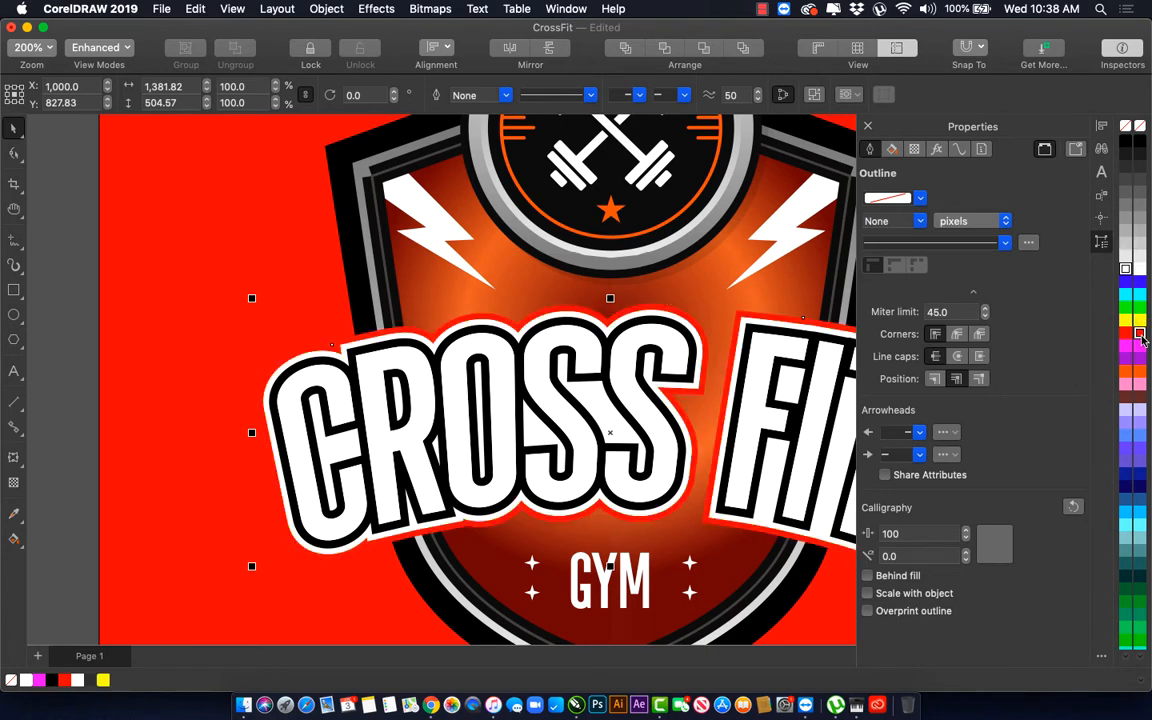
Step: Try moving the white contour behind the lettering downward and filling it grey, undoing both changes
{"action": "left_click", "coordinate": [326, 556]}
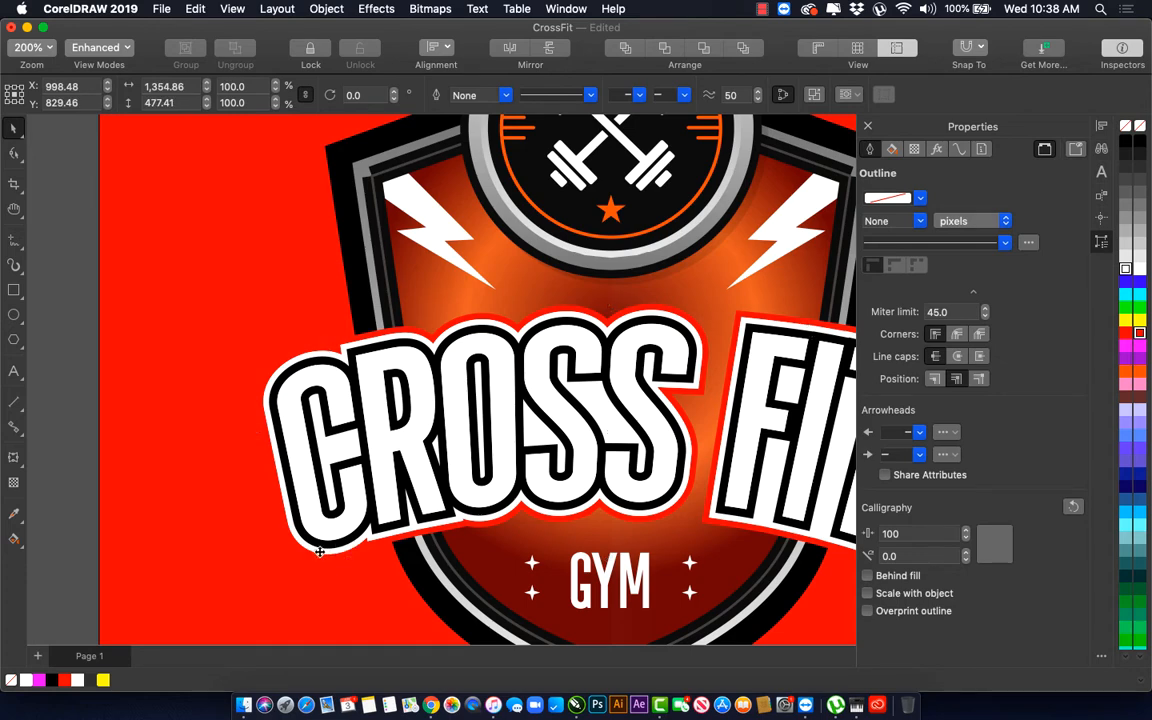
{"action": "left_click_drag", "start_coordinate": [326, 556], "coordinate": [338, 587]}
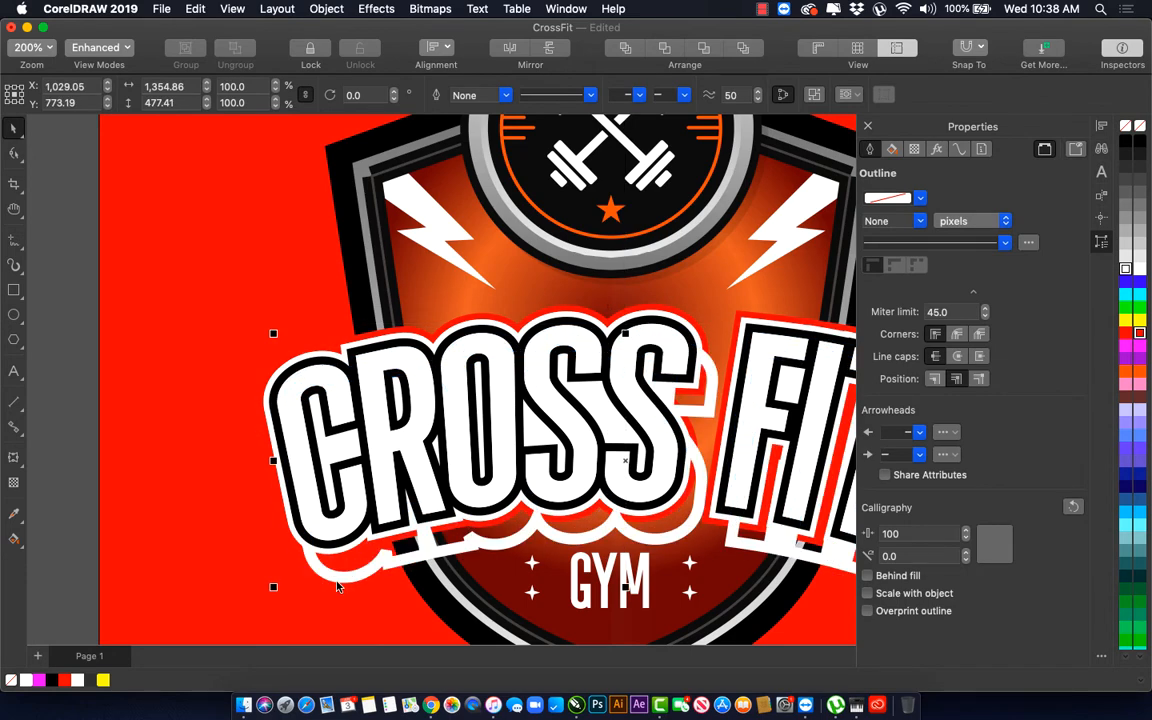
{"action": "key", "text": "super+z"}
{"action": "left_click", "coordinate": [329, 532]}
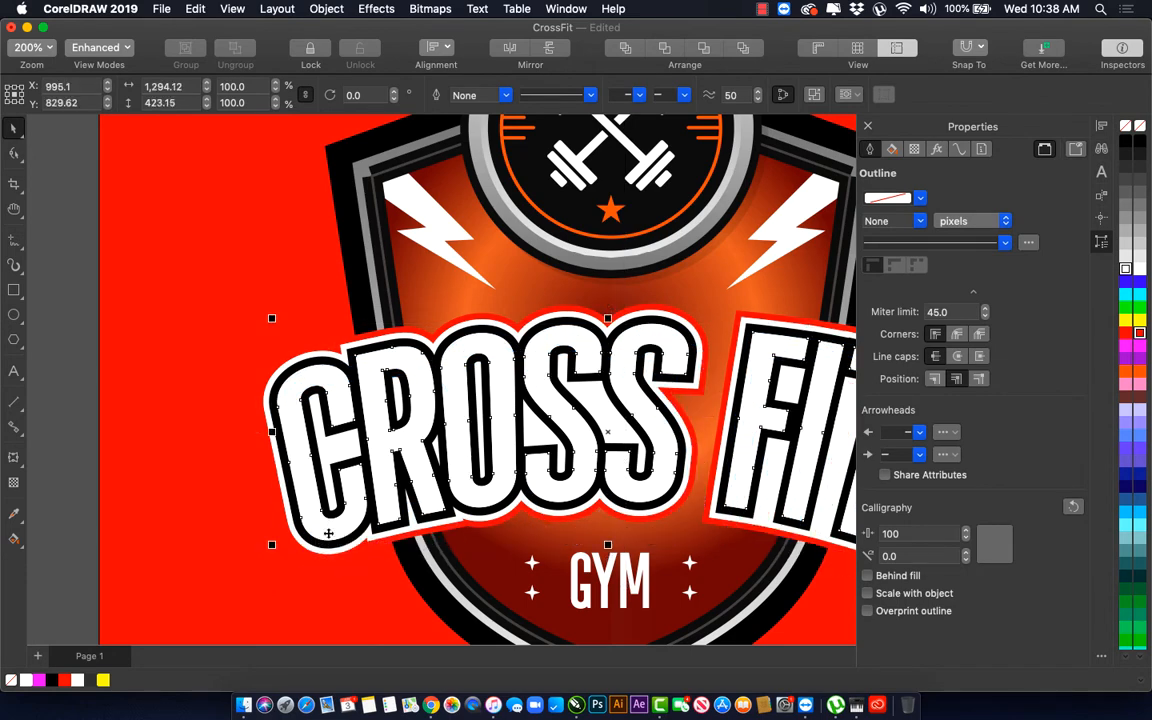
{"action": "left_click", "coordinate": [331, 548]}
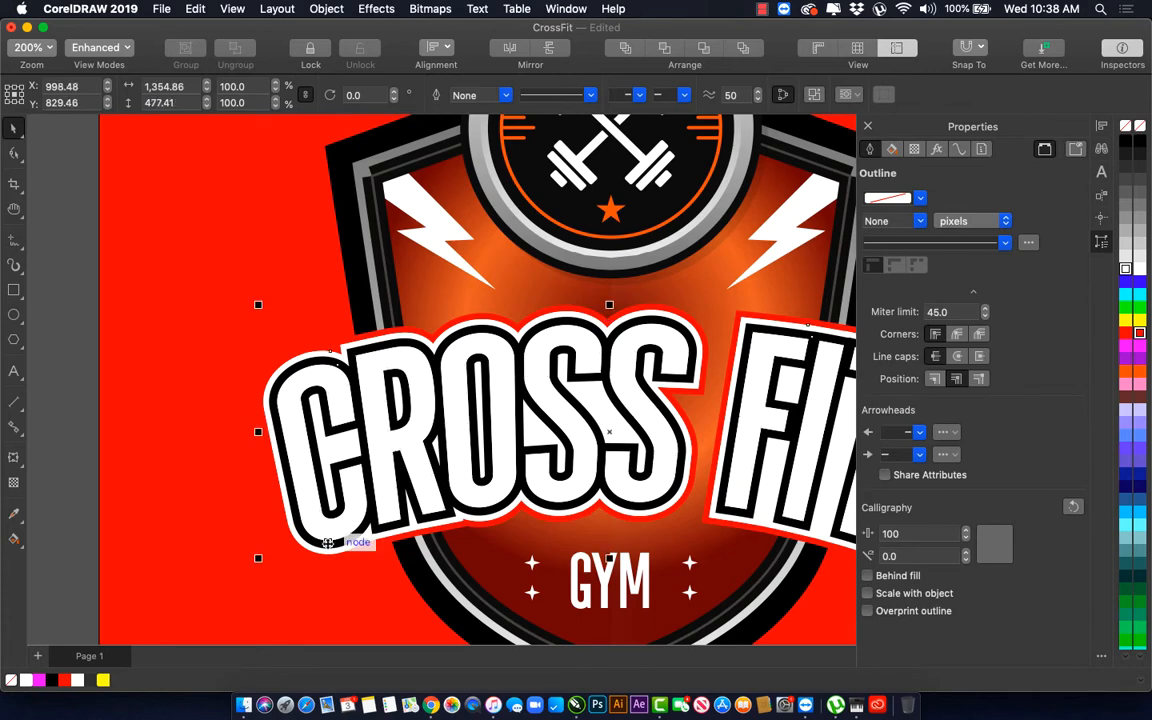
{"action": "left_click", "coordinate": [1139, 218]}
{"action": "key", "text": "super+z"}
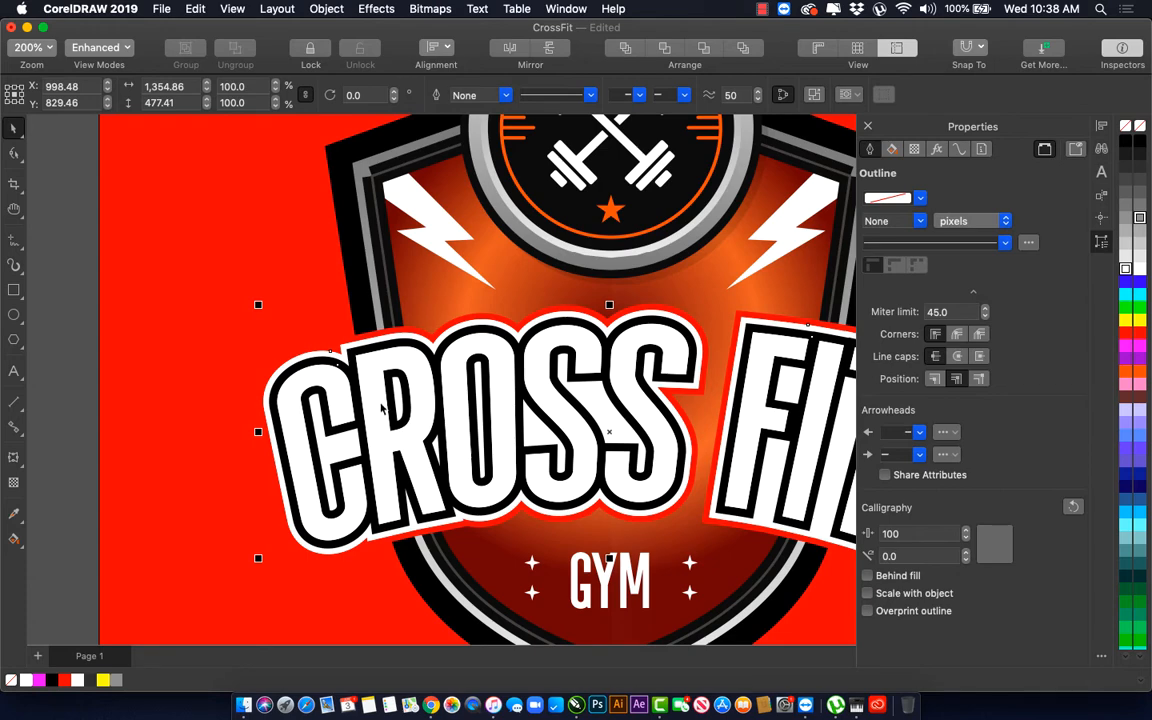
Step: Try moving the outlined CROSS FIT letters away from their contours and undo the move
{"action": "left_click_drag", "start_coordinate": [382, 405], "coordinate": [607, 498]}
{"action": "left_click", "coordinate": [500, 456]}
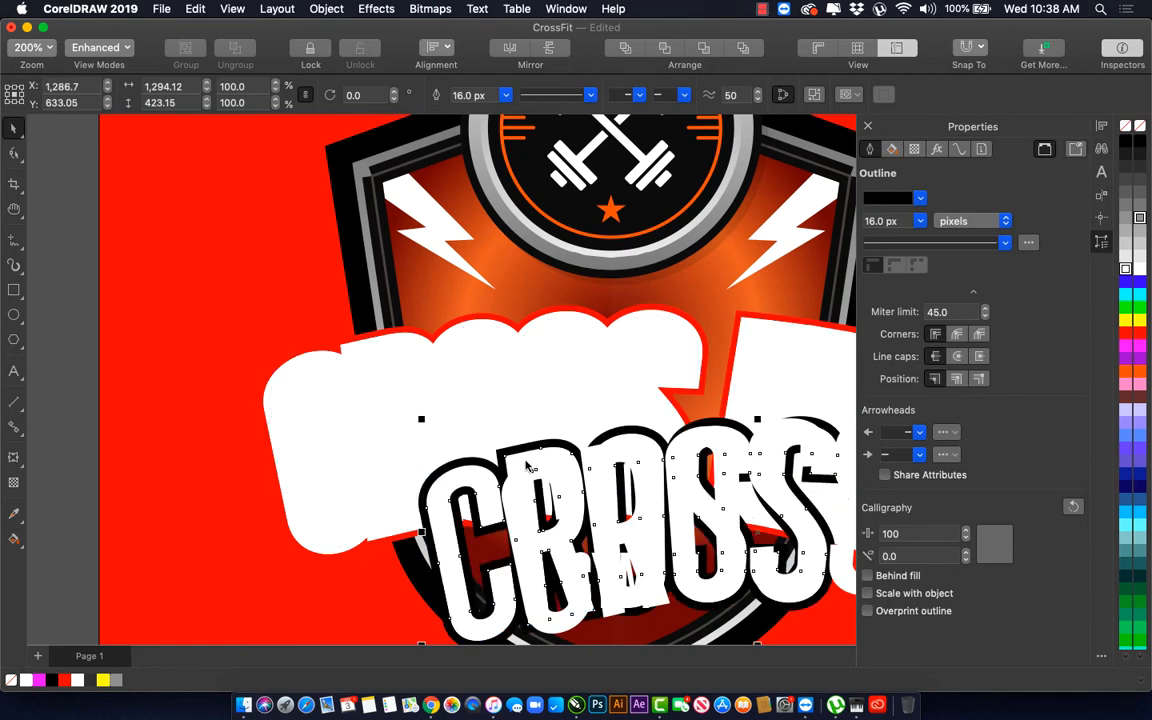
{"action": "key", "text": "super+z"}
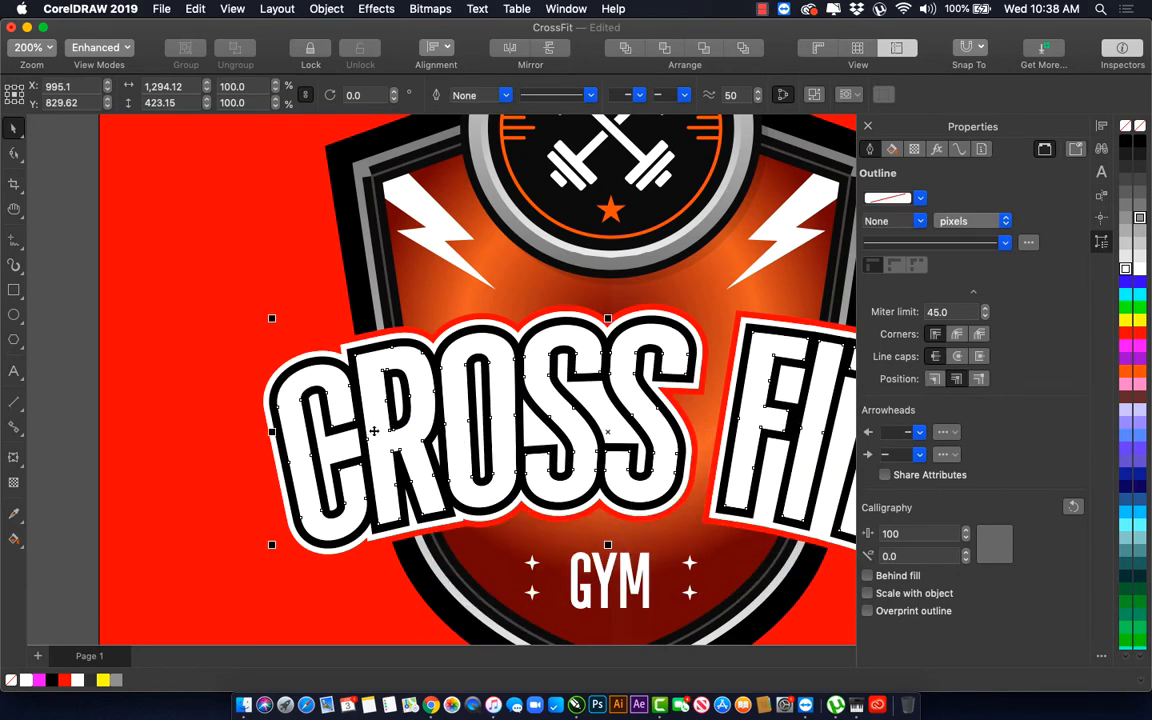
Step: Convert the 16 px outline of the CROSS FIT letters to a separate object and fill it white
{"action": "left_click", "coordinate": [334, 389]}
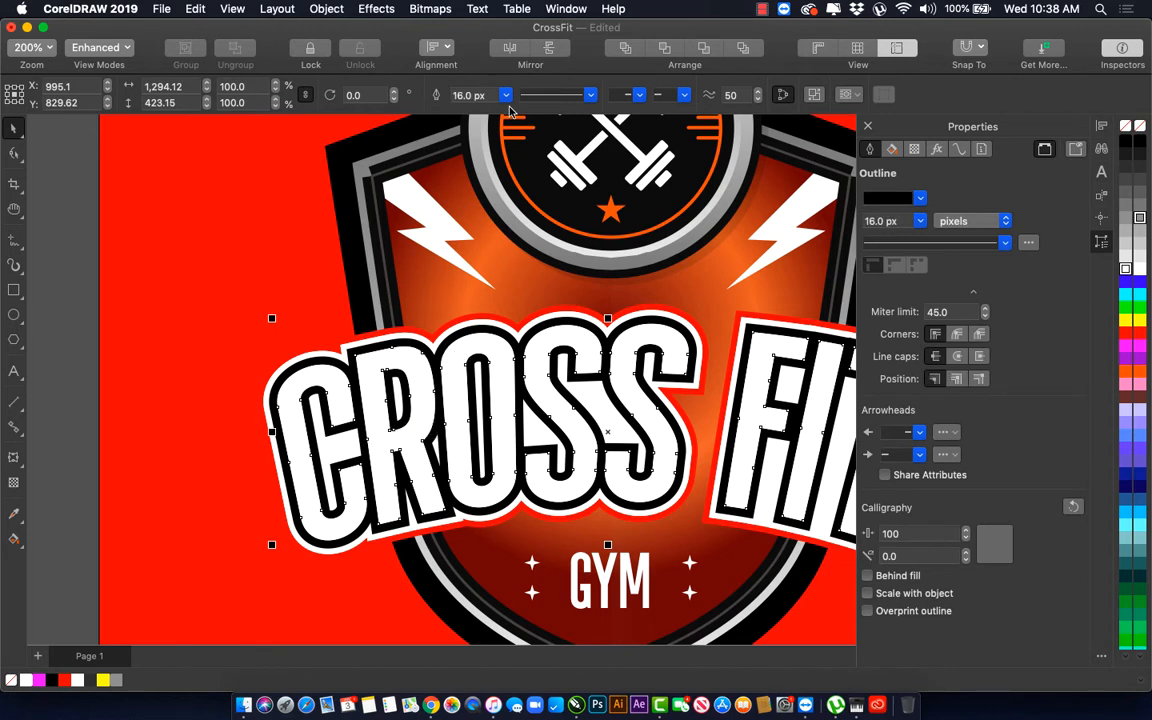
{"action": "key", "text": "ctrl+shift+q"}
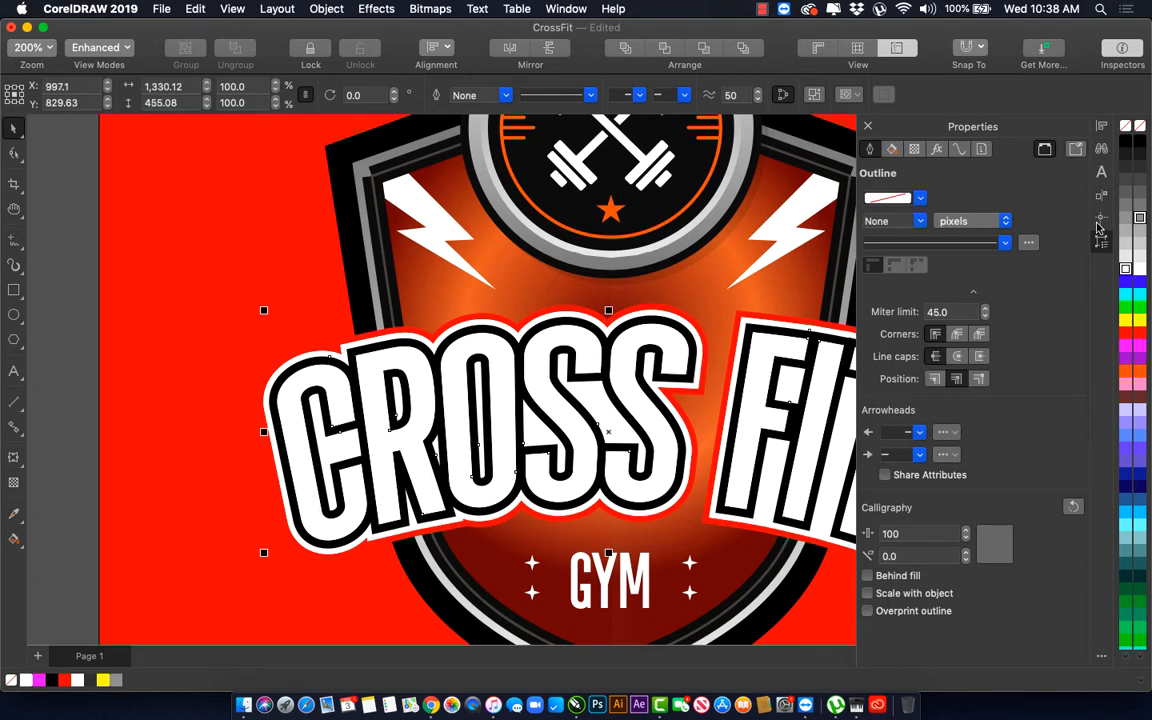
{"action": "left_click", "coordinate": [1138, 220]}
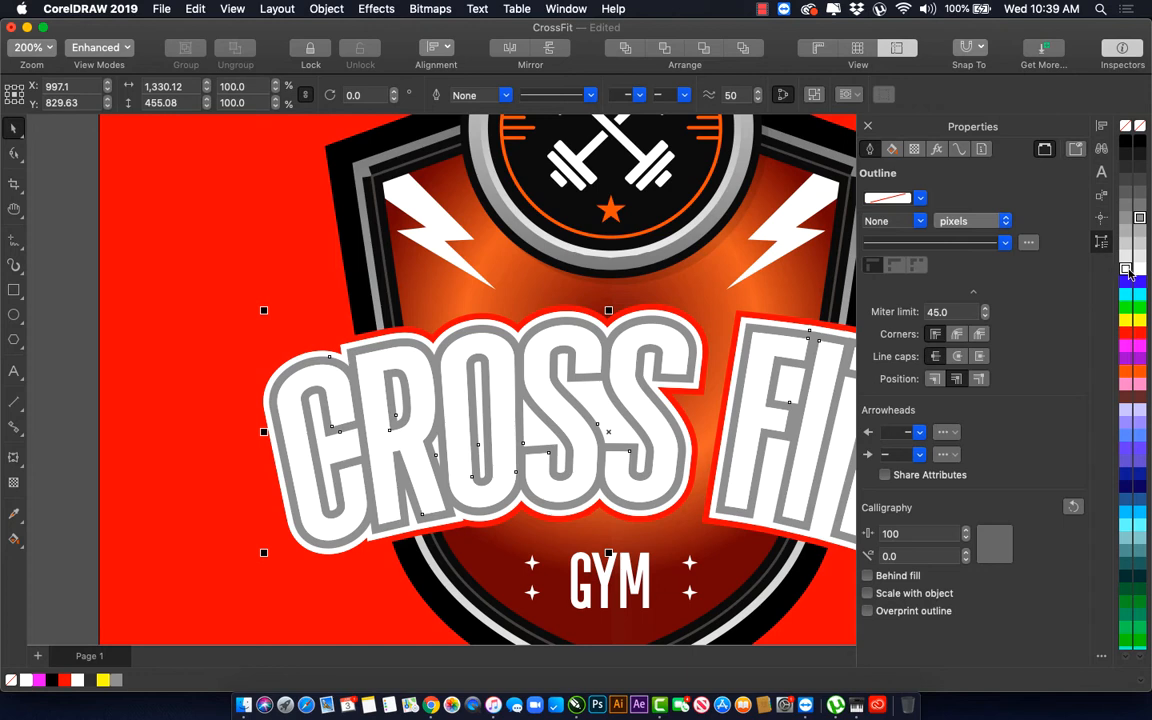
{"action": "left_click", "coordinate": [1128, 273]}
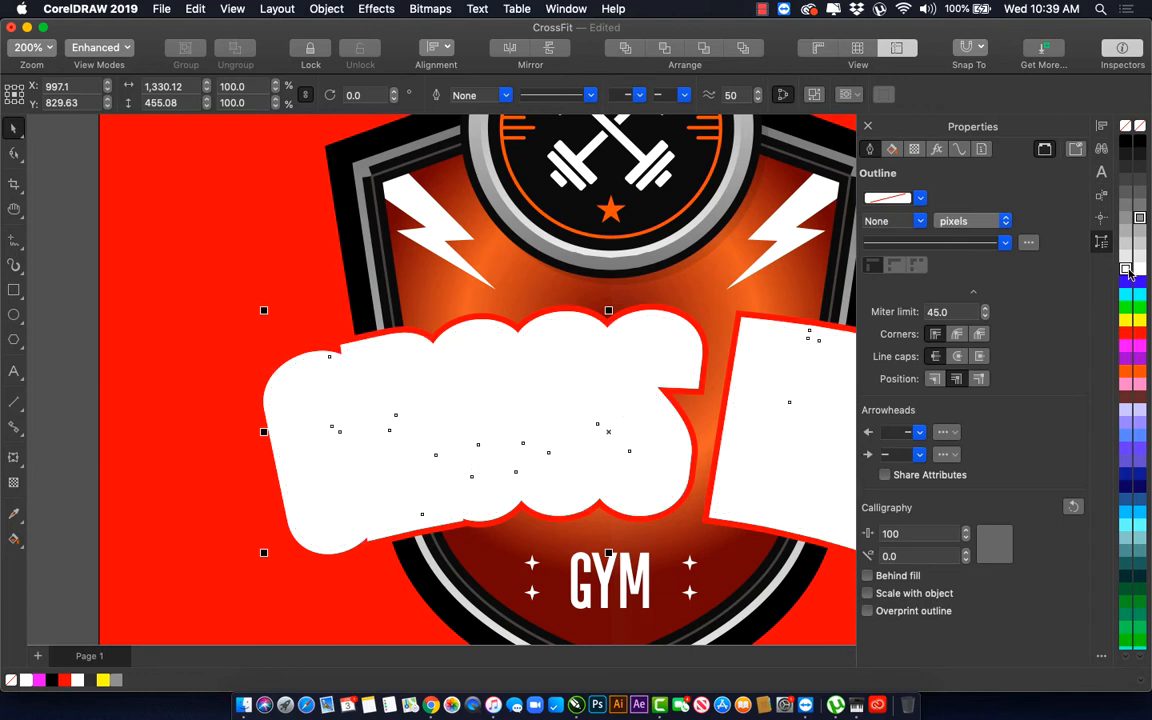
Step: Fill the CROSS FIT letters with red as a trial and change their final fill to black
{"action": "left_click", "coordinate": [678, 338]}
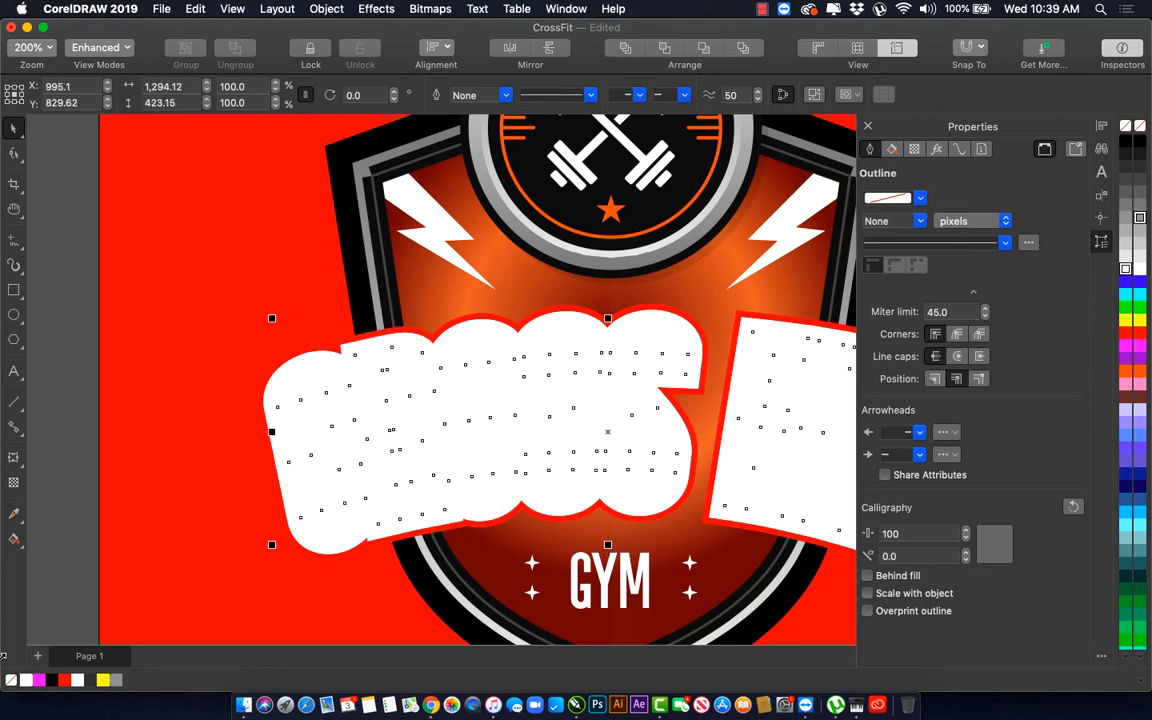
{"action": "left_click", "coordinate": [64, 680]}
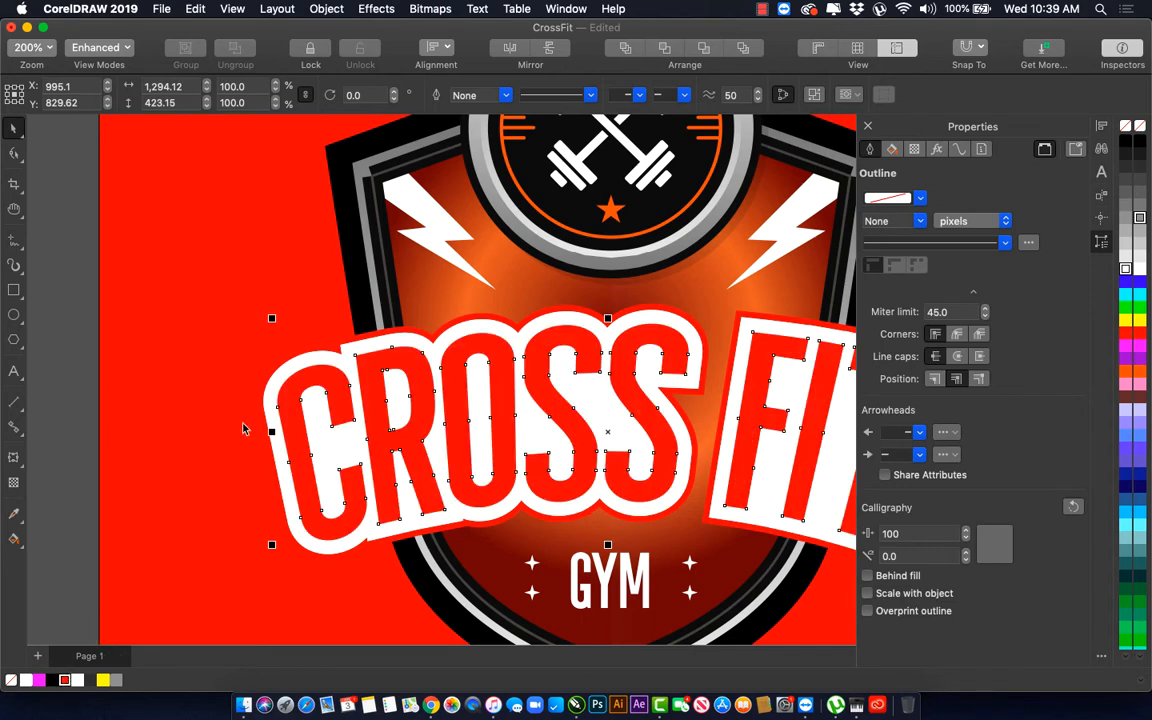
{"action": "scroll", "coordinate": [265, 418], "scroll_direction": "down", "scroll_amount": 2}
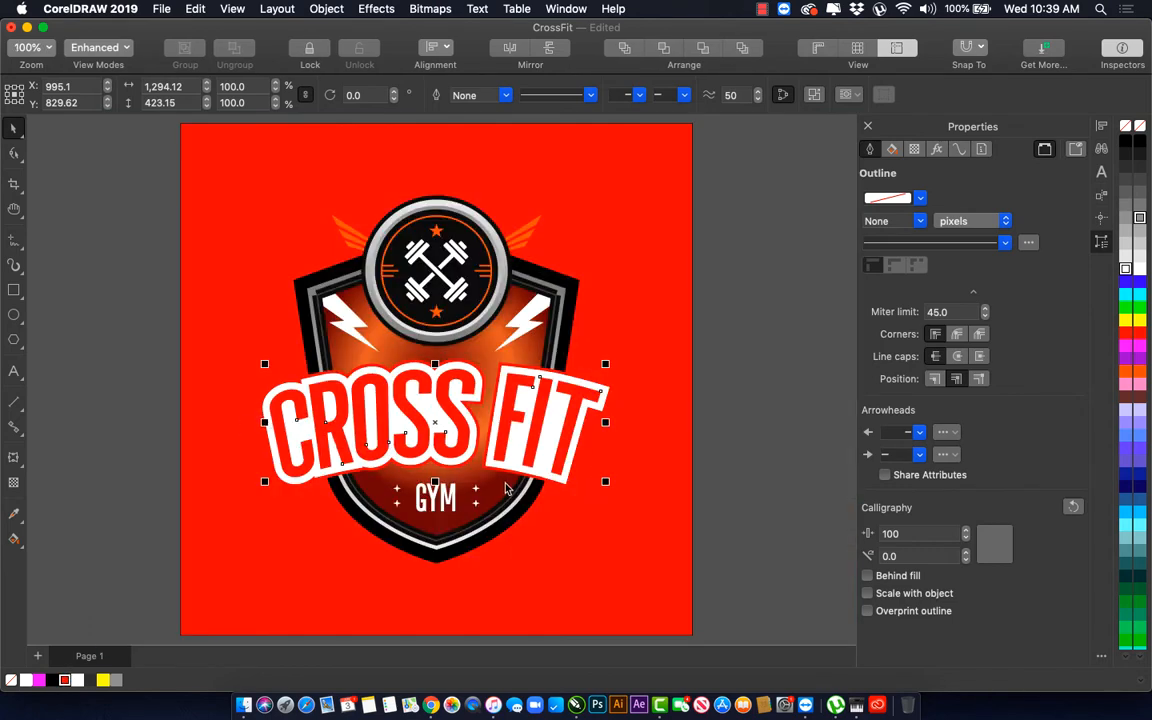
{"action": "left_click", "coordinate": [52, 680]}
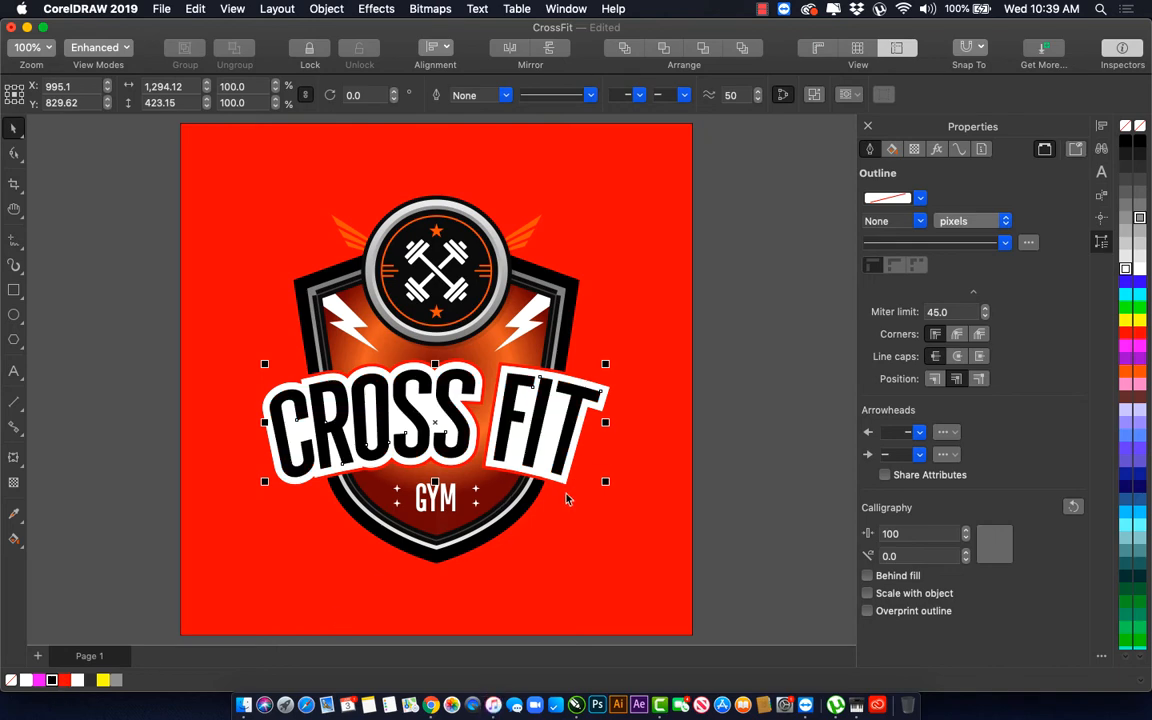
Step: Fill the outermost contour around the CROSS FIT lettering black
{"action": "scroll", "coordinate": [536, 465], "scroll_direction": "up", "scroll_amount": 3}
{"action": "left_click", "coordinate": [527, 459]}
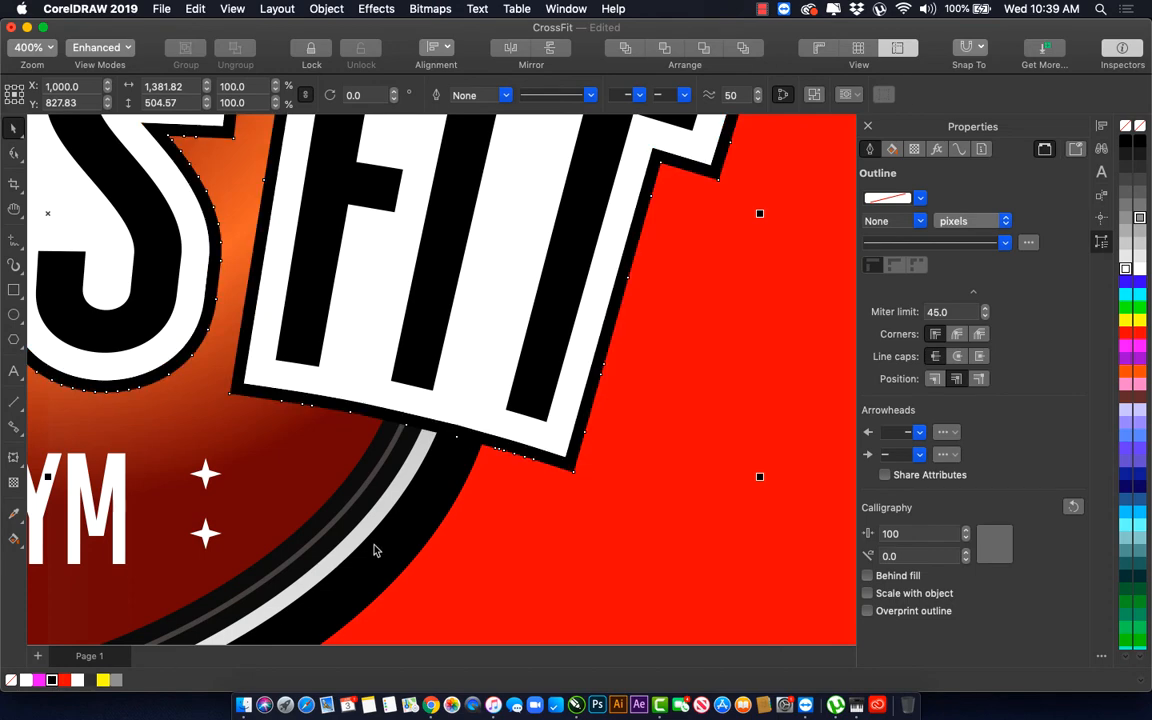
{"action": "scroll", "coordinate": [375, 548], "scroll_direction": "down", "scroll_amount": 3}
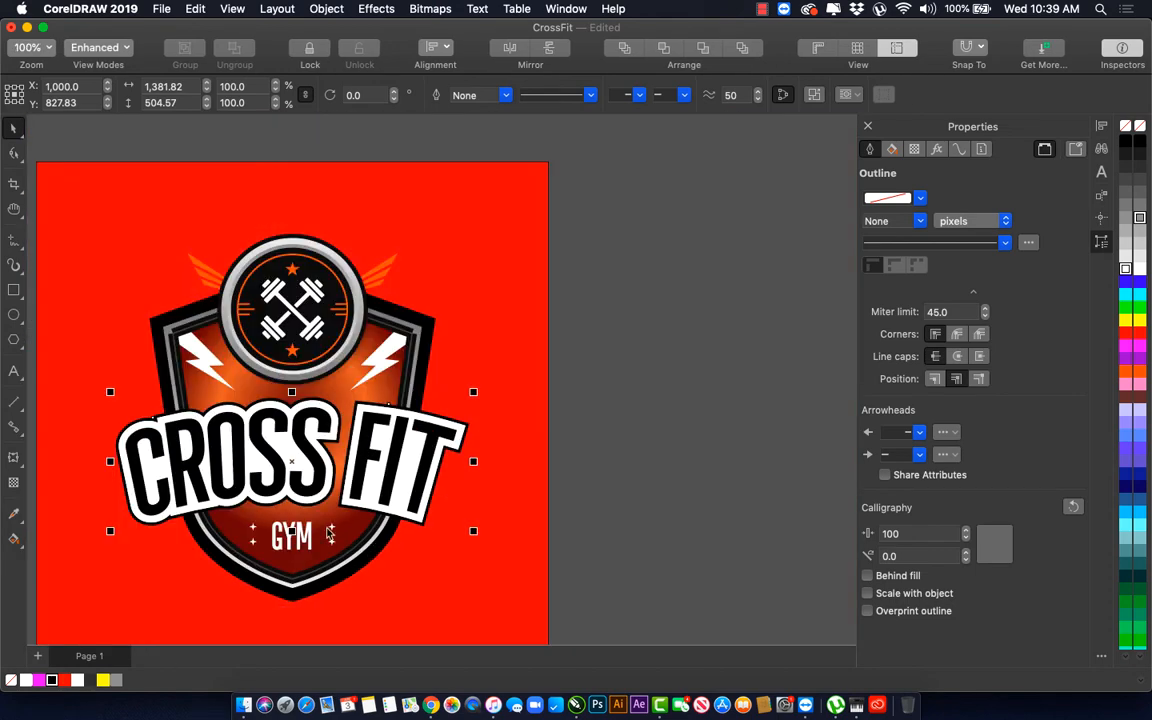
{"action": "key", "text": "z"}
{"action": "left_click_drag", "start_coordinate": [113, 377], "coordinate": [509, 537]}
{"action": "key", "text": "space"}
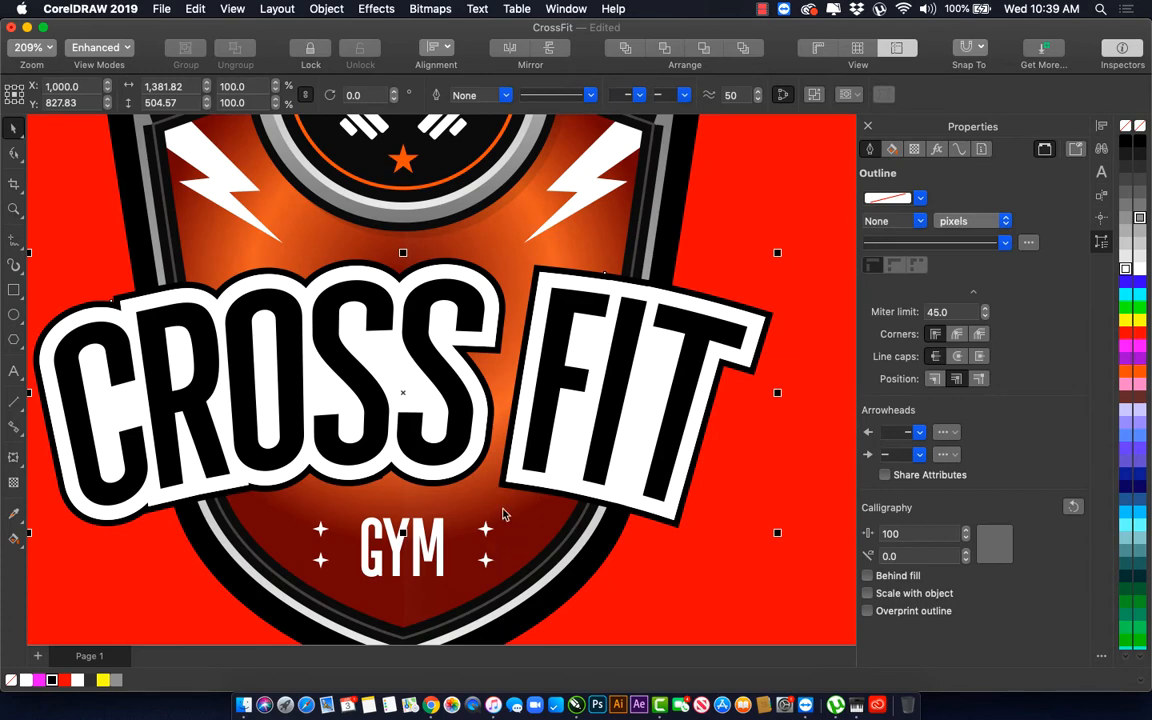
{"action": "scroll", "coordinate": [498, 520], "scroll_direction": "down", "scroll_amount": 2}
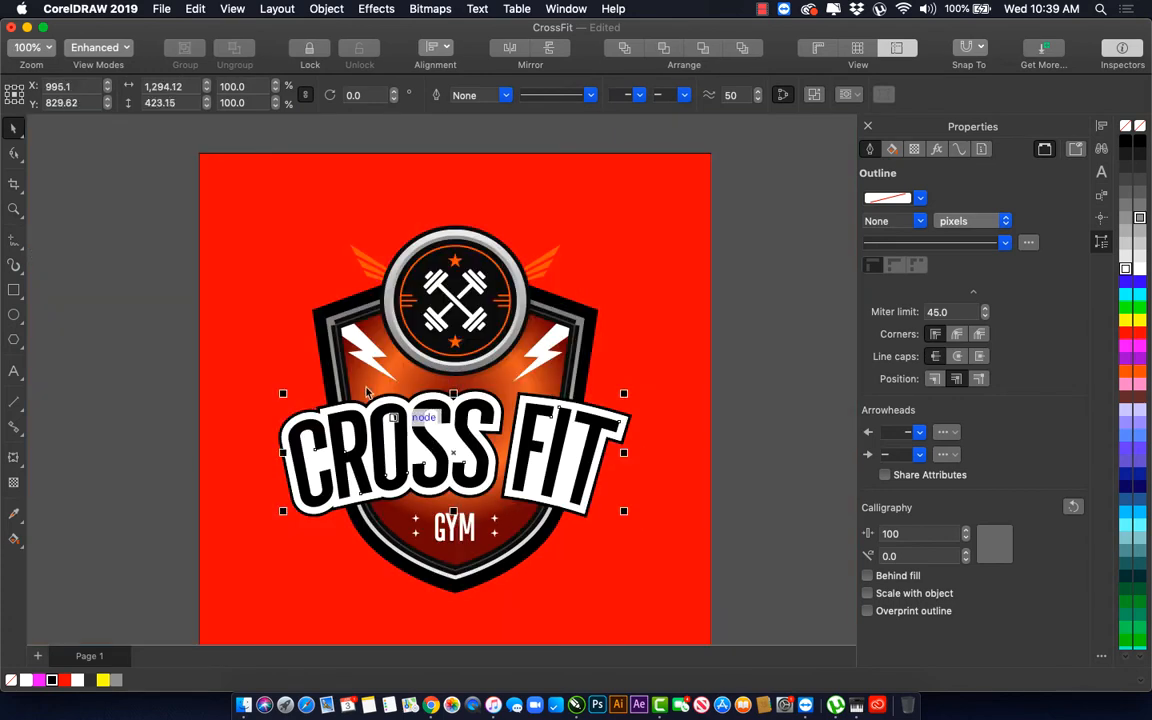
Step: Set the centre colour of the inner shield's radial gradient fill to #CC0000 with the Interactive Fill tool
{"action": "left_click", "coordinate": [243, 238]}
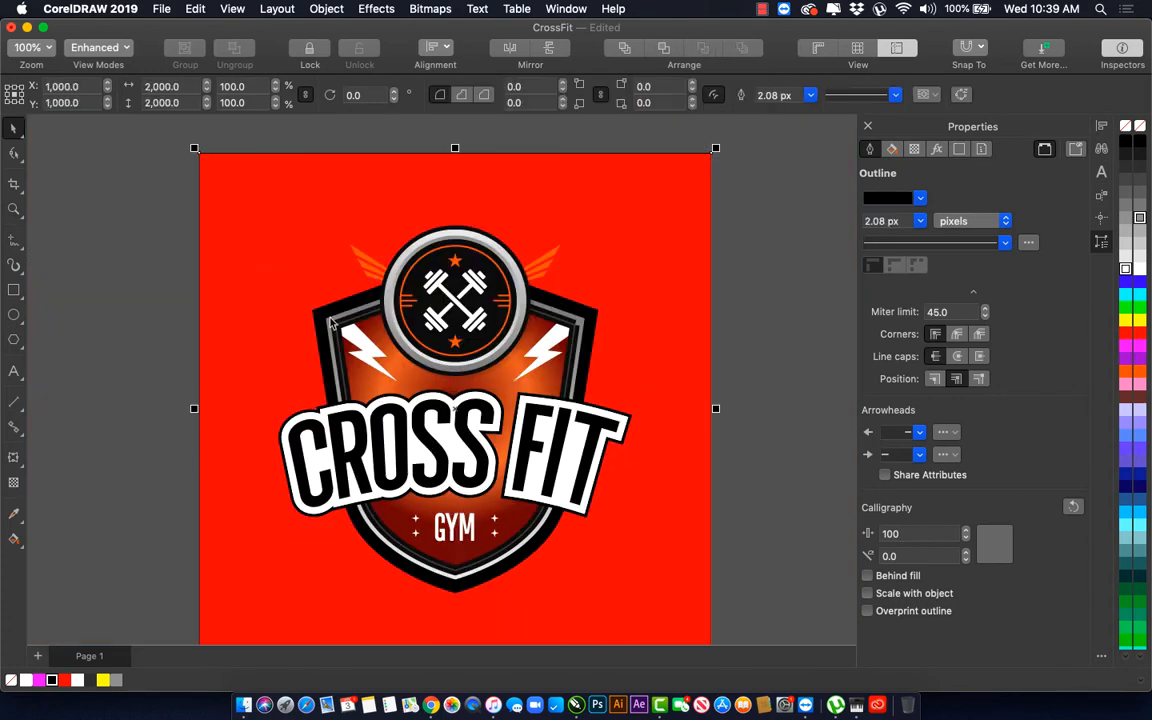
{"action": "left_click", "coordinate": [363, 383]}
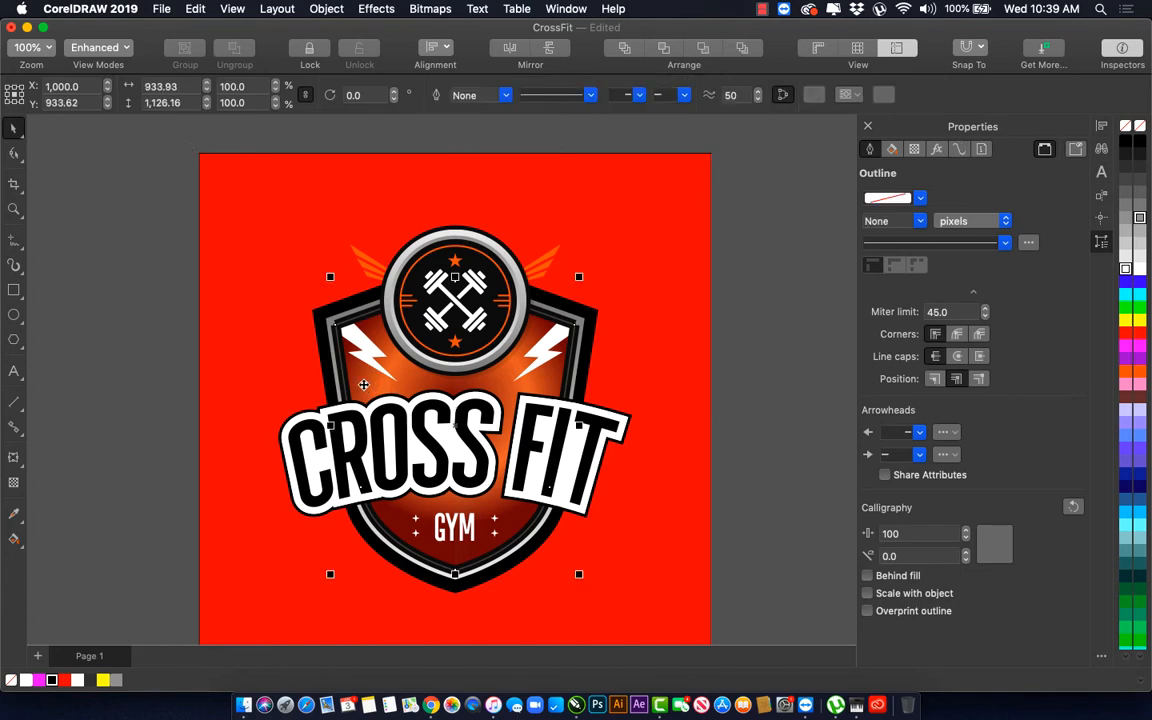
{"action": "left_click_drag", "start_coordinate": [363, 387], "coordinate": [495, 393]}
{"action": "key", "text": "super+z"}
{"action": "key", "text": "g"}
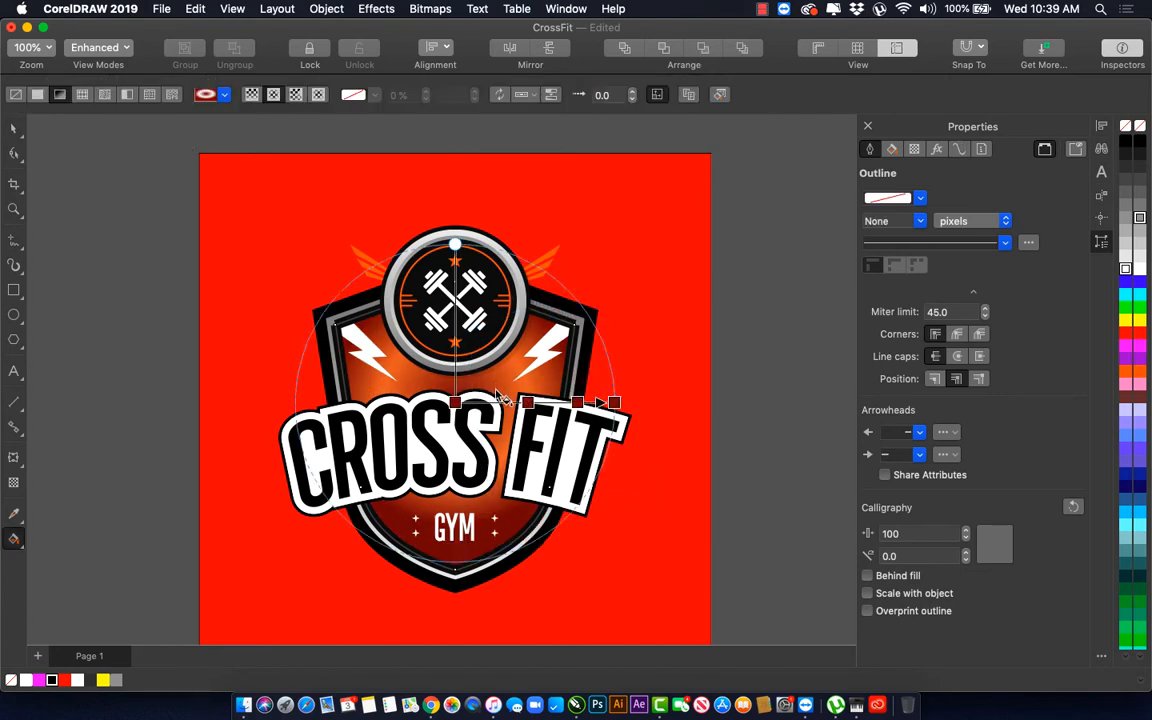
{"action": "left_click", "coordinate": [527, 402]}
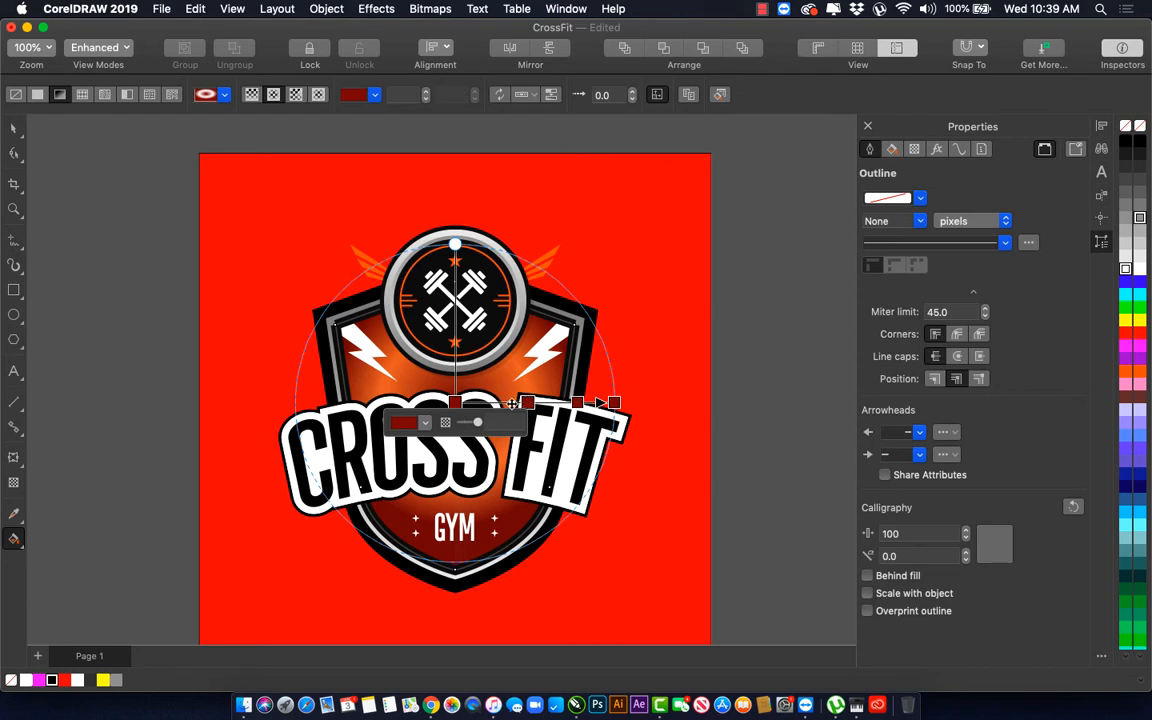
{"action": "mouse_move", "coordinate": [461, 422]}
{"action": "left_mouse_down"}
{"action": "mouse_move", "coordinate": [477, 422]}
{"action": "mouse_move", "coordinate": [460, 422]}
{"action": "left_mouse_up"}
{"action": "left_click", "coordinate": [404, 423]}
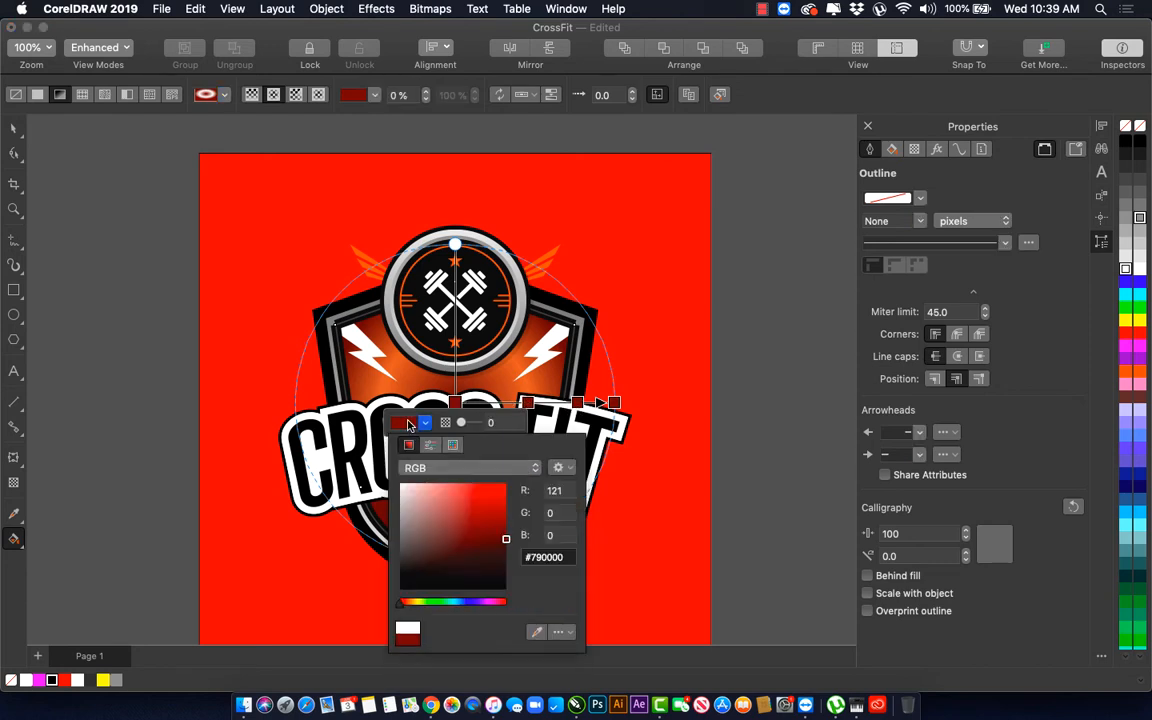
{"action": "left_click_drag", "start_coordinate": [507, 508], "coordinate": [523, 508]}
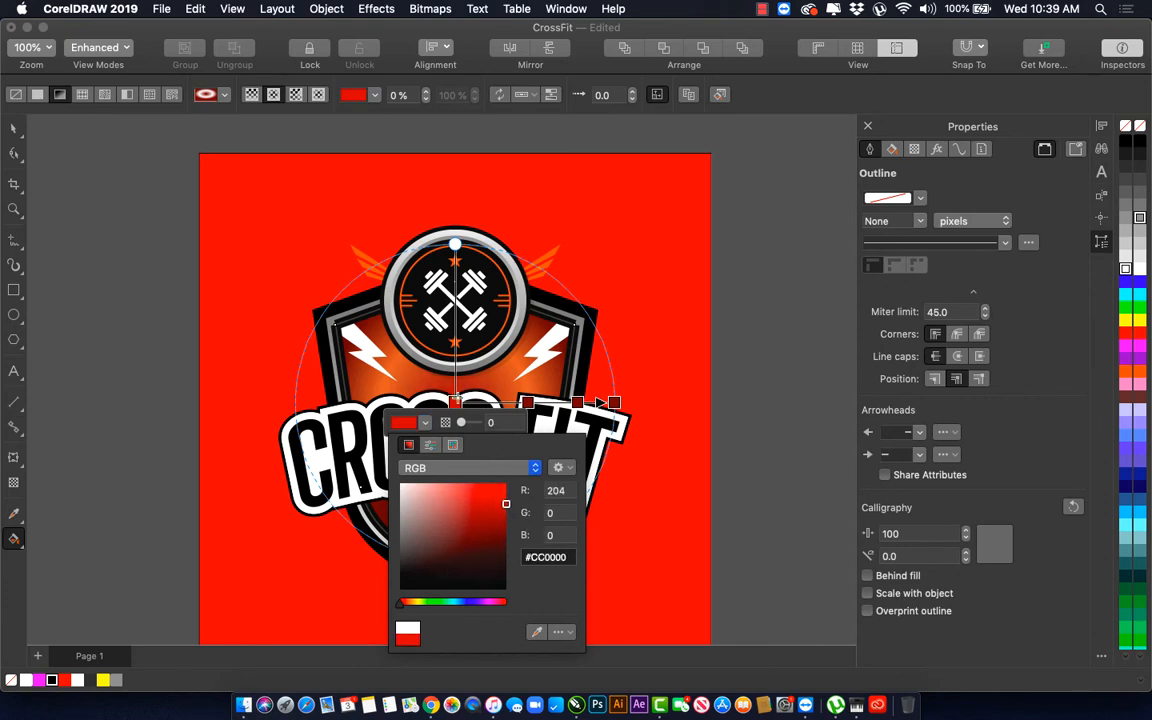
{"action": "left_click", "coordinate": [456, 399]}
{"action": "left_click", "coordinate": [528, 403]}
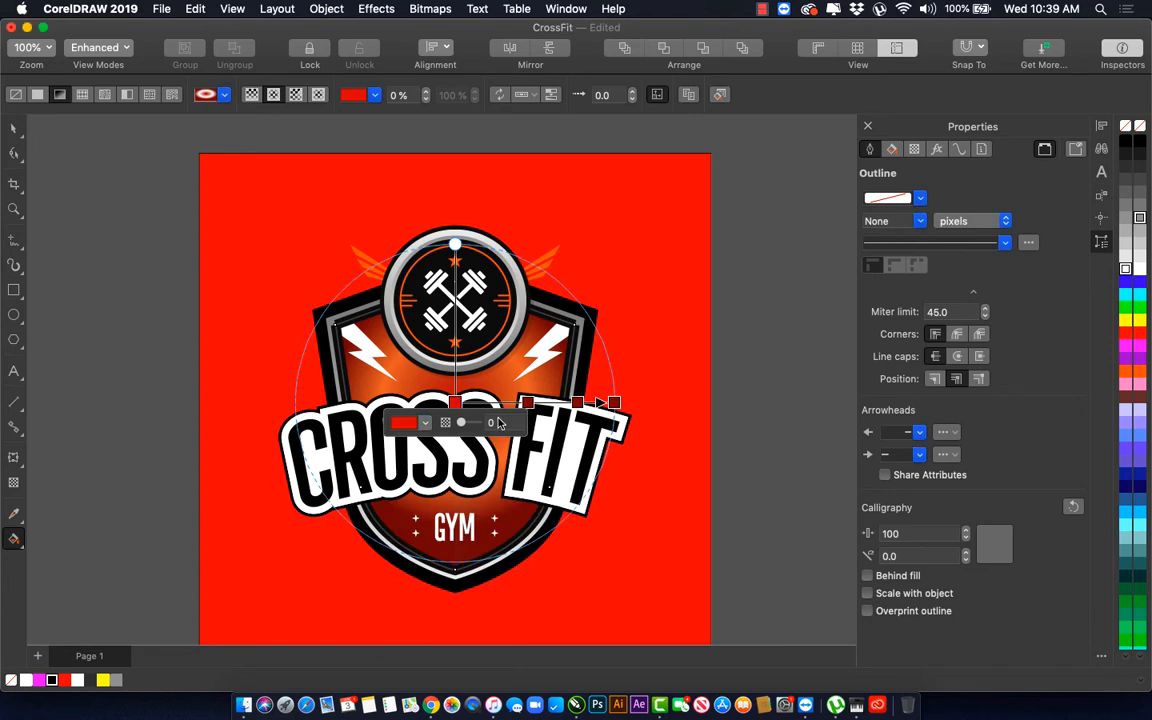
Step: Set the centre colour of the inner shield's radial gradient to #E80000
{"action": "left_click", "coordinate": [423, 427]}
{"action": "left_click", "coordinate": [505, 491]}
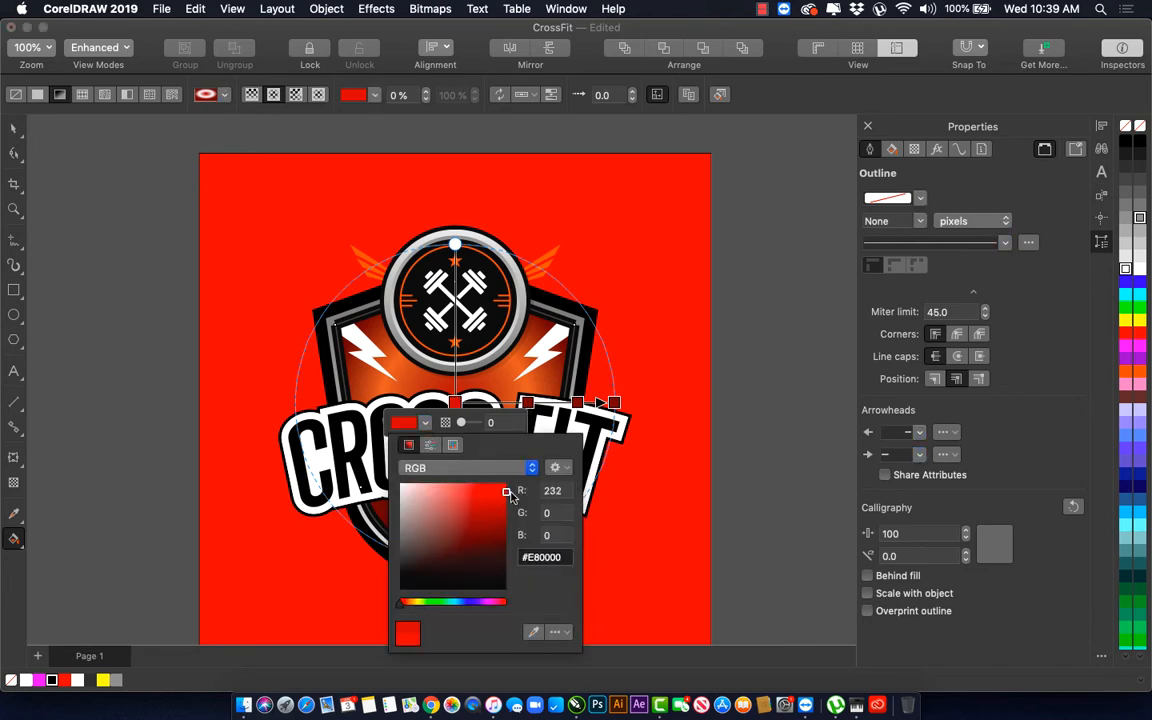
{"action": "left_click", "coordinate": [577, 404]}
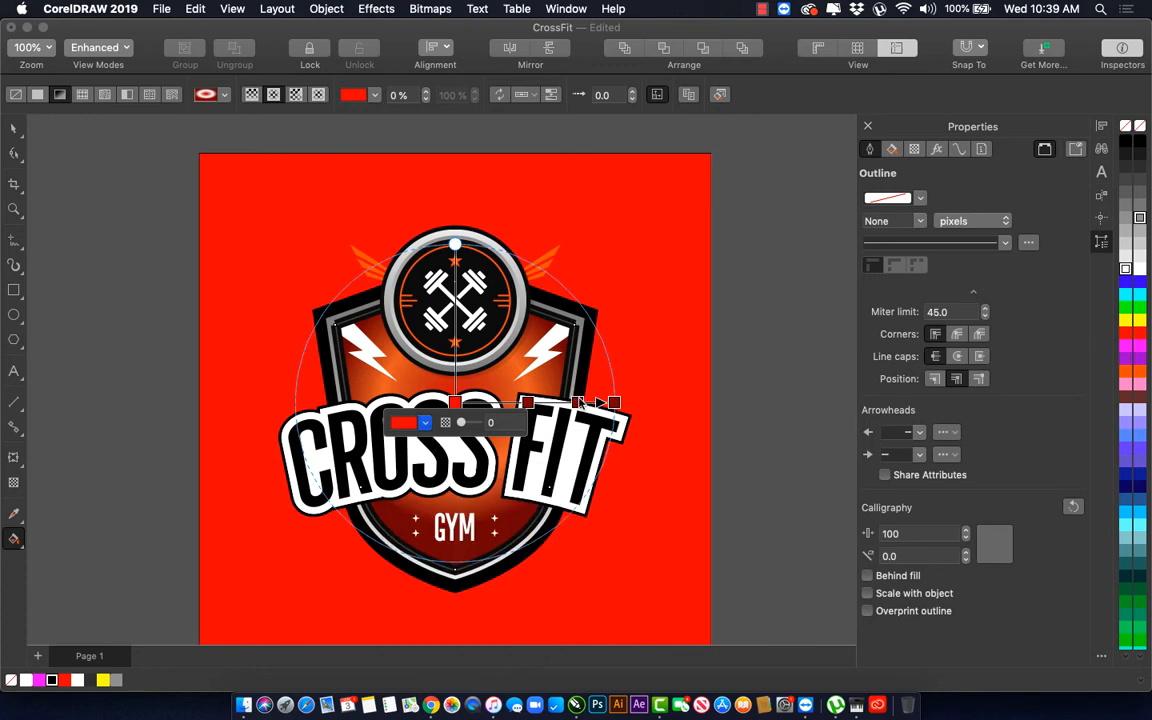
{"action": "left_click", "coordinate": [577, 404]}
{"action": "double_click", "coordinate": [577, 404]}
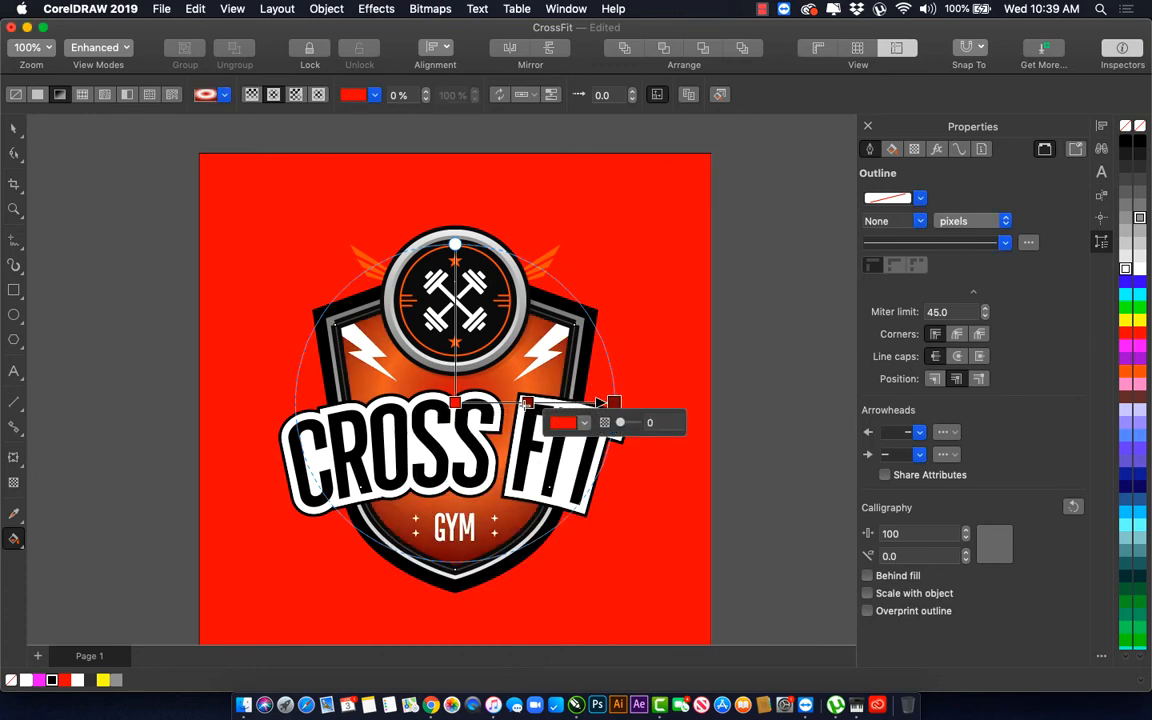
{"action": "key", "text": "super+z"}
Step: Set the colour of the intermediate gradient node nearest the shield fill's centre to #DE0000
{"action": "left_click", "coordinate": [528, 403]}
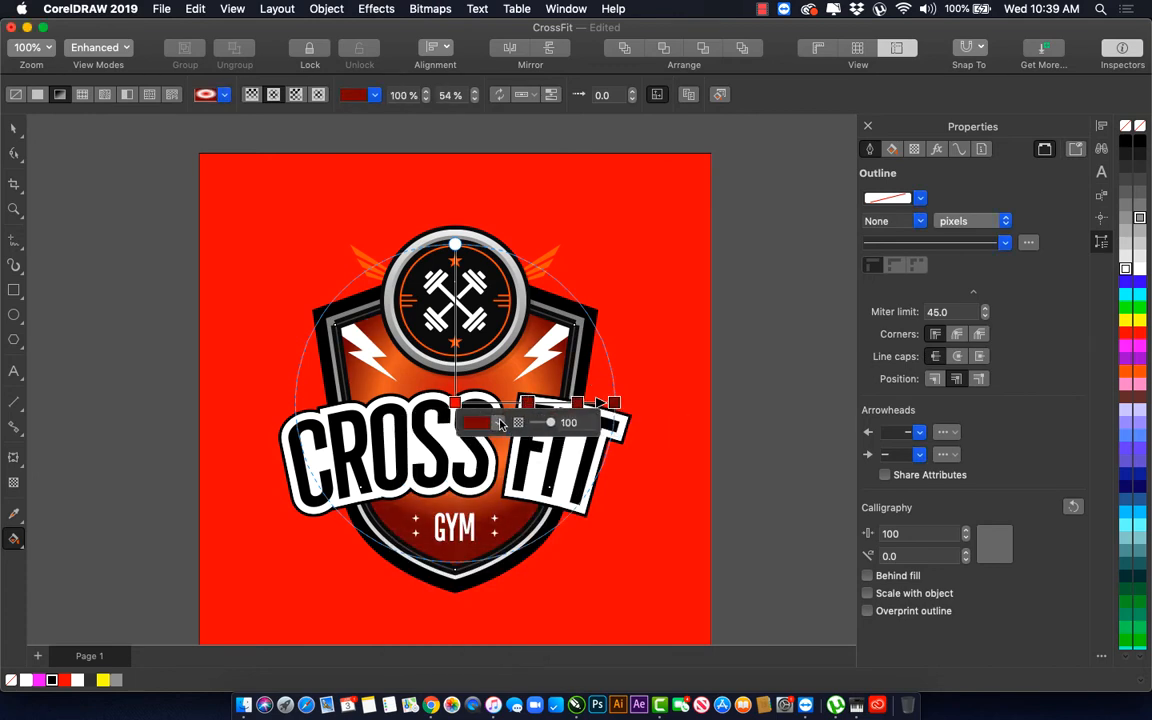
{"action": "left_click", "coordinate": [500, 425]}
{"action": "left_click_drag", "start_coordinate": [560, 505], "coordinate": [592, 498]}
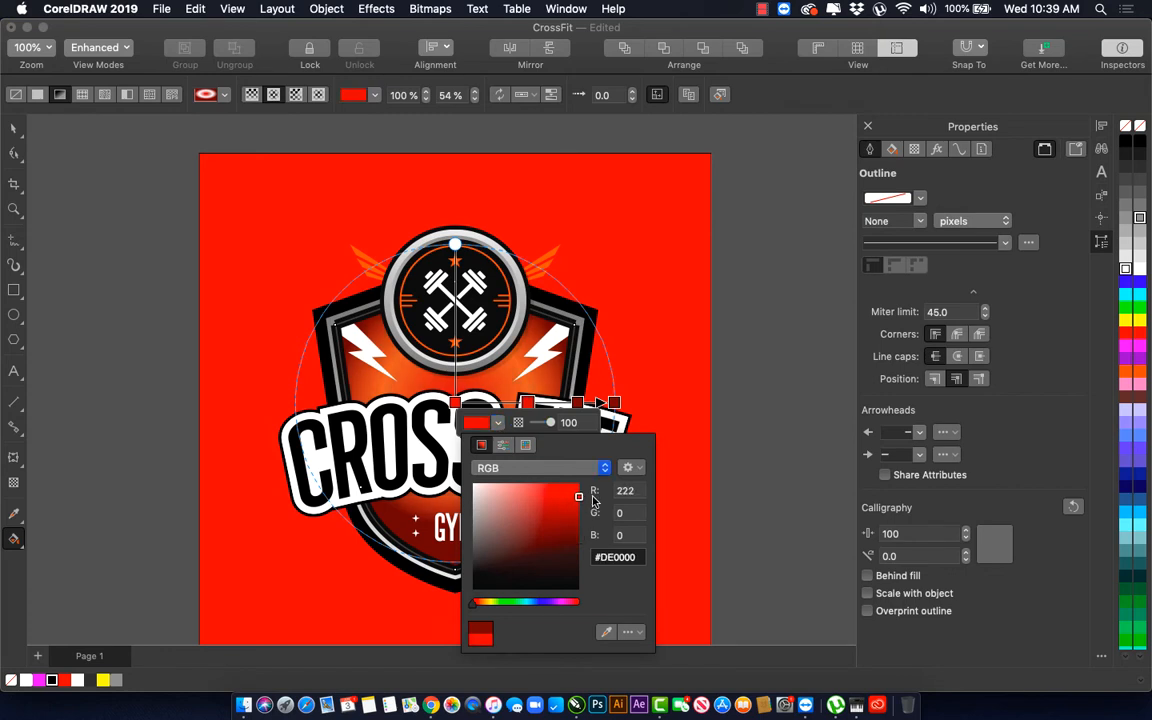
Step: Set the colour of the outer intermediate node of the inner shield's radial gradient to #C20000
{"action": "left_click", "coordinate": [577, 401]}
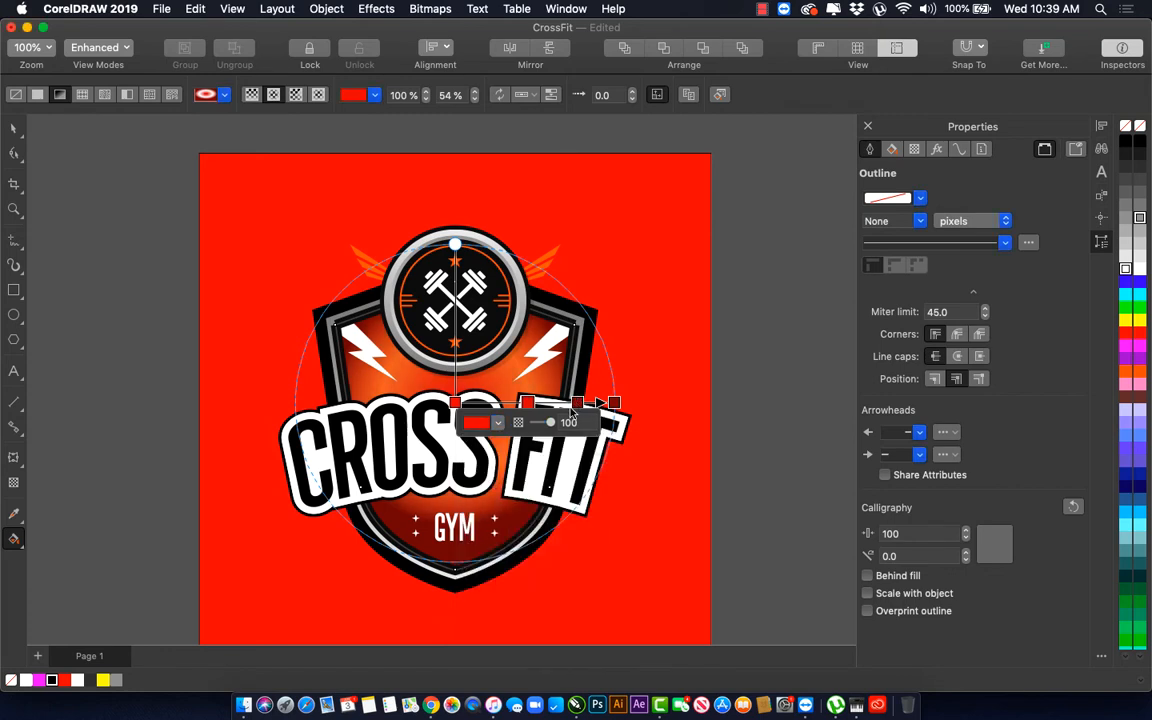
{"action": "left_click", "coordinate": [577, 402]}
{"action": "left_click", "coordinate": [547, 422]}
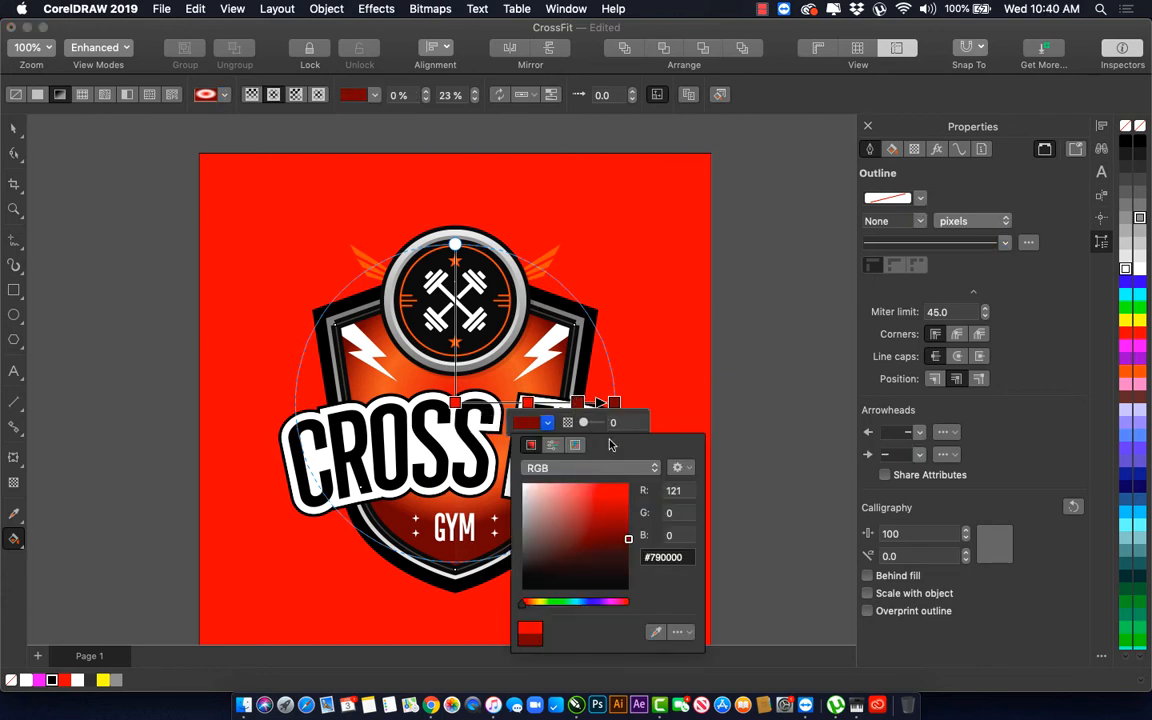
{"action": "left_click_drag", "start_coordinate": [618, 485], "coordinate": [633, 503]}
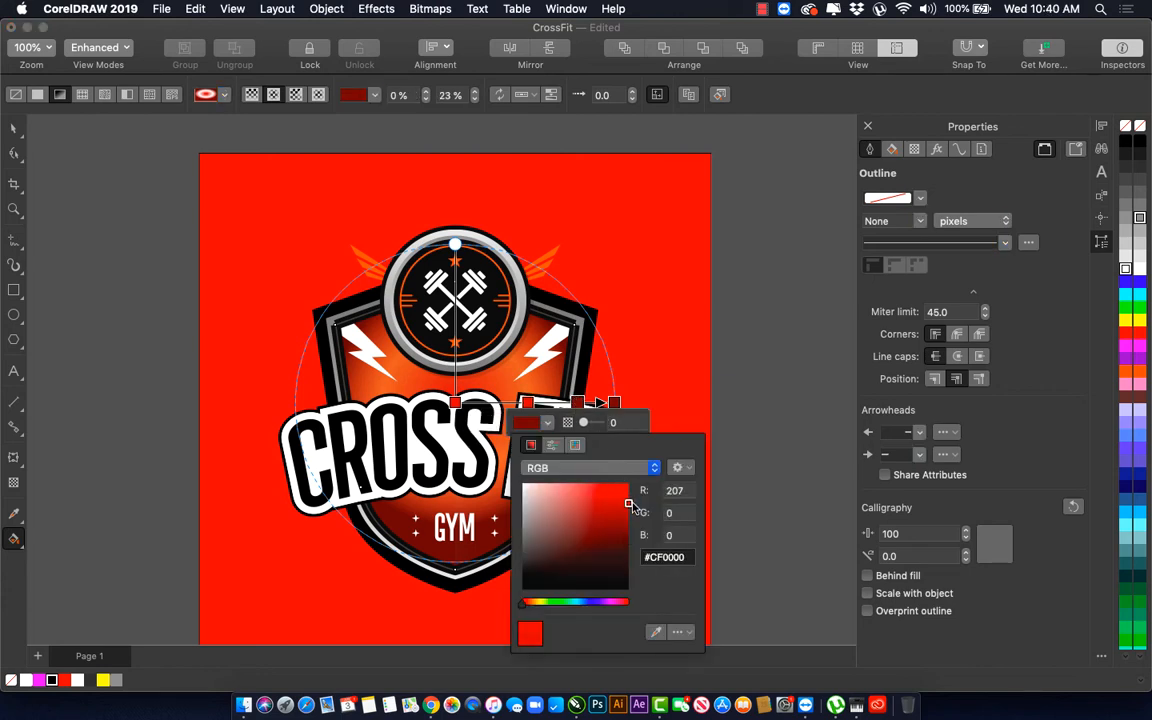
{"action": "left_click", "coordinate": [615, 403]}
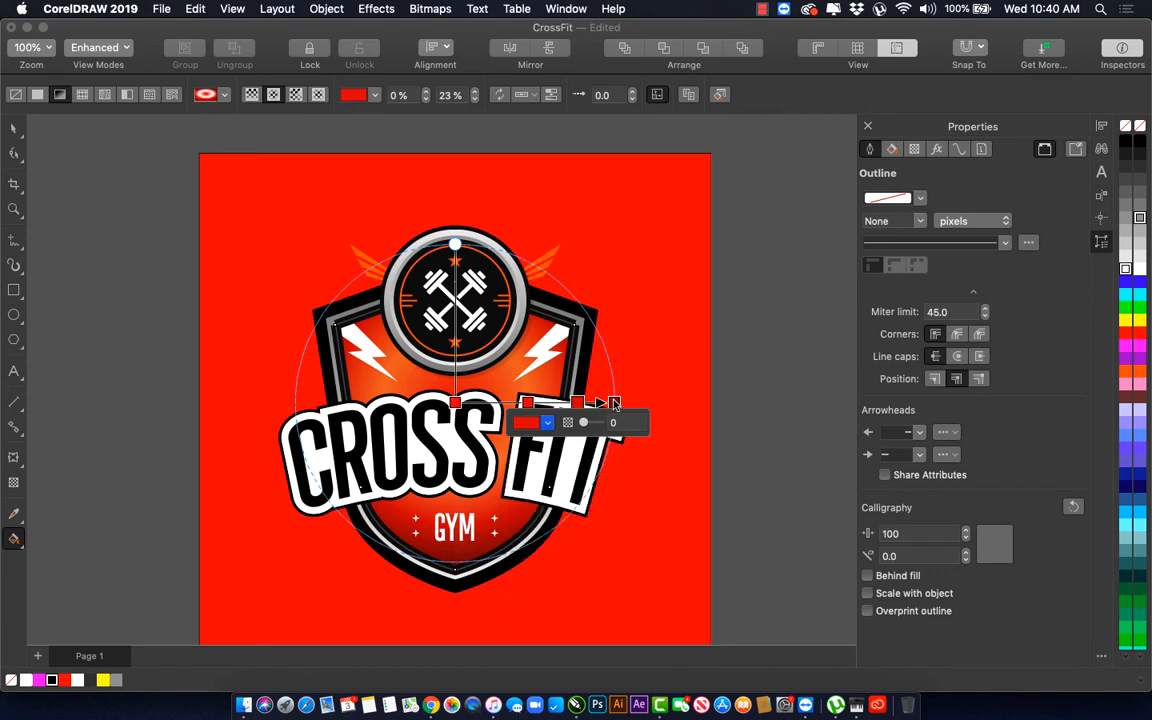
{"action": "left_click", "coordinate": [545, 424]}
{"action": "left_click", "coordinate": [628, 508]}
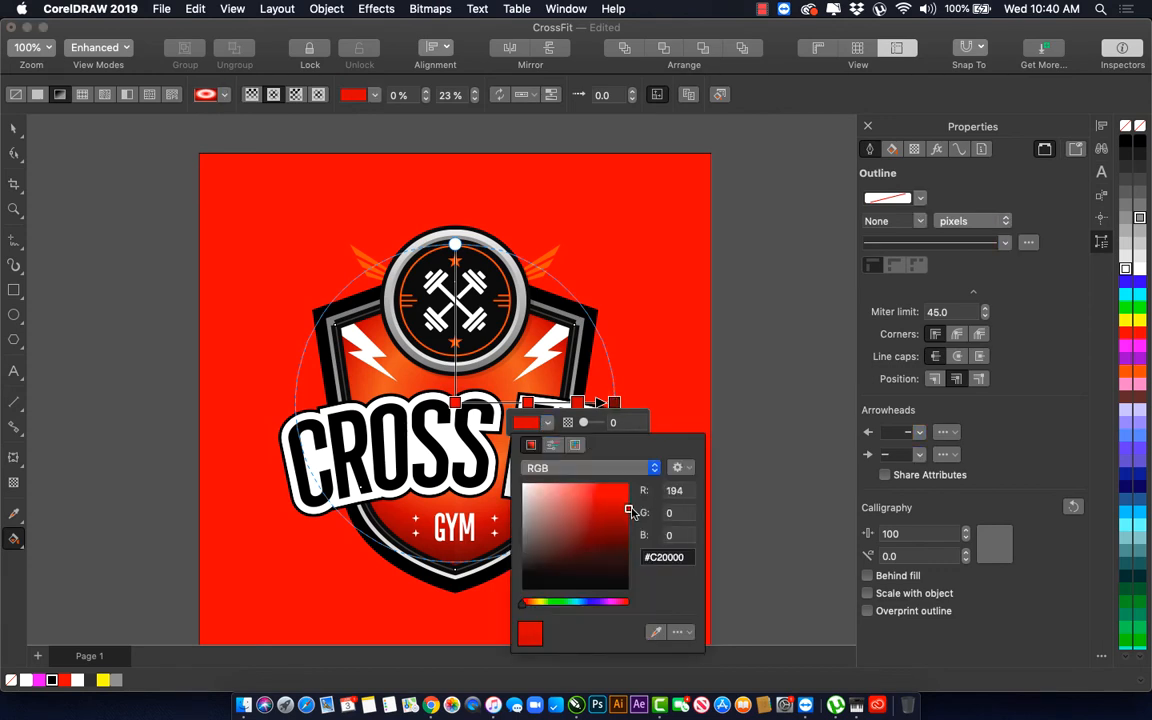
Step: Change the outermost node of the inner shield's radial gradient to a brighter red and finish editing the fill
{"action": "left_click", "coordinate": [617, 404]}
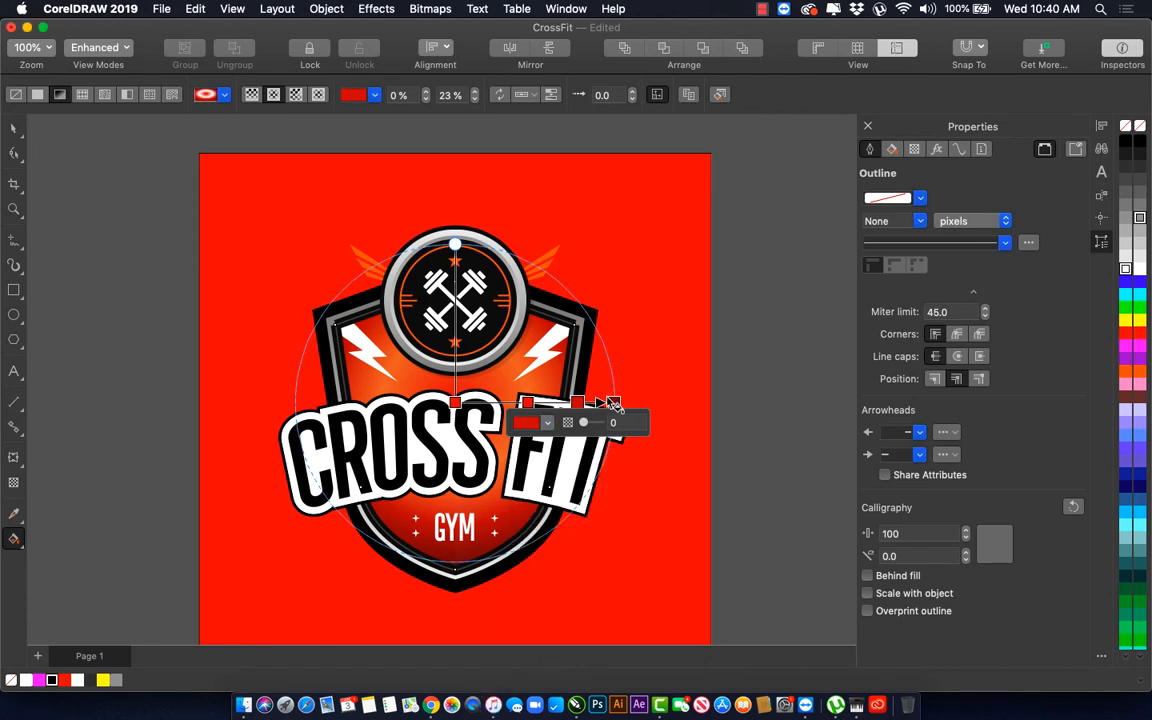
{"action": "left_click", "coordinate": [613, 402]}
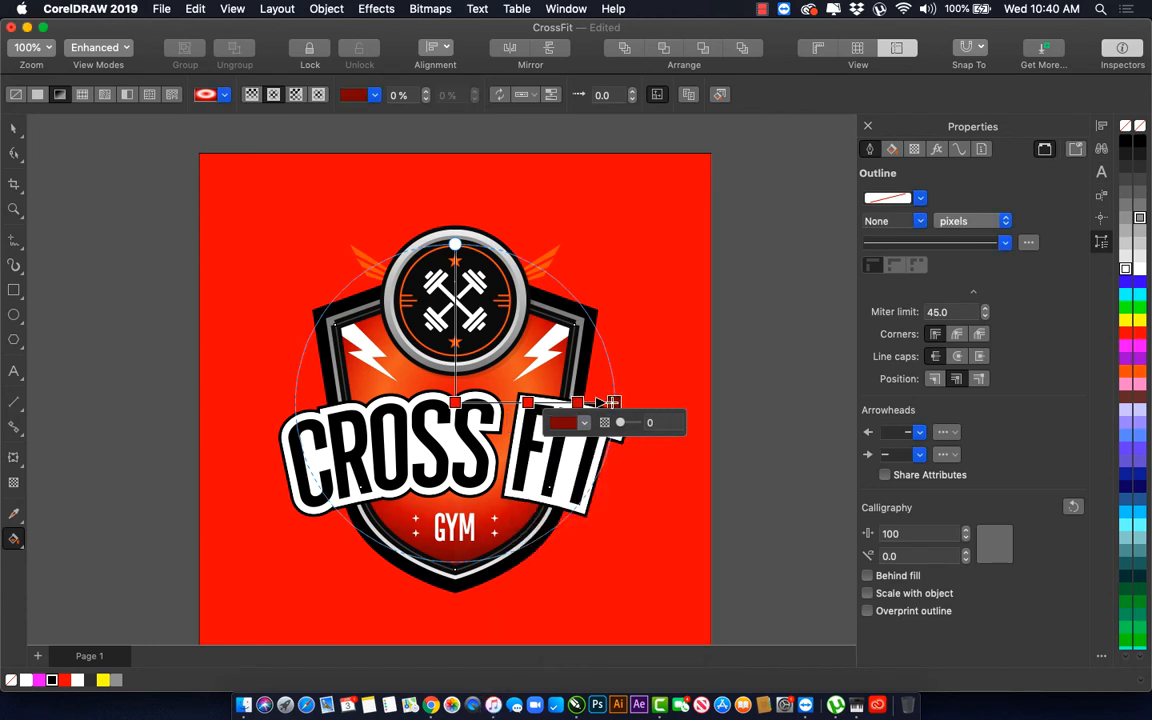
{"action": "left_click", "coordinate": [562, 424]}
{"action": "left_click_drag", "start_coordinate": [651, 508], "coordinate": [663, 507]}
{"action": "left_click", "coordinate": [511, 400]}
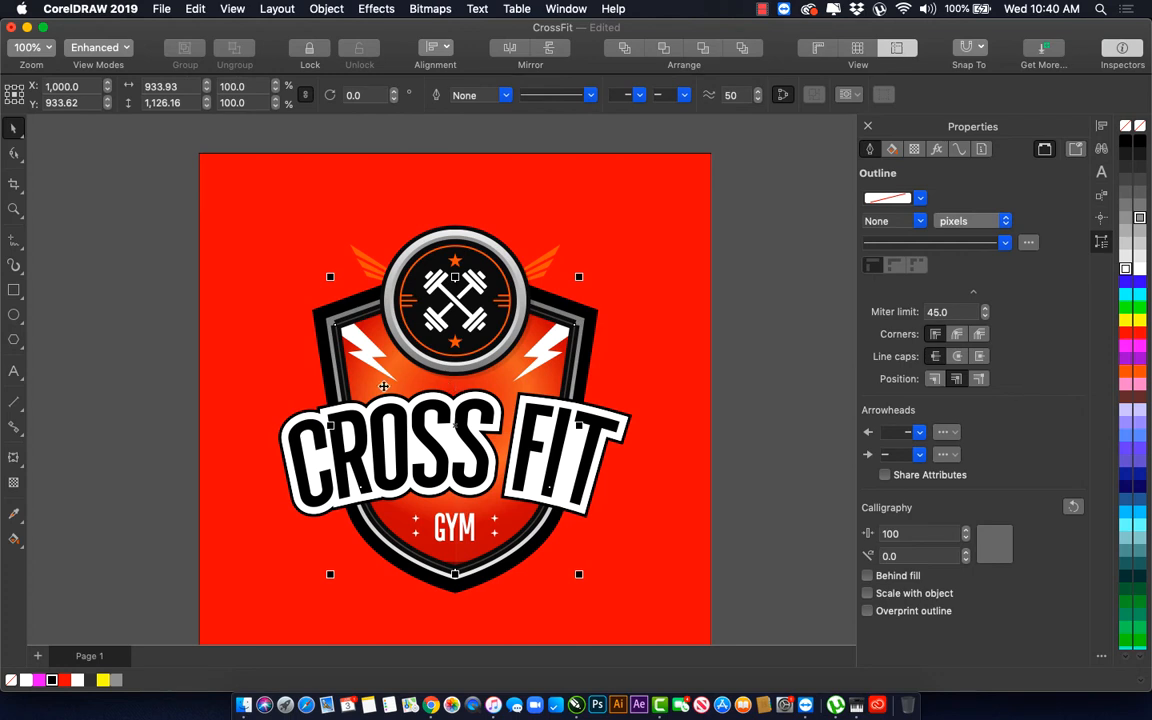
Step: Fill the orange glow group over the inner shield with the document palette's red and ungroup it
{"action": "left_click", "coordinate": [385, 388]}
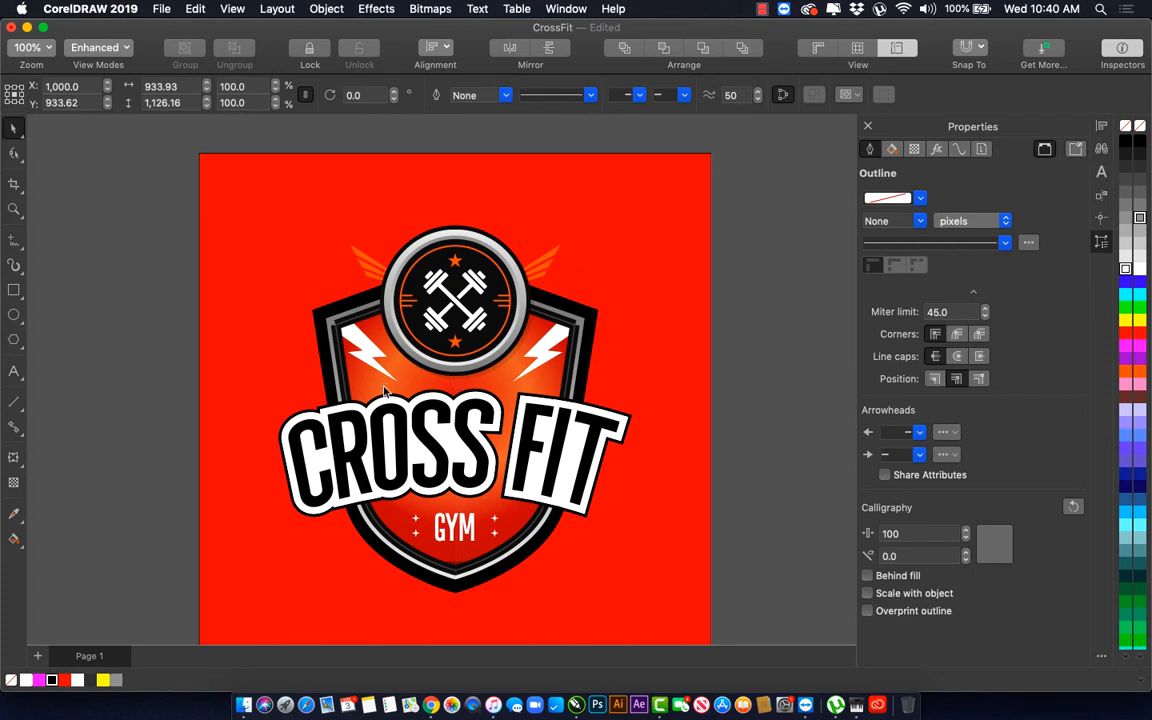
{"action": "left_click", "coordinate": [64, 680]}
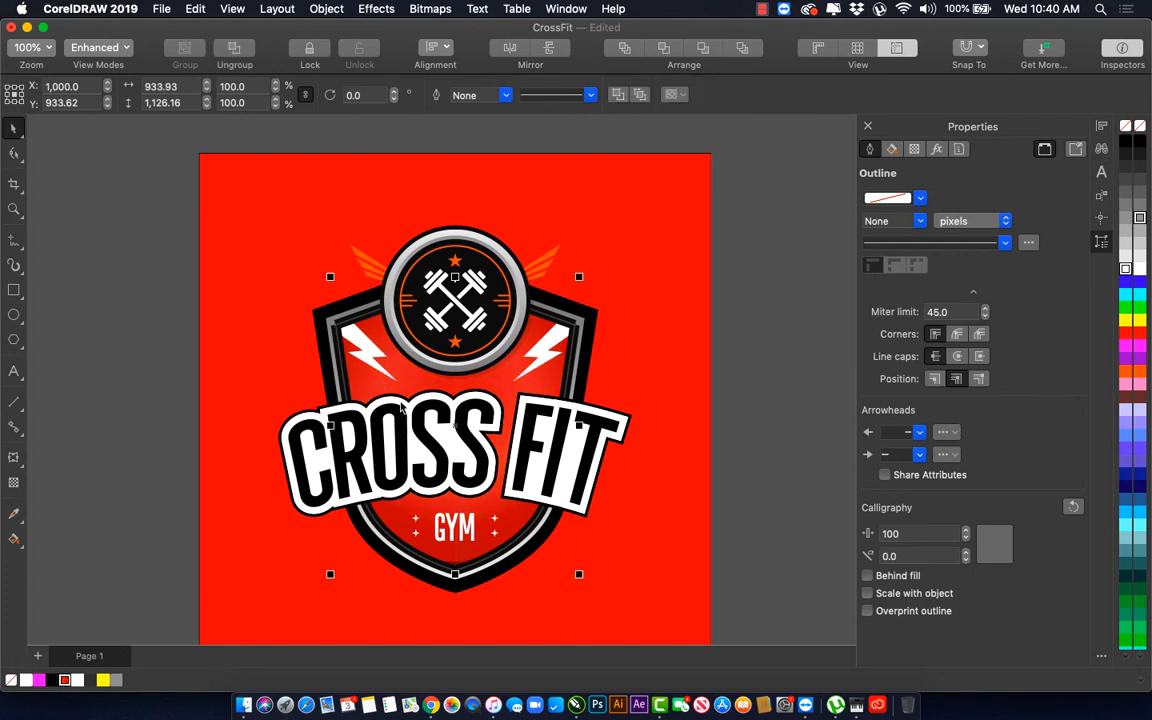
{"action": "key", "text": "super+u"}
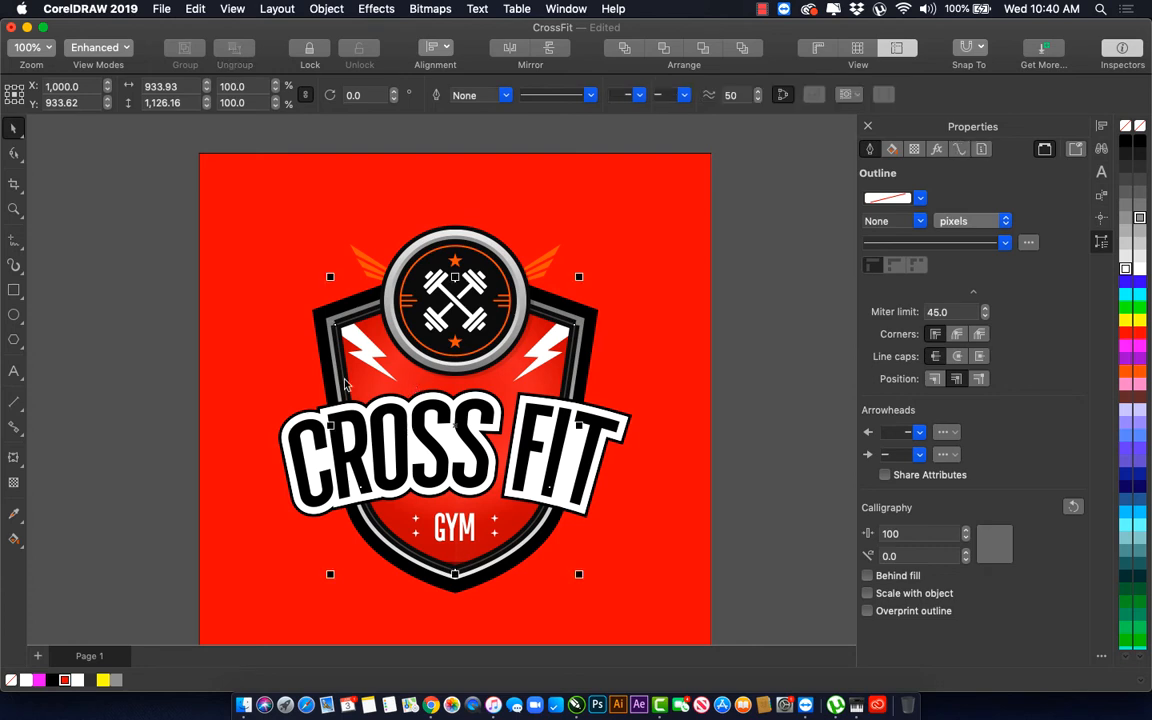
Step: Try the Multiply merge mode on the selected inner shield shape with the Transparency tool
{"action": "left_click", "coordinate": [13, 485]}
{"action": "left_click", "coordinate": [194, 97]}
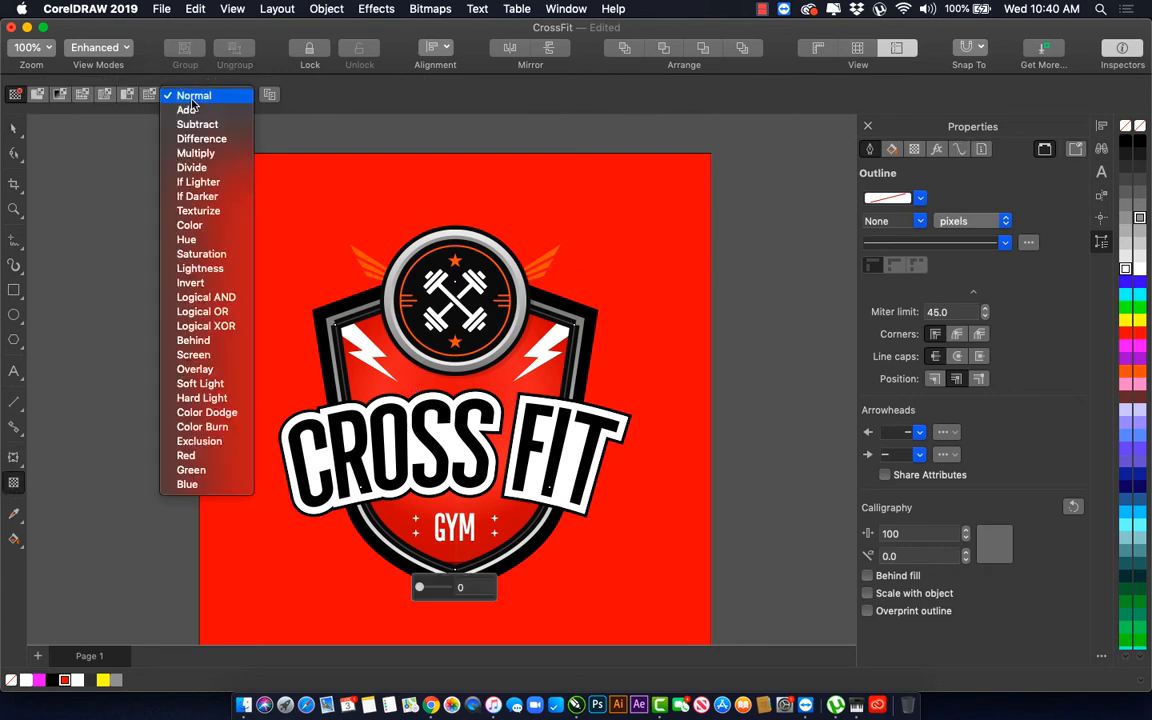
{"action": "left_click", "coordinate": [190, 151]}
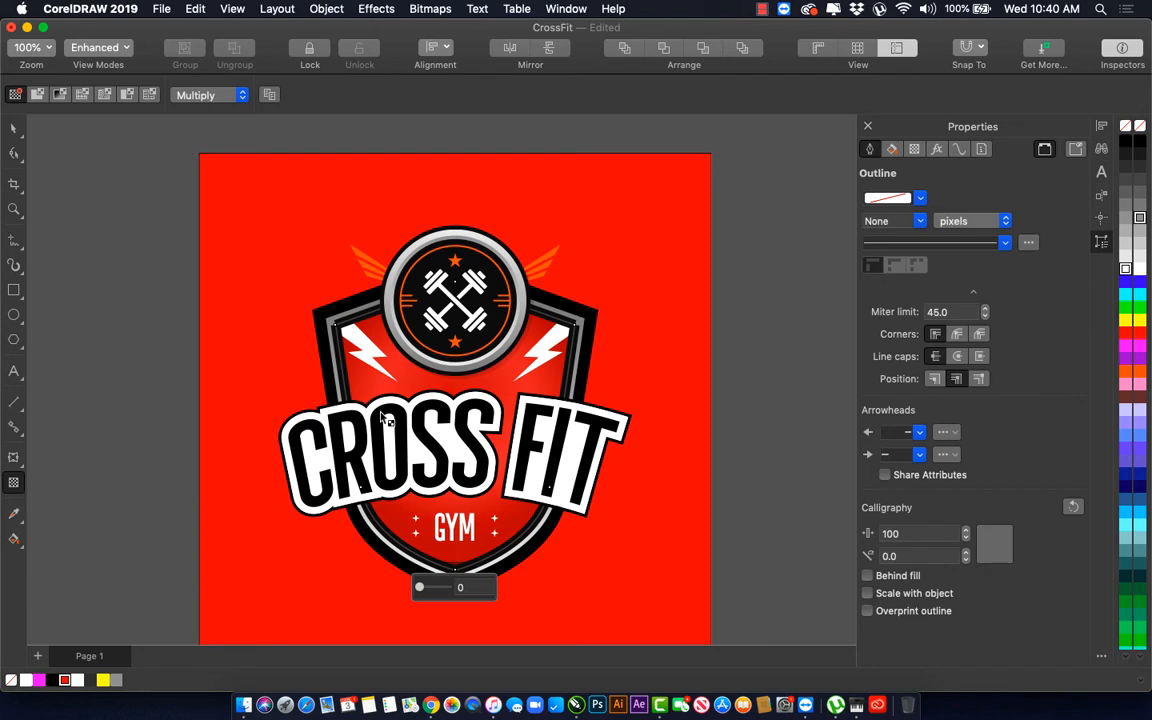
{"action": "left_click", "coordinate": [417, 409]}
{"action": "key", "text": "space"}
Step: Try deleting the selected inner shield shape, and undo the deletion and the preceding change
{"action": "left_click", "coordinate": [404, 388]}
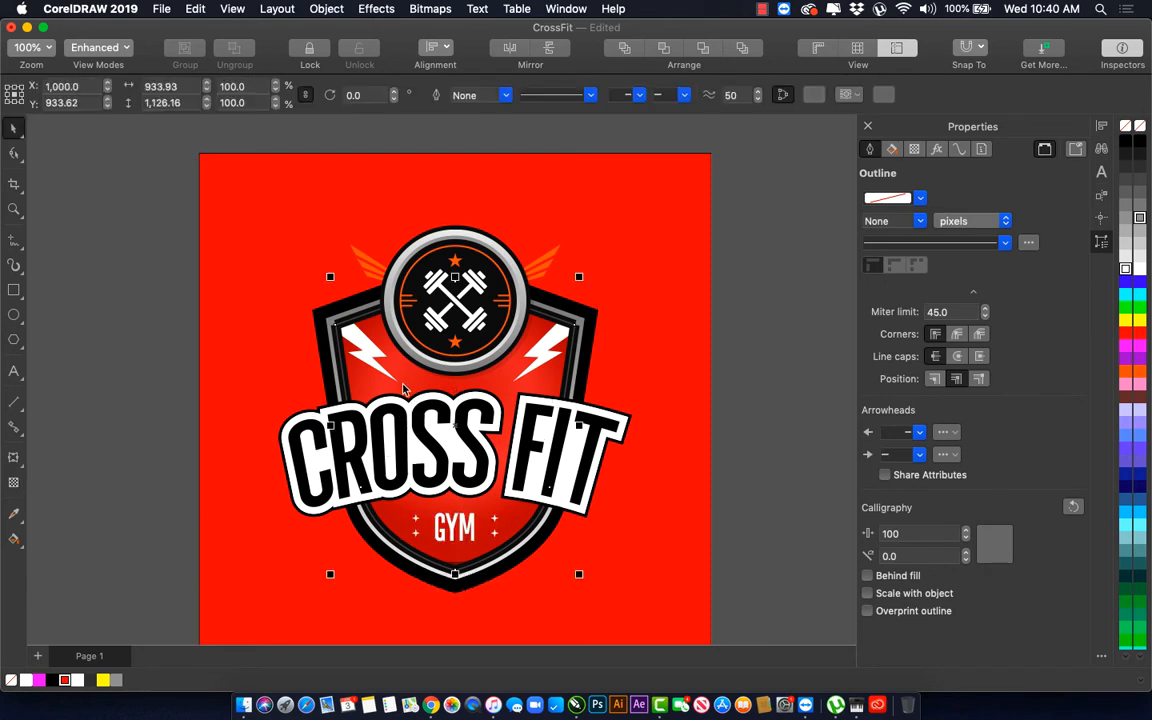
{"action": "key", "text": "Delete"}
{"action": "key", "text": "ctrl+z"}
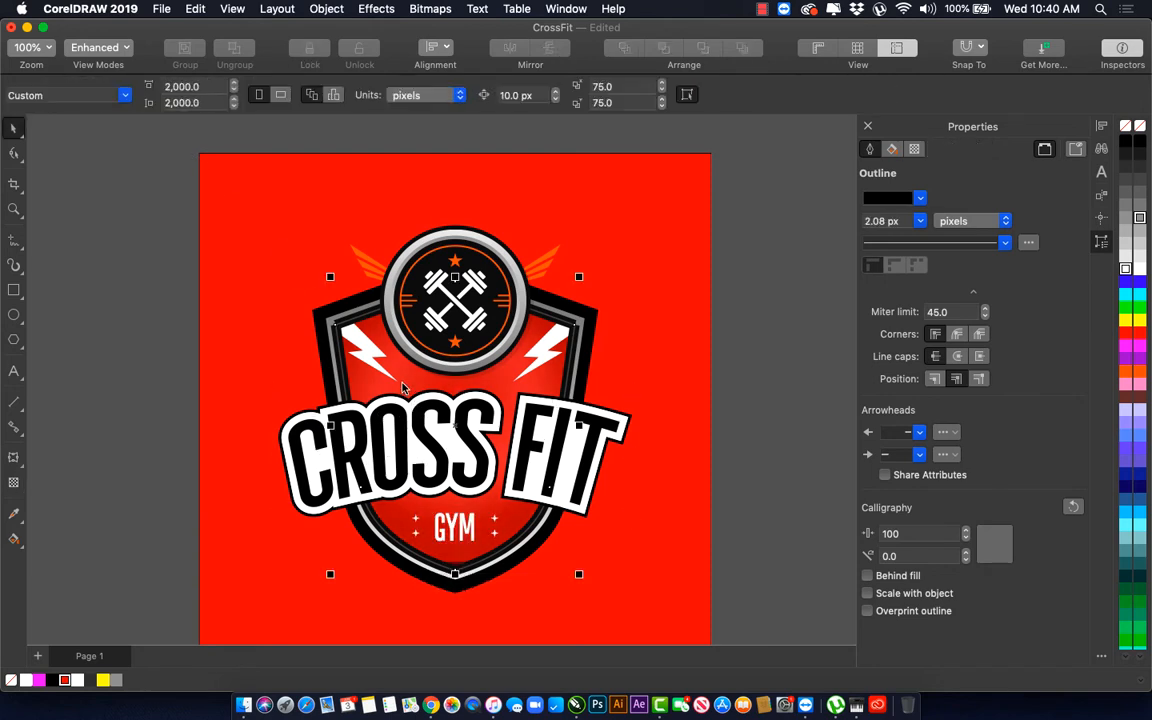
{"action": "key", "text": "super+z"}
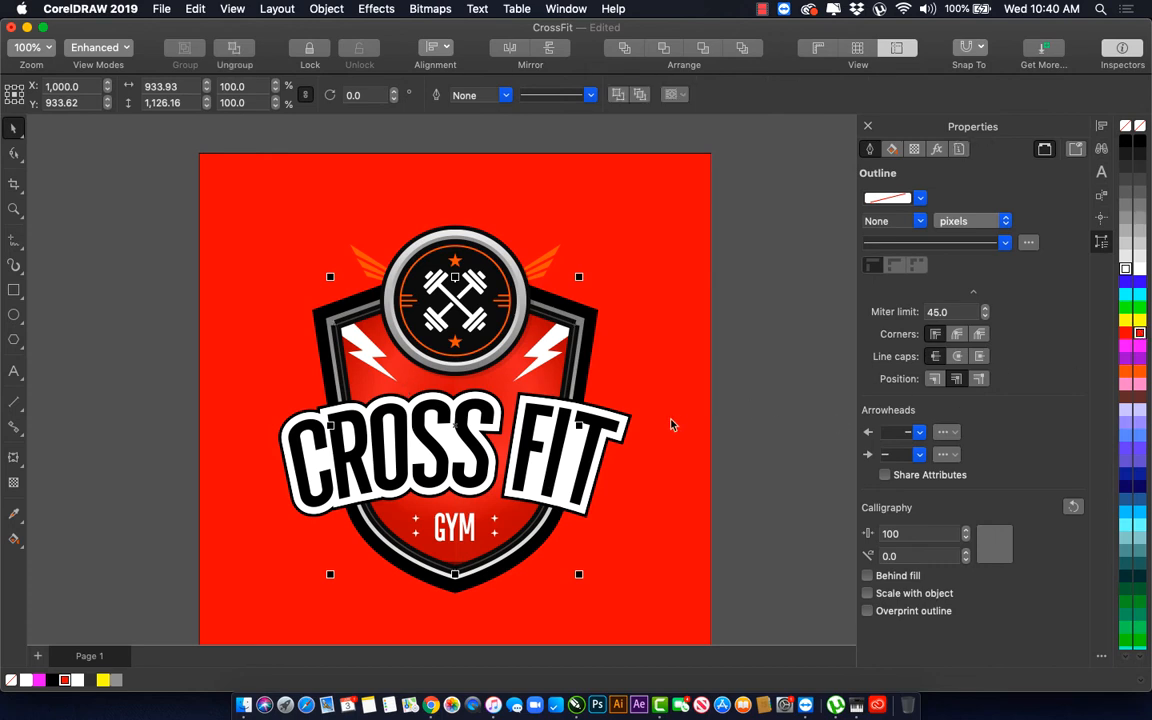
Step: Fill the orange wings beside the round badge white and the shield's two lightning bolts black
{"action": "left_click", "coordinate": [663, 392]}
{"action": "scroll", "coordinate": [625, 453], "scroll_direction": "down", "scroll_amount": 1}
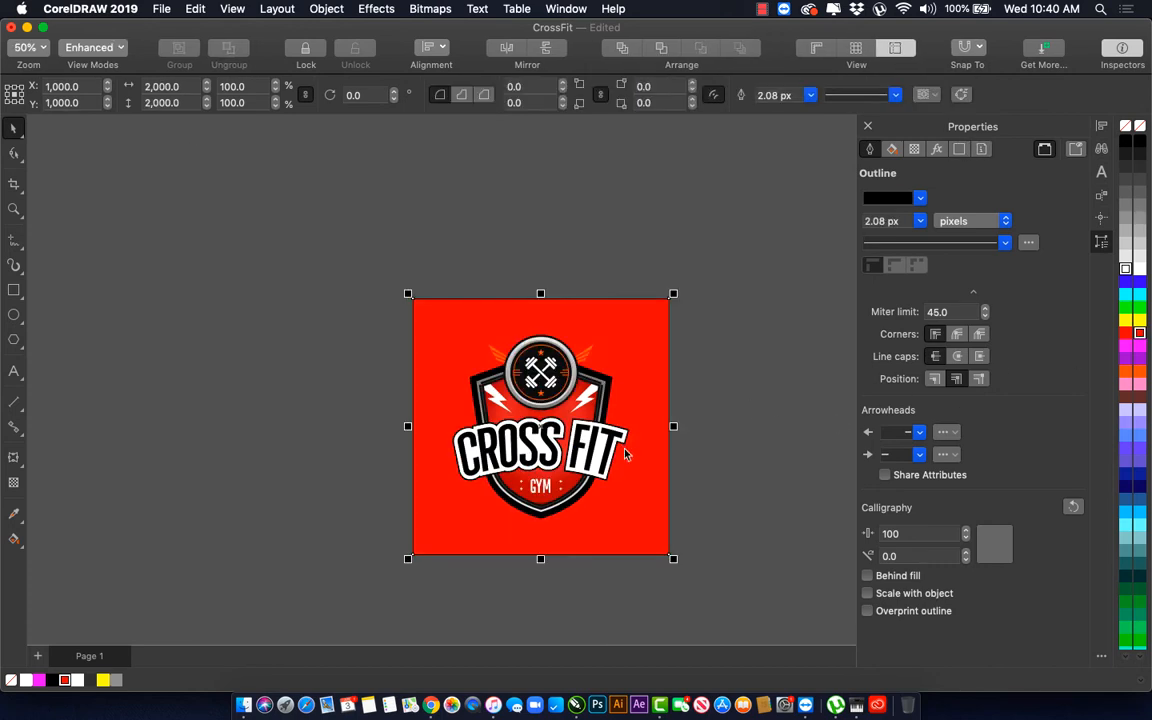
{"action": "scroll", "coordinate": [534, 402], "scroll_direction": "up", "scroll_amount": 2}
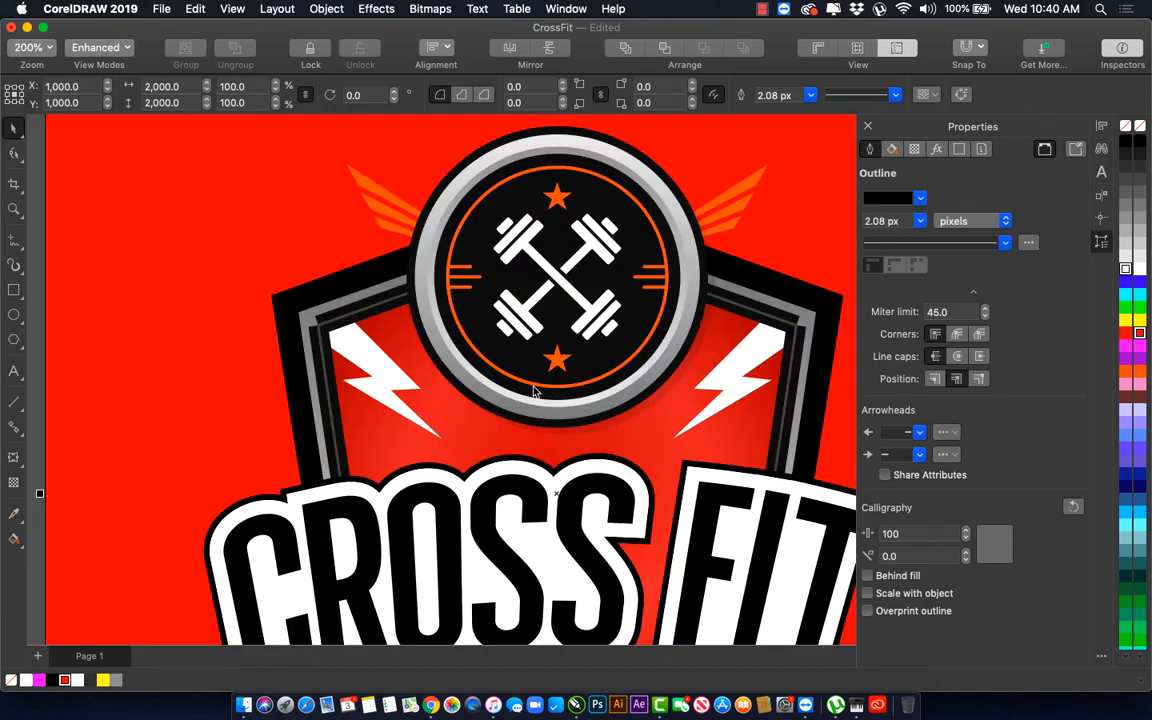
{"action": "left_click", "coordinate": [396, 217]}
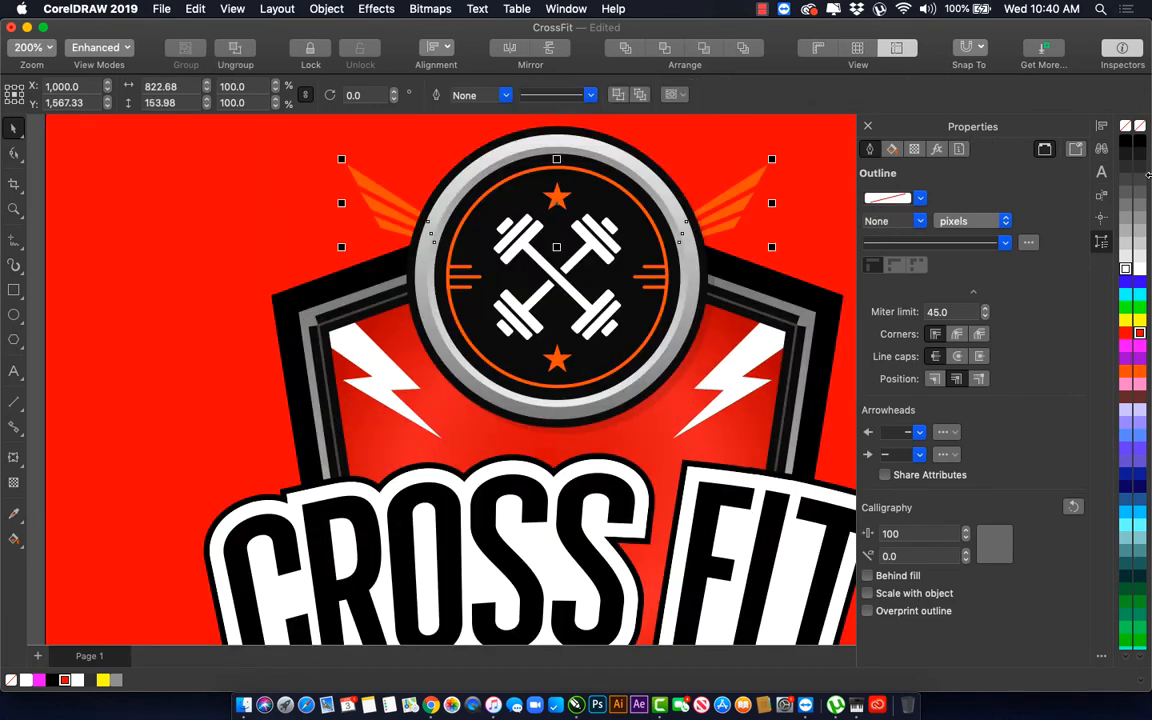
{"action": "left_click", "coordinate": [1123, 269]}
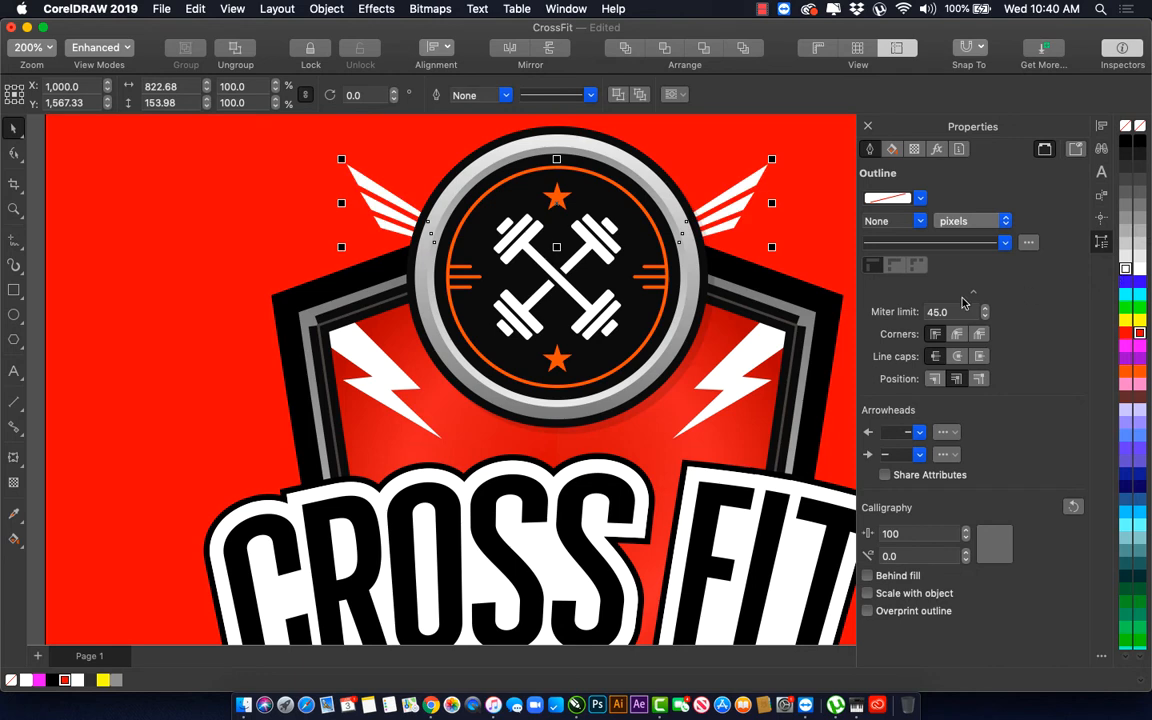
{"action": "left_click", "coordinate": [693, 378]}
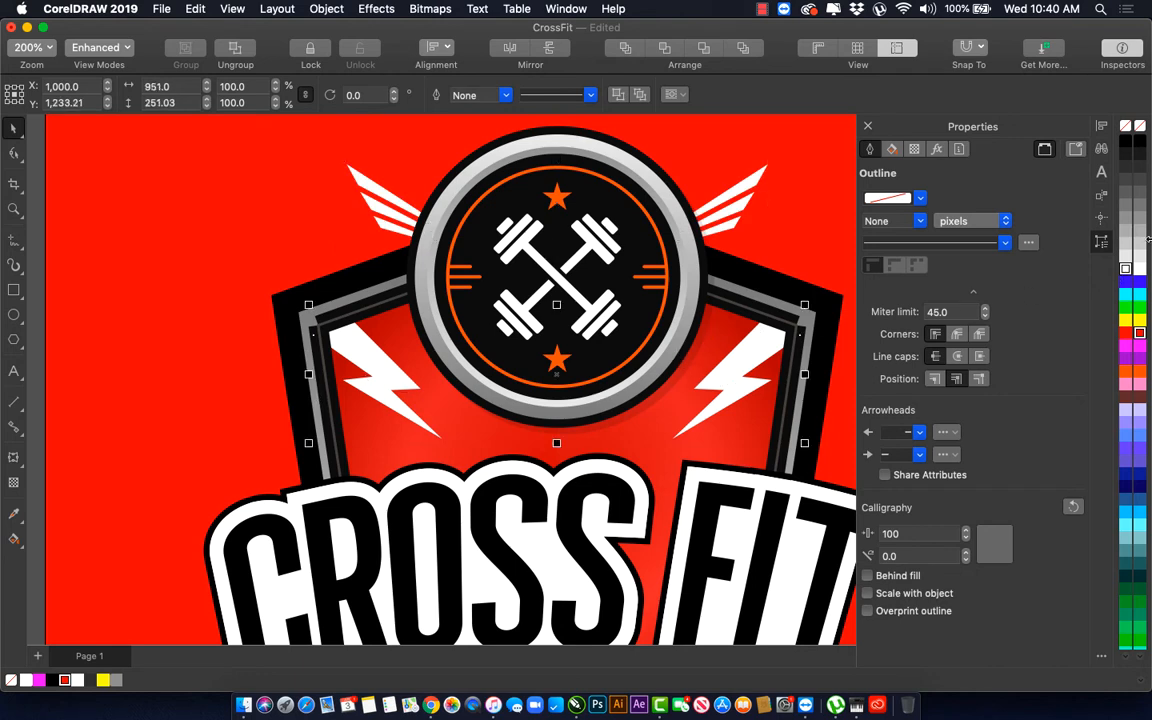
{"action": "left_click", "coordinate": [1139, 141]}
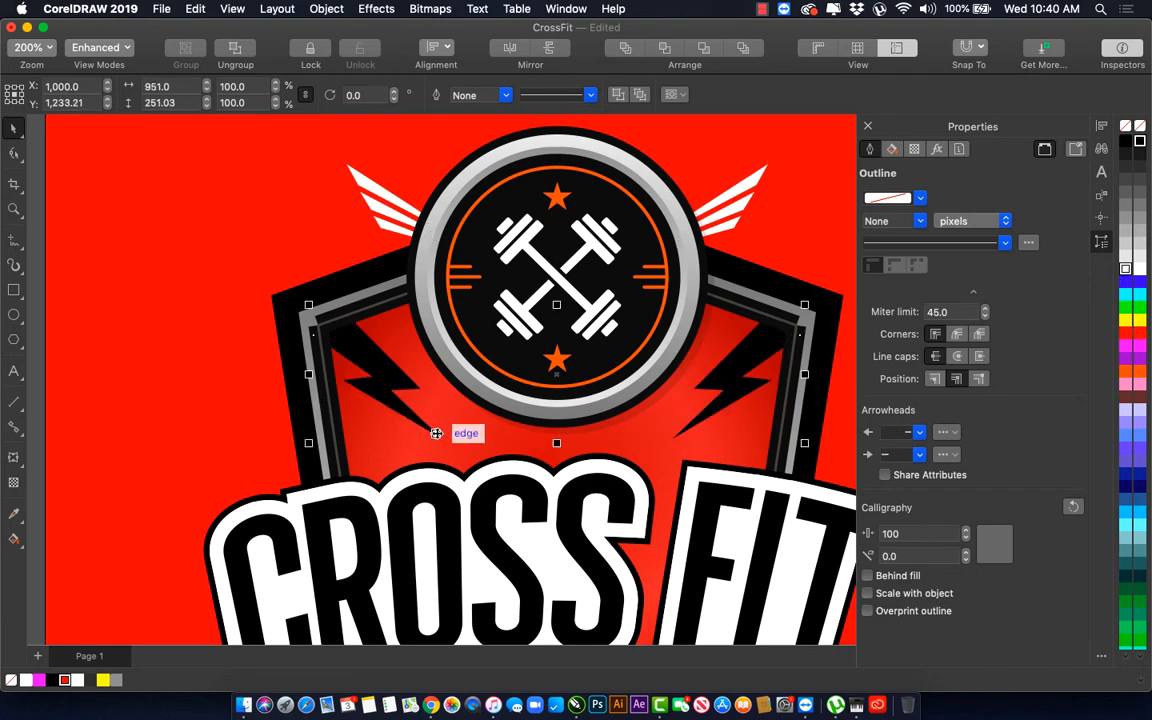
Step: Fill the grey contour inside the shield's black border with red as a trial and change its final fill to white
{"action": "left_click", "coordinate": [322, 316]}
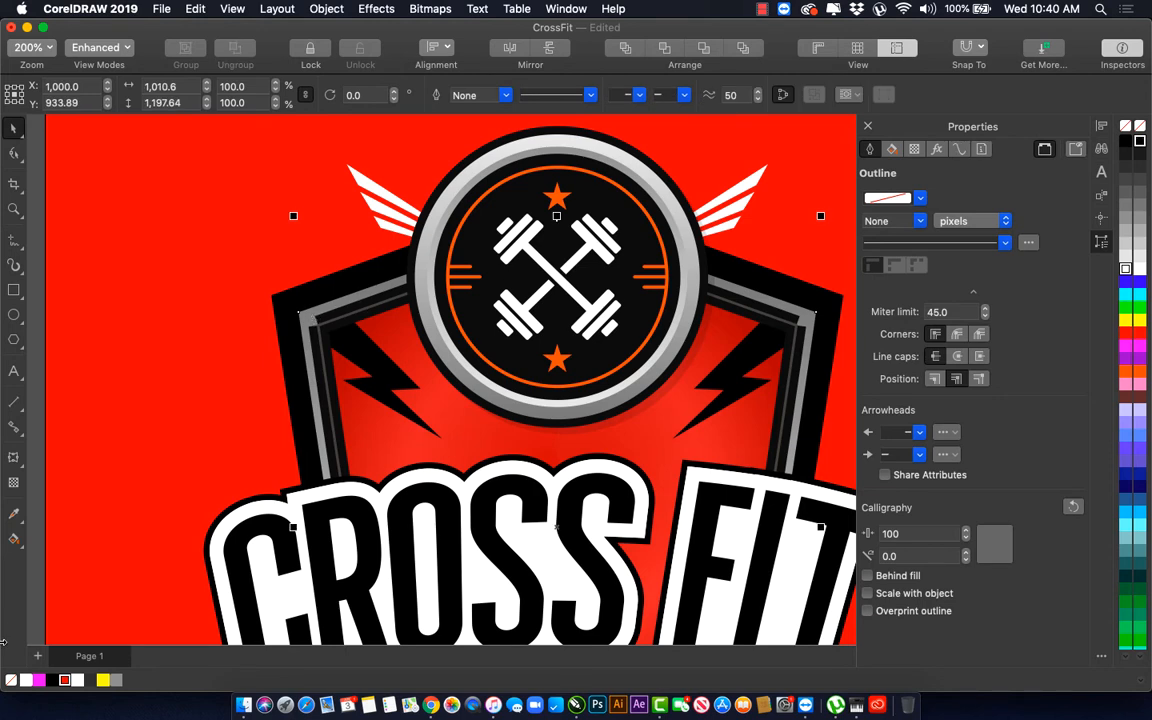
{"action": "left_click", "coordinate": [64, 681]}
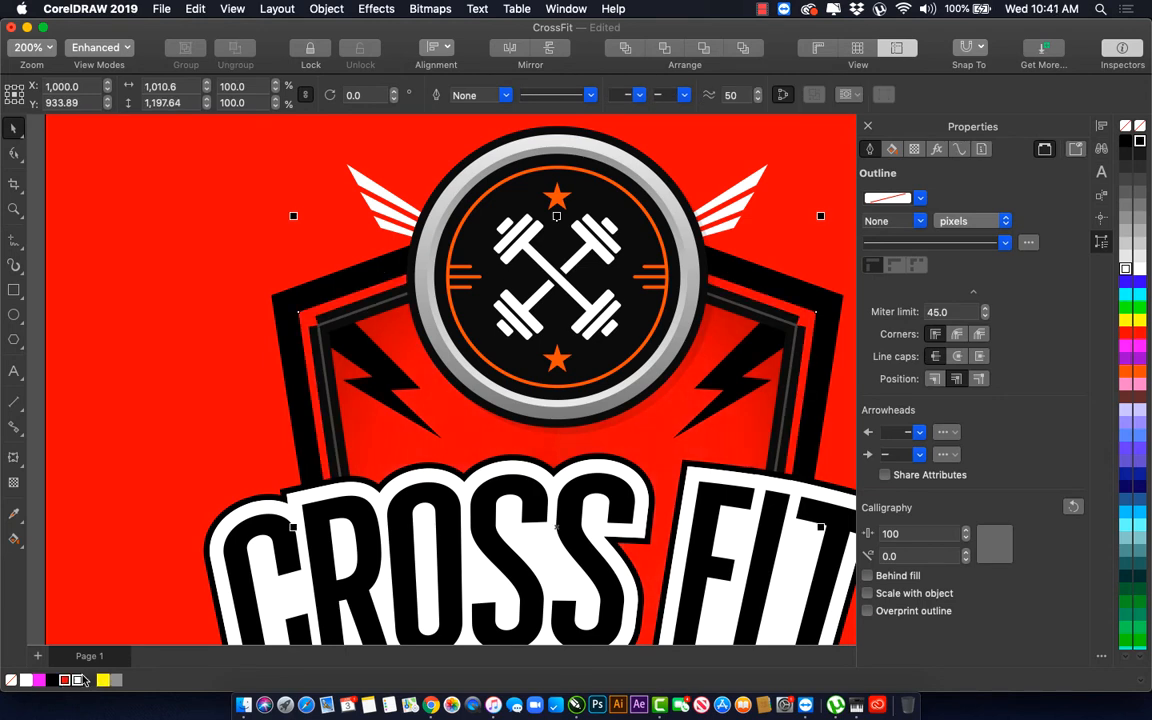
{"action": "left_click", "coordinate": [79, 680]}
{"action": "scroll", "coordinate": [362, 520], "scroll_direction": "down", "scroll_amount": 2}
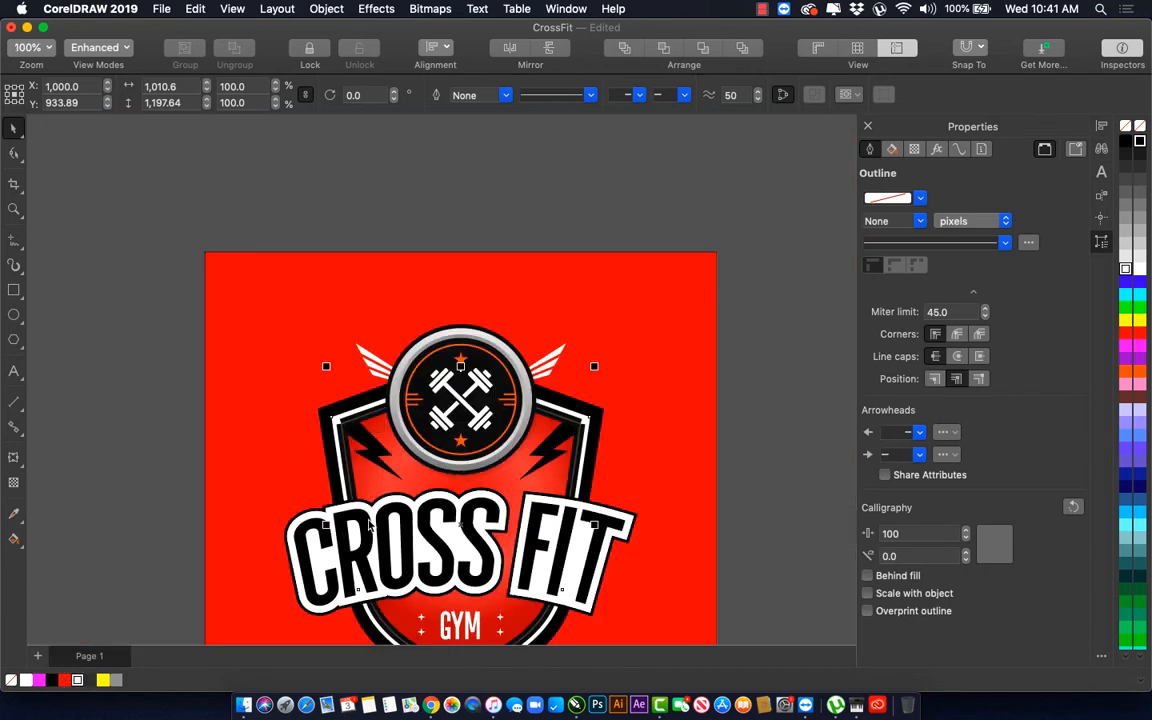
Step: Move the GYM text slightly up towards the CROSS FIT lettering and leave only that text selected
{"action": "left_click", "coordinate": [409, 528]}
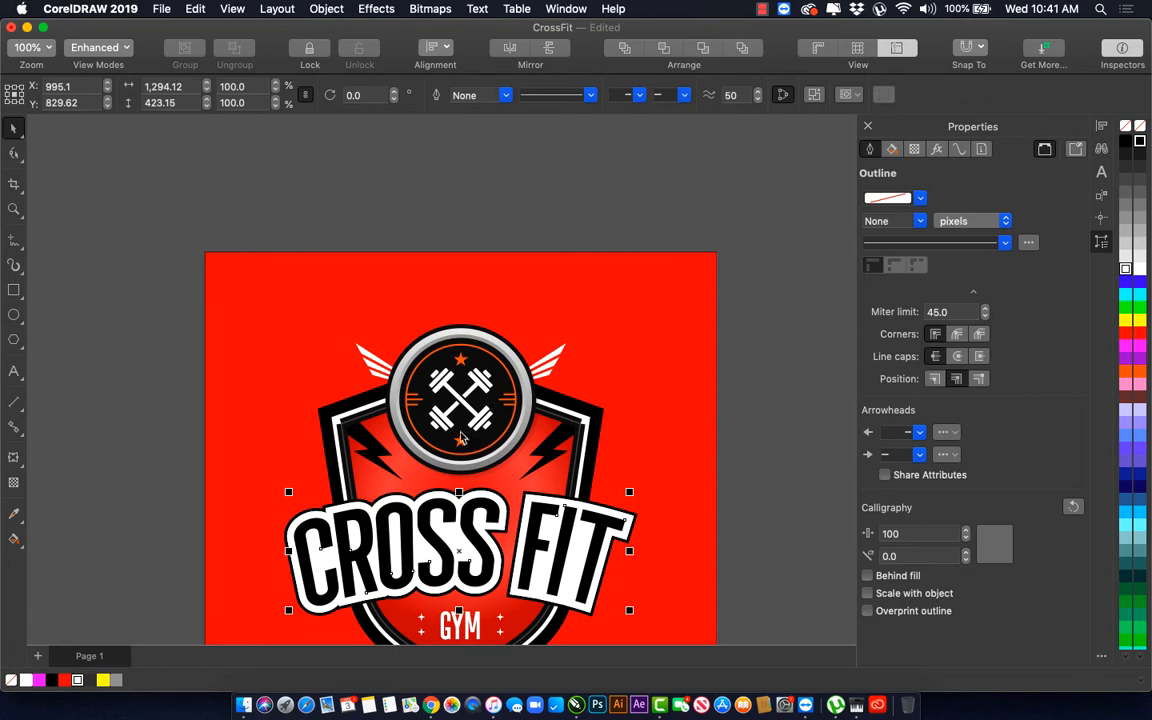
{"action": "scroll", "coordinate": [450, 437], "scroll_direction": "down", "scroll_amount": 2}
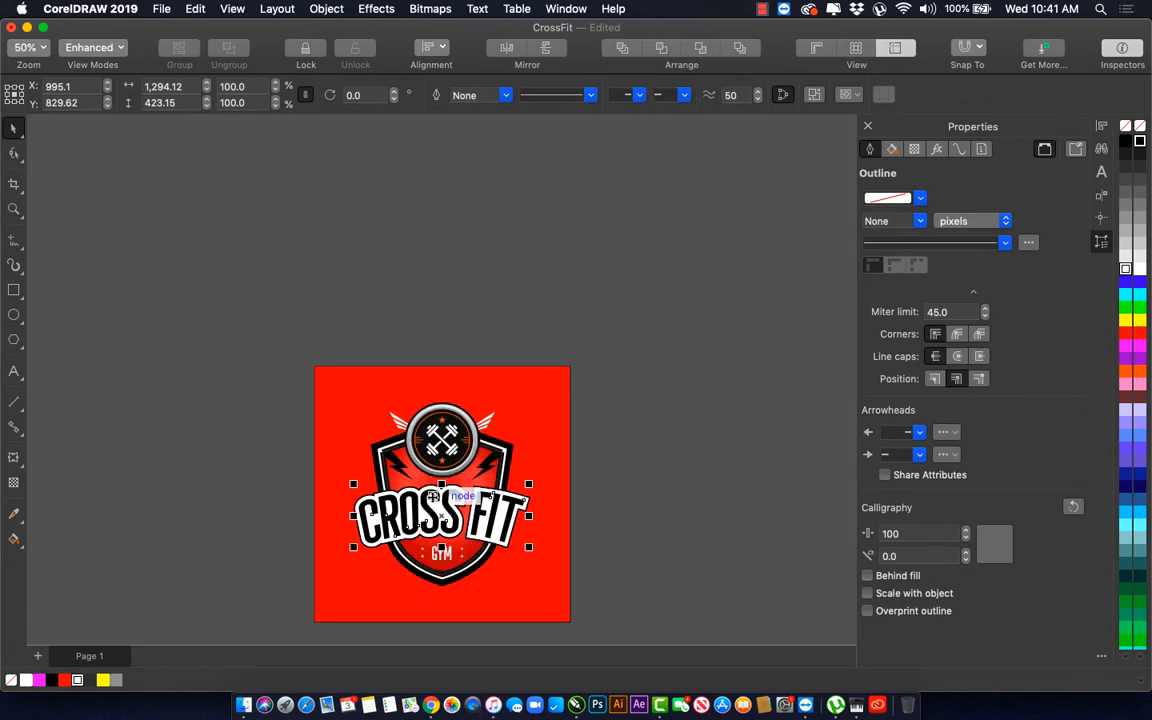
{"action": "key", "text": "z"}
{"action": "left_click_drag", "start_coordinate": [290, 356], "coordinate": [540, 560]}
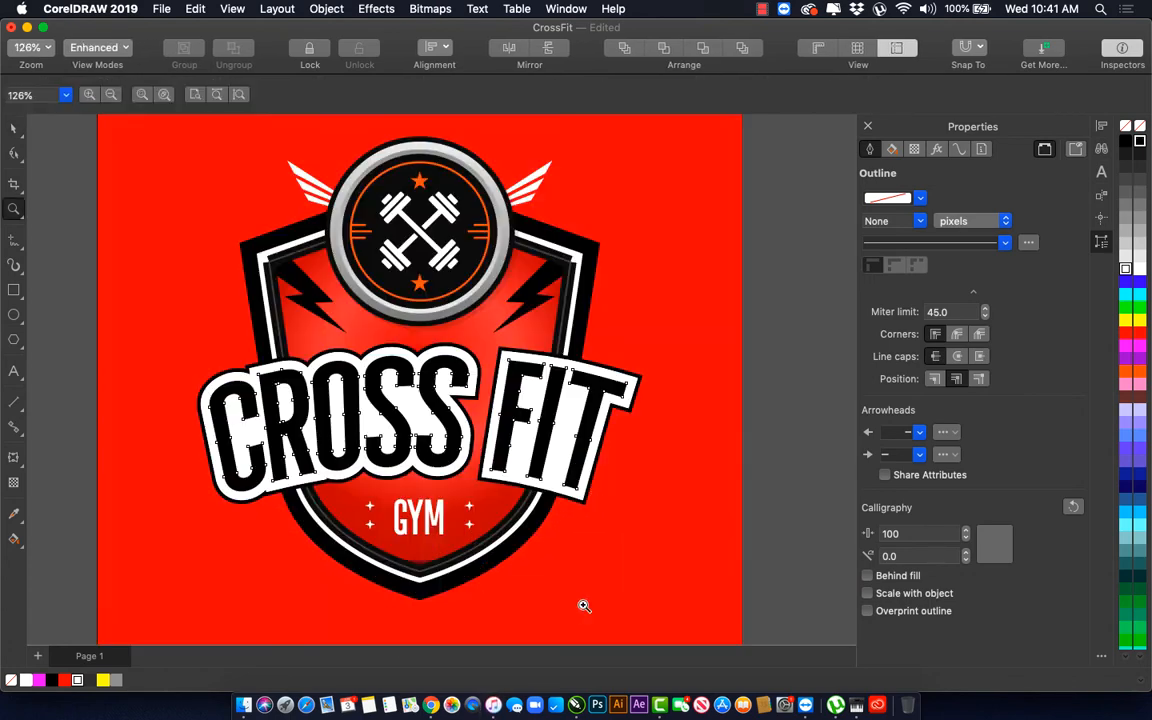
{"action": "key", "text": "space"}
{"action": "left_click_drag", "start_coordinate": [410, 517], "coordinate": [414, 507]}
{"action": "left_click", "coordinate": [424, 553], "text": "shift"}
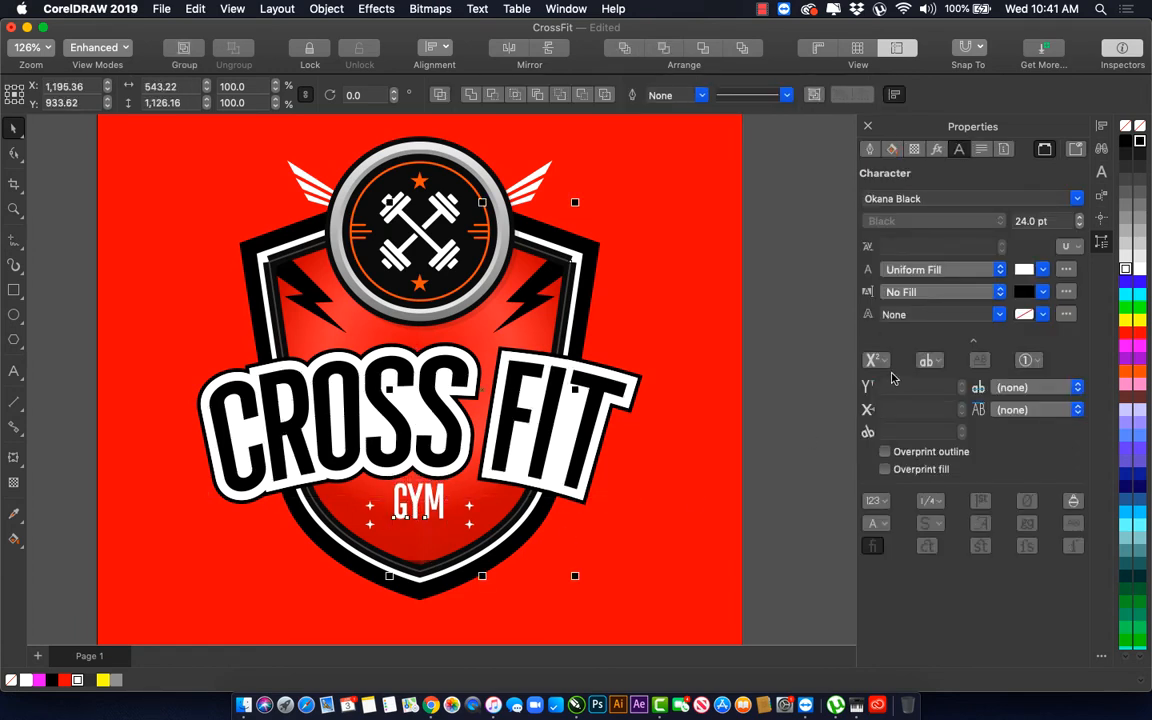
{"action": "left_click", "coordinate": [438, 535], "text": "shift"}
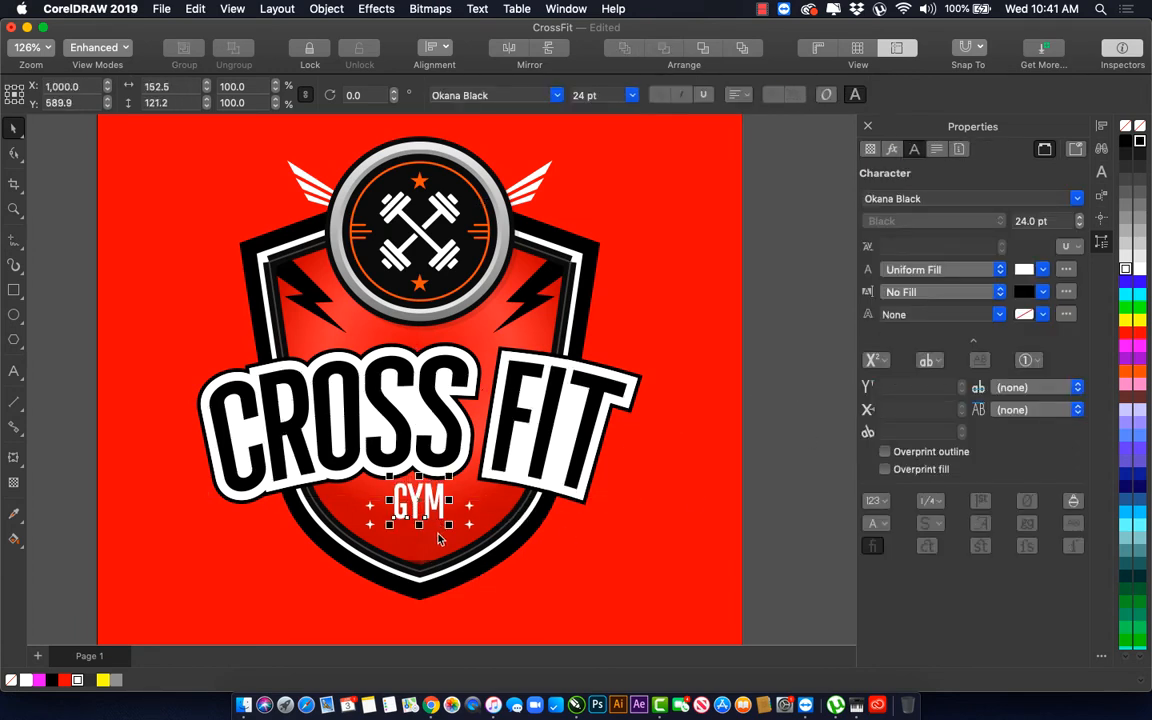
Step: Try moving the shading overlay on the right half of the shield sideways, and undo the move
{"action": "left_click", "coordinate": [438, 535]}
{"action": "left_click_drag", "start_coordinate": [434, 530], "coordinate": [516, 530]}
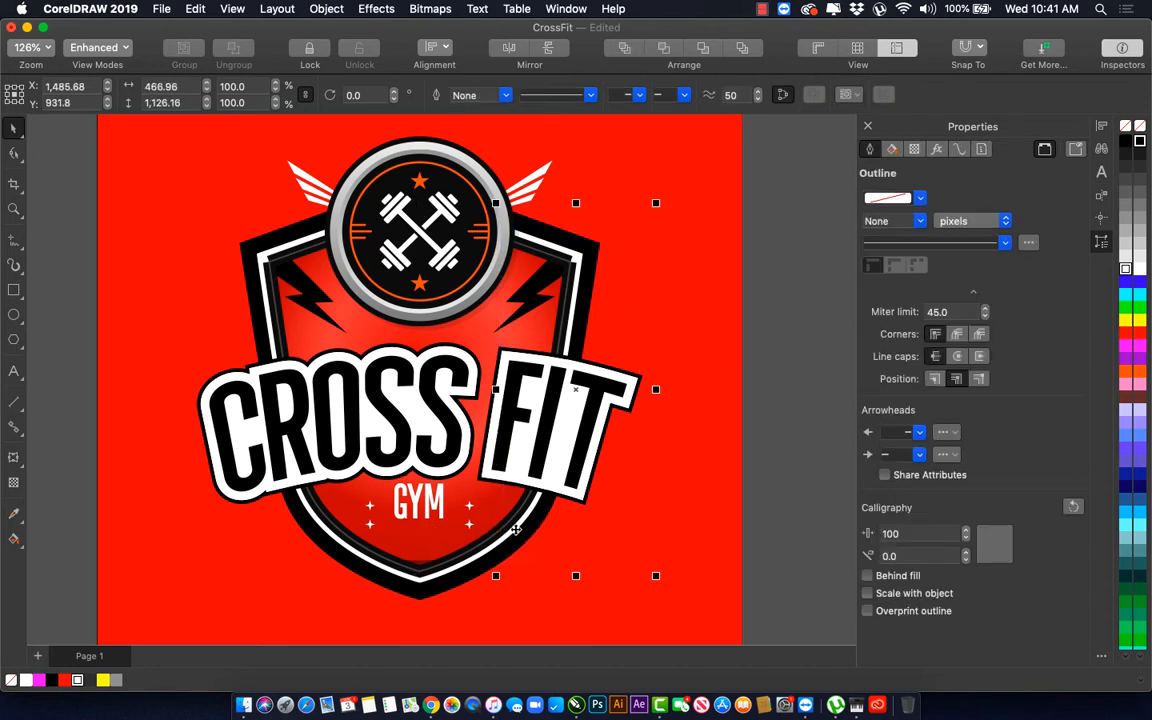
{"action": "key", "text": "ctrl+z"}
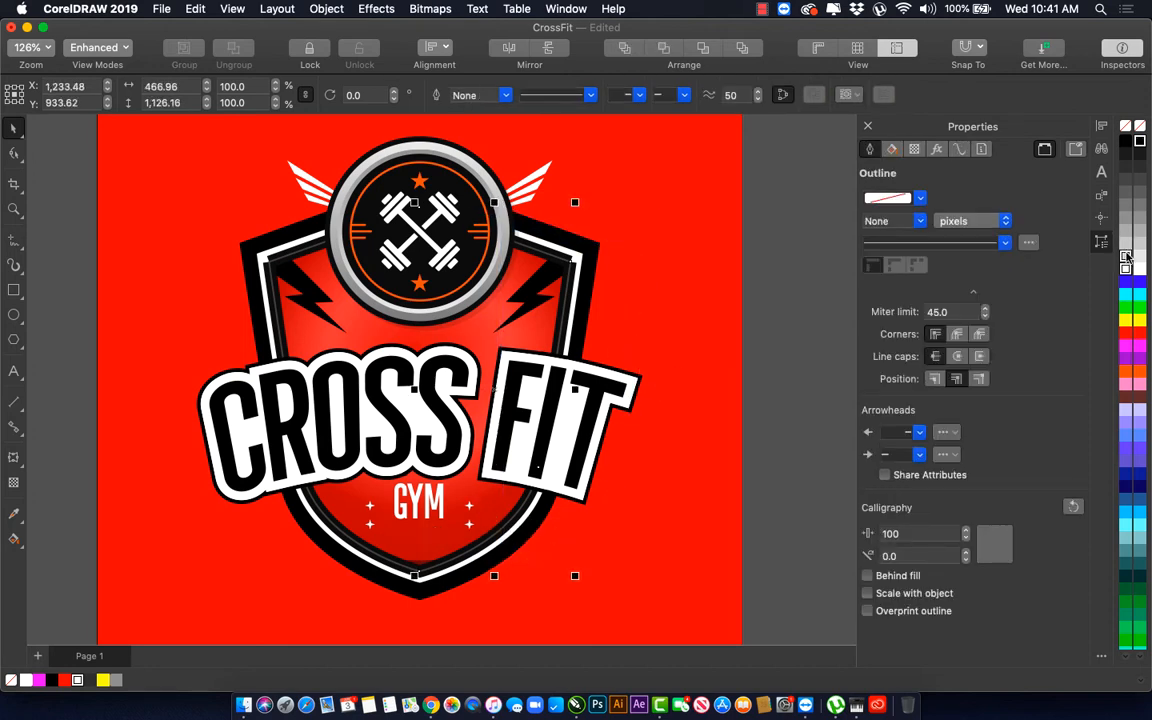
Step: Fill the overlay on the right half of the shield light grey and remove its transparency
{"action": "left_click", "coordinate": [1126, 257]}
{"action": "left_click", "coordinate": [15, 483]}
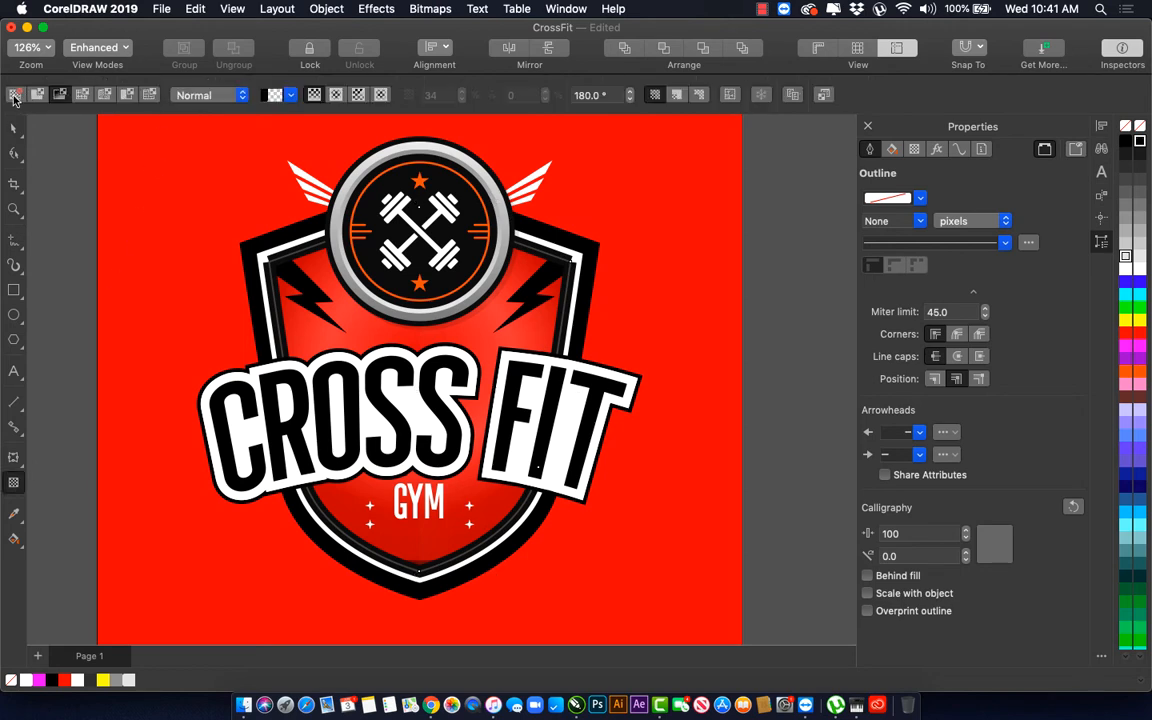
{"action": "left_click", "coordinate": [14, 95]}
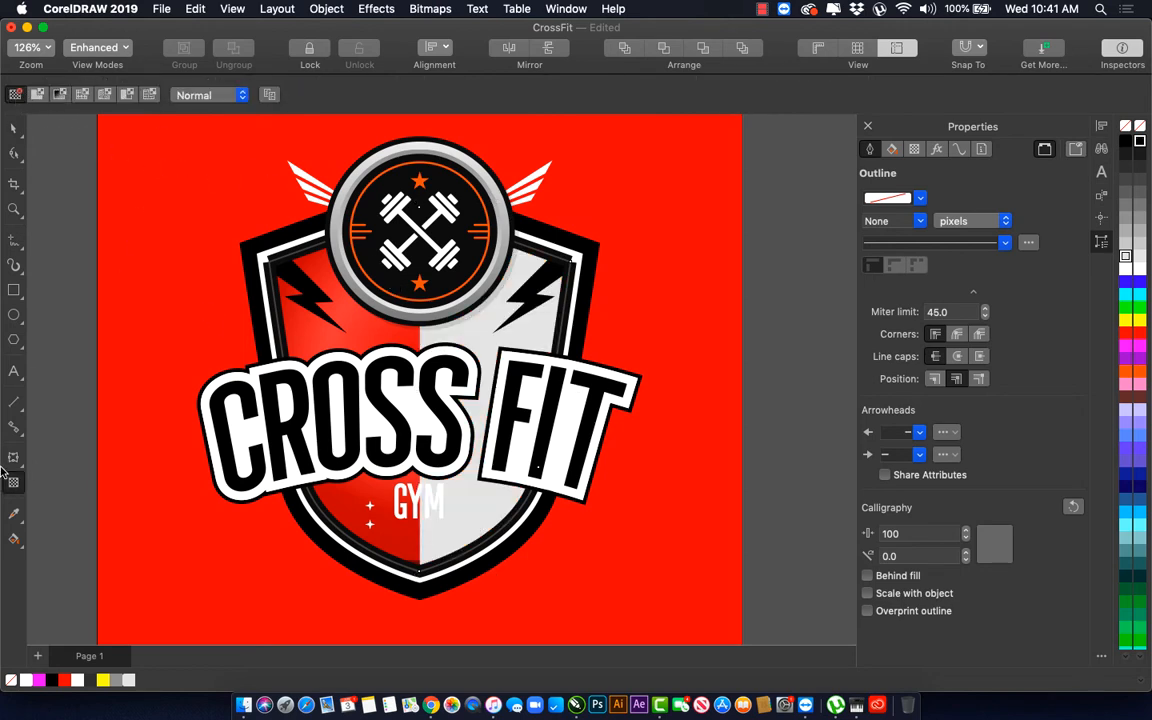
Step: Try a fountain transparency on the right-half overlay, and undo it
{"action": "left_click", "coordinate": [59, 95]}
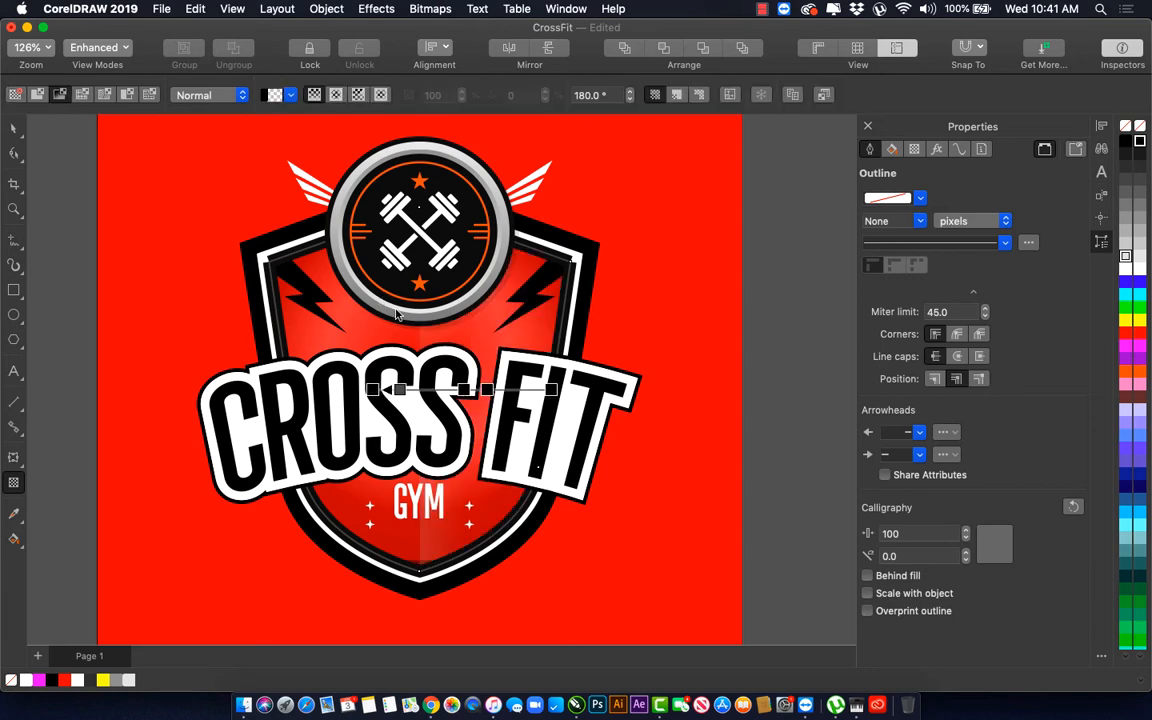
{"action": "left_click_drag", "start_coordinate": [420, 355], "coordinate": [558, 356]}
{"action": "key", "text": "space"}
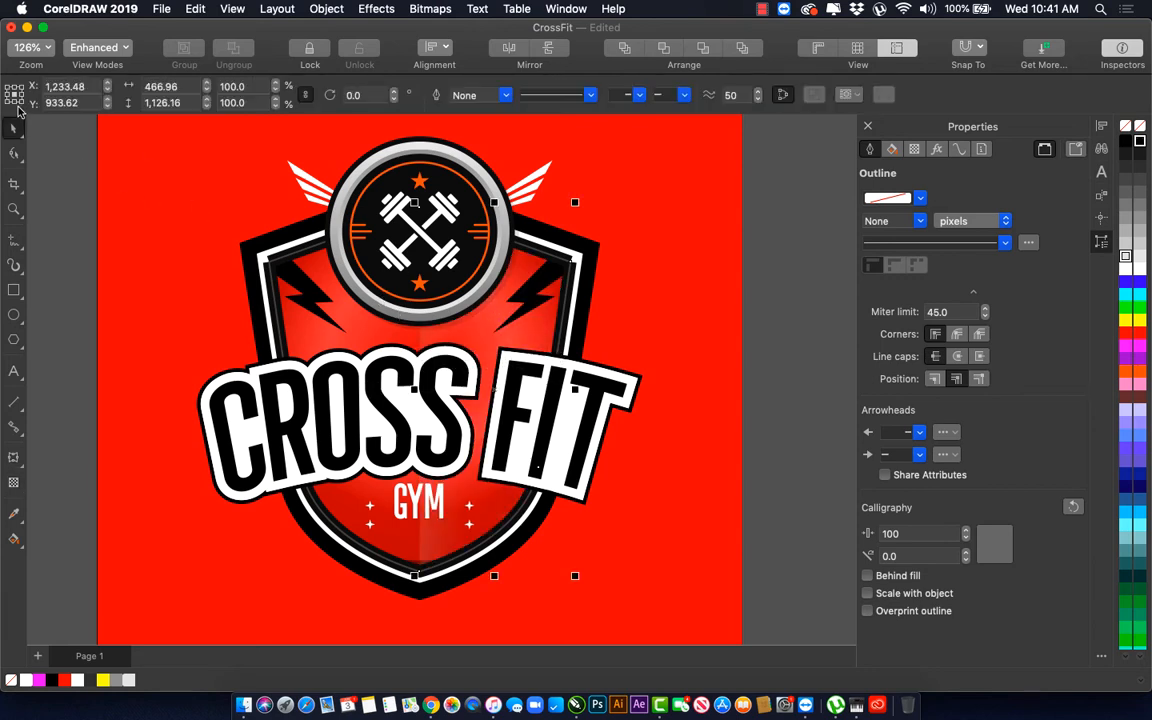
{"action": "key", "text": "super+z"}
{"action": "key", "text": "space"}
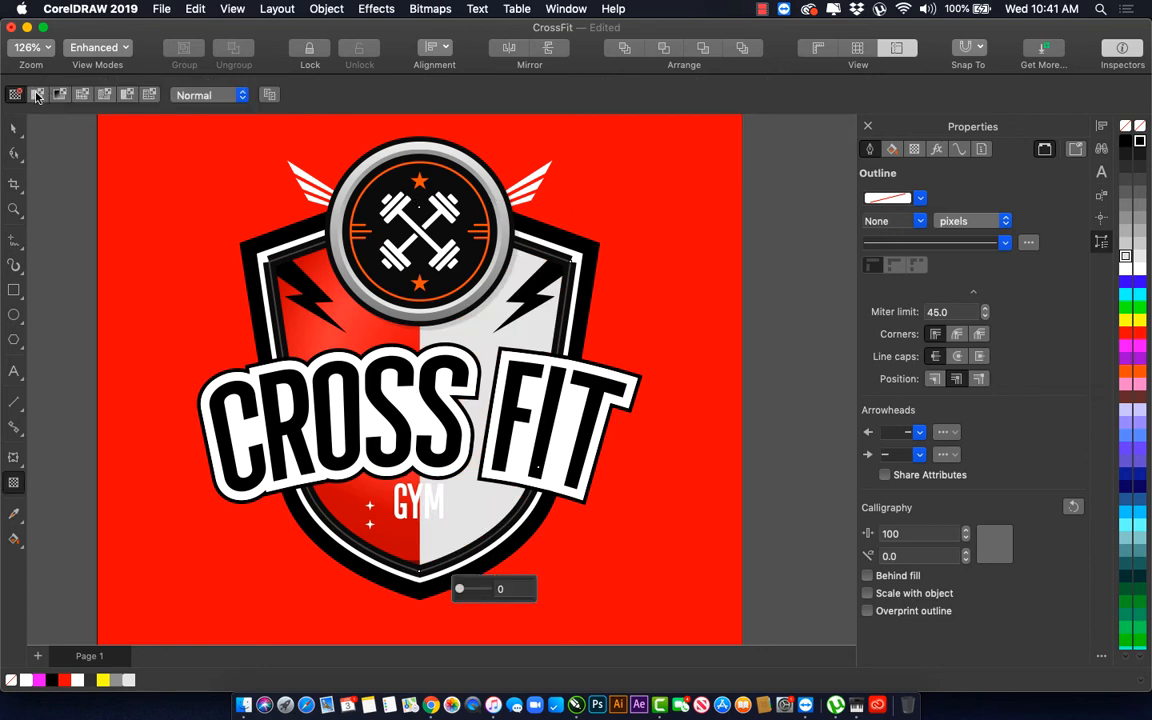
Step: Apply a horizontal linear transparency to the right-half overlay, starting near the C of CROSS and fading out at the shield's right edge
{"action": "left_click", "coordinate": [37, 95]}
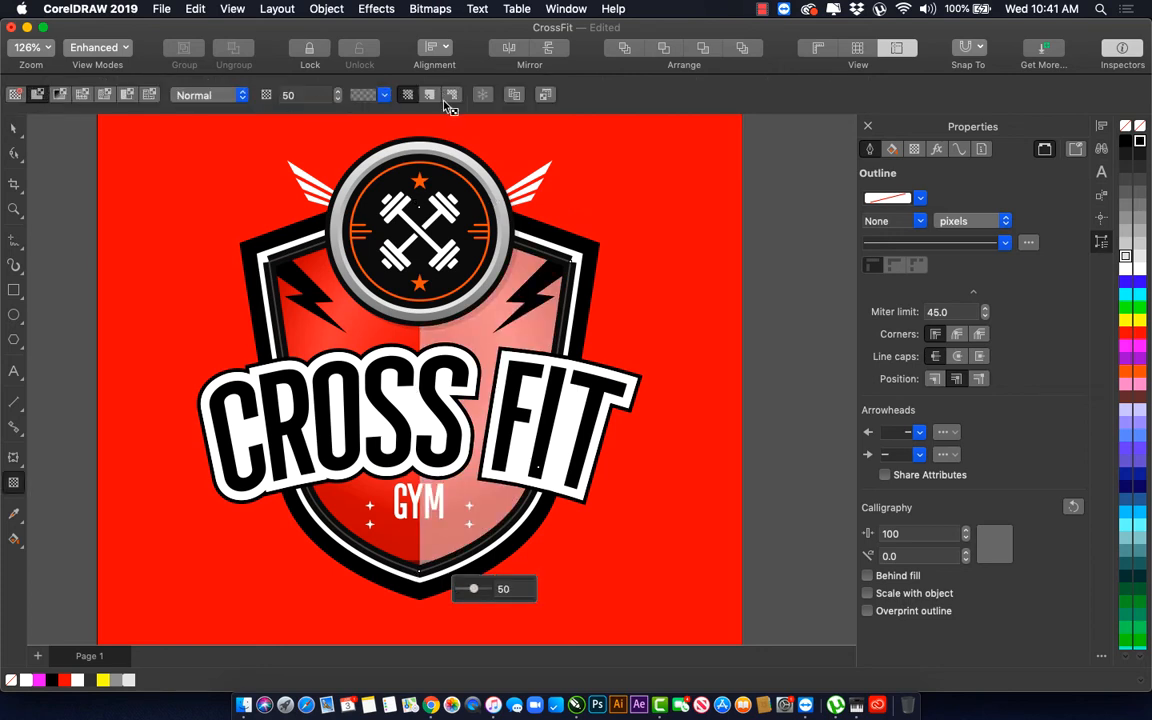
{"action": "left_click_drag", "start_coordinate": [420, 383], "coordinate": [562, 390]}
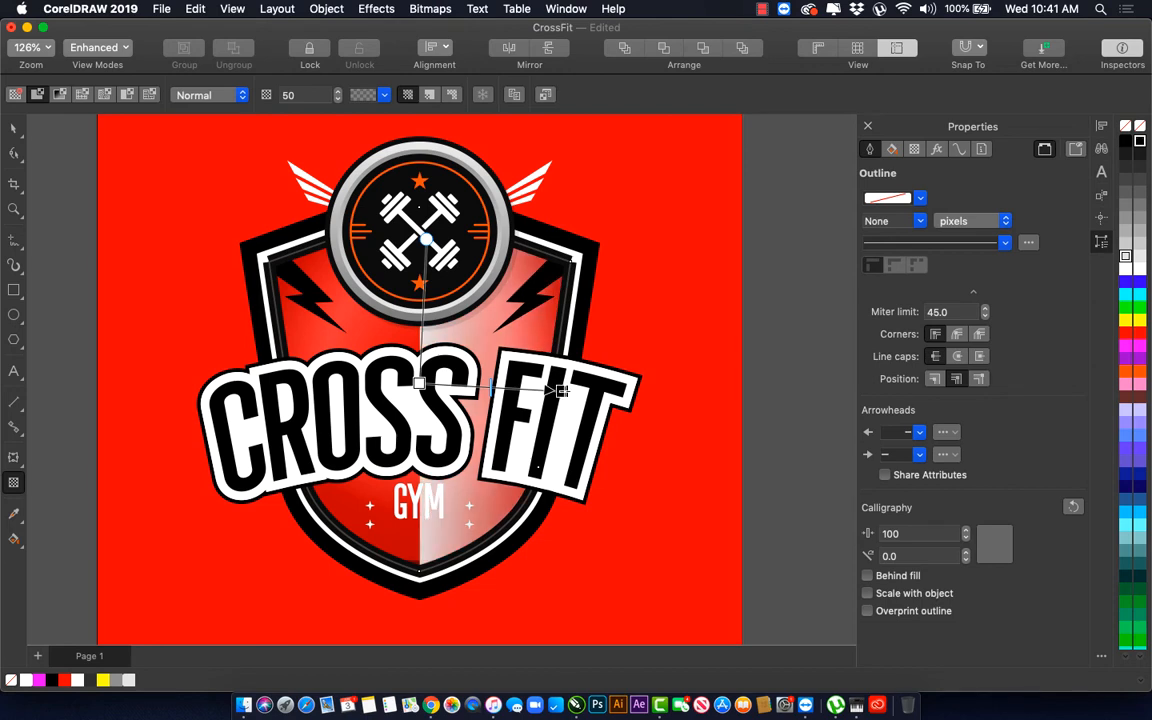
{"action": "left_click_drag", "start_coordinate": [420, 383], "coordinate": [230, 391]}
{"action": "key", "text": "space"}
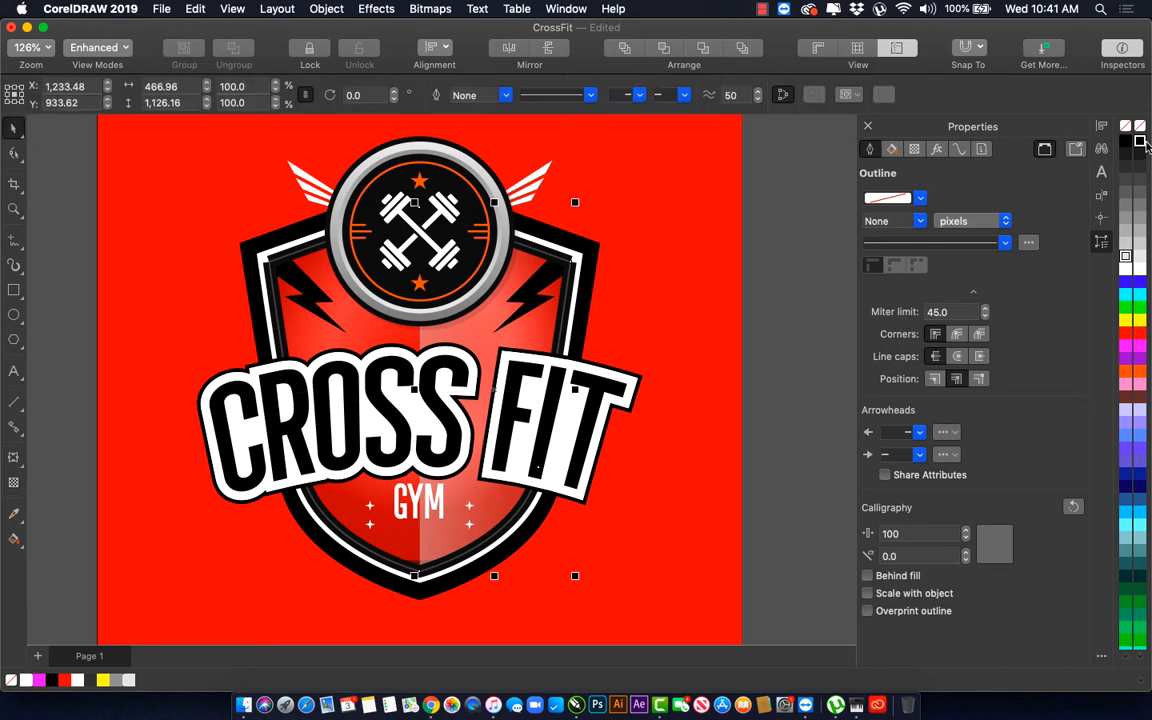
Step: Fill the right-half overlay black and set the start node of its linear transparency to 45
{"action": "left_click", "coordinate": [1140, 141]}
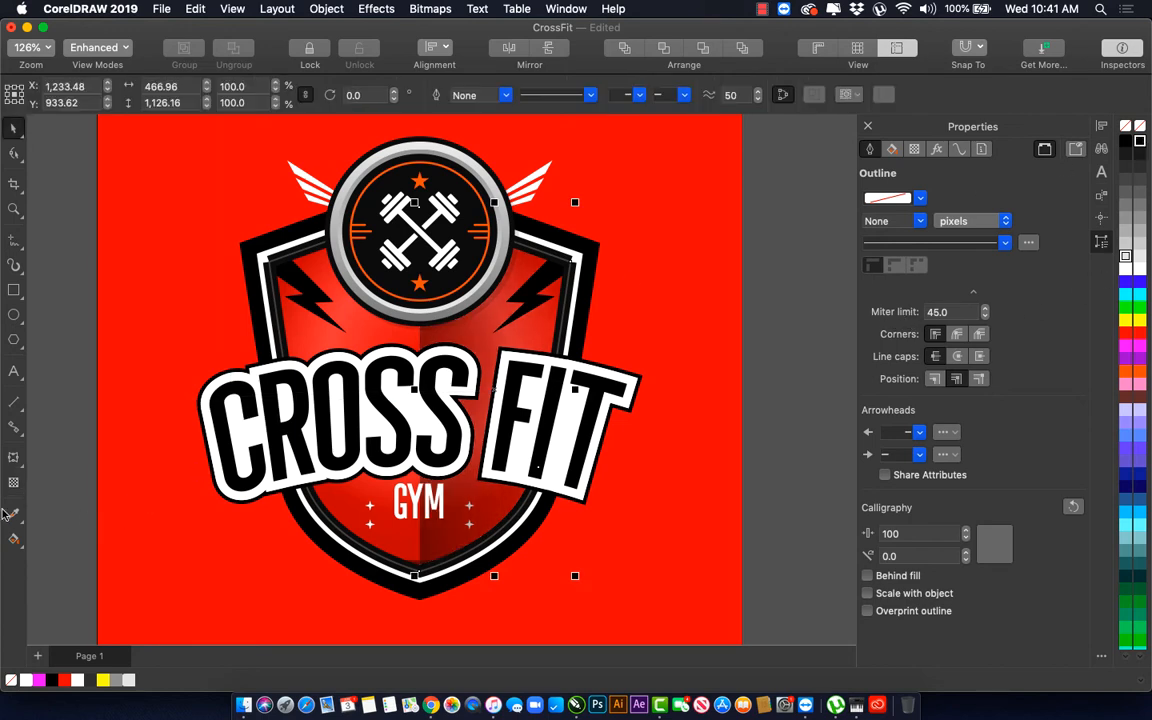
{"action": "key", "text": "space"}
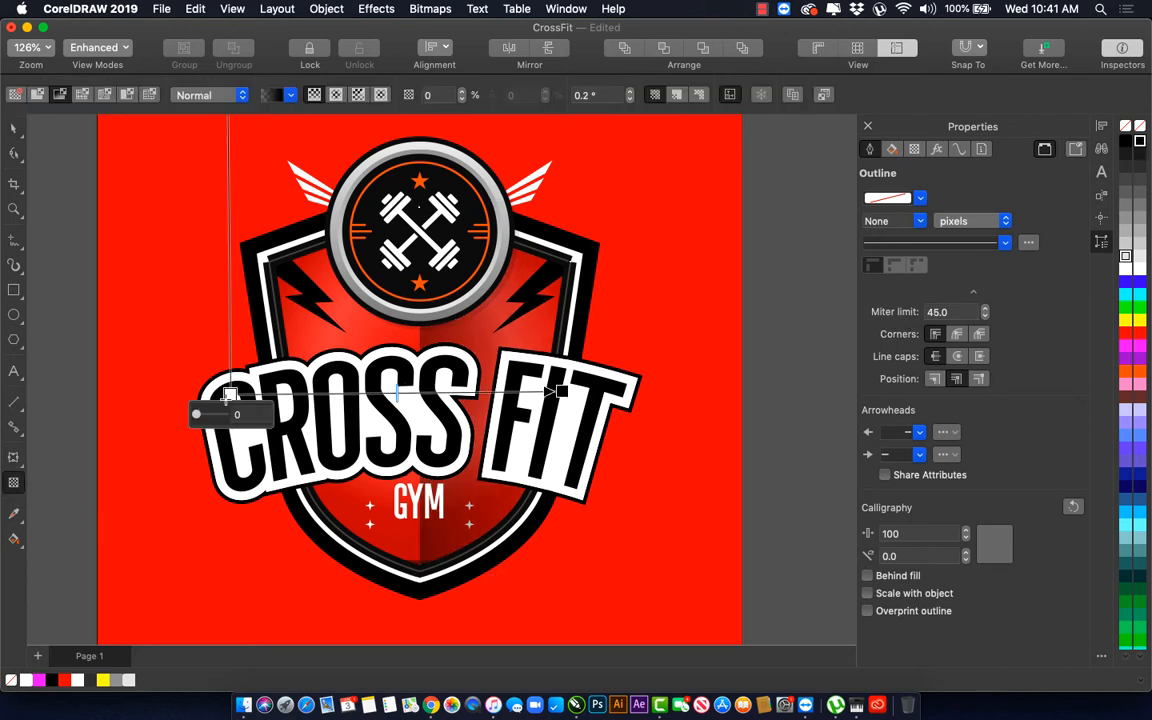
{"action": "left_click_drag", "start_coordinate": [197, 414], "coordinate": [209, 414]}
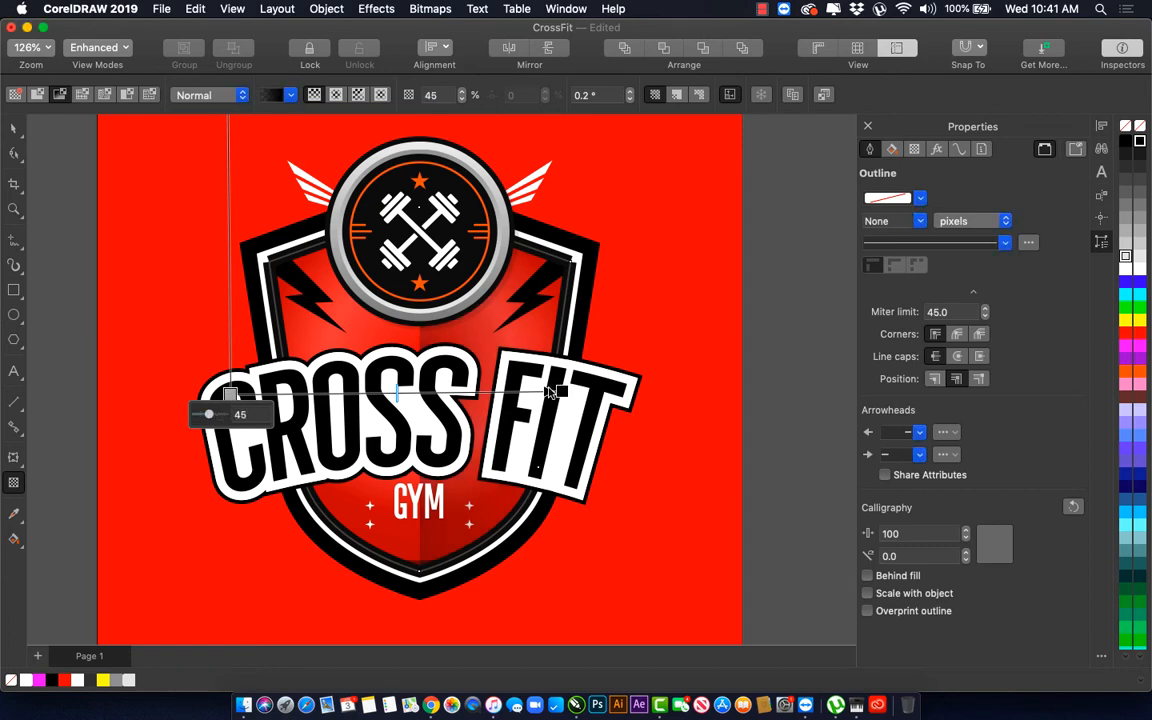
{"action": "key", "text": "space"}
Step: Give the CROSS FIT letters a vertical linear gradient from black at the bottom to red at the top, with the red end at the badge's lower edge
{"action": "left_click", "coordinate": [433, 408]}
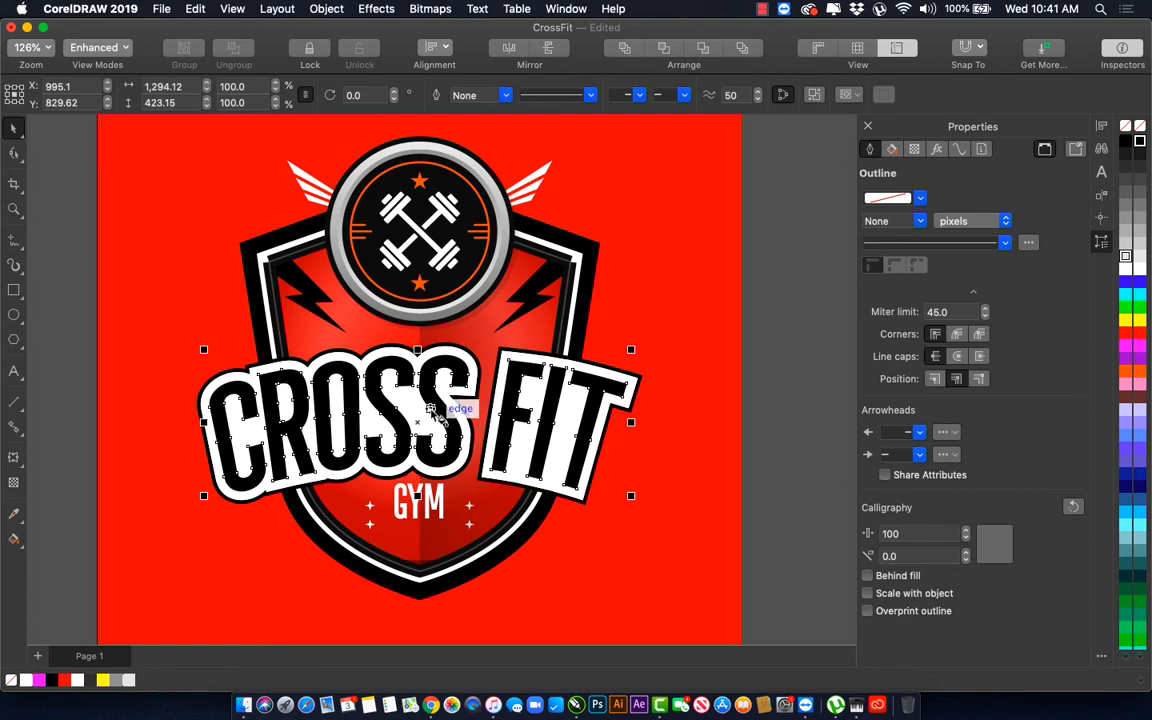
{"action": "key", "text": "g"}
{"action": "left_click_drag", "start_coordinate": [413, 385], "coordinate": [409, 372]}
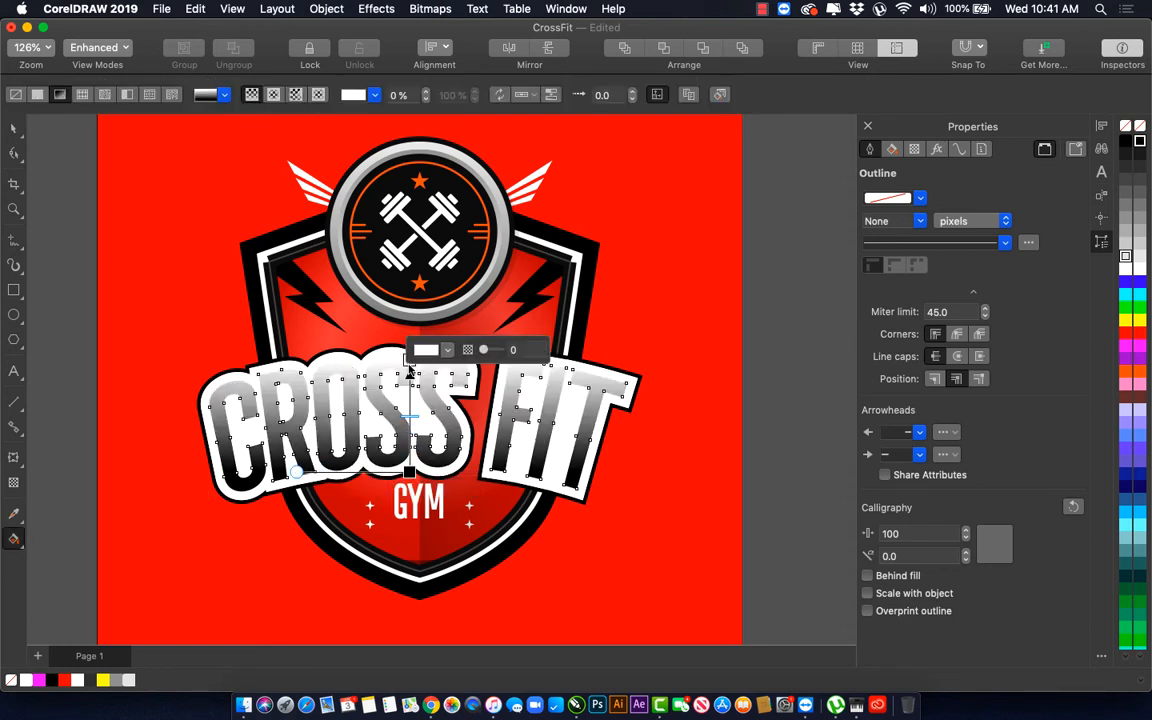
{"action": "left_click", "coordinate": [1128, 207]}
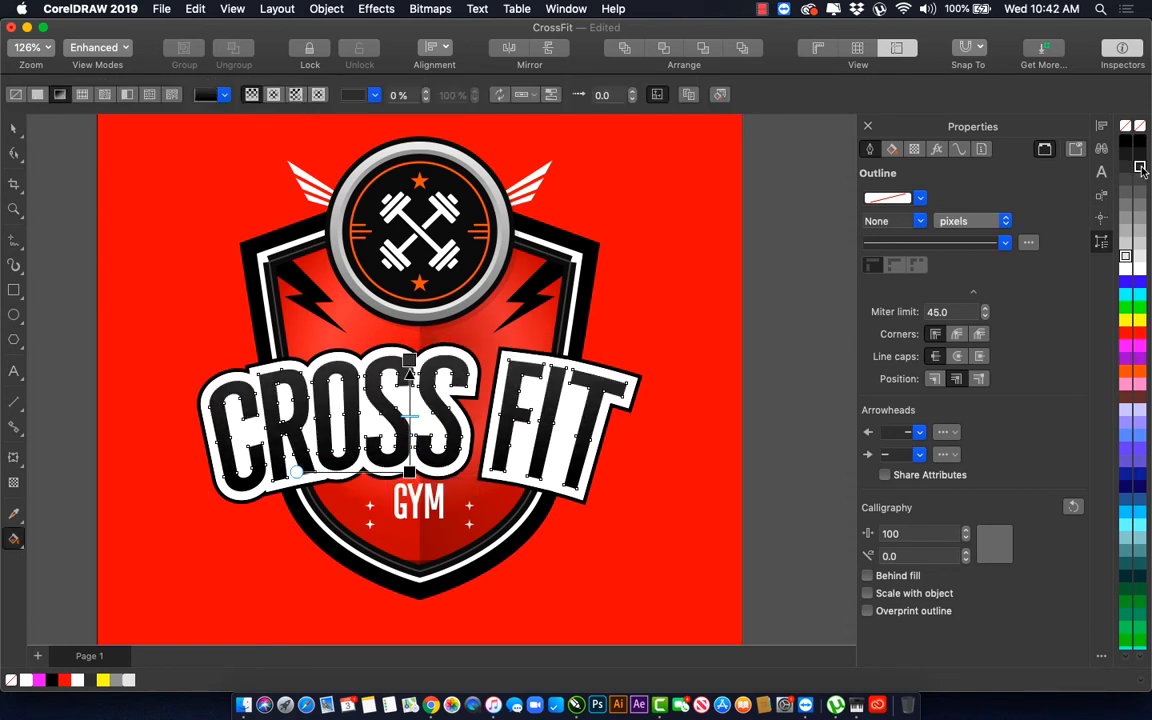
{"action": "left_click", "coordinate": [1139, 333]}
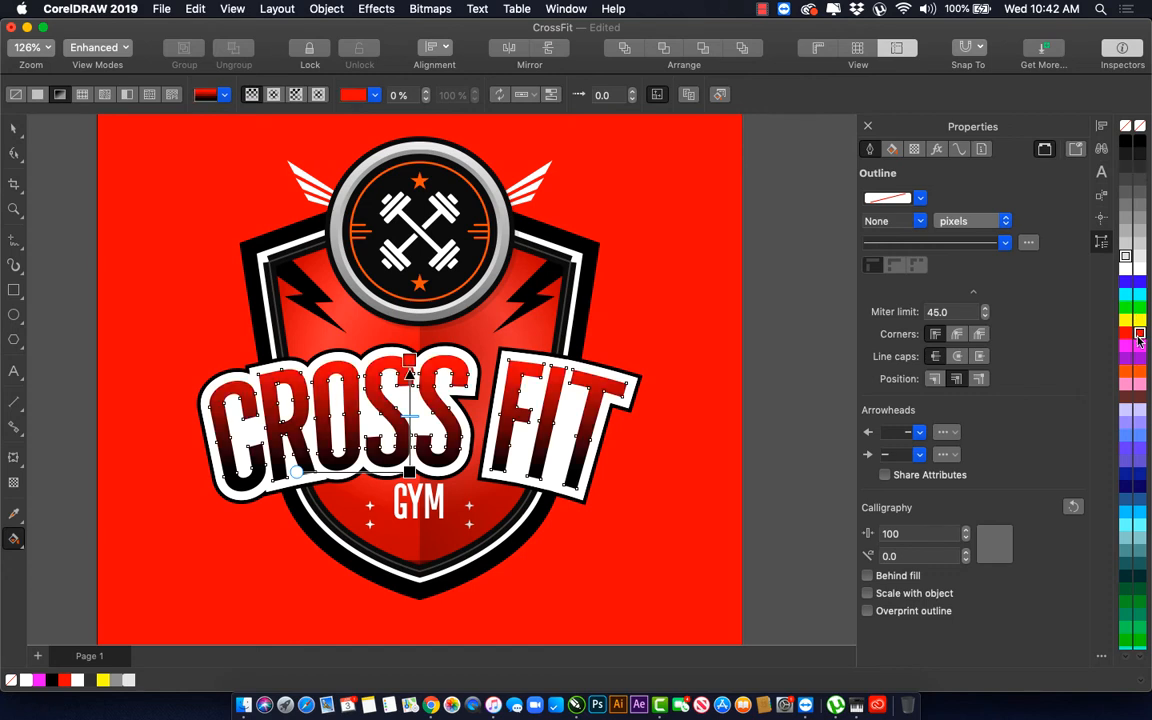
{"action": "left_click_drag", "start_coordinate": [409, 362], "coordinate": [409, 322]}
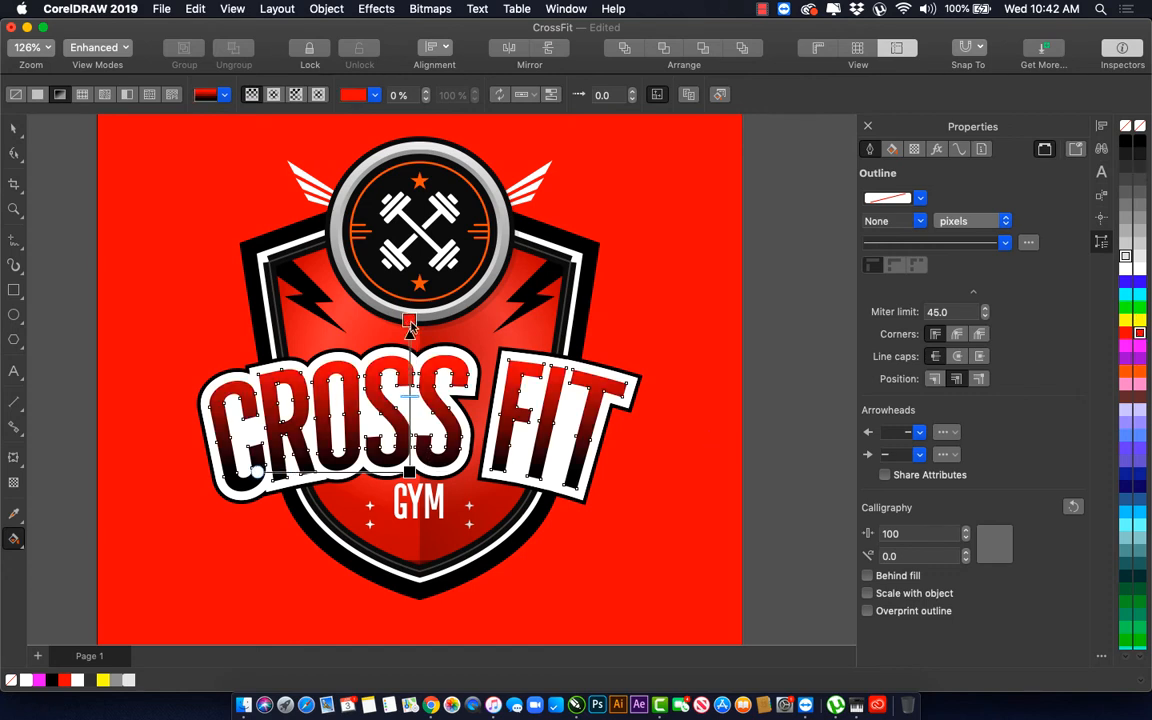
{"action": "left_click_drag", "start_coordinate": [410, 371], "coordinate": [410, 362]}
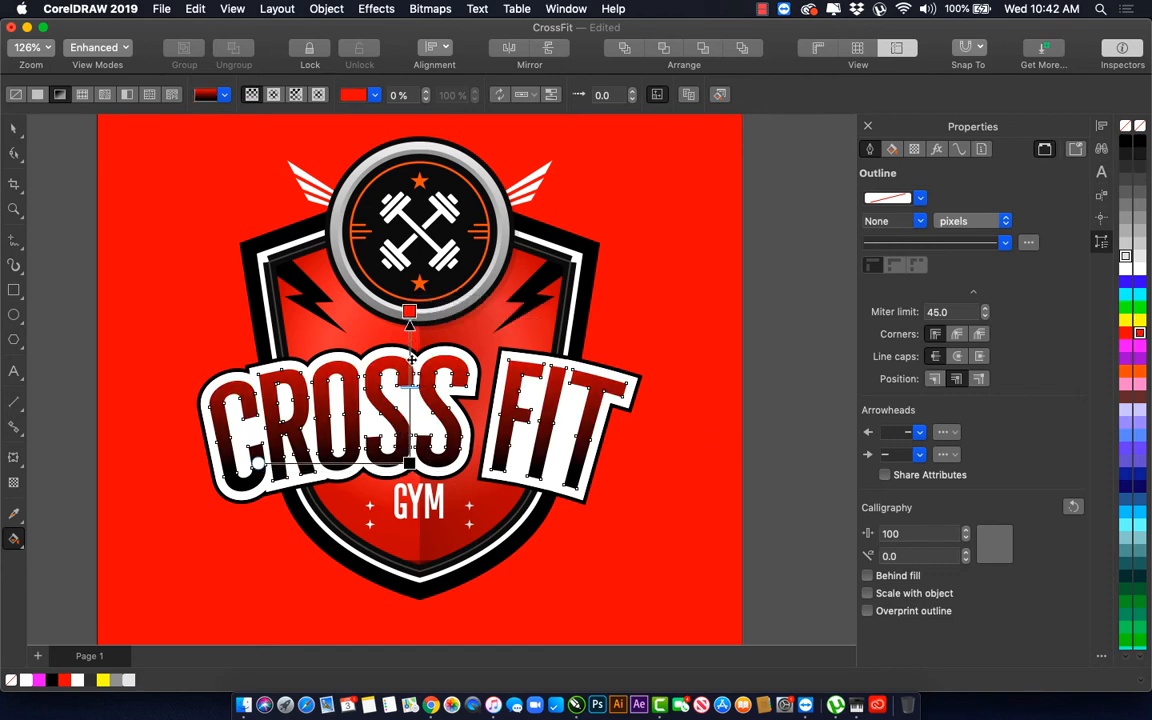
{"action": "key", "text": "space"}
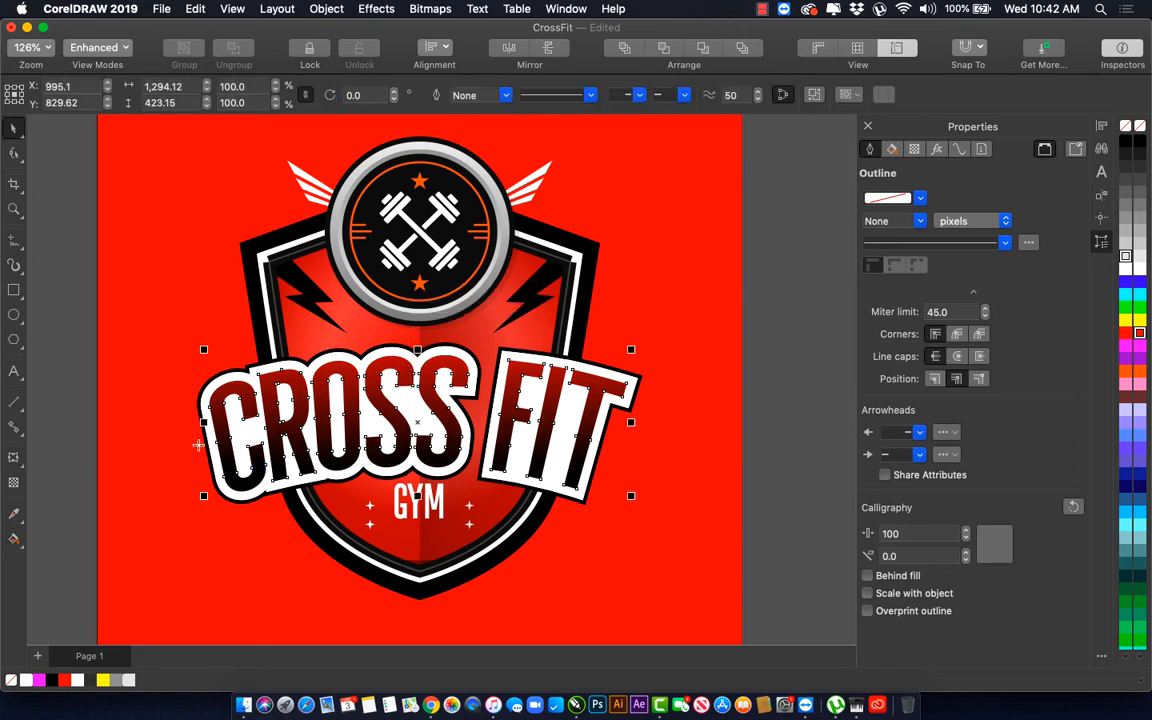
Step: Draw a wide ellipse about 1,845 px by 508 px over the lower half of the CROSS FIT lettering and the GYM text
{"action": "key", "text": "F7"}
{"action": "left_click_drag", "start_coordinate": [124, 574], "coordinate": [717, 407]}
{"action": "key", "text": "space"}
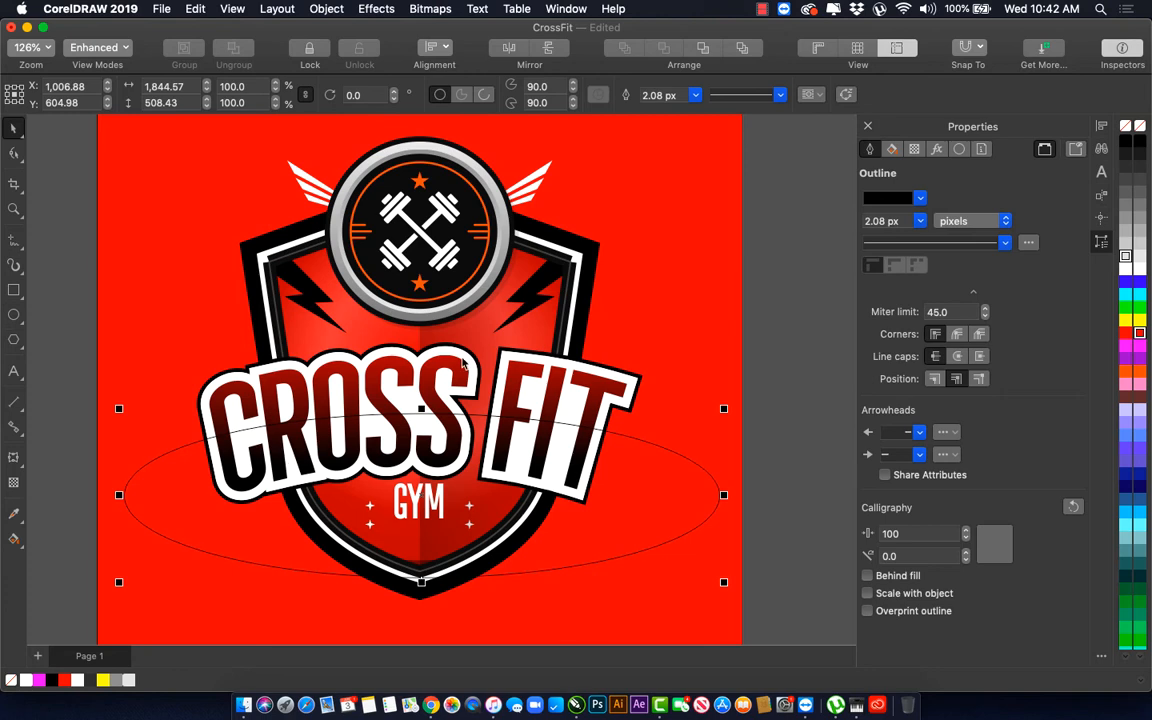
Step: Stretch the CROSS FIT letters' gradient, placing its black end at the shield's lower tip and its red end just above the letters
{"action": "left_click", "coordinate": [448, 362]}
{"action": "key", "text": "g"}
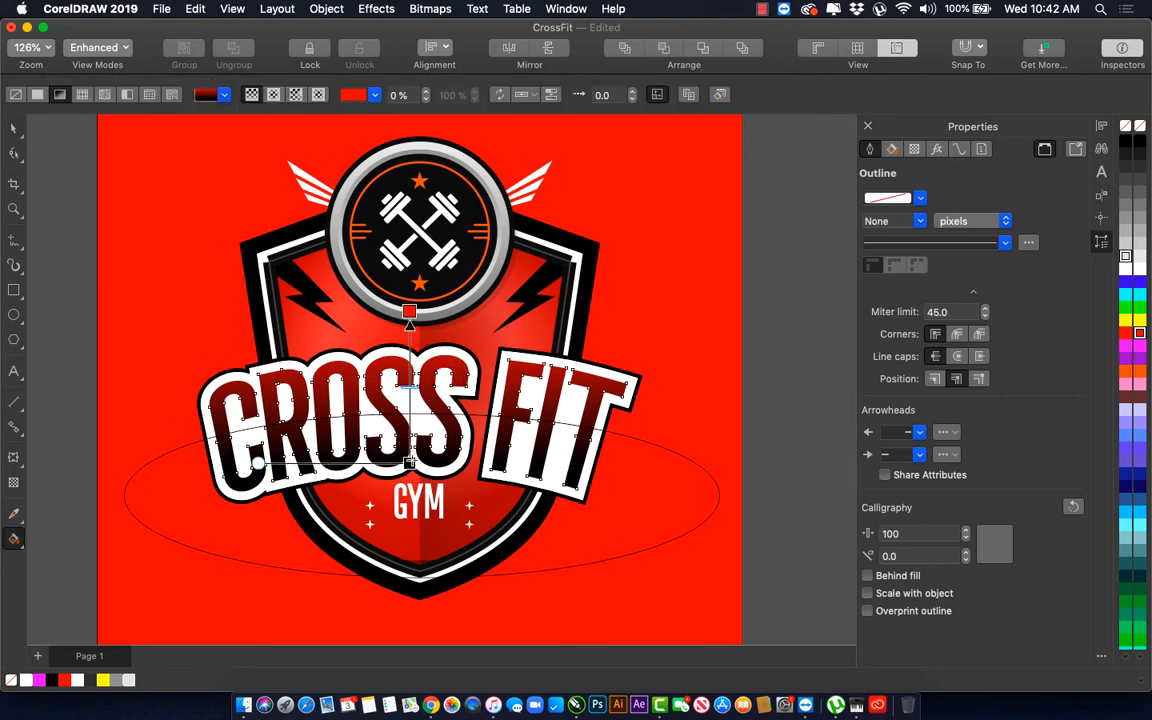
{"action": "left_click_drag", "start_coordinate": [409, 462], "coordinate": [408, 595]}
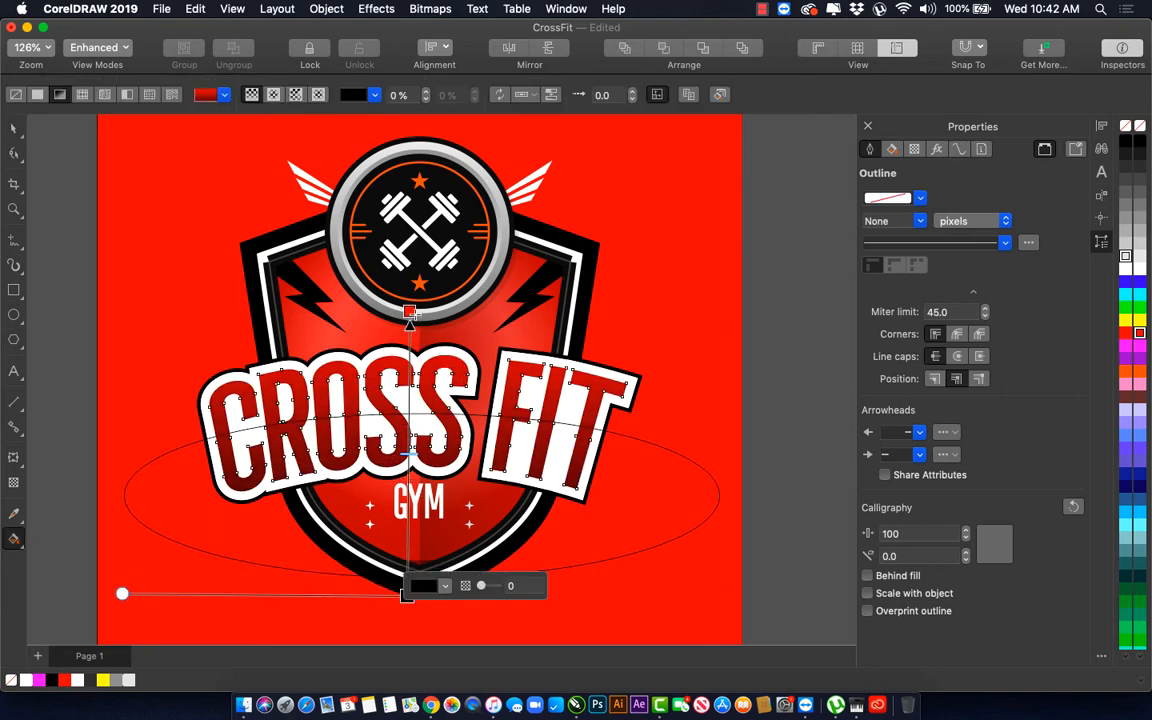
{"action": "left_click_drag", "start_coordinate": [410, 313], "coordinate": [410, 352]}
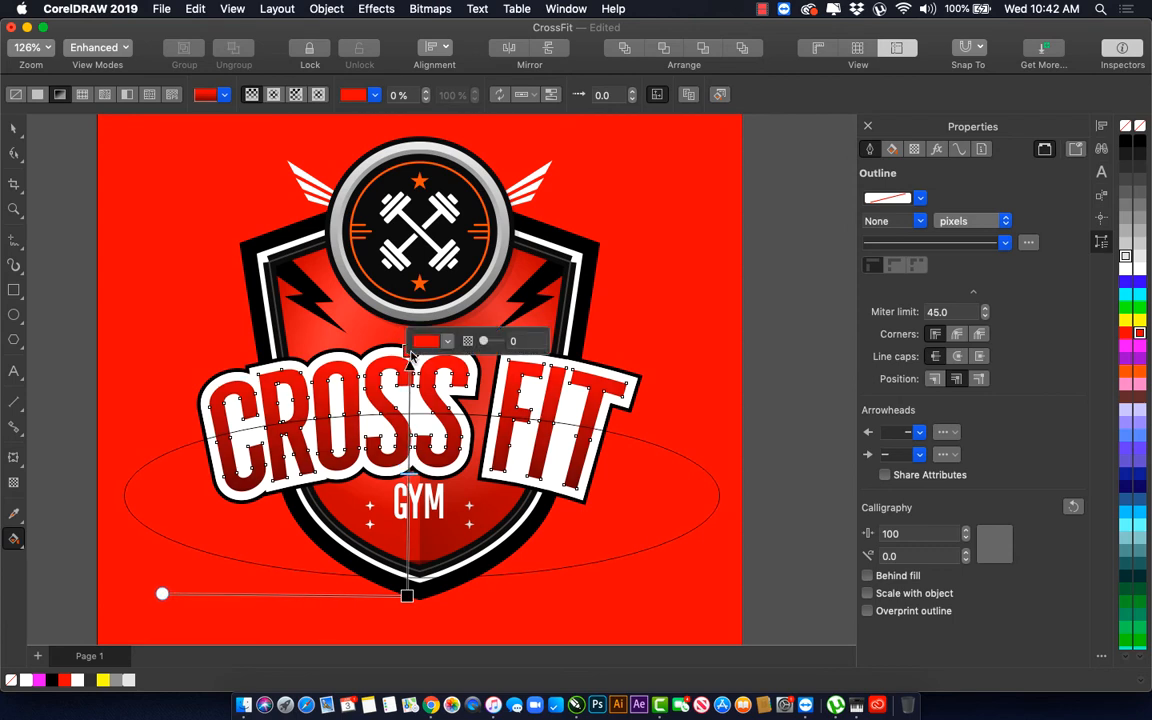
{"action": "key", "text": "space"}
Step: Fill the wide ellipse white and remove its outline
{"action": "left_click", "coordinate": [636, 480]}
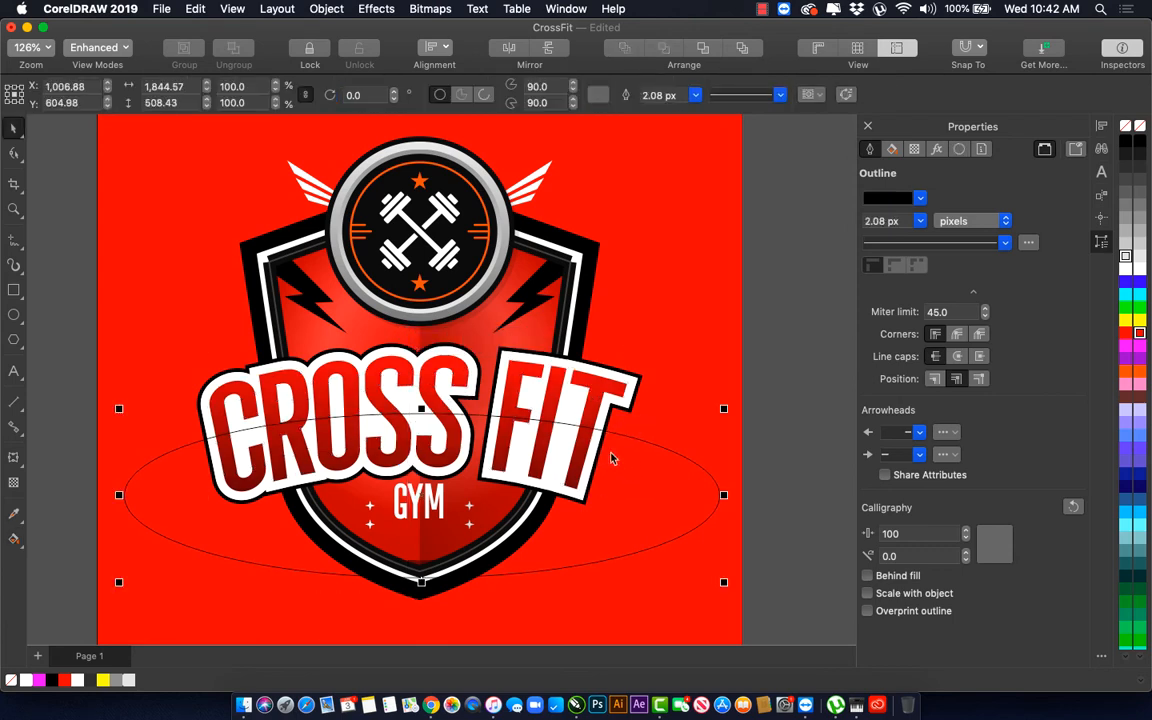
{"action": "left_click", "coordinate": [78, 680]}
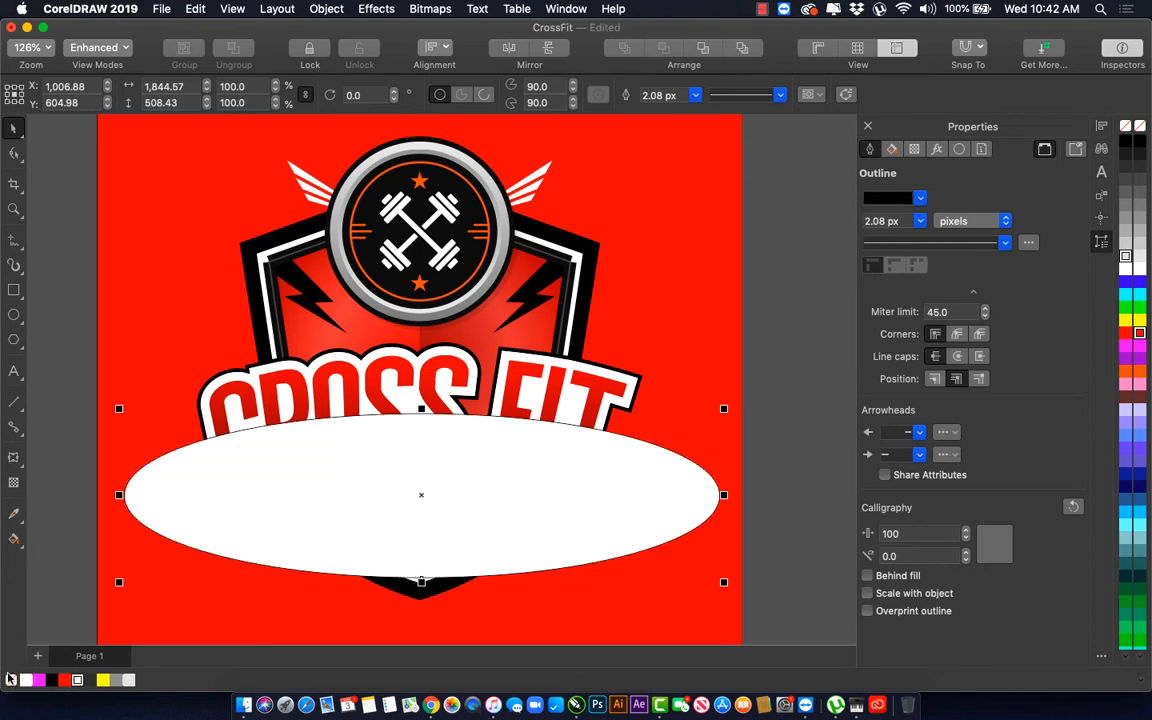
{"action": "right_click", "coordinate": [10, 680]}
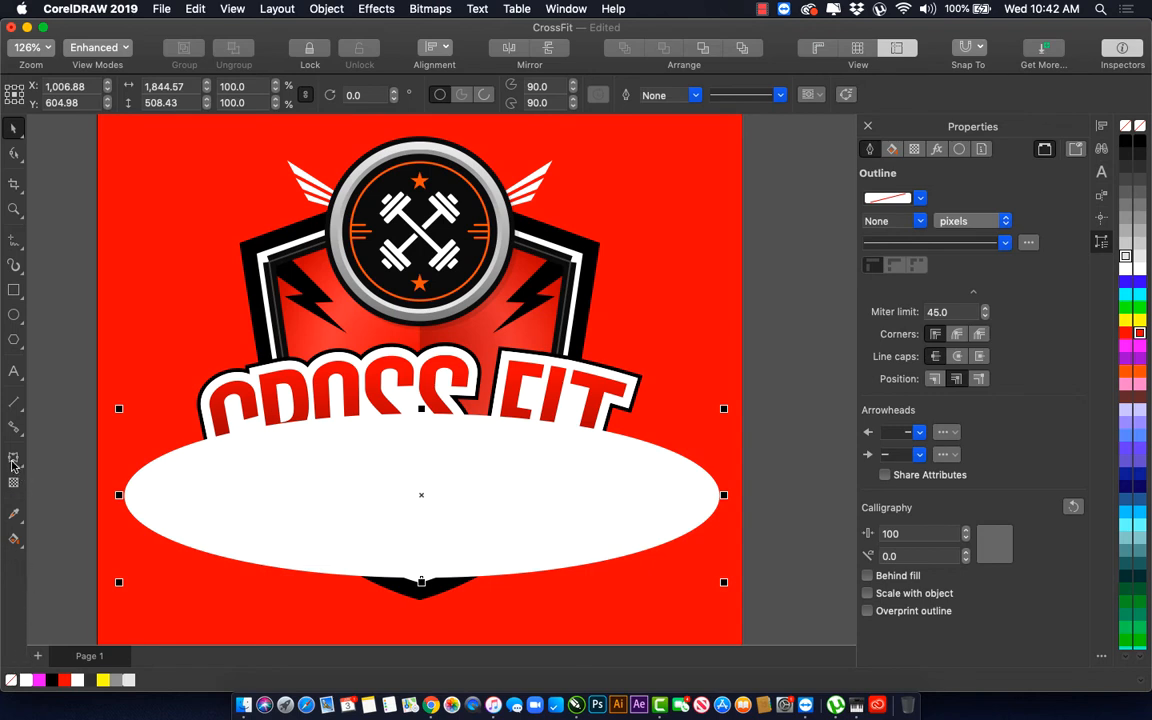
Step: Apply a vertical linear transparency to the ellipse, running from the badge's dumbbells down and fading out just above the ellipse's middle
{"action": "left_click", "coordinate": [13, 484]}
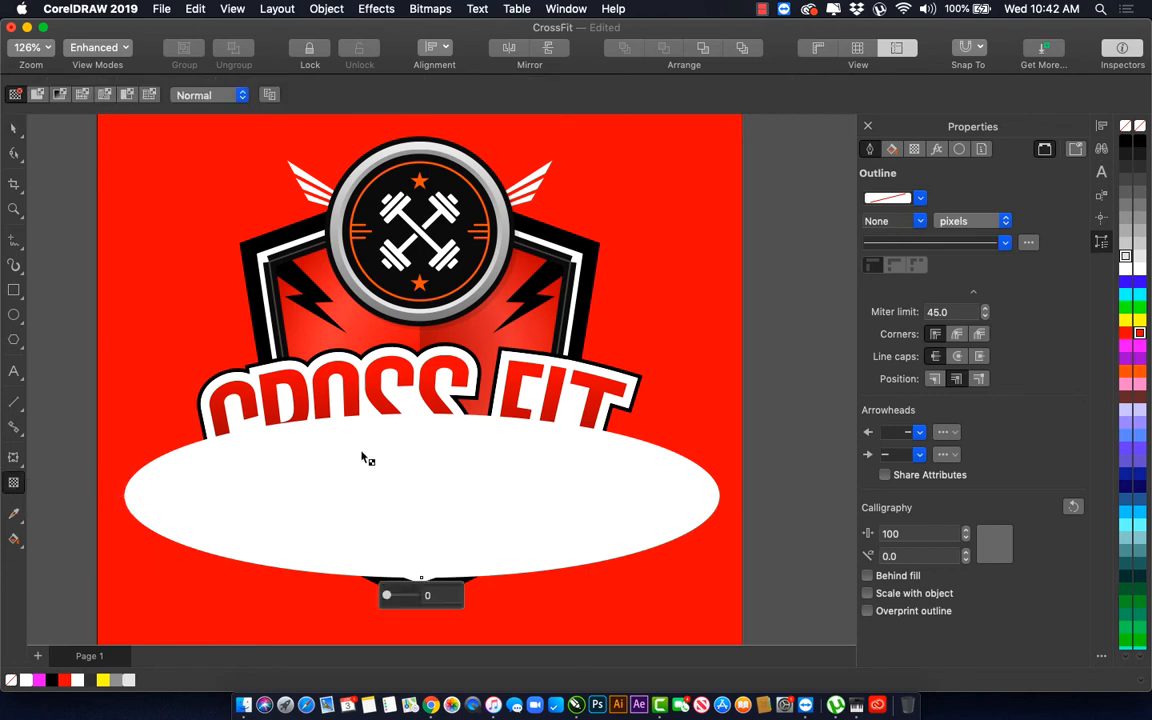
{"action": "left_click_drag", "start_coordinate": [423, 409], "coordinate": [424, 478]}
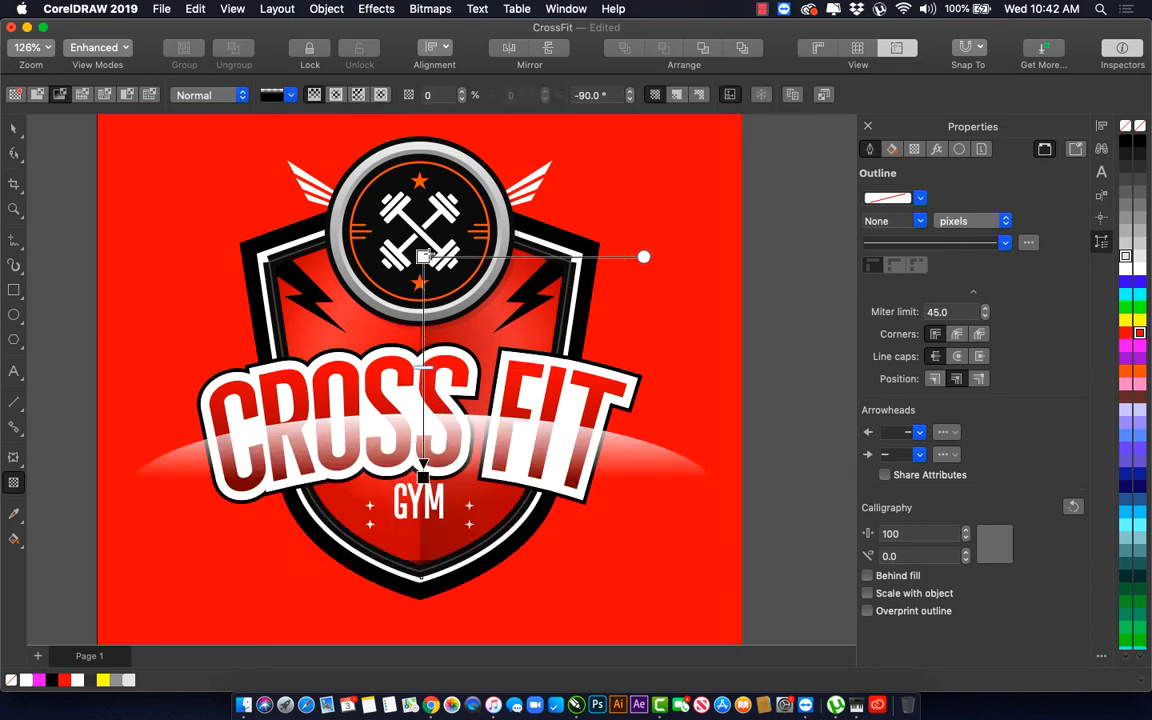
{"action": "key", "text": "space"}
Step: Fill the ellipse red and move the start of its linear transparency down to the badge's lower edge
{"action": "left_click", "coordinate": [1139, 333]}
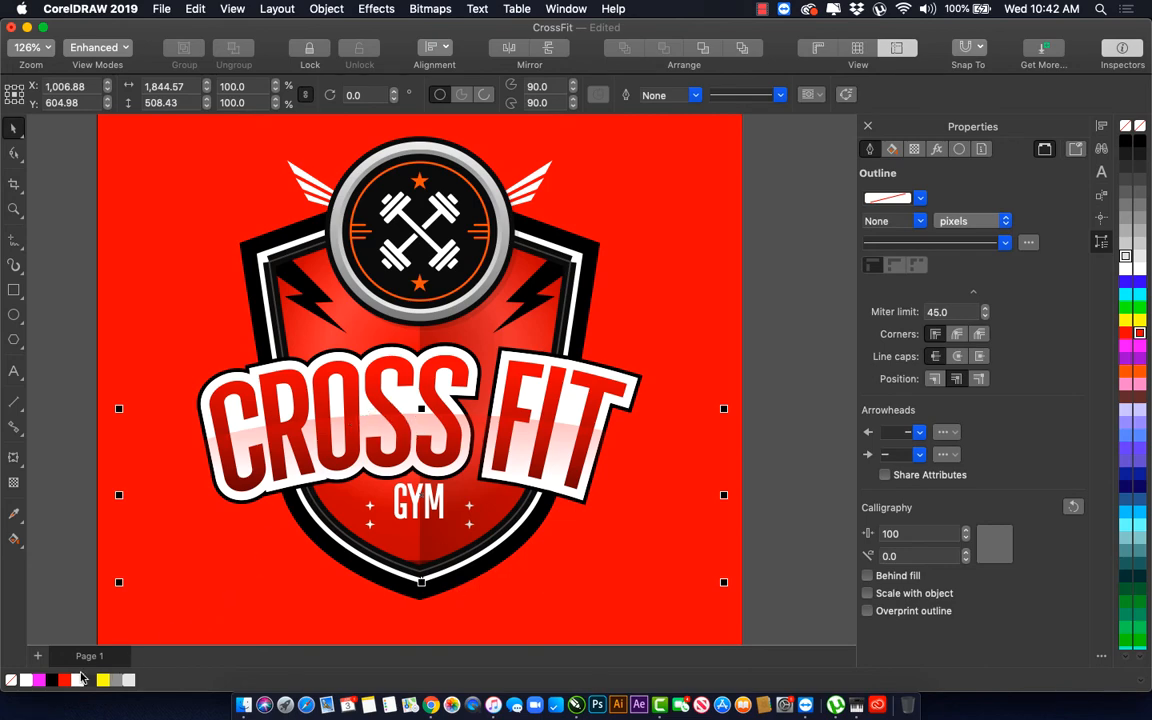
{"action": "key", "text": "space"}
{"action": "left_click_drag", "start_coordinate": [422, 257], "coordinate": [422, 304]}
{"action": "key", "text": "space"}
Step: PowerClip the ellipse inside the CROSS FIT letters and change the clipped ellipse's fill to white
{"action": "right_click", "coordinate": [441, 434]}
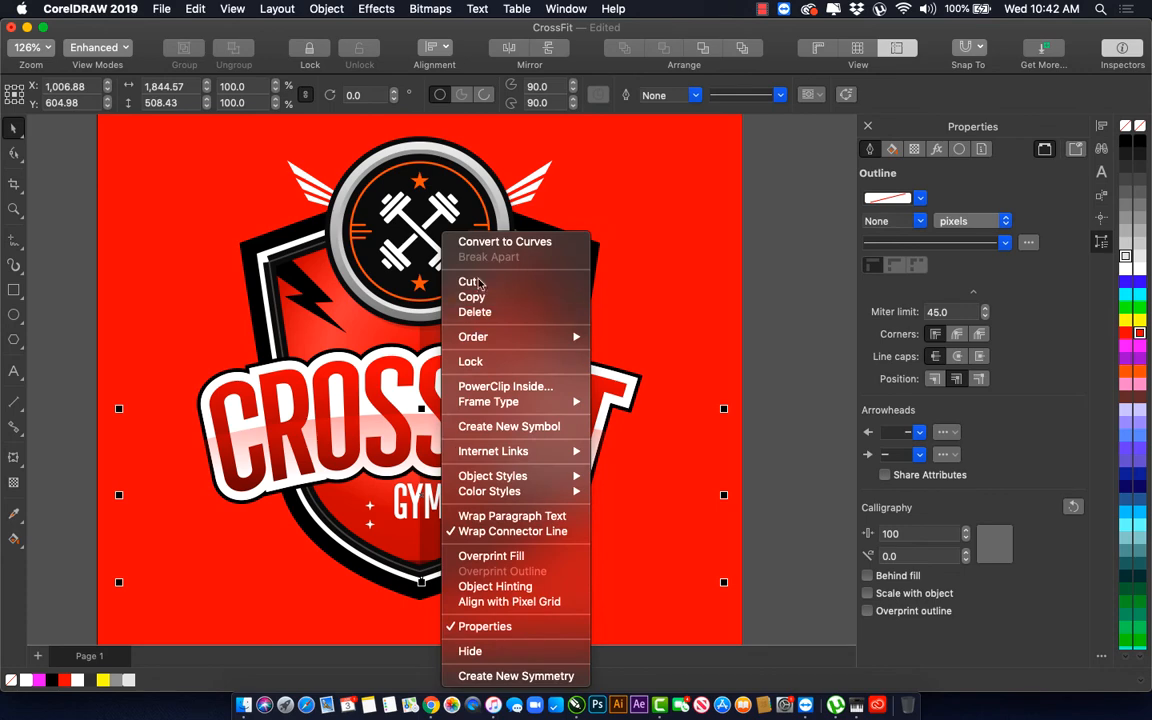
{"action": "left_click", "coordinate": [490, 386]}
{"action": "left_click", "coordinate": [424, 372]}
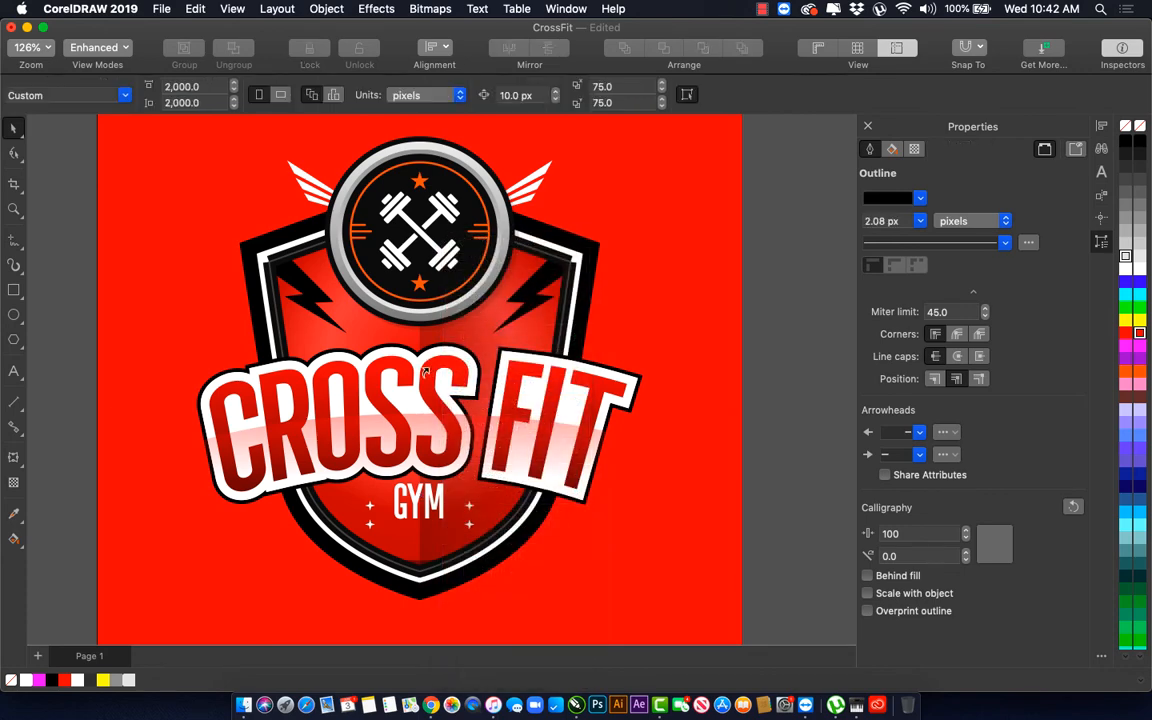
{"action": "left_click", "coordinate": [424, 372]}
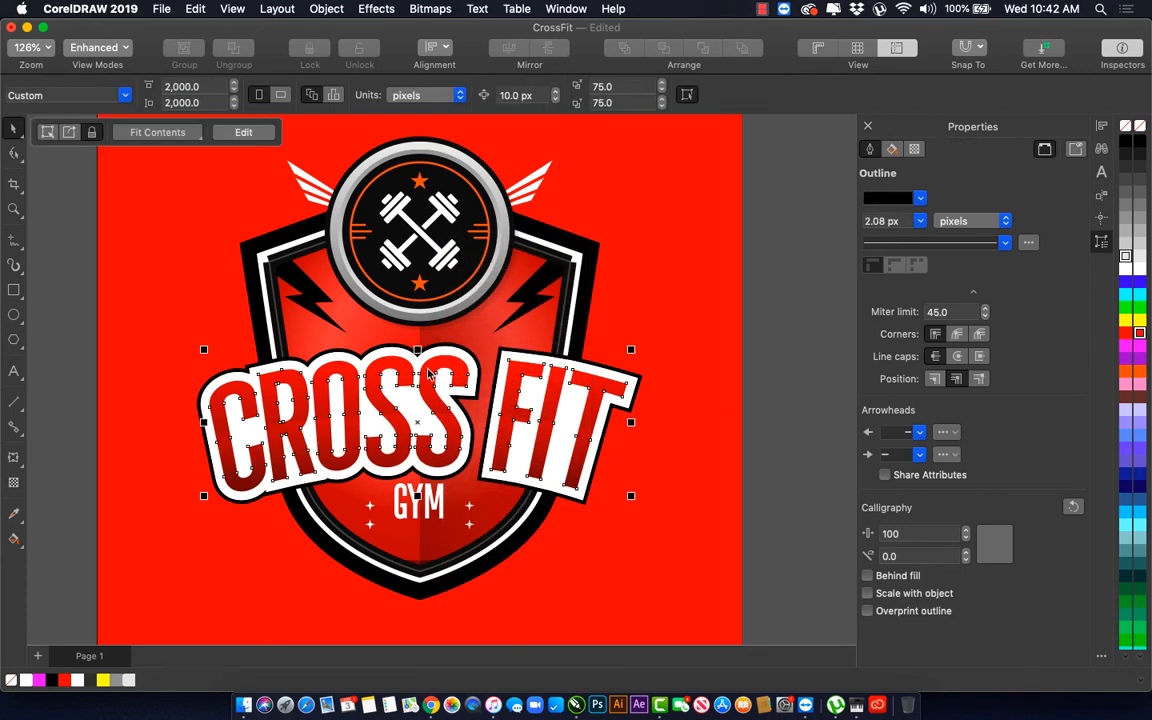
{"action": "left_click", "coordinate": [450, 424]}
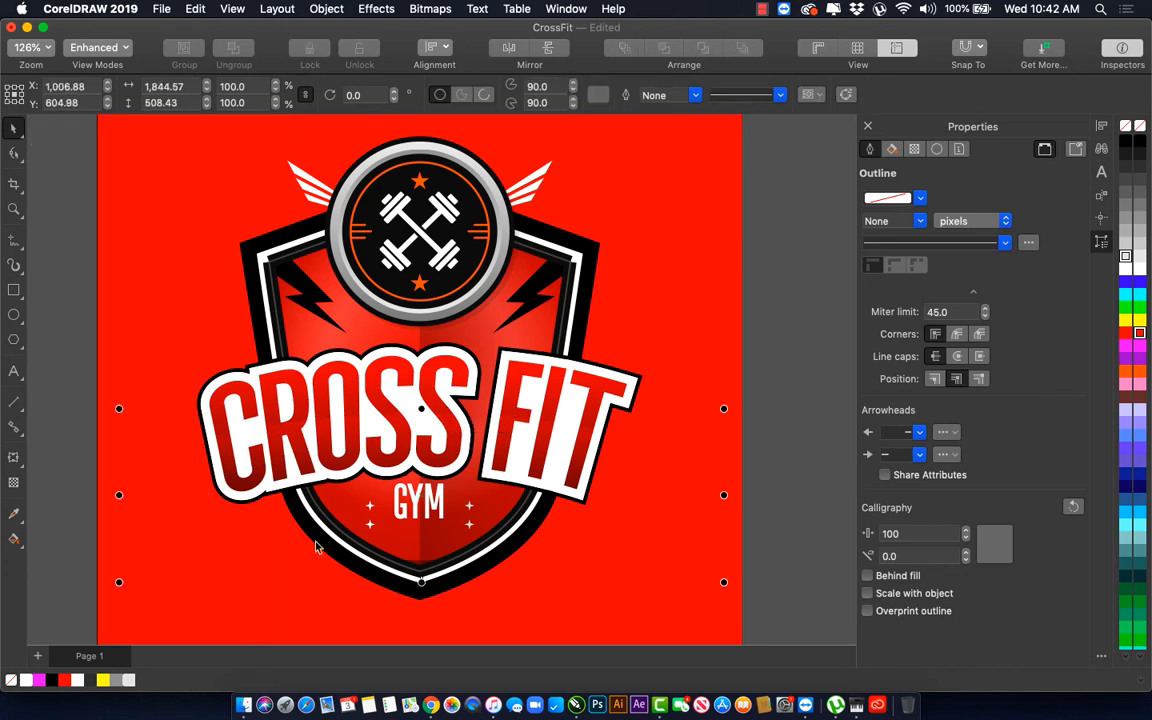
{"action": "left_click", "coordinate": [77, 681]}
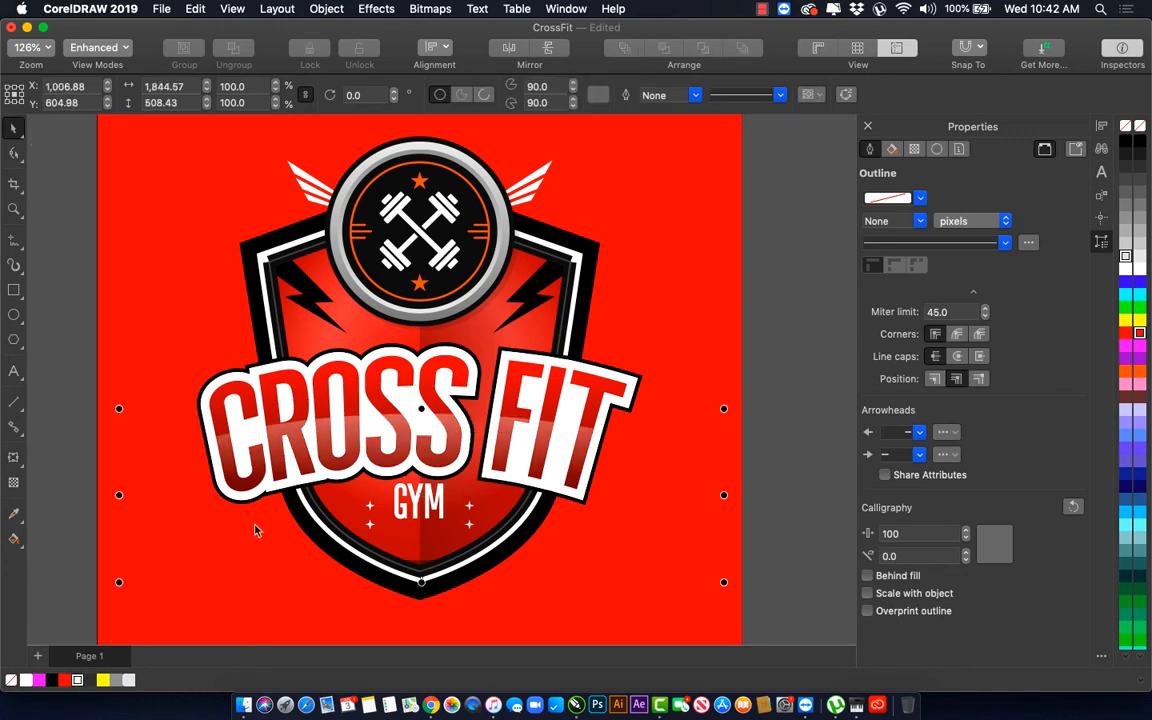
Step: Fill the clipped ellipse black and shift its vertical linear transparency slightly upward, starting at the badge's lower star
{"action": "left_click", "coordinate": [102, 681]}
{"action": "left_click", "coordinate": [1140, 142]}
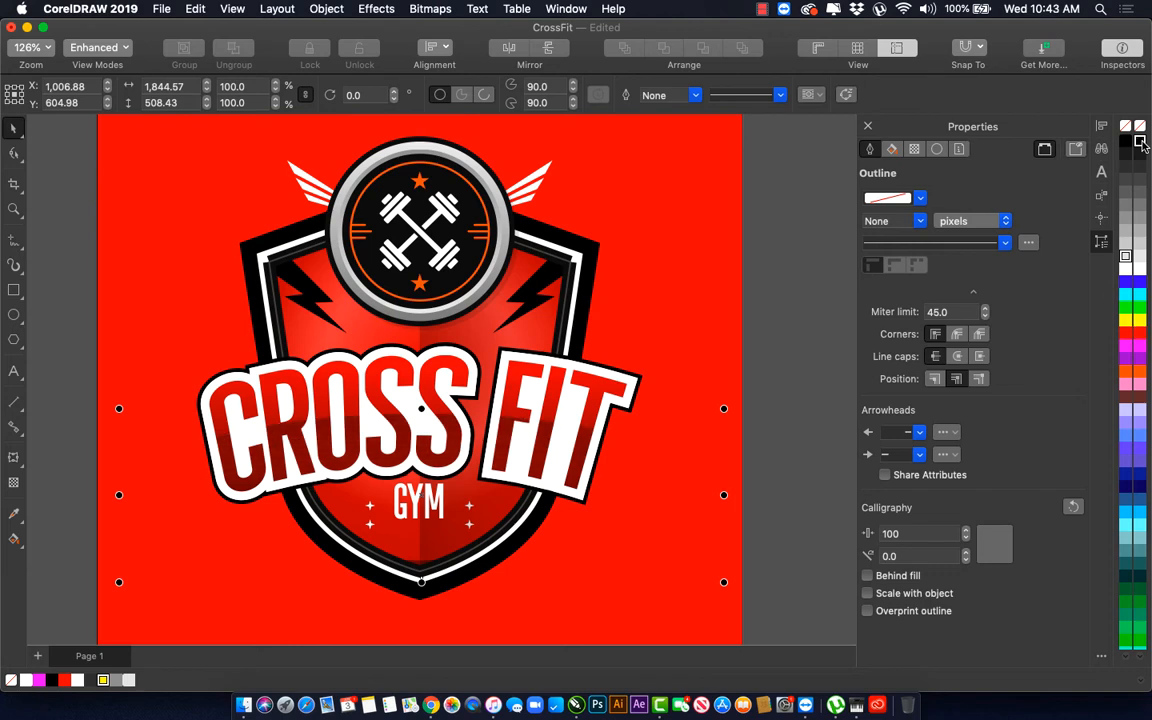
{"action": "key", "text": "space"}
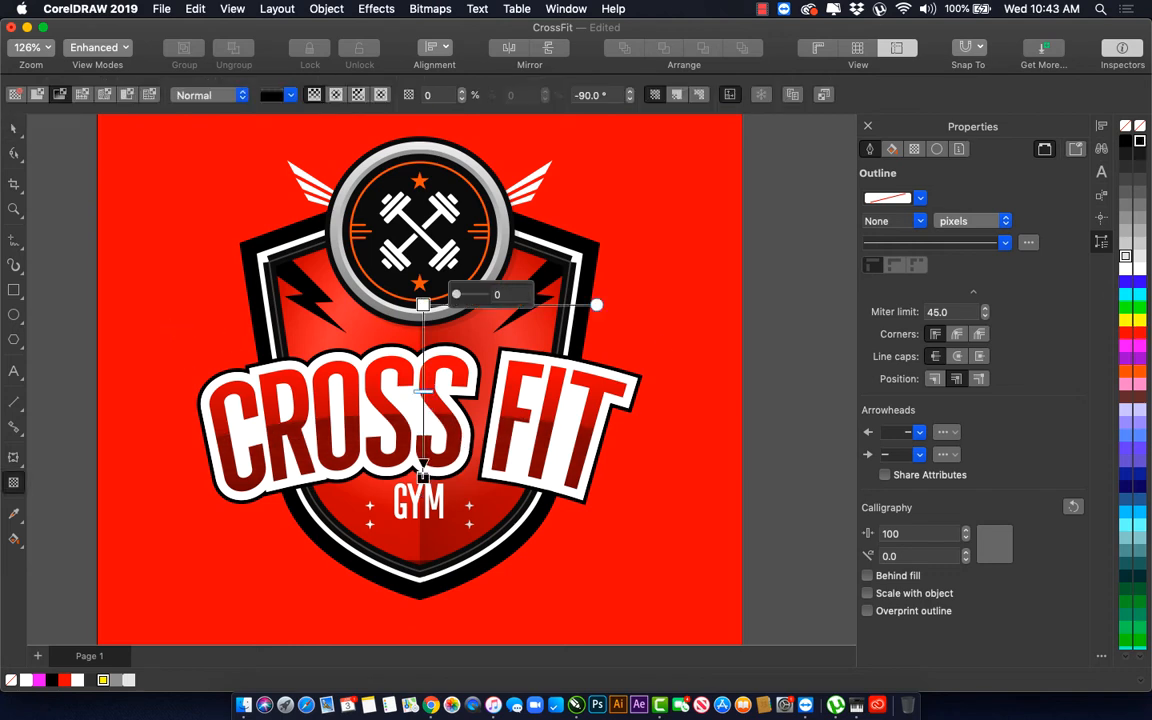
{"action": "left_click_drag", "start_coordinate": [425, 477], "coordinate": [426, 446]}
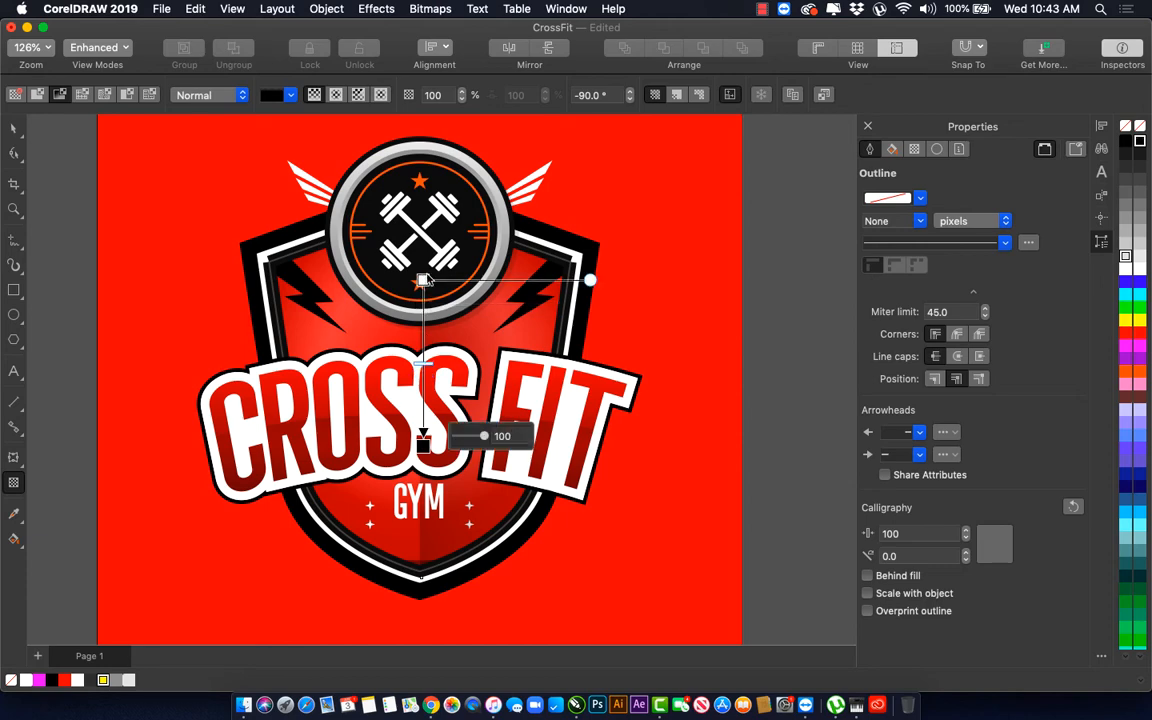
{"action": "key", "text": "space"}
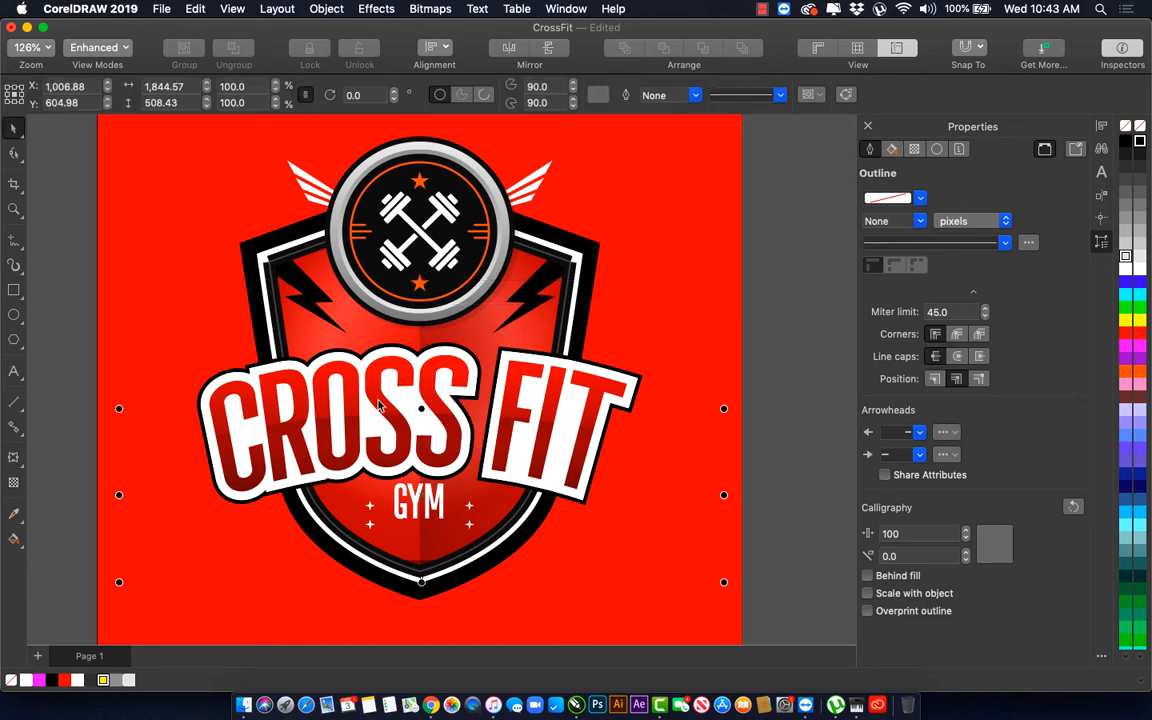
{"action": "scroll", "coordinate": [378, 404], "scroll_direction": "down", "scroll_amount": 3}
{"action": "left_click", "coordinate": [581, 419]}
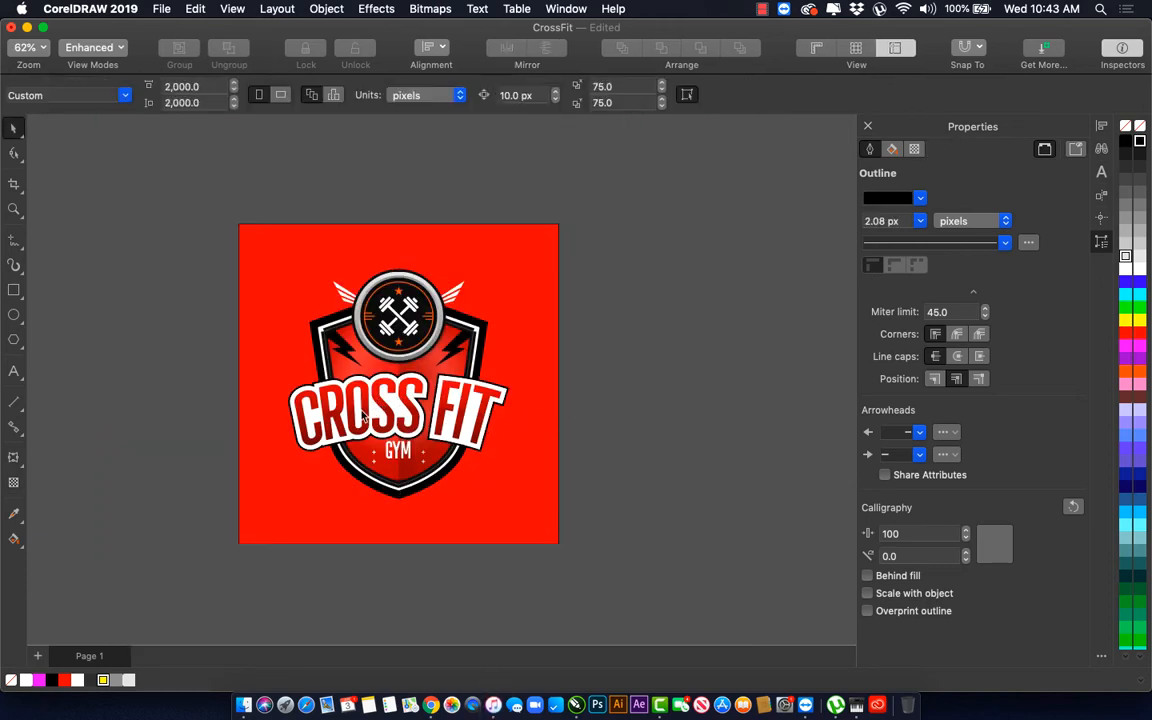
Step: Recolour the badge's two stars, thin inner ring and short side lines red
{"action": "scroll", "coordinate": [363, 416], "scroll_direction": "up", "scroll_amount": 4}
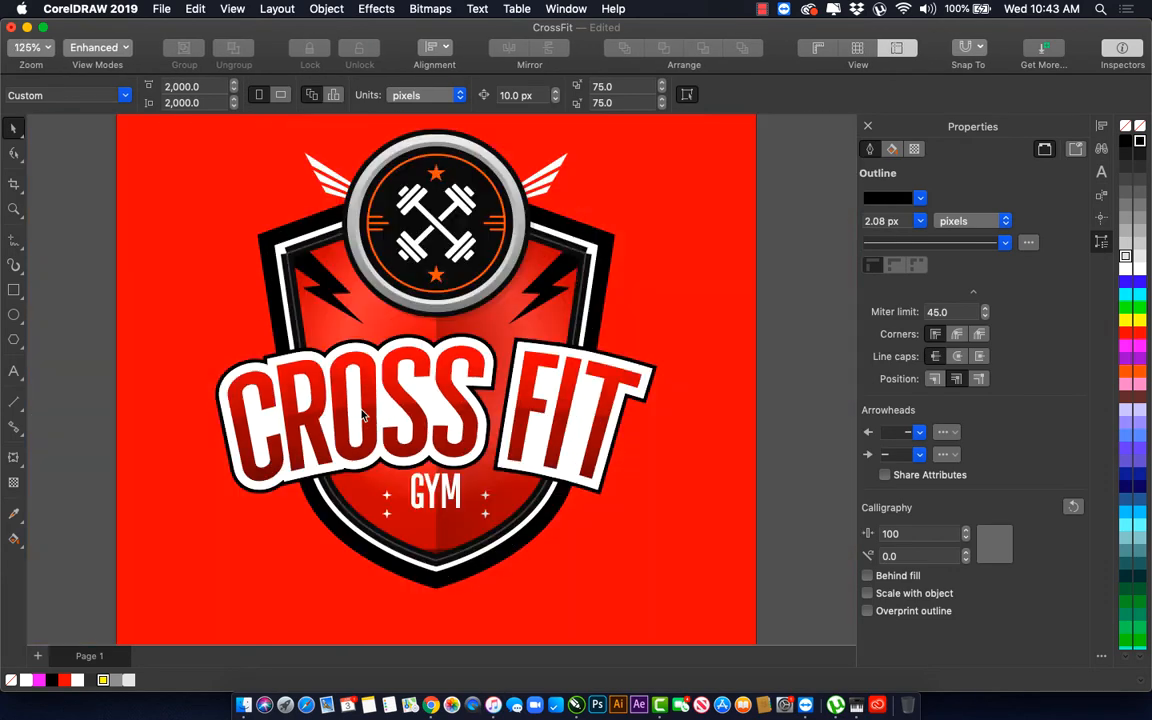
{"action": "left_click", "coordinate": [436, 276]}
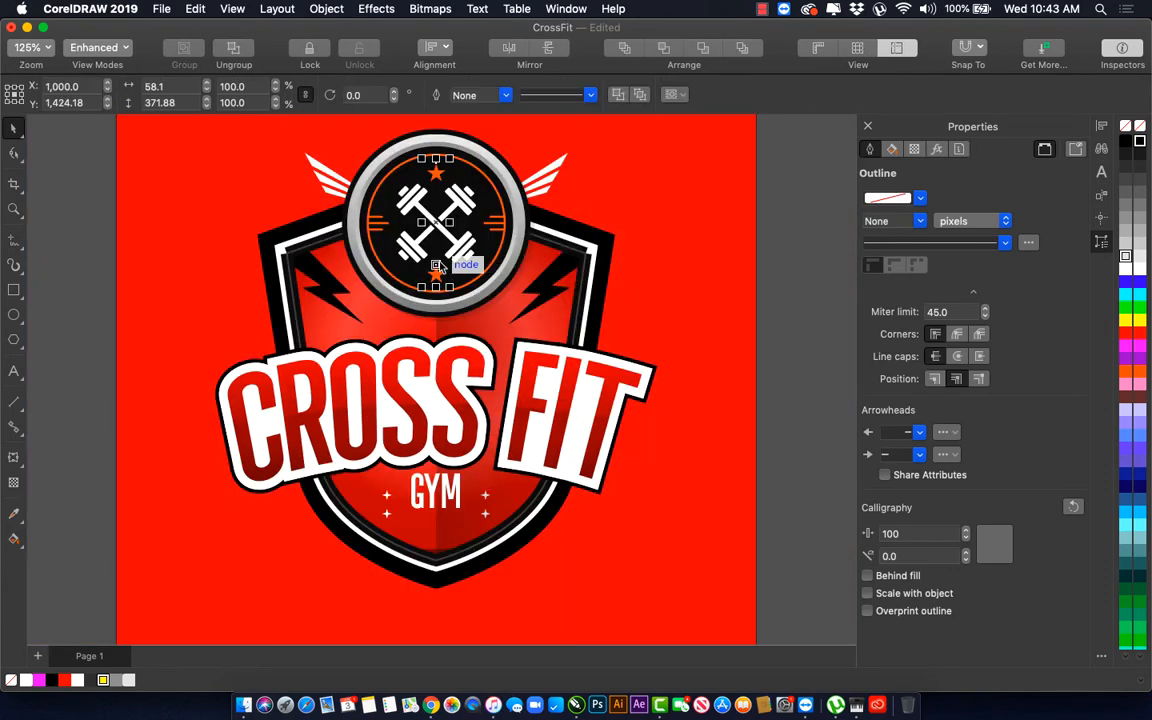
{"action": "left_click", "coordinate": [492, 228]}
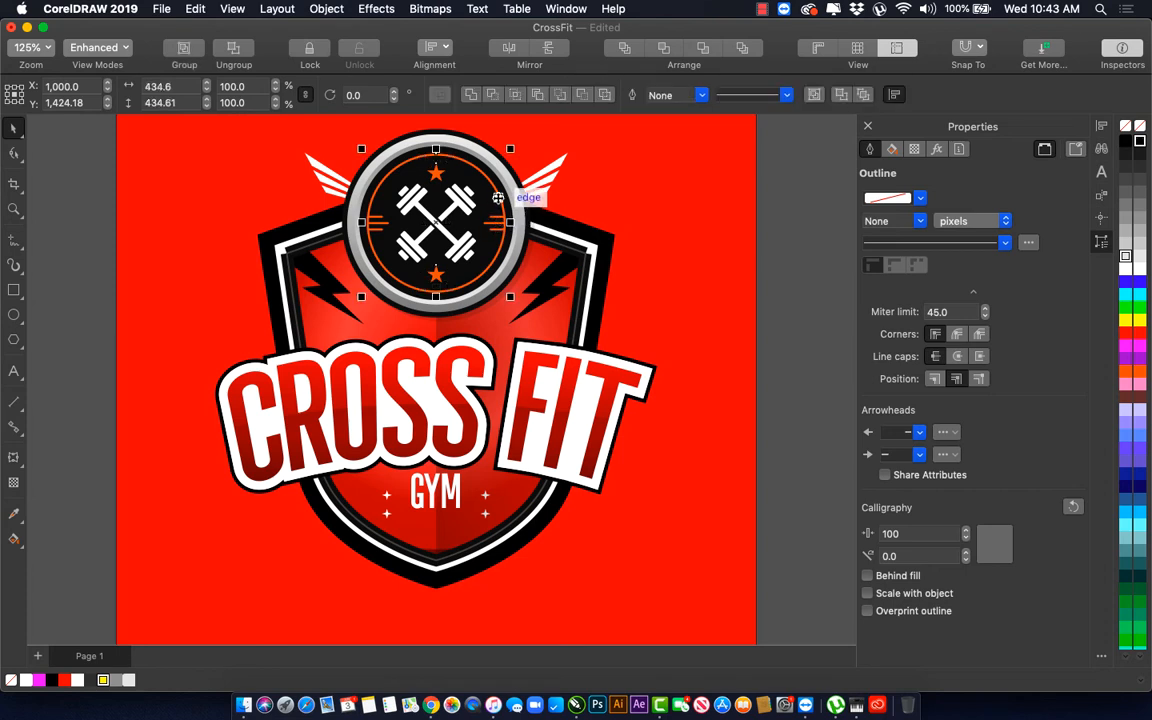
{"action": "key", "text": "Delete"}
{"action": "key", "text": "super+z"}
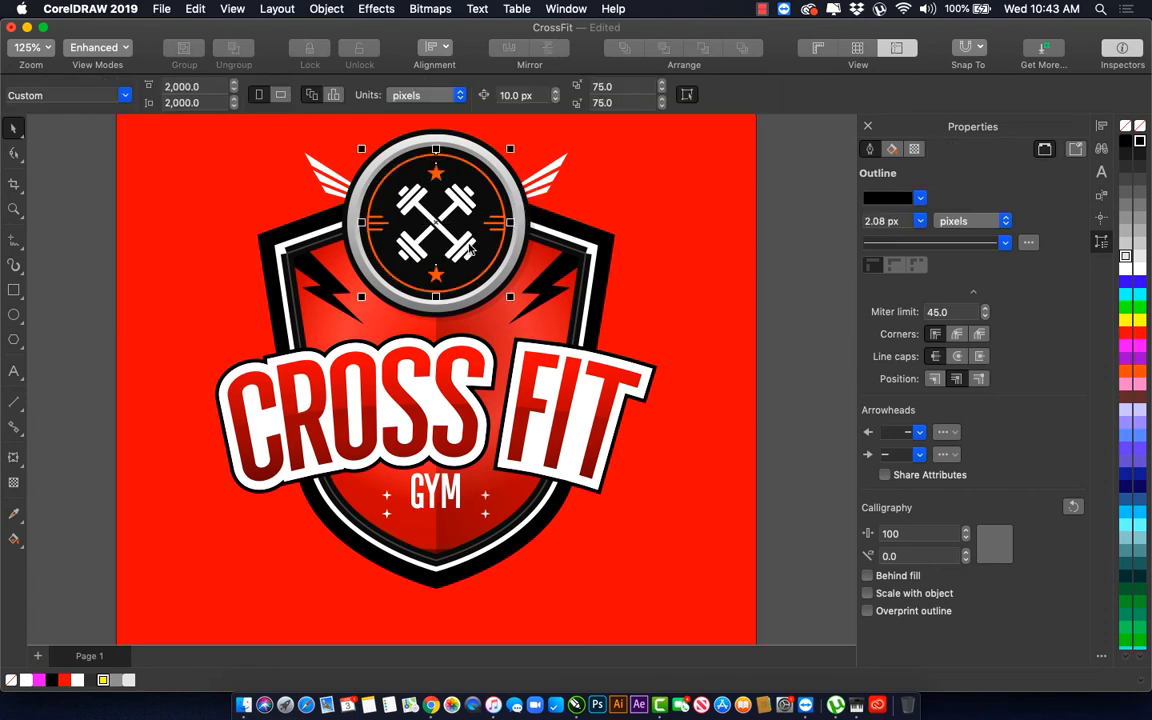
{"action": "left_click", "coordinate": [64, 680]}
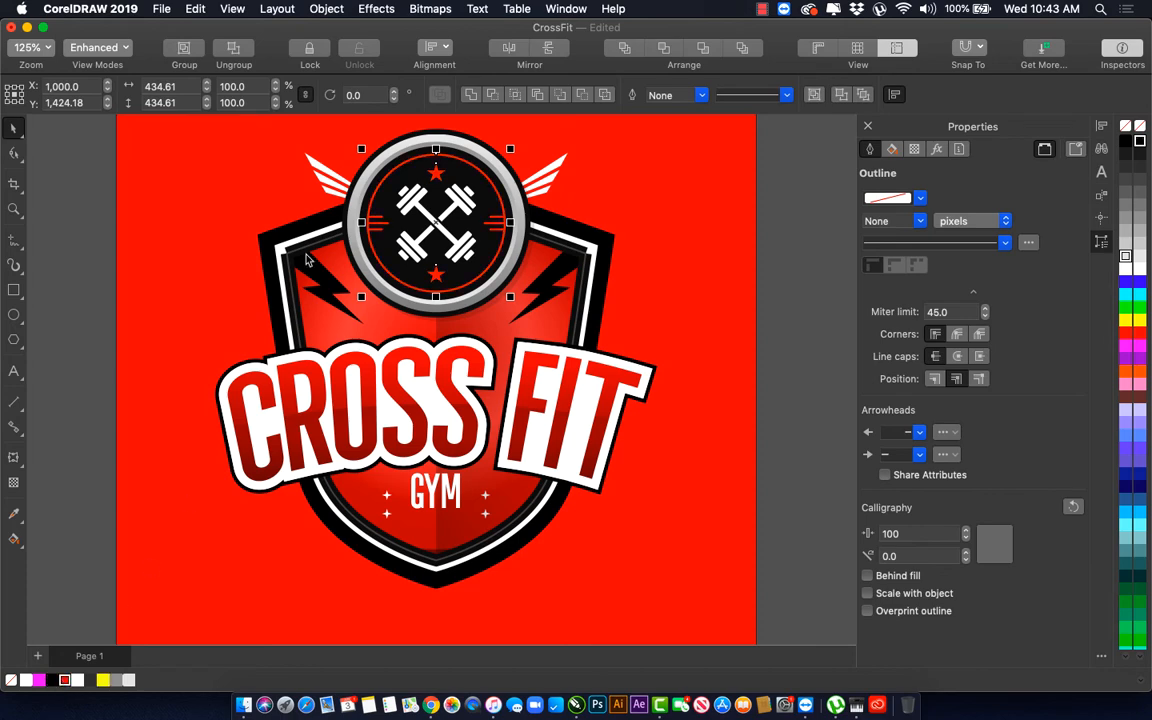
{"action": "scroll", "coordinate": [355, 200], "scroll_direction": "up", "scroll_amount": 2}
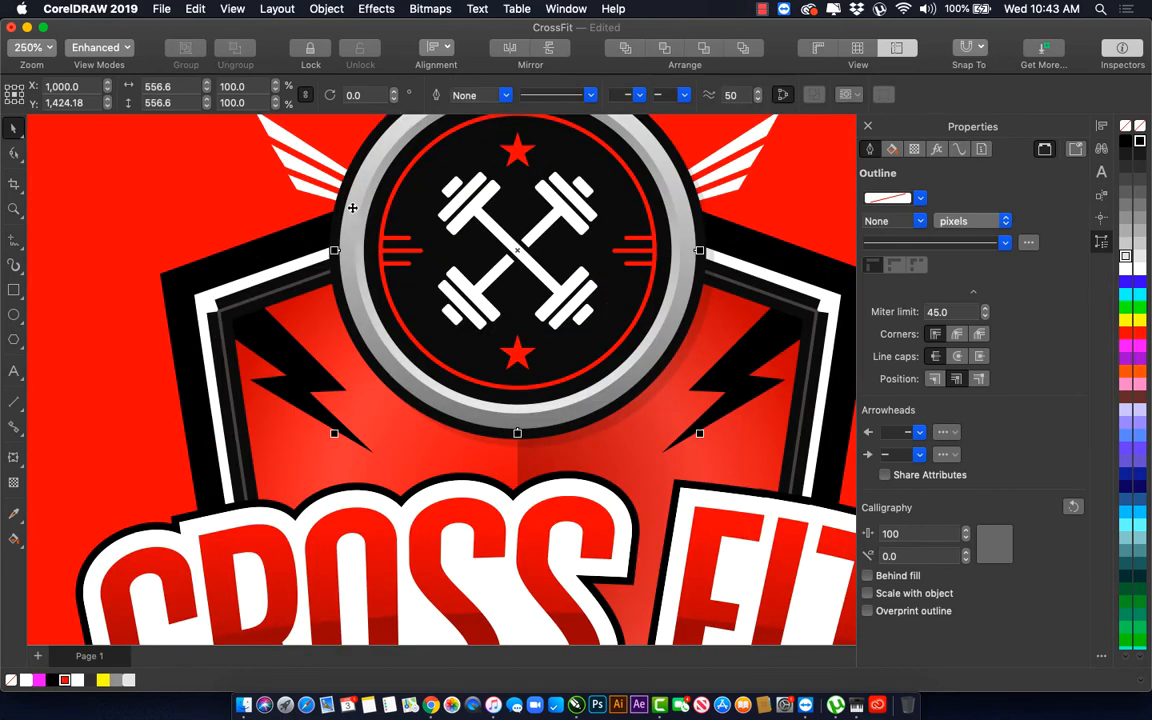
{"action": "scroll", "coordinate": [352, 209], "scroll_direction": "down", "scroll_amount": 2}
{"action": "key", "text": "g"}
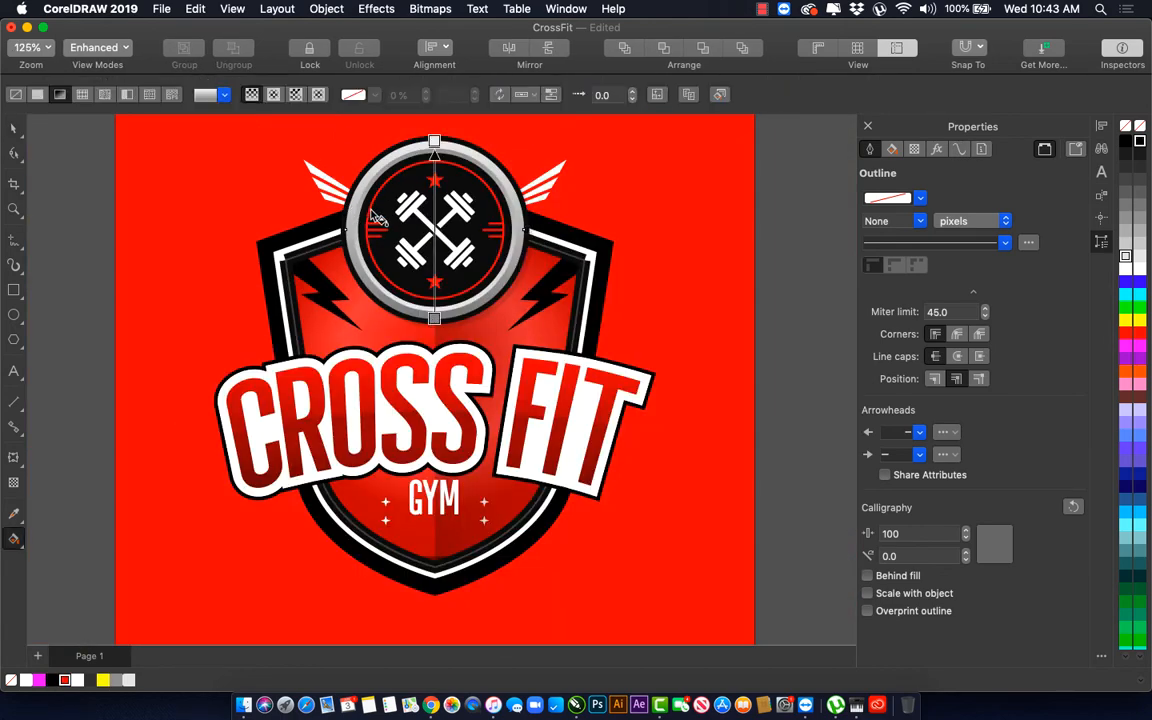
{"action": "left_click", "coordinate": [434, 319]}
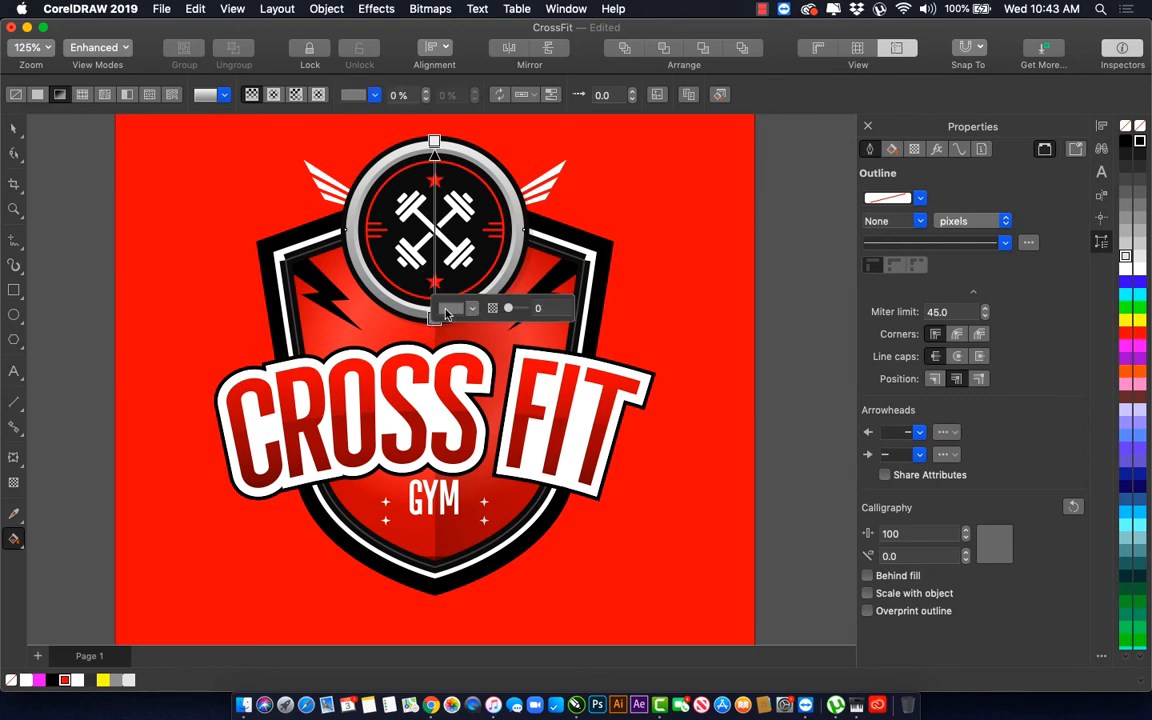
{"action": "left_click", "coordinate": [470, 308]}
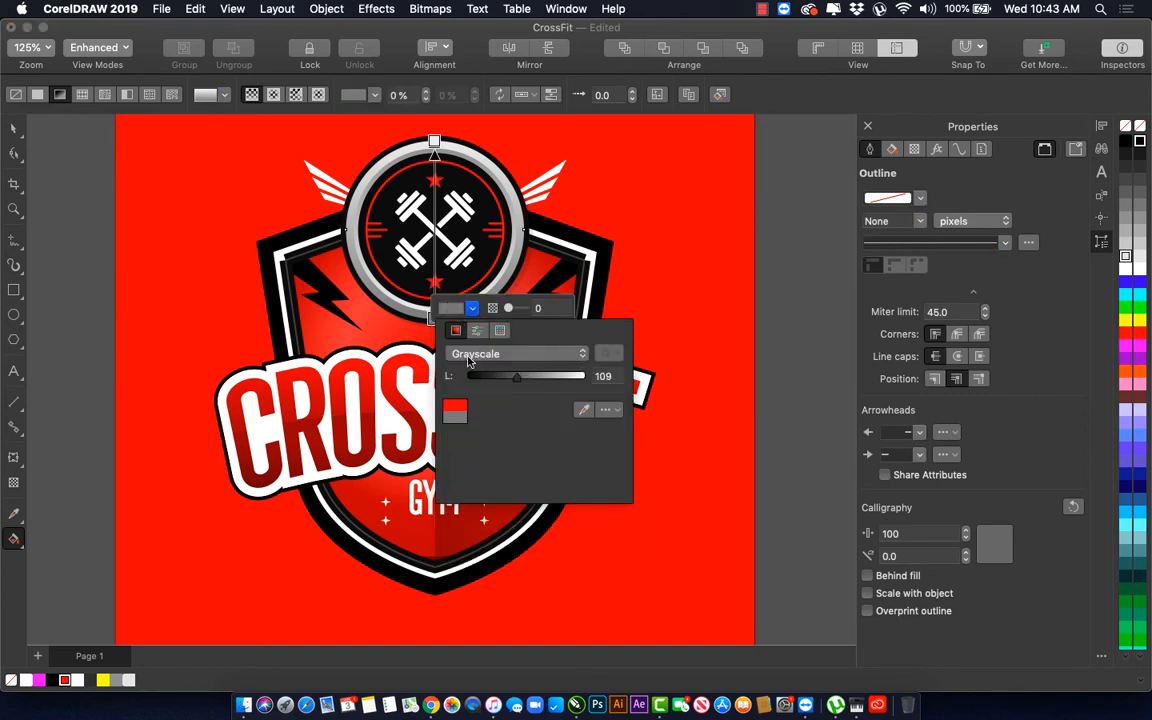
{"action": "left_click", "coordinate": [467, 356]}
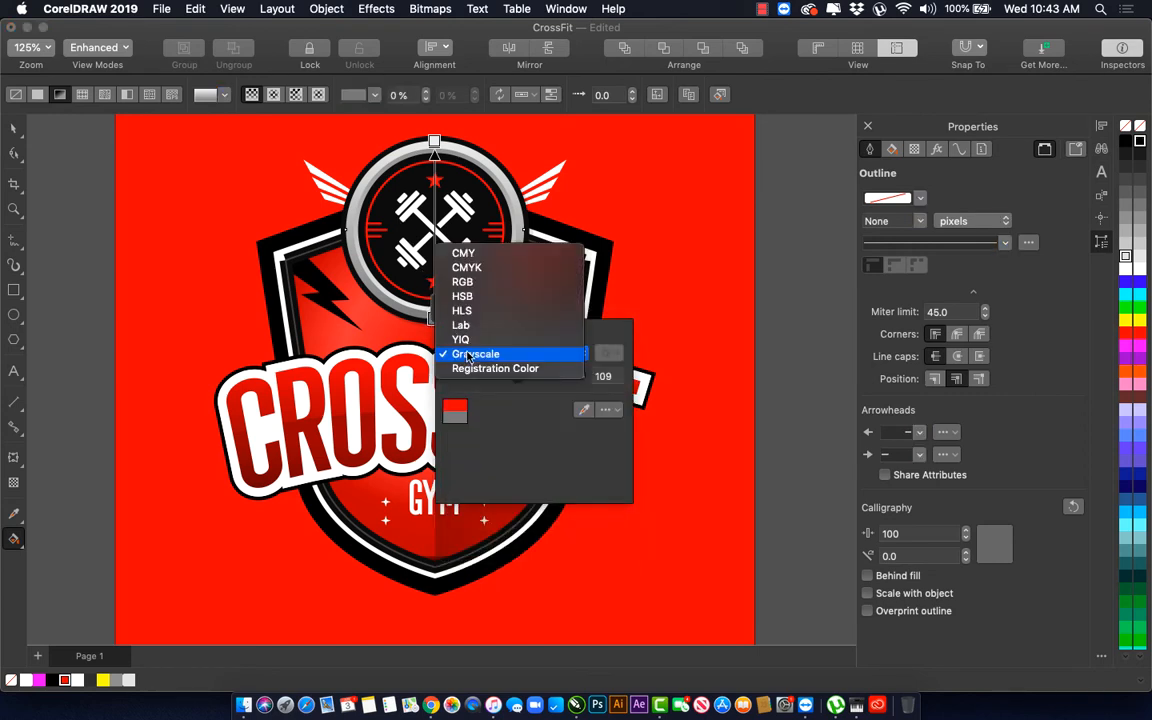
{"action": "left_click", "coordinate": [464, 285]}
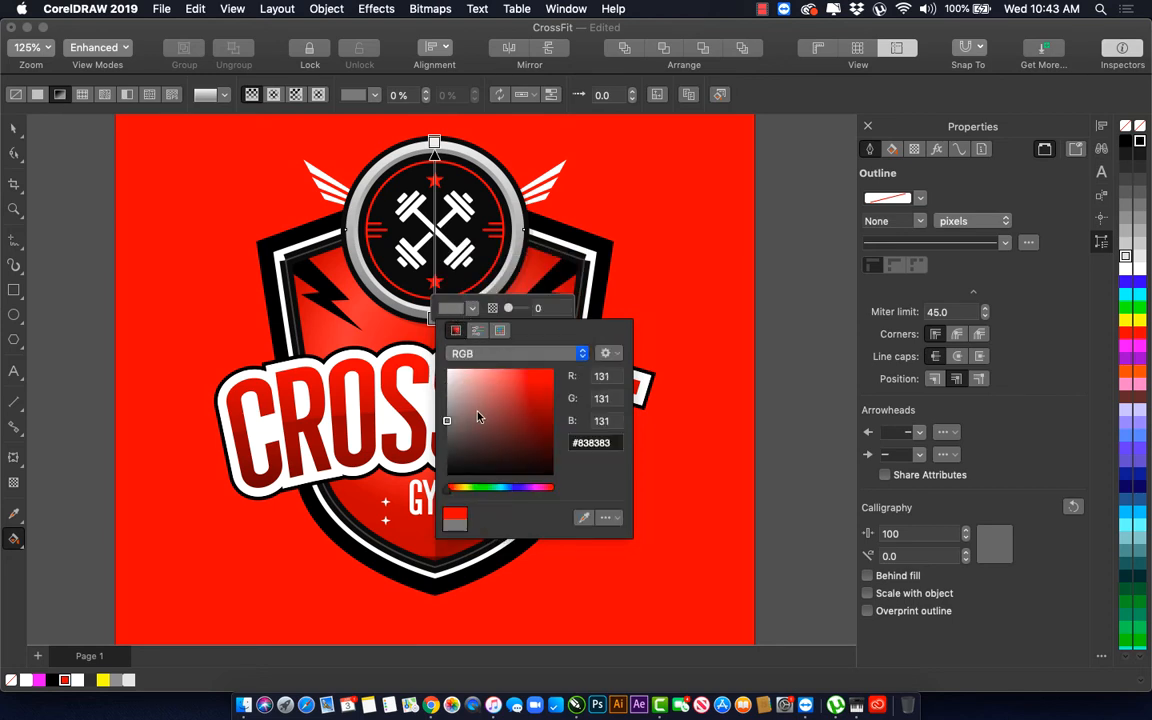
{"action": "left_click", "coordinate": [418, 270]}
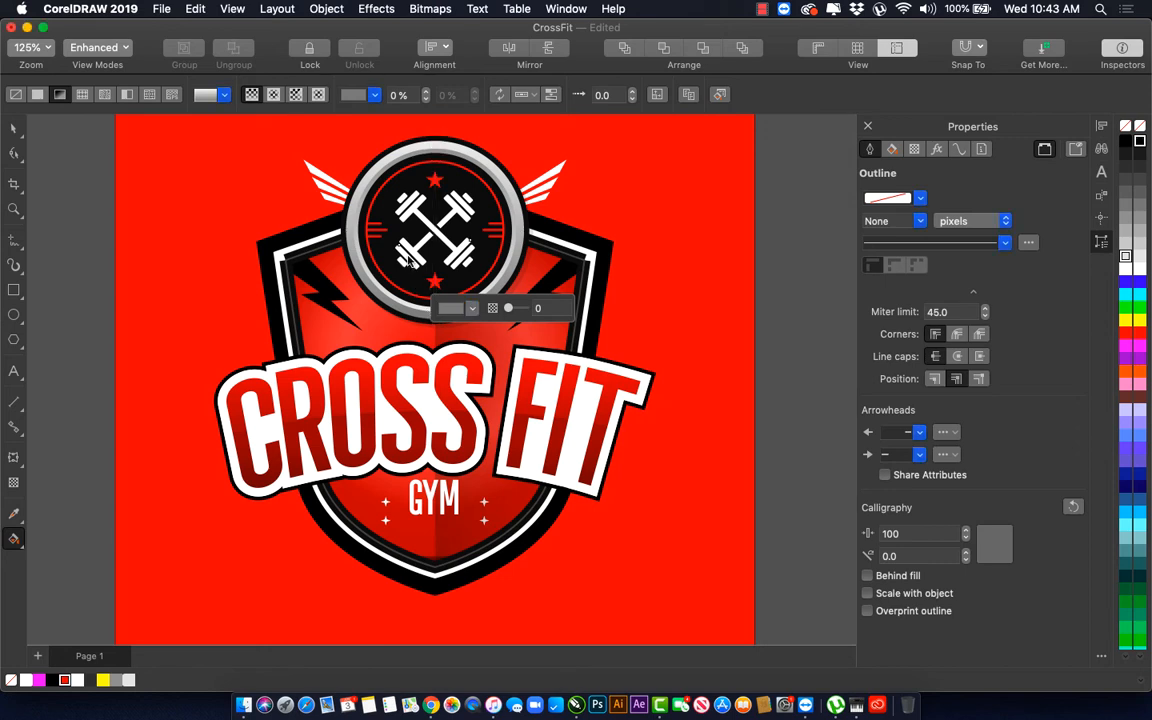
Step: Fill the crossed dumbbells red and the badge's thin ring with its side lines white
{"action": "key", "text": "space"}
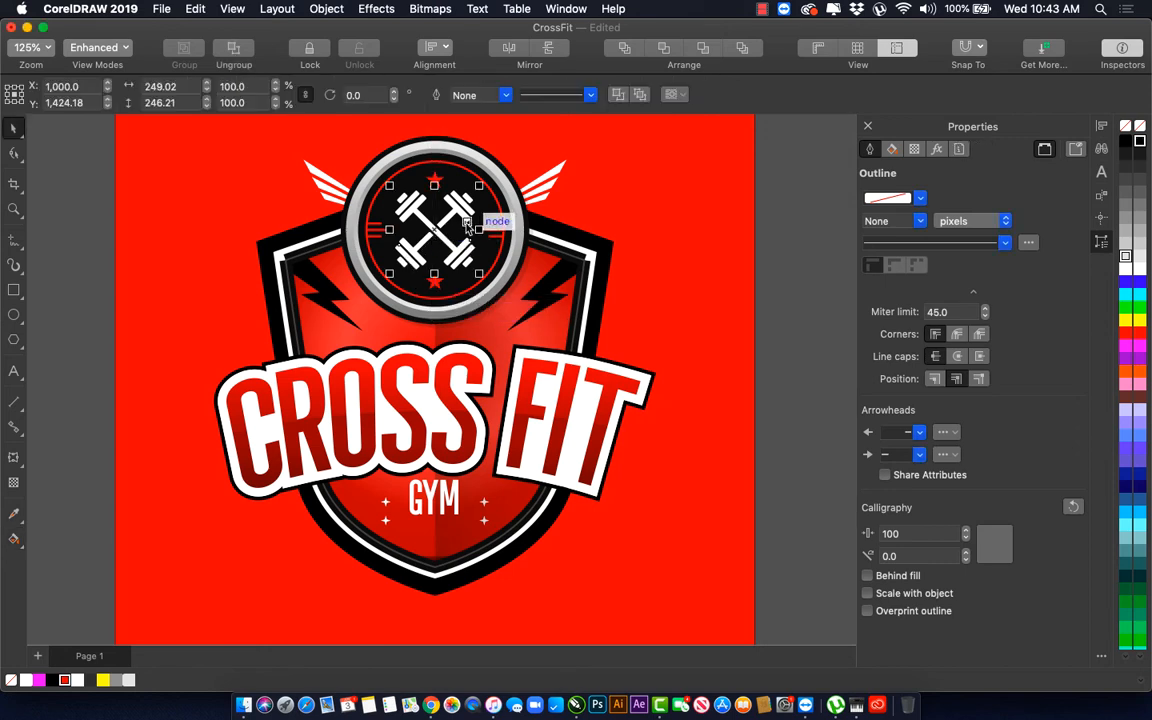
{"action": "left_click", "coordinate": [64, 681]}
{"action": "left_click", "coordinate": [375, 229]}
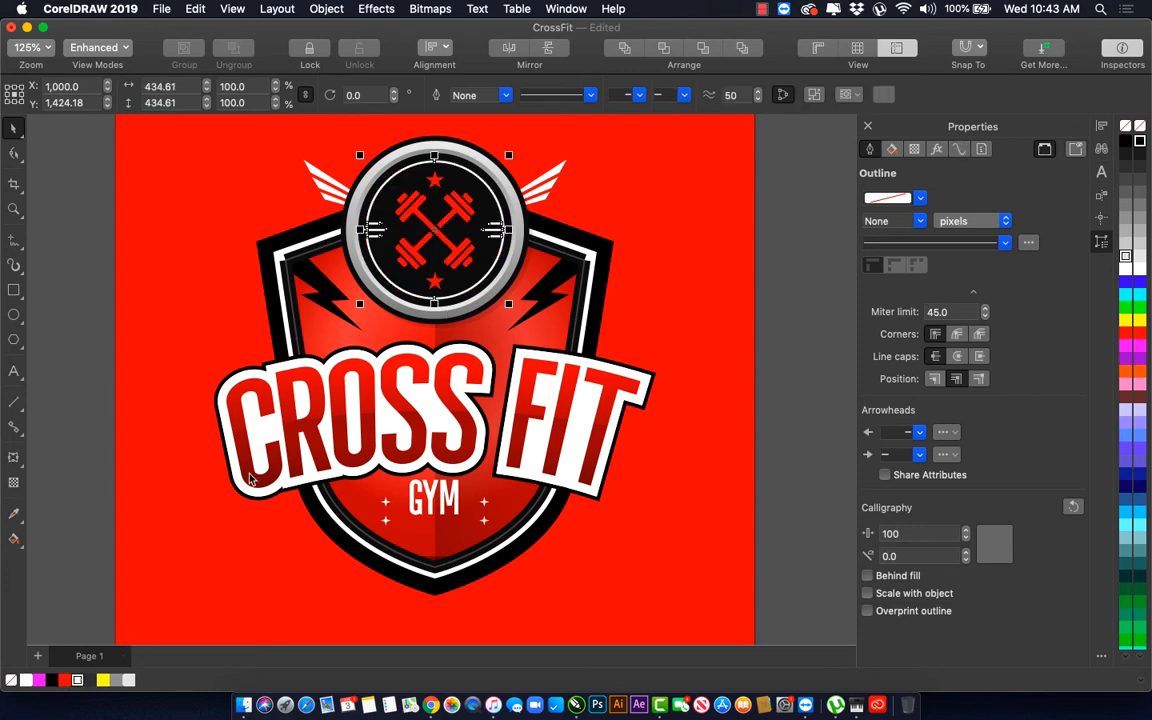
{"action": "scroll", "coordinate": [250, 455], "scroll_direction": "down", "scroll_amount": 3}
{"action": "left_click", "coordinate": [174, 371]}
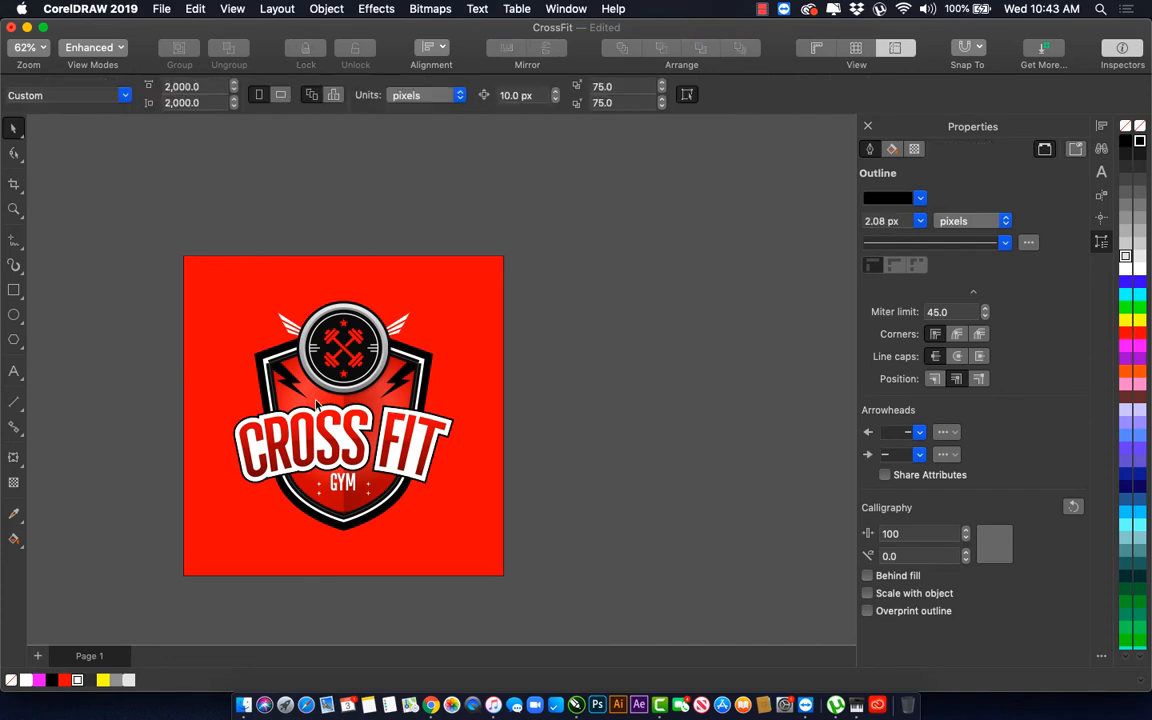
Step: Recolour the thin grey line inside the shield's dark inner border red
{"action": "scroll", "coordinate": [348, 371], "scroll_direction": "up", "scroll_amount": 5}
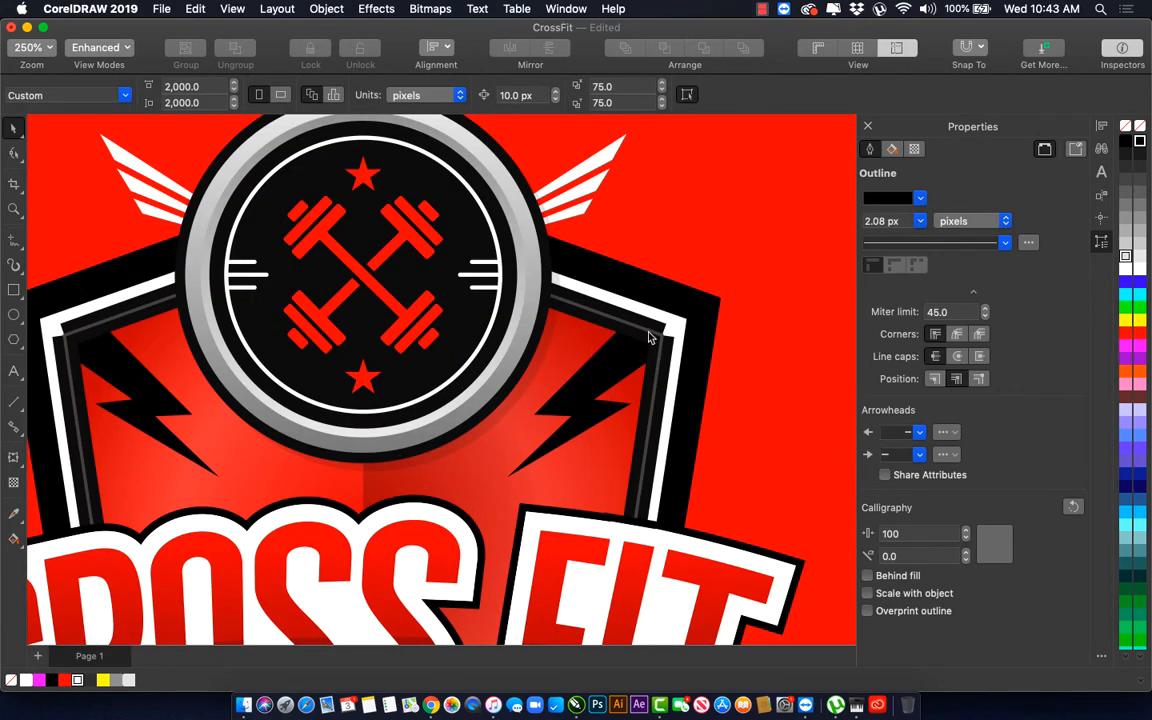
{"action": "left_click", "coordinate": [656, 329]}
{"action": "scroll", "coordinate": [656, 329], "scroll_direction": "up", "scroll_amount": 3}
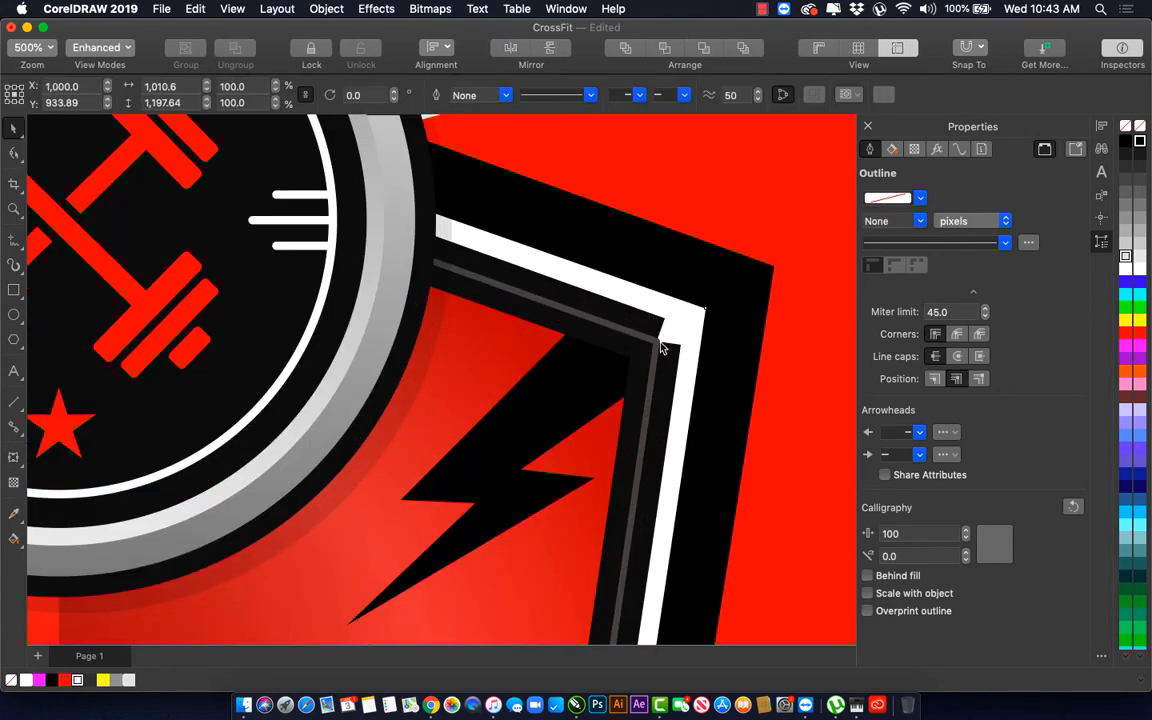
{"action": "left_click", "coordinate": [650, 331]}
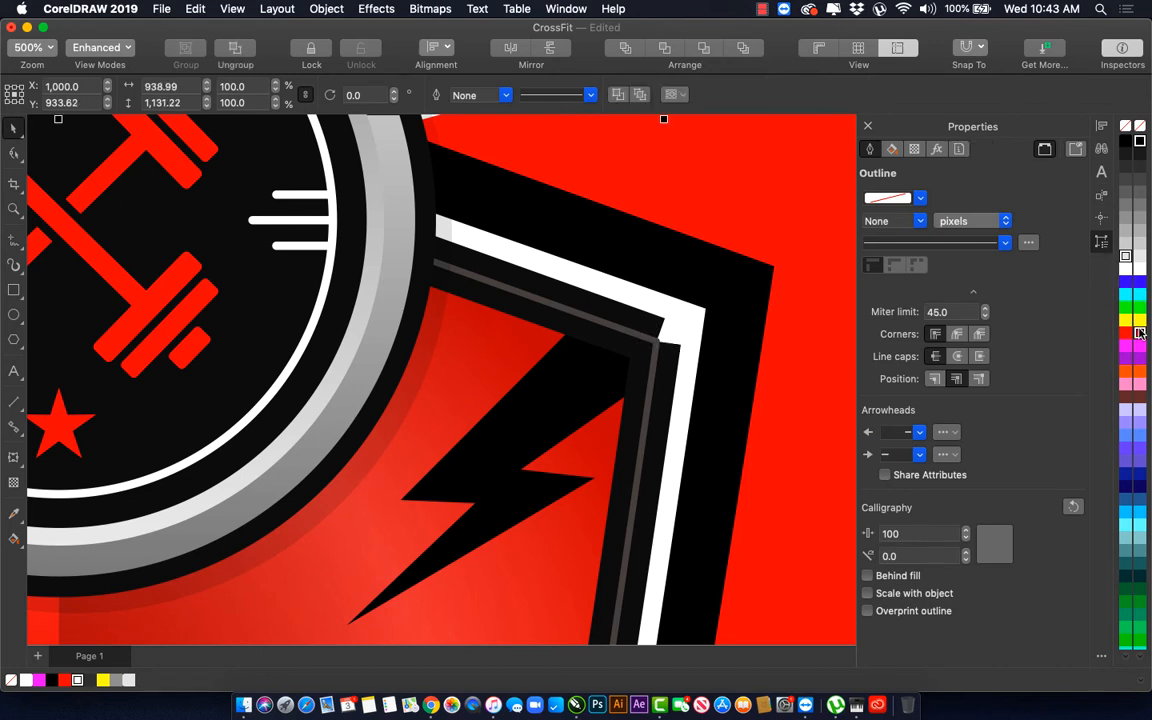
{"action": "right_click", "coordinate": [1139, 333]}
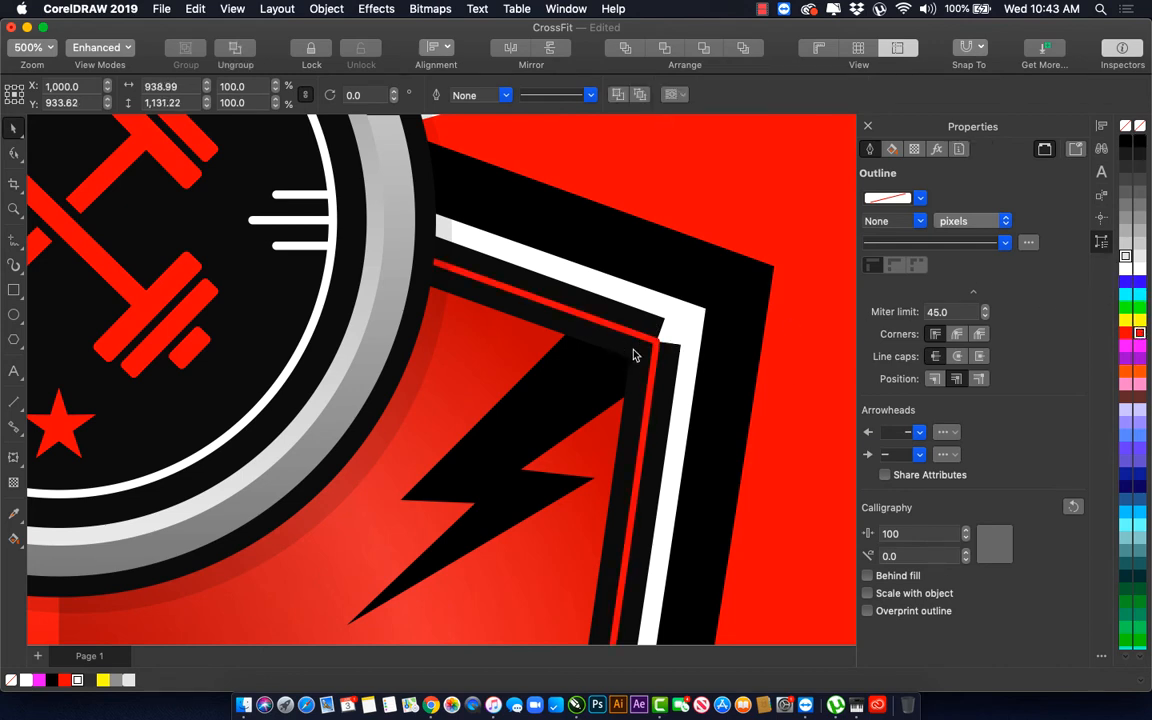
Step: Reshape the dark inner border's upper-right corner by moving its nodes outward to close the notch against the white border
{"action": "key", "text": "F10"}
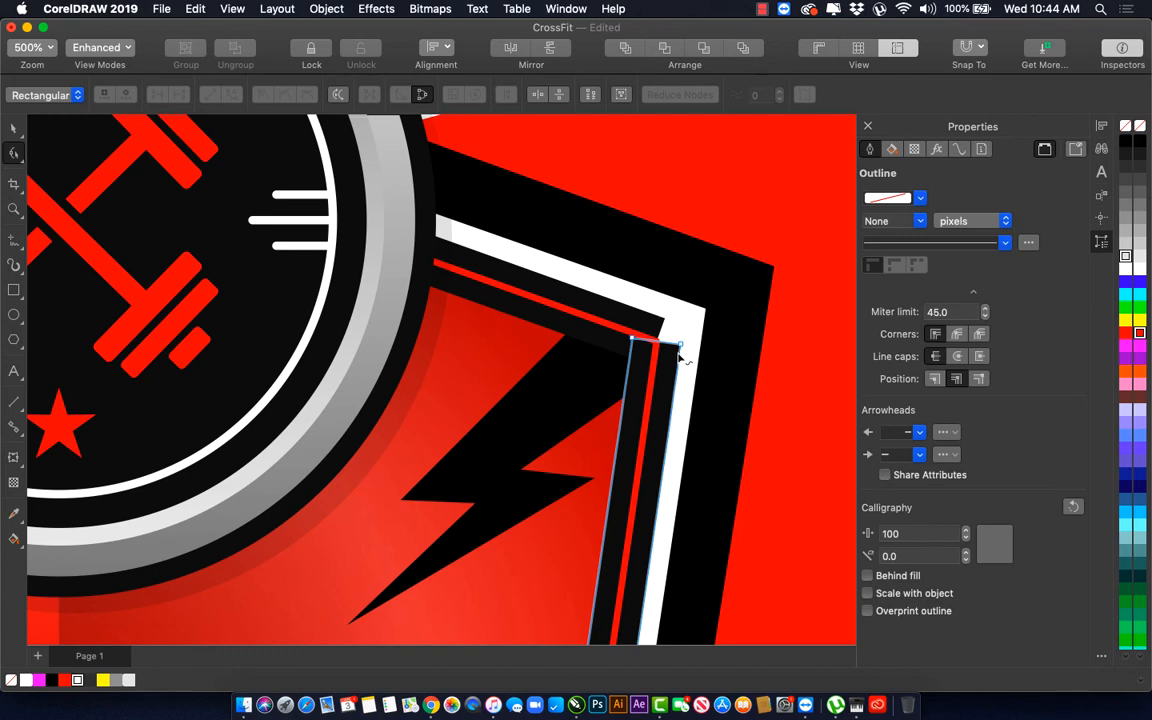
{"action": "left_click", "coordinate": [679, 354]}
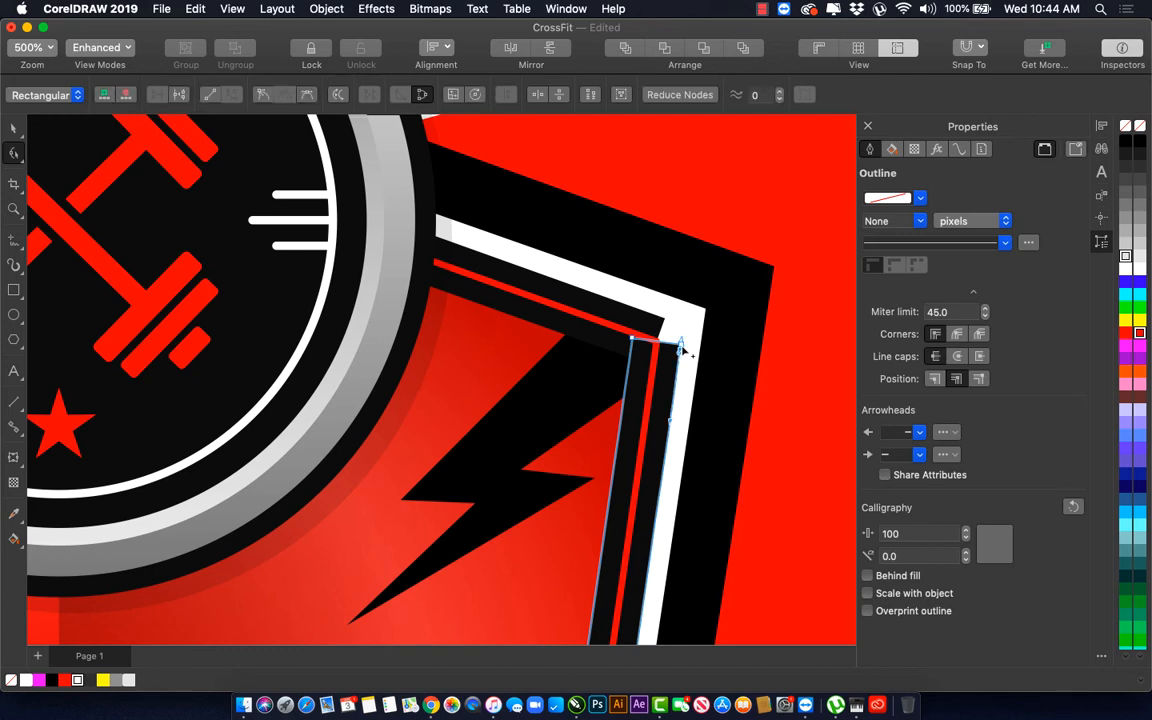
{"action": "mouse_move", "coordinate": [681, 347]}
{"action": "left_mouse_down"}
{"action": "mouse_move", "coordinate": [700, 327]}
{"action": "mouse_move", "coordinate": [694, 309]}
{"action": "mouse_move", "coordinate": [664, 368]}
{"action": "mouse_move", "coordinate": [683, 428]}
{"action": "mouse_move", "coordinate": [688, 327]}
{"action": "left_mouse_up"}
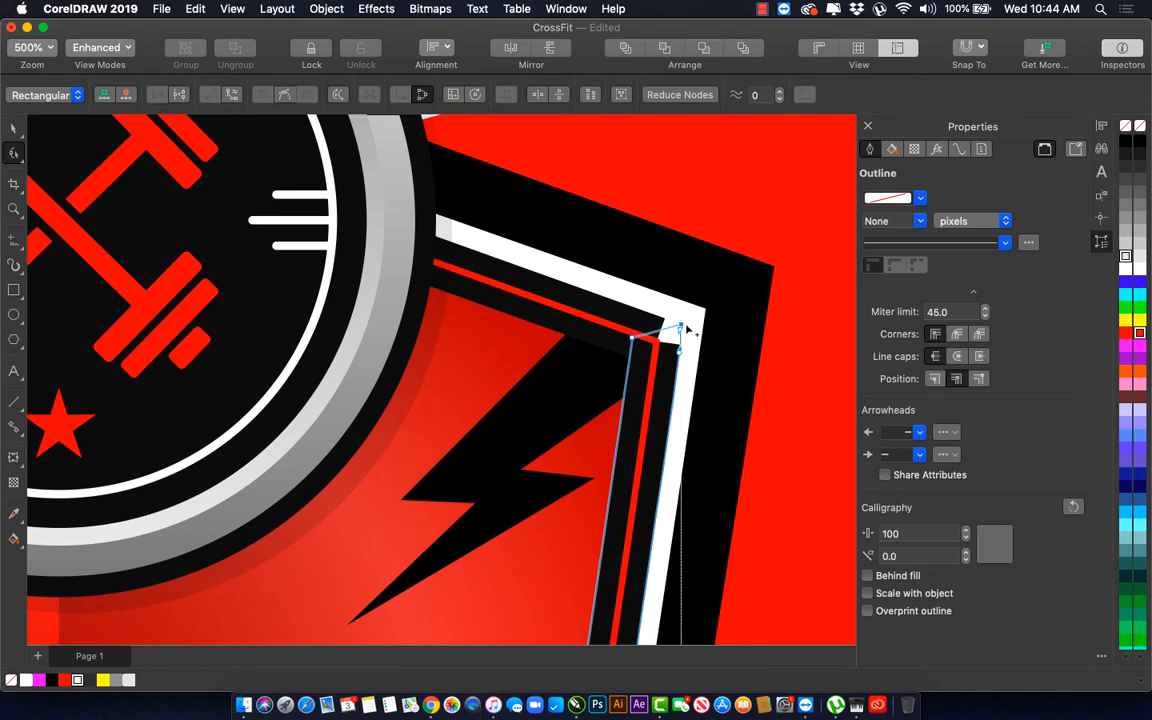
{"action": "scroll", "coordinate": [688, 327], "scroll_direction": "up", "scroll_amount": 3}
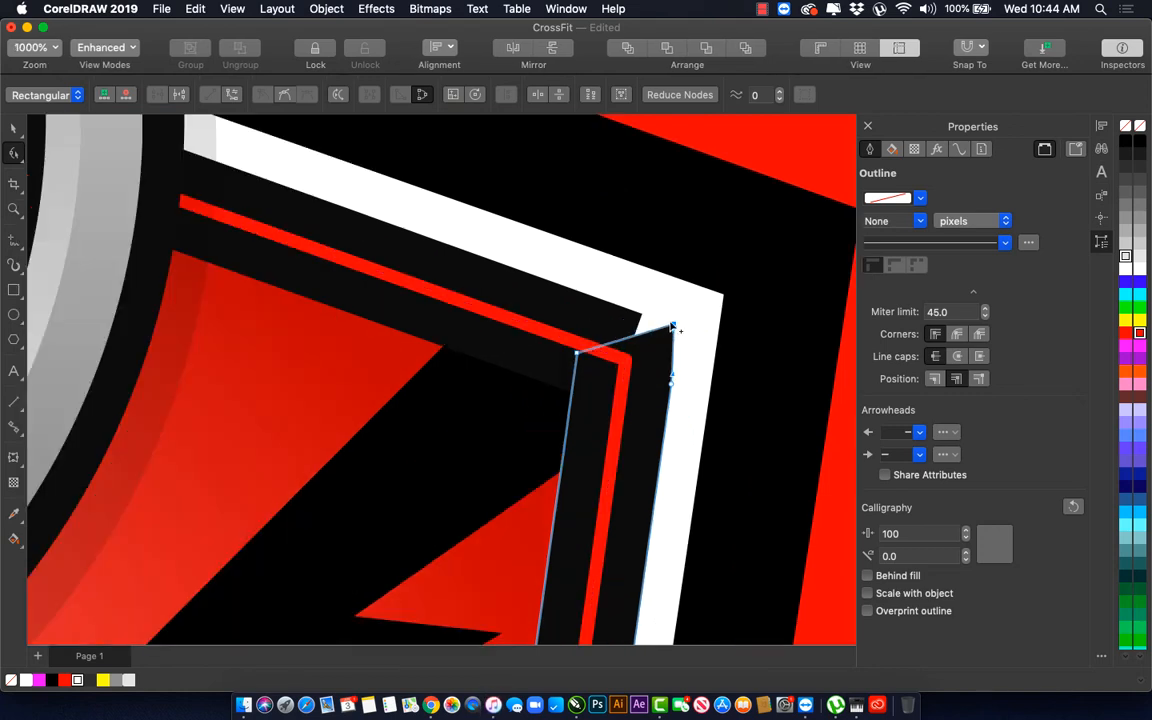
{"action": "mouse_move", "coordinate": [672, 327]}
{"action": "left_mouse_down"}
{"action": "mouse_move", "coordinate": [666, 391]}
{"action": "mouse_move", "coordinate": [675, 370]}
{"action": "mouse_move", "coordinate": [638, 320]}
{"action": "mouse_move", "coordinate": [698, 319]}
{"action": "mouse_move", "coordinate": [671, 380]}
{"action": "mouse_move", "coordinate": [682, 325]}
{"action": "left_mouse_up"}
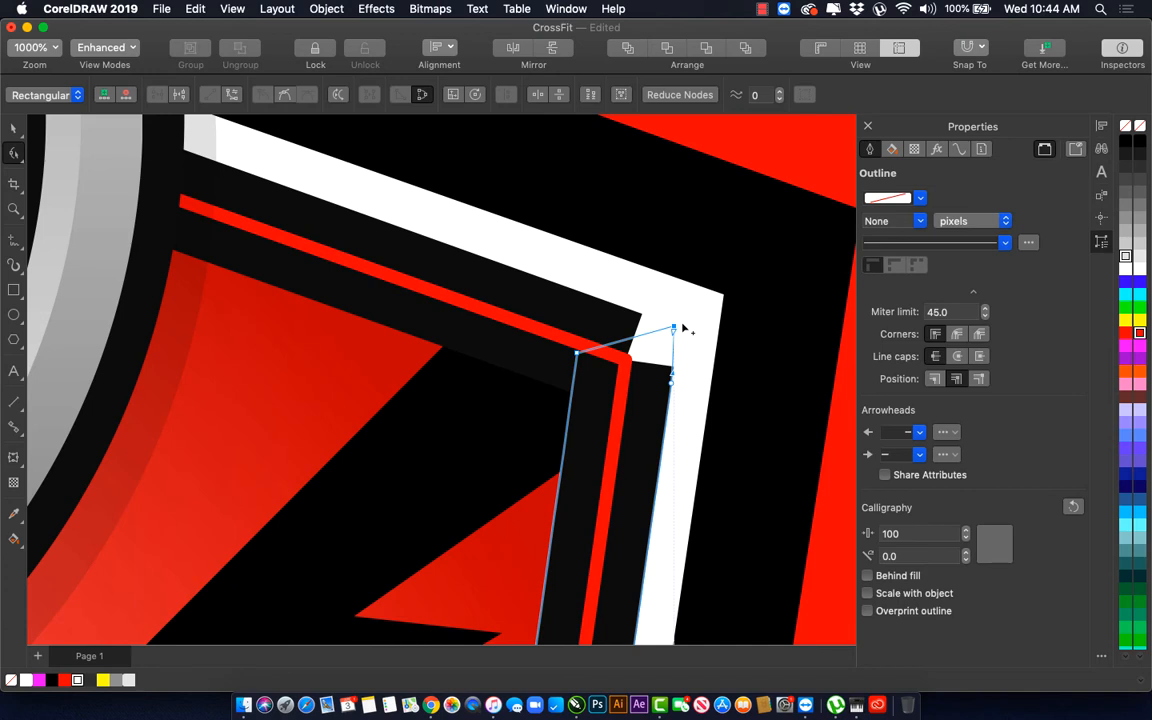
{"action": "double_click", "coordinate": [576, 371]}
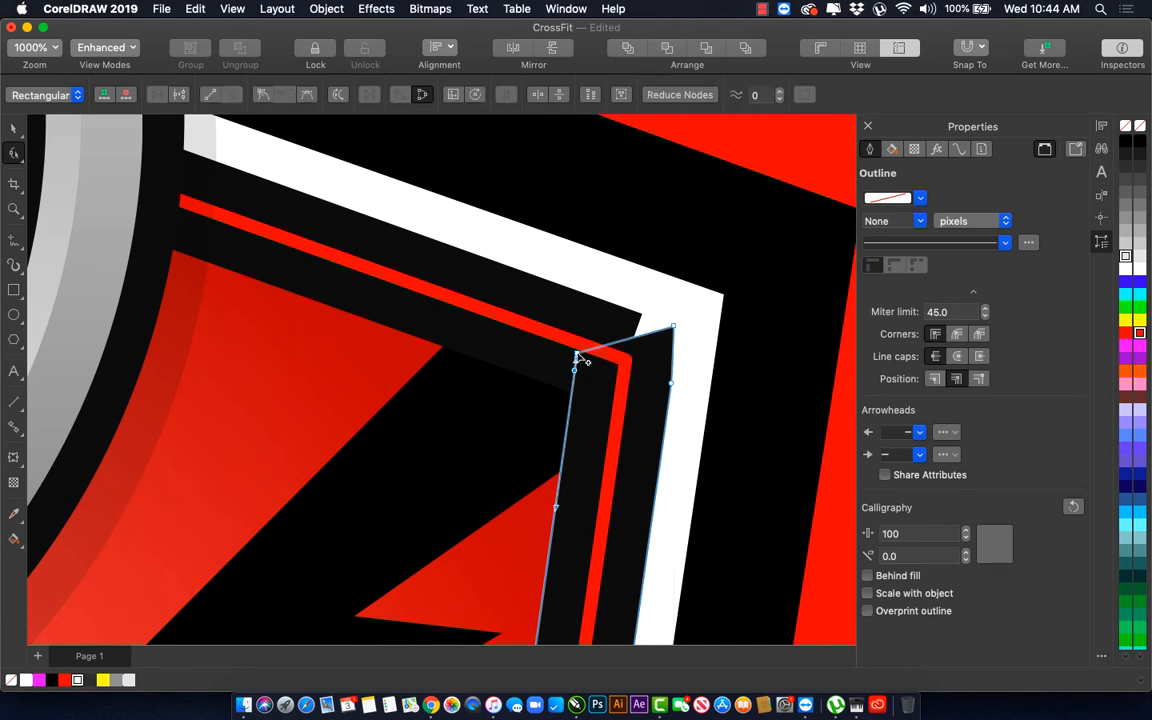
{"action": "left_click_drag", "start_coordinate": [578, 357], "coordinate": [588, 299]}
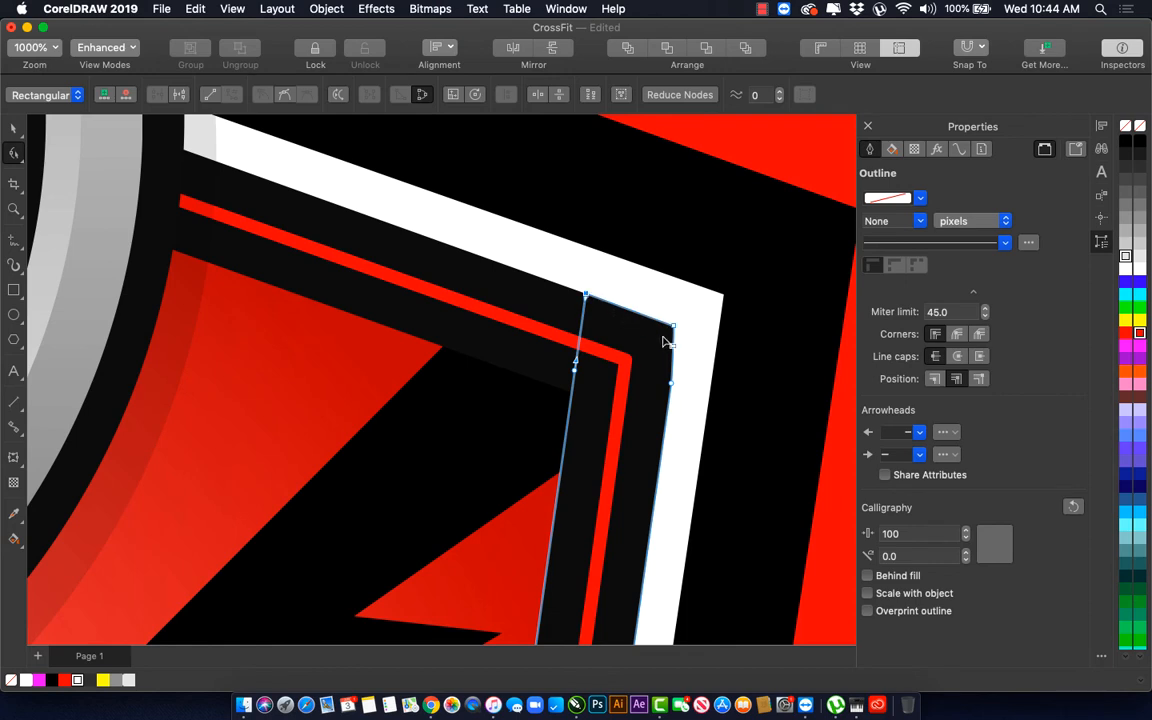
{"action": "left_click", "coordinate": [669, 385]}
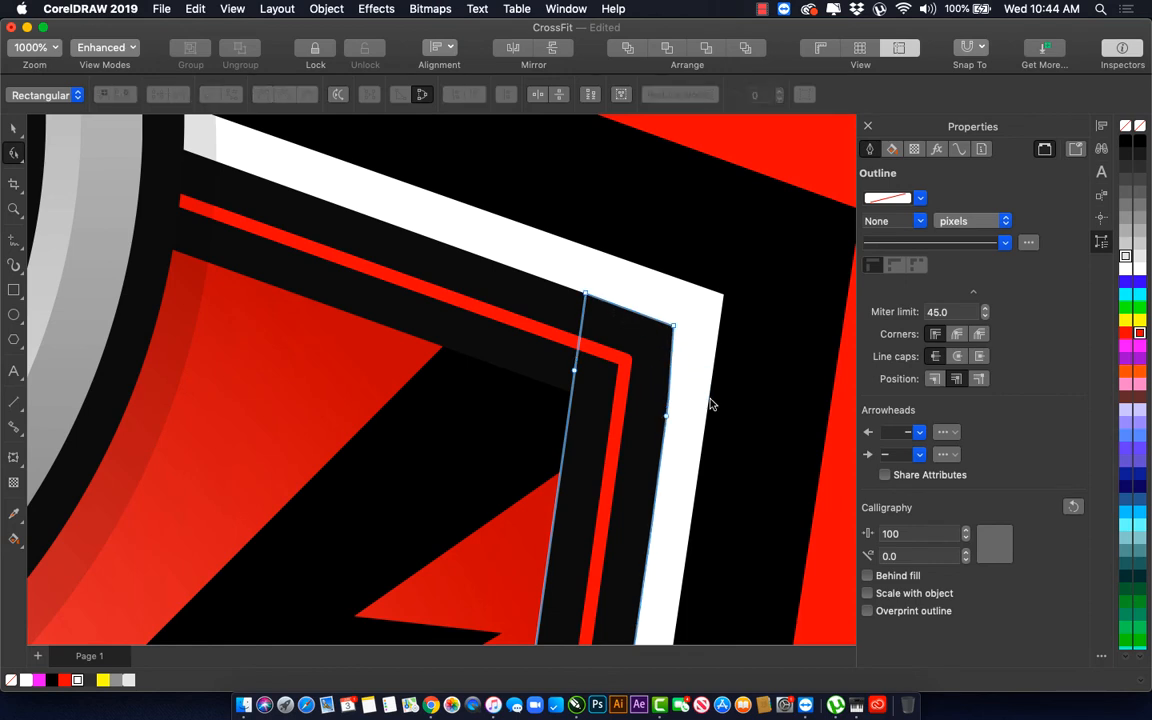
{"action": "key", "text": "space"}
Step: Reshape the dark inner border's upper-left corner by adding nodes along its edges and moving the two corner nodes outward to close the notch
{"action": "key", "text": "h"}
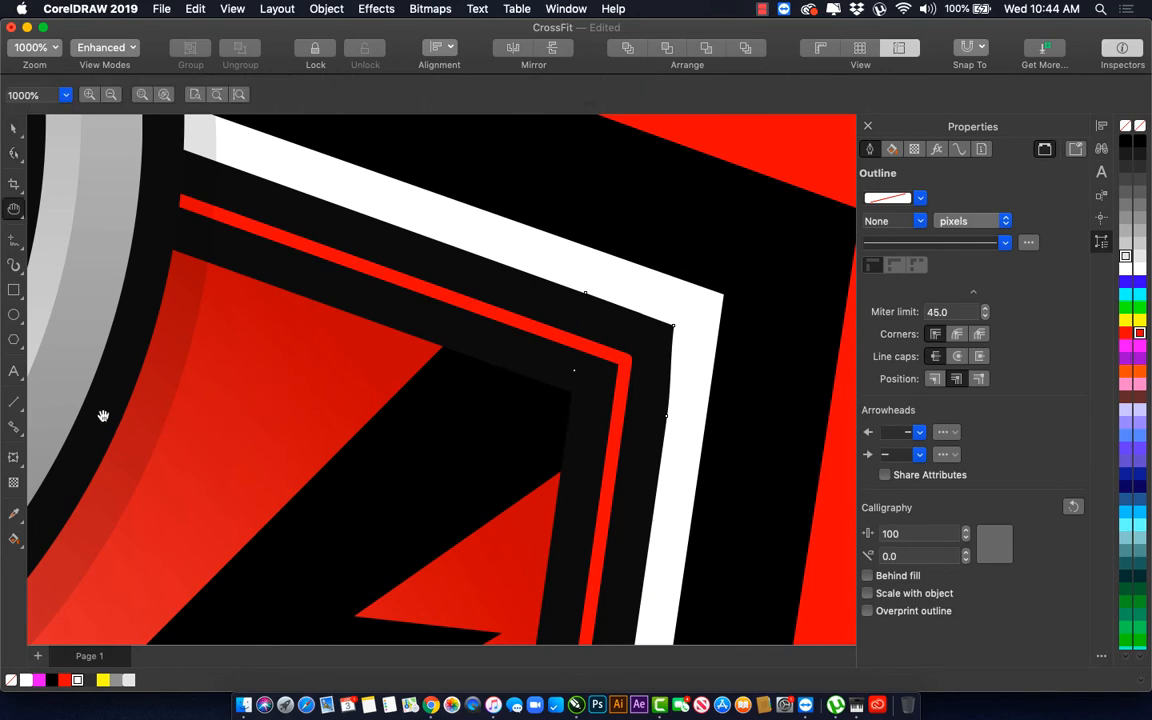
{"action": "left_click_drag", "start_coordinate": [103, 416], "coordinate": [663, 478]}
{"action": "left_click_drag", "start_coordinate": [200, 445], "coordinate": [443, 431]}
{"action": "left_click_drag", "start_coordinate": [290, 440], "coordinate": [573, 425]}
{"action": "left_click_drag", "start_coordinate": [397, 432], "coordinate": [700, 418]}
{"action": "left_click_drag", "start_coordinate": [352, 424], "coordinate": [570, 444]}
{"action": "left_click_drag", "start_coordinate": [368, 437], "coordinate": [692, 491]}
{"action": "left_click_drag", "start_coordinate": [421, 478], "coordinate": [722, 450]}
{"action": "key", "text": "space"}
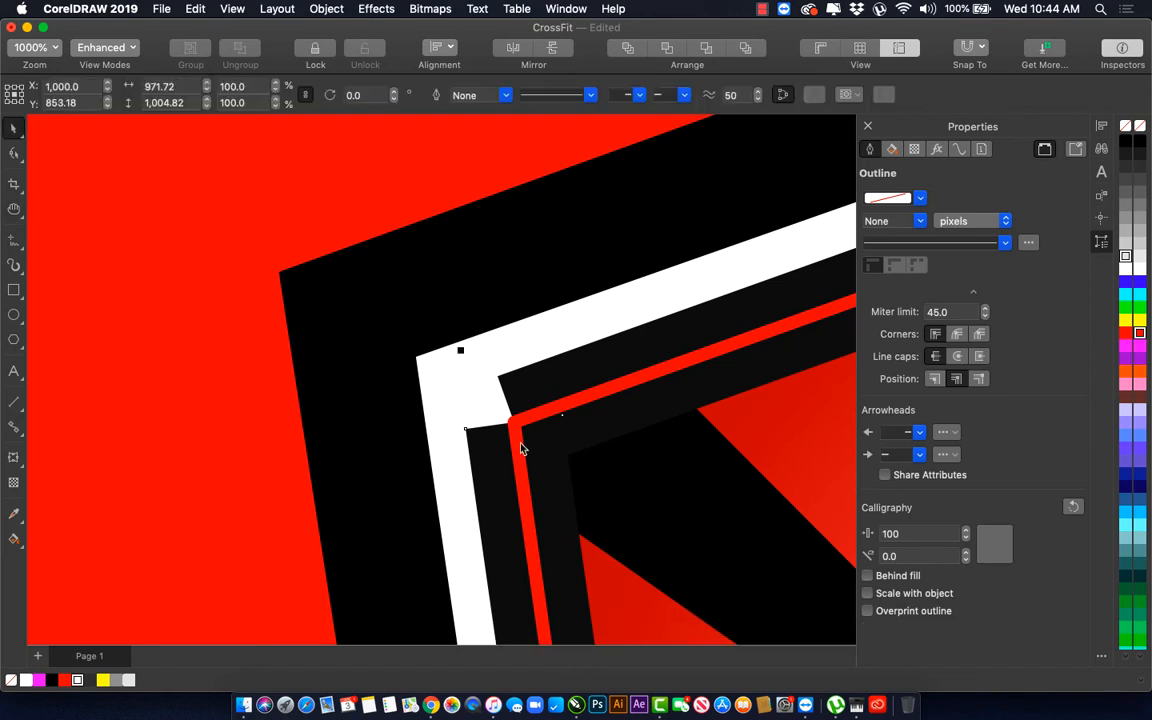
{"action": "key", "text": "F10"}
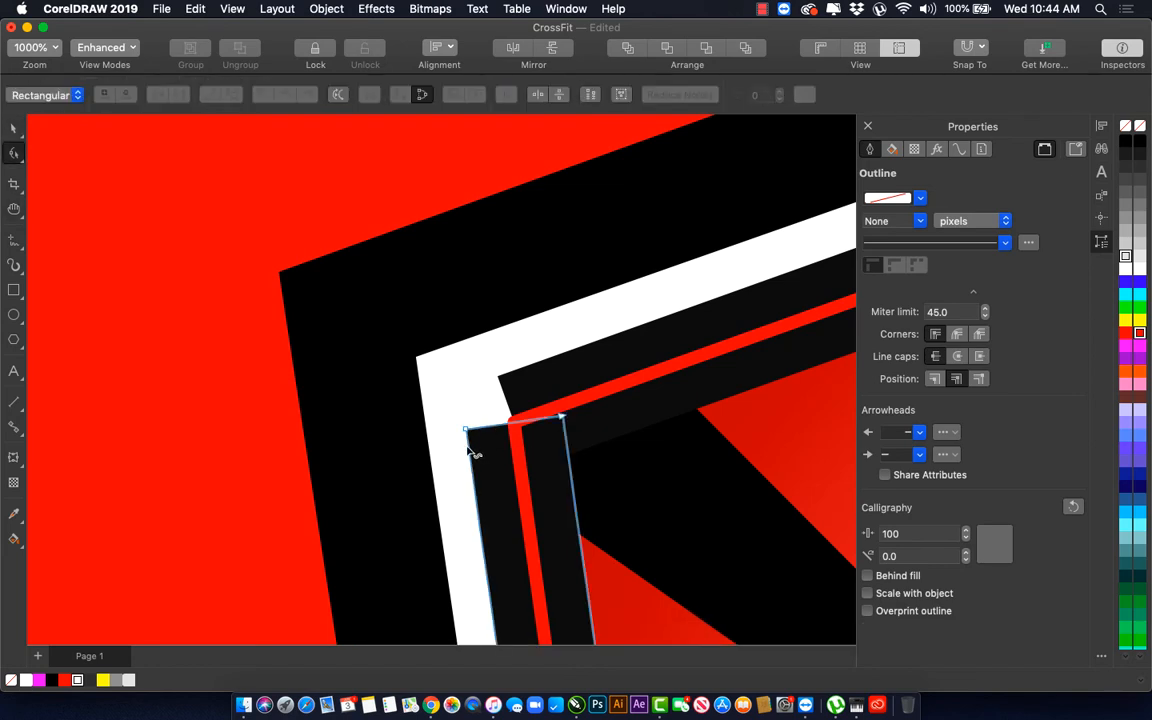
{"action": "left_click", "coordinate": [471, 452]}
{"action": "left_click", "coordinate": [561, 416]}
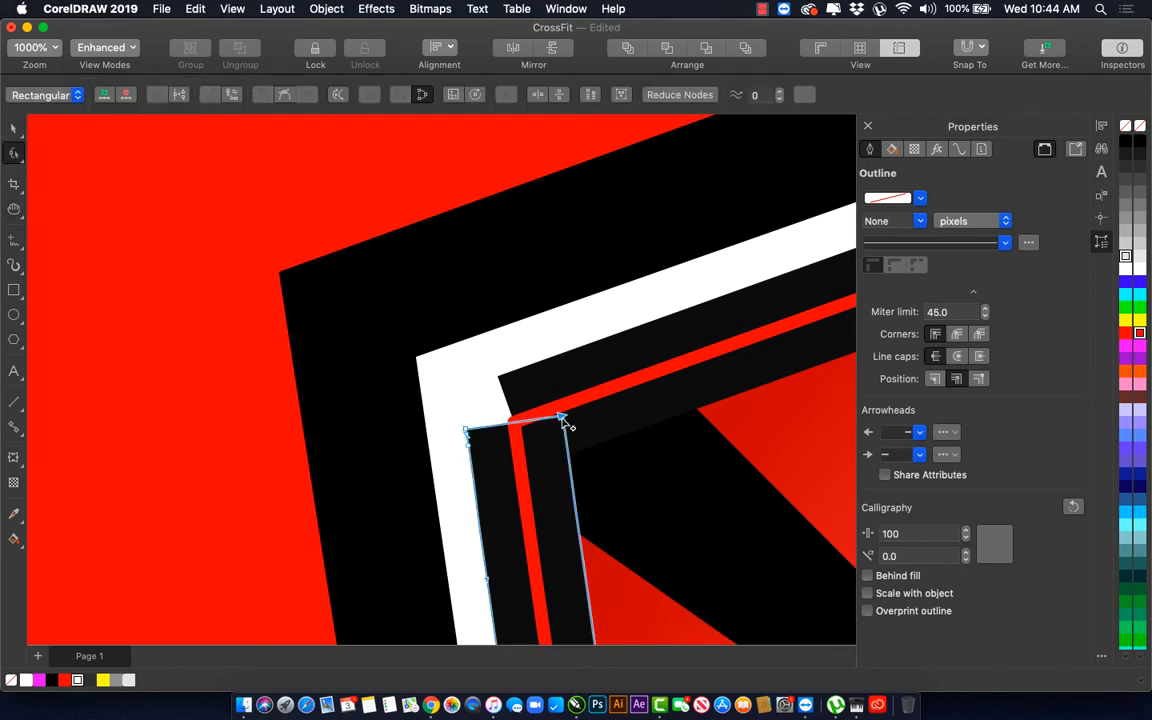
{"action": "left_click", "coordinate": [567, 437]}
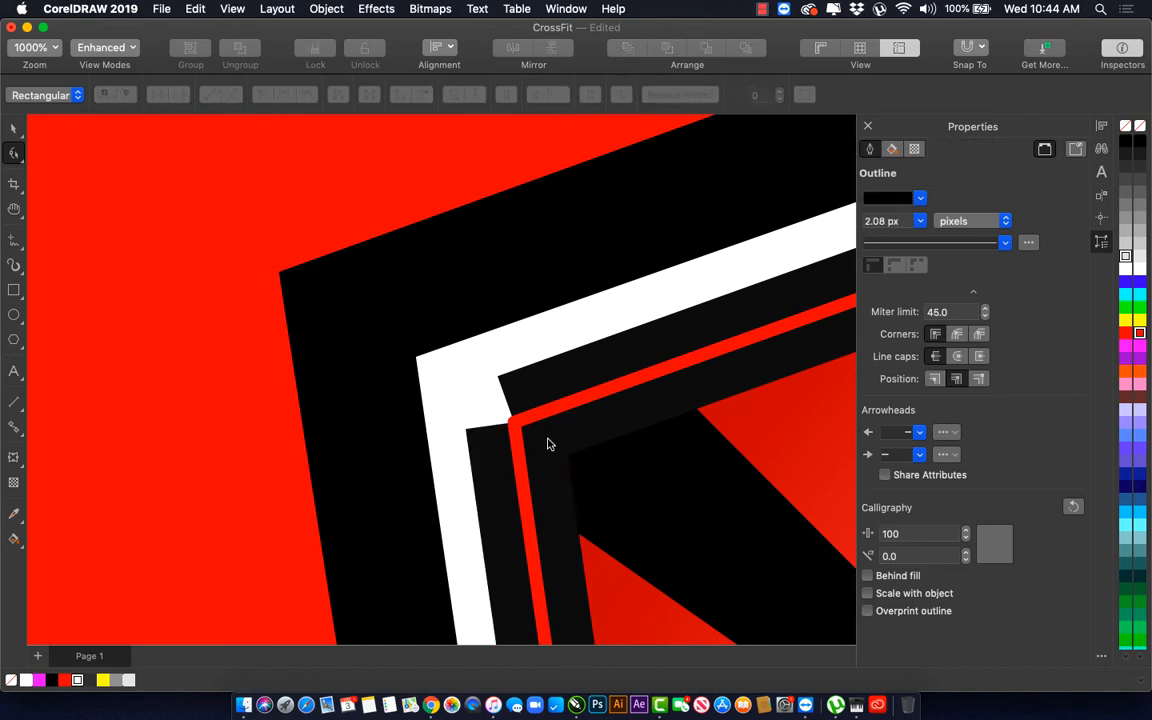
{"action": "left_click", "coordinate": [547, 439]}
{"action": "left_click", "coordinate": [565, 434]}
{"action": "left_click_drag", "start_coordinate": [563, 419], "coordinate": [550, 357]}
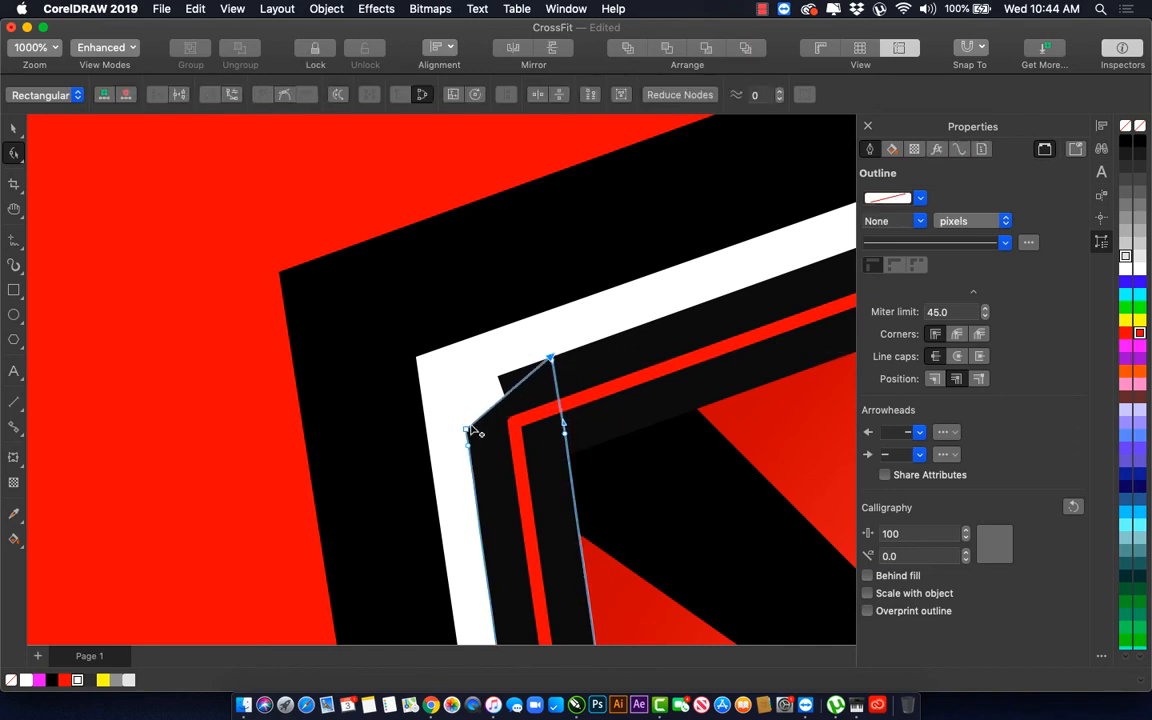
{"action": "left_click_drag", "start_coordinate": [467, 431], "coordinate": [456, 392]}
Step: Fine-tune the upper-left corner nodes of the dark inner border so its edges line up with the white border
{"action": "scroll", "coordinate": [463, 411], "scroll_direction": "up", "scroll_amount": 2}
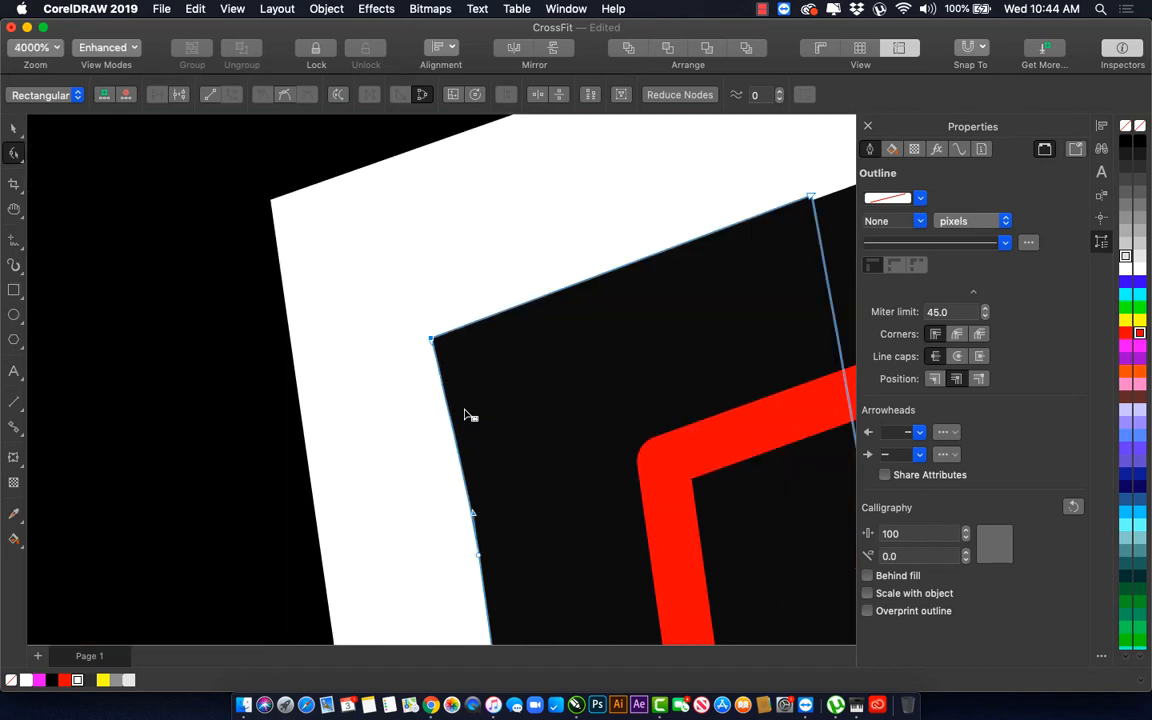
{"action": "left_click_drag", "start_coordinate": [432, 341], "coordinate": [447, 345]}
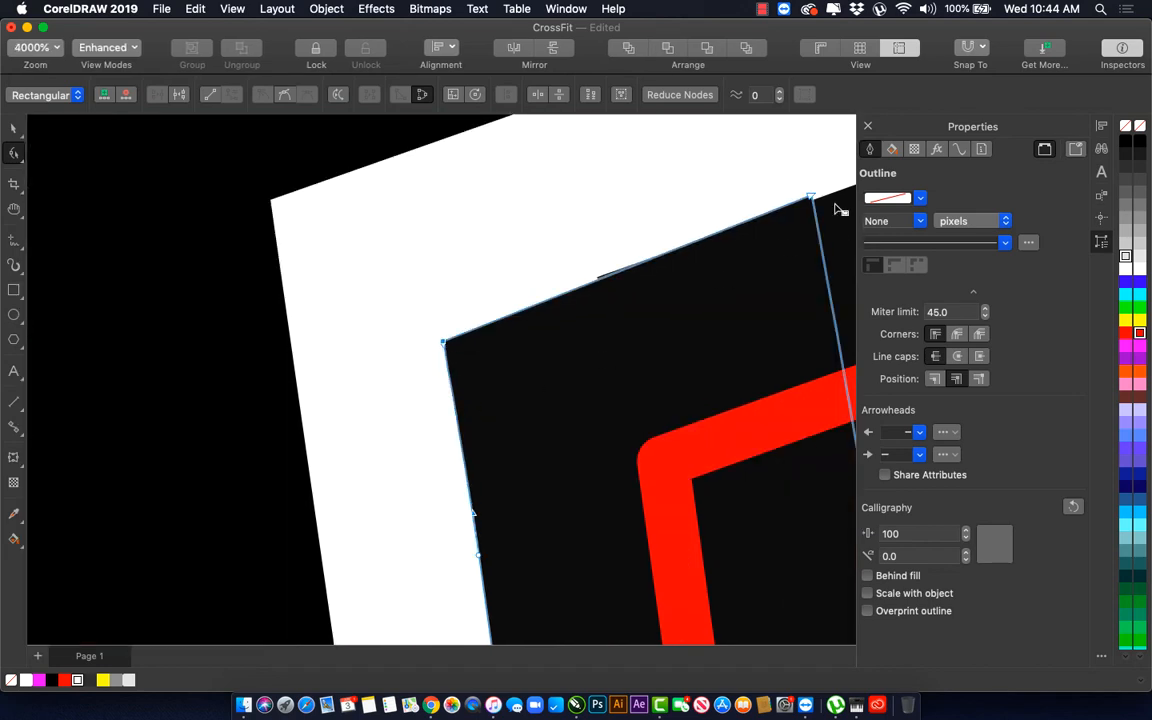
{"action": "left_click_drag", "start_coordinate": [811, 197], "coordinate": [784, 212]}
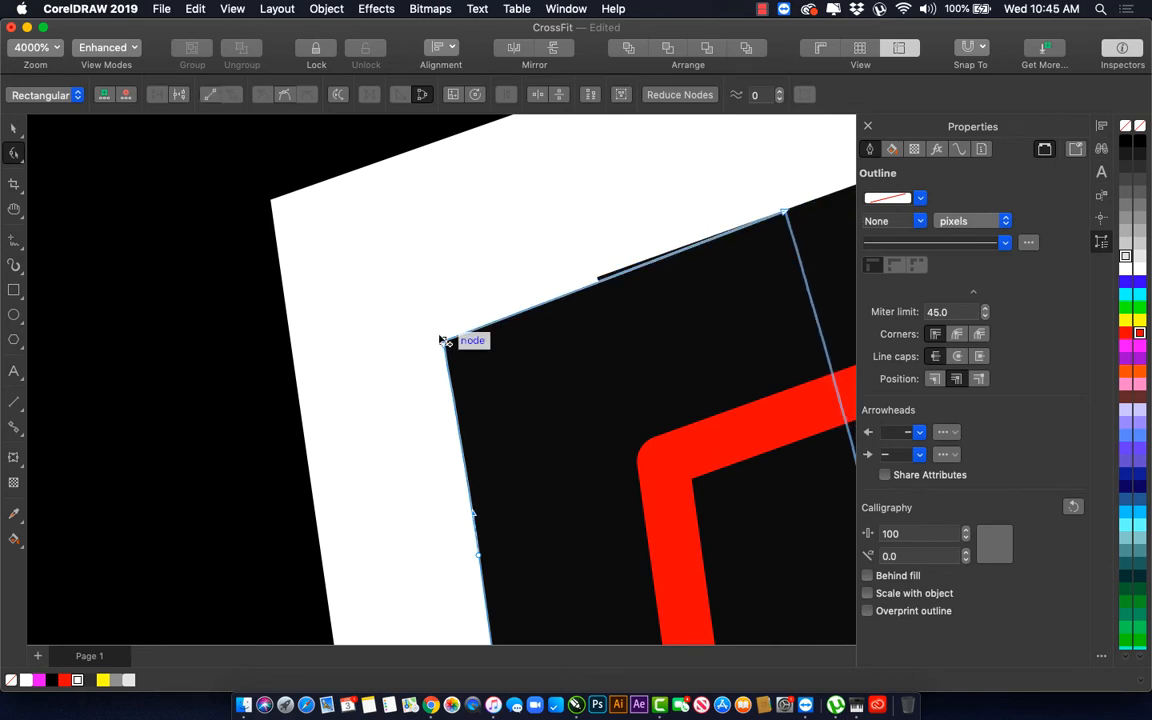
{"action": "left_click_drag", "start_coordinate": [443, 341], "coordinate": [442, 336]}
{"action": "scroll", "coordinate": [440, 334], "scroll_direction": "down", "scroll_amount": 2}
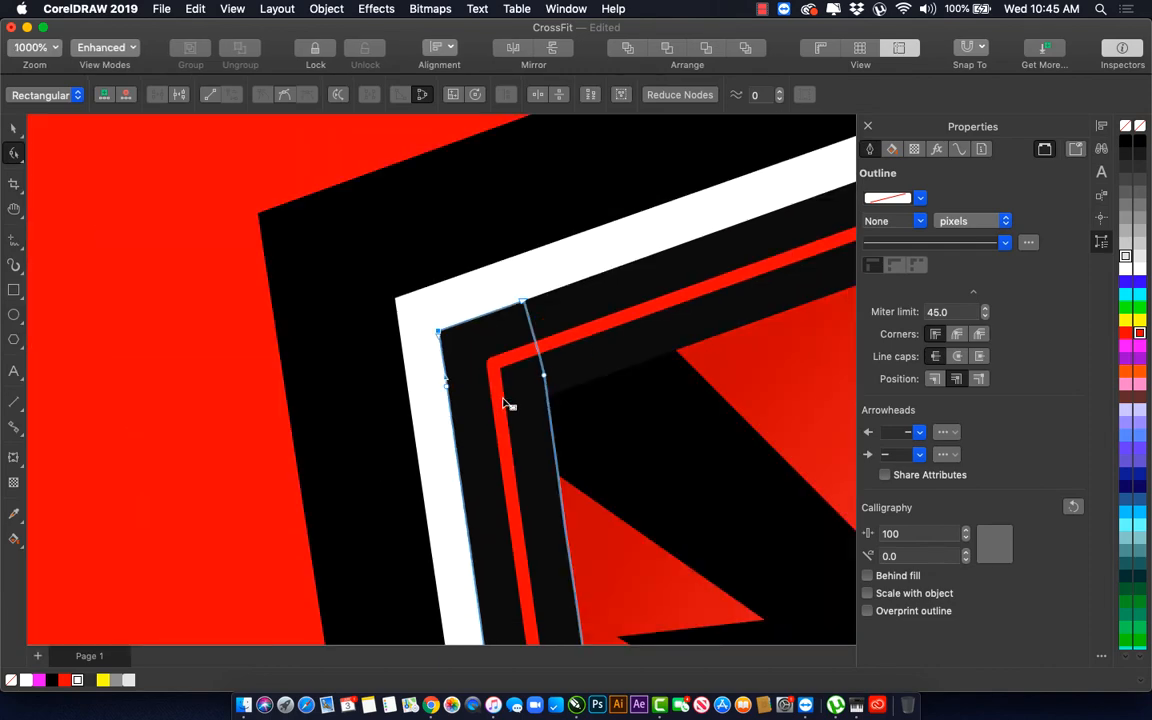
{"action": "scroll", "coordinate": [505, 403], "scroll_direction": "down", "scroll_amount": 10}
{"action": "key", "text": "space"}
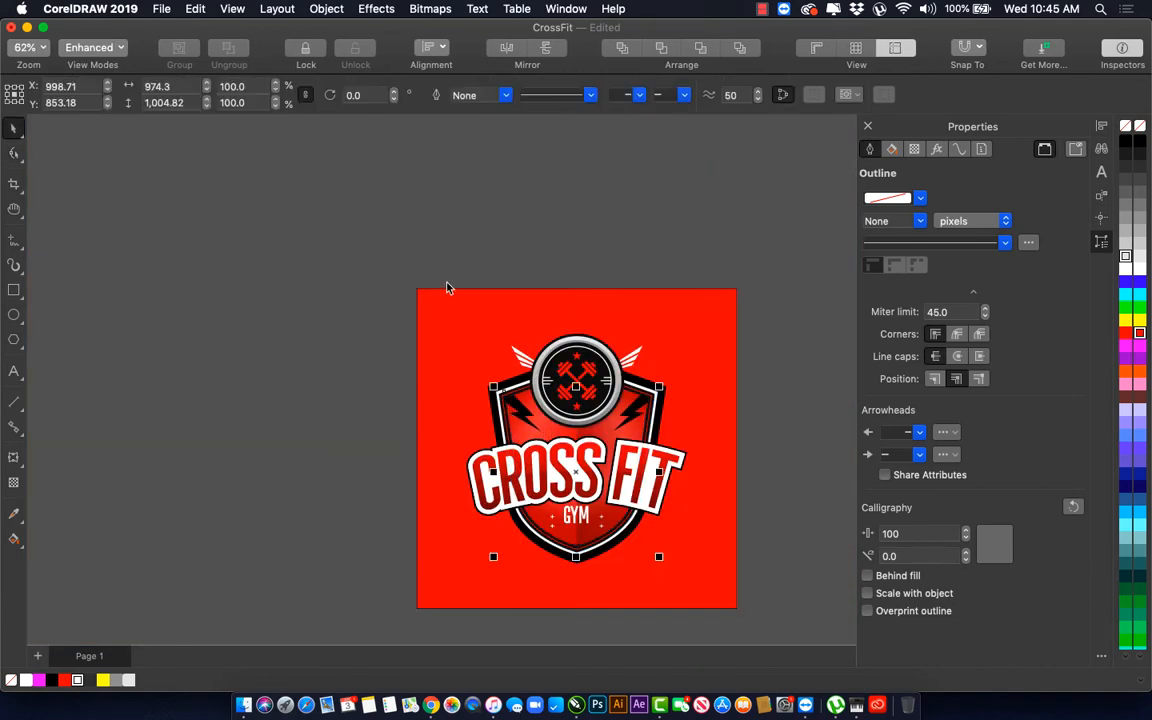
Step: Fill the round badge's dark inner disc behind the dumbbells with pure black
{"action": "left_click_drag", "start_coordinate": [387, 285], "coordinate": [440, 205]}
{"action": "left_click", "coordinate": [596, 356]}
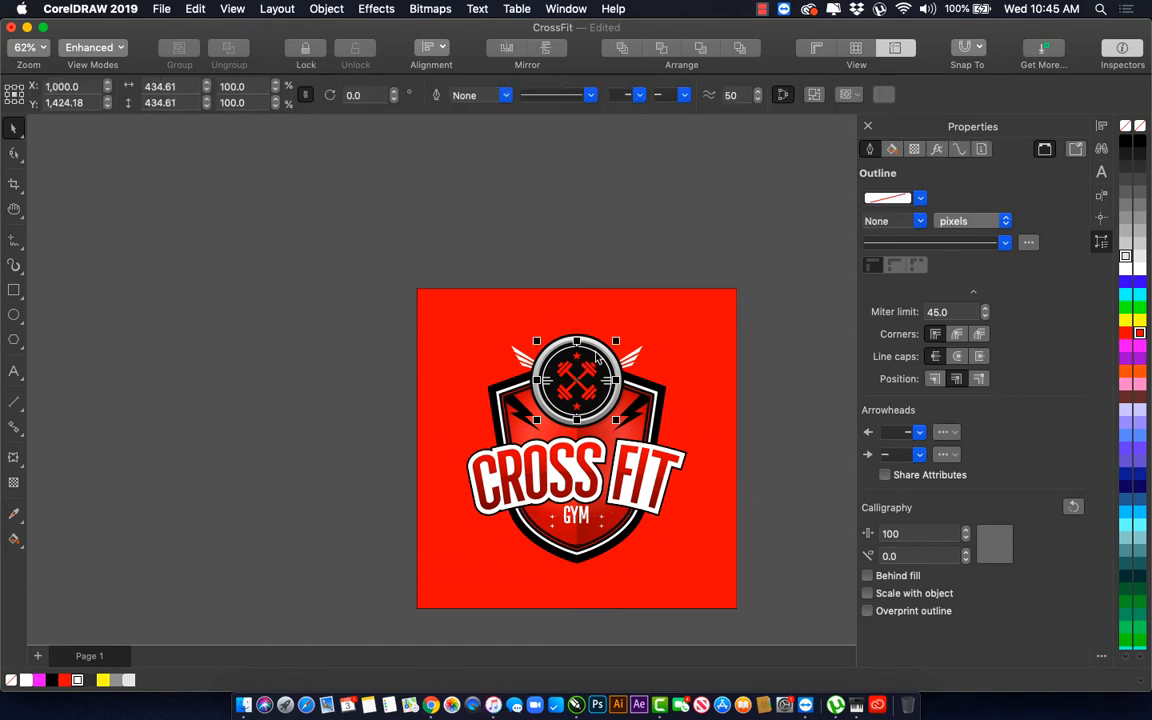
{"action": "scroll", "coordinate": [596, 357], "scroll_direction": "up", "scroll_amount": 10}
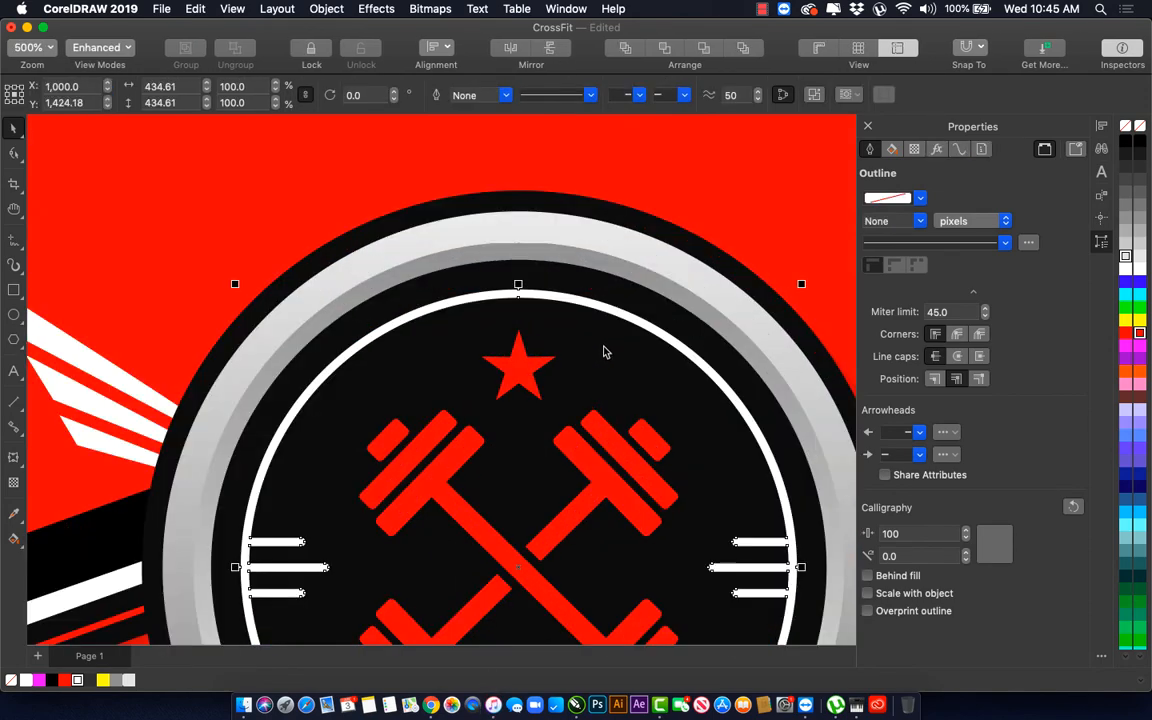
{"action": "left_click", "coordinate": [545, 262]}
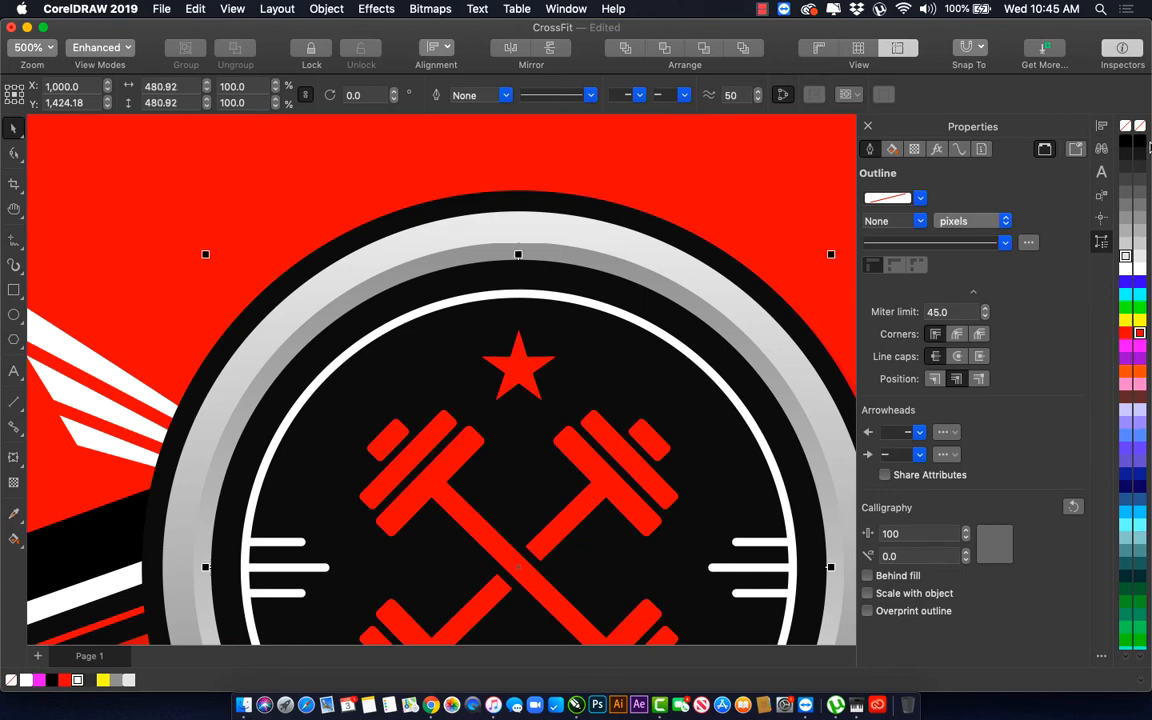
{"action": "scroll", "coordinate": [676, 289], "scroll_direction": "down", "scroll_amount": 3}
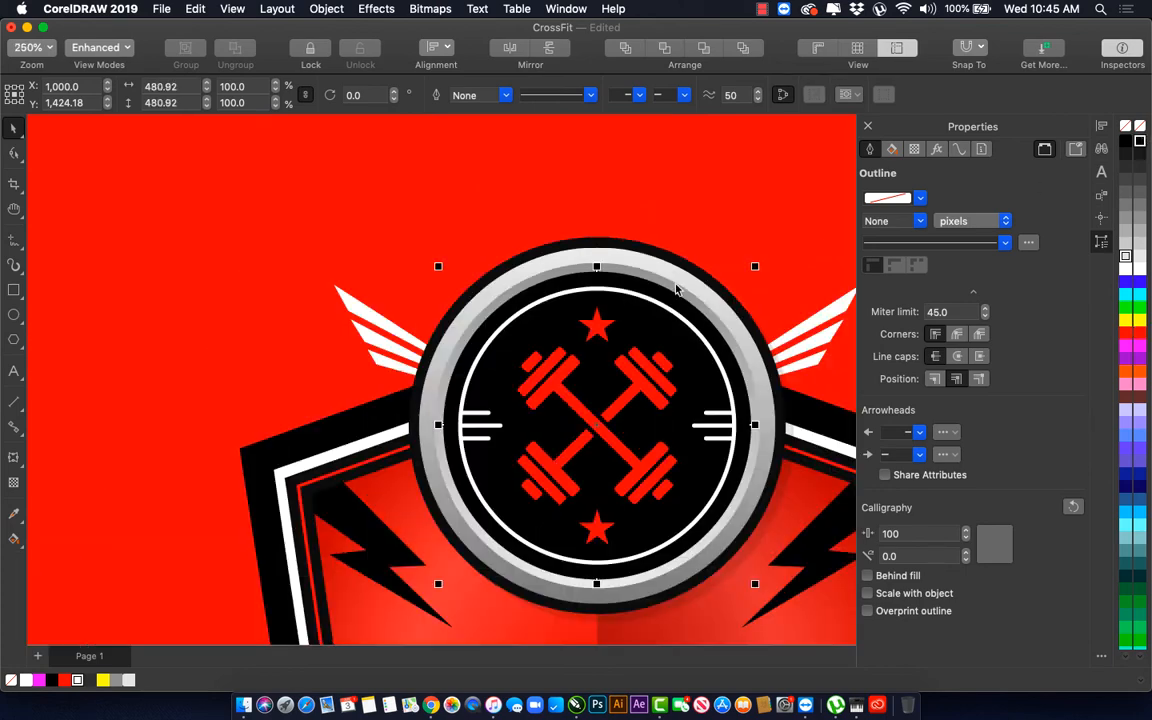
Step: Recolour the shield's thick outer black border white
{"action": "scroll", "coordinate": [676, 289], "scroll_direction": "down", "scroll_amount": 6}
{"action": "left_click_drag", "start_coordinate": [464, 201], "coordinate": [808, 535]}
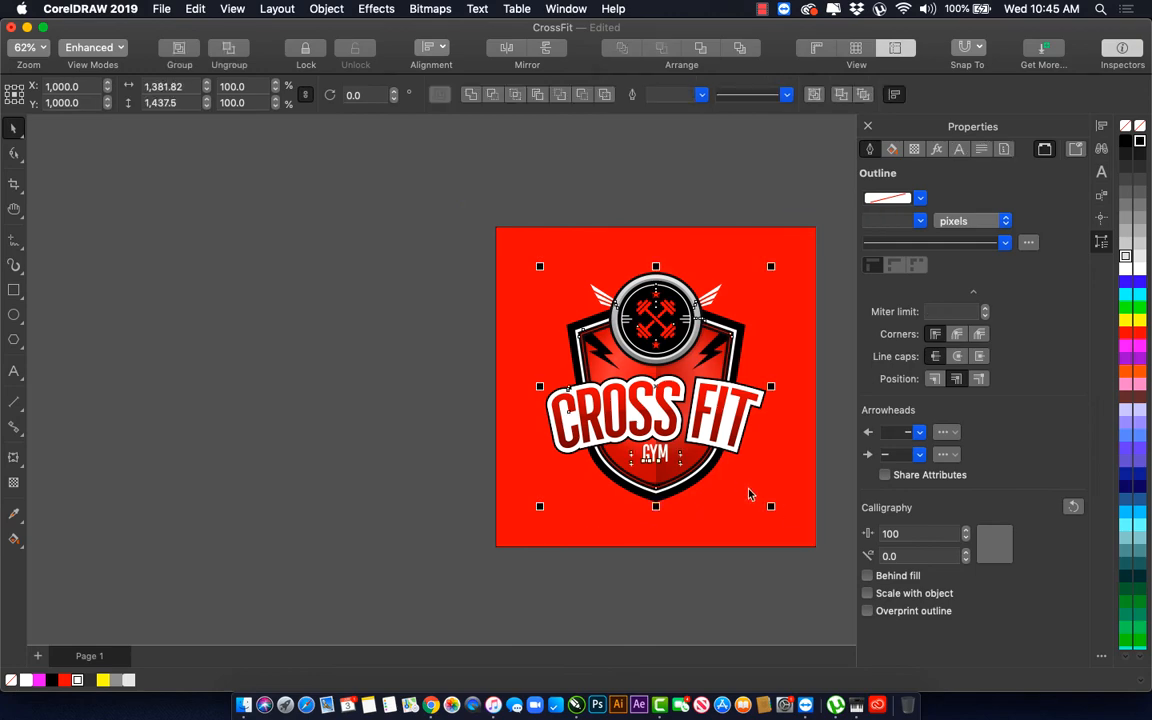
{"action": "left_click", "coordinate": [712, 488]}
{"action": "scroll", "coordinate": [704, 481], "scroll_direction": "up", "scroll_amount": 5}
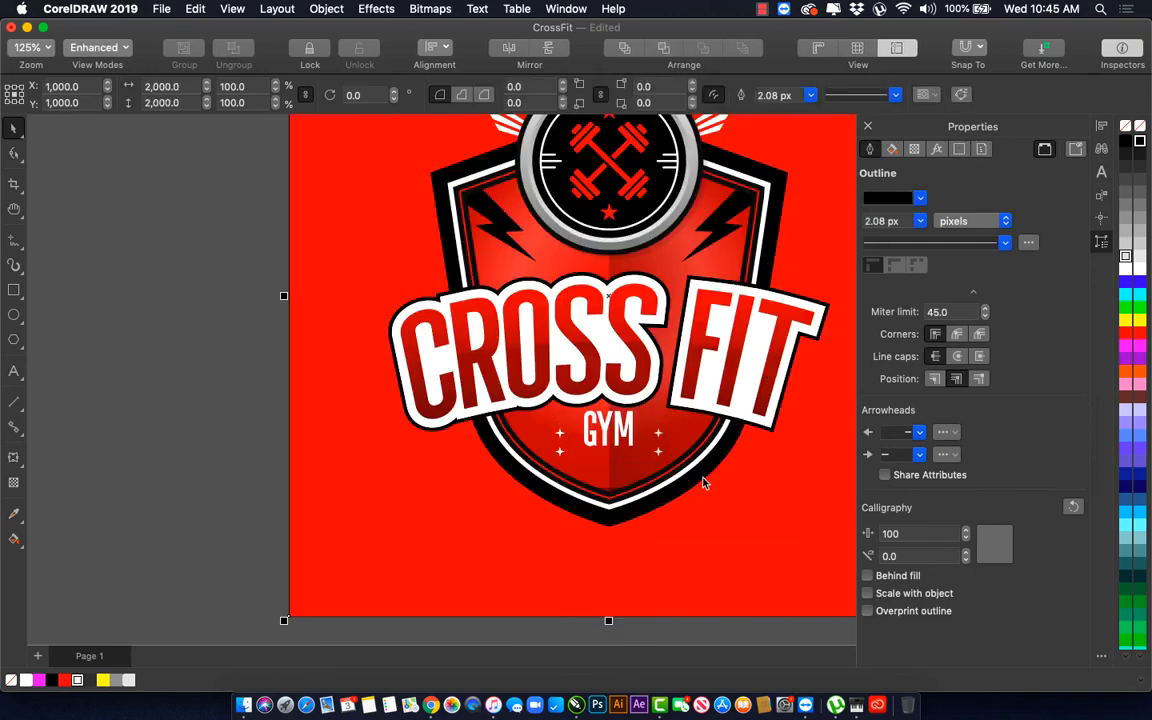
{"action": "left_click", "coordinate": [707, 480]}
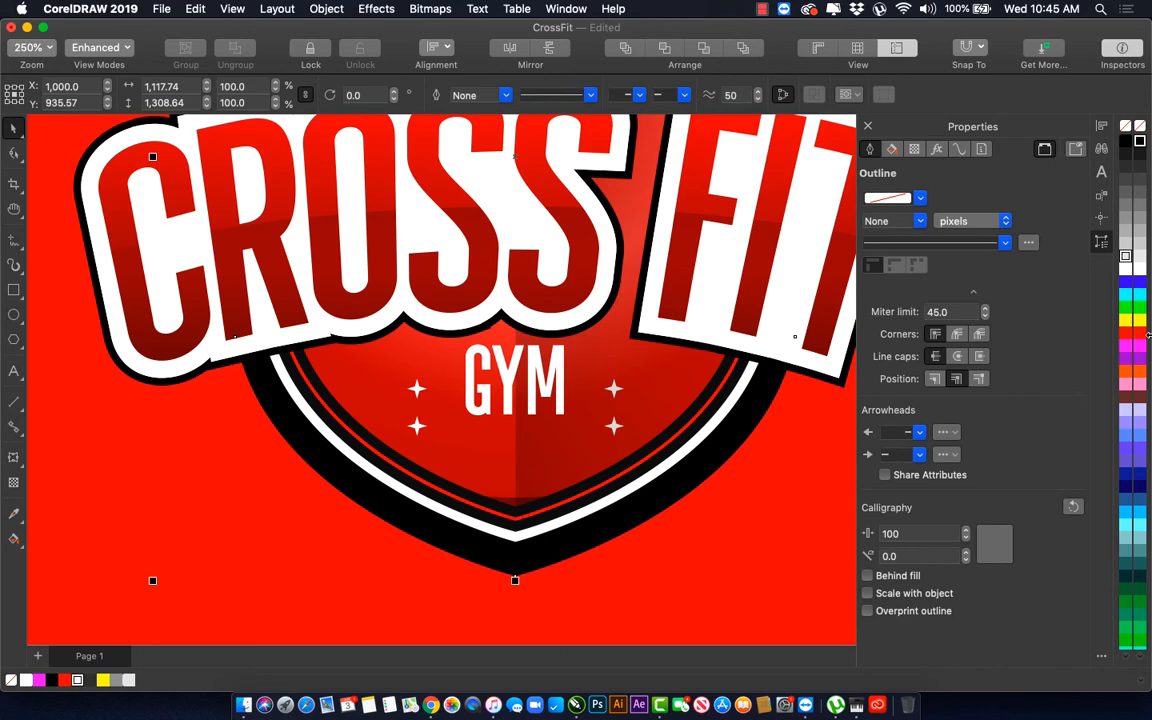
{"action": "left_click", "coordinate": [1139, 266]}
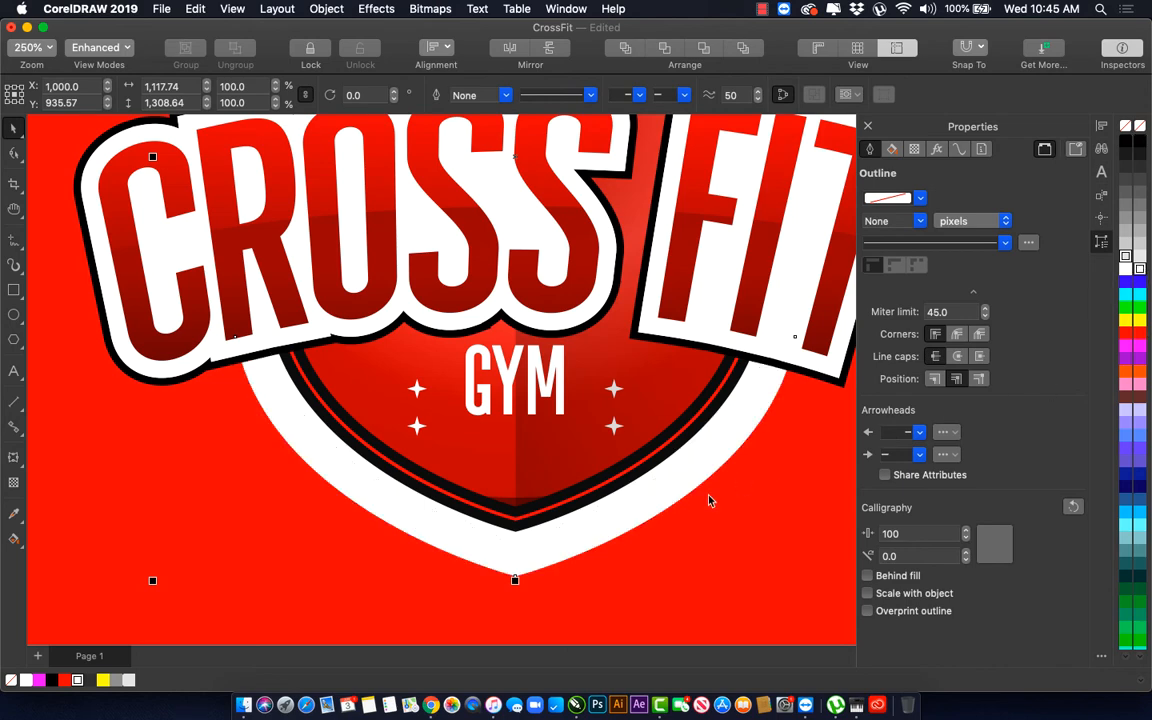
{"action": "scroll", "coordinate": [623, 480], "scroll_direction": "down", "scroll_amount": 5}
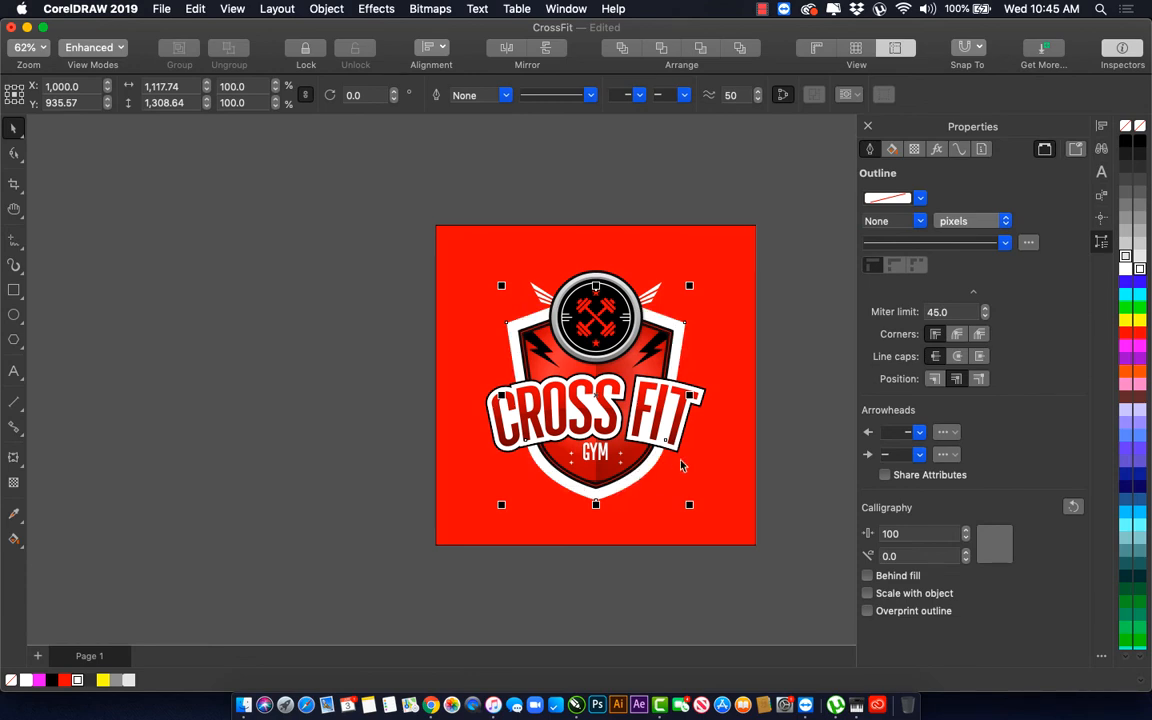
Step: Recolour the two lightning bolts and the thin red line inside the shield's dark border white
{"action": "left_click", "coordinate": [648, 352]}
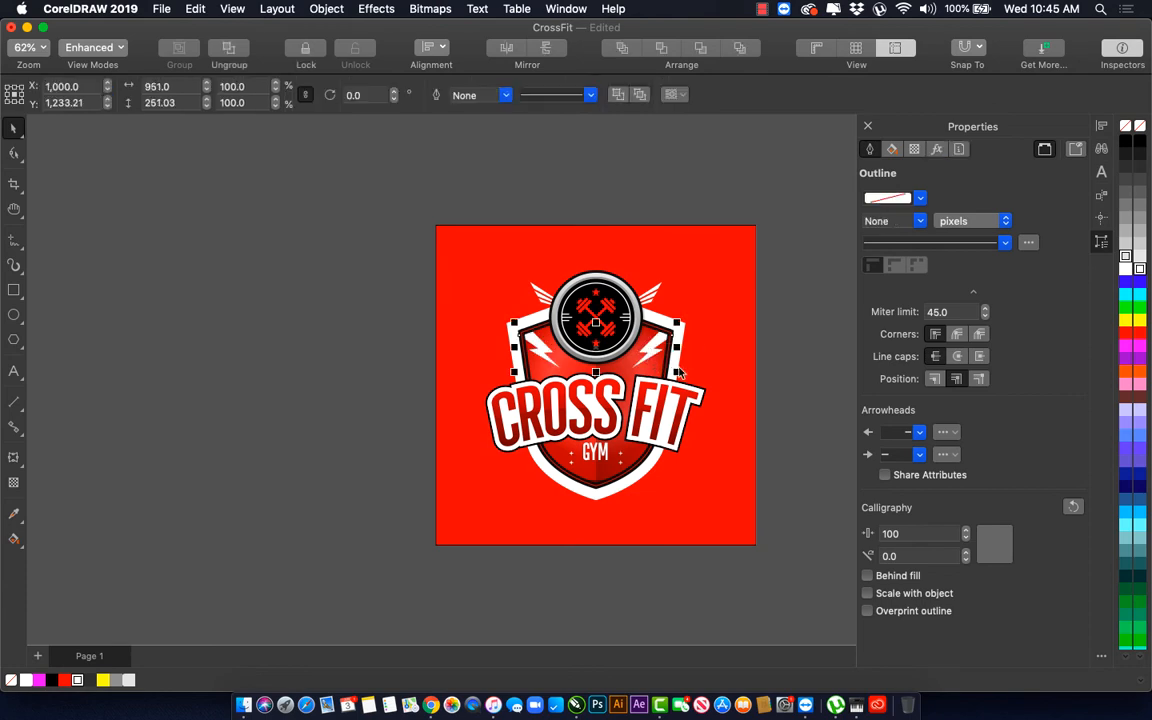
{"action": "left_click", "coordinate": [789, 347]}
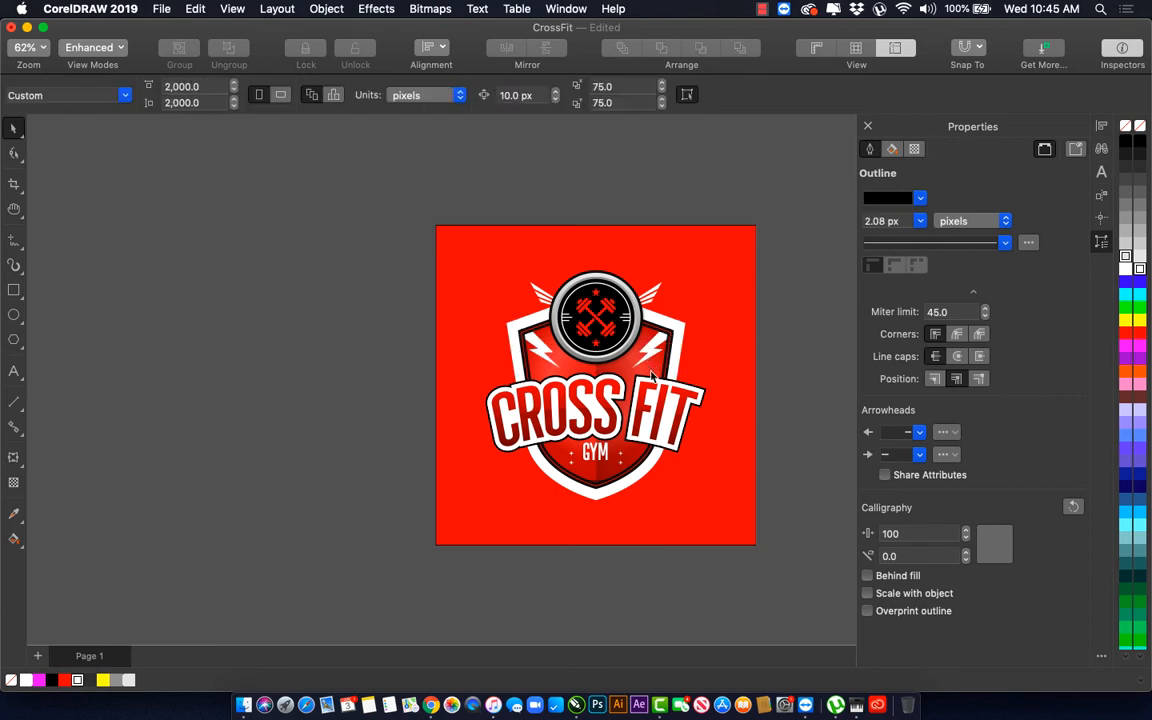
{"action": "scroll", "coordinate": [652, 380], "scroll_direction": "up", "scroll_amount": 5}
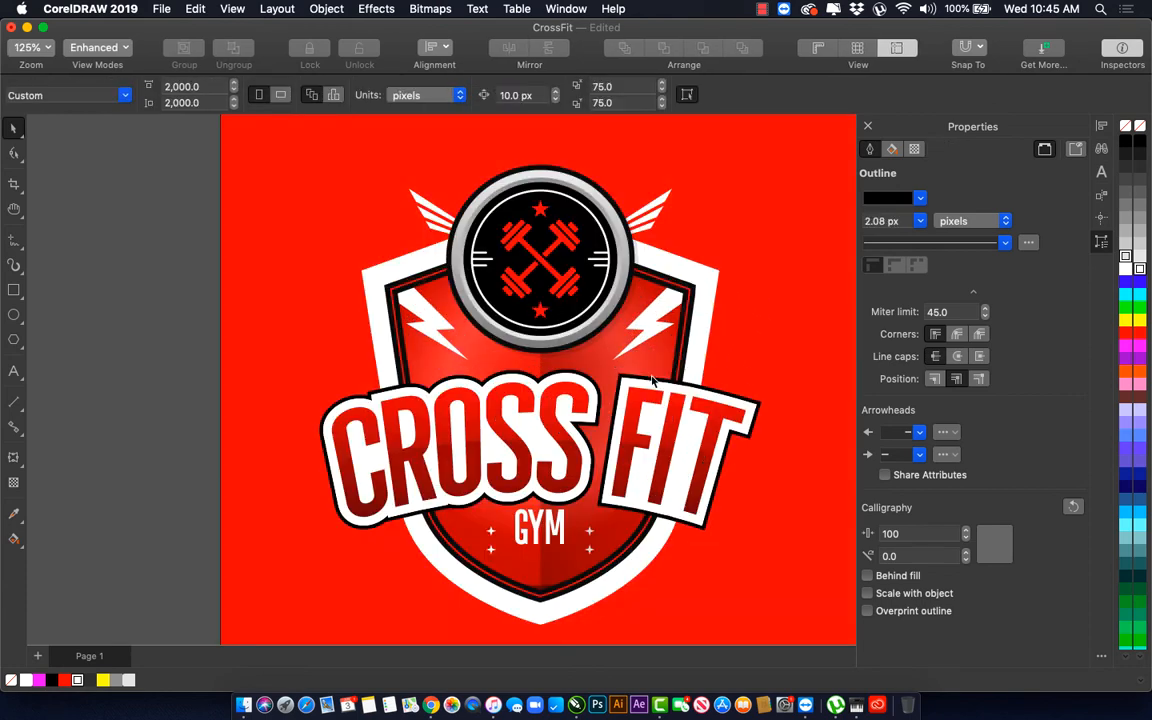
{"action": "left_click", "coordinate": [686, 317]}
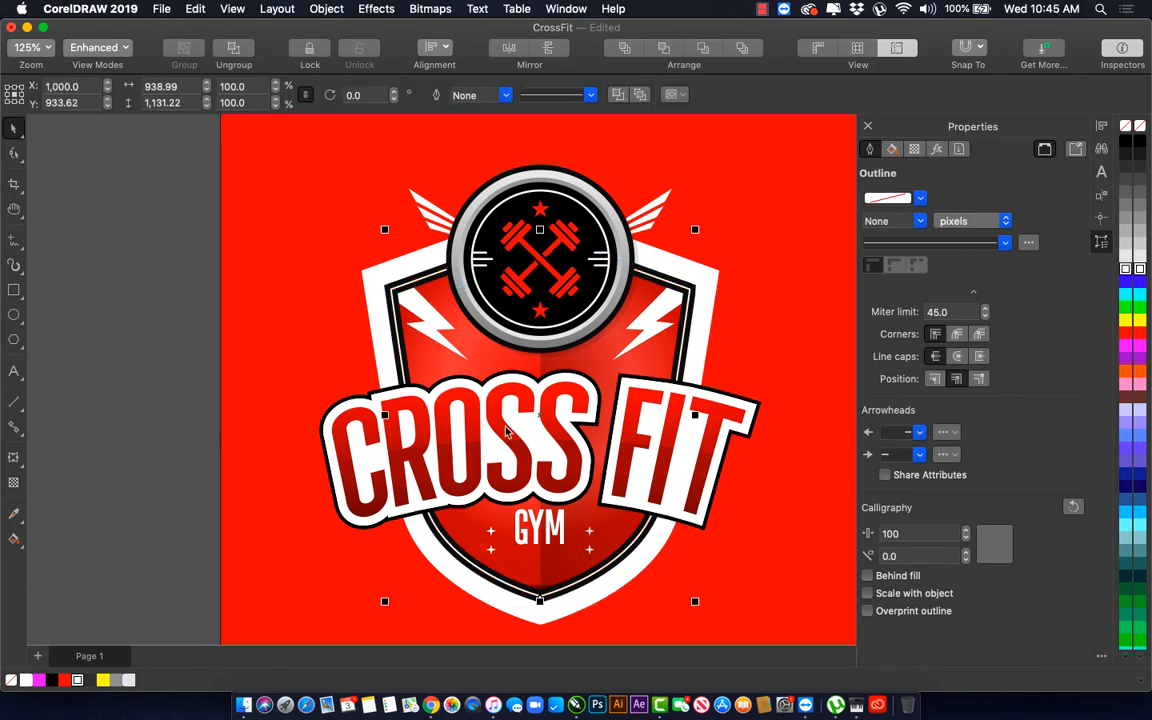
{"action": "scroll", "coordinate": [470, 405], "scroll_direction": "down", "scroll_amount": 5}
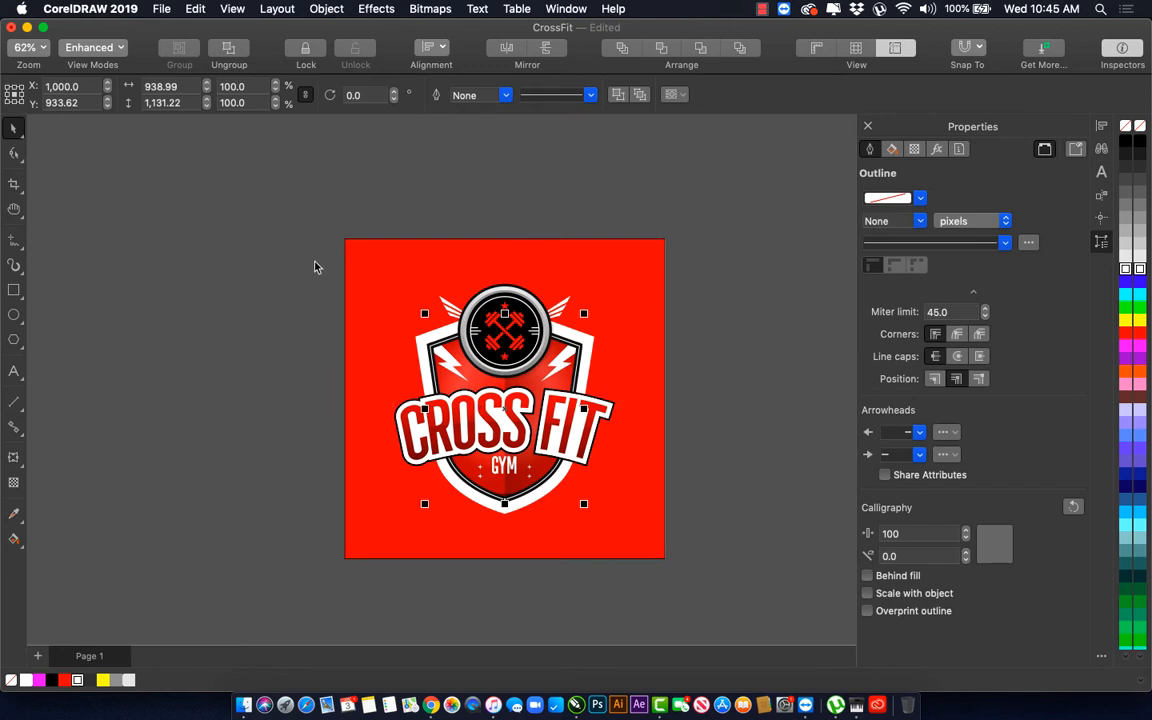
Step: Group the whole logo and scale it down around its centre to about 1,235 by 1,285 pixels
{"action": "left_click_drag", "start_coordinate": [284, 266], "coordinate": [670, 548]}
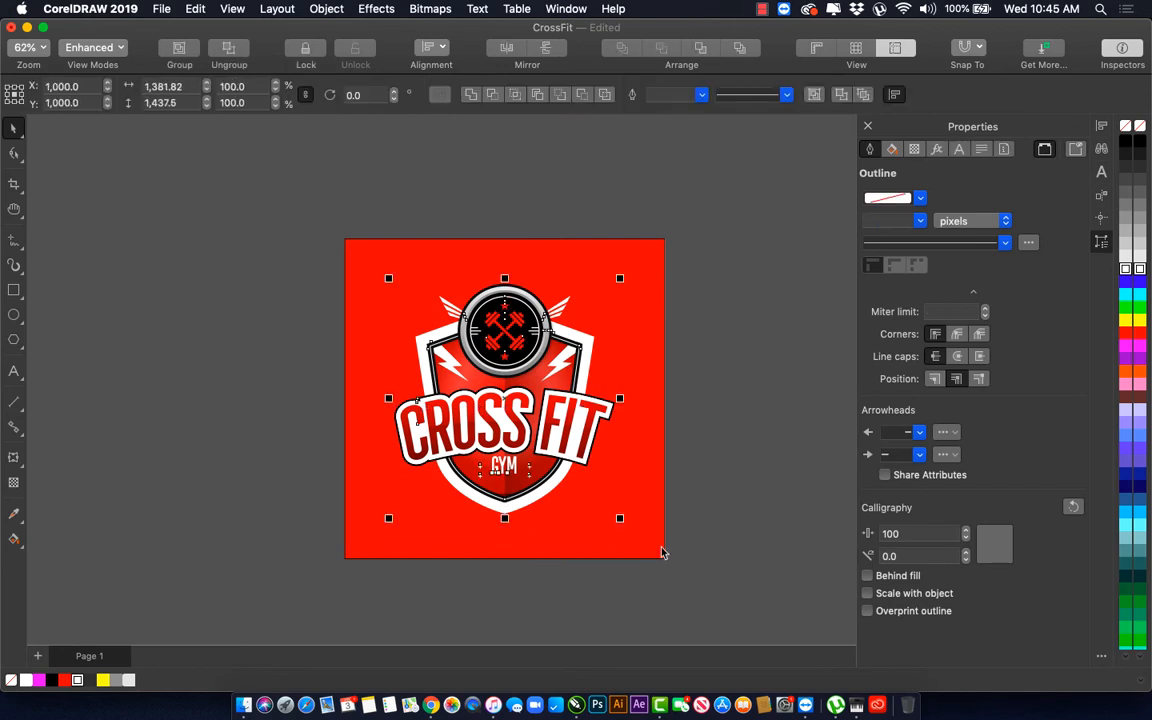
{"action": "mouse_move", "coordinate": [620, 278]}
{"action": "left_mouse_down"}
{"action": "mouse_move", "coordinate": [620, 268]}
{"action": "mouse_move", "coordinate": [608, 278]}
{"action": "left_mouse_up"}
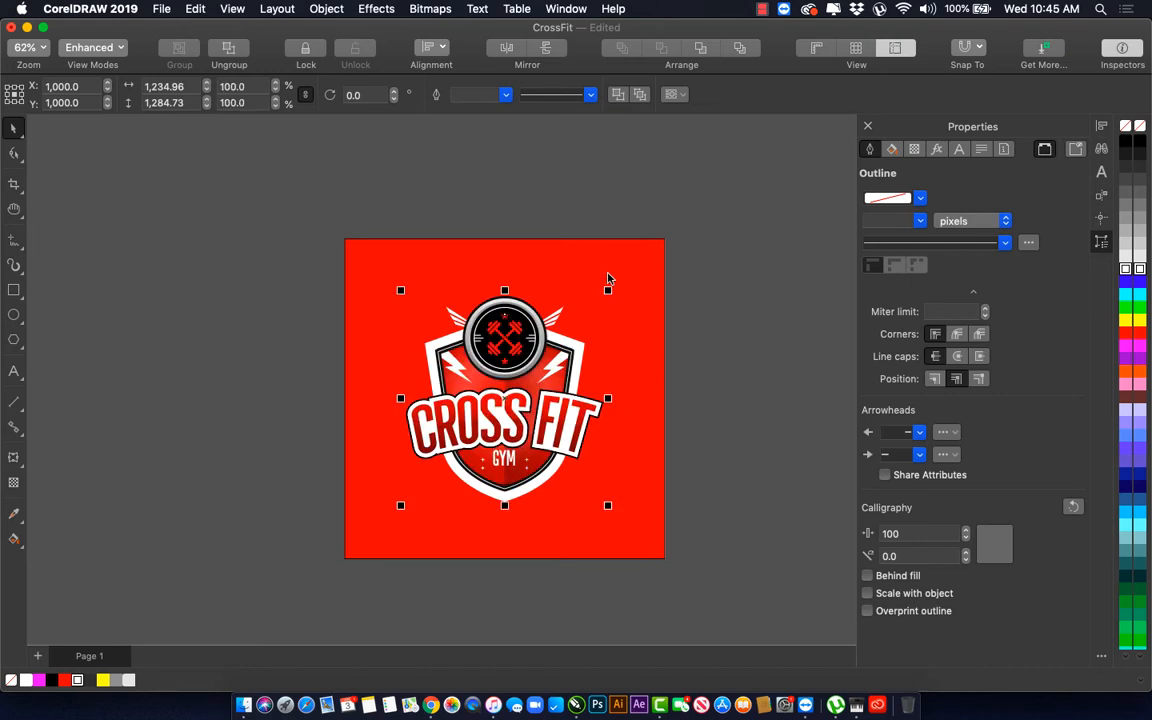
{"action": "key", "text": "Escape"}
Step: Ungroup a copy of the whole logo and merge it into a single white silhouette over the original artwork
{"action": "left_click", "coordinate": [521, 386]}
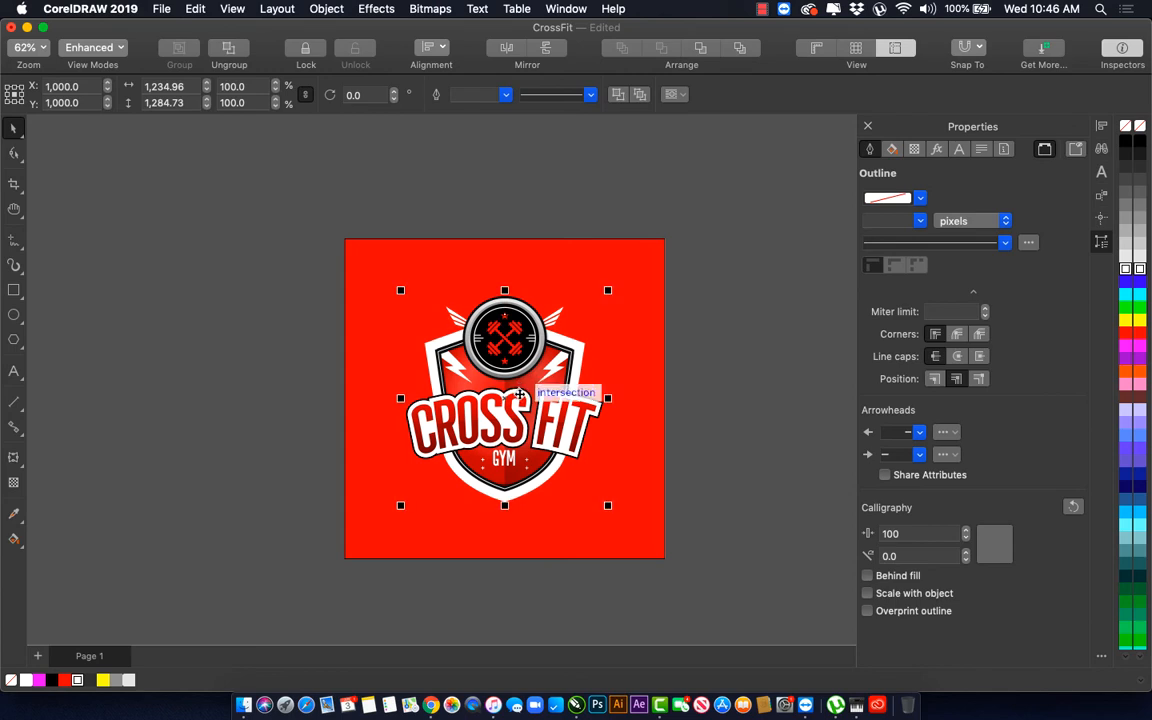
{"action": "key", "text": "super+u"}
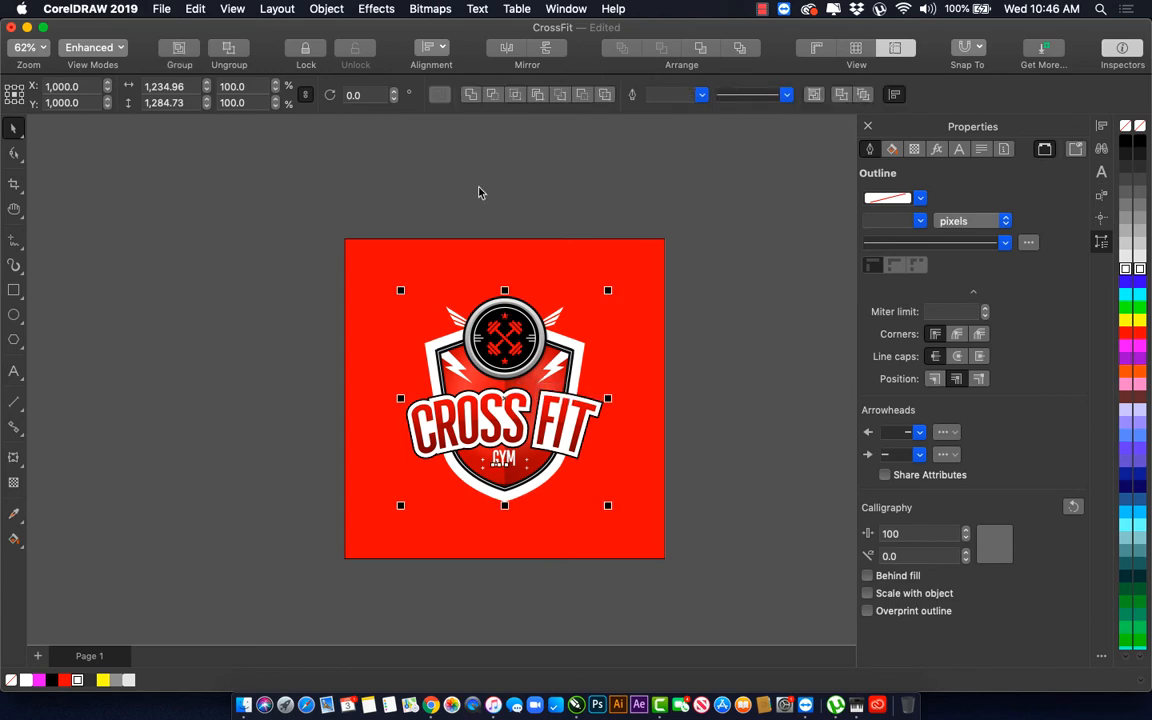
{"action": "left_click", "coordinate": [468, 95]}
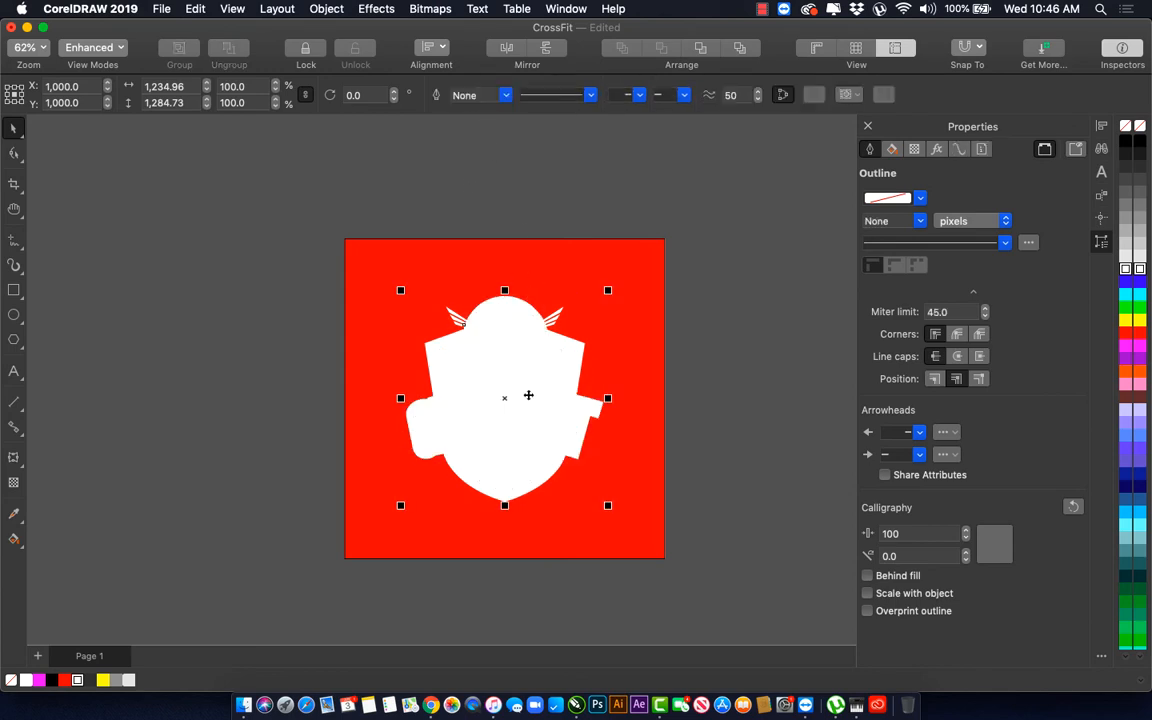
Step: Move the white silhouette aside to check the logo beneath, and return it to its place over the artwork
{"action": "mouse_move", "coordinate": [527, 393]}
{"action": "left_mouse_down"}
{"action": "mouse_move", "coordinate": [812, 401]}
{"action": "mouse_move", "coordinate": [735, 363]}
{"action": "mouse_move", "coordinate": [514, 386]}
{"action": "left_mouse_up"}
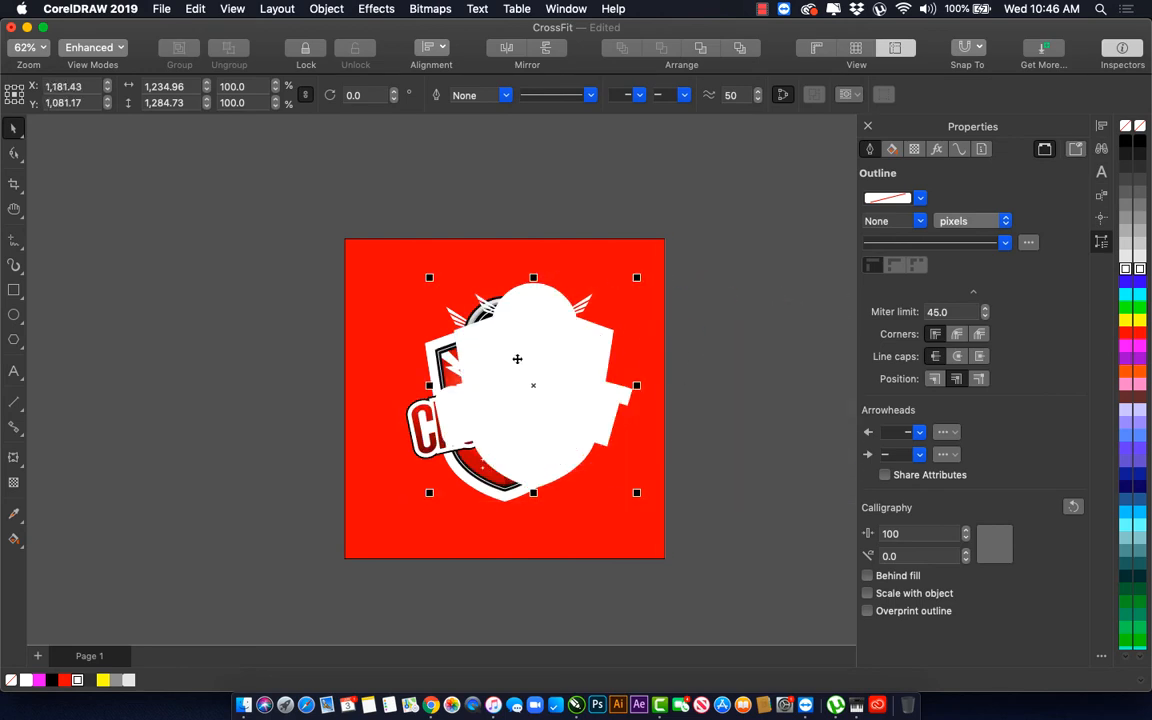
{"action": "key", "text": "super+z"}
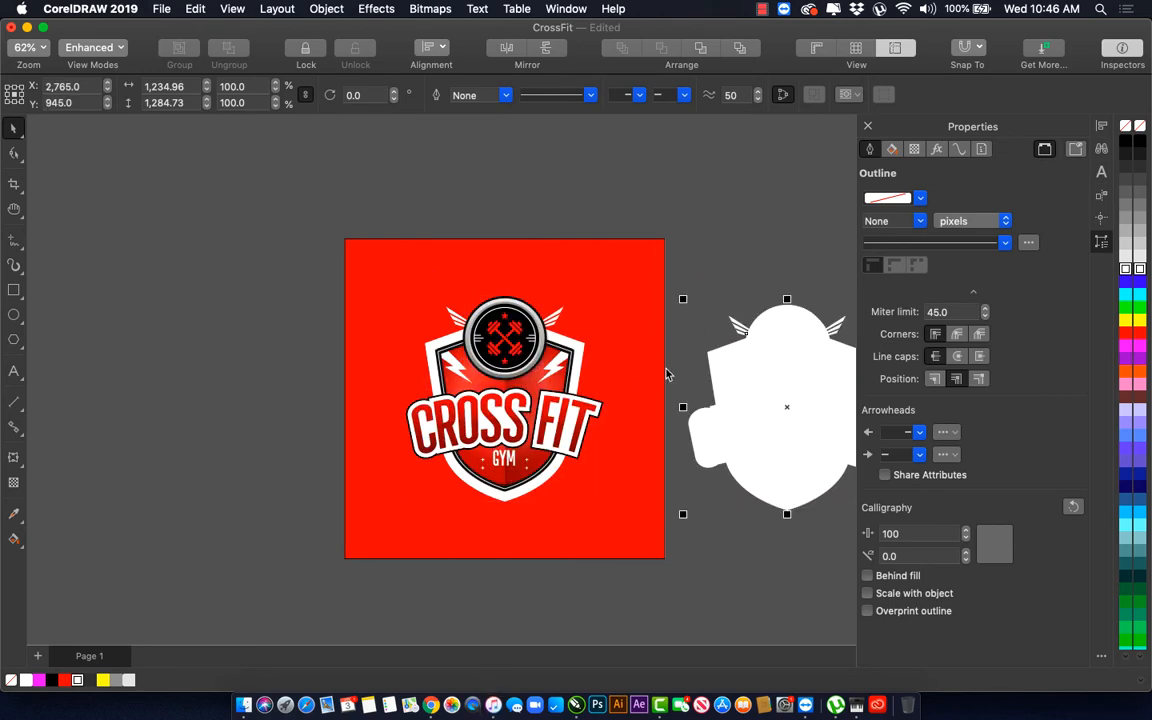
{"action": "left_click_drag", "start_coordinate": [690, 388], "coordinate": [395, 370]}
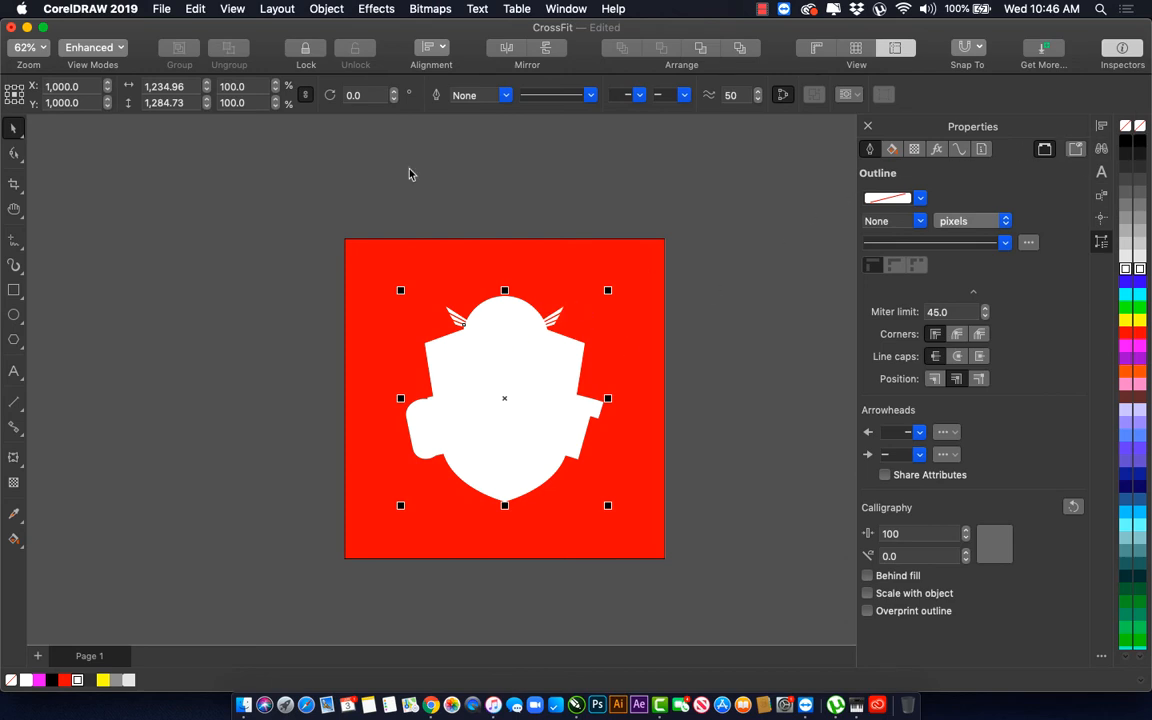
Step: Add perspective to the white silhouette, pulling its two upper corners down and outward into a flat, wide shadow shape below the CROSS FIT lettering
{"action": "left_click", "coordinate": [330, 9]}
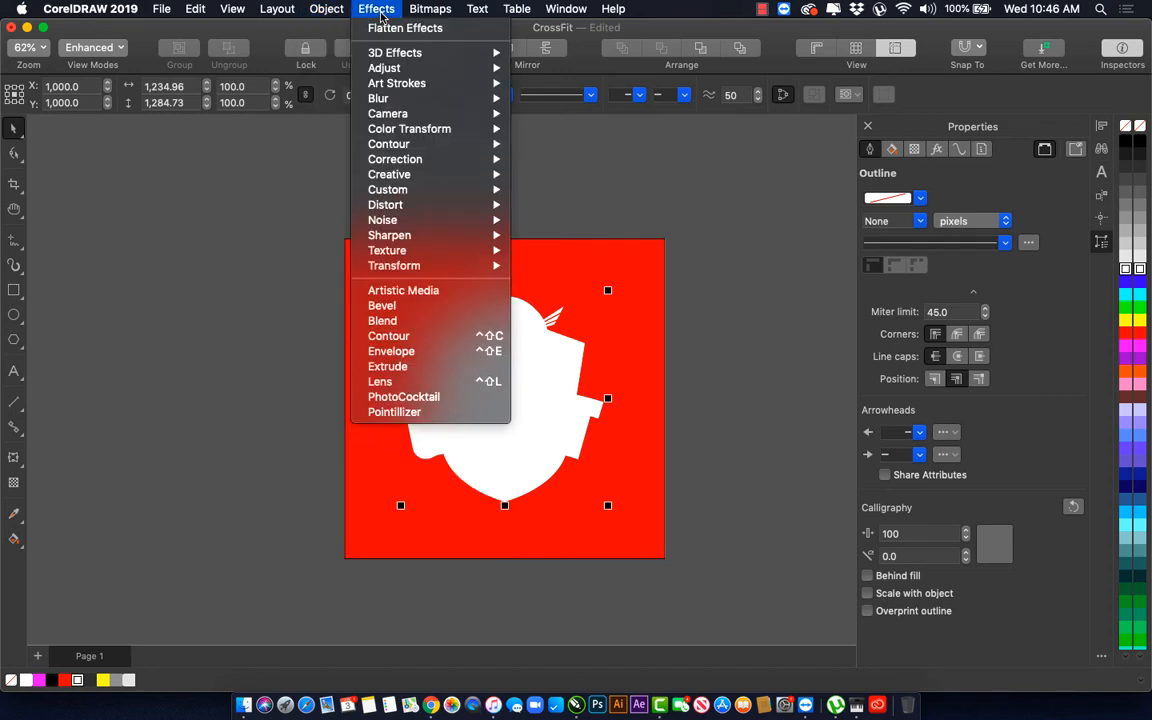
{"action": "mouse_move", "coordinate": [405, 190]}
{"action": "mouse_move", "coordinate": [310, 6]}
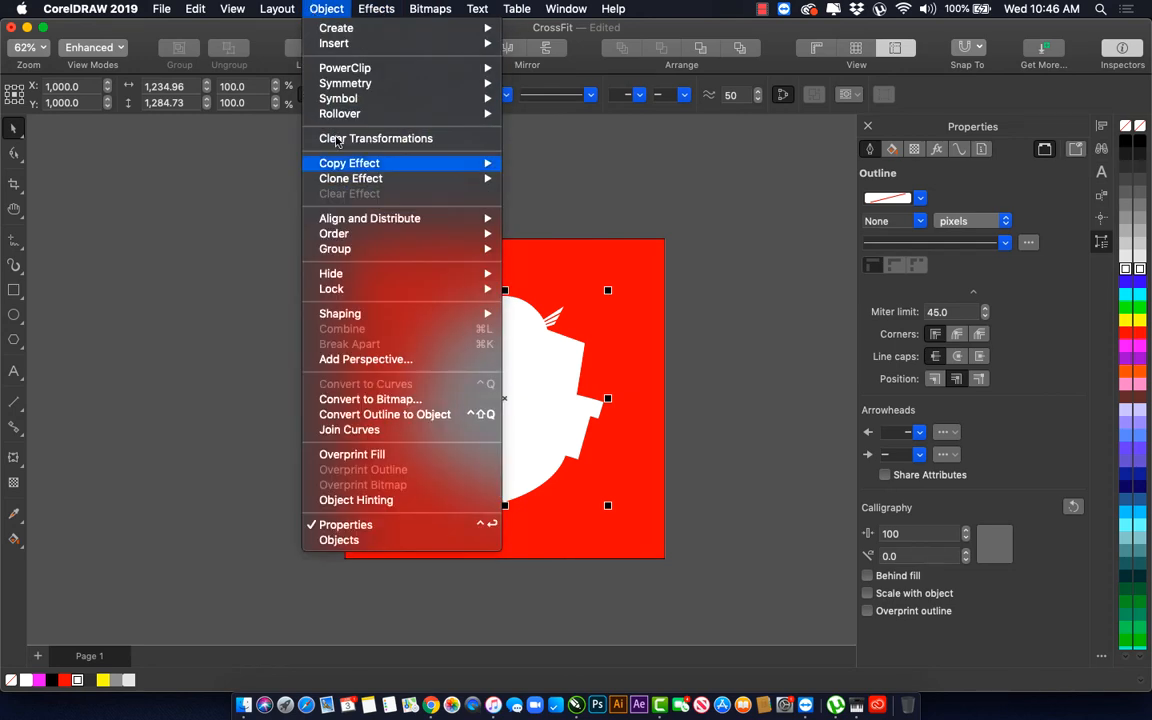
{"action": "left_click", "coordinate": [385, 359]}
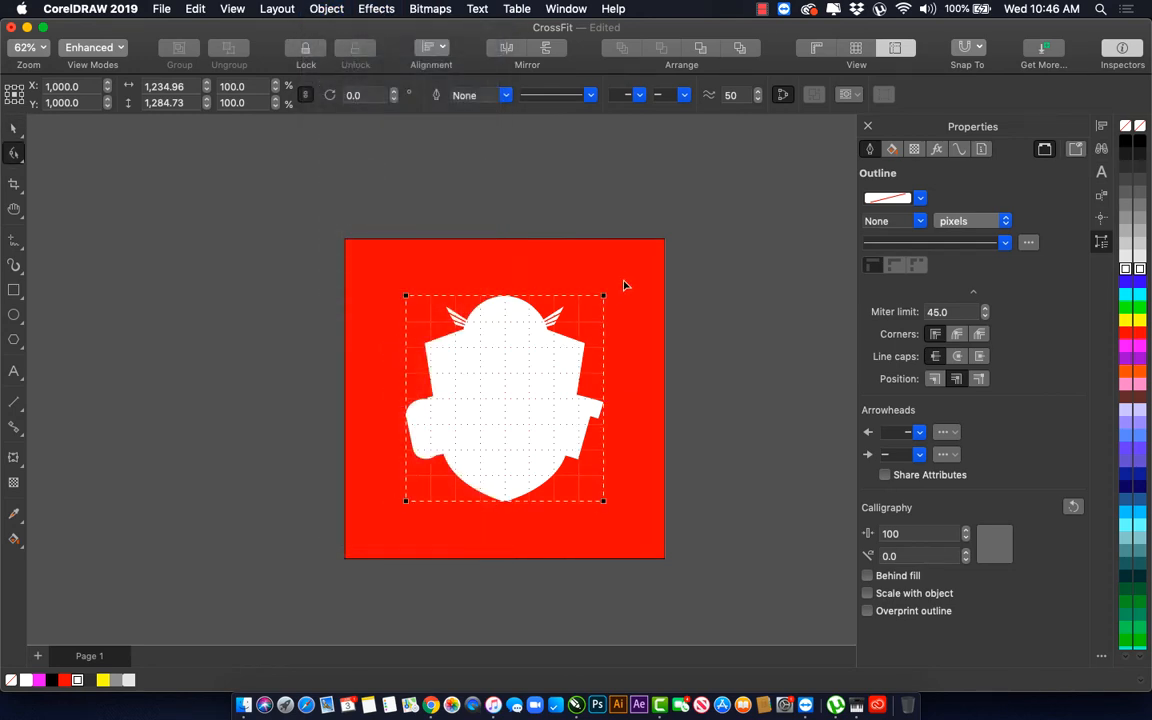
{"action": "left_click_drag", "start_coordinate": [604, 297], "coordinate": [638, 438]}
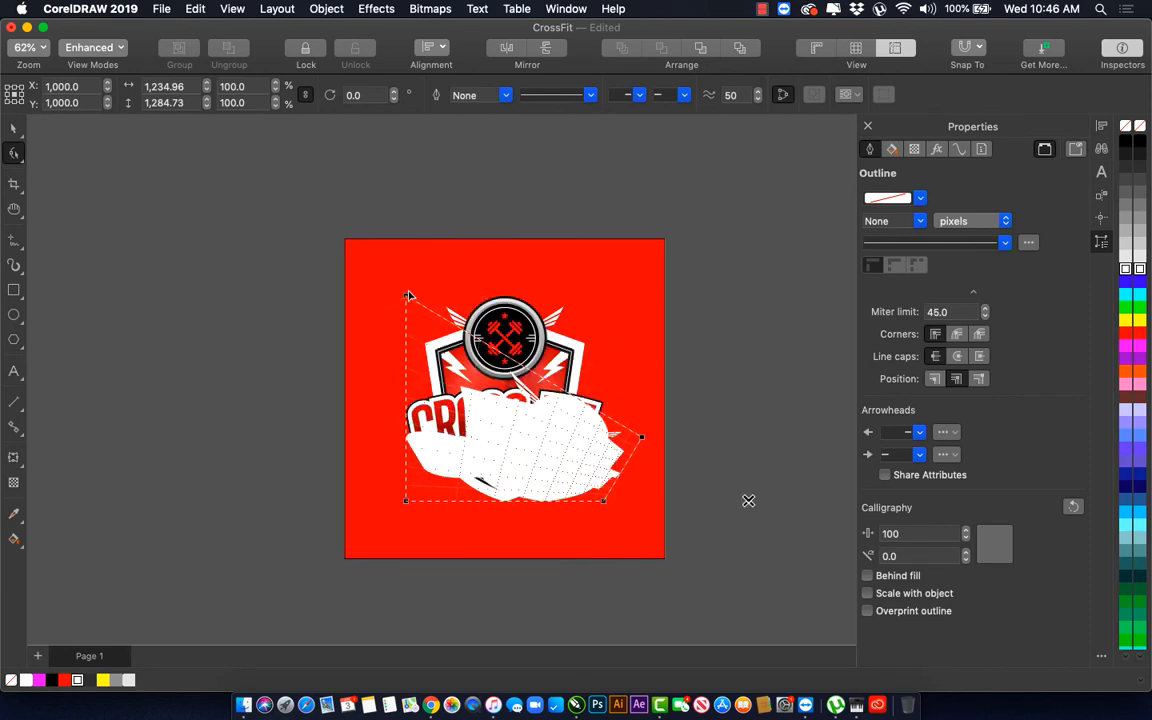
{"action": "mouse_move", "coordinate": [405, 293]}
{"action": "left_mouse_down"}
{"action": "mouse_move", "coordinate": [388, 378]}
{"action": "mouse_move", "coordinate": [331, 397]}
{"action": "mouse_move", "coordinate": [365, 450]}
{"action": "mouse_move", "coordinate": [355, 437]}
{"action": "left_mouse_up"}
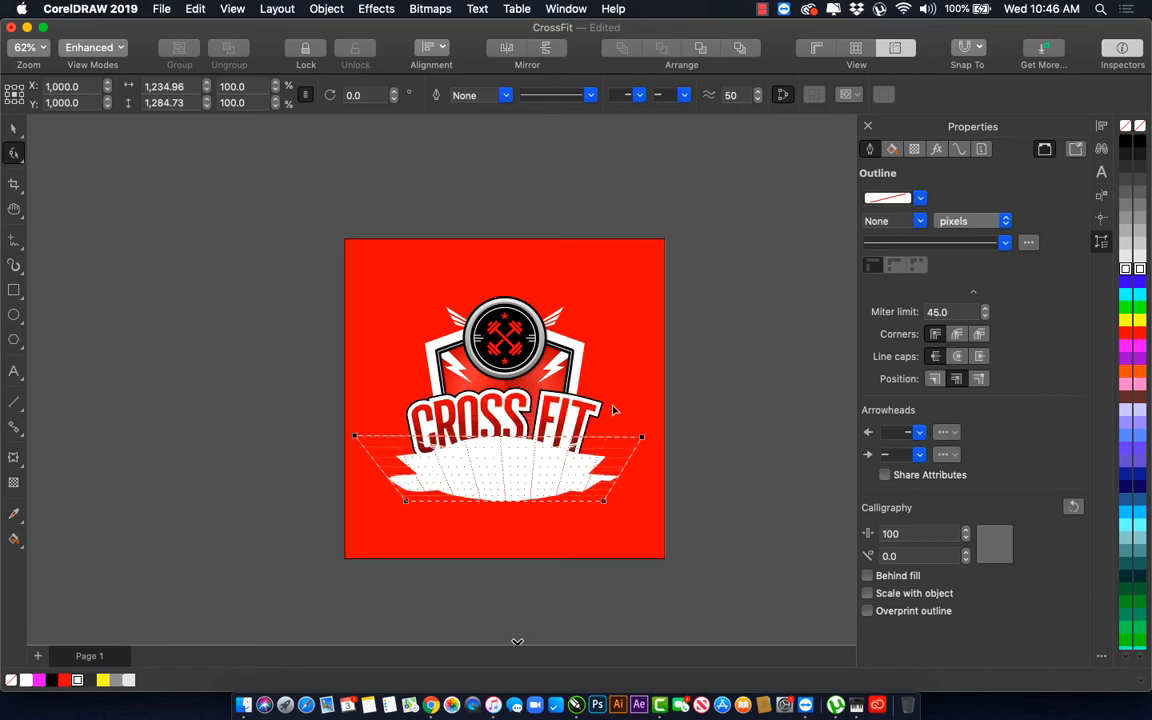
{"action": "left_click_drag", "start_coordinate": [643, 438], "coordinate": [664, 436]}
{"action": "left_click_drag", "start_coordinate": [351, 435], "coordinate": [344, 434]}
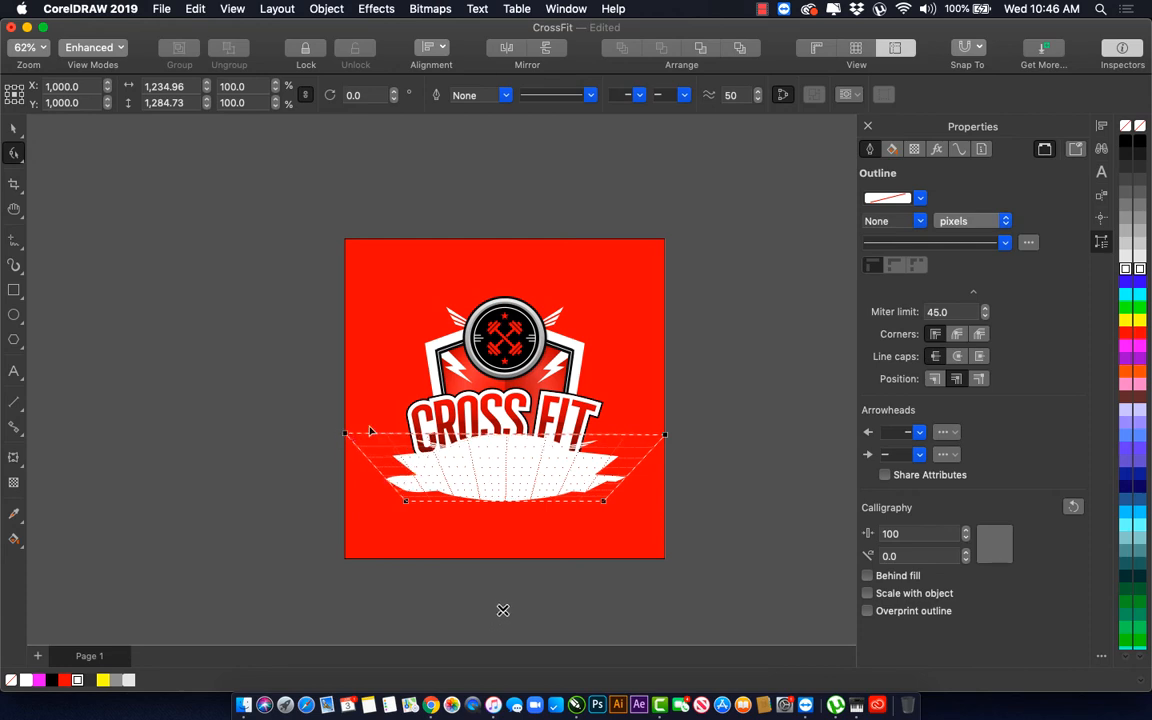
{"action": "key", "text": "space"}
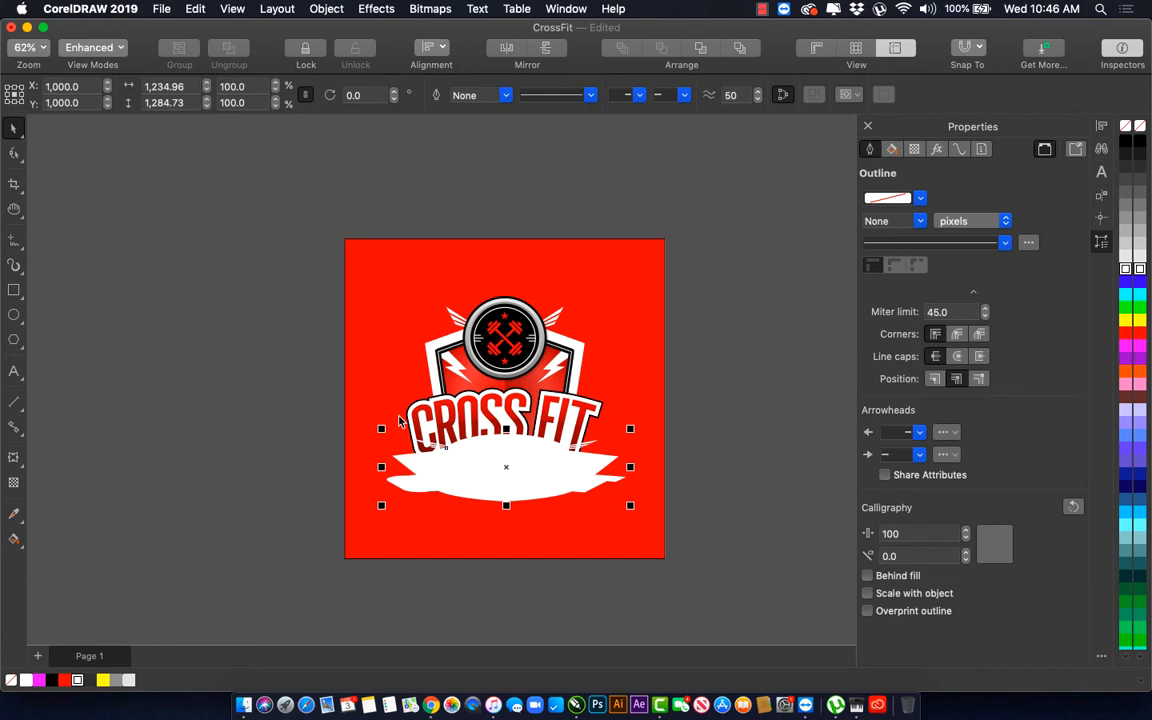
Step: Give the red background square an elliptical fountain fill centred on the round emblem, with red as the centre colour
{"action": "left_click", "coordinate": [378, 356]}
{"action": "key", "text": "g"}
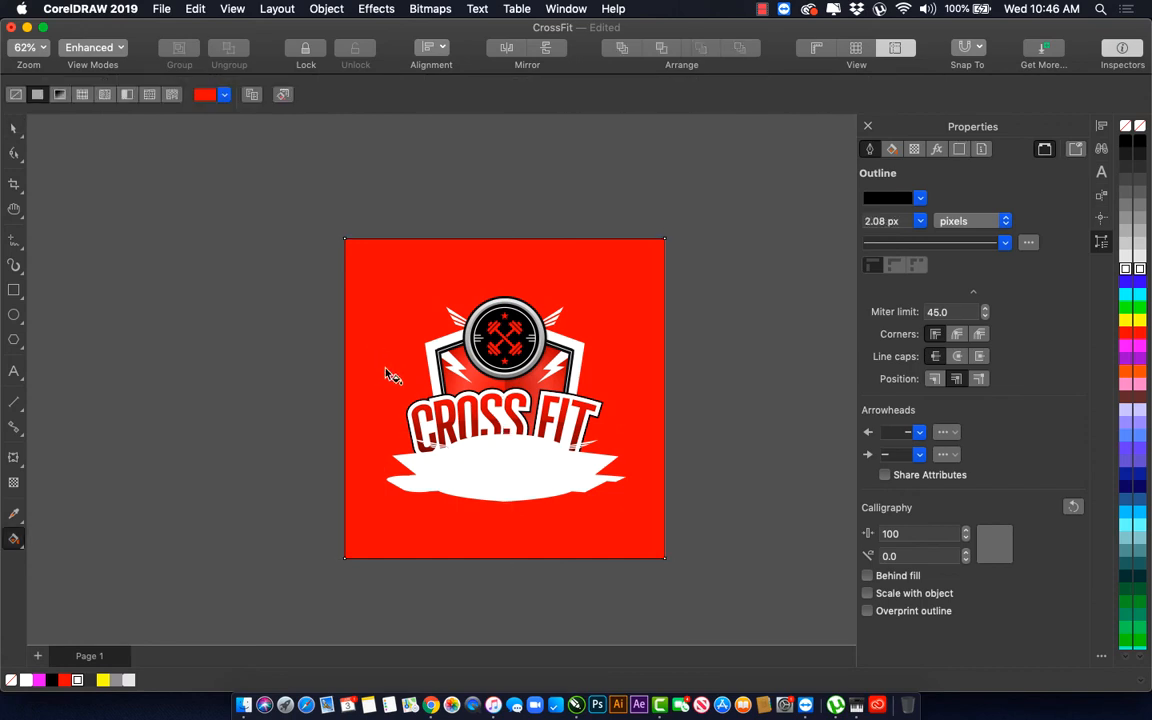
{"action": "left_click", "coordinate": [61, 95]}
{"action": "left_click", "coordinate": [272, 95]}
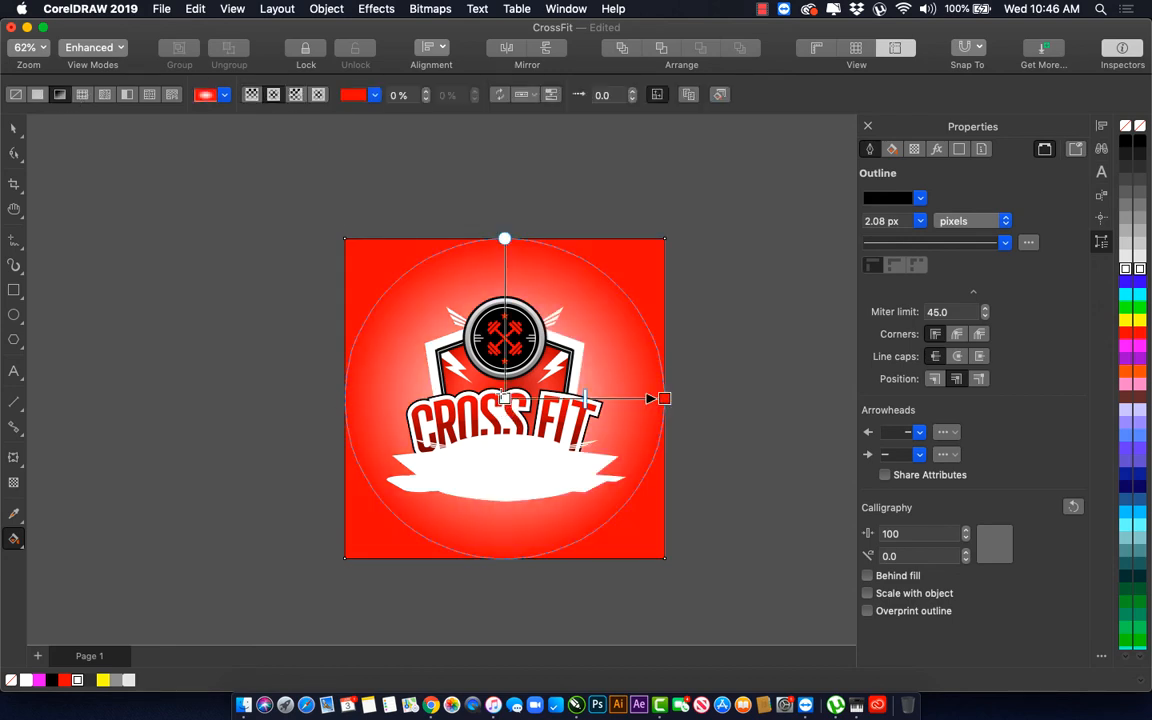
{"action": "left_click_drag", "start_coordinate": [505, 401], "coordinate": [507, 340]}
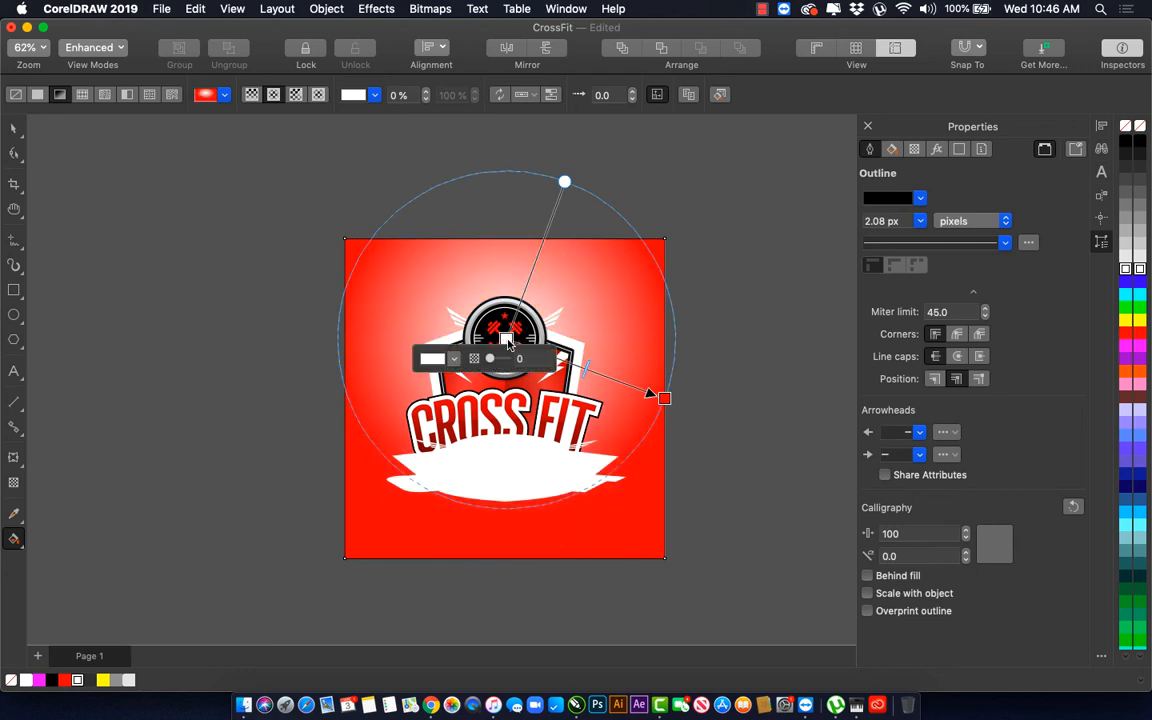
{"action": "left_click", "coordinate": [1139, 333]}
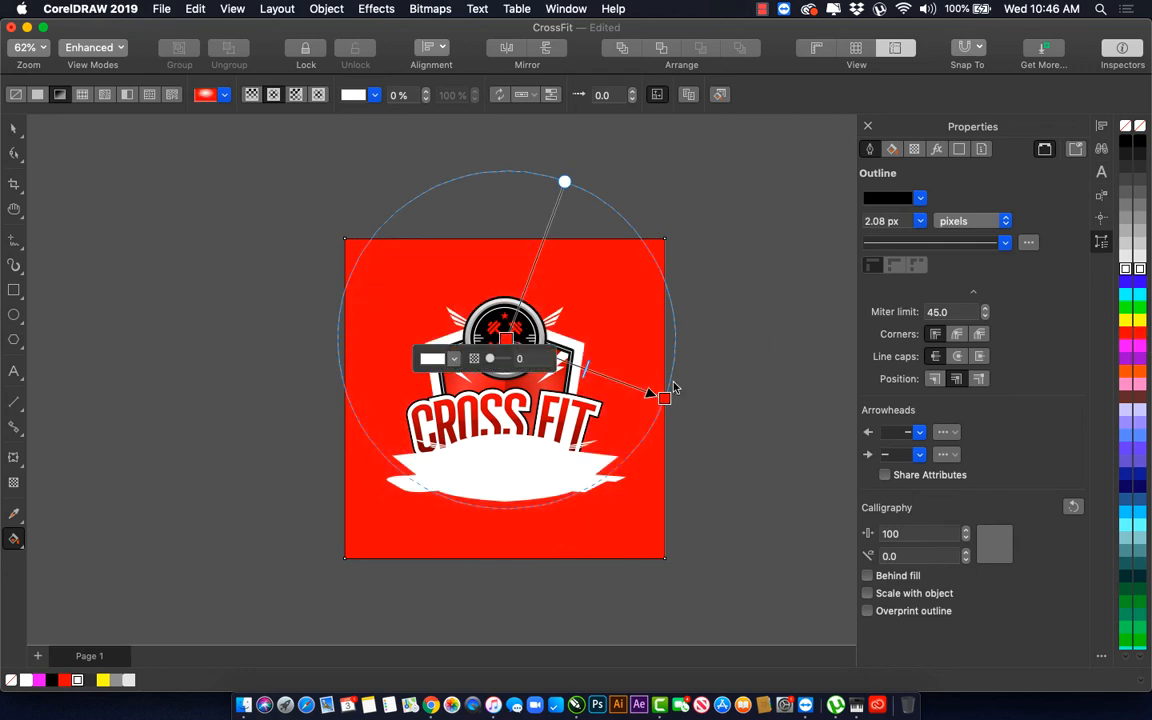
Step: Set the outer colour of the background gradient to dark red #780000
{"action": "left_click", "coordinate": [657, 396]}
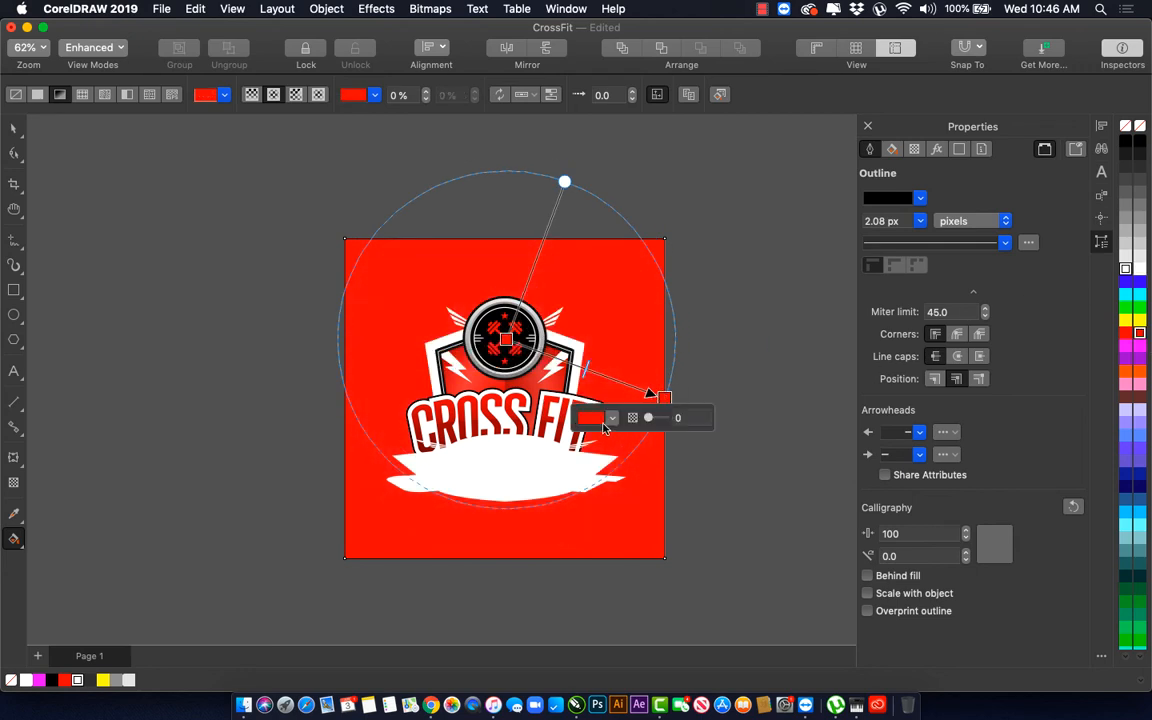
{"action": "left_click", "coordinate": [610, 418]}
{"action": "left_click", "coordinate": [596, 440]}
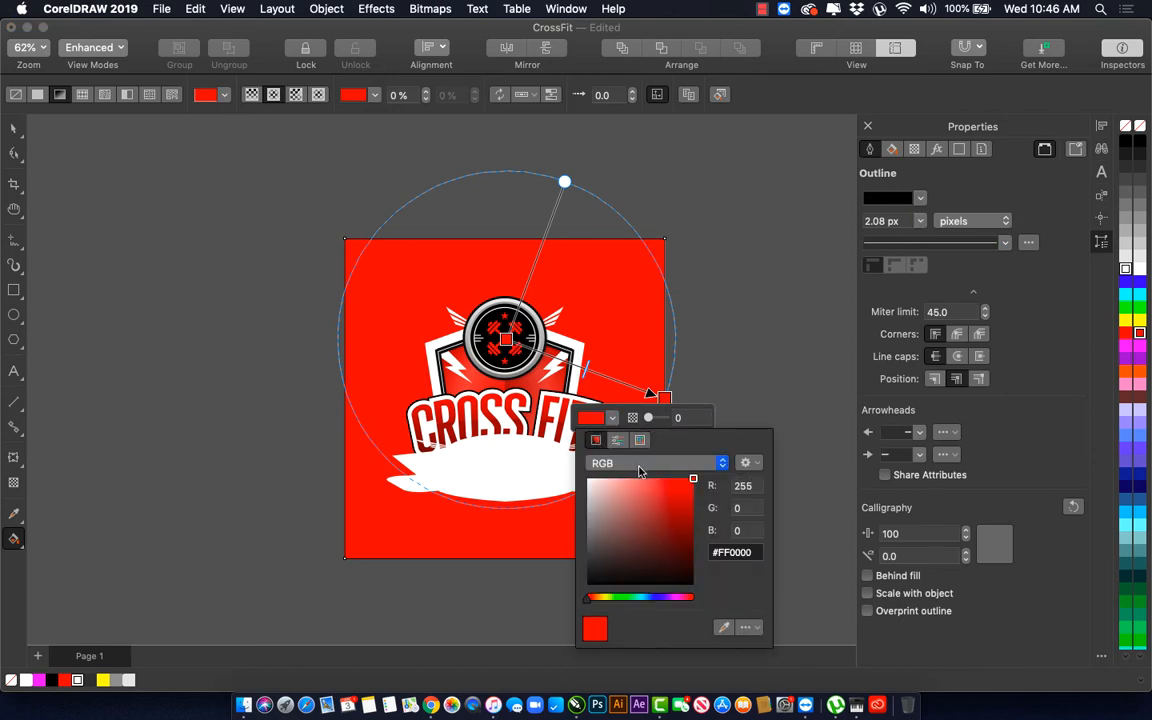
{"action": "left_click_drag", "start_coordinate": [693, 480], "coordinate": [703, 524]}
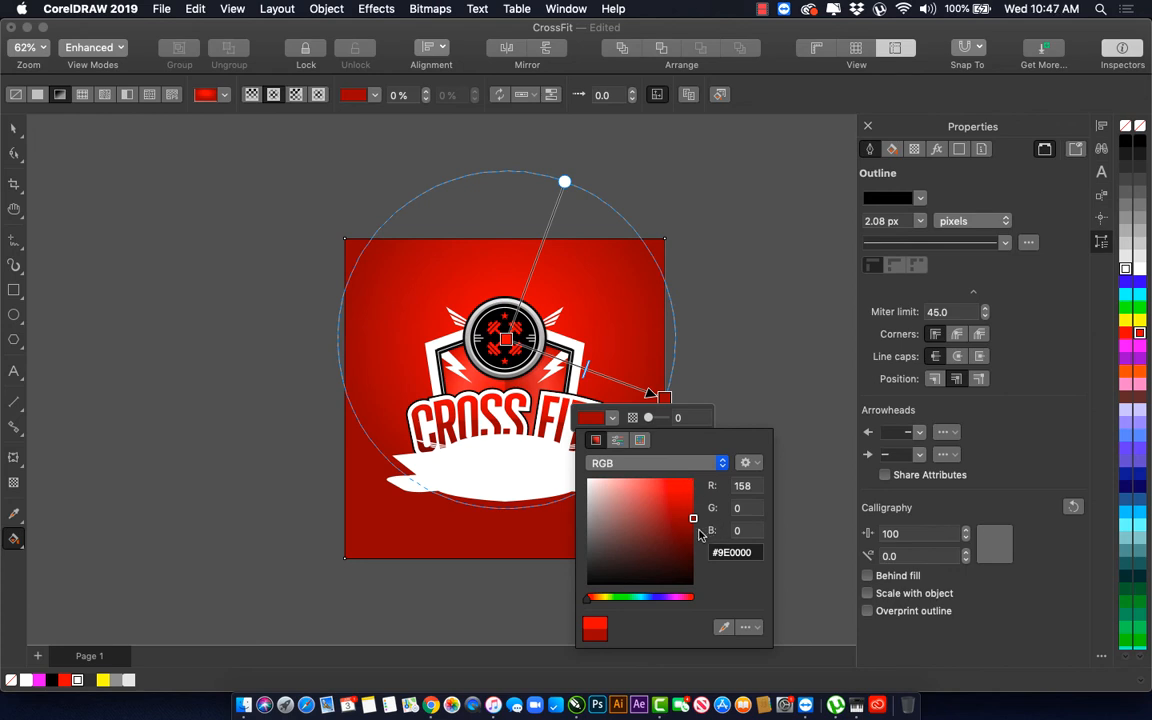
{"action": "left_click", "coordinate": [700, 535]}
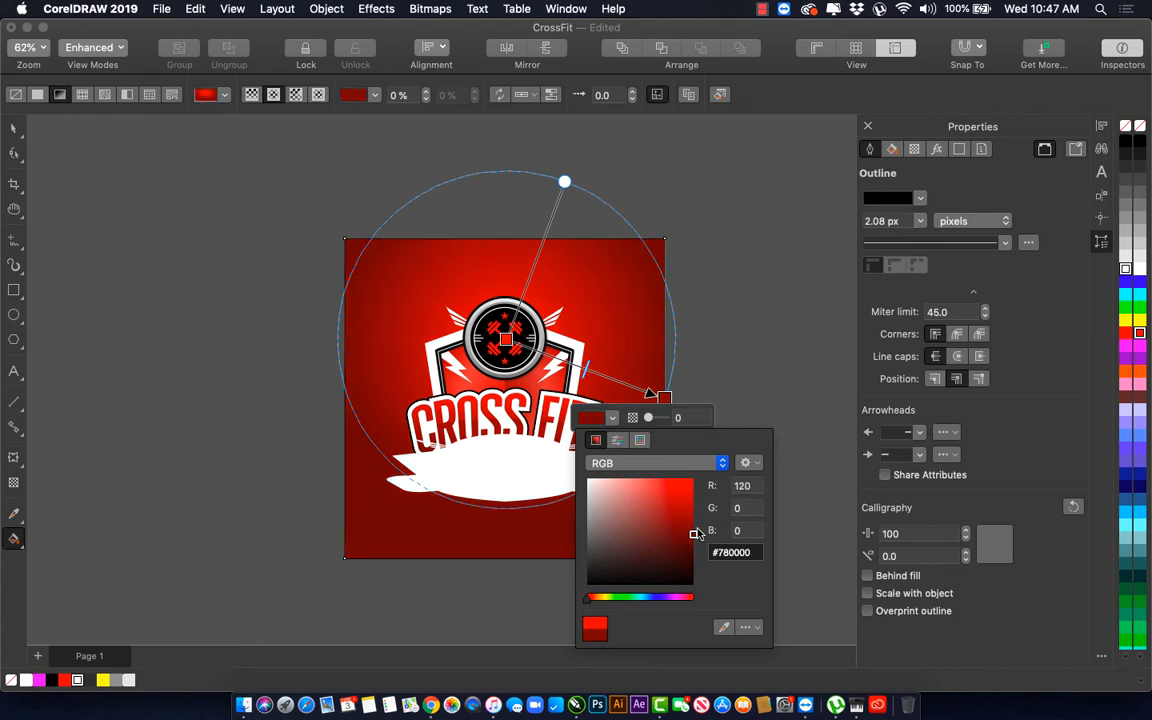
Step: Shift the background gradient's centre slightly up and left, and move its outer colour node down to enlarge the gradient
{"action": "left_click", "coordinate": [505, 340]}
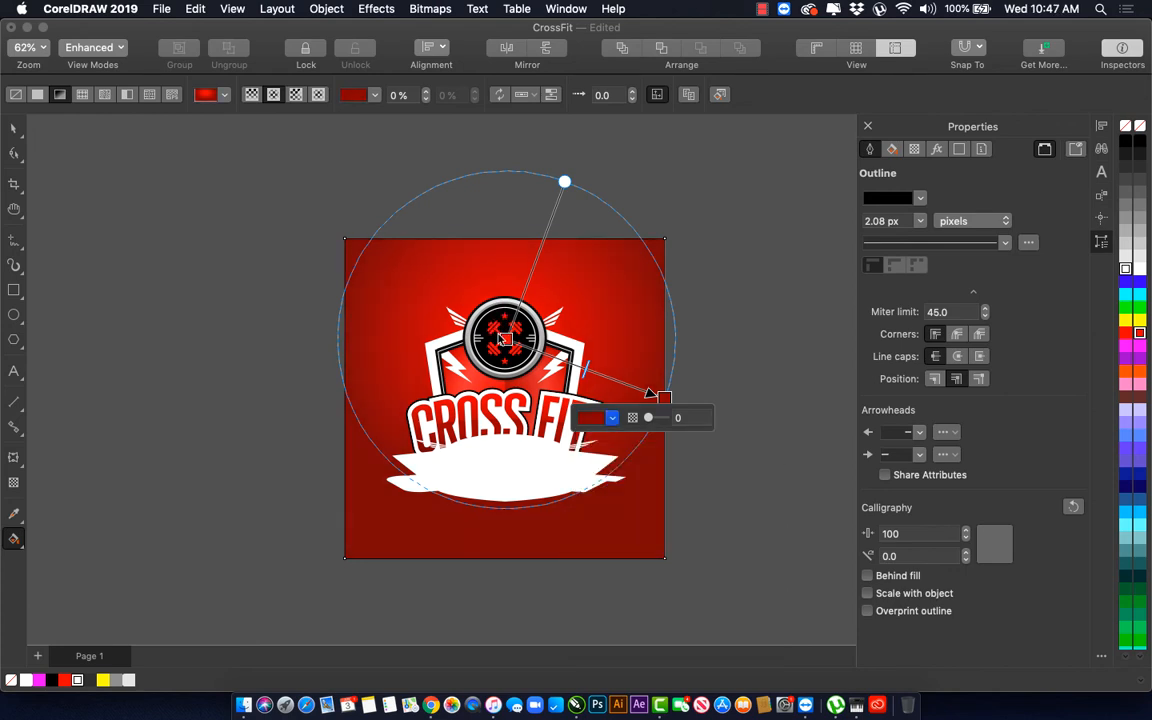
{"action": "left_click_drag", "start_coordinate": [505, 340], "coordinate": [501, 332]}
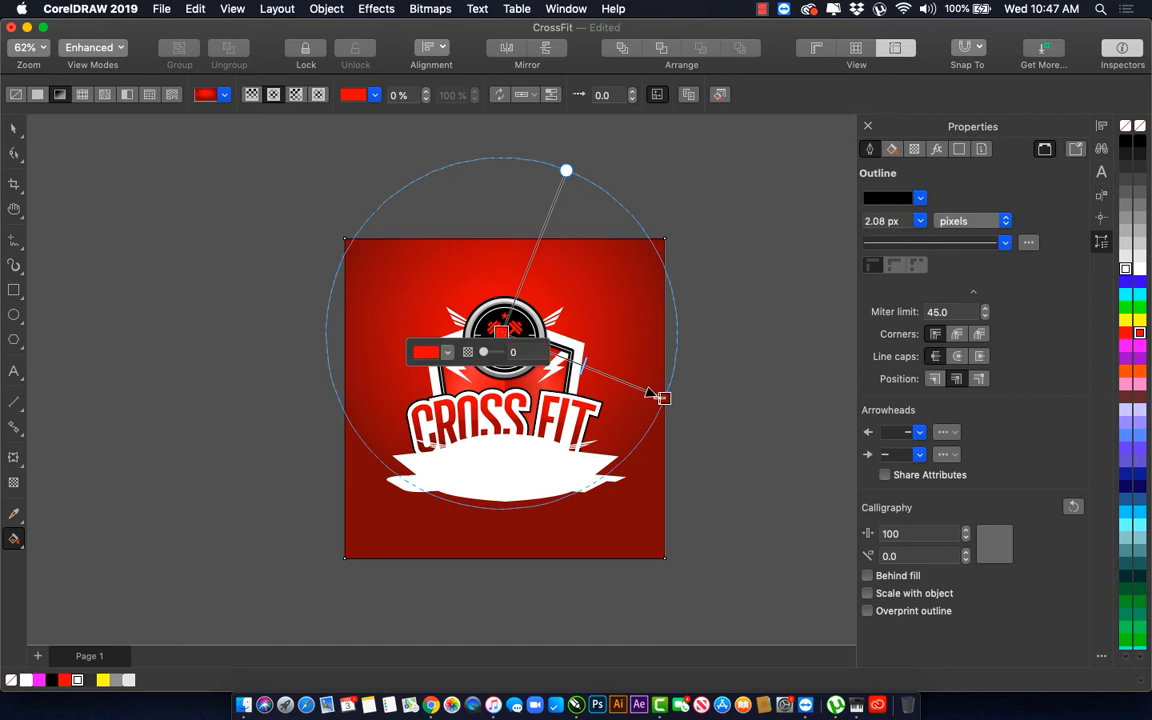
{"action": "left_click_drag", "start_coordinate": [664, 398], "coordinate": [671, 440]}
{"action": "key", "text": "space"}
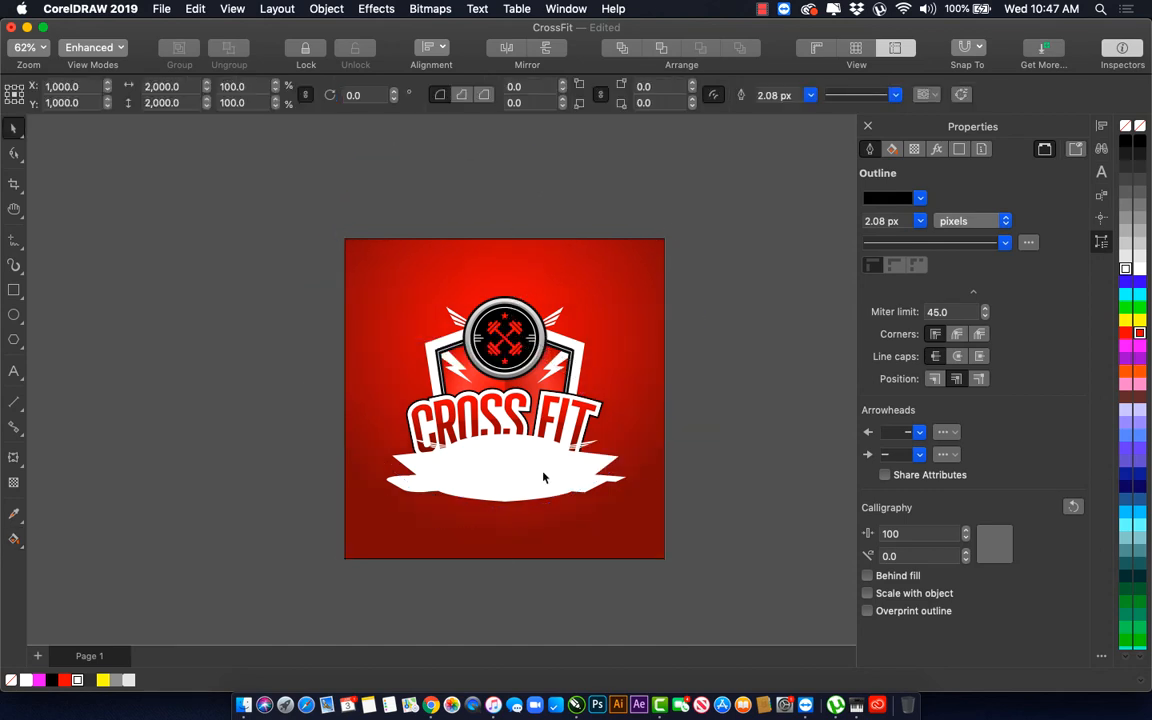
Step: Send the flattened white silhouette behind the logo and fill it black
{"action": "left_click", "coordinate": [543, 477]}
{"action": "key", "text": "ctrl+Page_Down"}
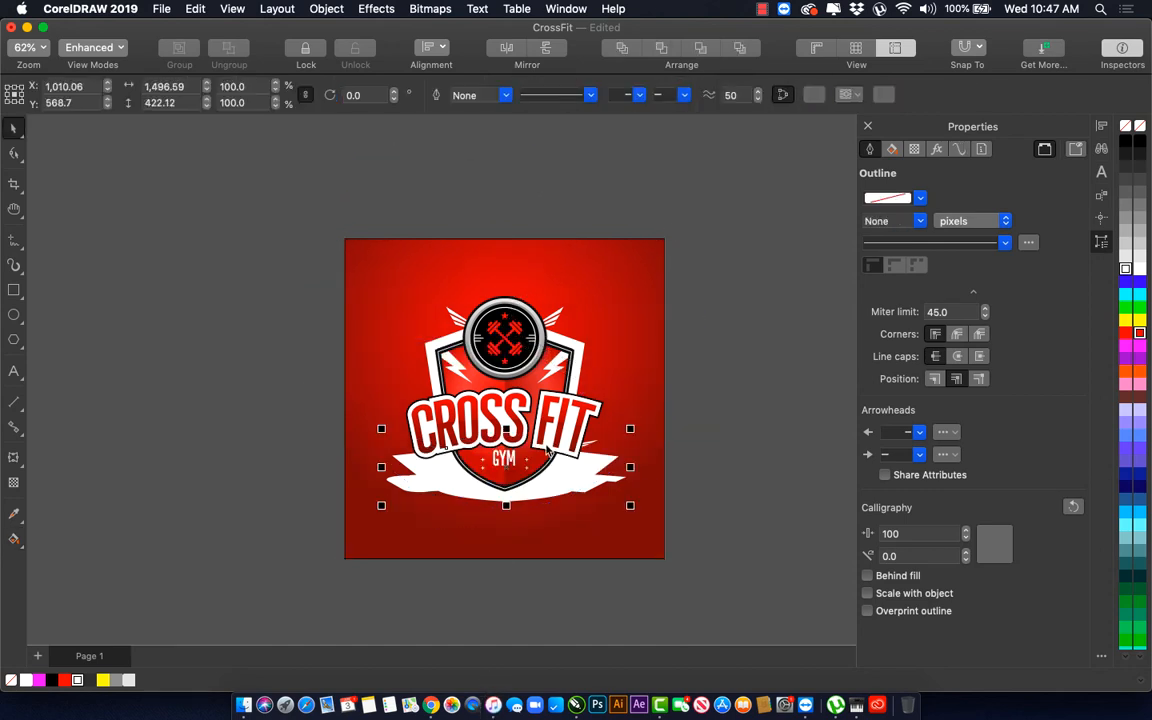
{"action": "scroll", "coordinate": [499, 486], "scroll_direction": "up", "scroll_amount": 2}
{"action": "scroll", "coordinate": [543, 485], "scroll_direction": "down", "scroll_amount": 1}
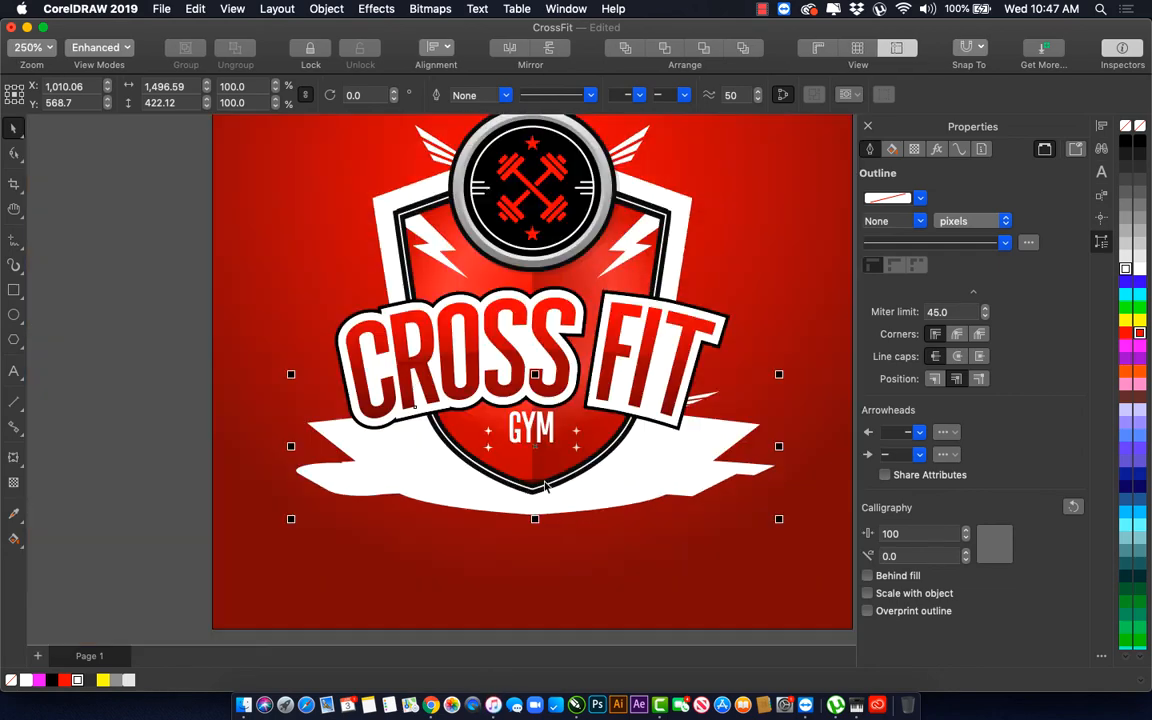
{"action": "left_click", "coordinate": [1124, 142]}
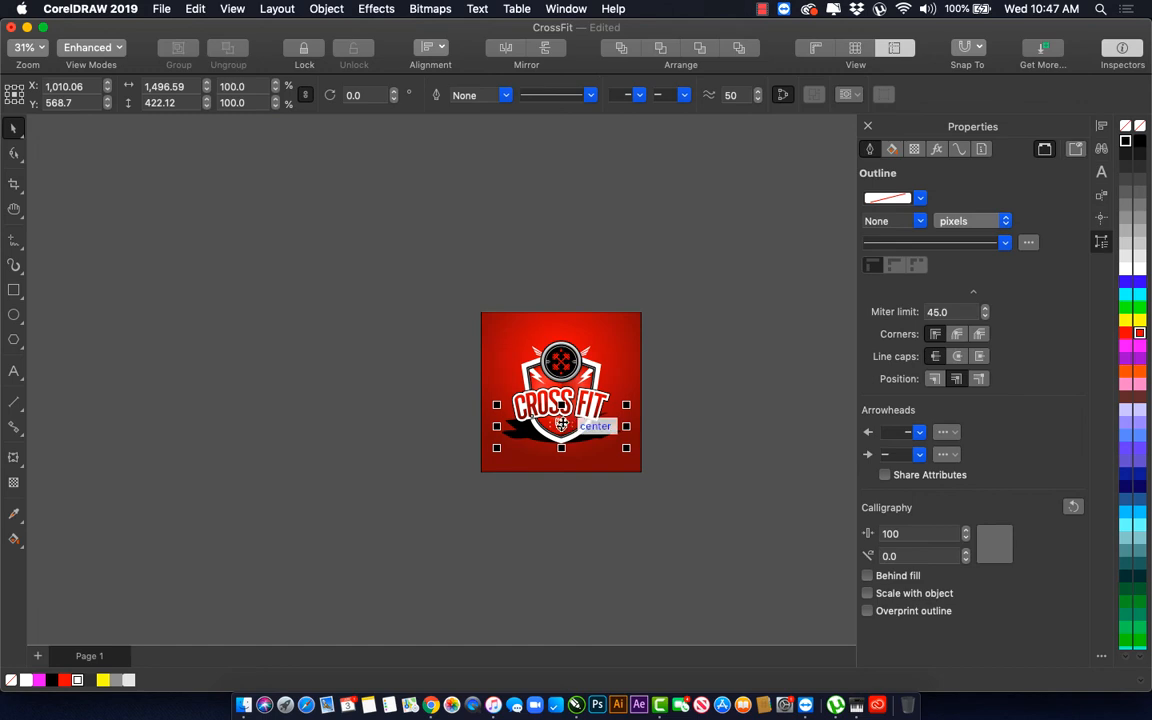
{"action": "scroll", "coordinate": [570, 425], "scroll_direction": "up", "scroll_amount": 2}
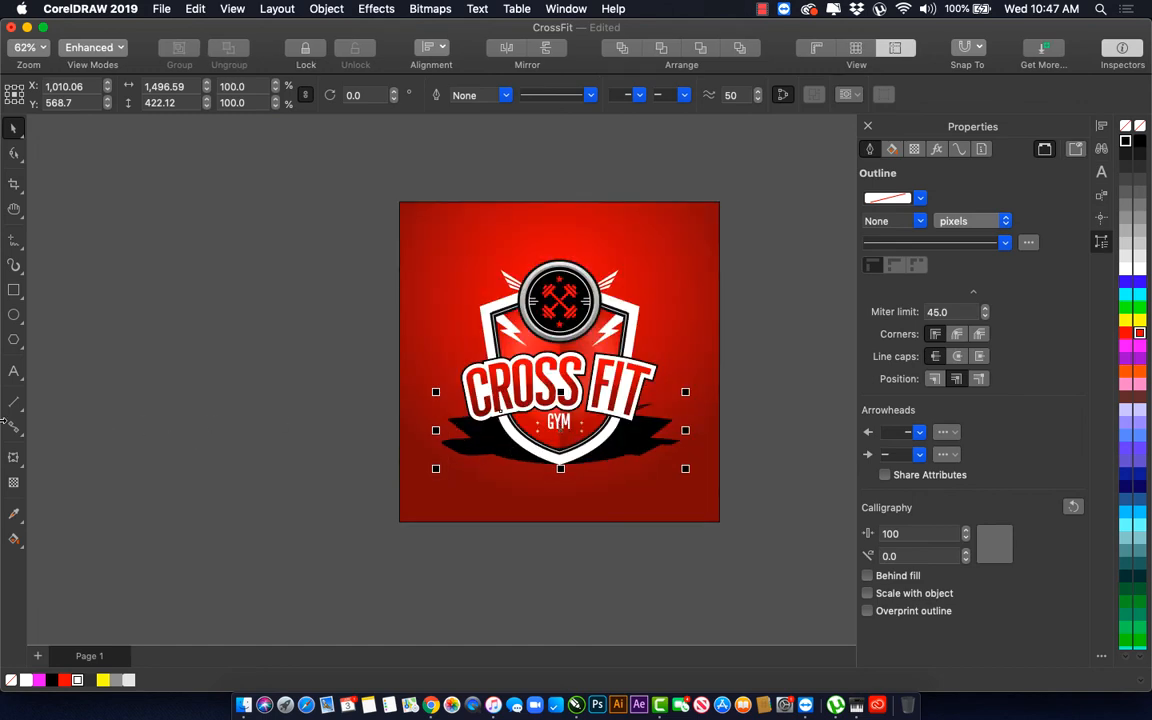
Step: Draw a flat ellipse about 754 by 116 pixels, centre it on the shield's bottom tip, and fill it black
{"action": "left_click", "coordinate": [14, 316]}
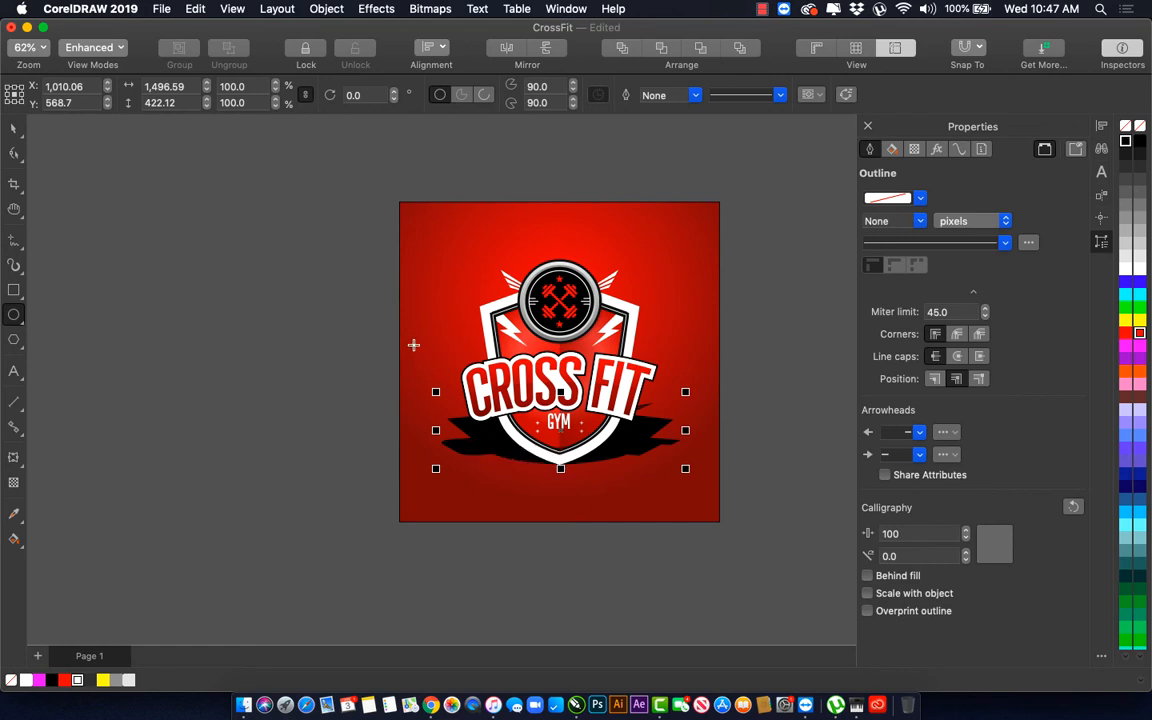
{"action": "left_click_drag", "start_coordinate": [409, 341], "coordinate": [538, 366]}
{"action": "key", "text": "space"}
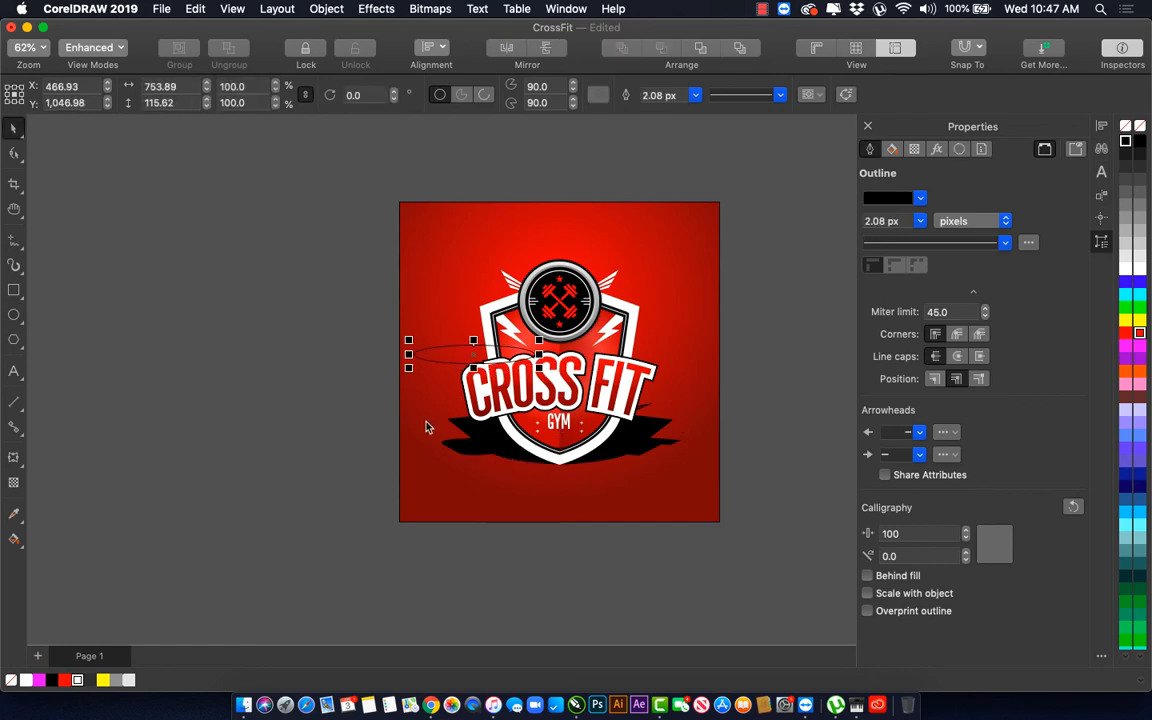
{"action": "left_click_drag", "start_coordinate": [474, 344], "coordinate": [561, 464]}
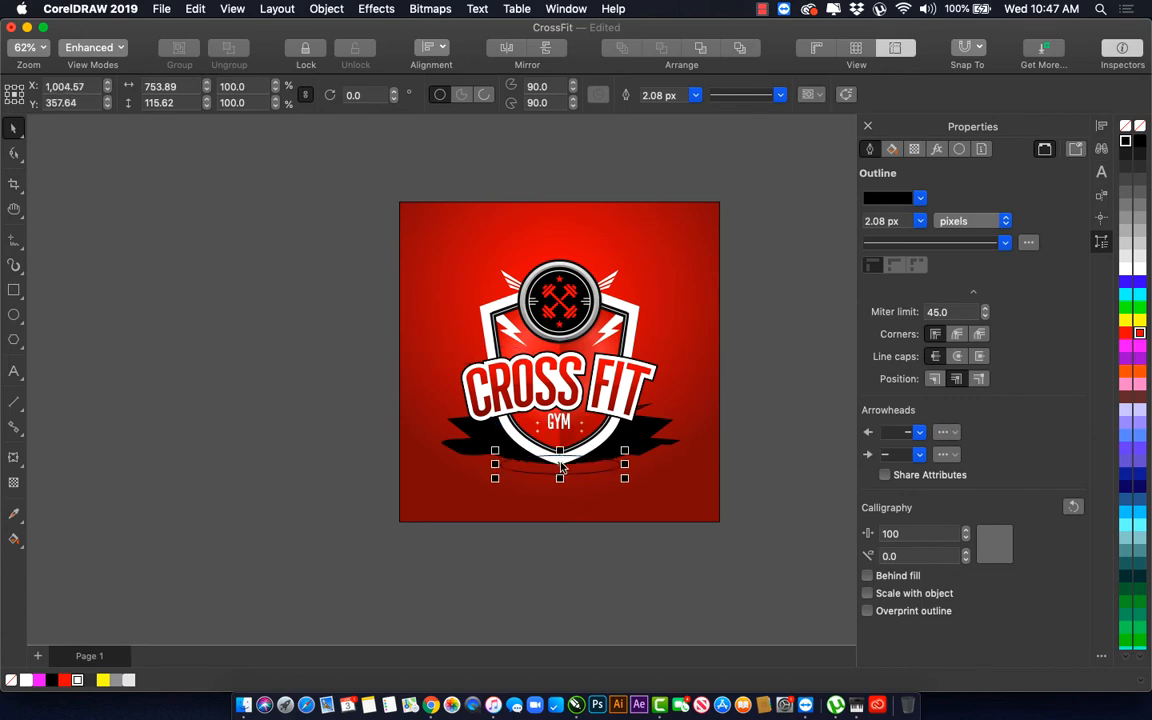
{"action": "scroll", "coordinate": [561, 464], "scroll_direction": "up", "scroll_amount": 3}
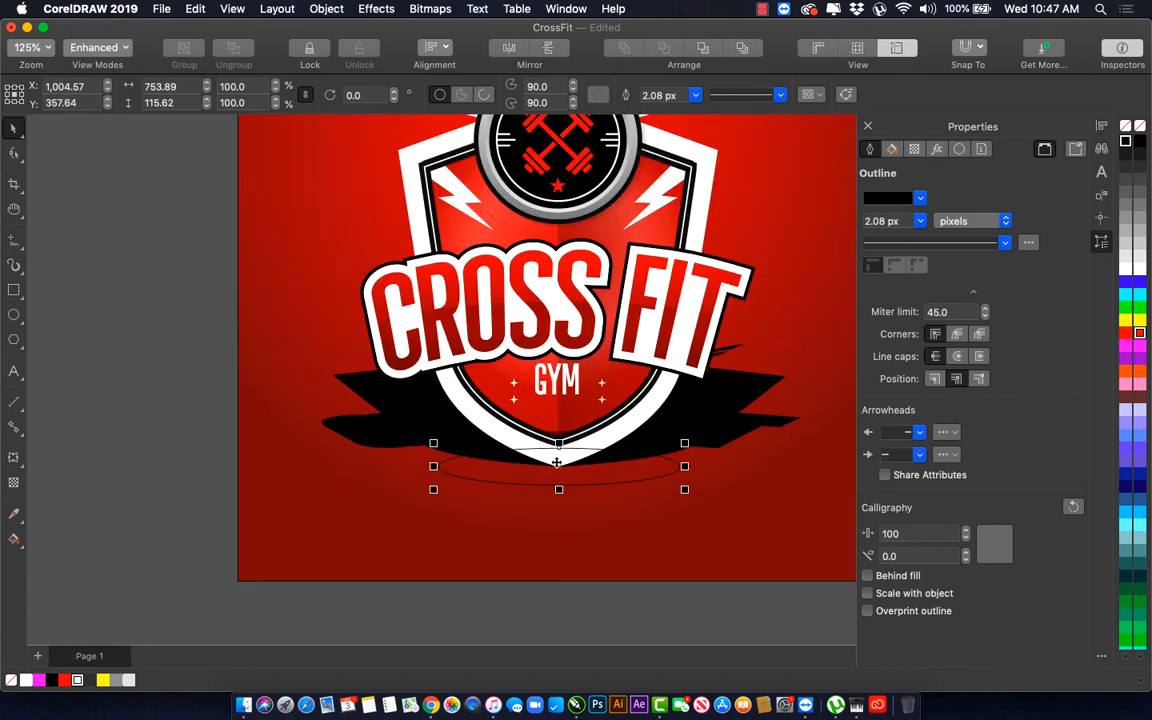
{"action": "left_click", "coordinate": [1139, 146]}
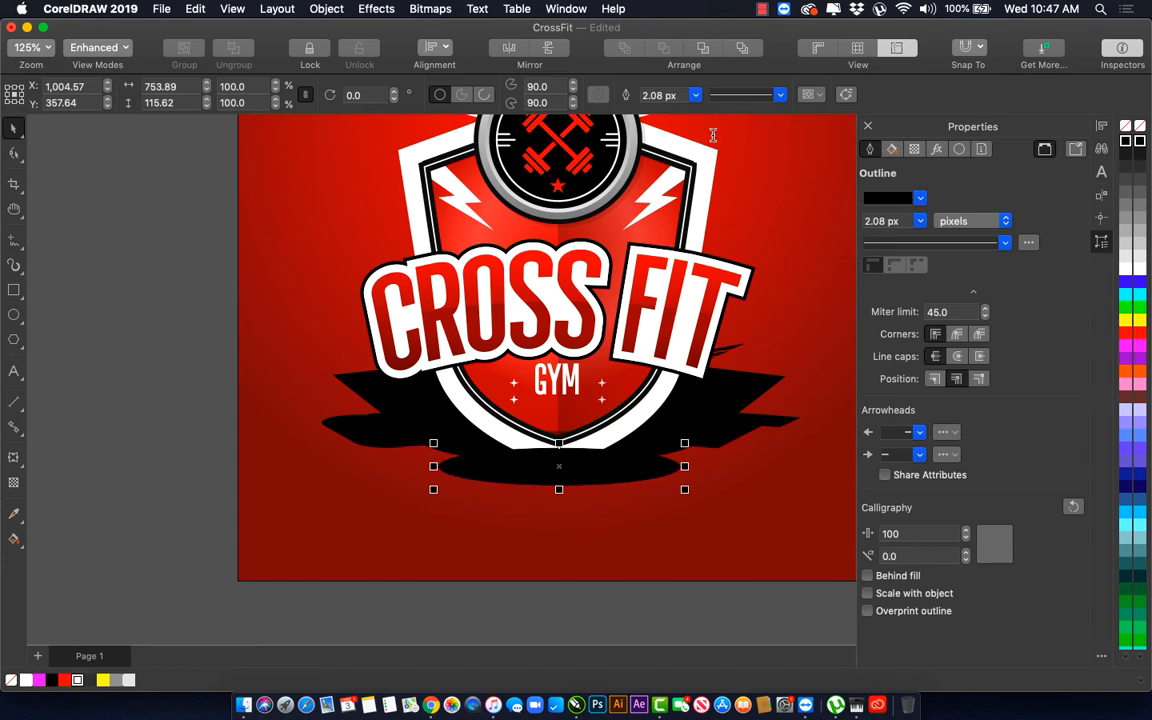
Step: Convert the black ellipse under the shield to a bitmap
{"action": "left_click", "coordinate": [427, 10]}
{"action": "mouse_move", "coordinate": [451, 107]}
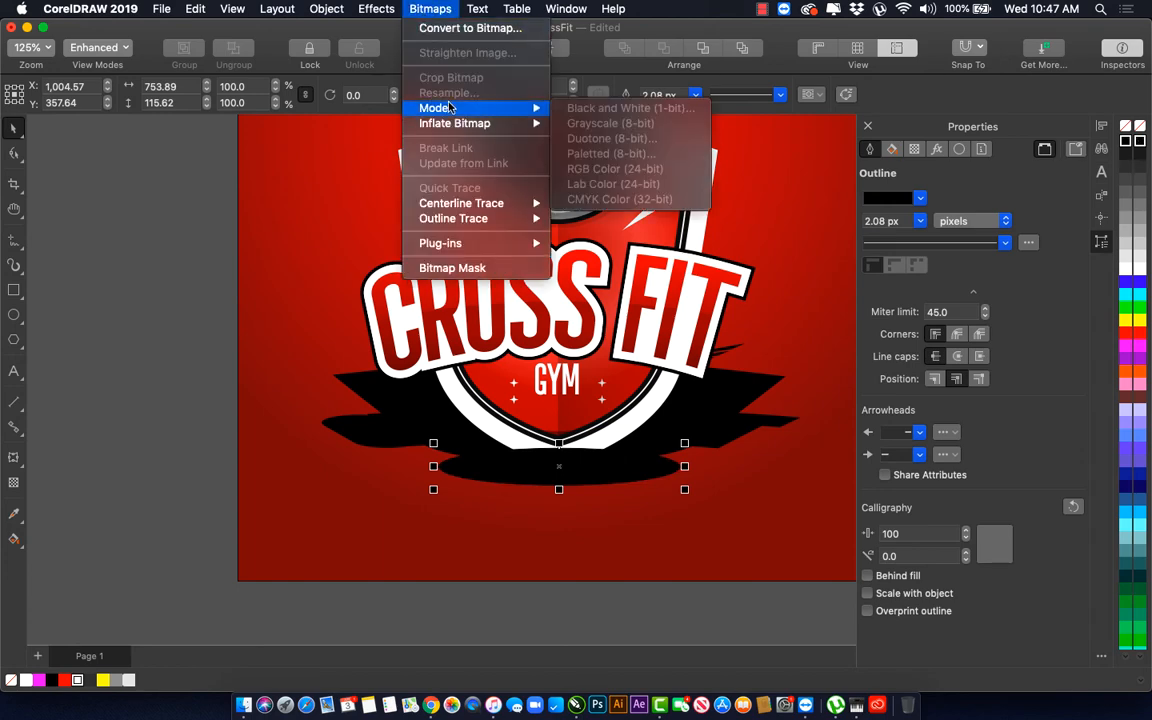
{"action": "left_click", "coordinate": [438, 28]}
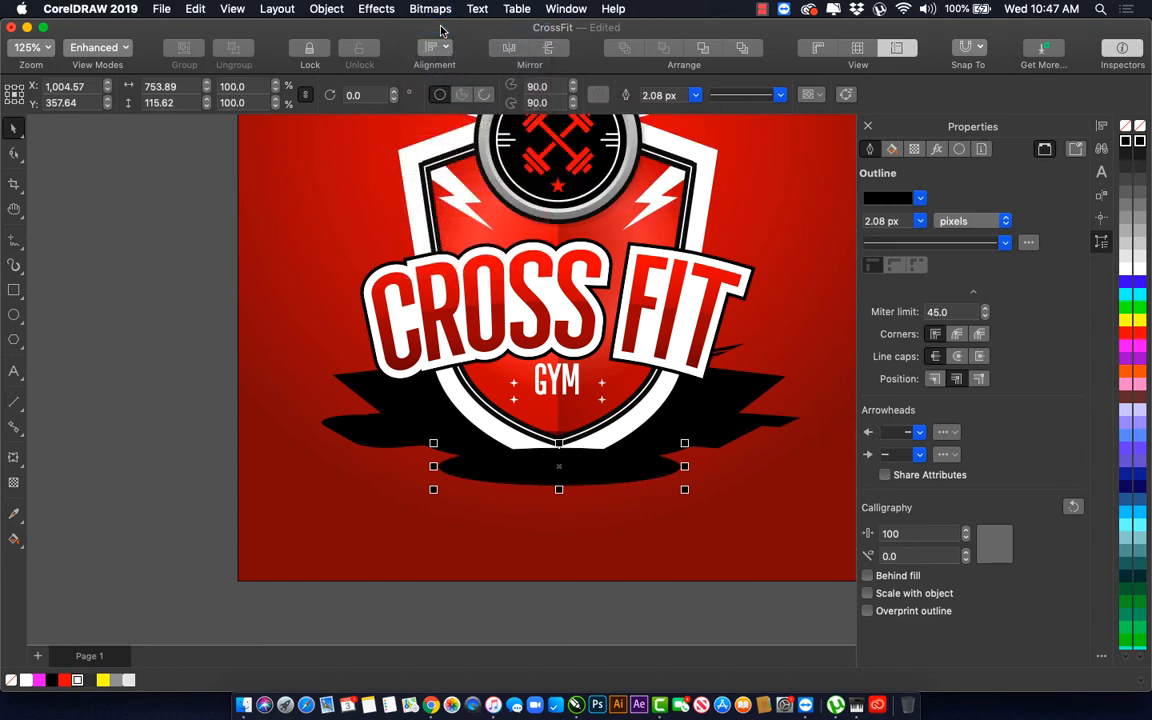
{"action": "left_click", "coordinate": [664, 310]}
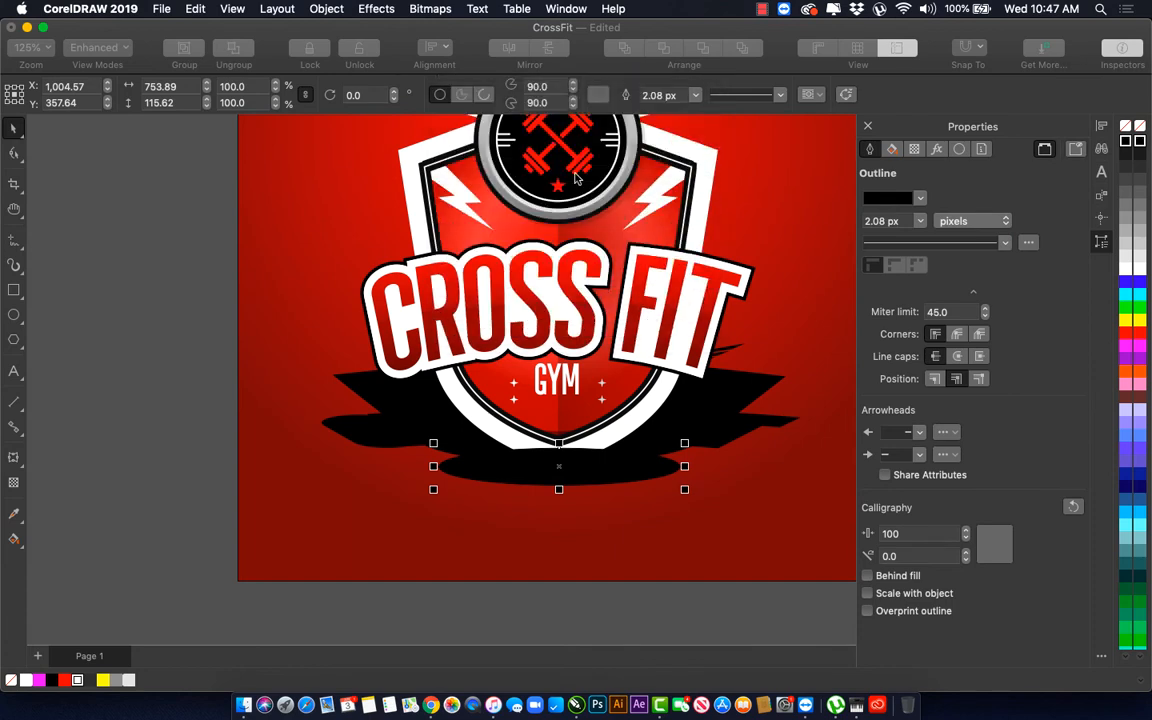
Step: Apply a Gaussian Blur with a 93.3-pixel radius to the ellipse bitmap under the shield
{"action": "left_click", "coordinate": [424, 10]}
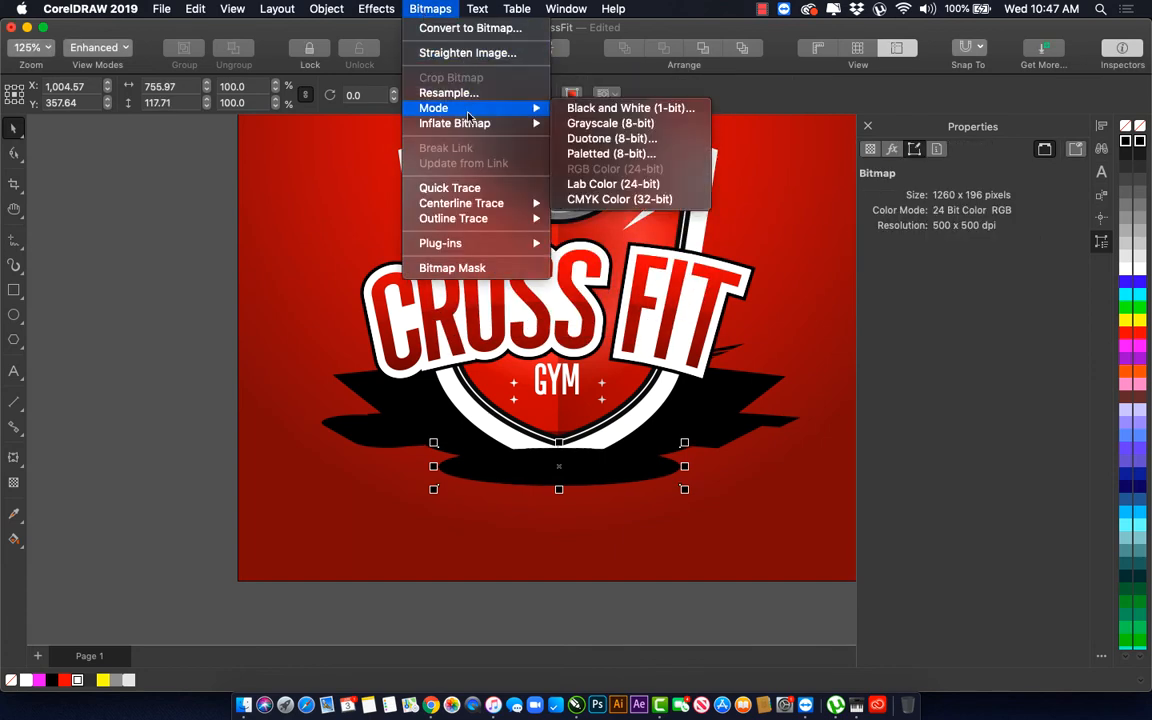
{"action": "mouse_move", "coordinate": [472, 220]}
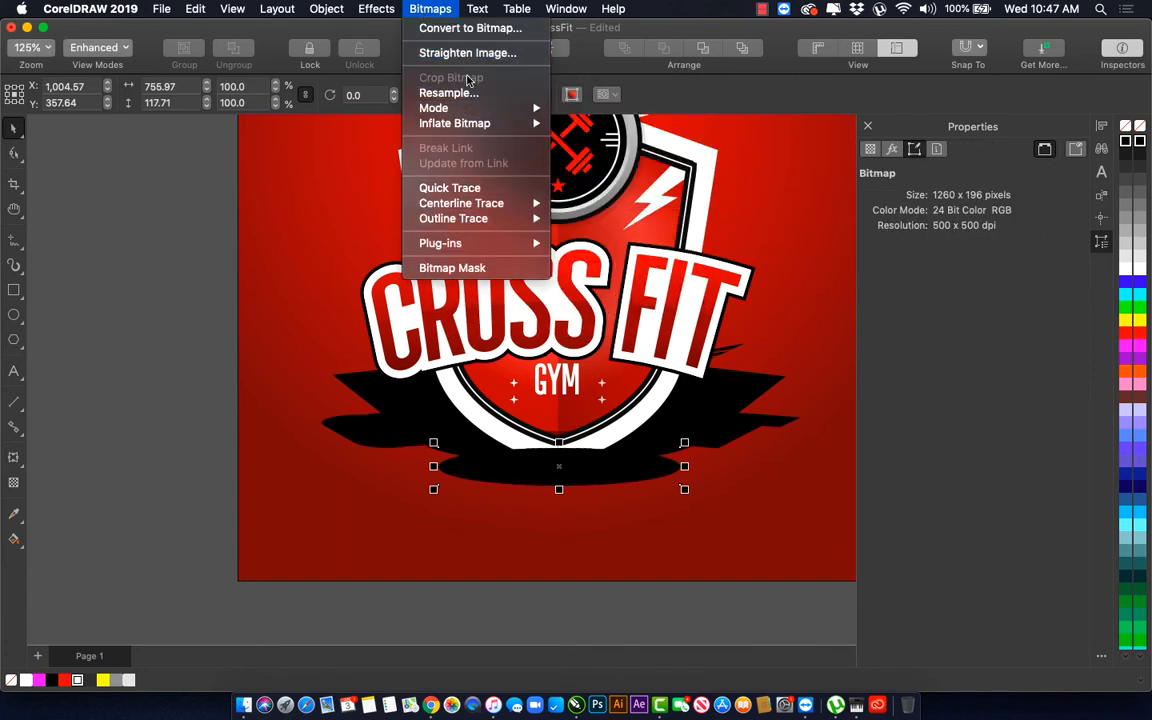
{"action": "mouse_move", "coordinate": [467, 120]}
{"action": "mouse_move", "coordinate": [376, 8]}
{"action": "mouse_move", "coordinate": [400, 88]}
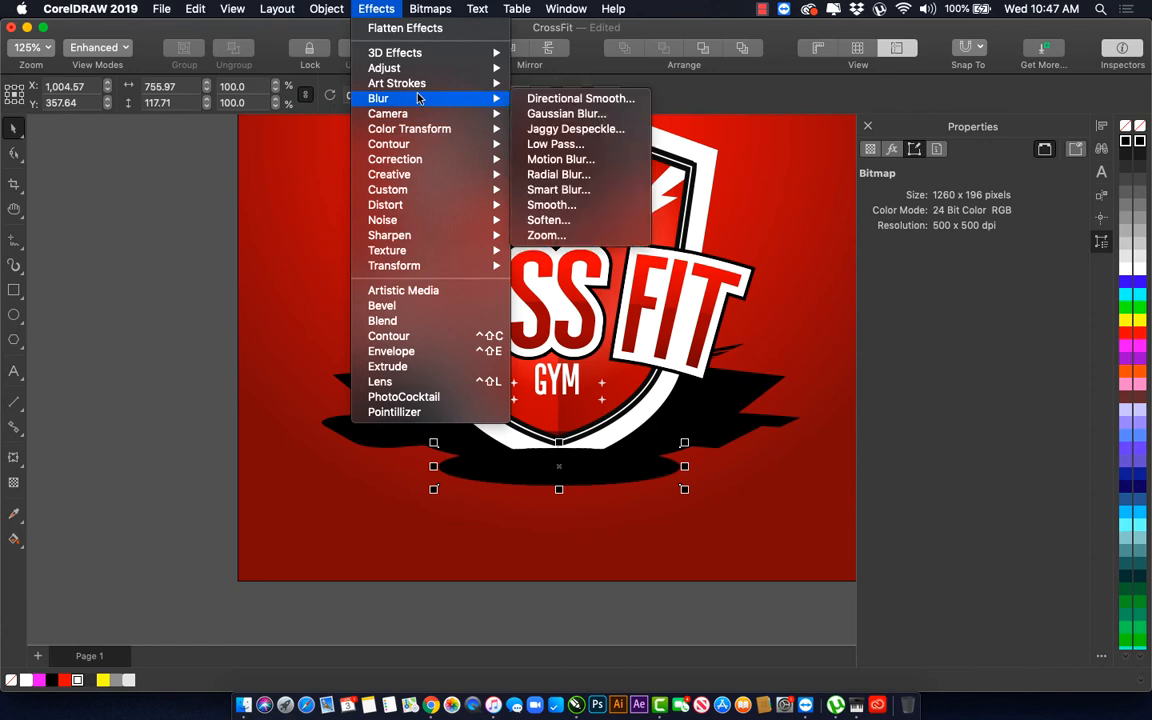
{"action": "left_click", "coordinate": [548, 117]}
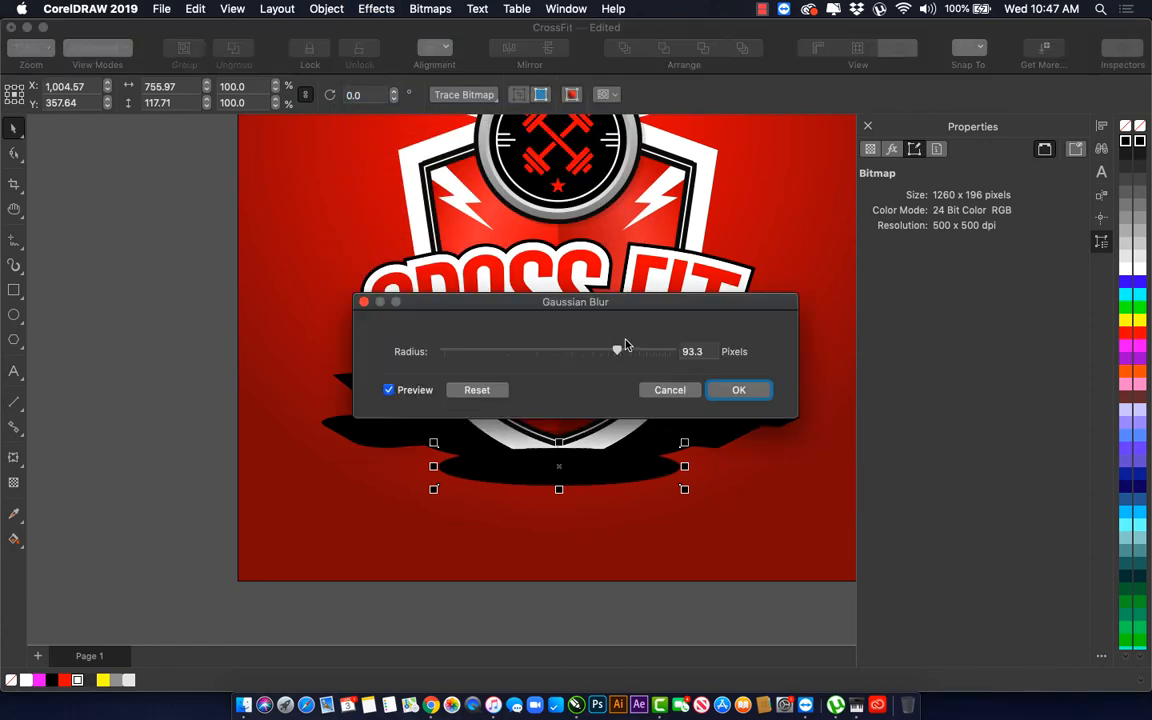
{"action": "left_click", "coordinate": [719, 393]}
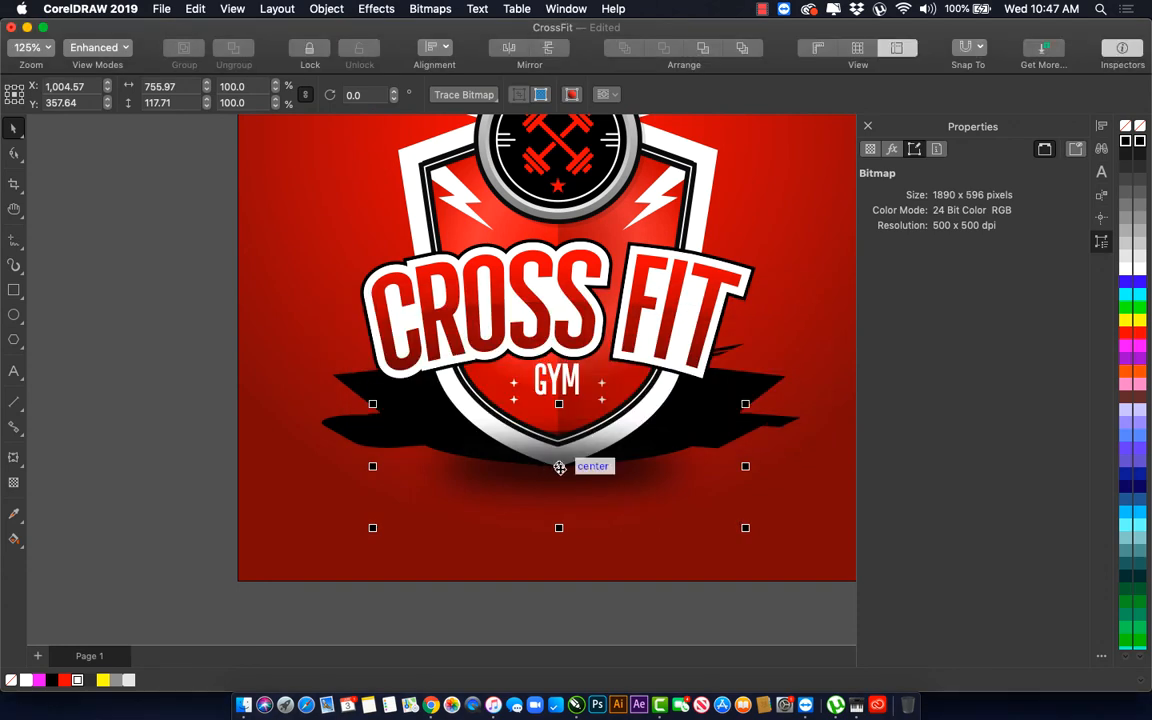
Step: Convert the black silhouette behind the logo to a 500 dpi RGB bitmap with transparent background and stretch it upward to about 511 pixels tall
{"action": "left_click", "coordinate": [325, 358]}
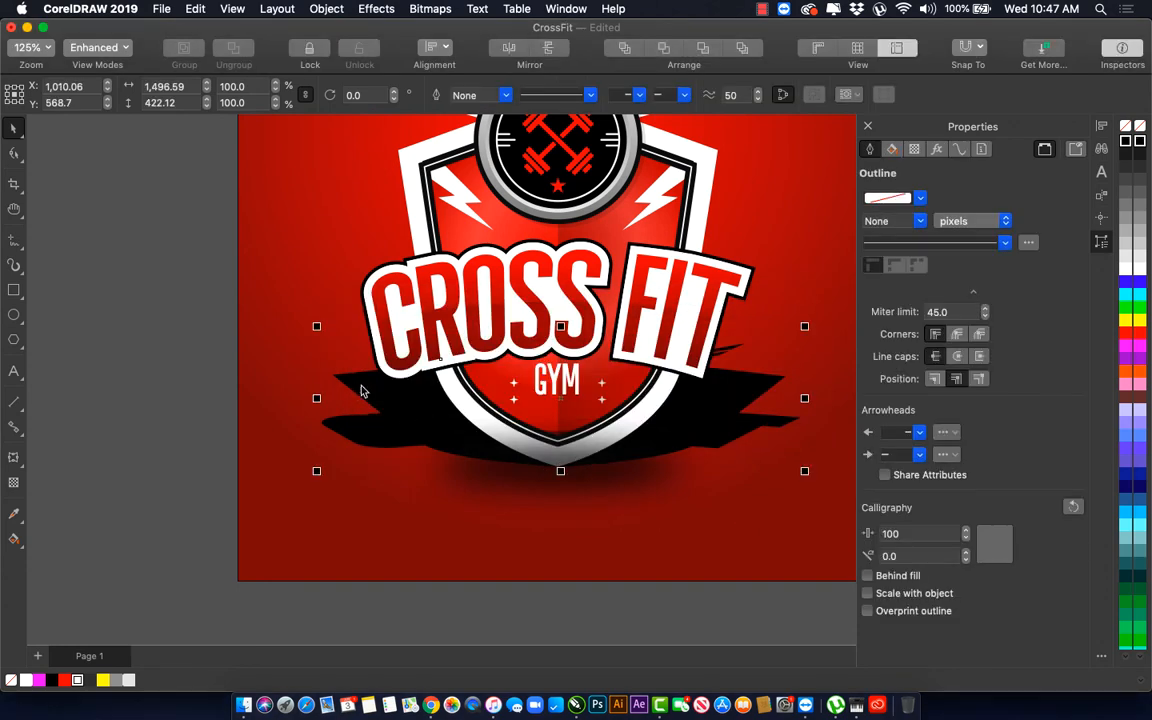
{"action": "left_click", "coordinate": [431, 10]}
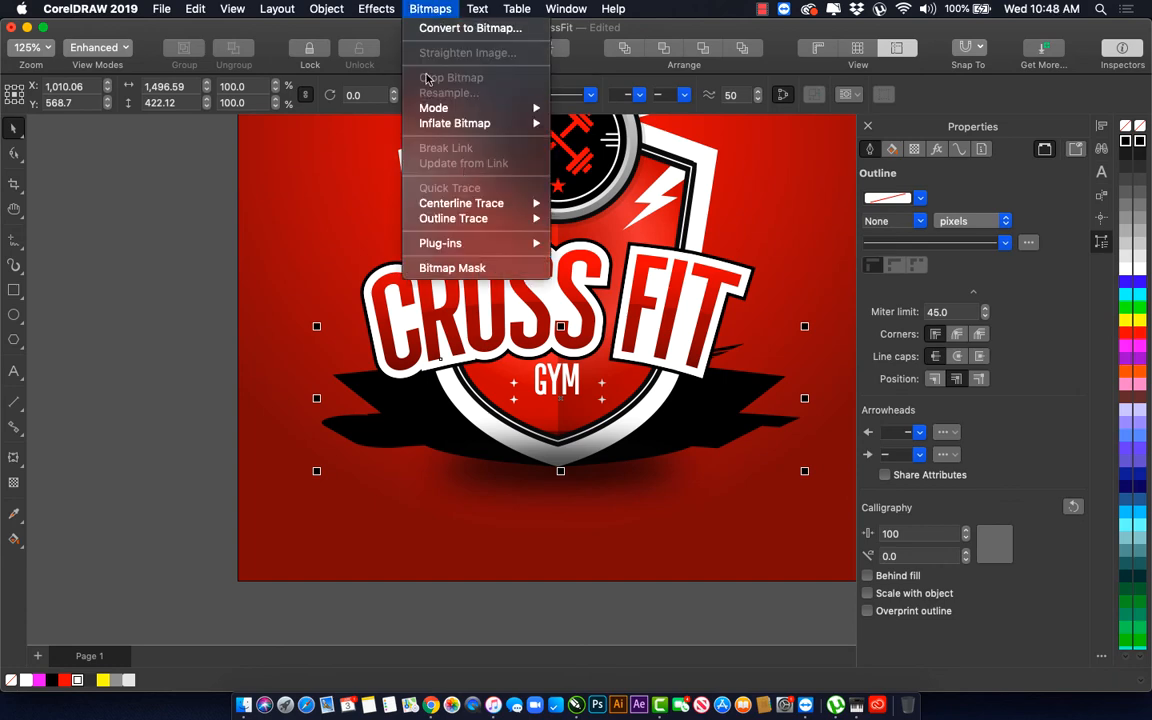
{"action": "left_click", "coordinate": [425, 28]}
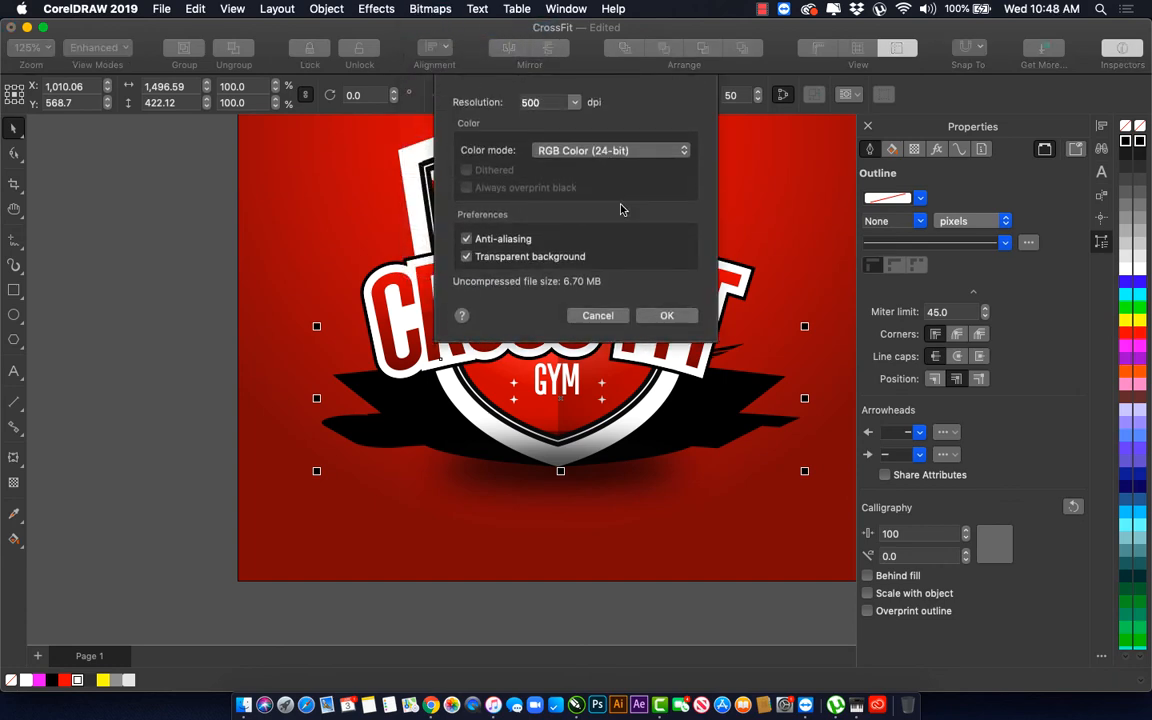
{"action": "left_click", "coordinate": [667, 315]}
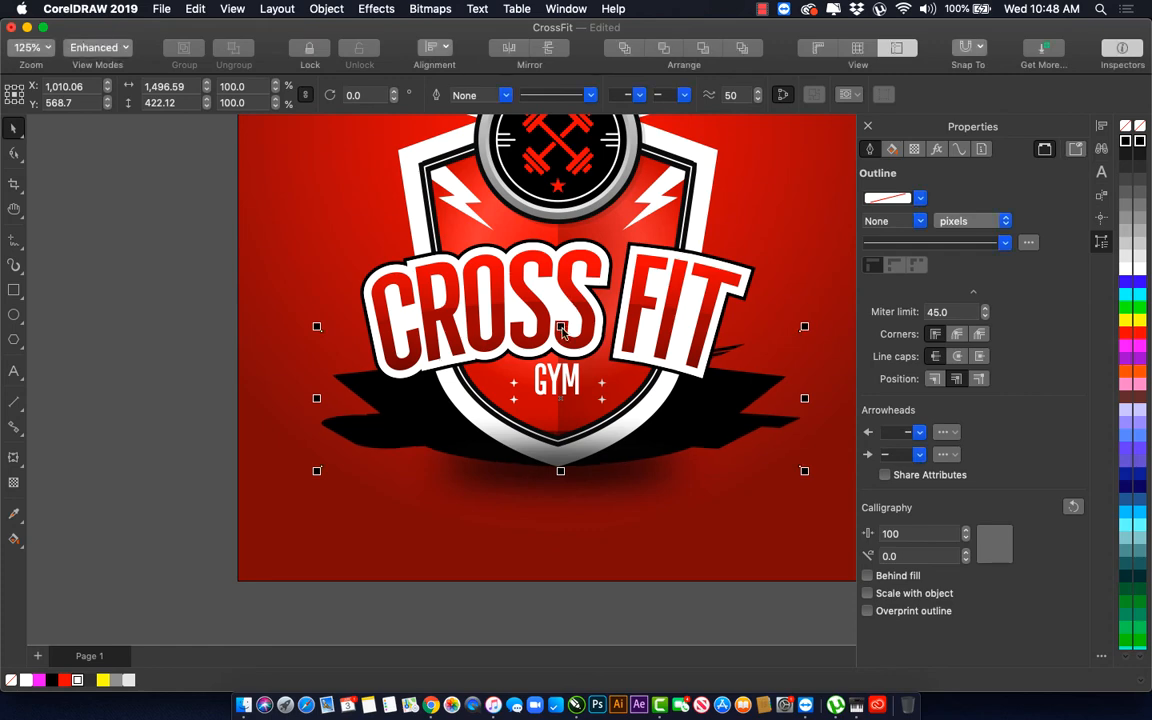
{"action": "left_click_drag", "start_coordinate": [560, 326], "coordinate": [560, 298]}
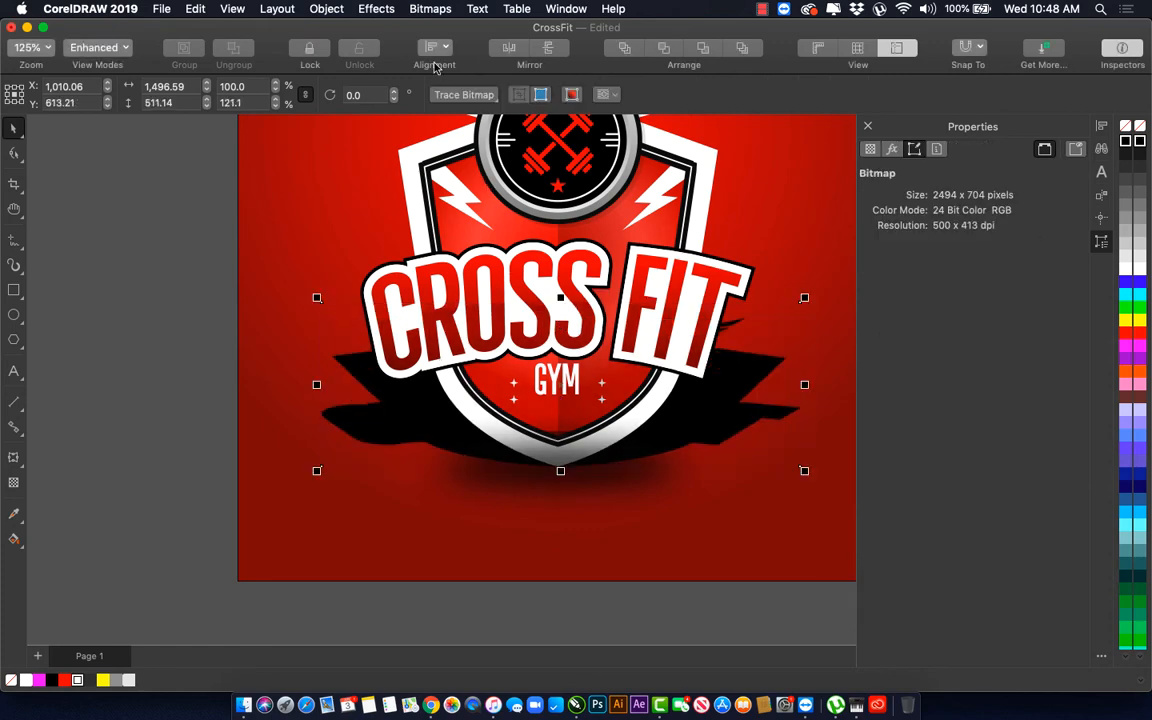
Step: Apply a Gaussian Blur with an 18.1-pixel radius to the silhouette bitmap and stretch it upward to about 695 pixels tall
{"action": "left_click", "coordinate": [373, 8]}
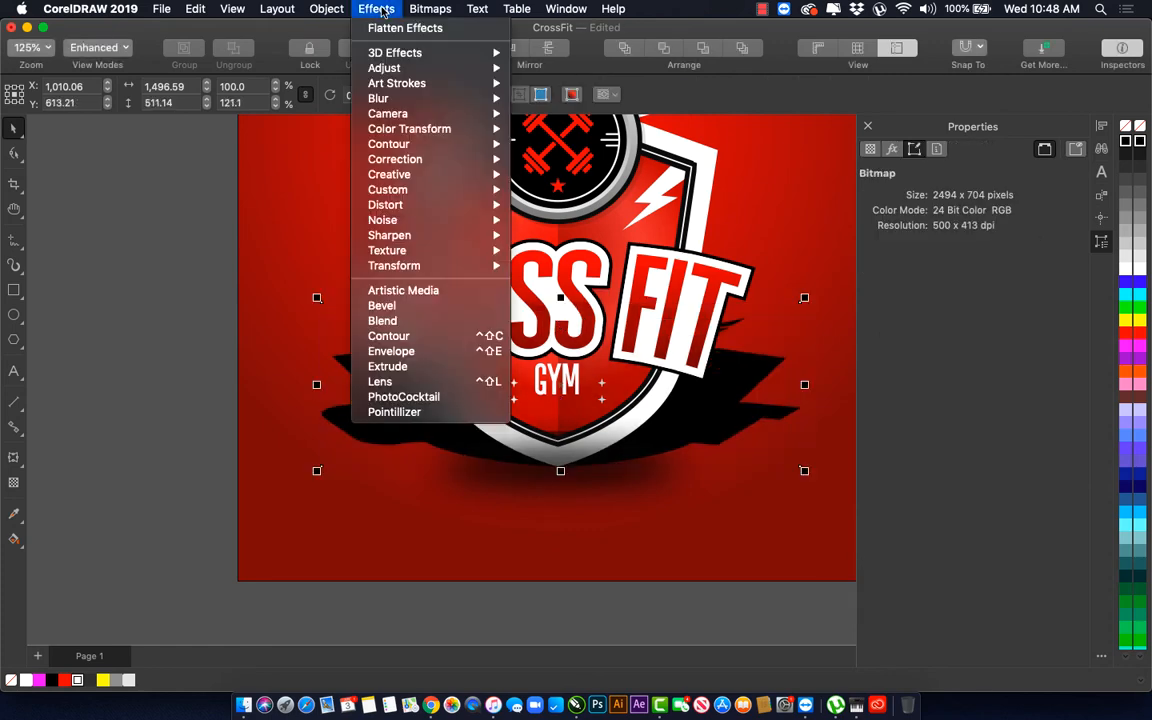
{"action": "mouse_move", "coordinate": [440, 98]}
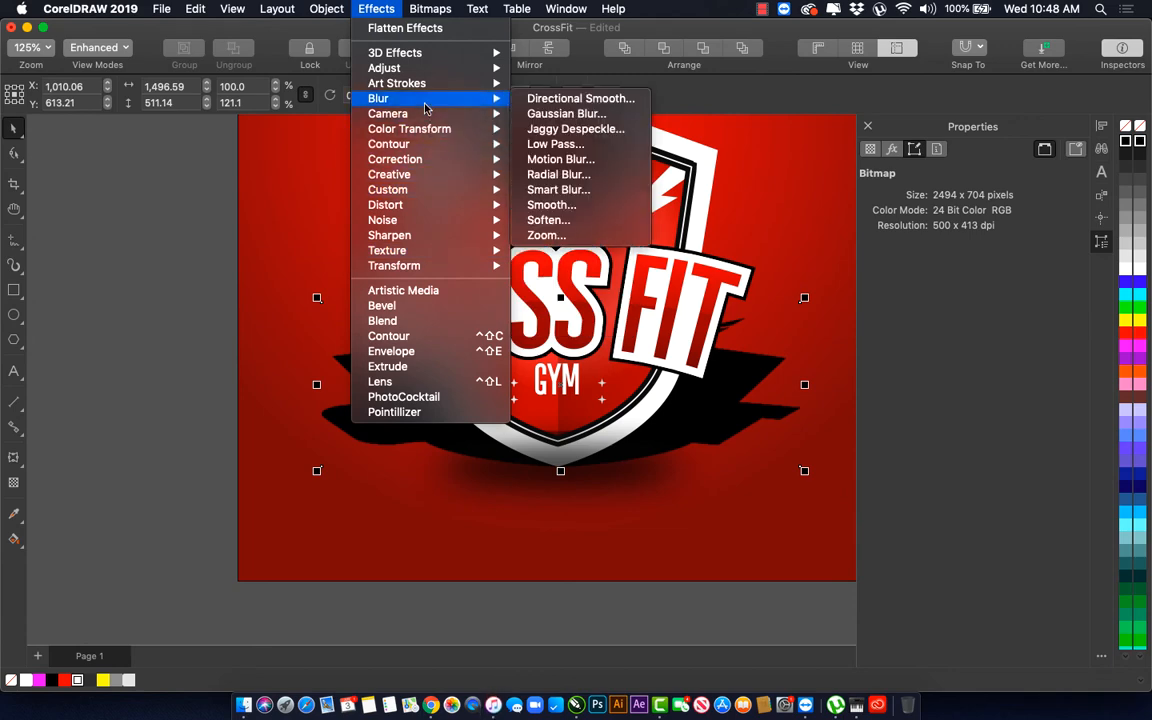
{"action": "left_click", "coordinate": [523, 114]}
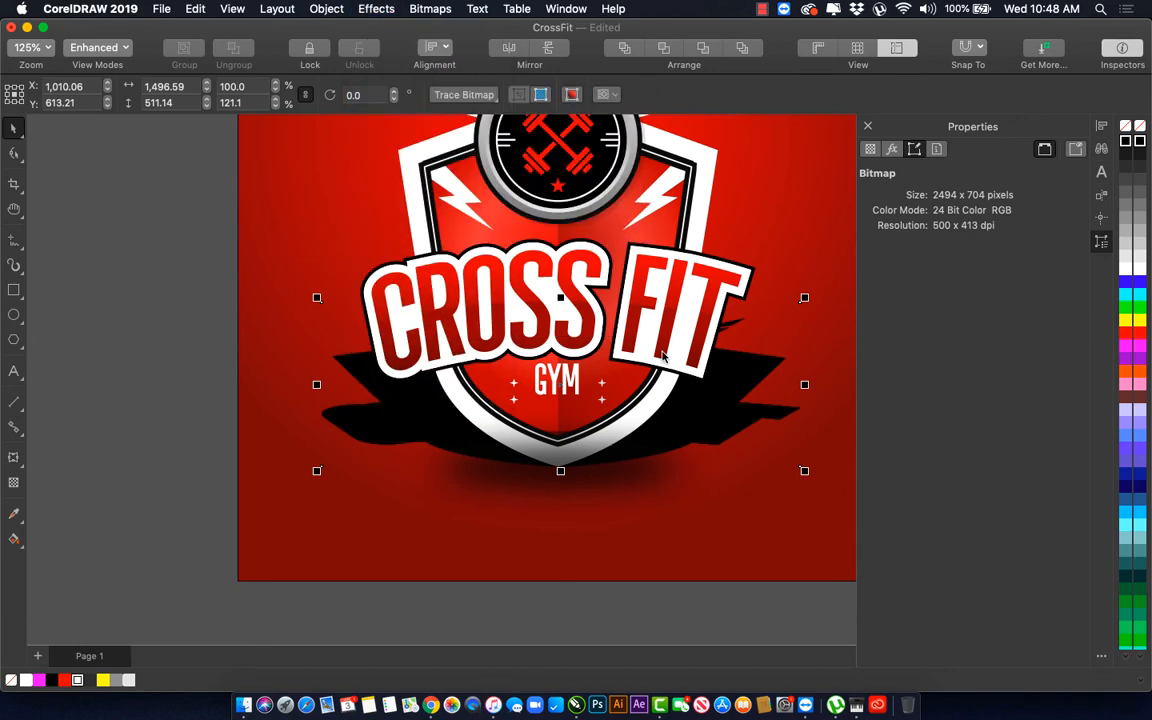
{"action": "left_click", "coordinate": [573, 352]}
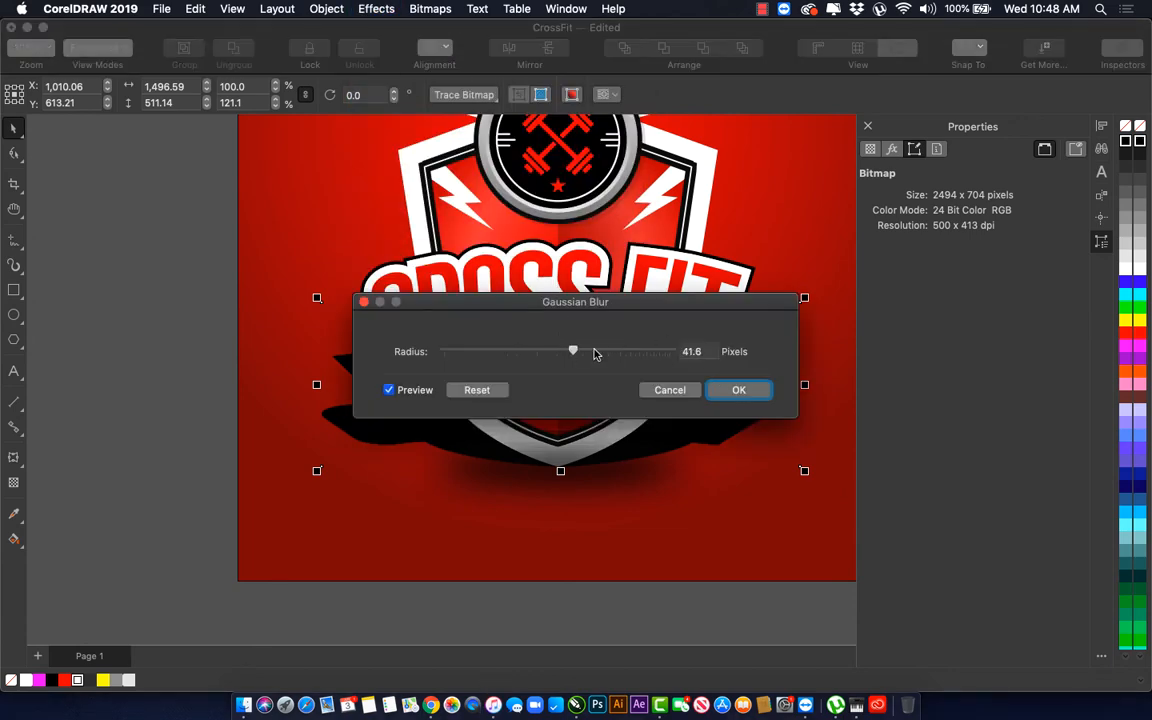
{"action": "left_click_drag", "start_coordinate": [589, 301], "coordinate": [935, 245]}
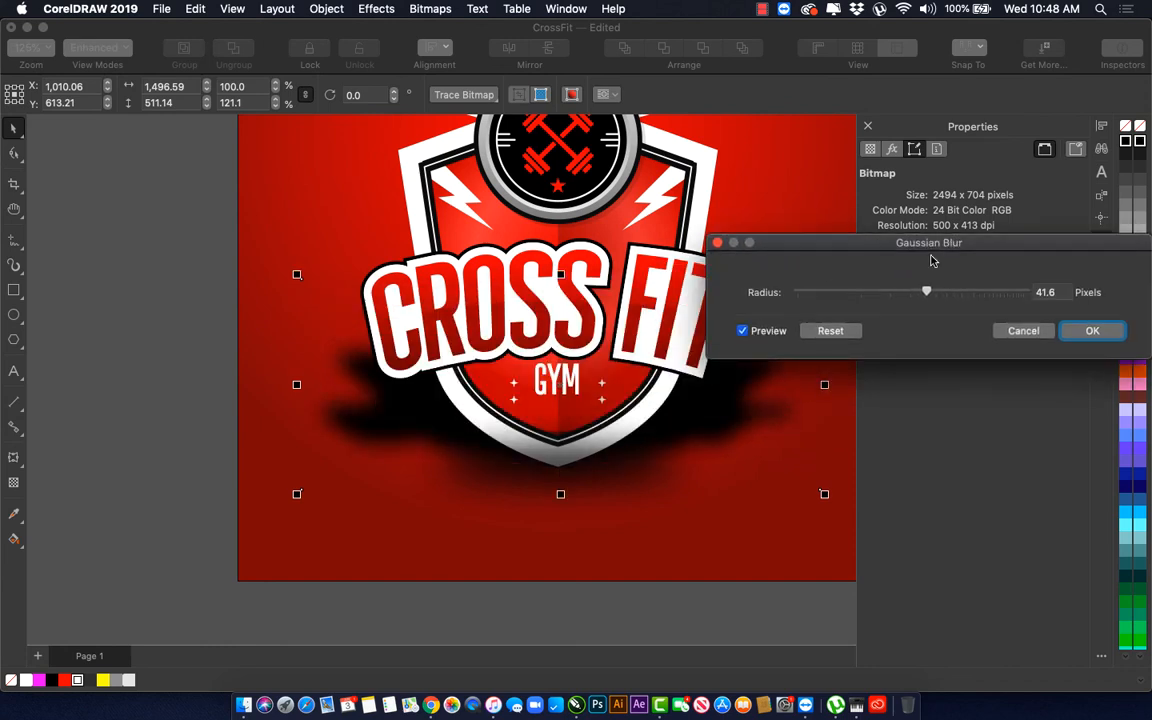
{"action": "left_click", "coordinate": [897, 291]}
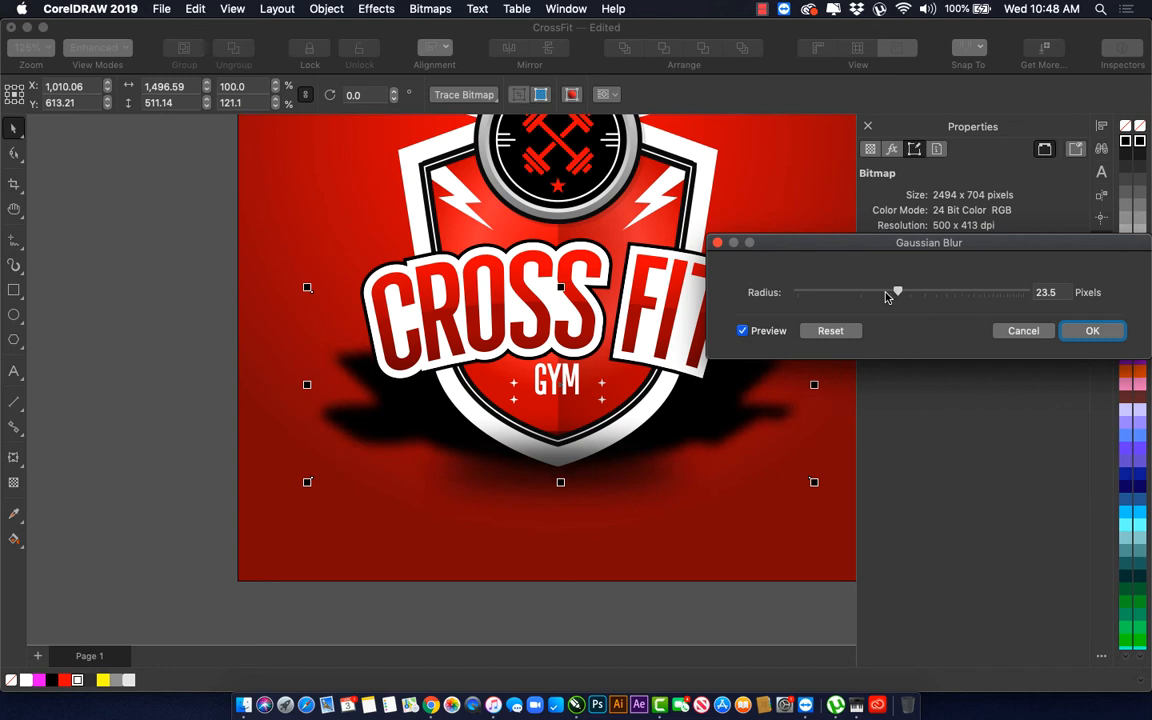
{"action": "left_click", "coordinate": [886, 292]}
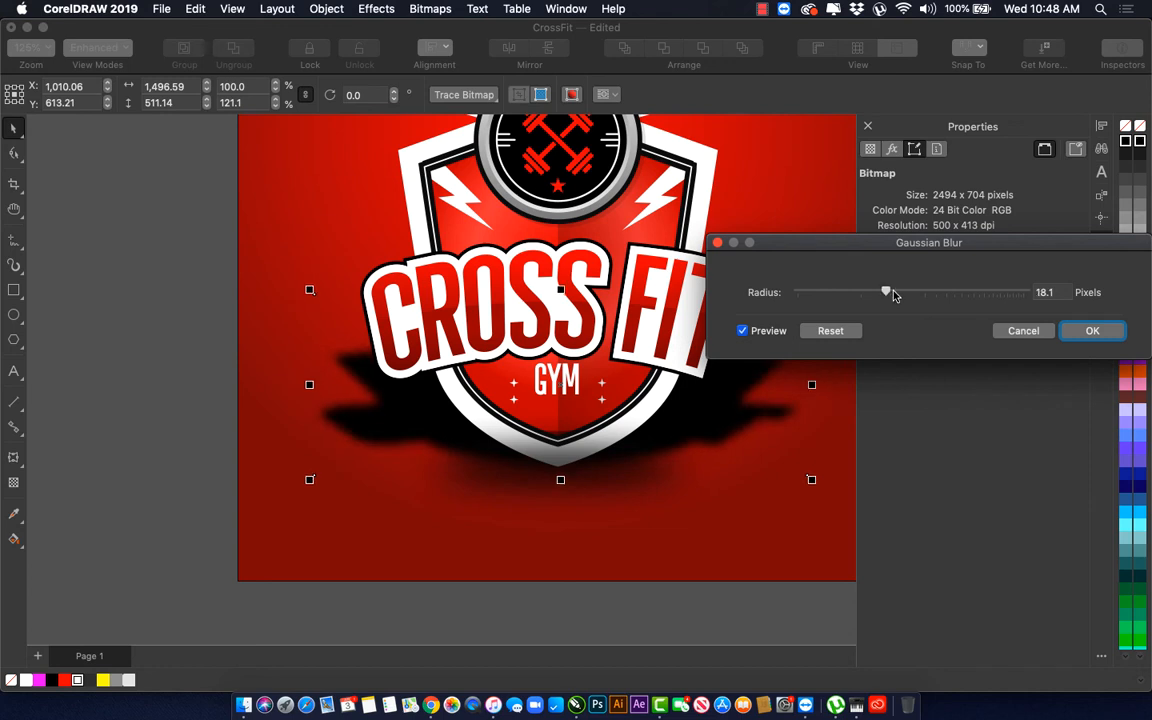
{"action": "left_click", "coordinate": [897, 292]}
{"action": "left_click", "coordinate": [1085, 331]}
{"action": "left_click_drag", "start_coordinate": [560, 289], "coordinate": [567, 252]}
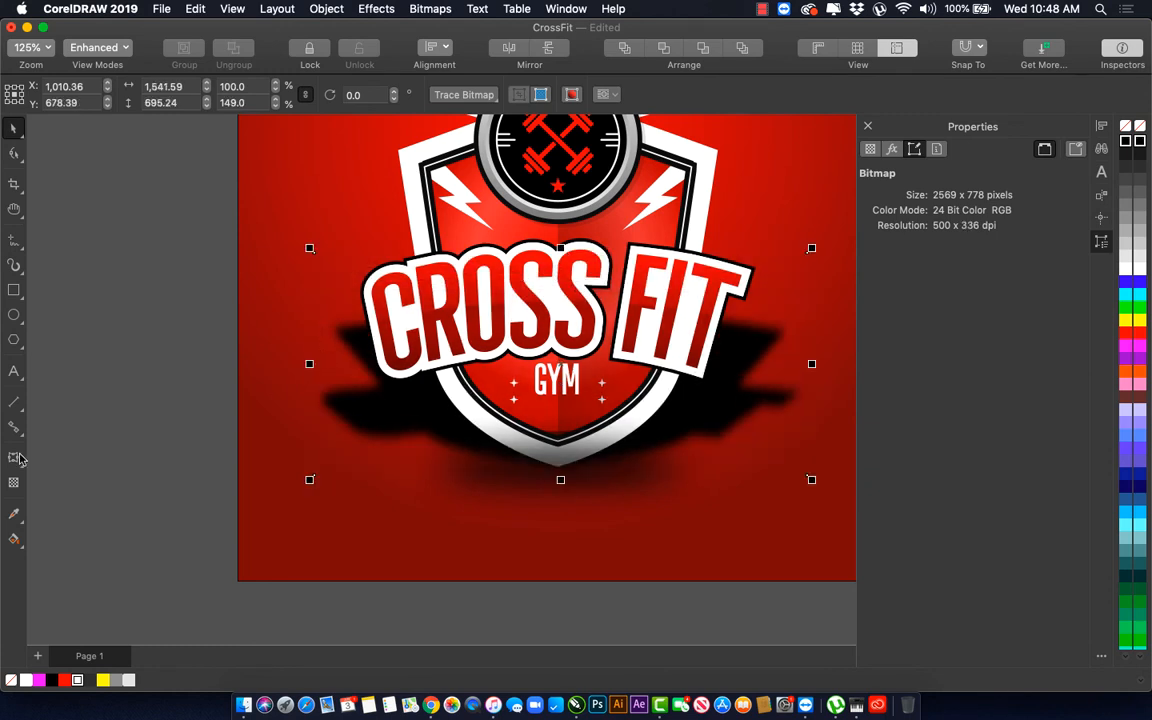
Step: Apply a vertical linear transparency to the blurred silhouette so it fades out upward, and shift the gradient down to soften the shadow
{"action": "left_click", "coordinate": [13, 485]}
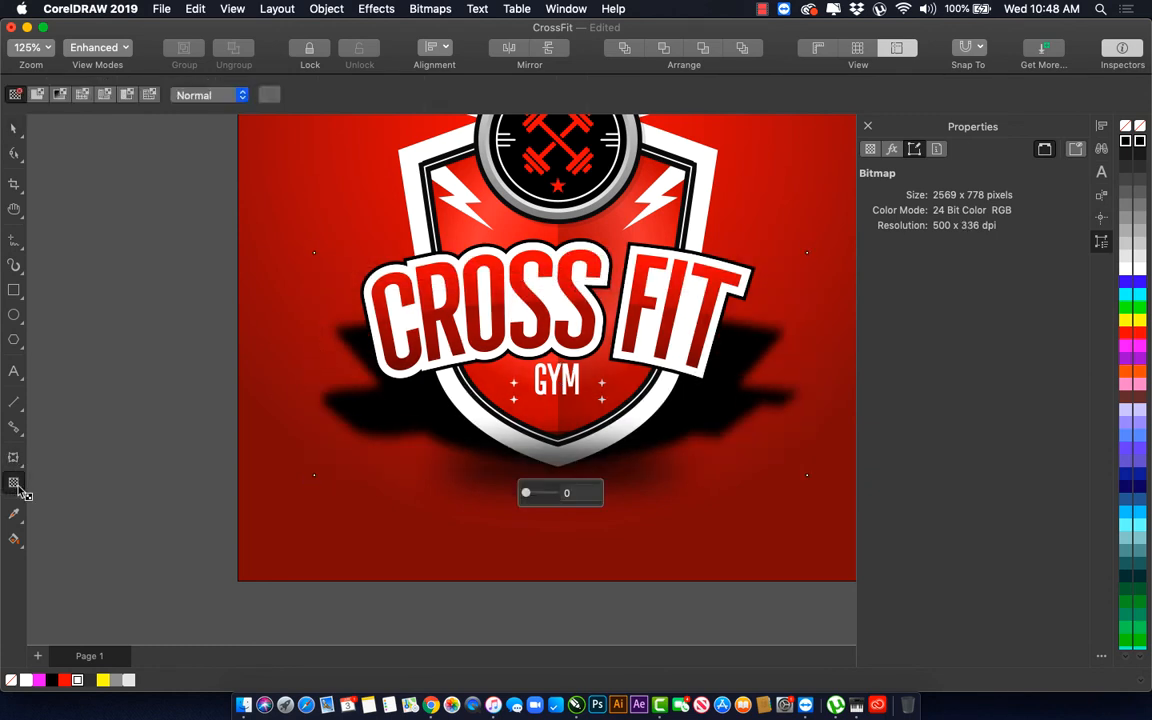
{"action": "left_click_drag", "start_coordinate": [594, 473], "coordinate": [593, 316]}
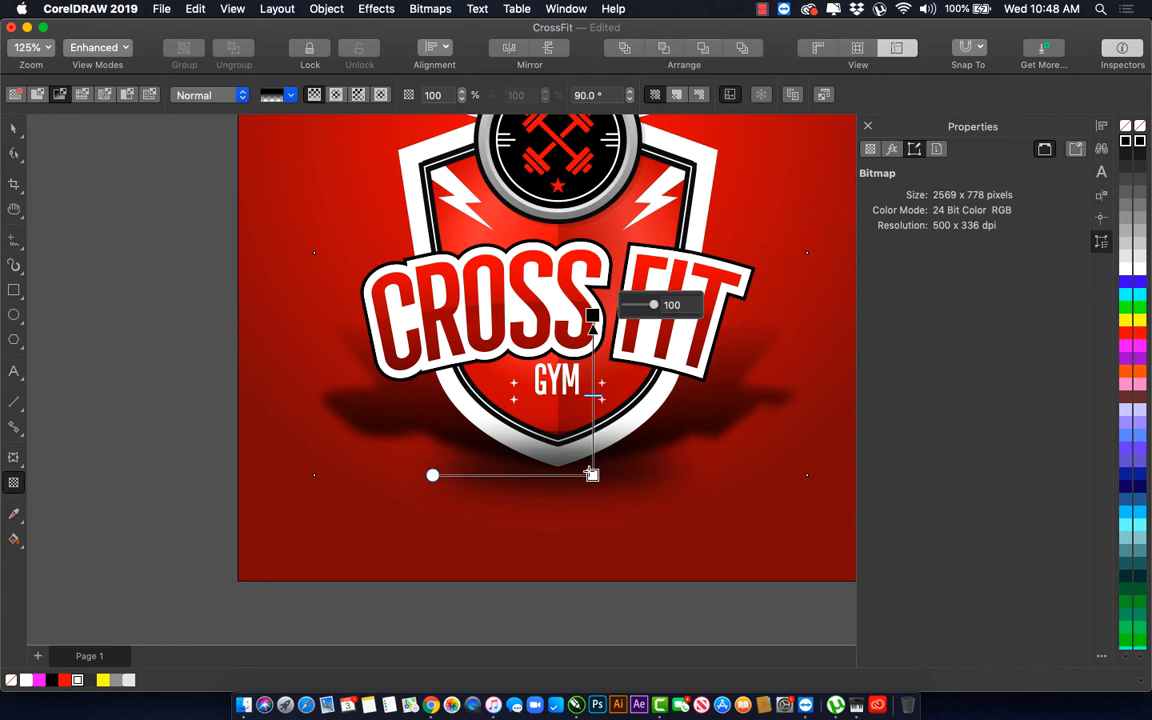
{"action": "left_click_drag", "start_coordinate": [592, 474], "coordinate": [592, 546]}
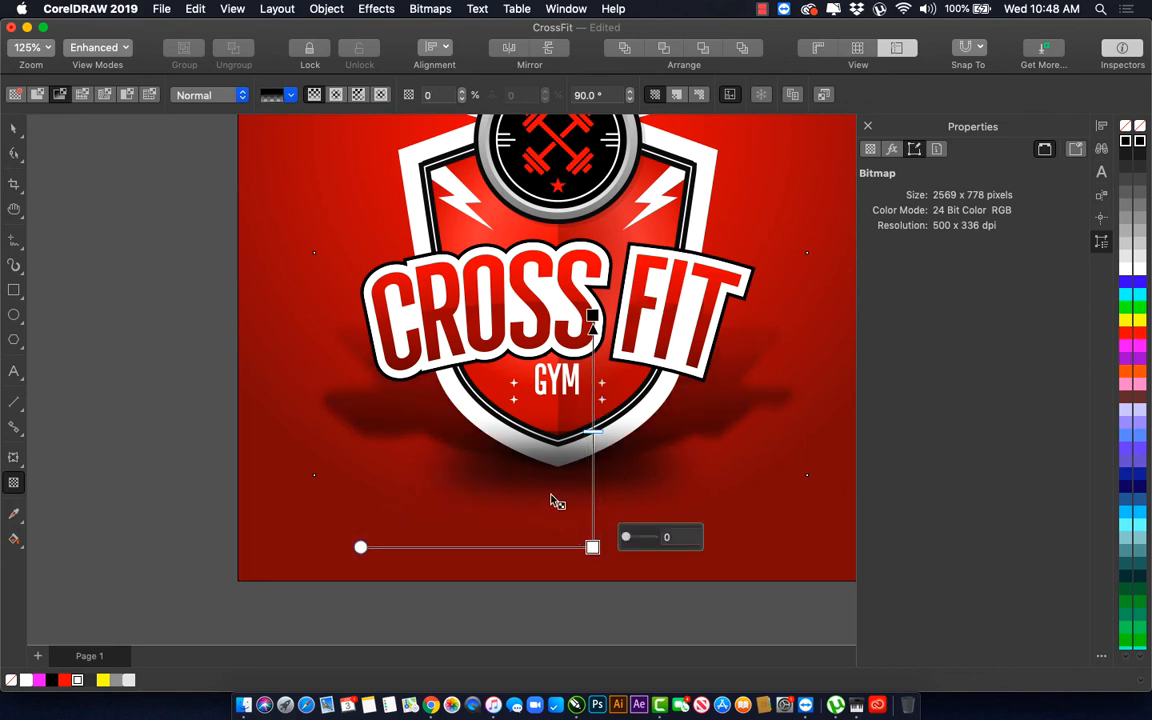
{"action": "left_click", "coordinate": [590, 348]}
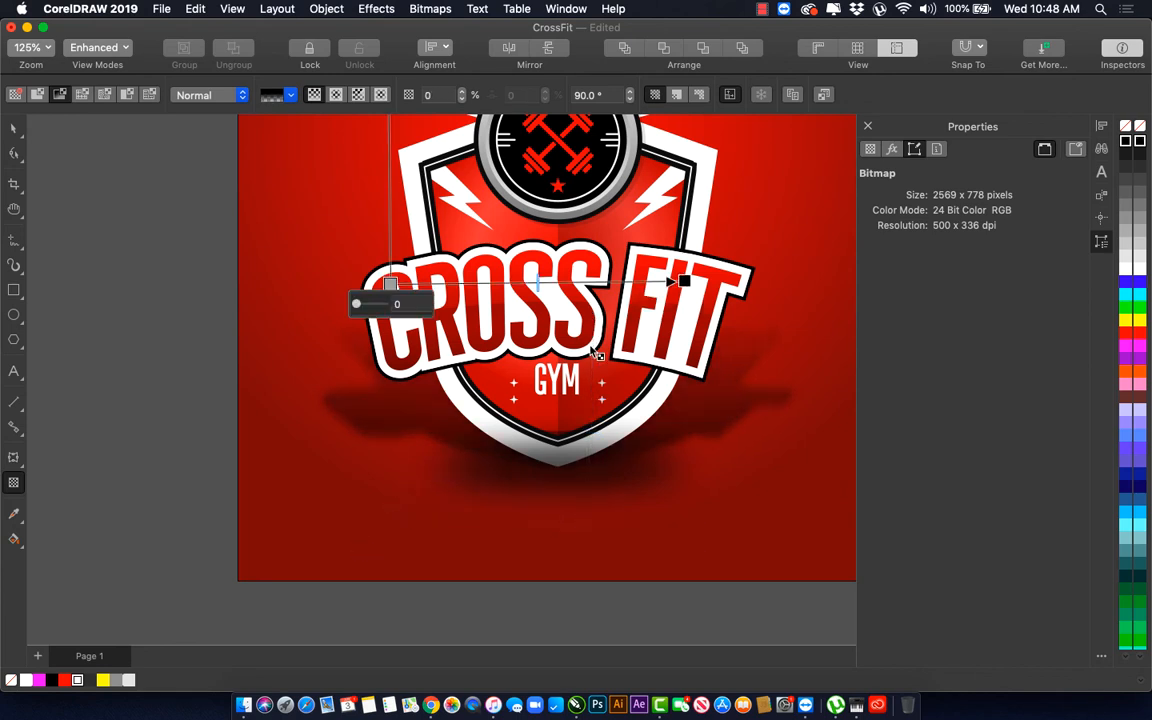
{"action": "key", "text": "space"}
{"action": "left_click", "coordinate": [743, 337]}
{"action": "key", "text": "space"}
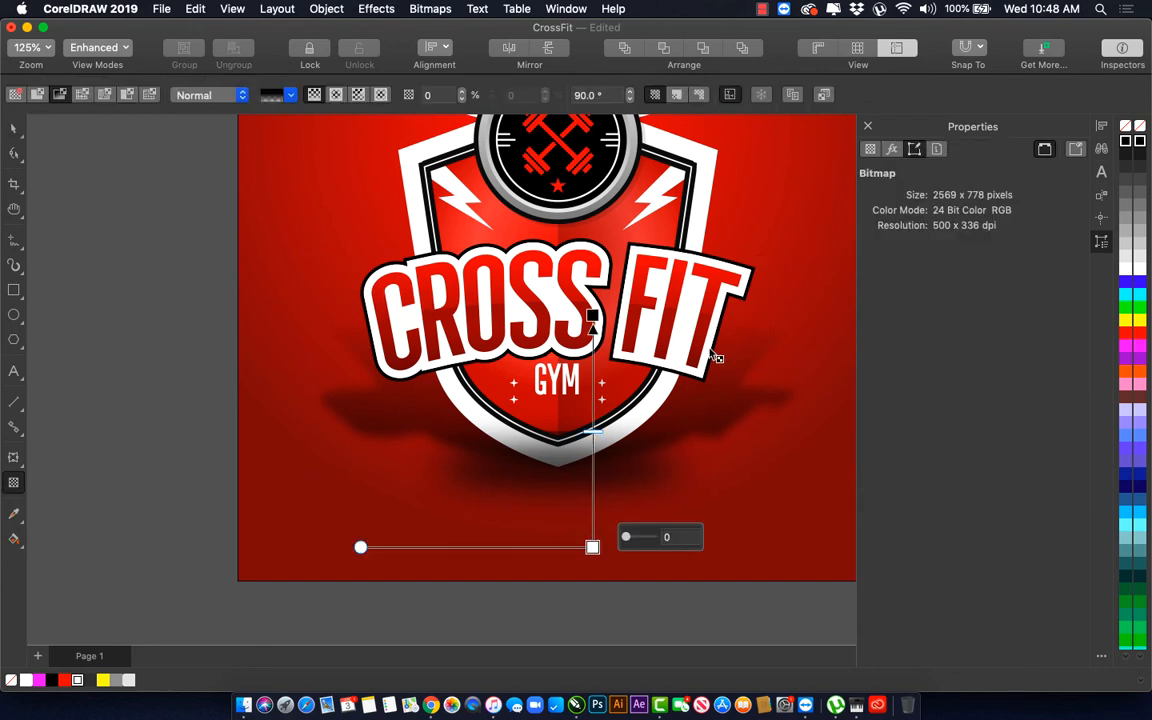
{"action": "left_click_drag", "start_coordinate": [593, 381], "coordinate": [593, 408]}
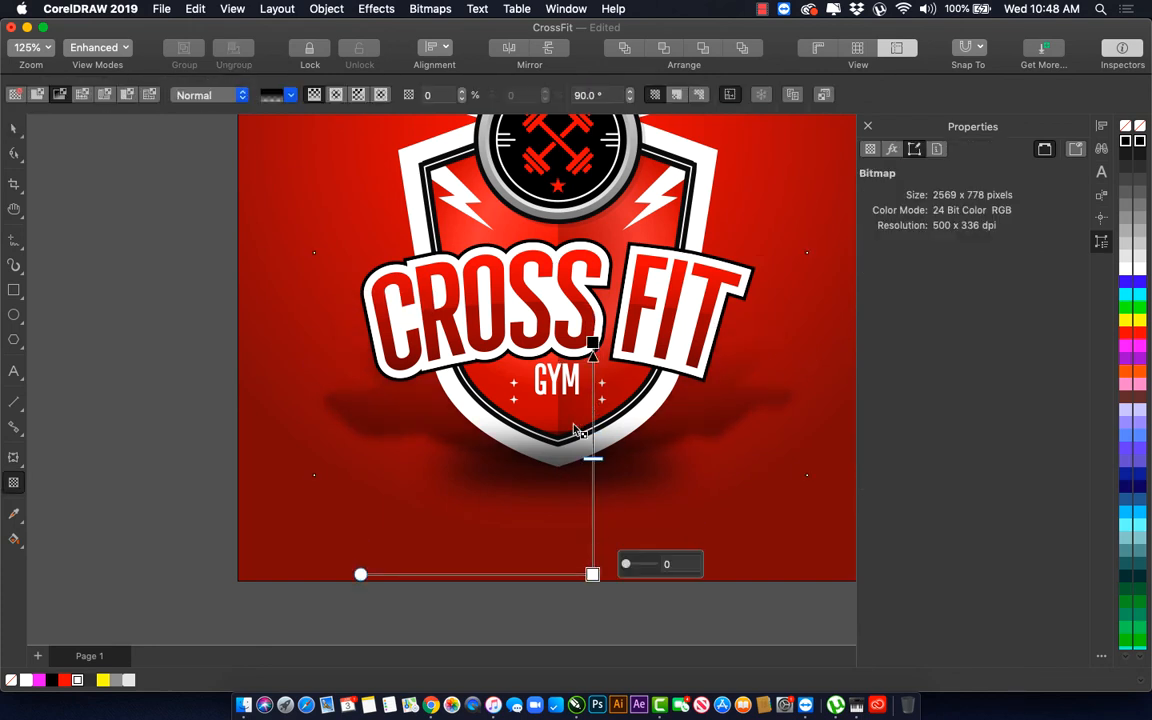
Step: Flatten the blurred ellipse under the shield about its centre to about 164 pixels tall
{"action": "key", "text": "space"}
{"action": "left_click", "coordinate": [543, 473]}
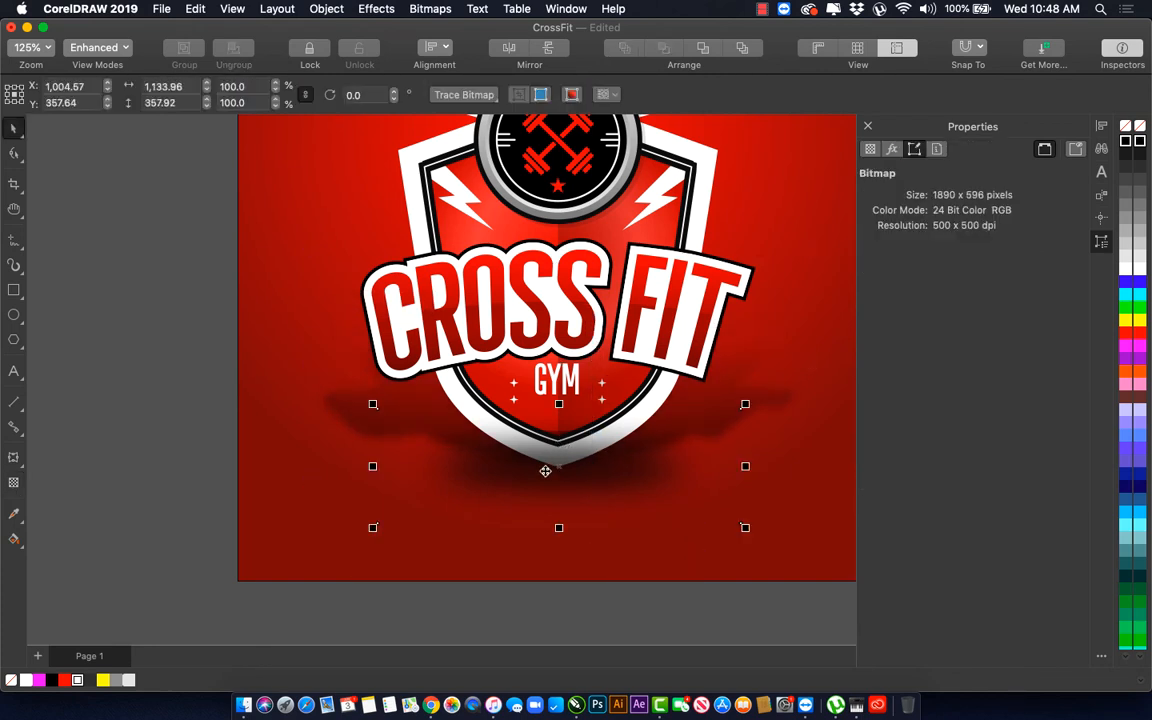
{"action": "left_click_drag", "start_coordinate": [559, 403], "coordinate": [553, 439]}
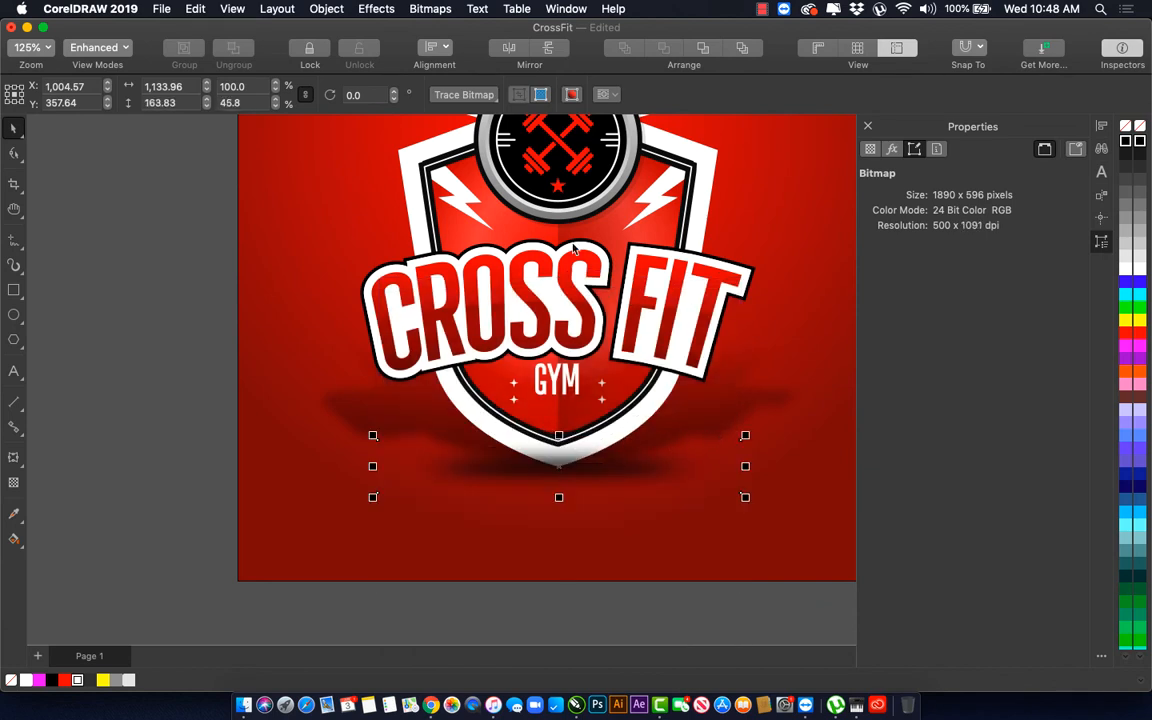
Step: Create a vertically mirrored copy of the whole logo directly beneath the shield's bottom tip, keeping the original
{"action": "scroll", "coordinate": [525, 215], "scroll_direction": "down", "scroll_amount": 3}
{"action": "left_click", "coordinate": [541, 192]}
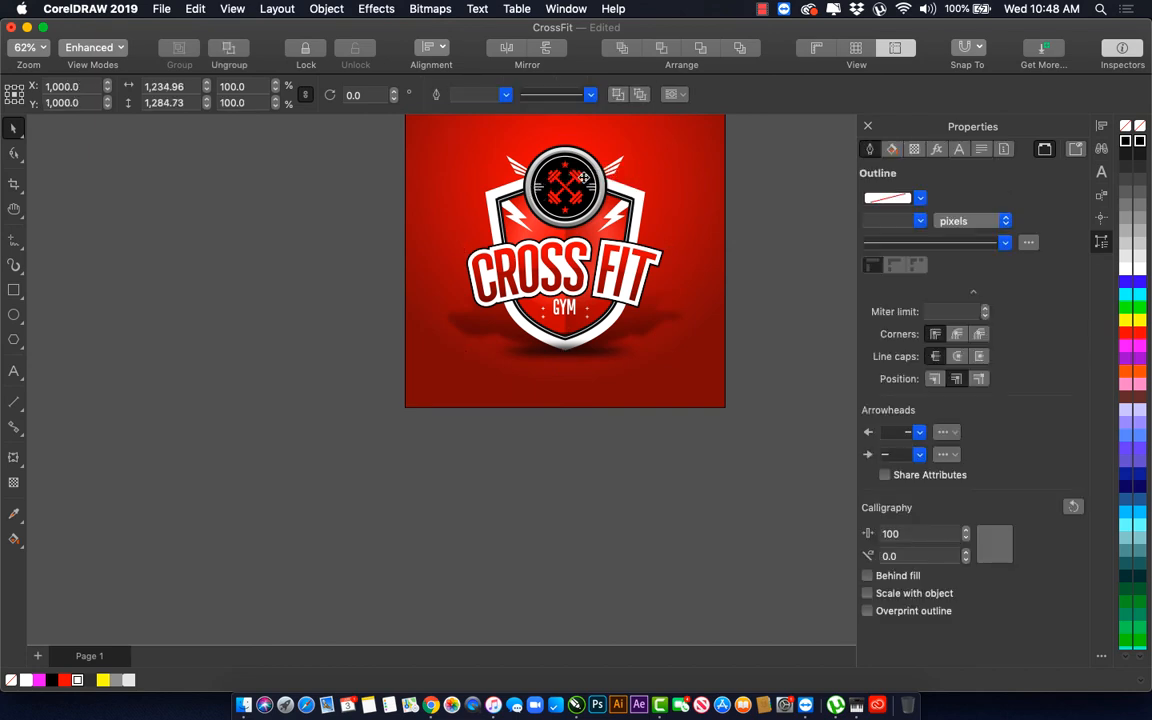
{"action": "mouse_move", "coordinate": [566, 184]}
{"action": "left_mouse_down"}
{"action": "mouse_move", "coordinate": [657, 192]}
{"action": "mouse_move", "coordinate": [562, 170]}
{"action": "left_mouse_up"}
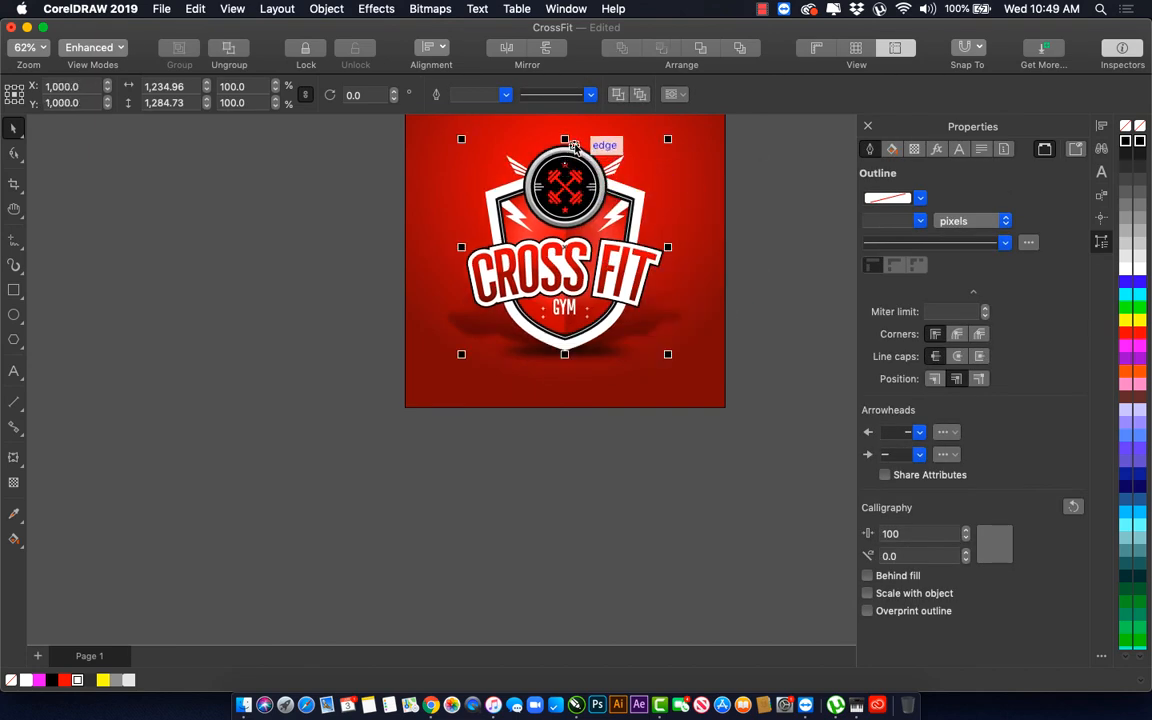
{"action": "left_click_drag", "start_coordinate": [569, 138], "coordinate": [570, 346]}
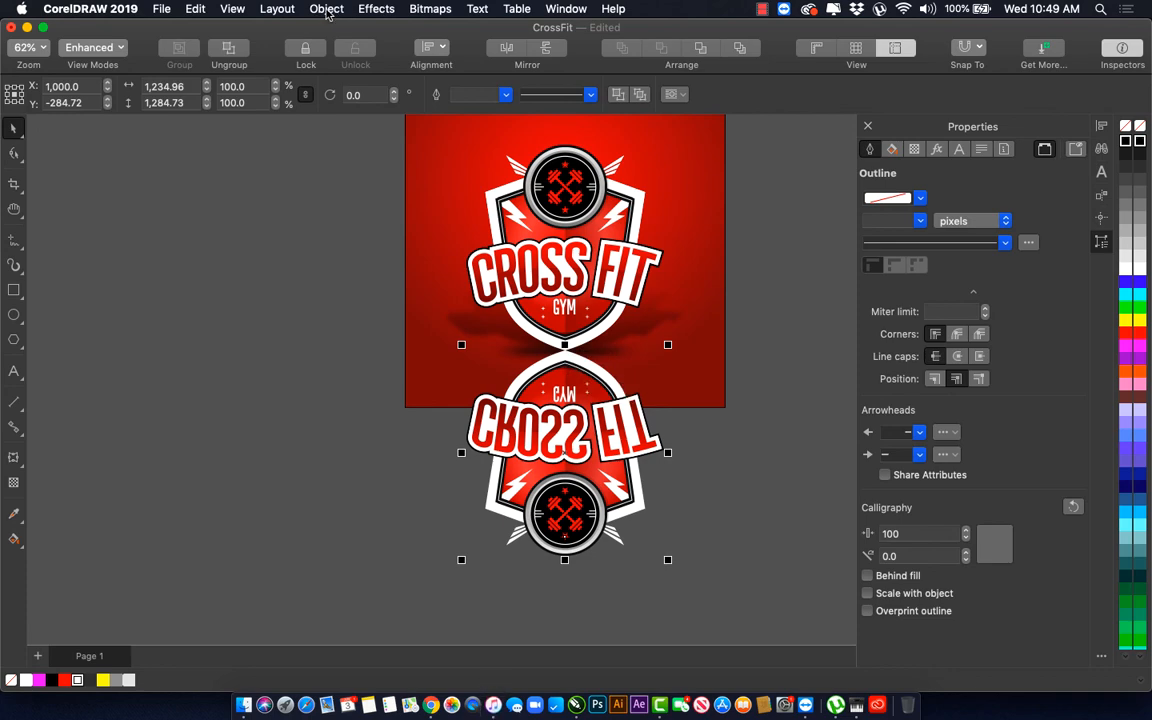
Step: Save the document as CrossFit in the Identity King folder, version 21.0 (2019), with colour profiles embedded
{"action": "key", "text": "super+shift+s"}
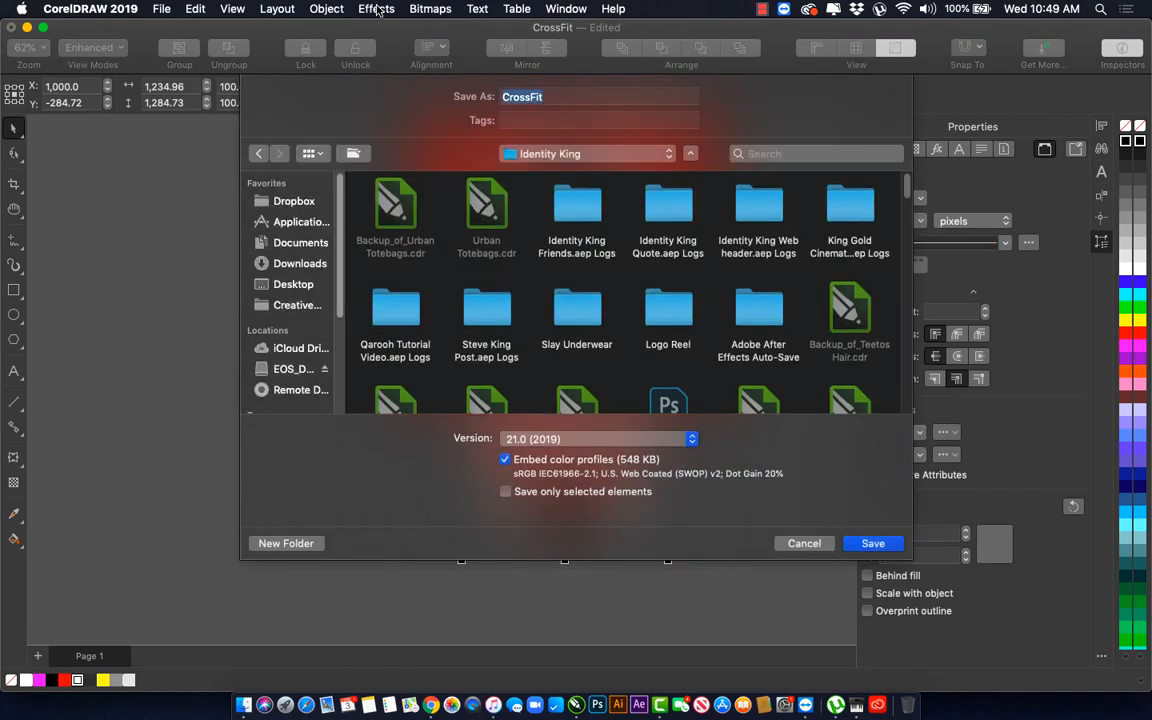
{"action": "left_click", "coordinate": [860, 545]}
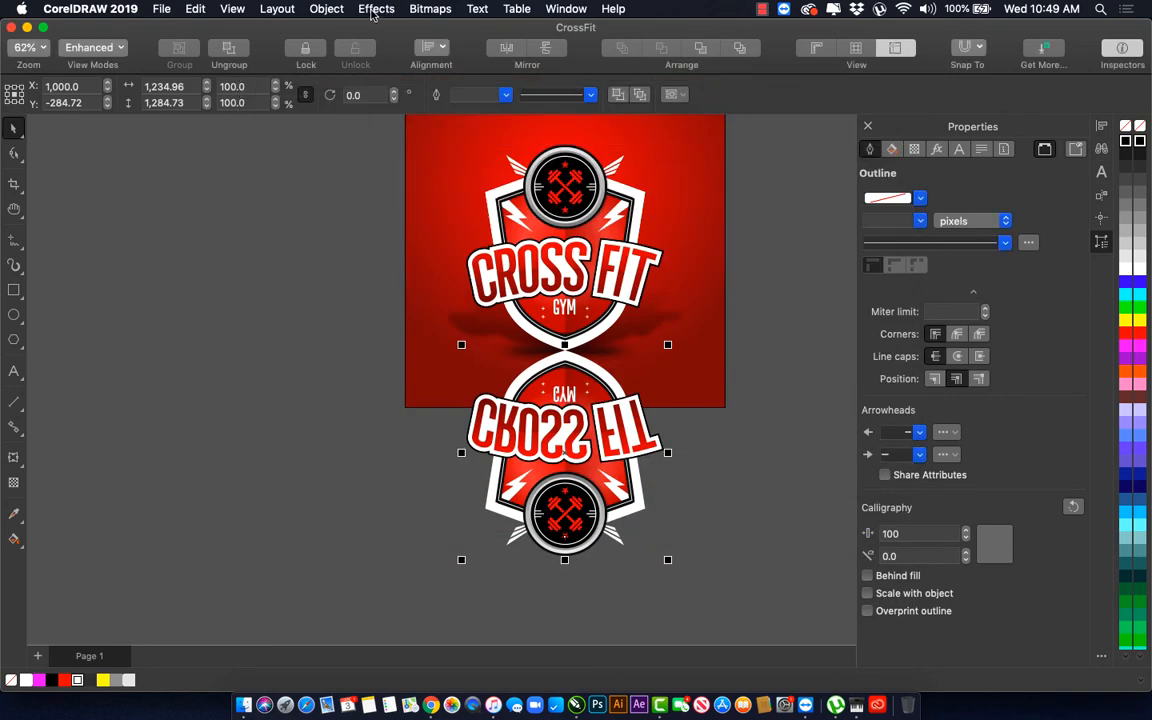
Step: Add perspective to the mirrored logo copy, spreading its two lower corners outward and slightly upward so it lies like a floor reflection
{"action": "left_click", "coordinate": [389, 7]}
{"action": "mouse_move", "coordinate": [340, 10]}
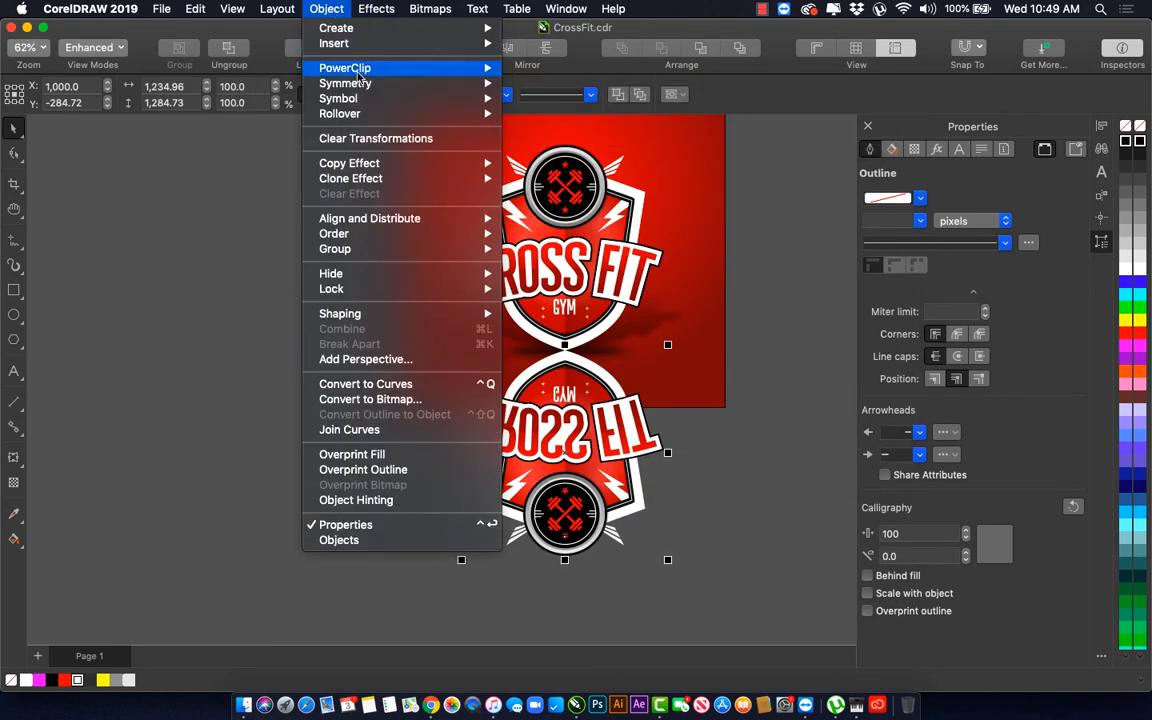
{"action": "mouse_move", "coordinate": [352, 278]}
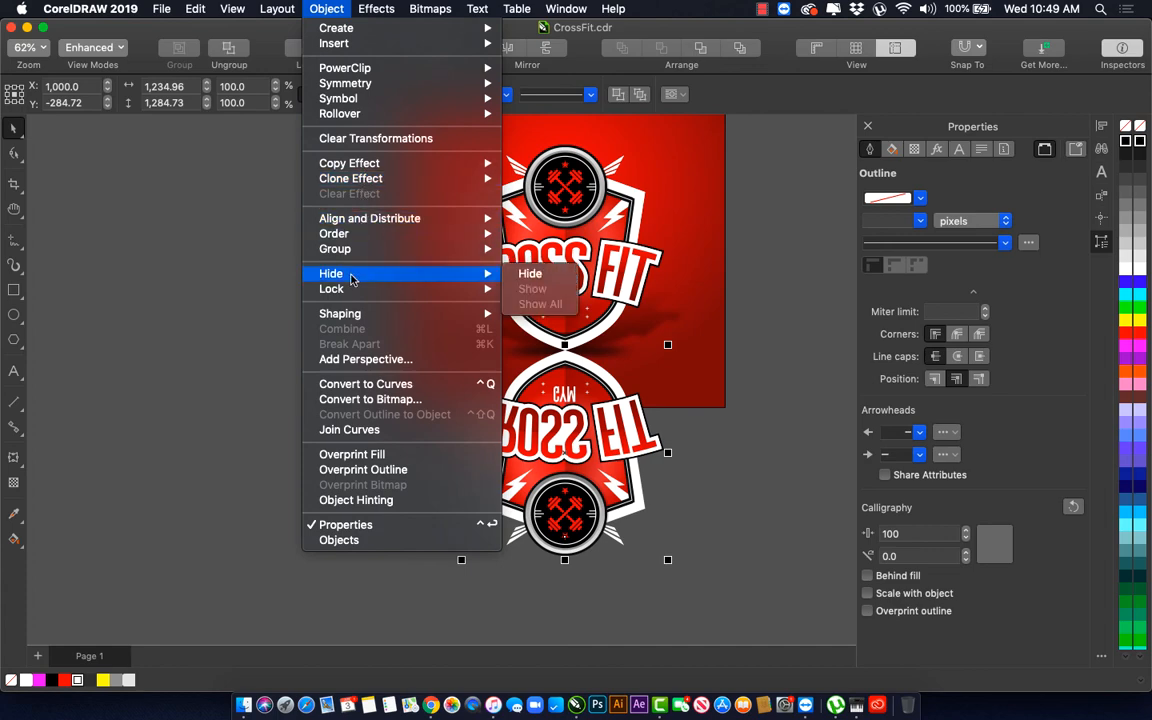
{"action": "left_click", "coordinate": [366, 359]}
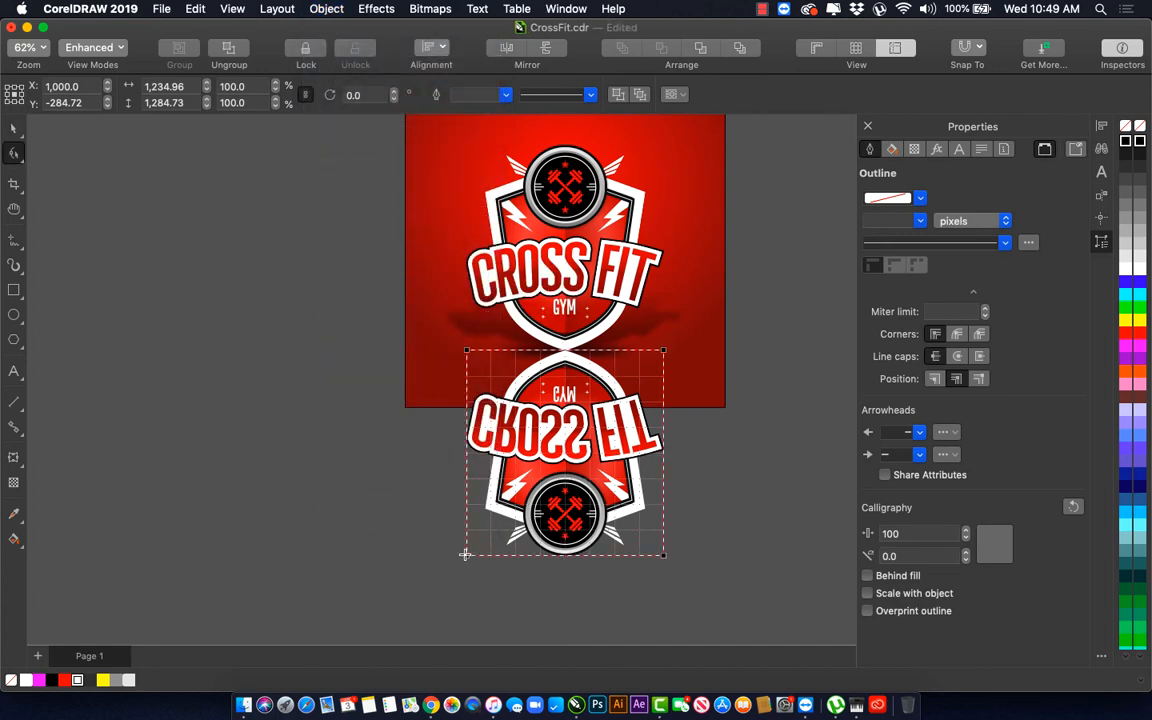
{"action": "left_click_drag", "start_coordinate": [465, 555], "coordinate": [320, 533]}
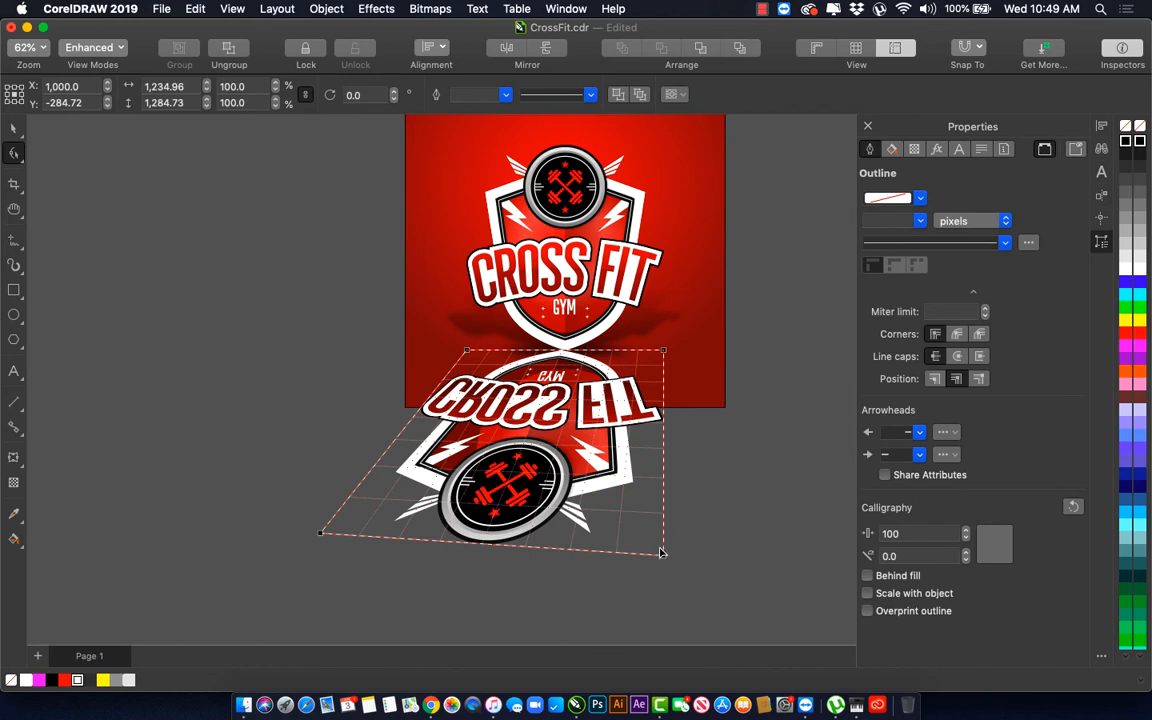
{"action": "left_click_drag", "start_coordinate": [662, 555], "coordinate": [797, 532]}
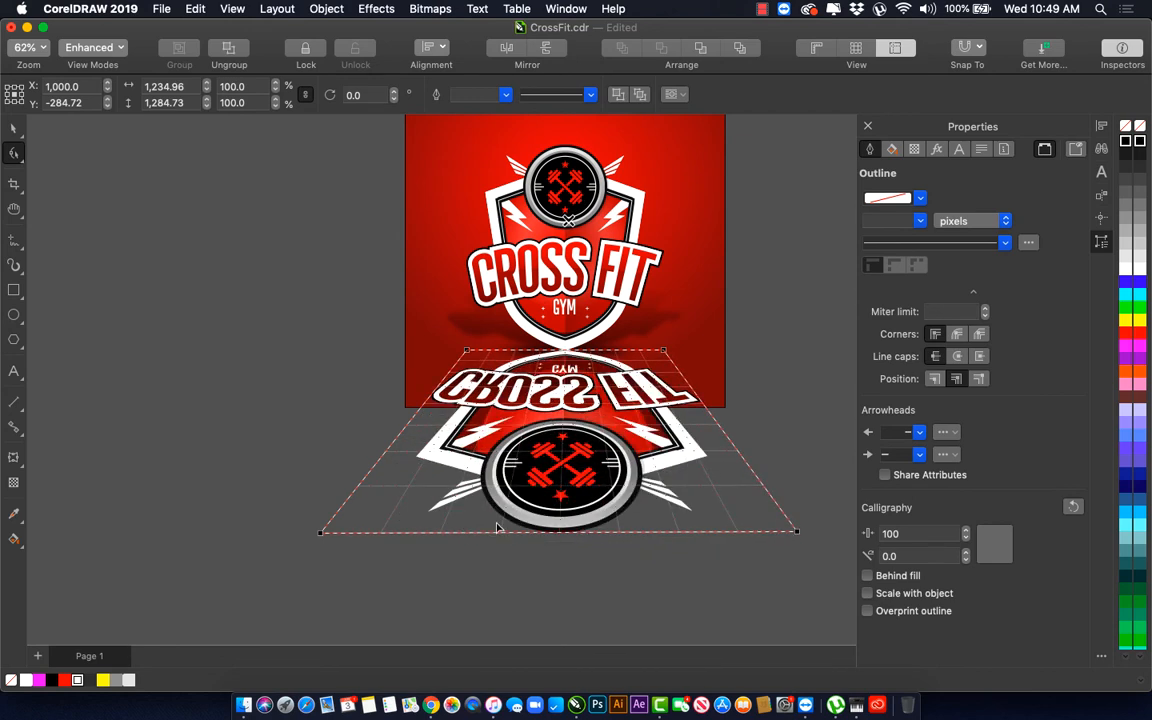
{"action": "left_click_drag", "start_coordinate": [321, 532], "coordinate": [303, 532]}
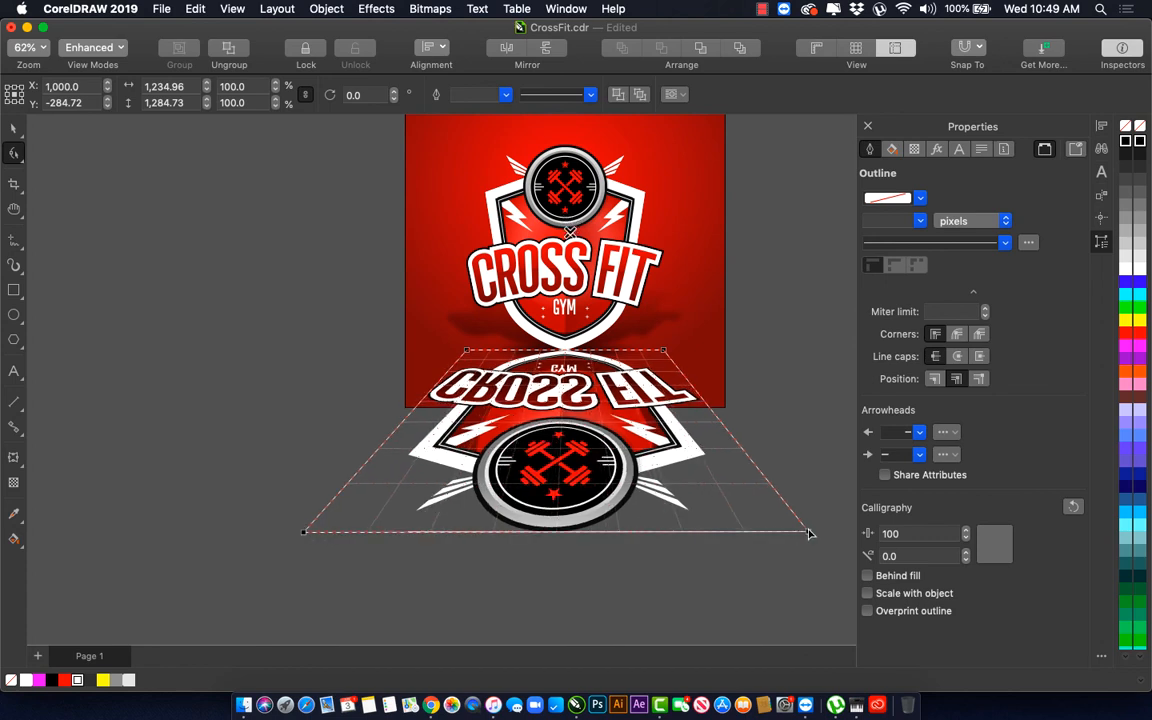
{"action": "key", "text": "space"}
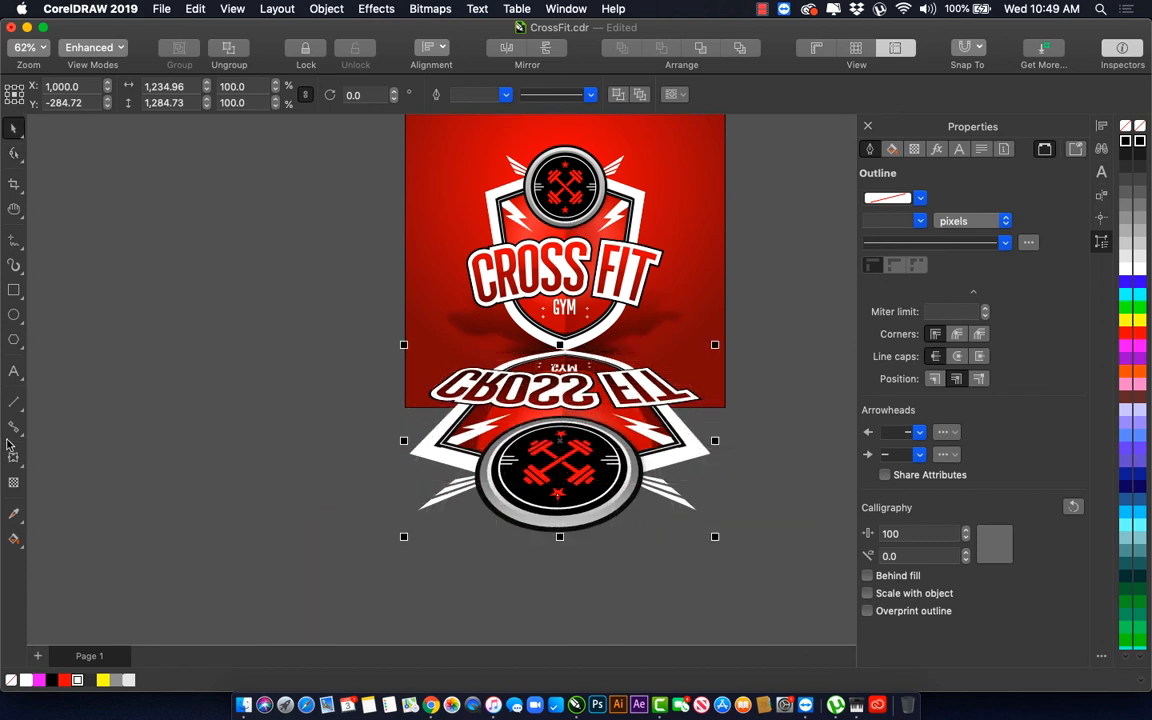
Step: Apply a linear transparency to the mirrored logo, fading it downward from the shield's tip to just above the page's lower edge
{"action": "left_click", "coordinate": [14, 484]}
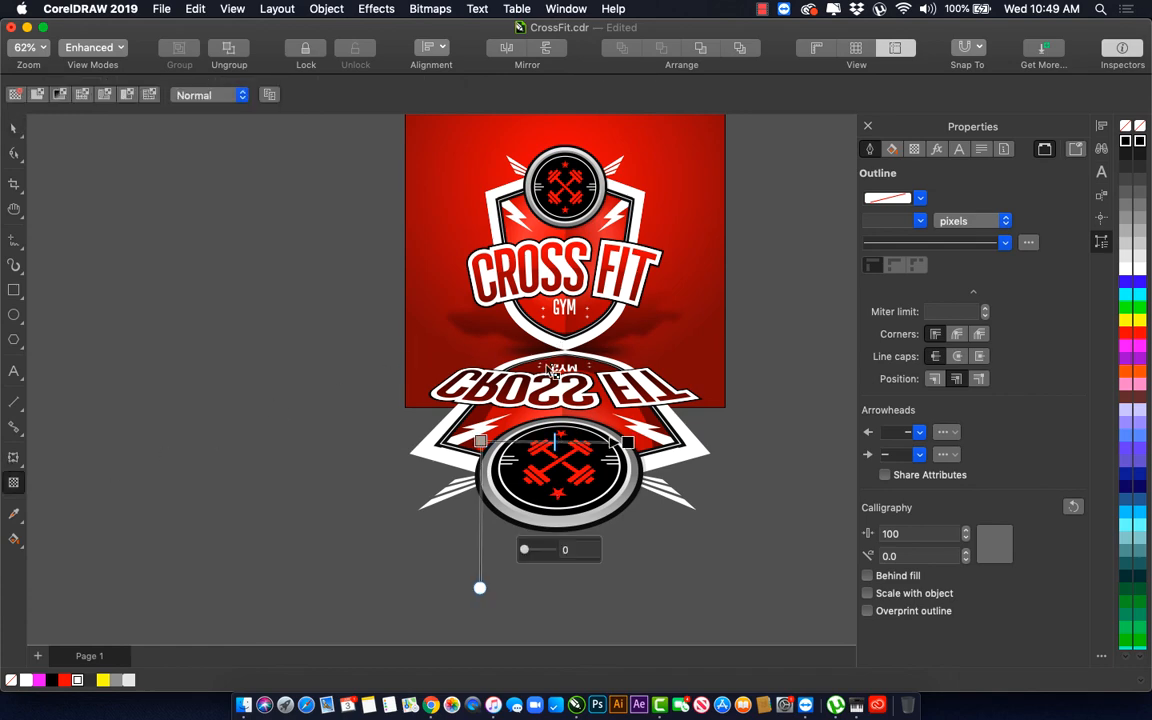
{"action": "left_click_drag", "start_coordinate": [565, 341], "coordinate": [563, 388]}
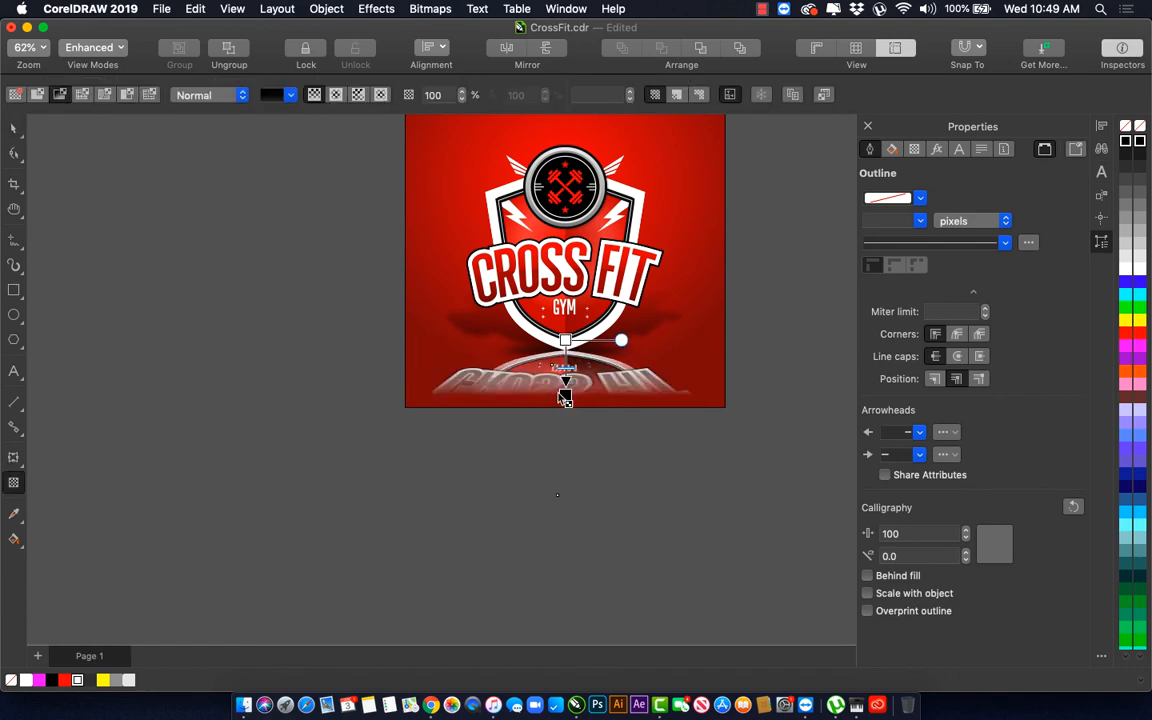
Step: Undo the linear transparency applied to the mirrored logo reflection
{"action": "scroll", "coordinate": [560, 393], "scroll_direction": "up", "scroll_amount": 3}
{"action": "scroll", "coordinate": [560, 396], "scroll_direction": "up", "scroll_amount": 5}
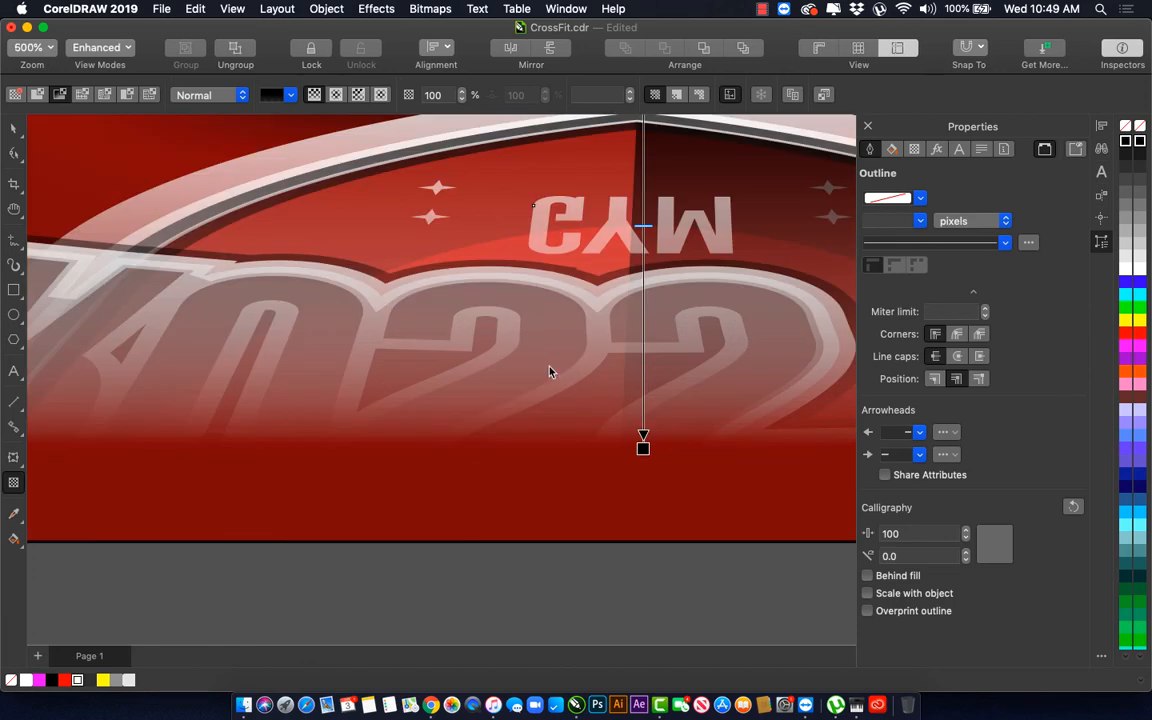
{"action": "key", "text": "space"}
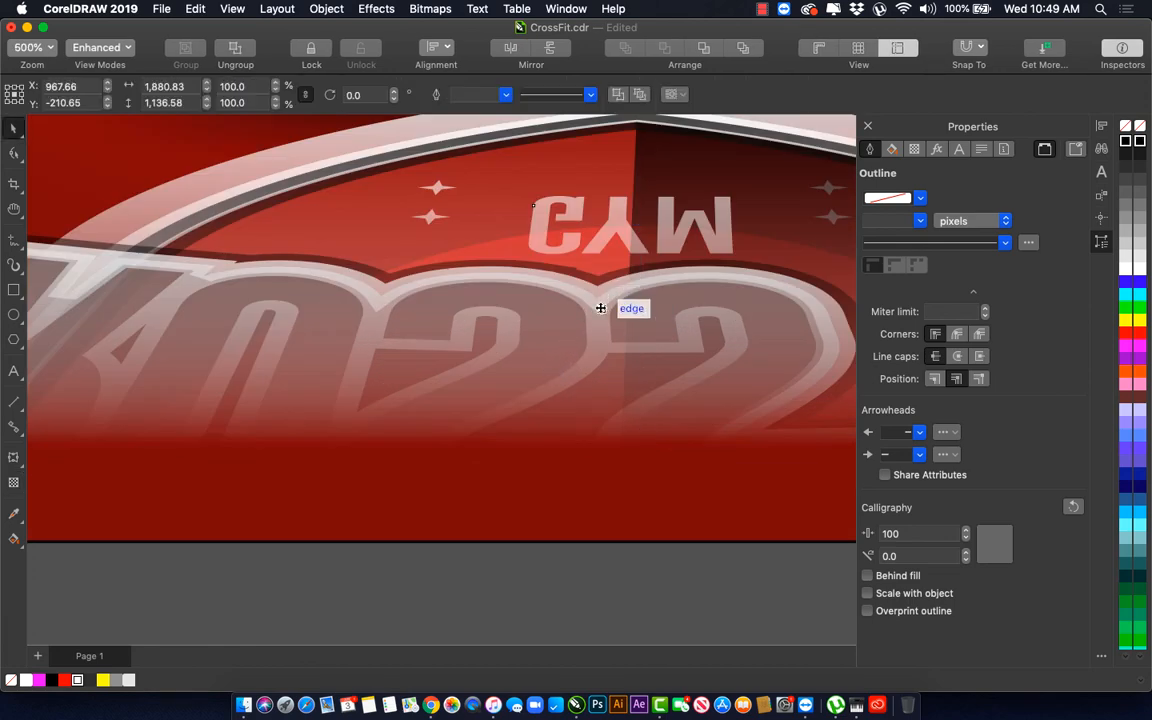
{"action": "key", "text": "super+z"}
Step: Convert the mirrored logo to a 500 dpi RGB Color (24-bit) bitmap with anti-aliasing and a transparent background
{"action": "left_click", "coordinate": [563, 183]}
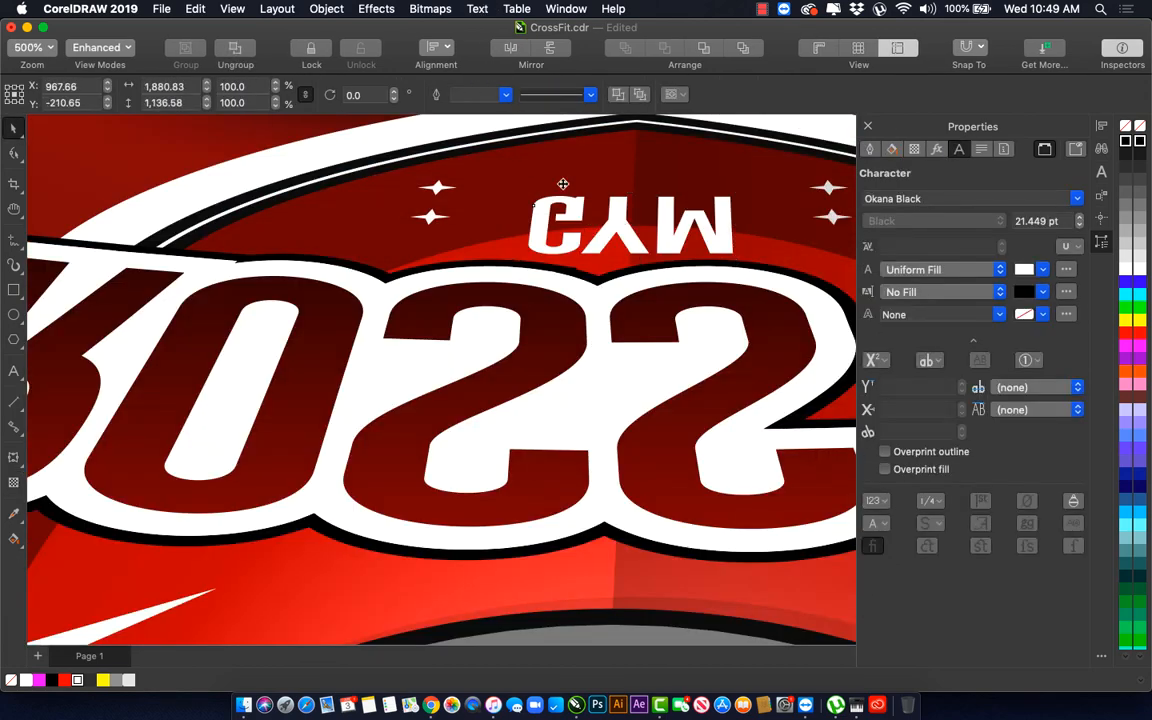
{"action": "left_click", "coordinate": [427, 10]}
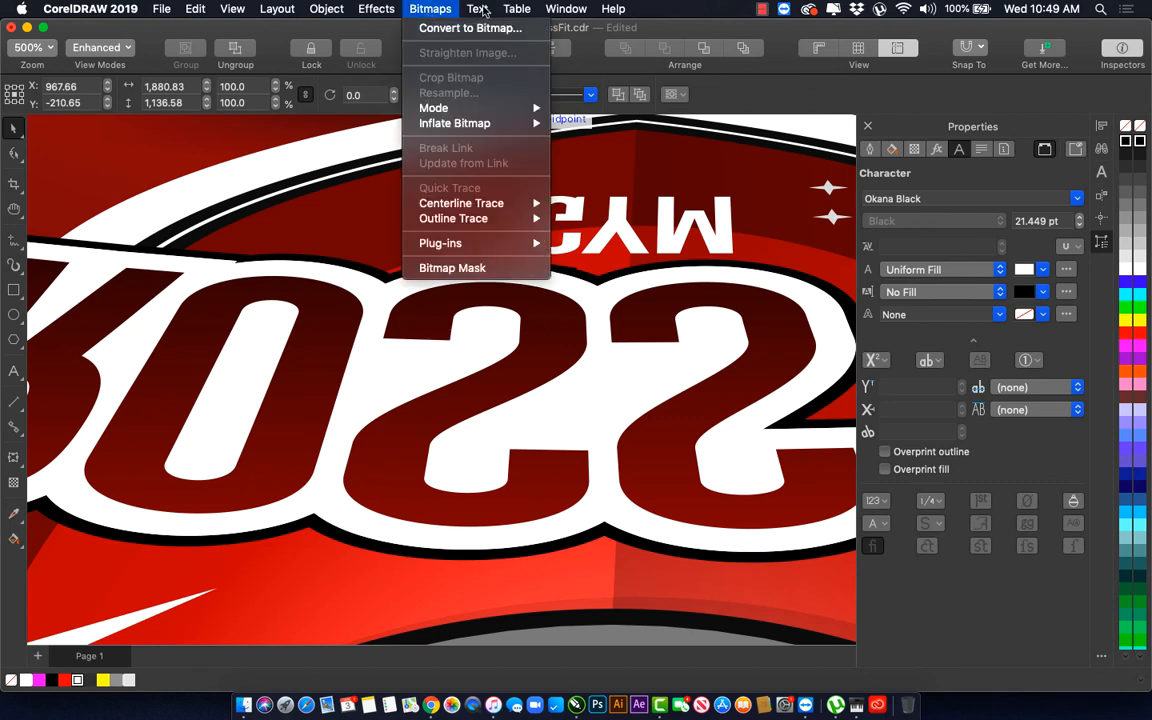
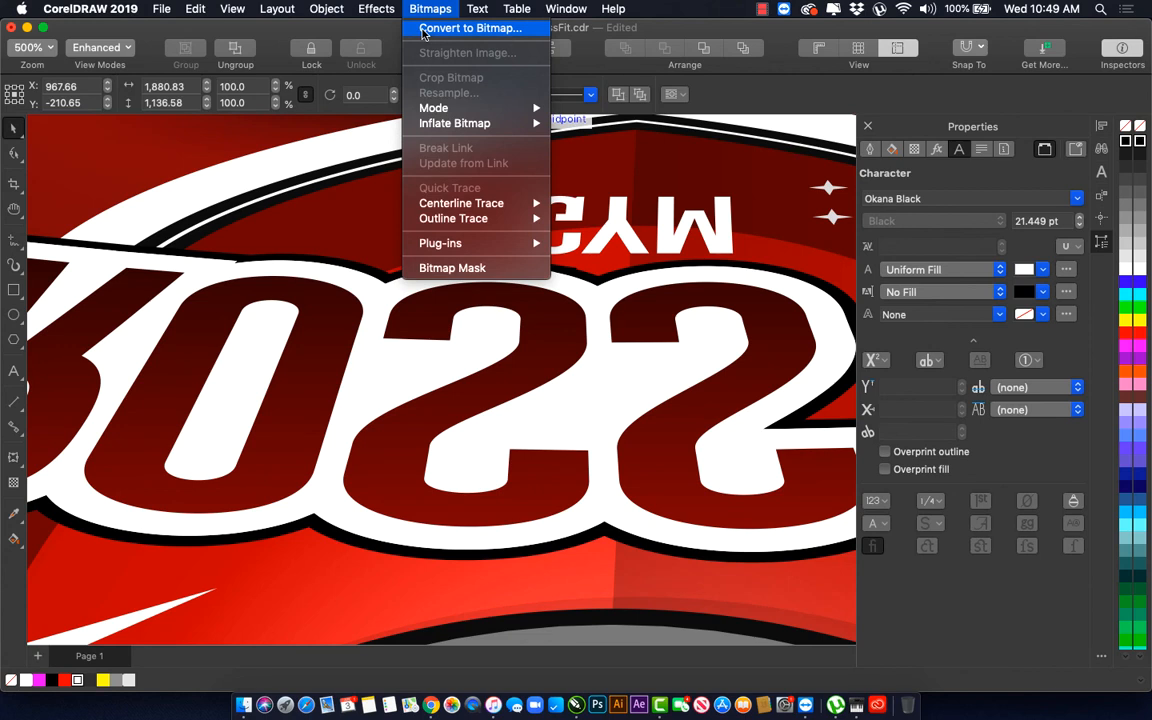
{"action": "mouse_move", "coordinate": [460, 123]}
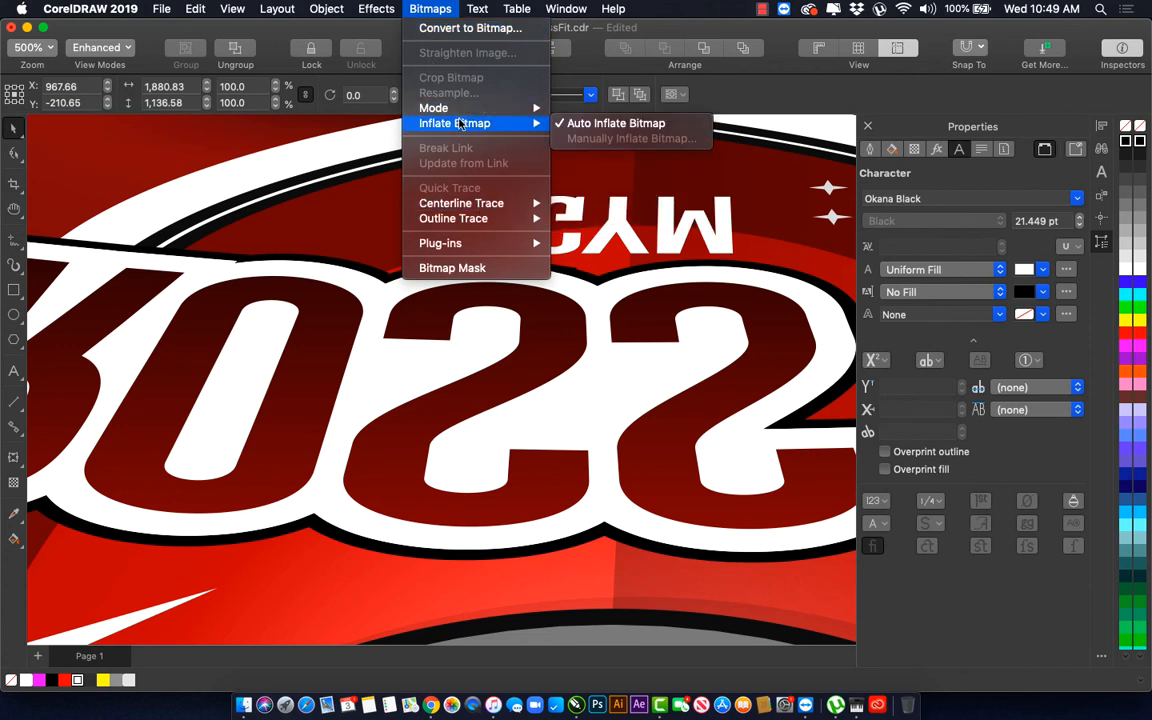
{"action": "left_click", "coordinate": [443, 40]}
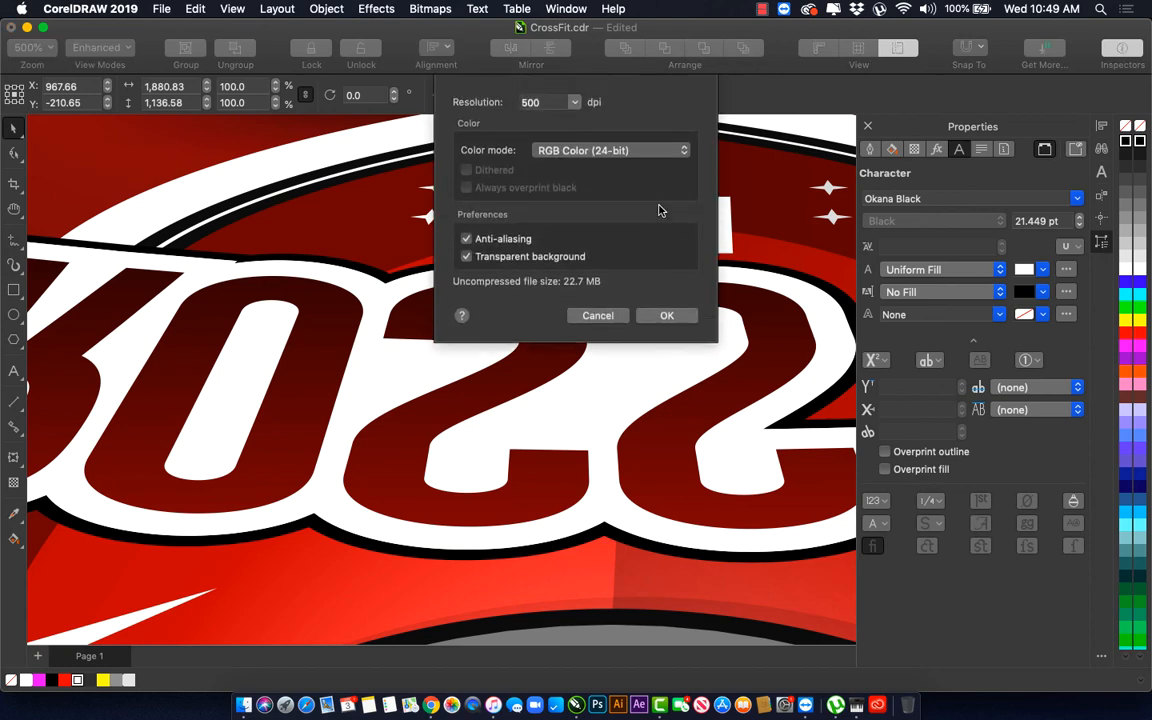
{"action": "left_click", "coordinate": [667, 316]}
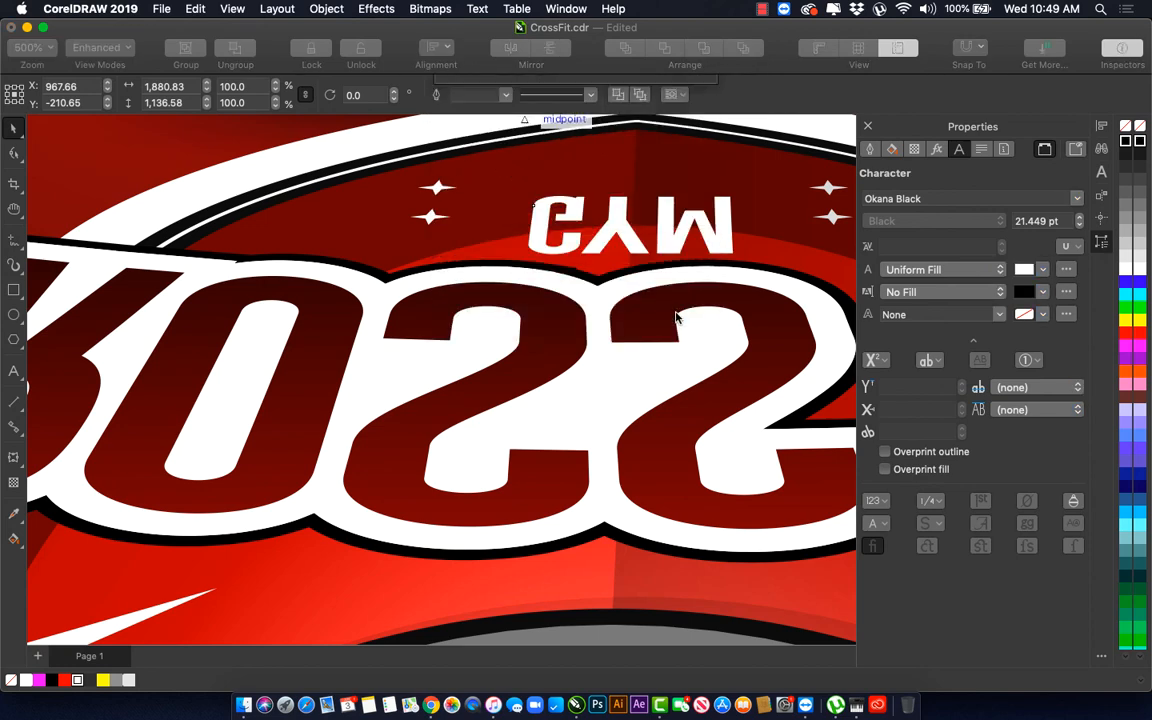
{"action": "scroll", "coordinate": [617, 224], "scroll_direction": "down", "scroll_amount": 3}
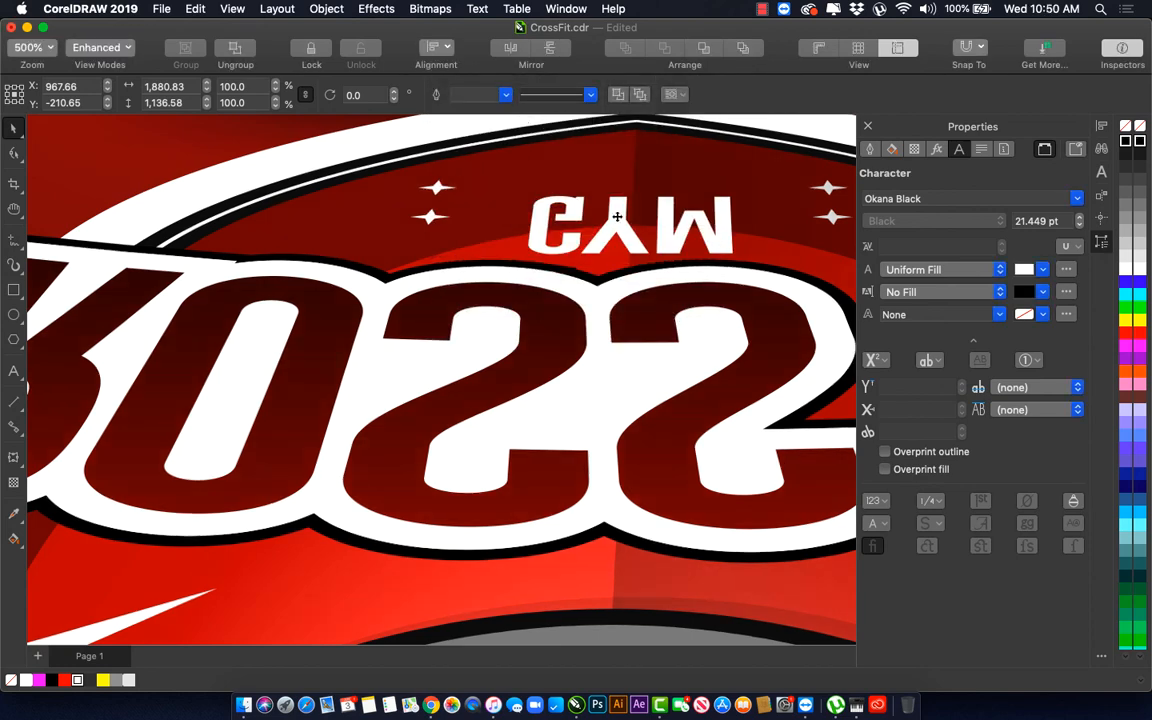
{"action": "left_click", "coordinate": [616, 234]}
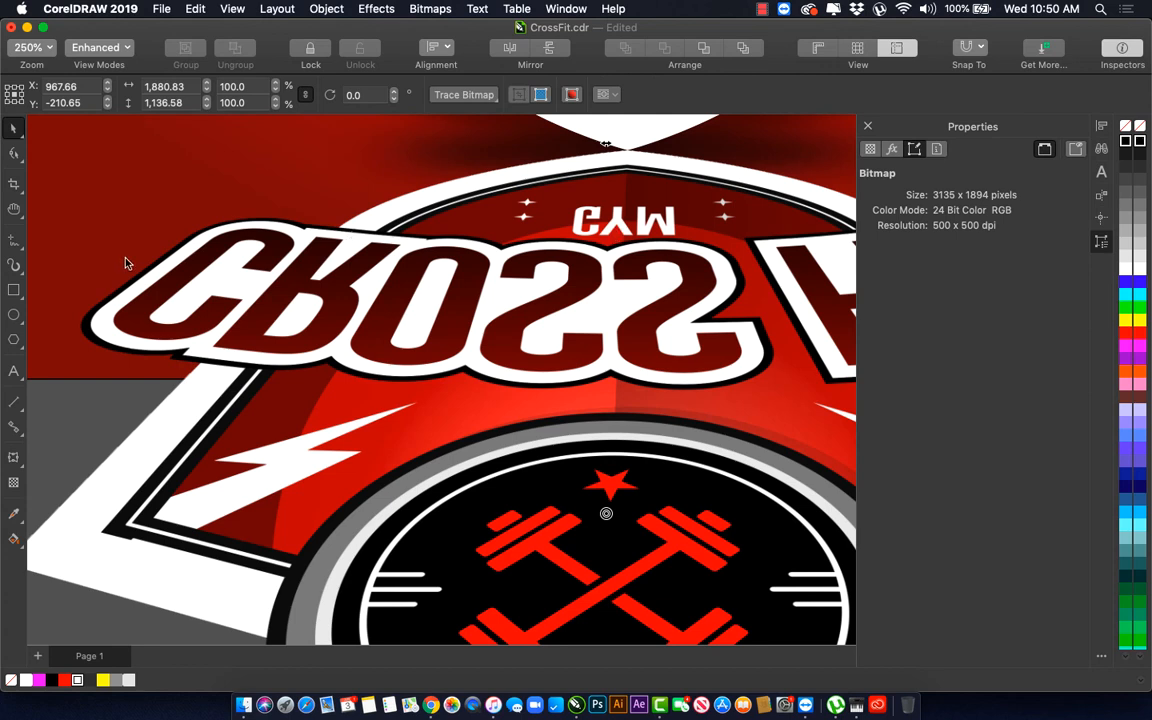
Step: Fade the reflection bitmap downward with a linear transparency at -90°, raising its start point above the shield's tip for a fainter reflection
{"action": "left_click", "coordinate": [13, 482]}
{"action": "left_click_drag", "start_coordinate": [606, 149], "coordinate": [606, 368]}
{"action": "scroll", "coordinate": [604, 149], "scroll_direction": "down", "scroll_amount": 5}
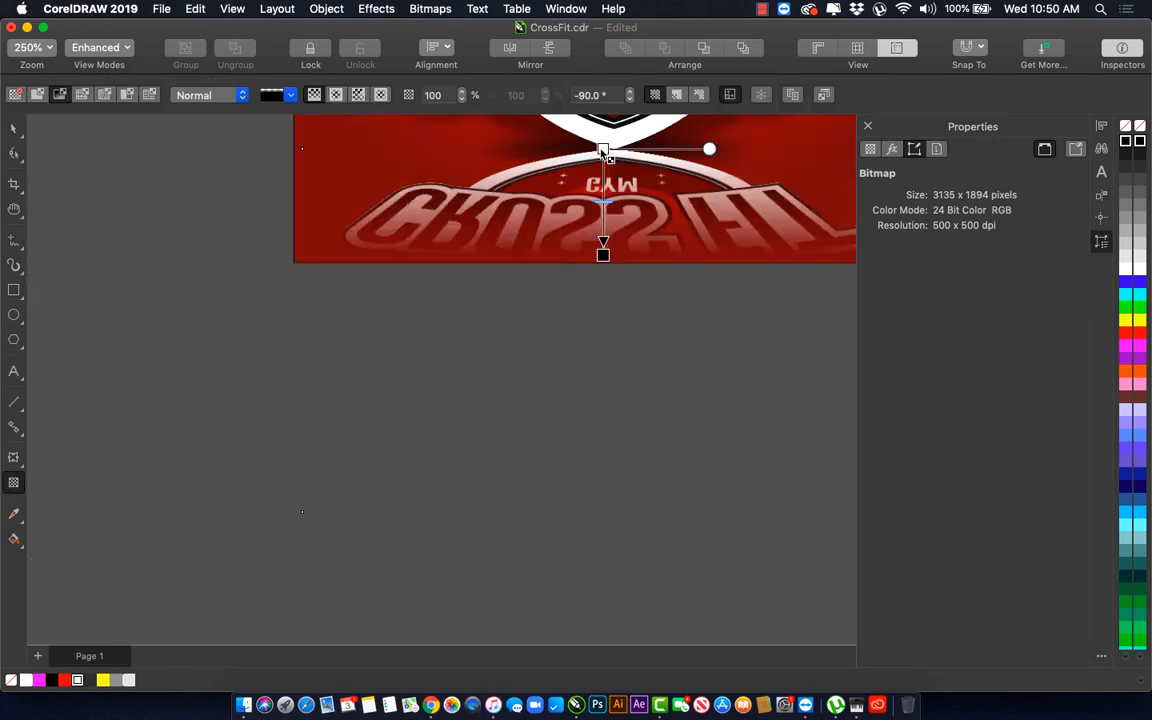
{"action": "left_click_drag", "start_coordinate": [600, 147], "coordinate": [604, 82]}
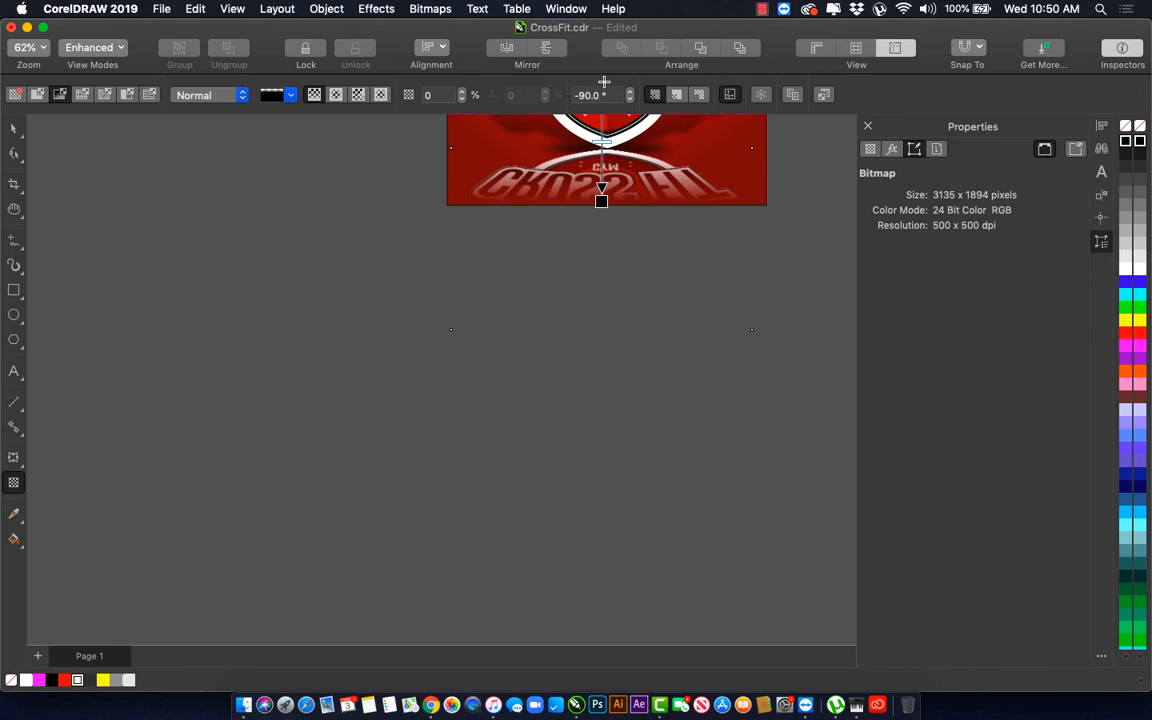
{"action": "scroll", "coordinate": [586, 200], "scroll_direction": "down", "scroll_amount": 5}
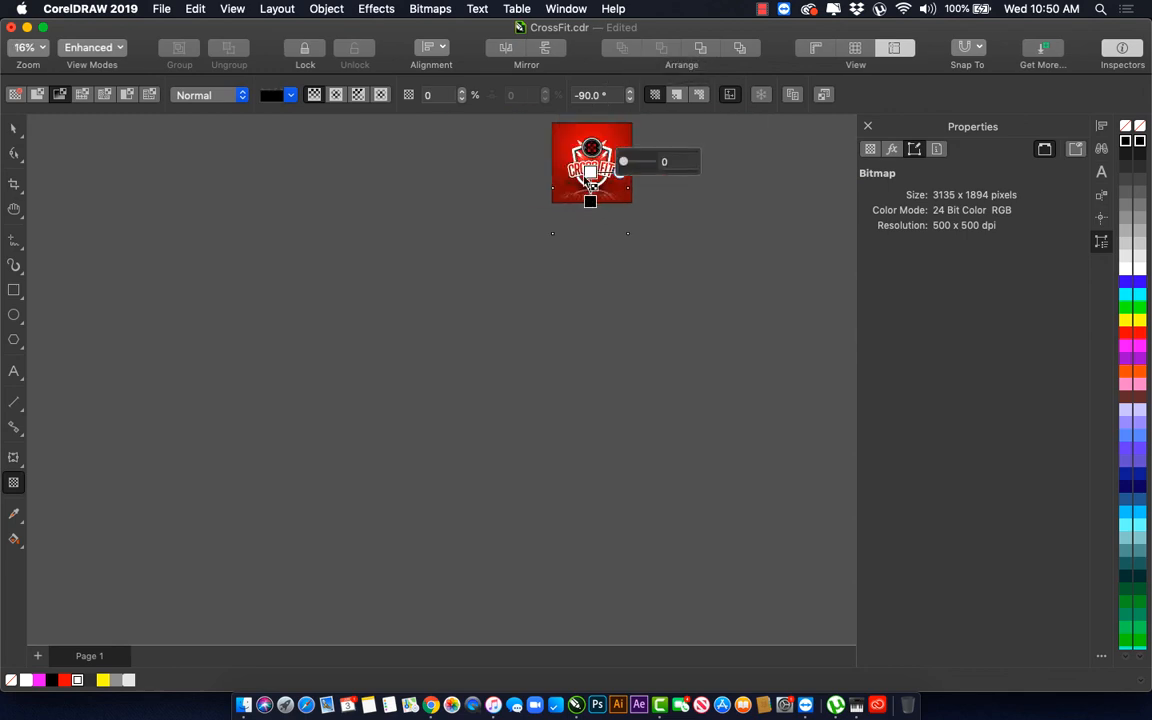
{"action": "key", "text": "space"}
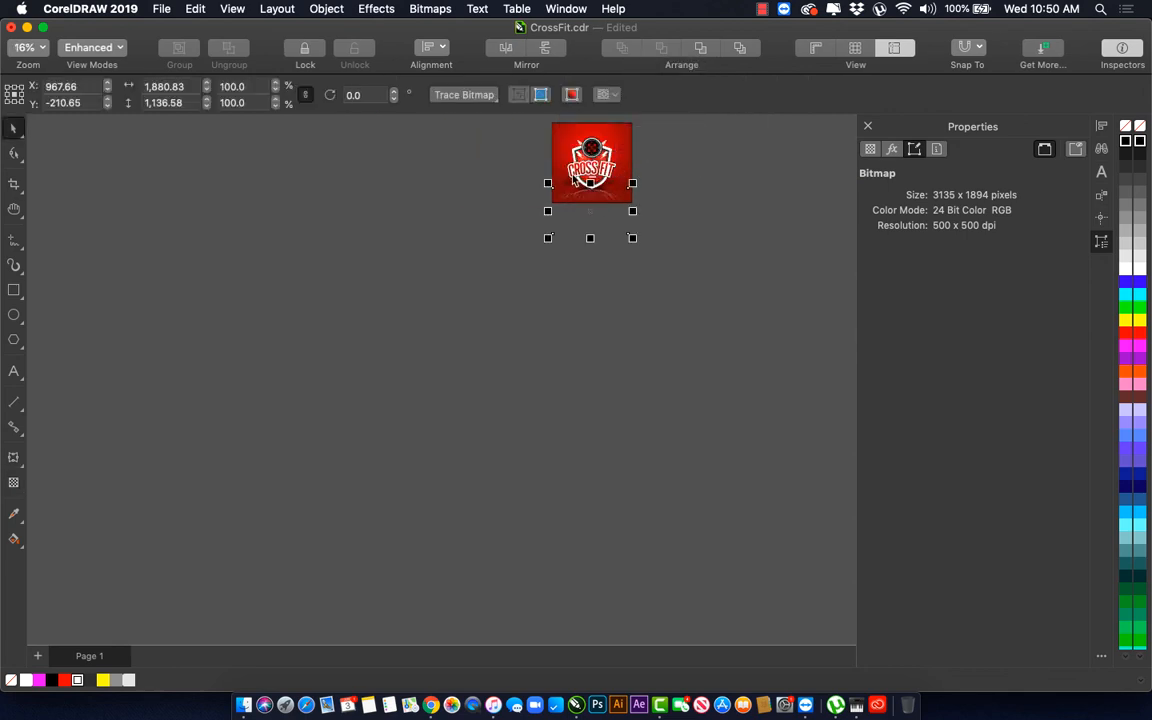
{"action": "key", "text": "z"}
{"action": "key", "text": "shift+F2"}
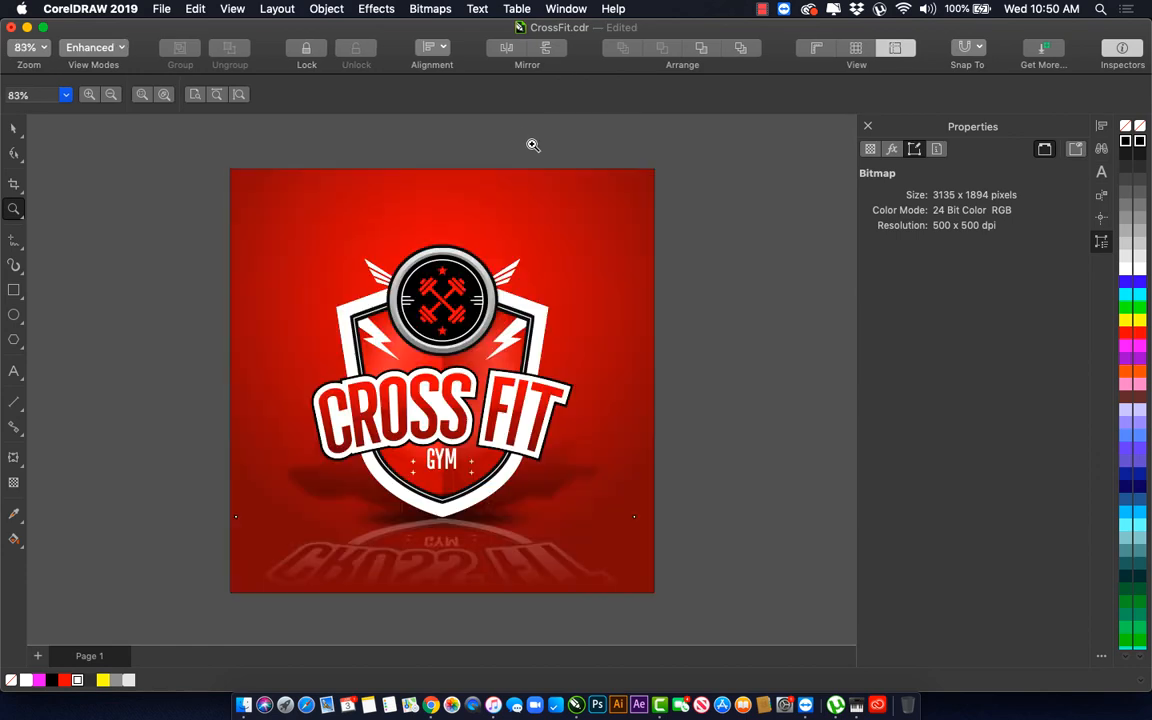
Step: Group the logo with its shadows and reflection, and scale the group down to 96.9% about its centre
{"action": "key", "text": "space"}
{"action": "left_click_drag", "start_coordinate": [193, 201], "coordinate": [695, 650]}
{"action": "scroll", "coordinate": [432, 306], "scroll_direction": "down", "scroll_amount": 4}
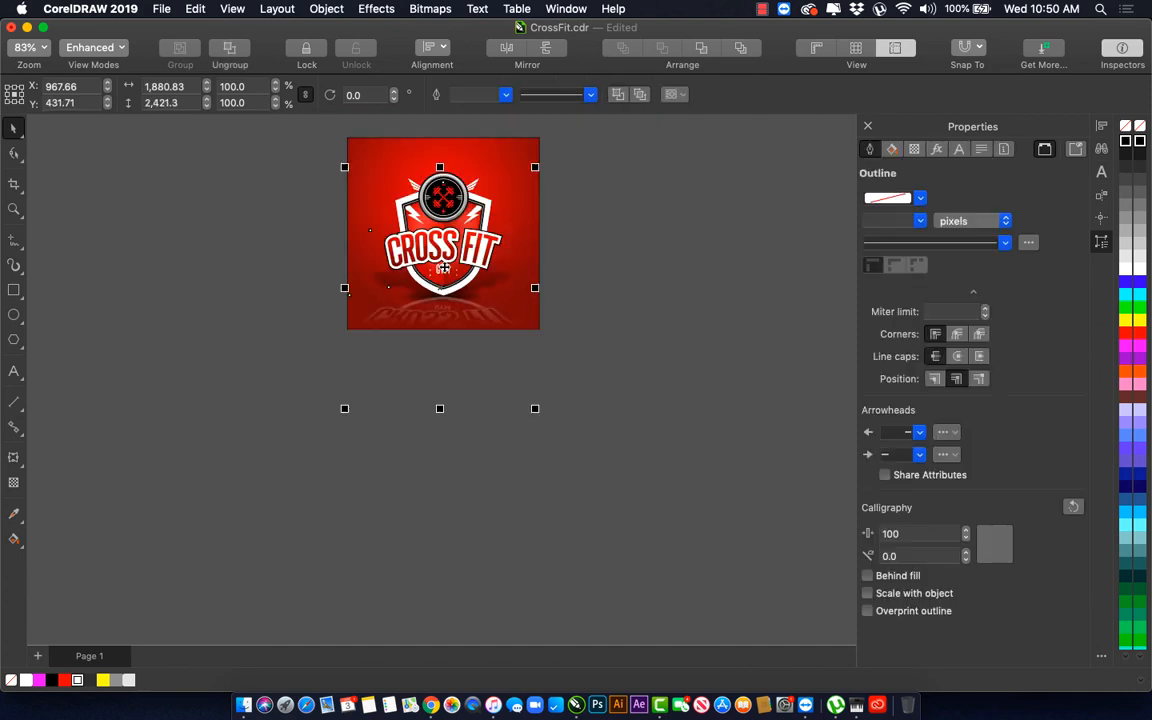
{"action": "scroll", "coordinate": [432, 306], "scroll_direction": "up", "scroll_amount": 2}
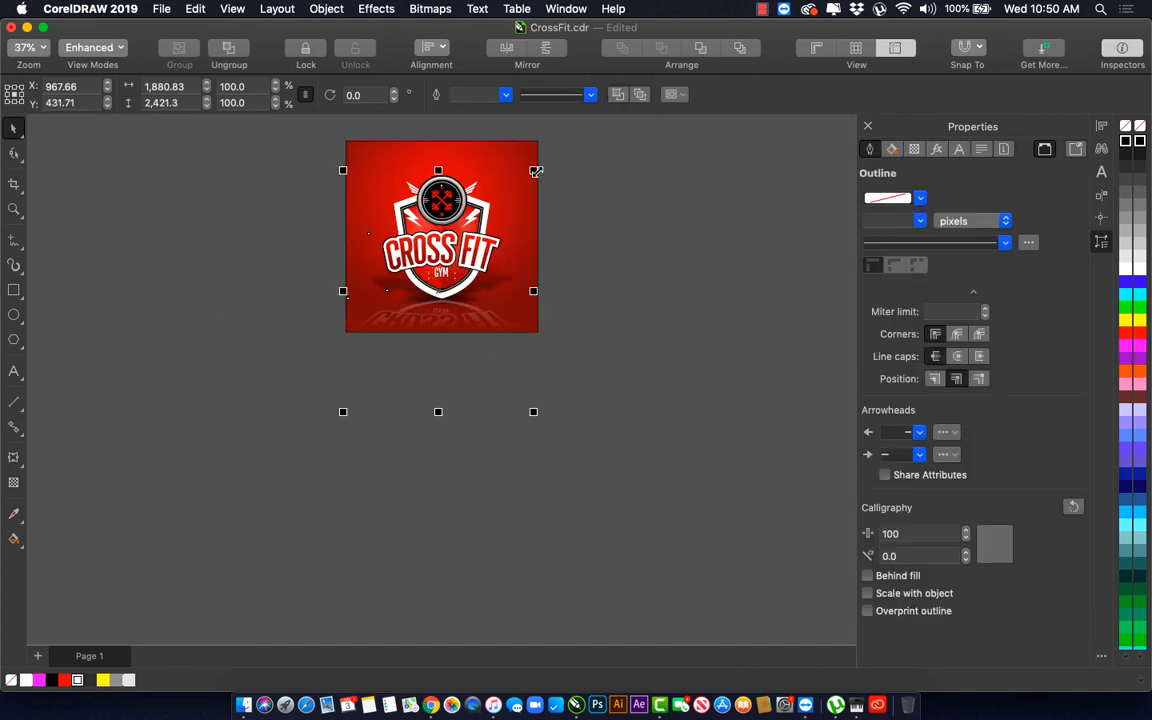
{"action": "left_click_drag", "start_coordinate": [536, 171], "coordinate": [530, 177]}
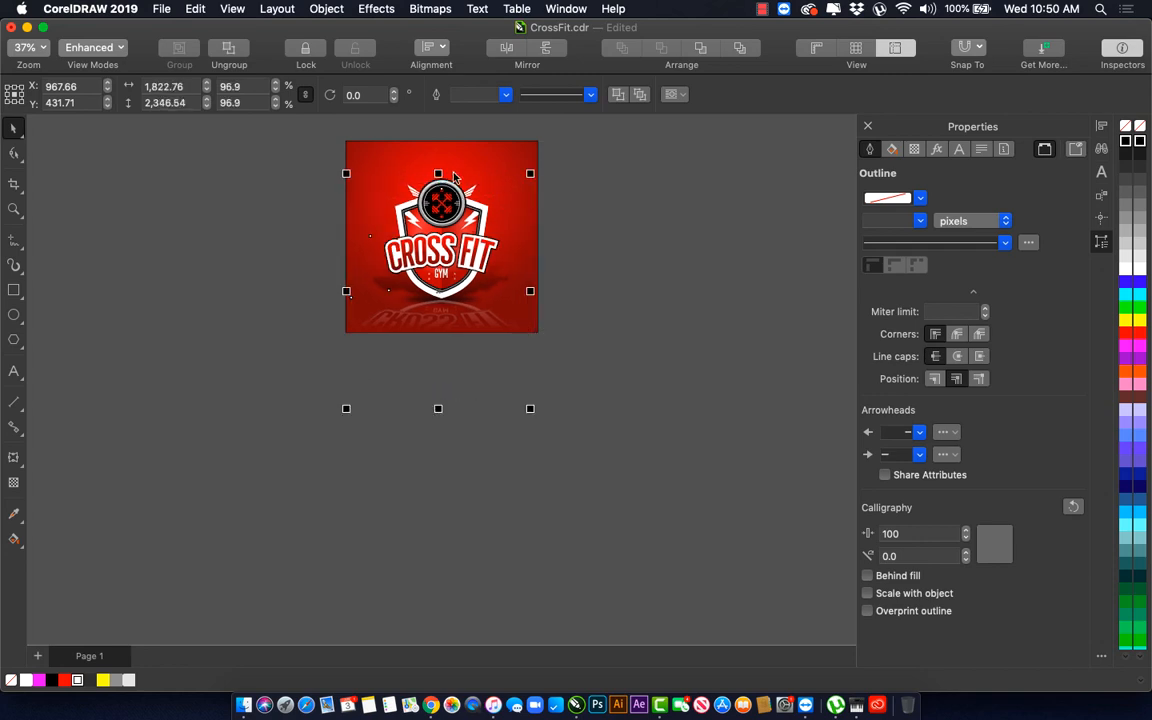
Step: Align the logo group and the red background on their horizontal centres
{"action": "left_click", "coordinate": [457, 157], "text": "shift"}
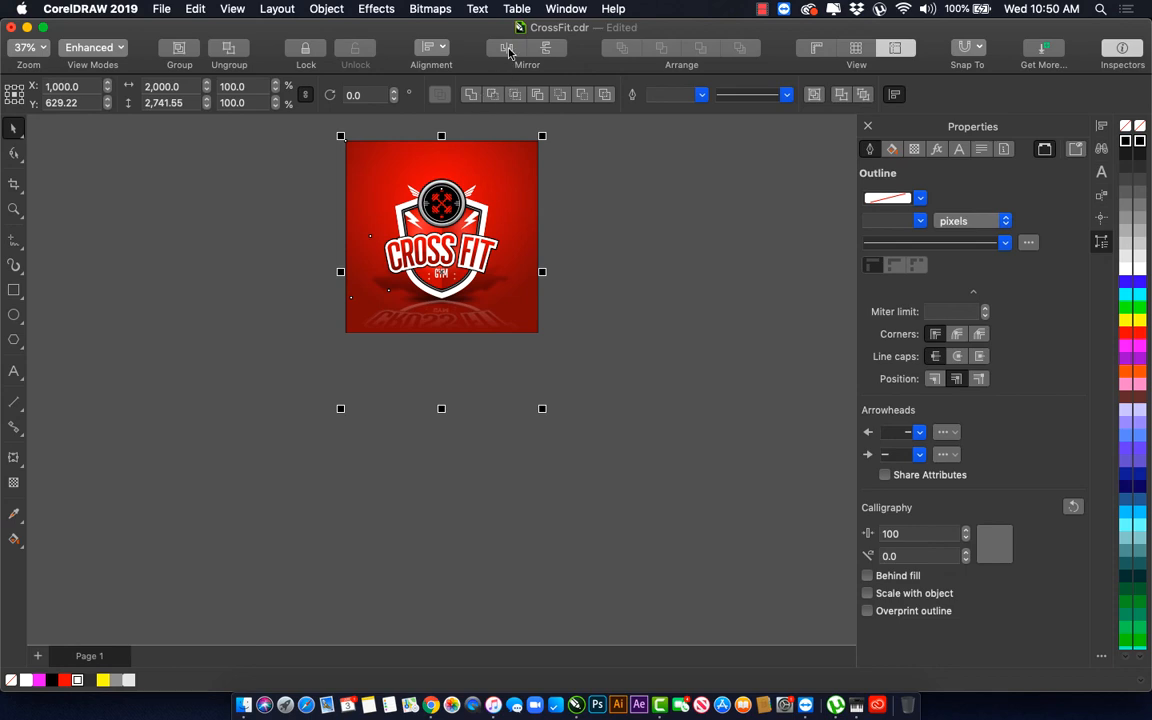
{"action": "left_click", "coordinate": [432, 48]}
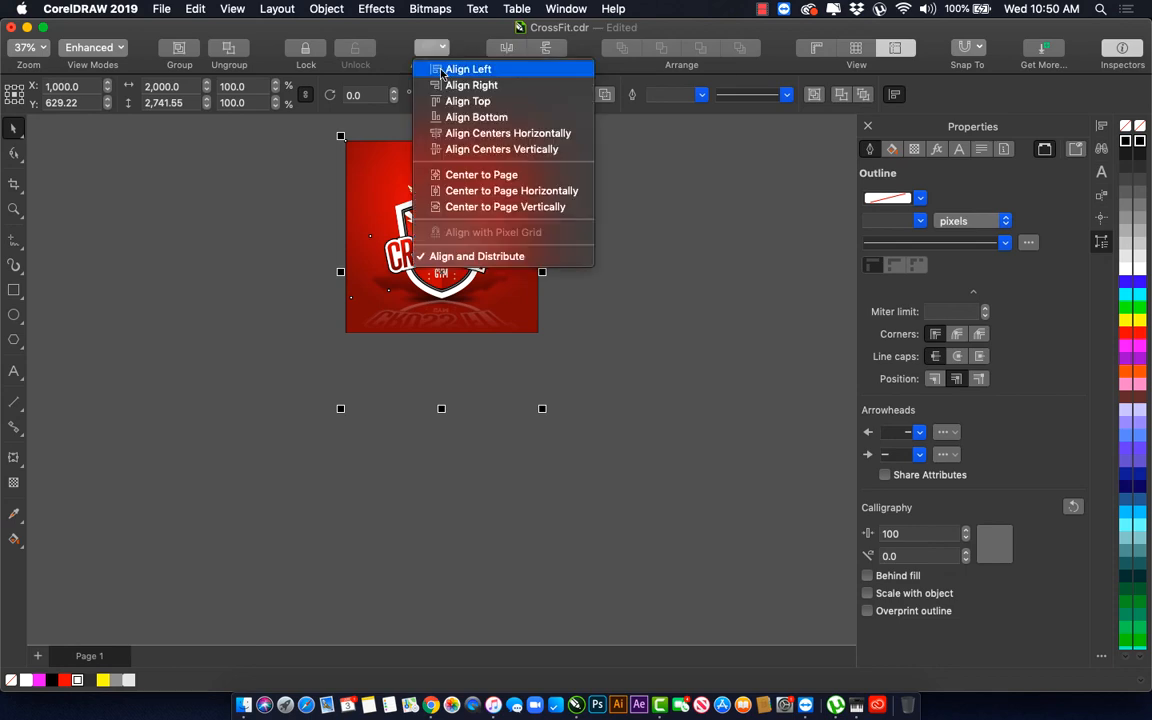
{"action": "left_click", "coordinate": [458, 134]}
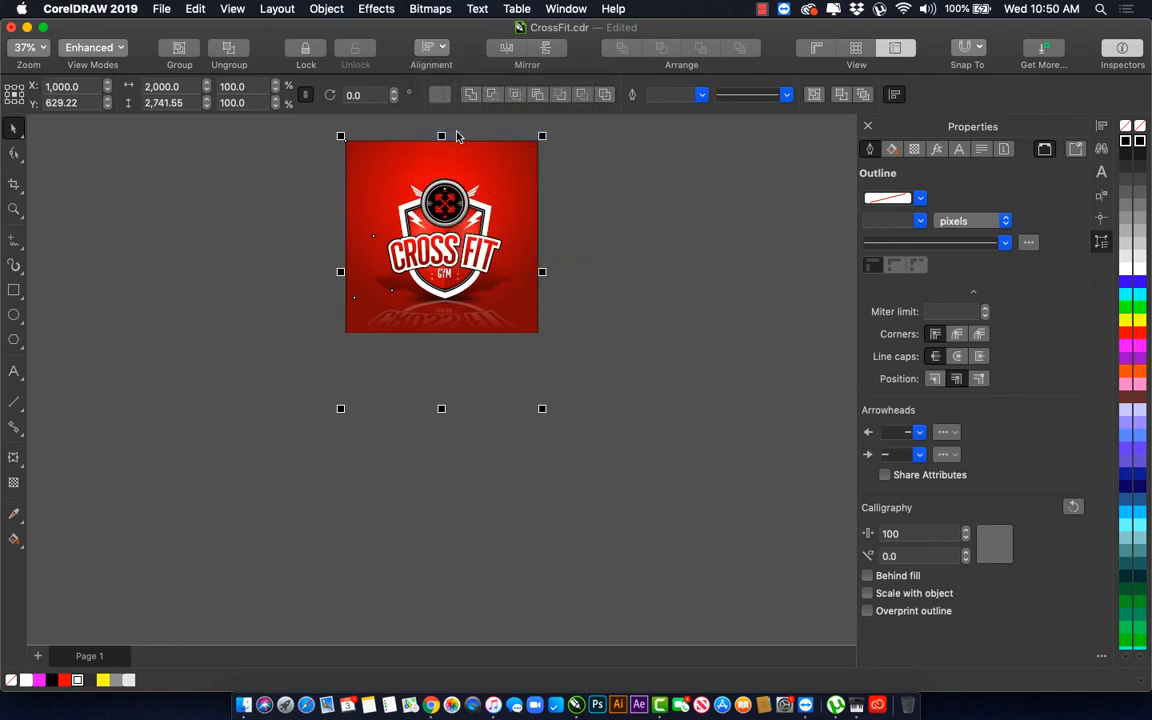
{"action": "left_click", "coordinate": [379, 290]}
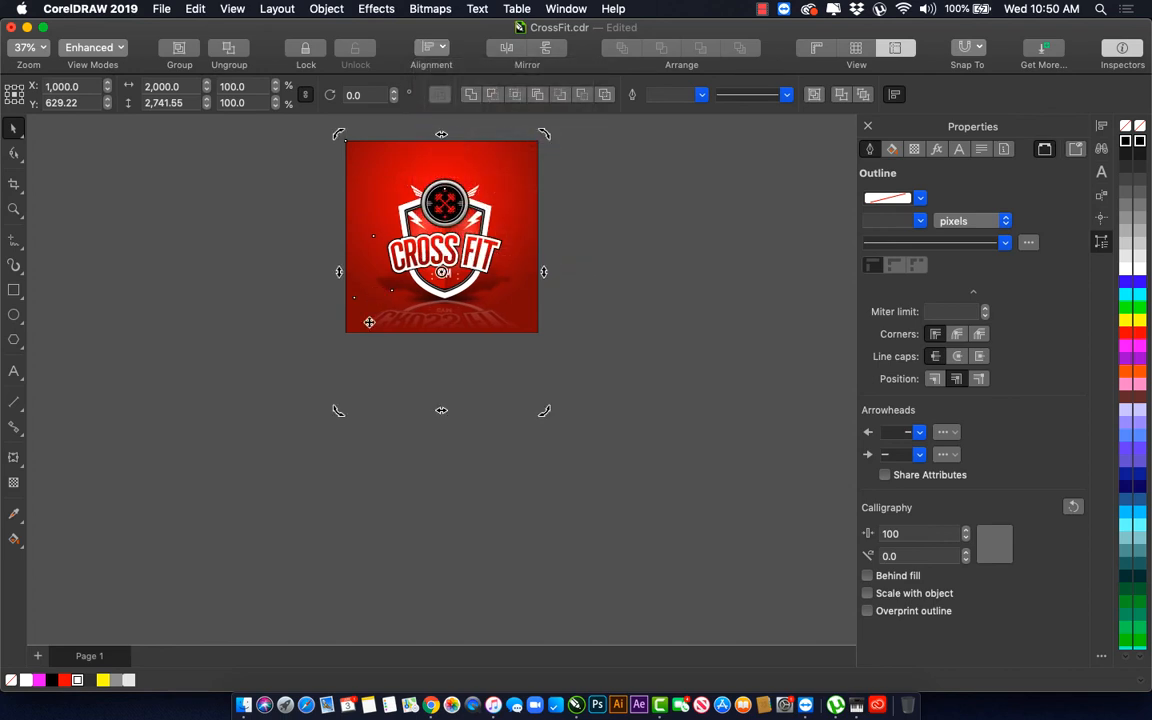
{"action": "left_click", "coordinate": [98, 377]}
Step: Draw a long flat rectangle about 1,342 by 207 px on the empty area beside the page
{"action": "left_click", "coordinate": [13, 289]}
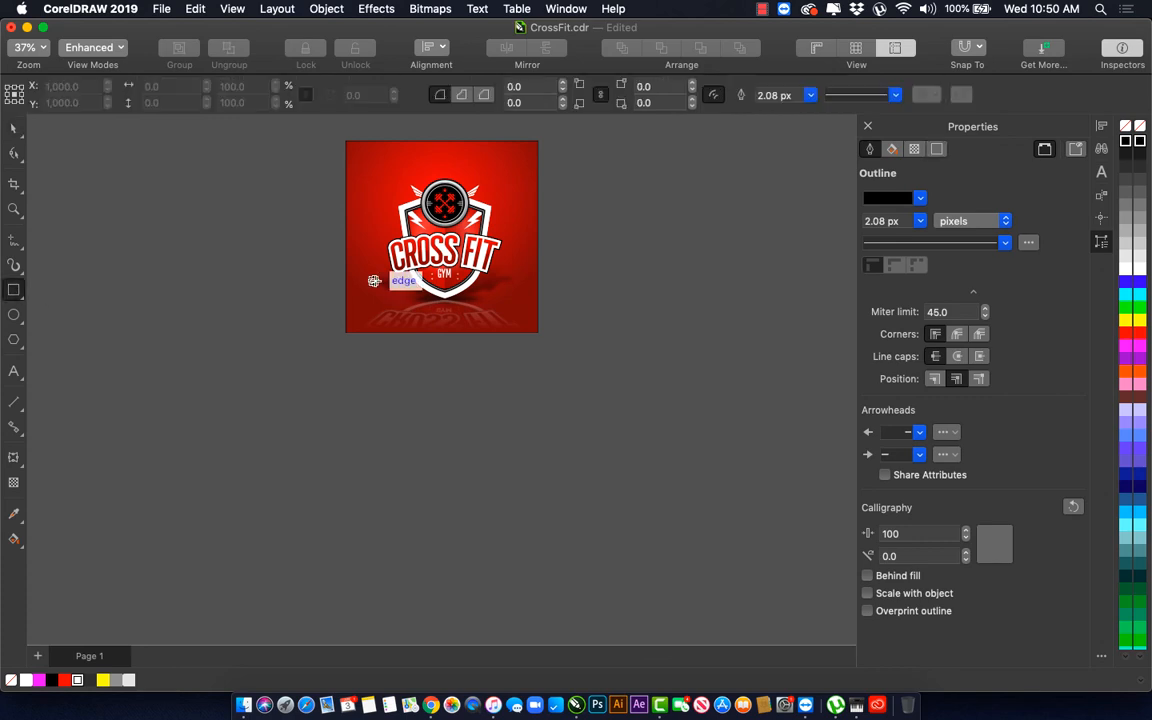
{"action": "left_click_drag", "start_coordinate": [610, 272], "coordinate": [745, 291]}
{"action": "key", "text": "z"}
{"action": "left_click_drag", "start_coordinate": [560, 221], "coordinate": [608, 333]}
{"action": "key", "text": "space"}
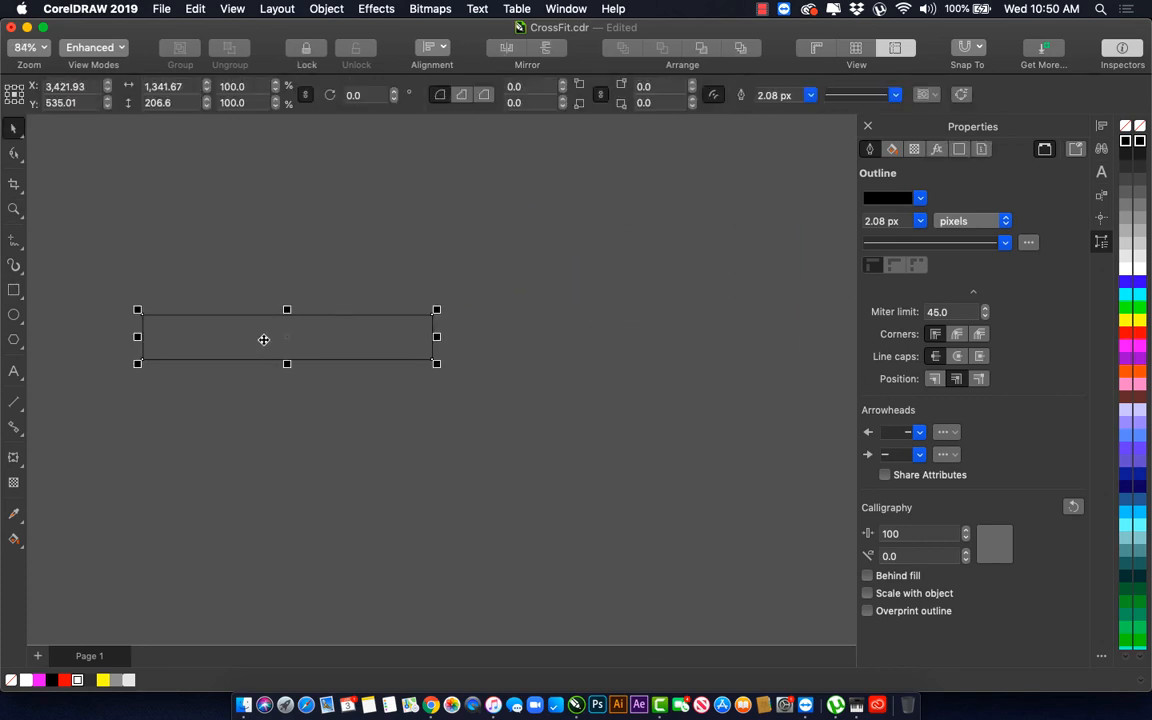
Step: Convert the rectangle to curves and bring its two right corners together at mid-height, forming a long triangle
{"action": "key", "text": "ctrl+q"}
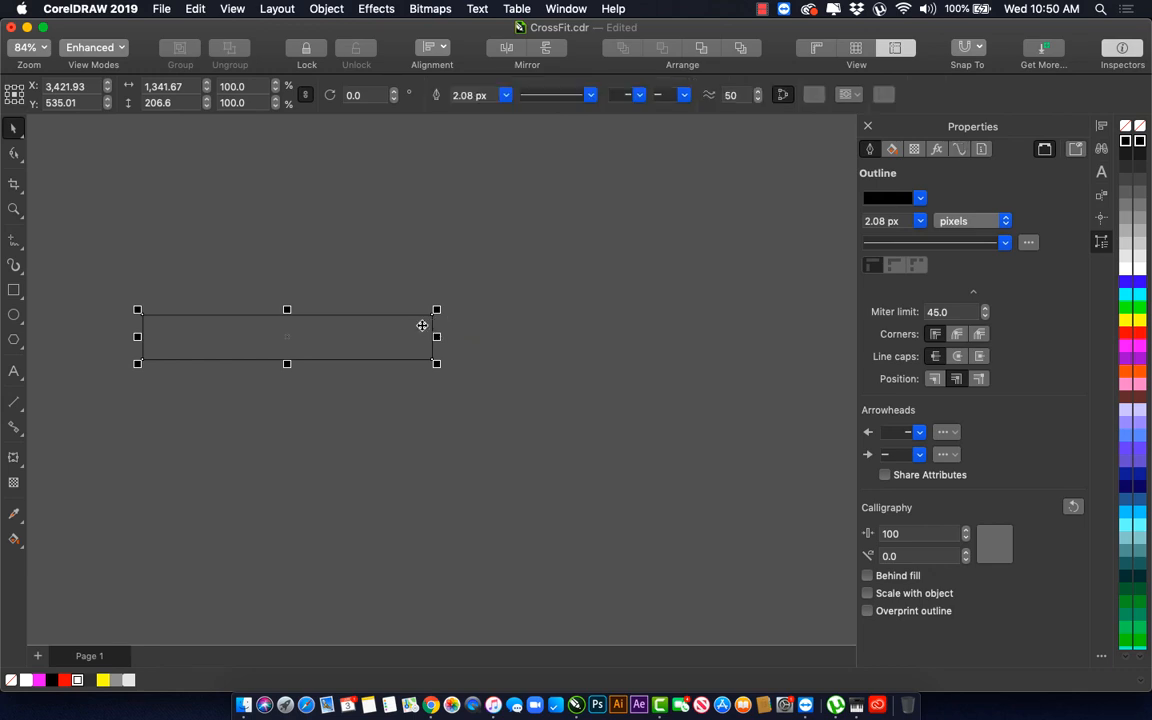
{"action": "key", "text": "F10"}
{"action": "left_click_drag", "start_coordinate": [431, 316], "coordinate": [429, 337]}
{"action": "key", "text": "space"}
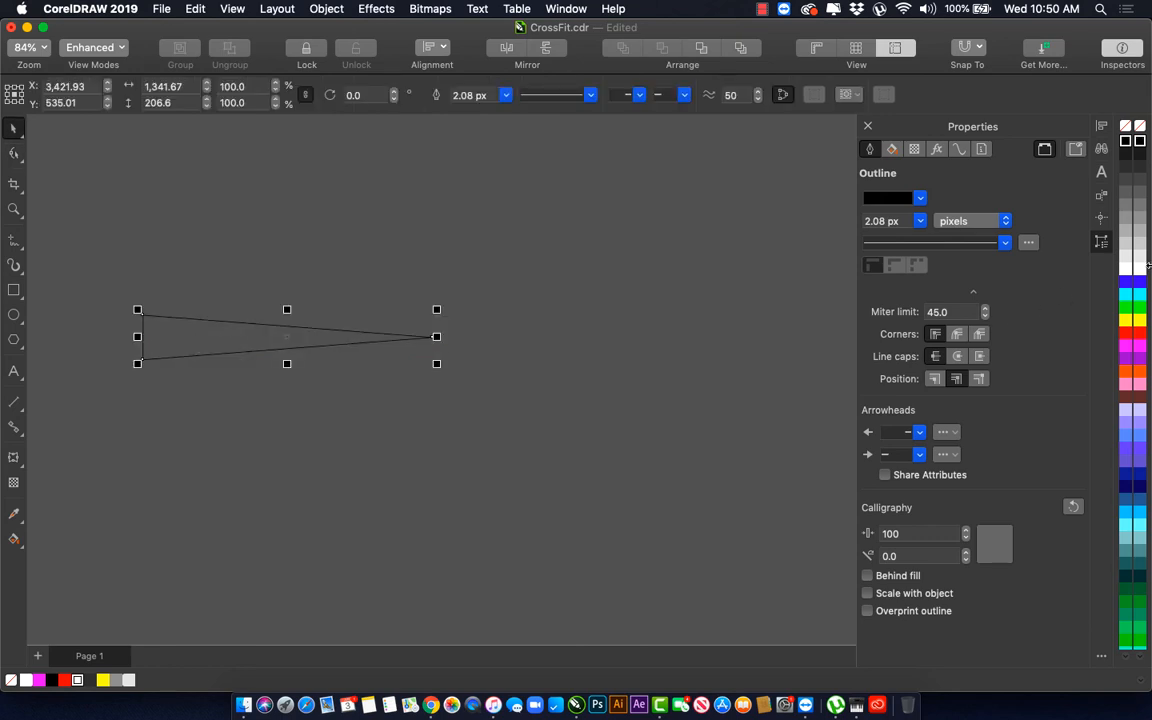
Step: Colour the triangle's fill and outline white, and fade it with a linear transparency from its tip towards the wide end
{"action": "left_click", "coordinate": [1126, 269]}
{"action": "right_click", "coordinate": [1127, 270]}
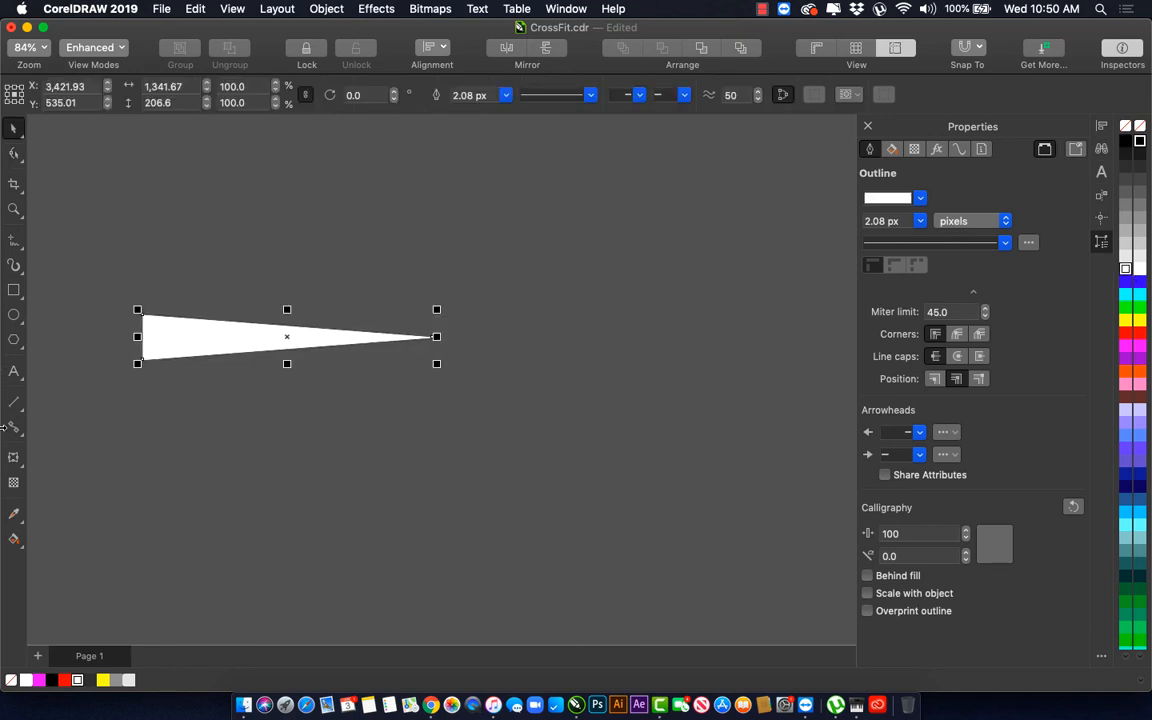
{"action": "left_click", "coordinate": [13, 488]}
{"action": "left_click_drag", "start_coordinate": [414, 338], "coordinate": [149, 357]}
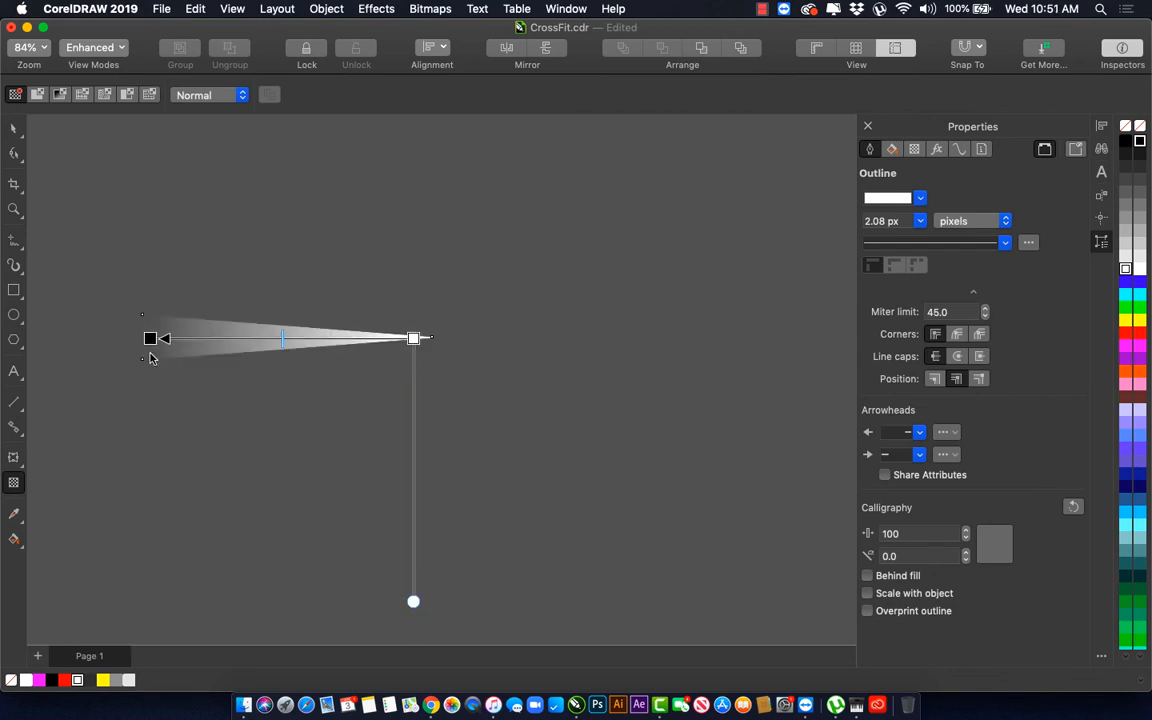
Step: Widen the faded triangle to 121.5% and group it with a horizontally mirrored copy placed tip to tip
{"action": "key", "text": "space"}
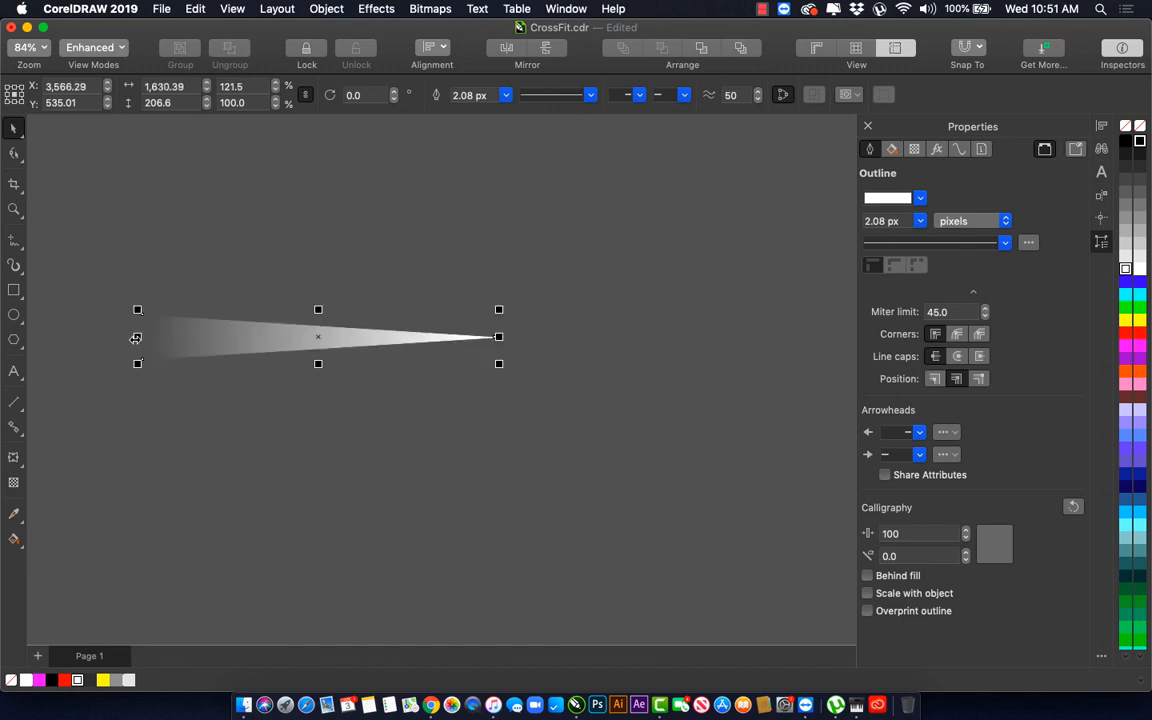
{"action": "left_click_drag", "start_coordinate": [135, 339], "coordinate": [559, 345]}
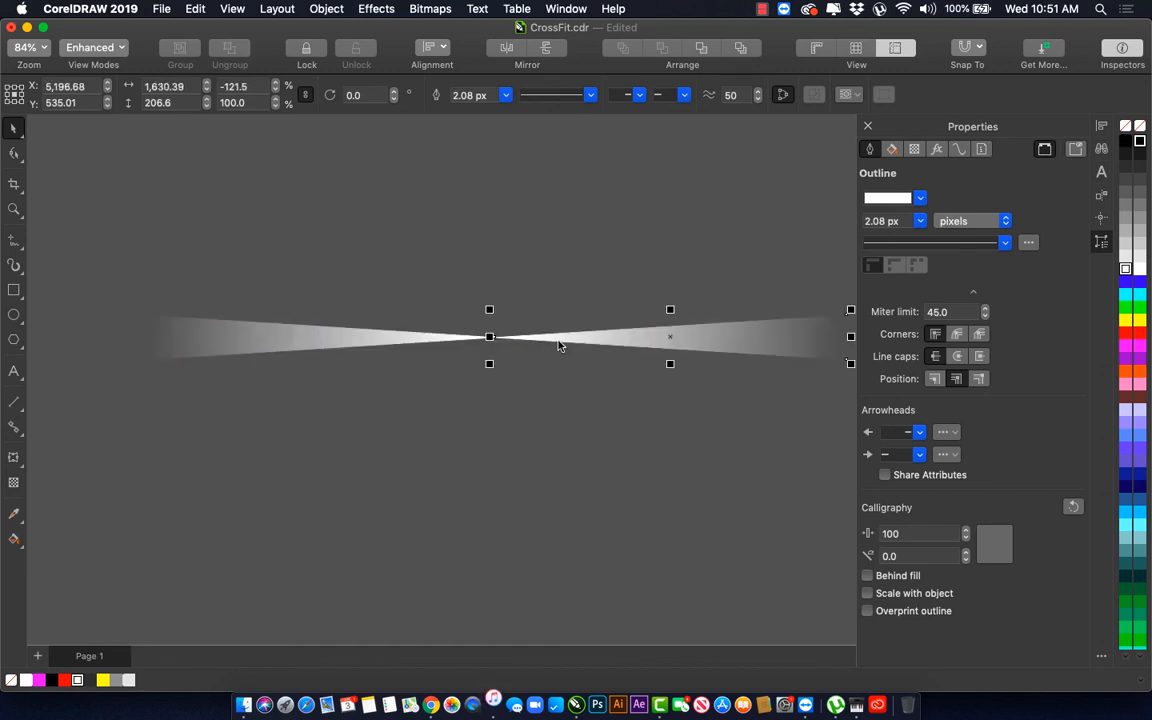
{"action": "left_click", "coordinate": [388, 337], "text": "shift"}
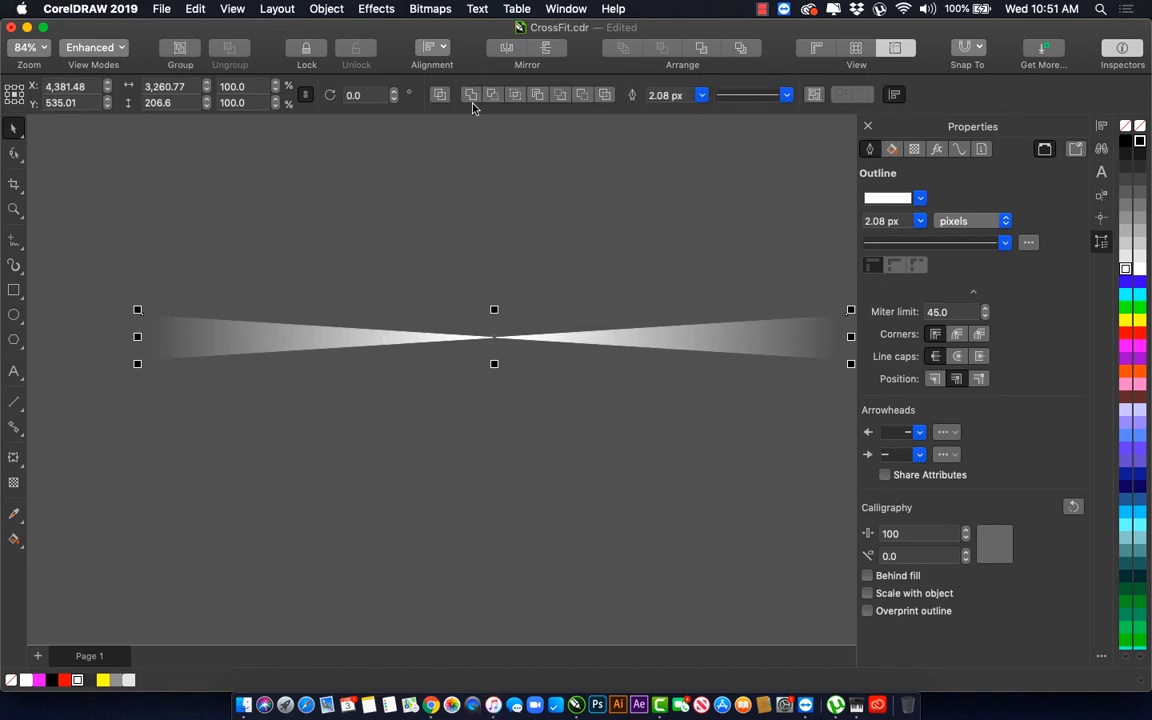
{"action": "key", "text": "super+g"}
Step: Create a copy of the grouped ray pair rotated about its centre to 345°, keeping the original
{"action": "left_click", "coordinate": [250, 337]}
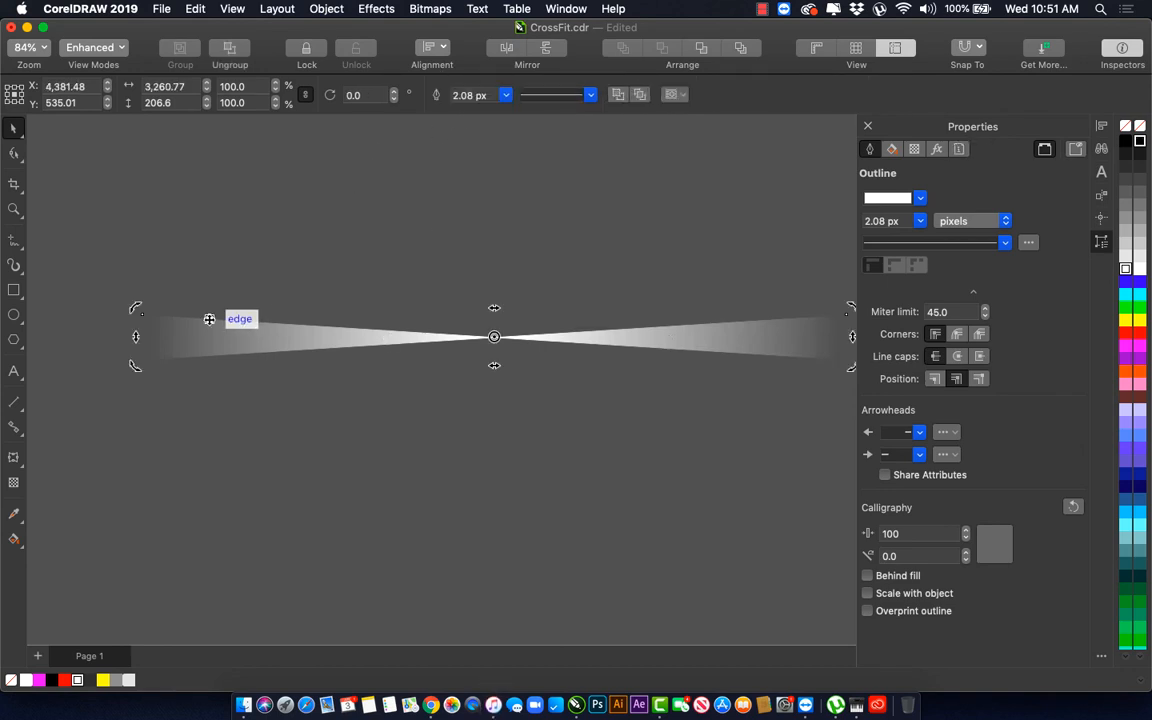
{"action": "left_click", "coordinate": [128, 316]}
{"action": "left_click", "coordinate": [163, 330]}
{"action": "left_click", "coordinate": [167, 327]}
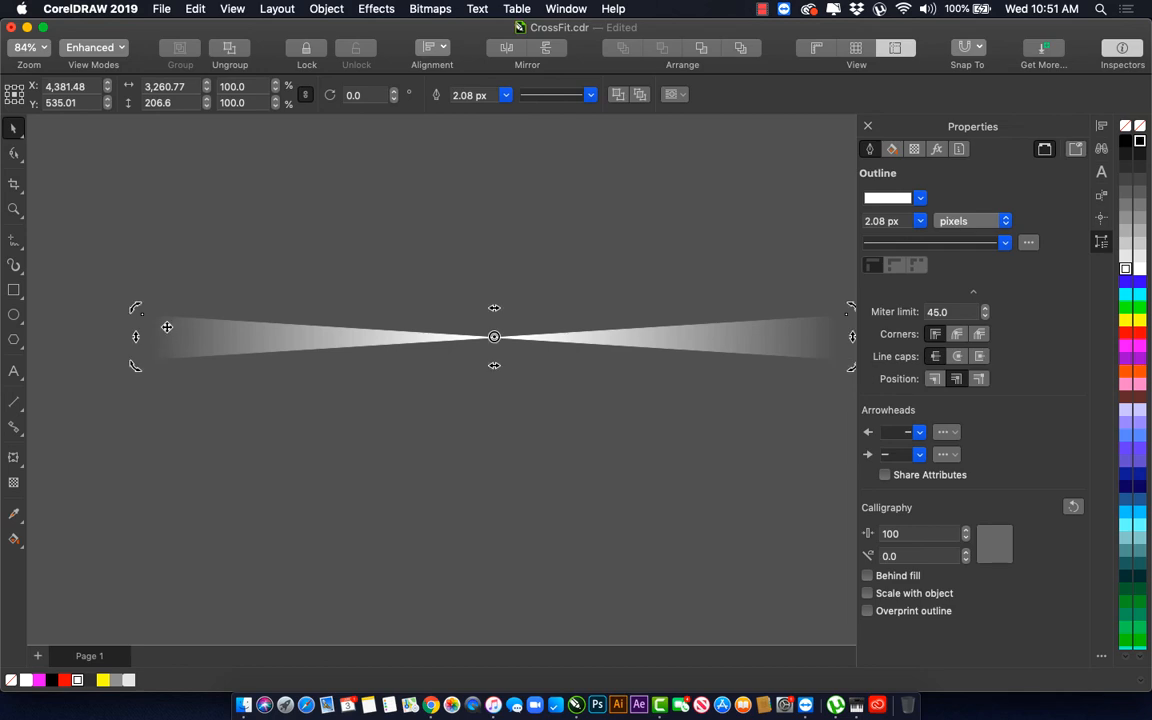
{"action": "left_click", "coordinate": [246, 340]}
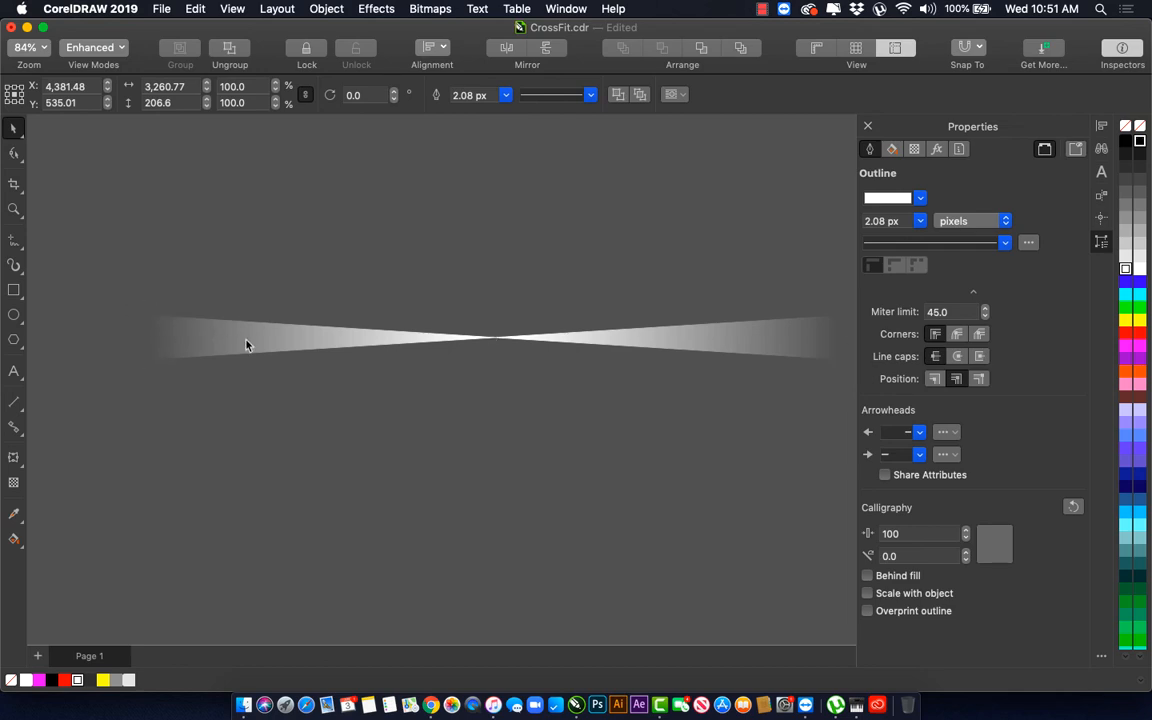
{"action": "left_click", "coordinate": [247, 340]}
{"action": "left_click_drag", "start_coordinate": [130, 309], "coordinate": [227, 234]}
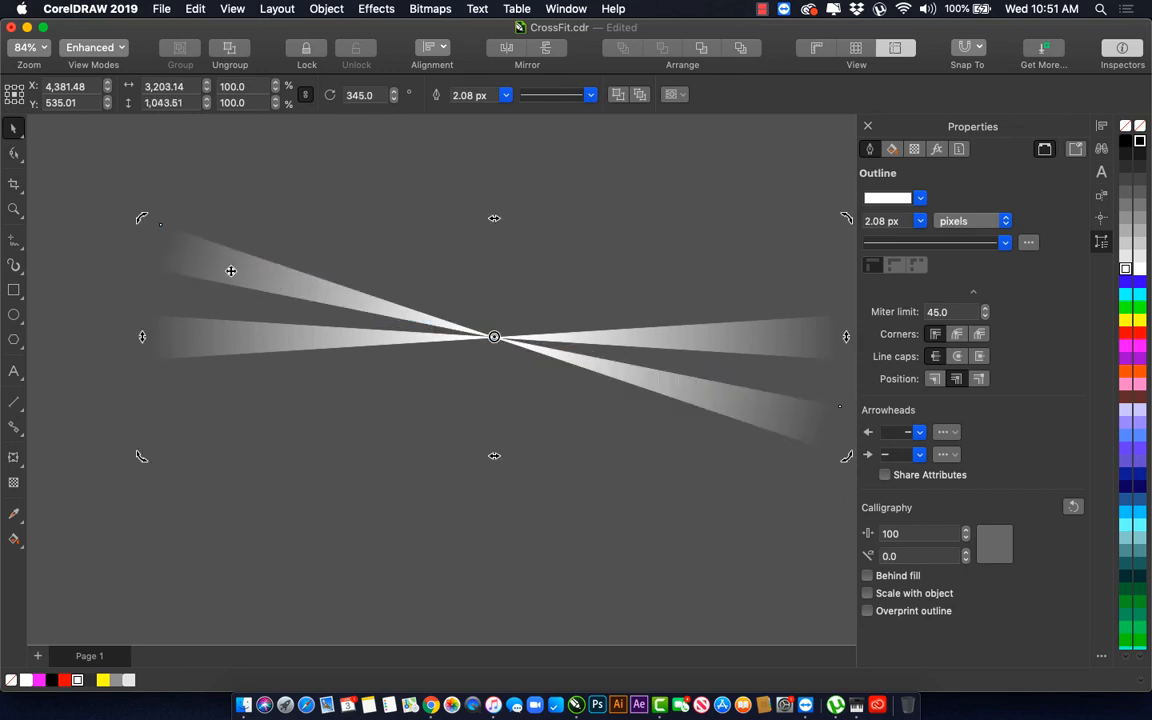
Step: Repeat the rotated copy of the ray pair in 15° steps until the rays form a complete circular burst
{"action": "key", "text": "ctrl+r"}
{"action": "key", "text": "ctrl+r"}
{"action": "key", "text": "ctrl+r"}
{"action": "key", "text": "ctrl+r"}
{"action": "key", "text": "ctrl+r"}
{"action": "key", "text": "ctrl+r"}
{"action": "key", "text": "ctrl+r"}
{"action": "key", "text": "ctrl+r"}
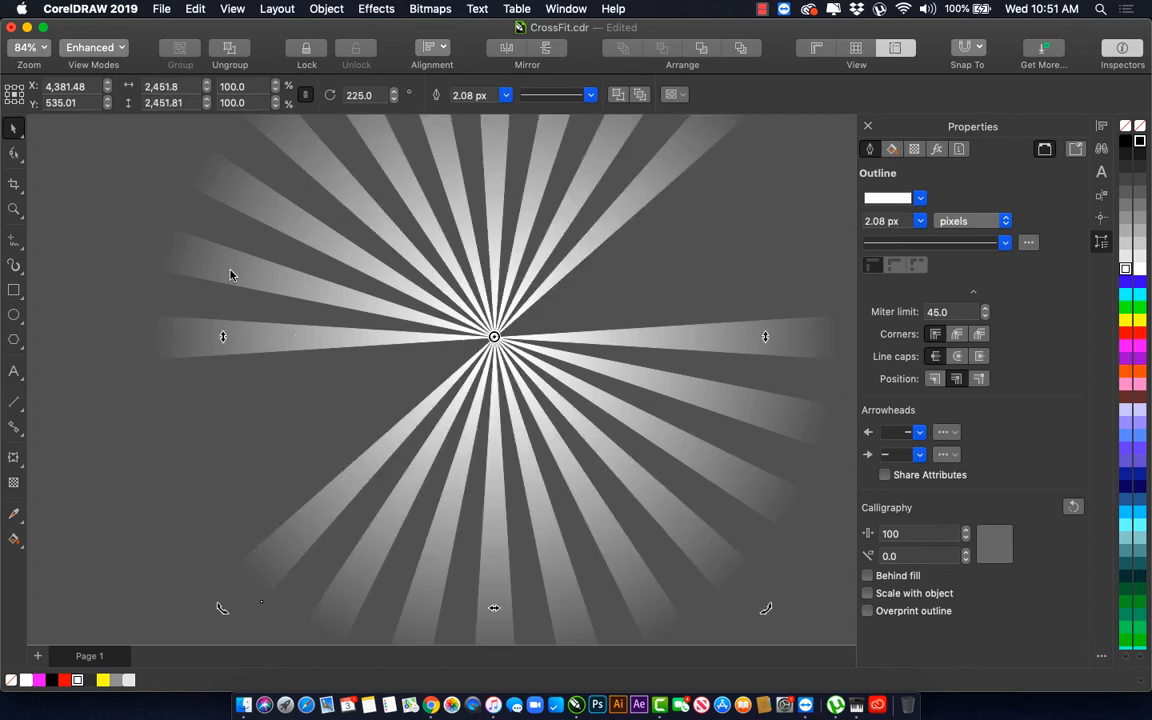
{"action": "key", "text": "ctrl+r"}
{"action": "key", "text": "ctrl+r"}
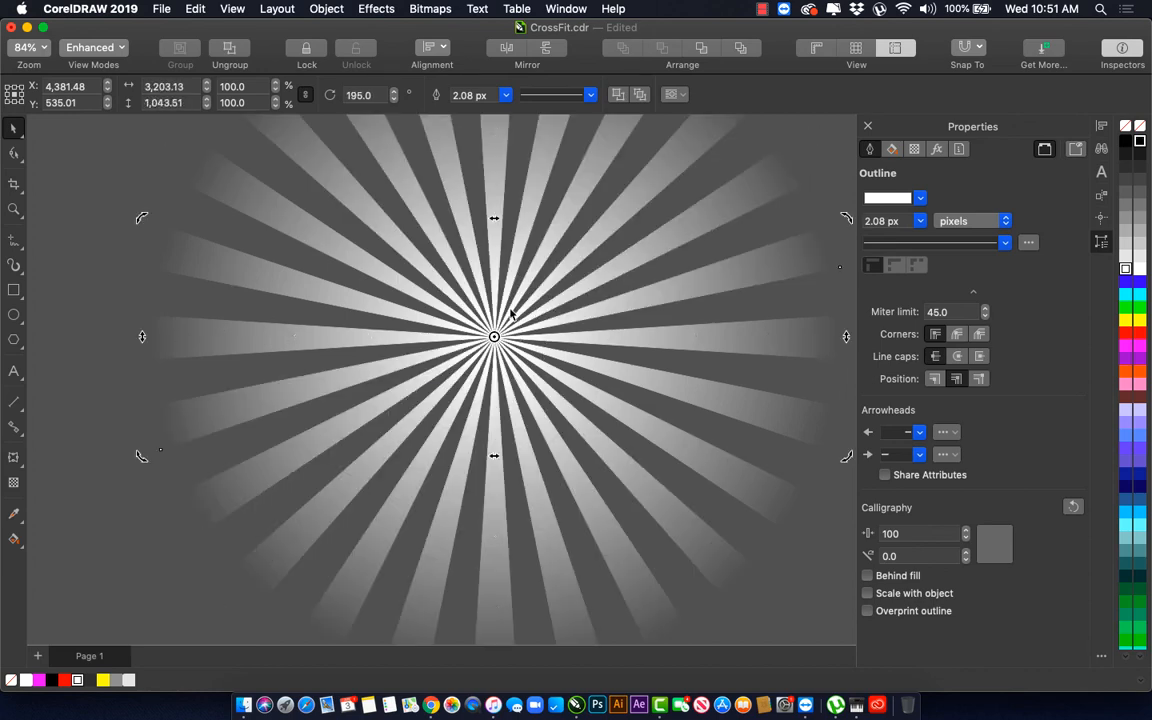
Step: Move the whole burst next to the logo artwork and group its rays, trying a red fill before restoring white
{"action": "left_click_drag", "start_coordinate": [466, 283], "coordinate": [558, 379]}
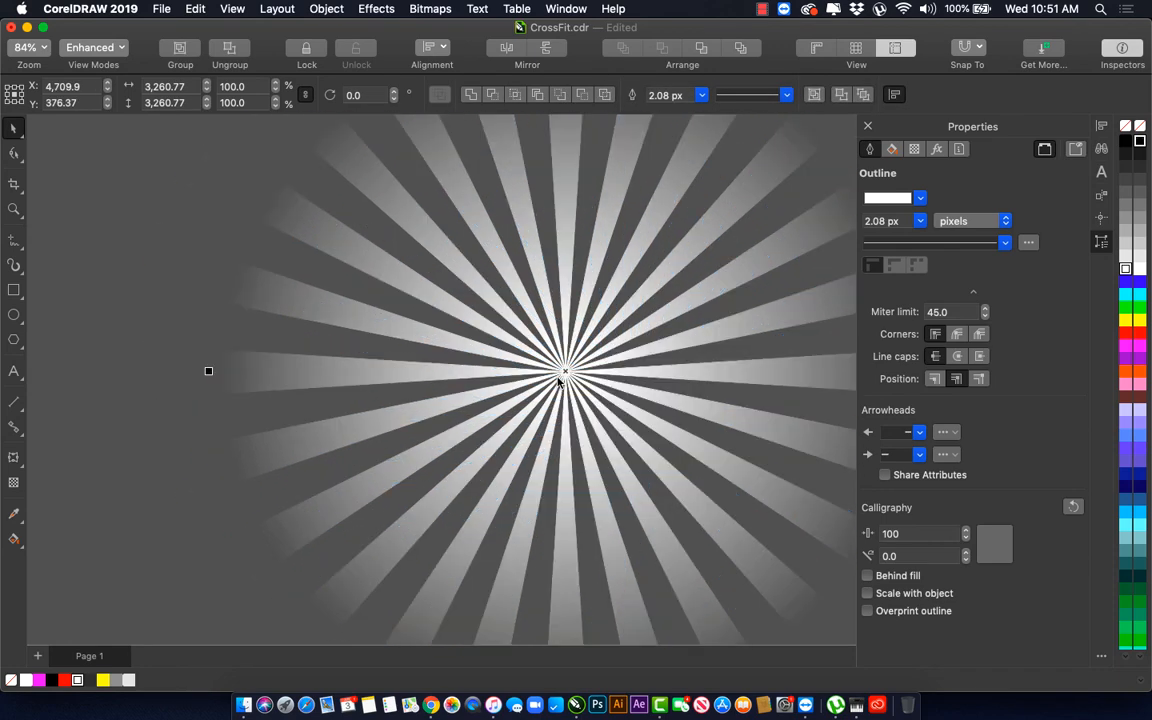
{"action": "key", "text": "ctrl+z"}
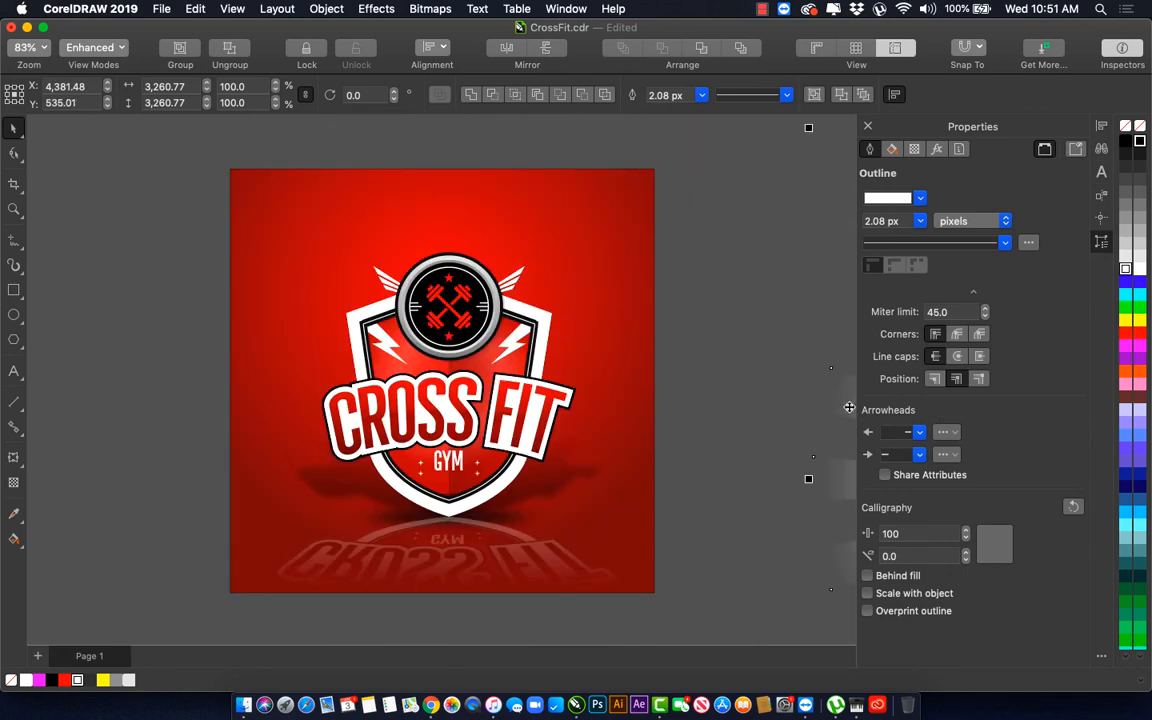
{"action": "left_click_drag", "start_coordinate": [849, 407], "coordinate": [670, 376]}
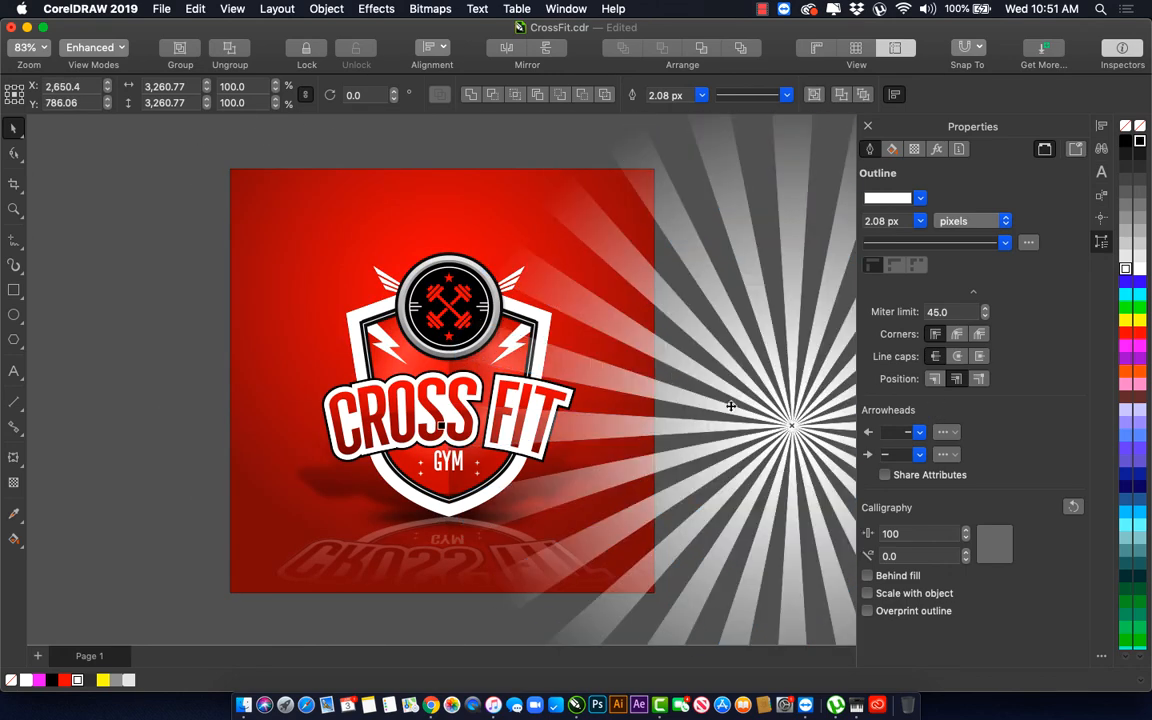
{"action": "key", "text": "ctrl+g"}
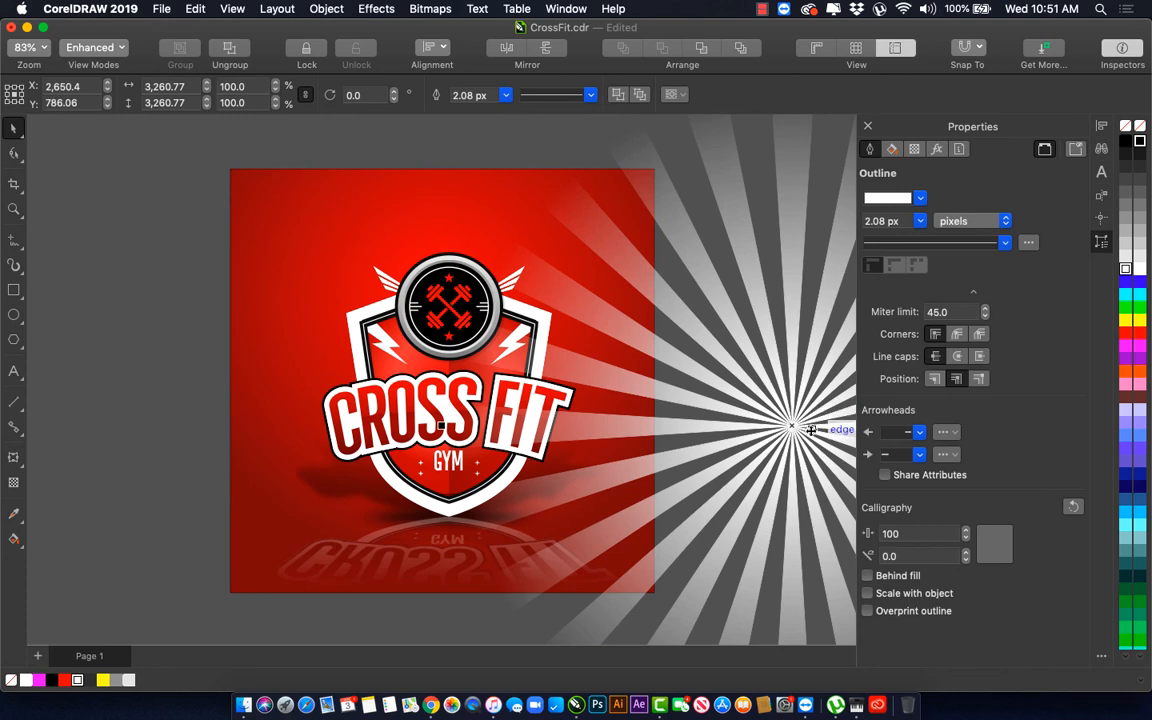
{"action": "left_click", "coordinate": [1125, 333]}
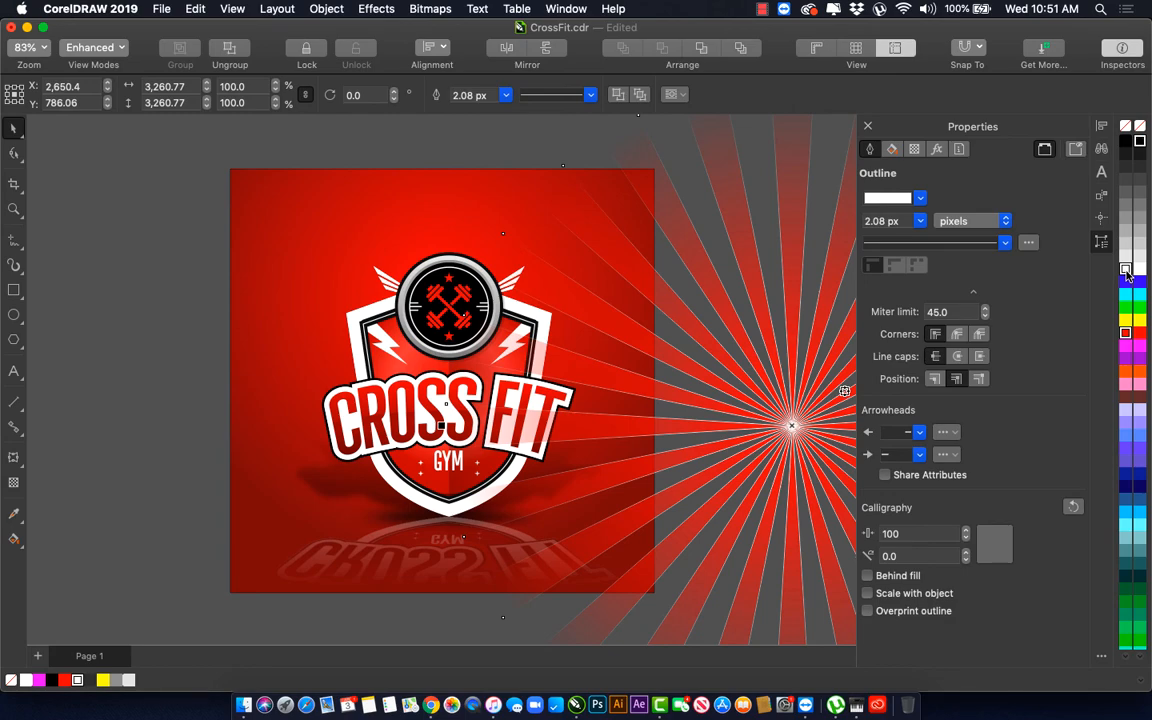
{"action": "left_click", "coordinate": [1127, 272]}
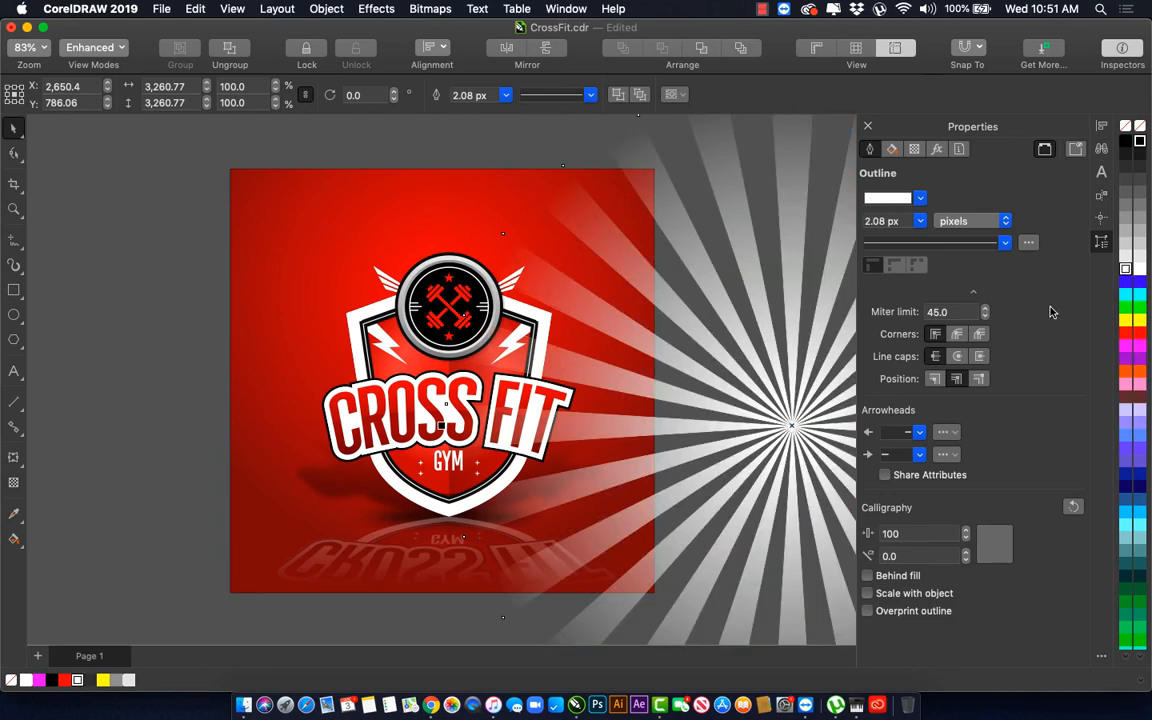
Step: Centre the ray group on the round dumbbell badge and order it behind the logo but in front of the red background
{"action": "left_click_drag", "start_coordinate": [788, 425], "coordinate": [464, 315]}
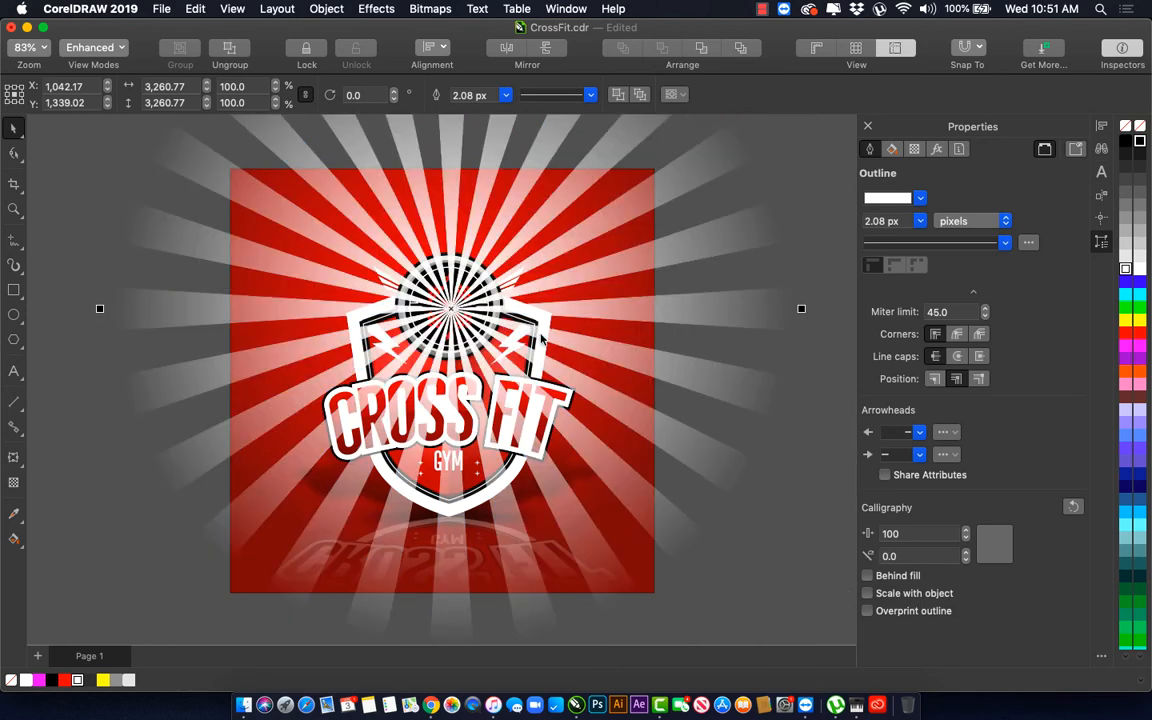
{"action": "key", "text": "shift+Page_Down"}
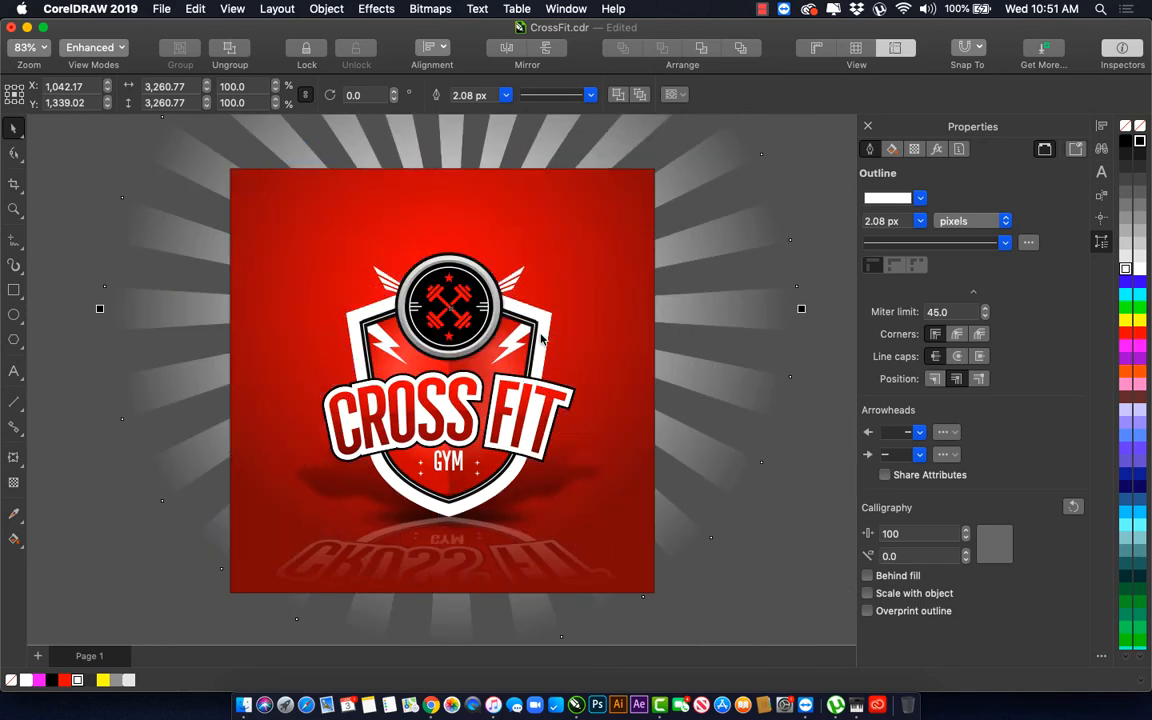
{"action": "key", "text": "ctrl+Page_Up"}
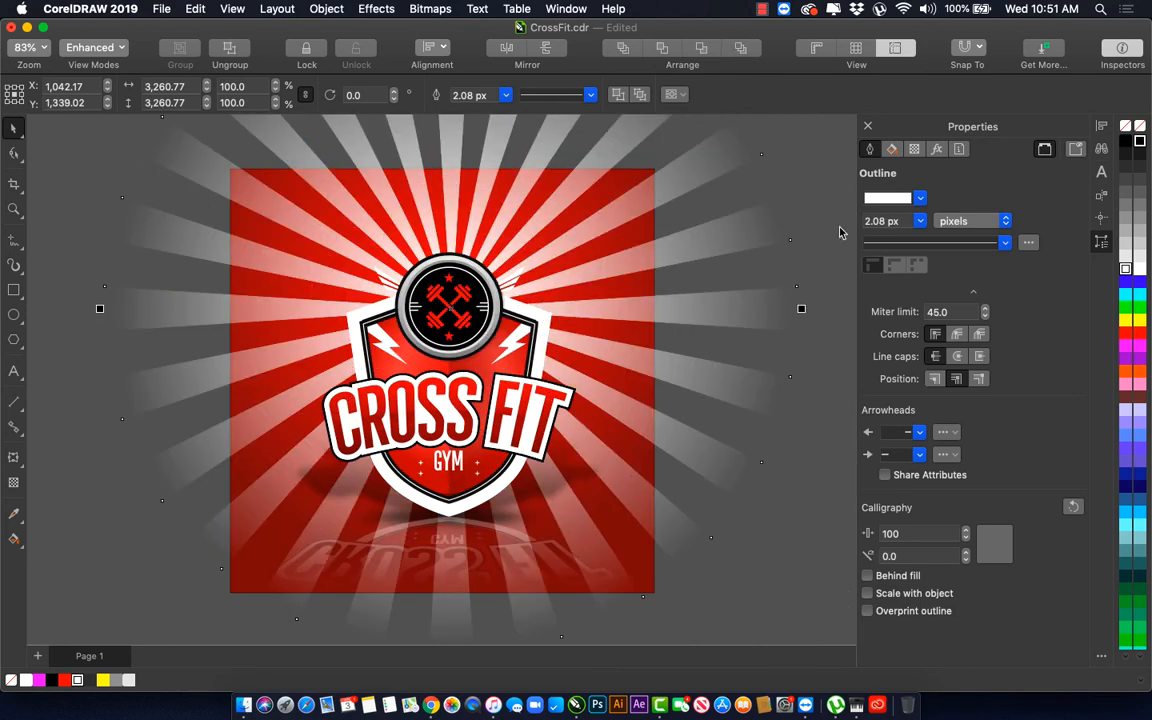
Step: Set the merge mode of the ray group's transparency to Overlay
{"action": "left_click", "coordinate": [13, 483]}
{"action": "left_click", "coordinate": [213, 96]}
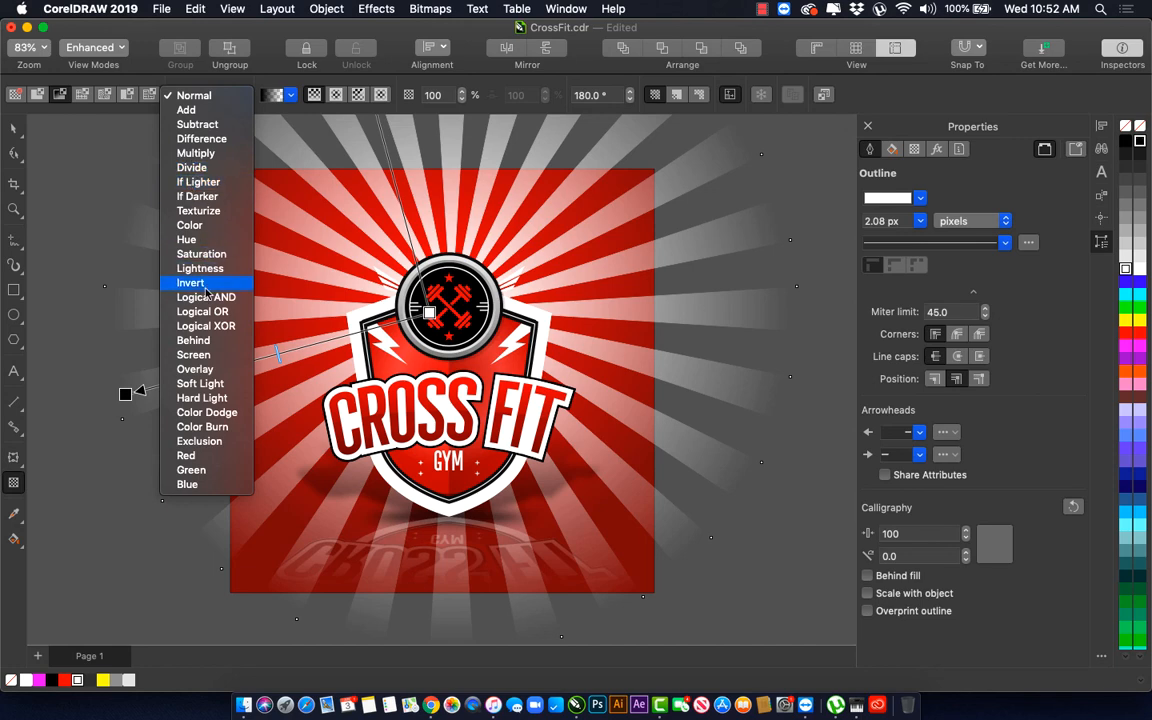
{"action": "left_click", "coordinate": [195, 369]}
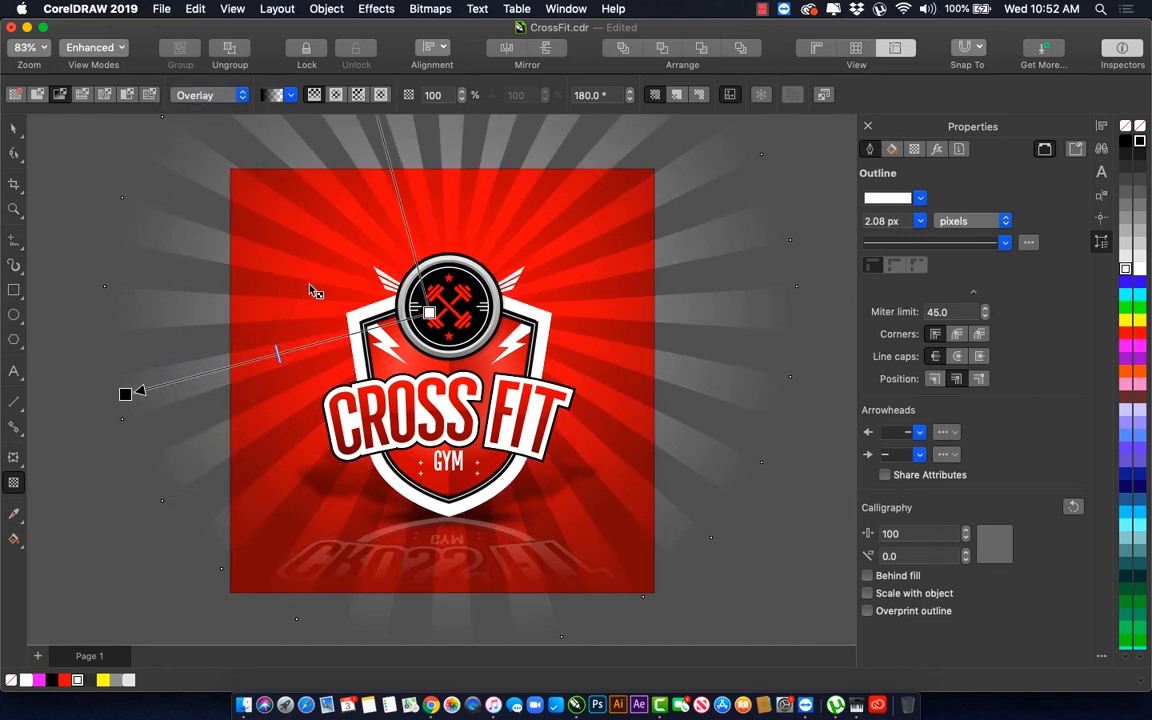
Step: Scale the ray burst down proportionally about its centre to 57.3%, about 1,869 px wide
{"action": "key", "text": "space"}
{"action": "scroll", "coordinate": [334, 263], "scroll_direction": "down", "scroll_amount": 5}
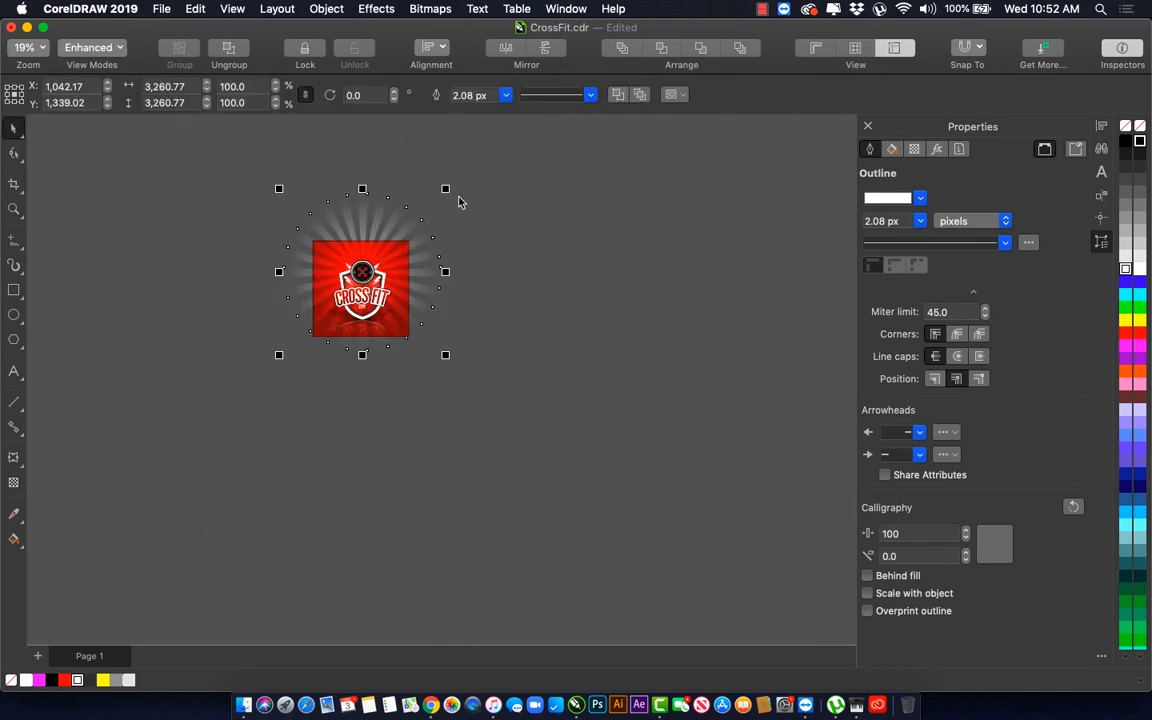
{"action": "left_click_drag", "start_coordinate": [446, 186], "coordinate": [400, 232]}
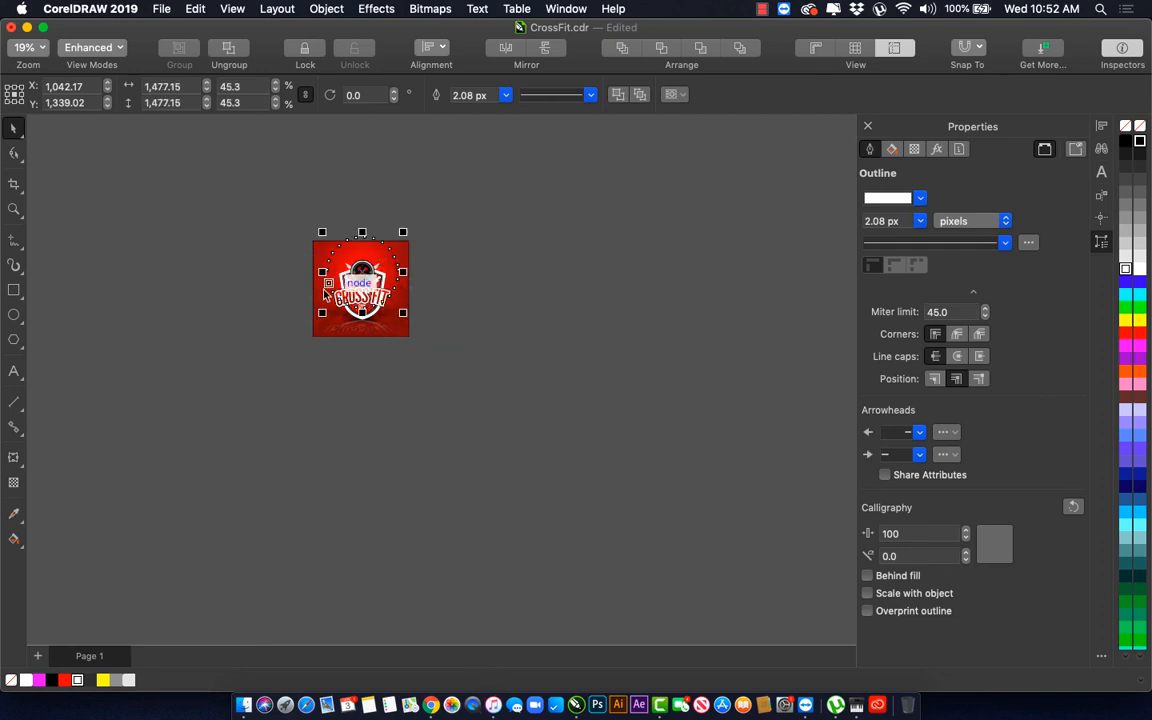
{"action": "scroll", "coordinate": [306, 299], "scroll_direction": "up", "scroll_amount": 2}
{"action": "scroll", "coordinate": [306, 299], "scroll_direction": "up", "scroll_amount": 2}
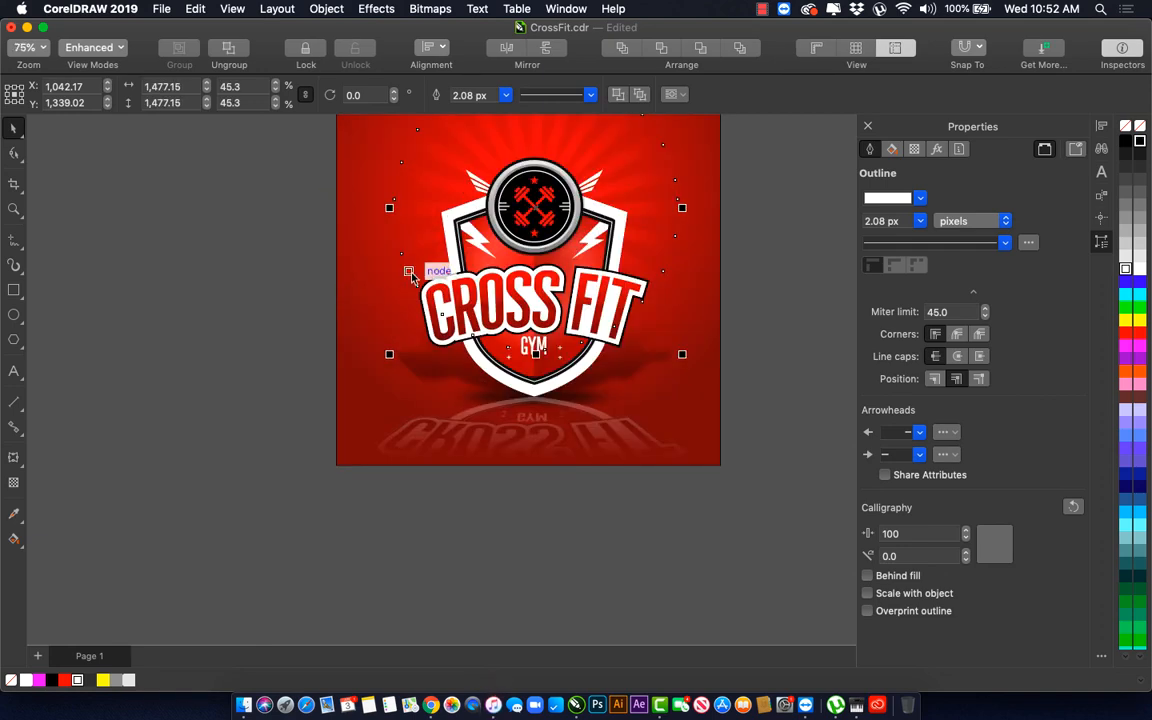
{"action": "key", "text": "h"}
{"action": "left_click_drag", "start_coordinate": [471, 250], "coordinate": [517, 402]}
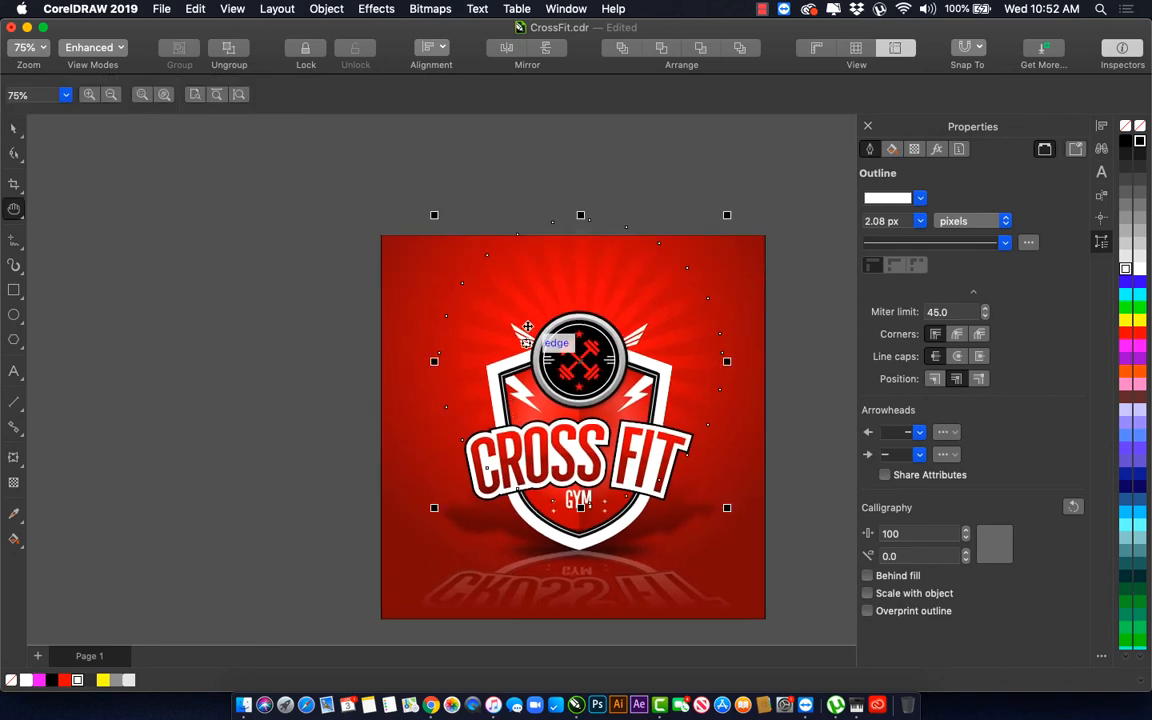
{"action": "key", "text": "space"}
{"action": "left_click_drag", "start_coordinate": [434, 215], "coordinate": [392, 183]}
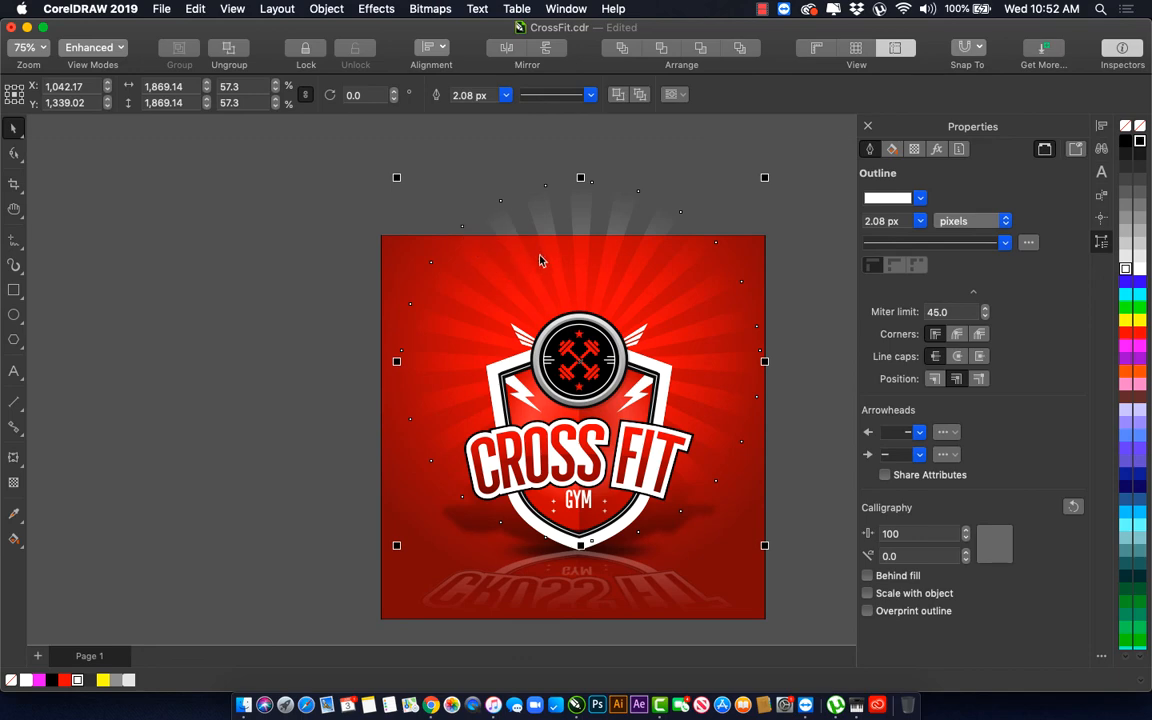
Step: PowerClip the ray burst inside the red background square and save the document
{"action": "right_click", "coordinate": [524, 216]}
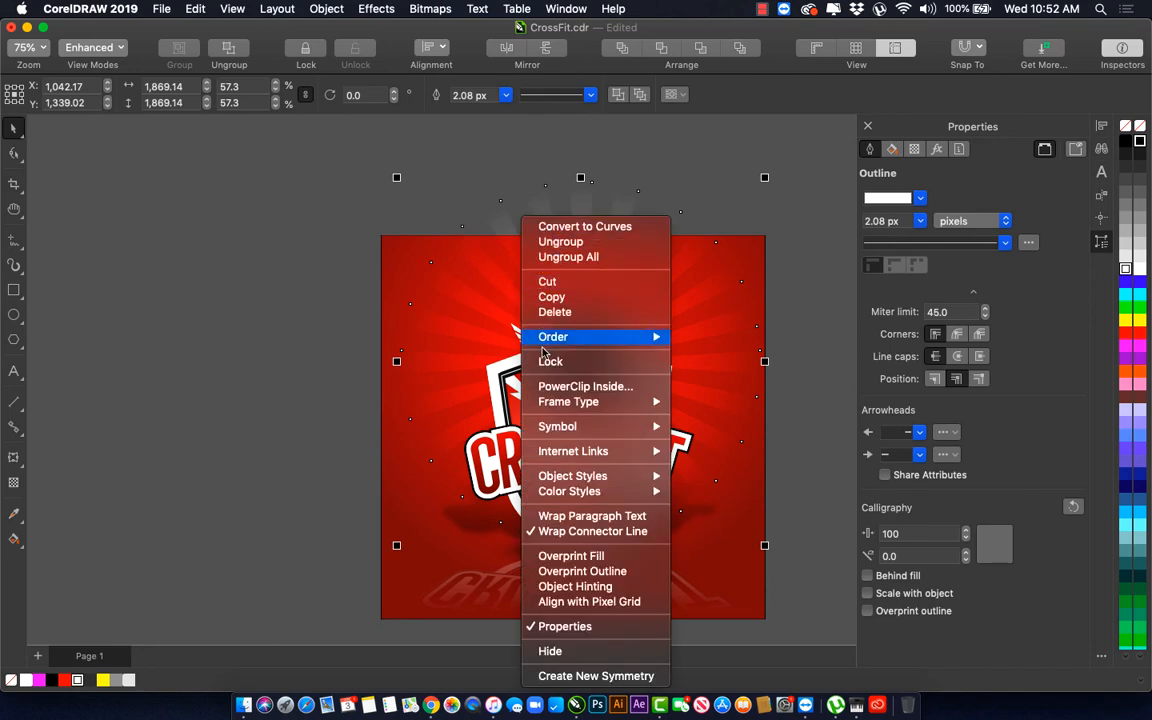
{"action": "left_click", "coordinate": [575, 386]}
{"action": "left_click", "coordinate": [389, 268]}
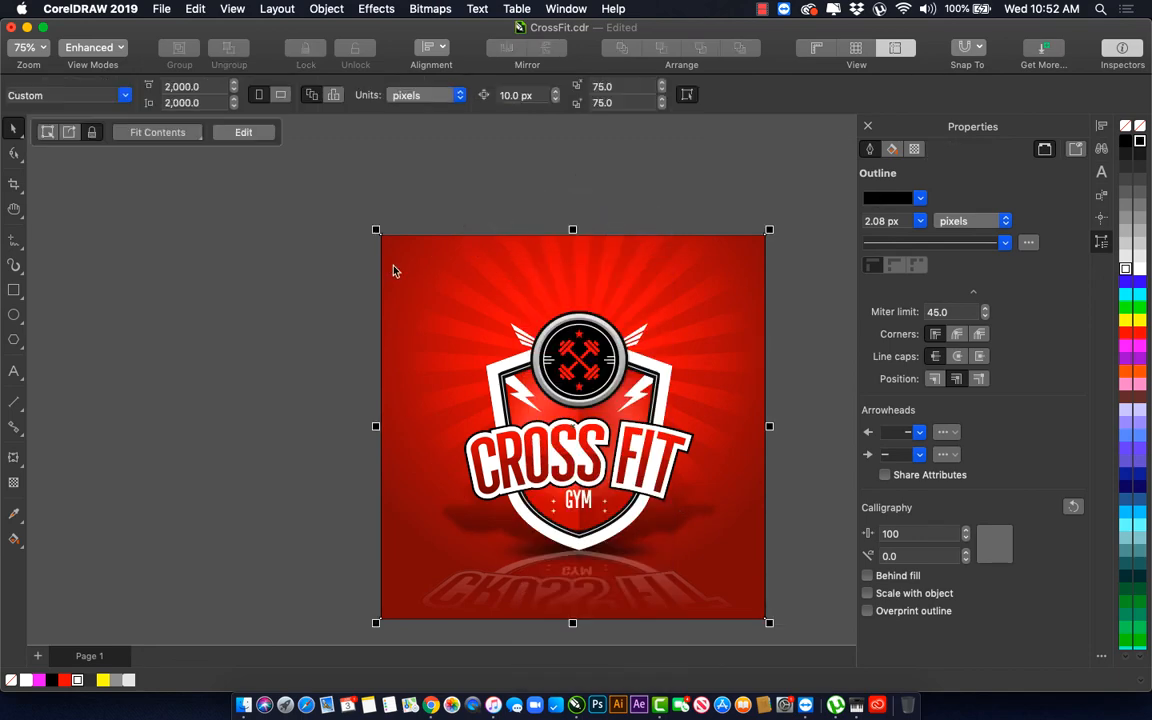
{"action": "left_click", "coordinate": [280, 248]}
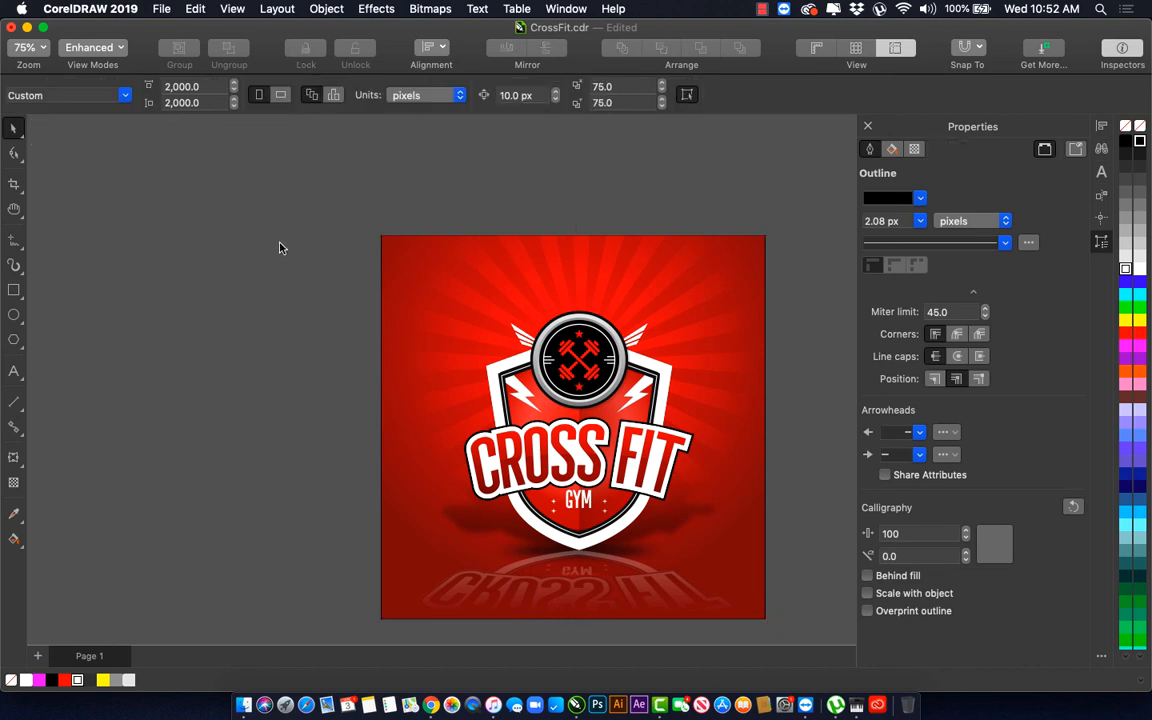
{"action": "key", "text": "super+s"}
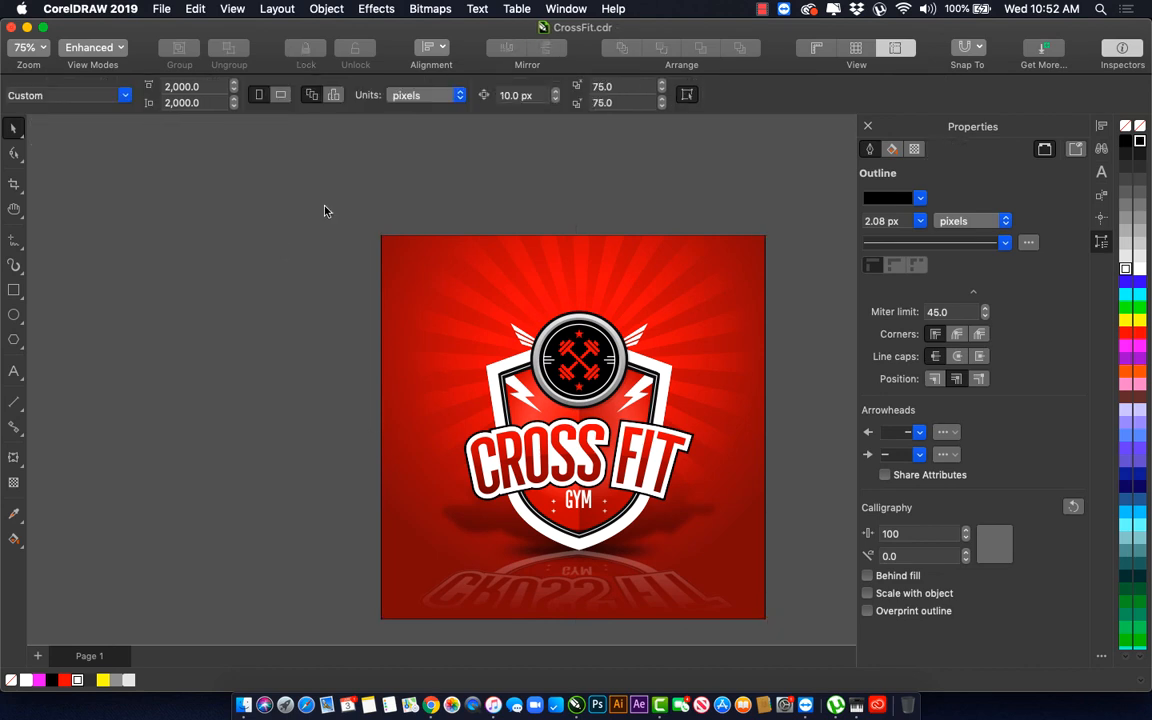